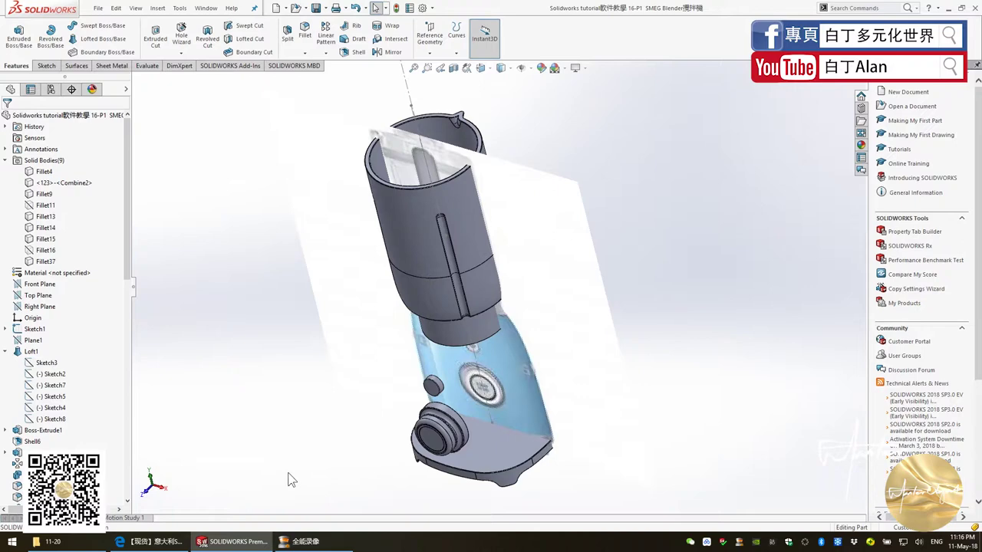
# Rotate the view and start a new sketch (Sketch30) on the cup rim's top face.
pyautogui.moveTo(326, 429); pyautogui.dragTo(383, 368, button='middle')
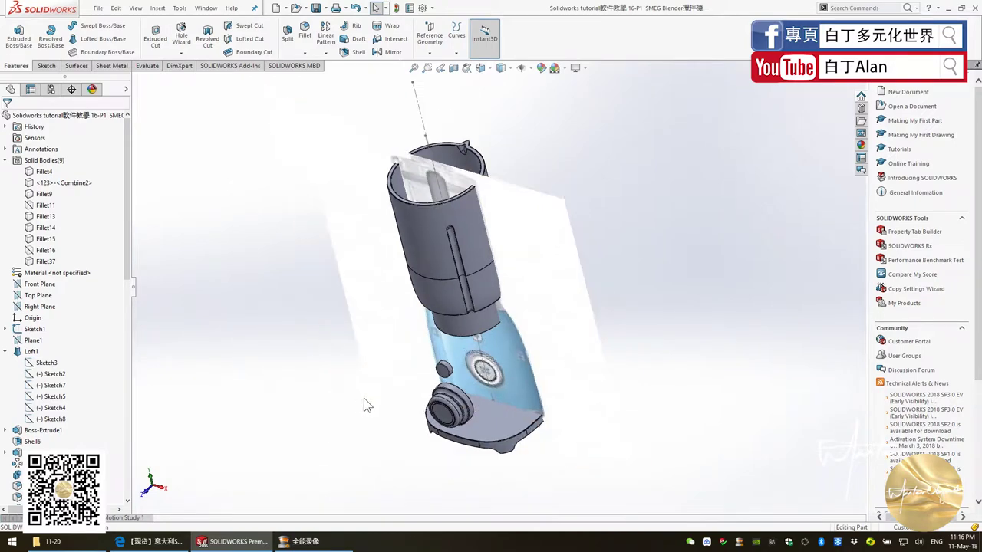
pyautogui.scroll(-5, 460, 168)
pyautogui.click(475, 198)
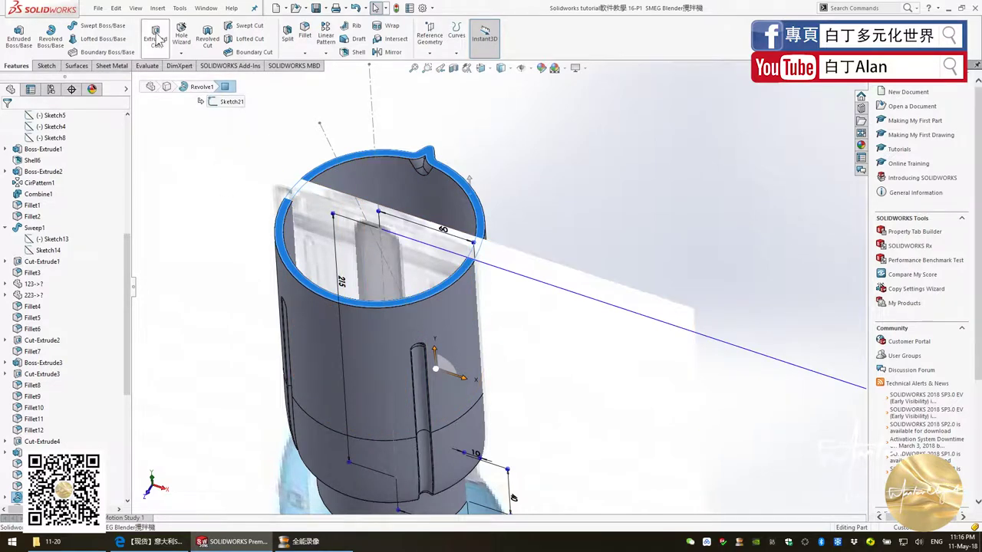
pyautogui.click(46, 65)
pyautogui.click(14, 34)
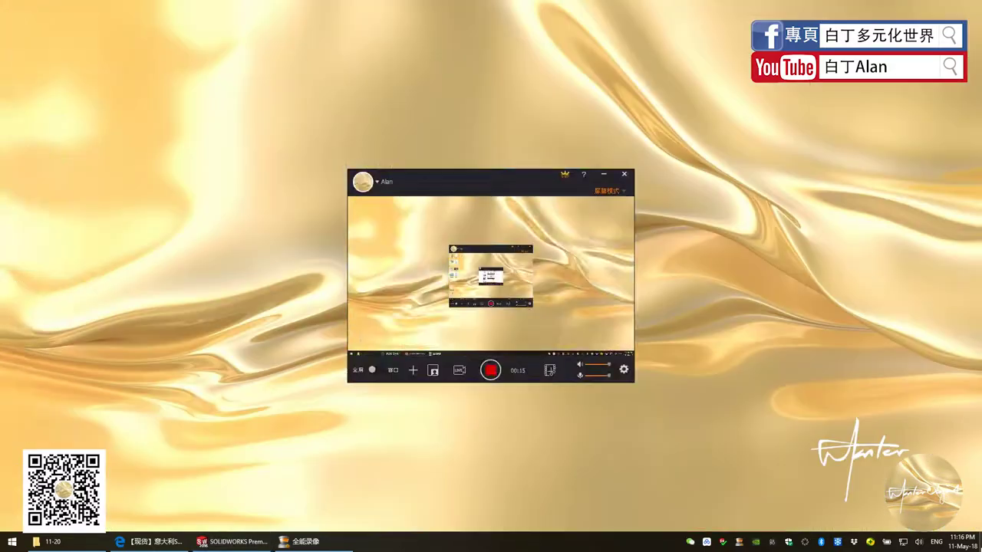
pyautogui.doubleClick(81, 186)
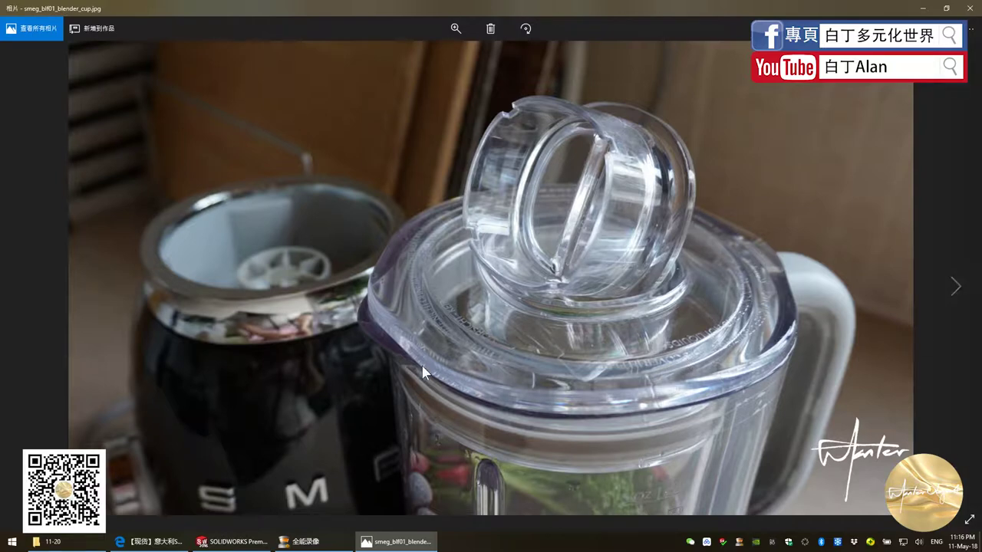
pyautogui.click(232, 541)
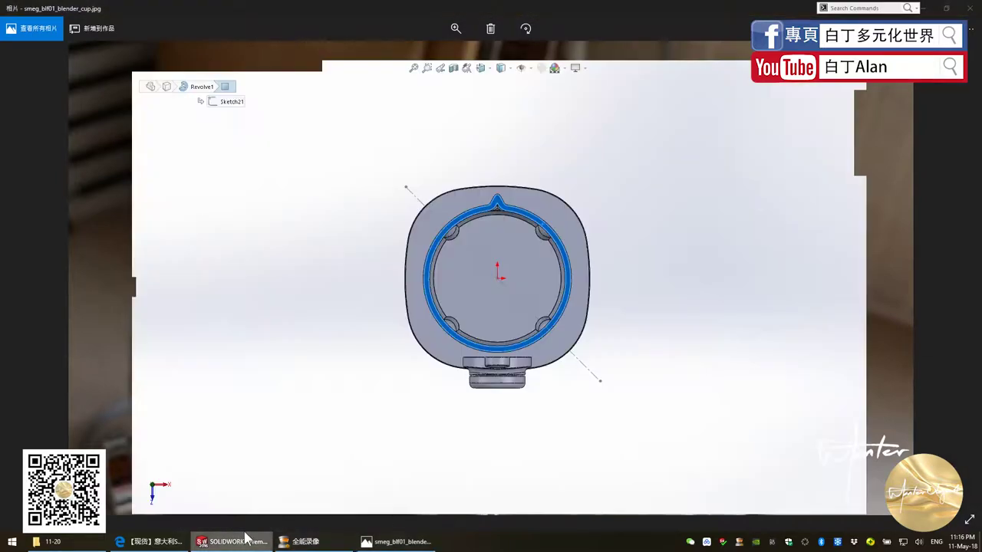
pyautogui.scroll(-2, 593, 281)
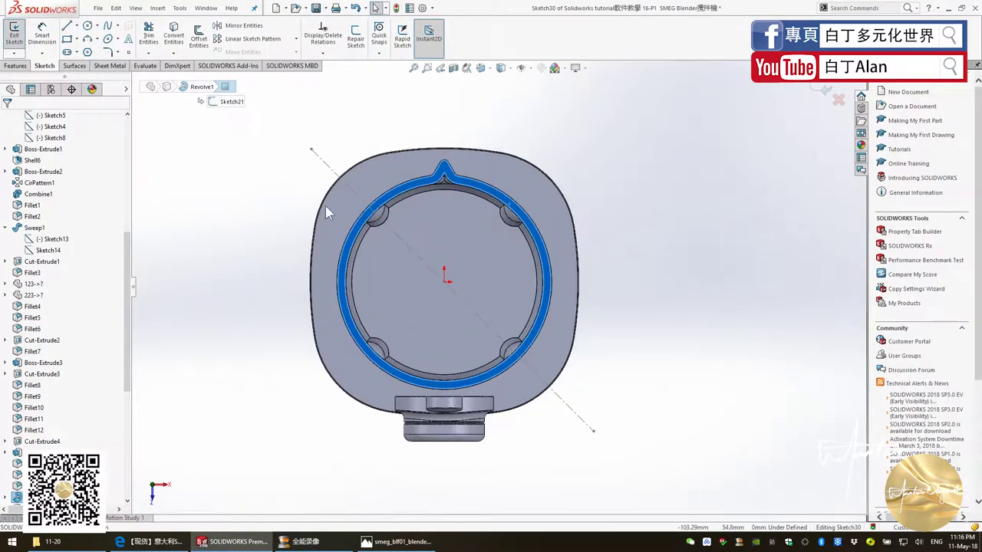
pyautogui.hotkey('alt', 'Tab')
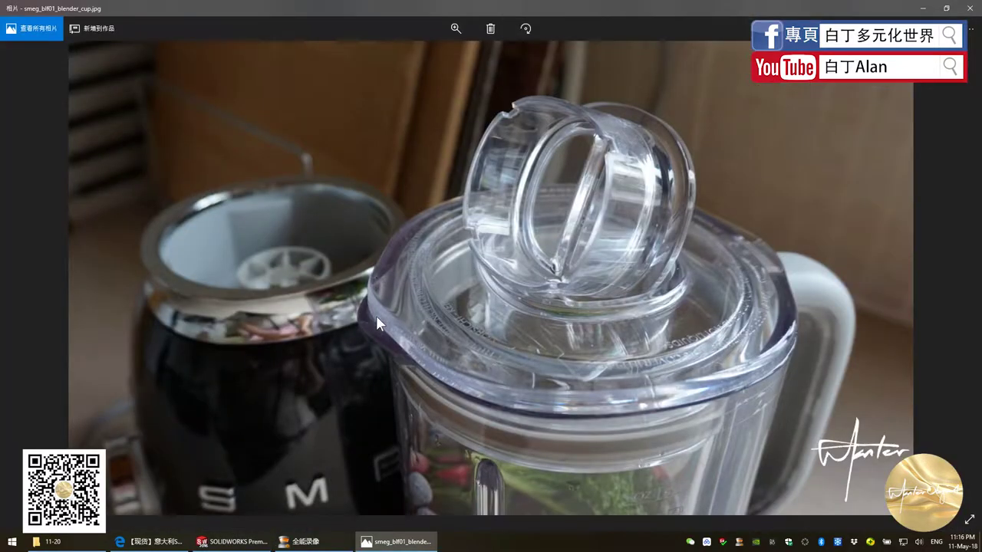
pyautogui.hotkey('alt', 'Tab')
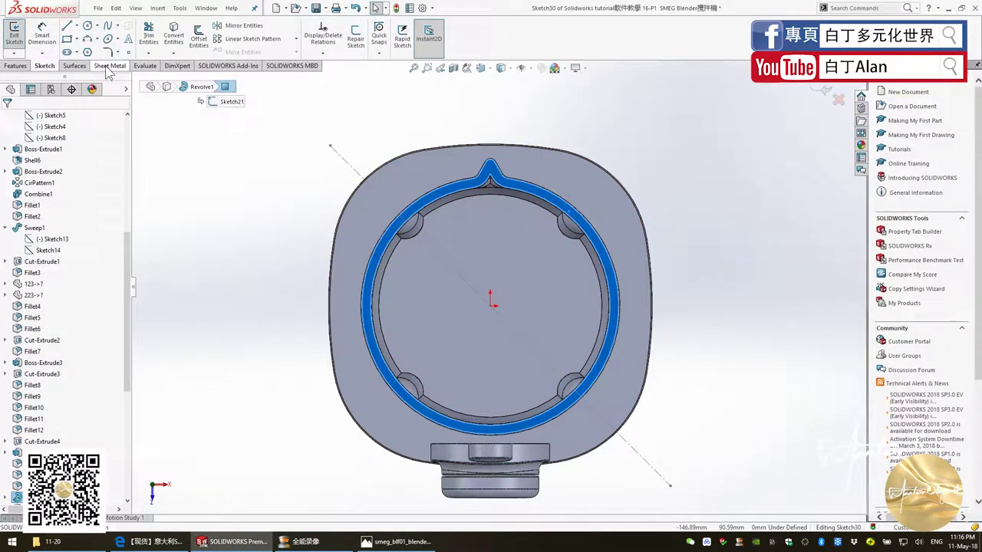
# Draw a center rectangle from the sketch origin.
pyautogui.click(72, 42)
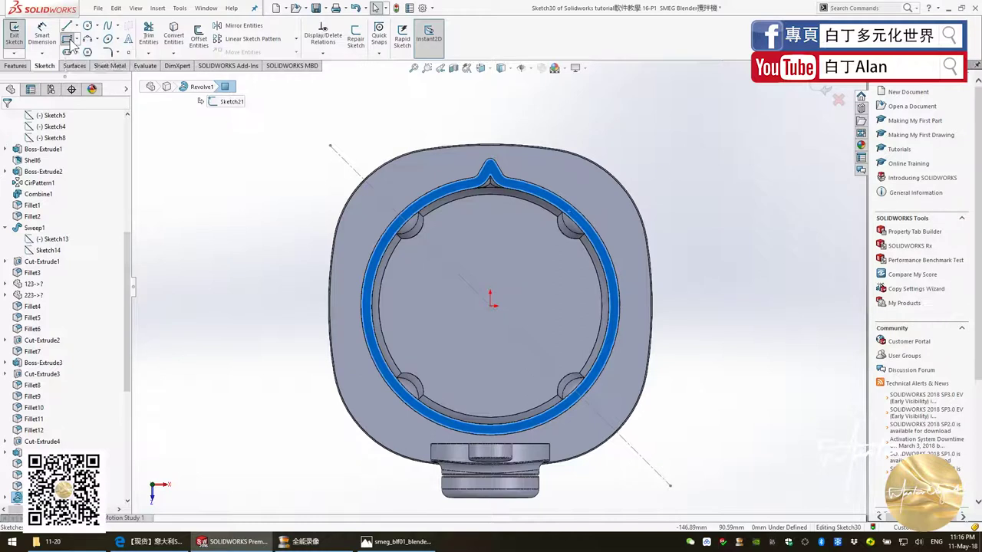
pyautogui.click(78, 40)
pyautogui.click(96, 61)
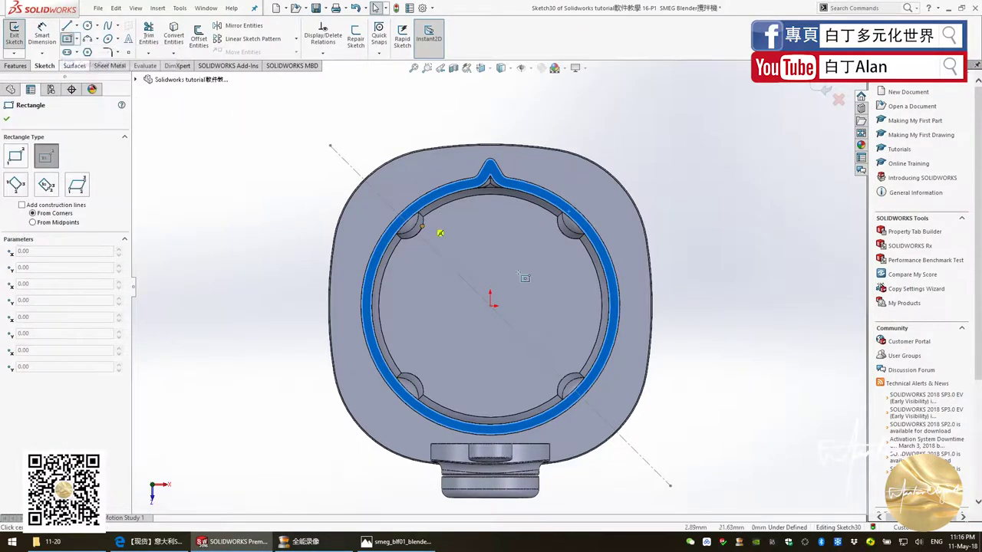
pyautogui.click(491, 305)
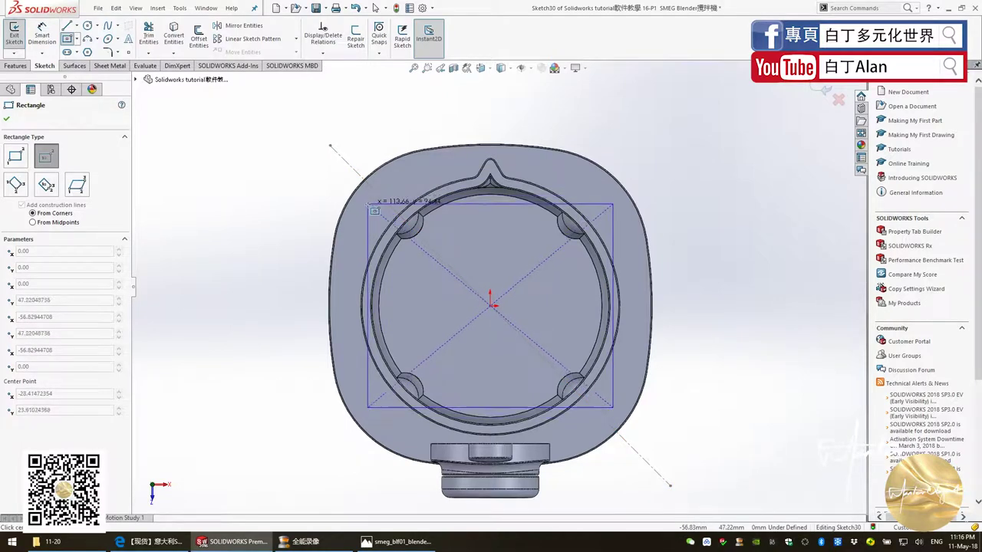
pyautogui.click(384, 180)
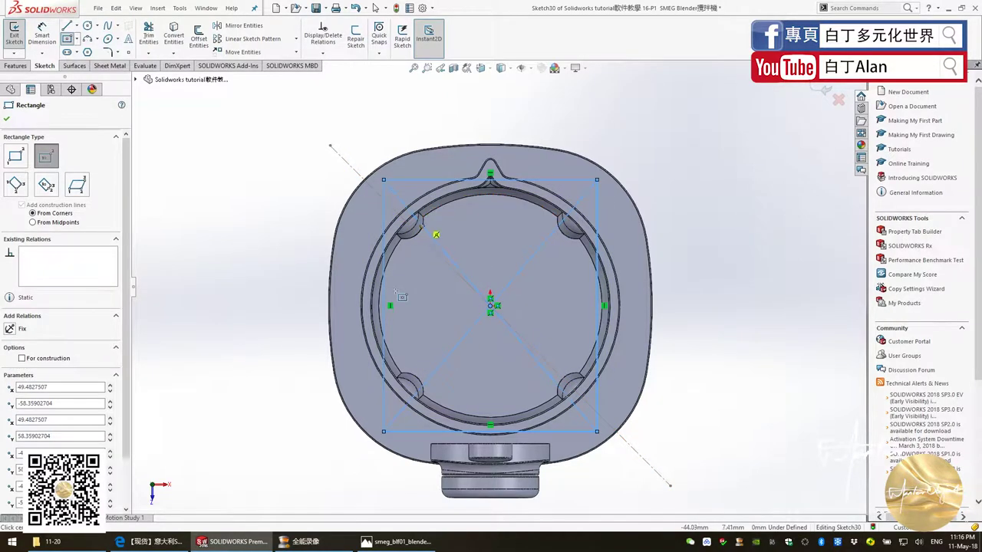
pyautogui.press('Escape')
# Select the rectangle's left side together with the 60 mm rim arc edge.
pyautogui.scroll(-2, 396, 301)
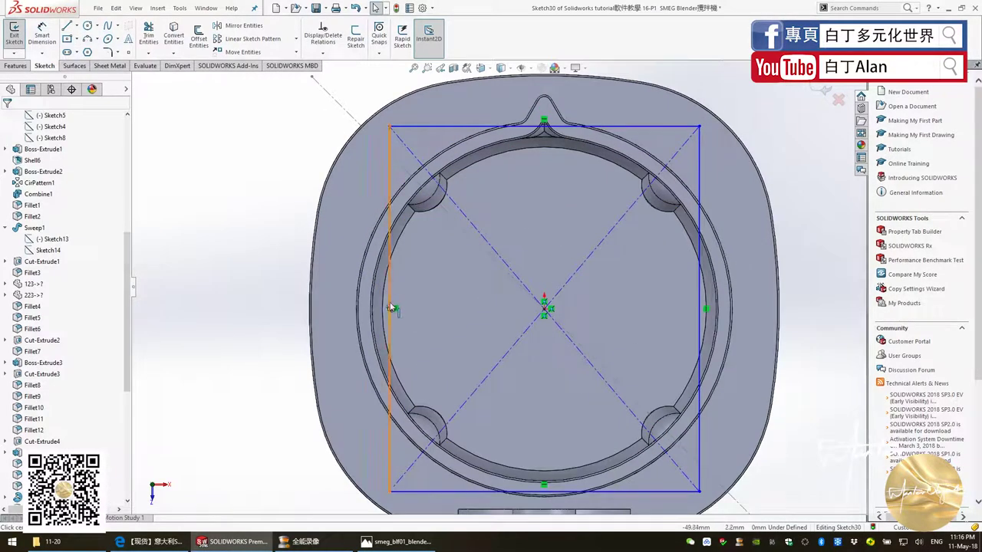
pyautogui.click(388, 310)
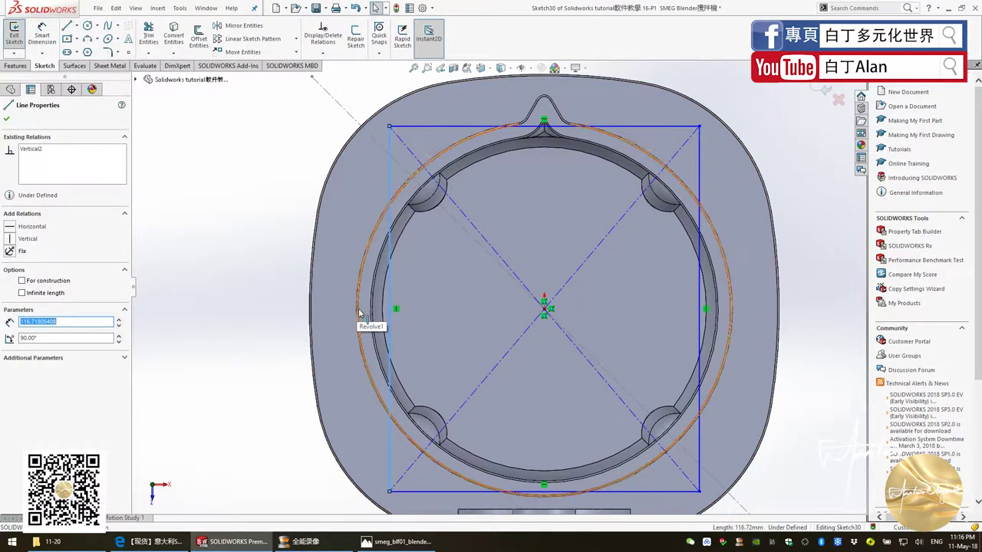
pyautogui.scroll(-3, 360, 310)
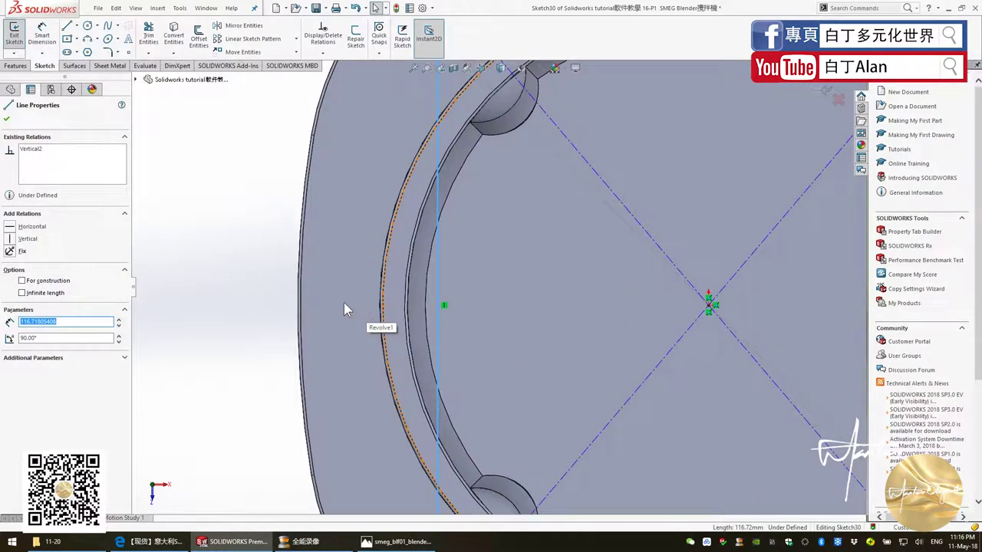
pyautogui.press('Escape')
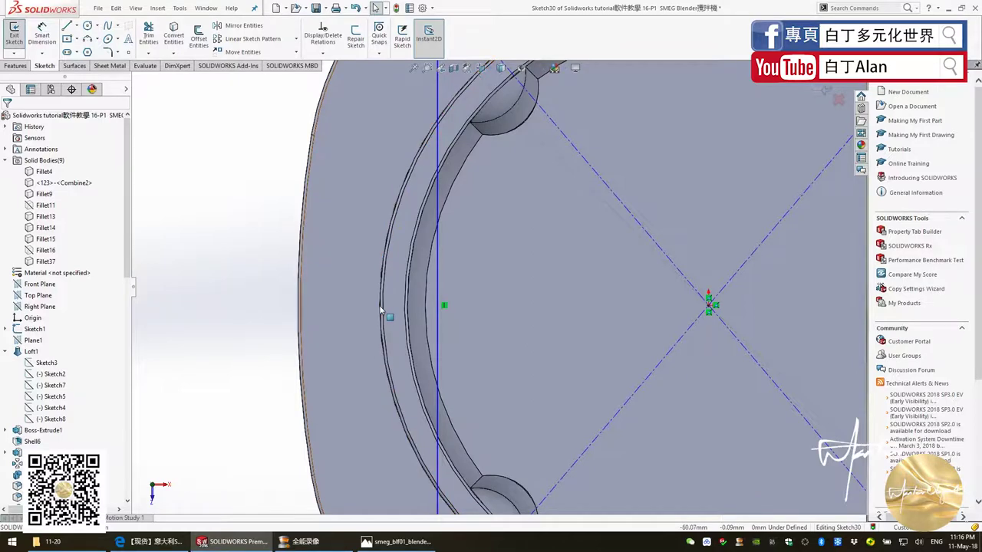
pyautogui.click(381, 310)
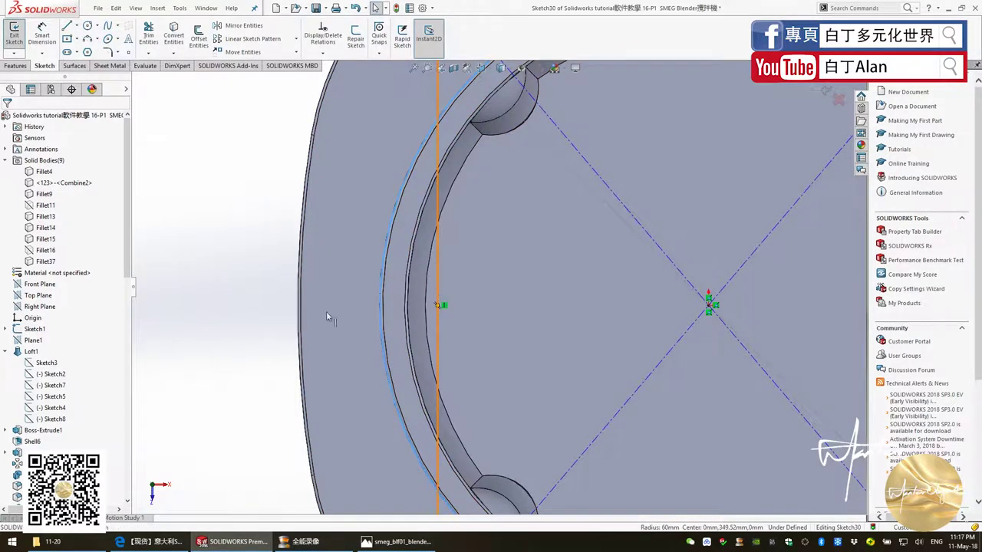
pyautogui.keyDown('ctrl'); pyautogui.click(437, 306); pyautogui.keyUp('ctrl')
pyautogui.scroll(3, 437, 305)
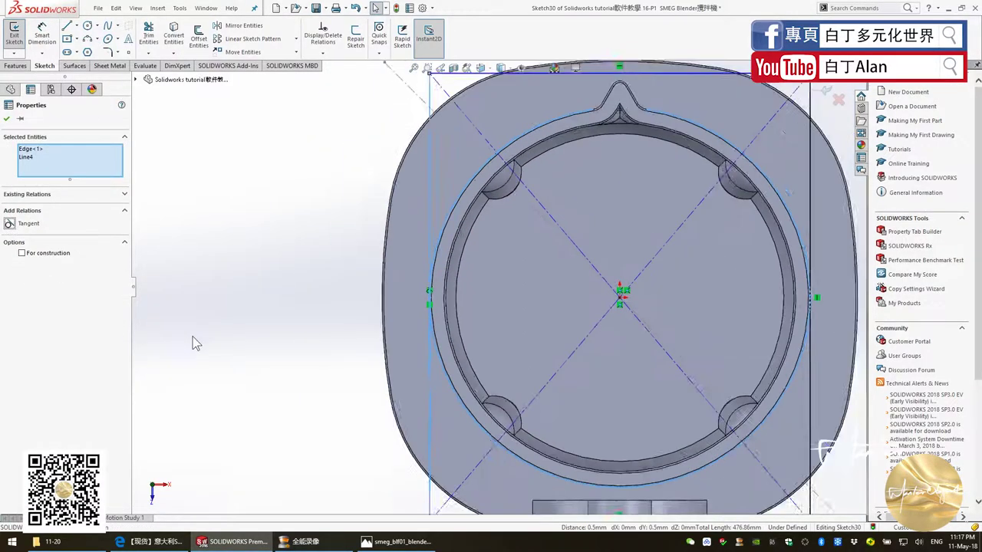
pyautogui.press('f')
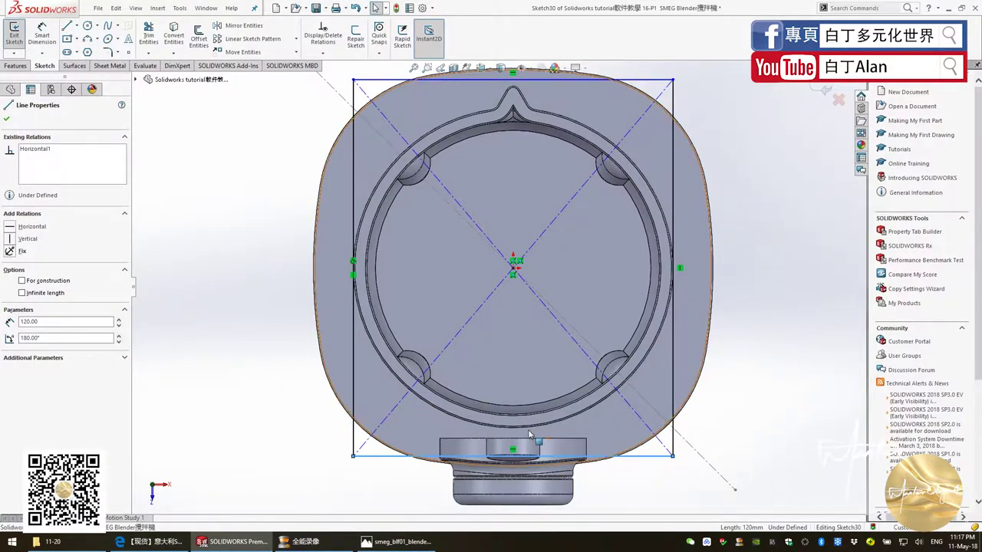
# Make the rectangle's bottom side tangent to the outer arc edge.
pyautogui.scroll(-3, 528, 435)
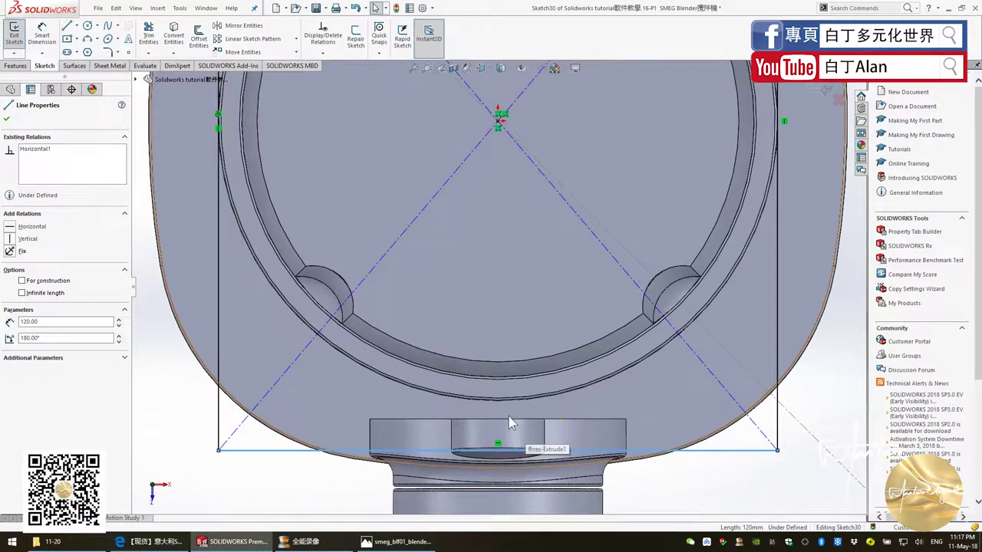
pyautogui.click(217, 476)
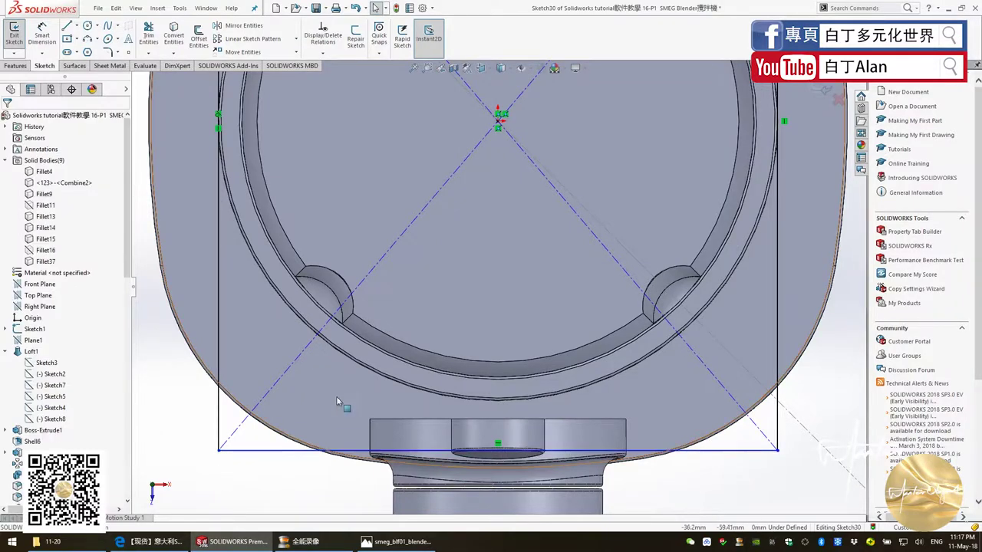
pyautogui.click(408, 388)
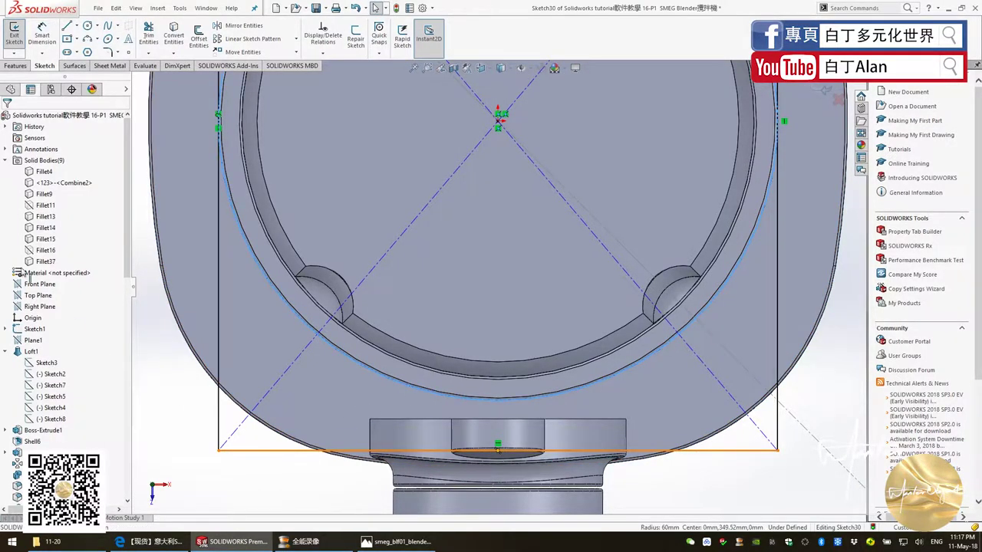
pyautogui.click(9, 226)
pyautogui.scroll(2, 548, 345)
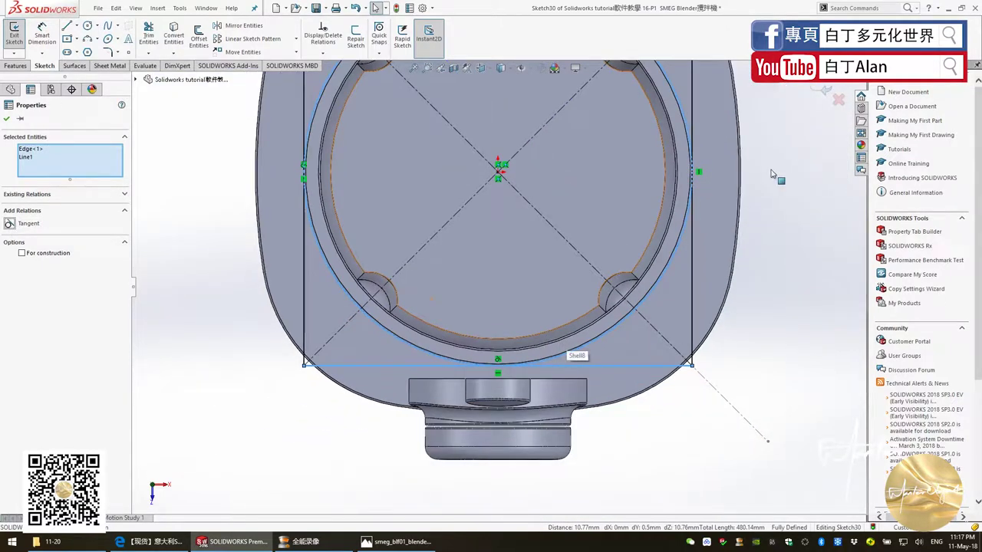
pyautogui.click(746, 314)
pyautogui.scroll(2, 745, 314)
pyautogui.scroll(-2, 649, 108)
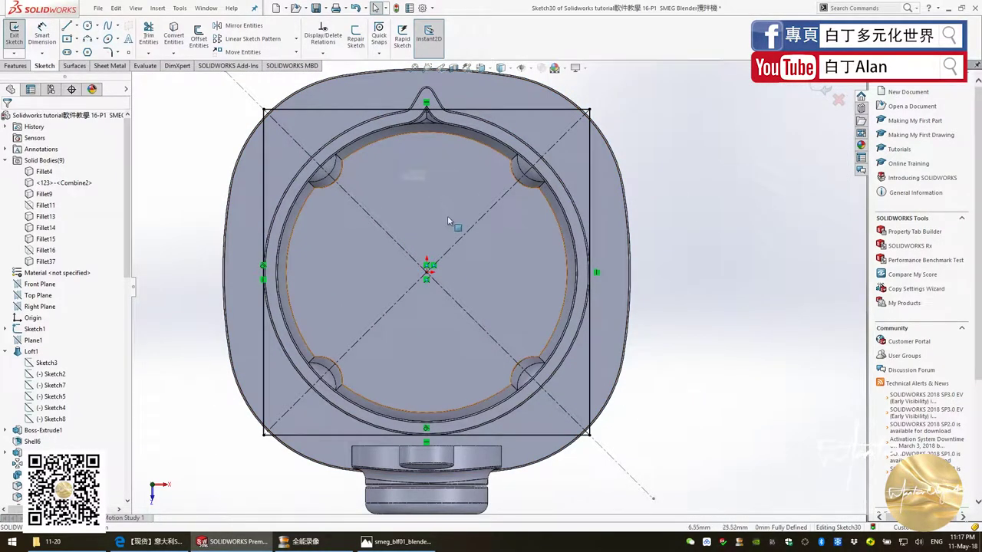
pyautogui.scroll(2, 500, 274)
pyautogui.scroll(-2, 453, 248)
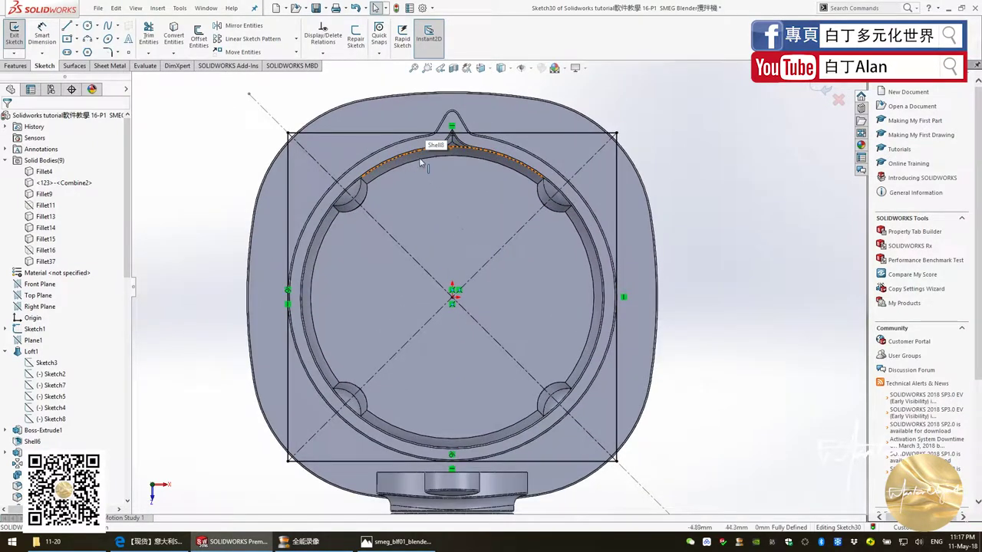
# Draw a three-point arc bowing along the rectangle's left side.
pyautogui.click(88, 41)
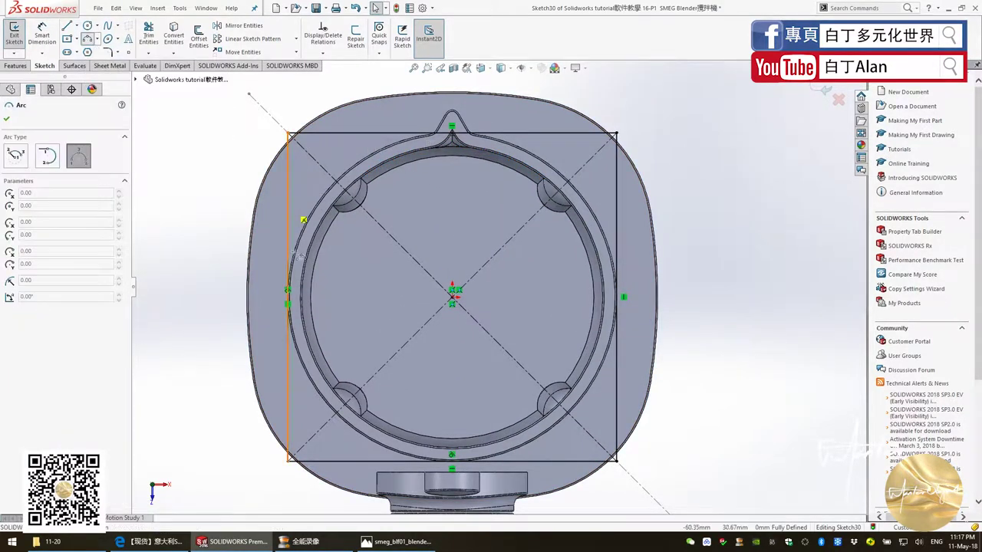
pyautogui.click(289, 460)
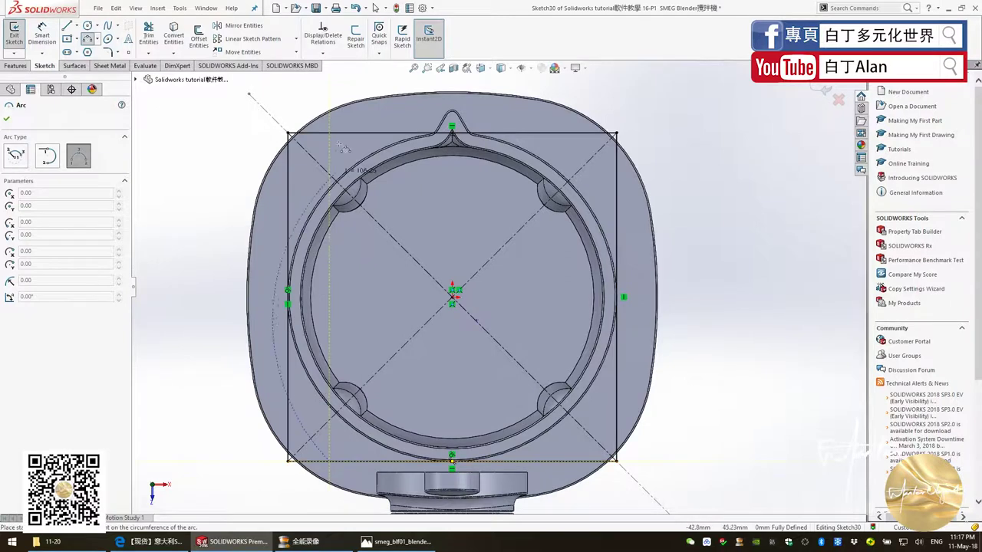
pyautogui.click(342, 133)
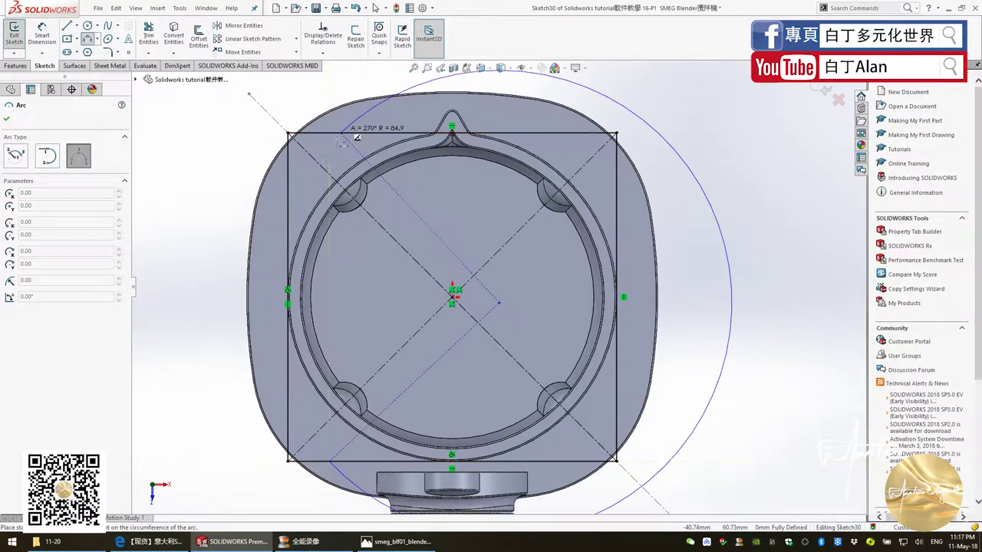
pyautogui.click(303, 304)
pyautogui.press('Escape')
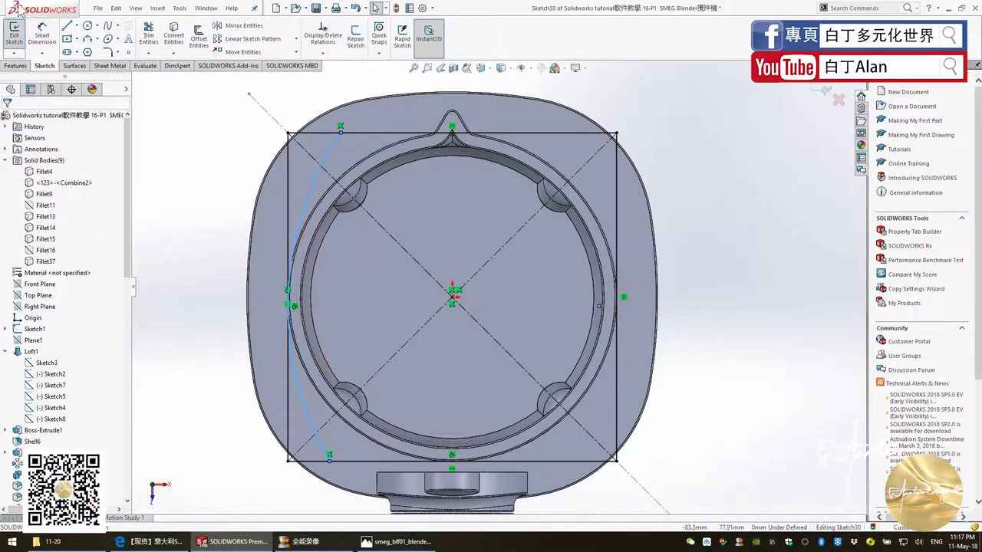
pyautogui.click(42, 35)
pyautogui.press('Escape')
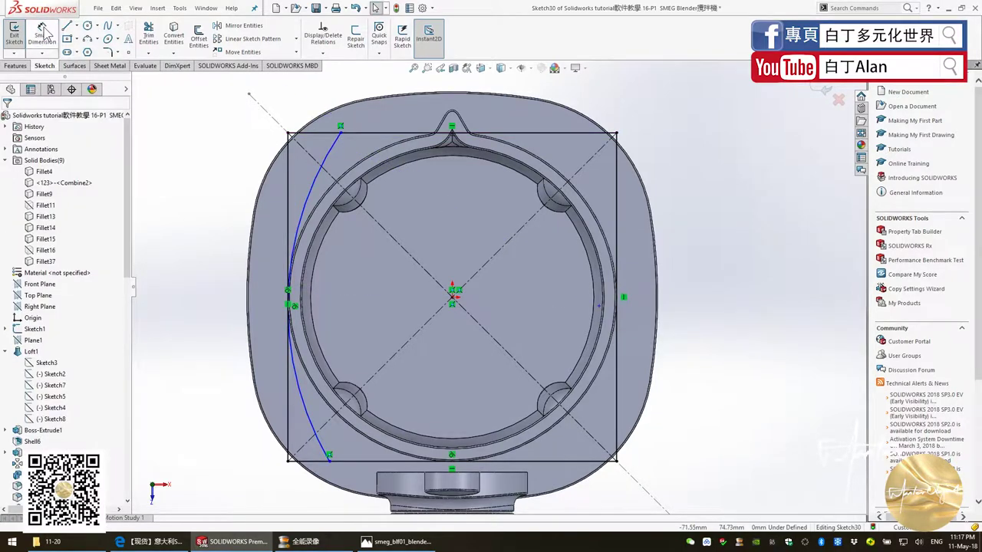
# Dimension the arc's top endpoint 15 mm from the rectangle corner.
pyautogui.click(339, 133)
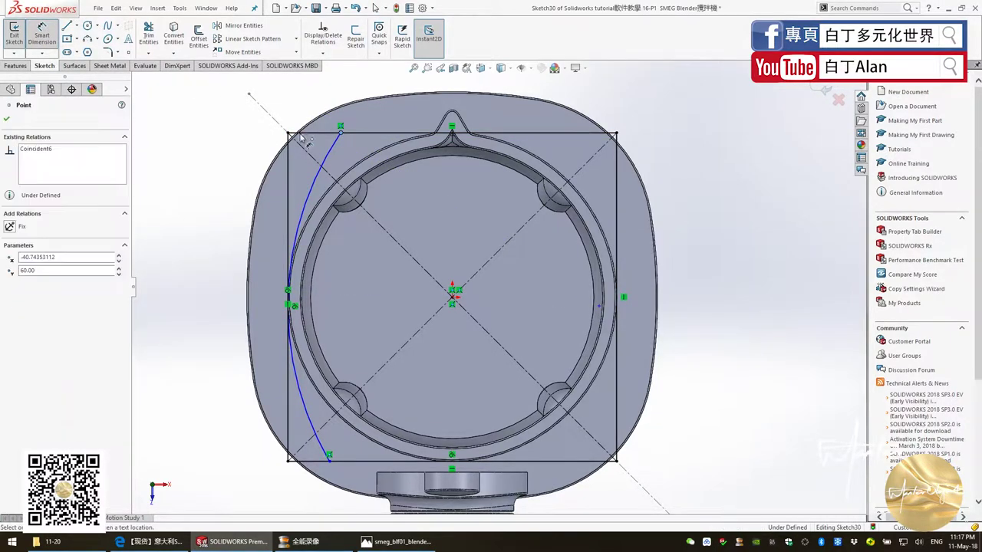
pyautogui.click(289, 135)
pyautogui.click(311, 107)
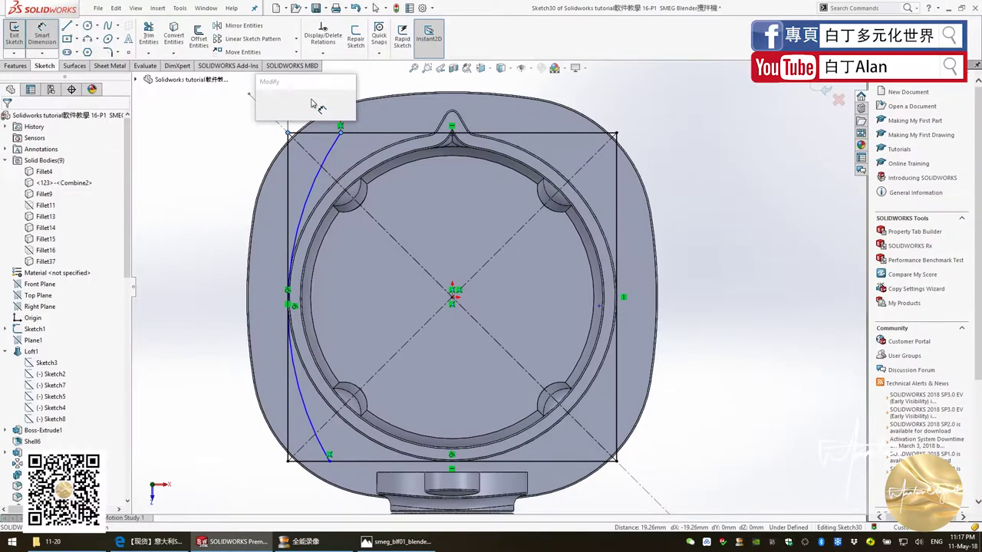
pyautogui.write('20')
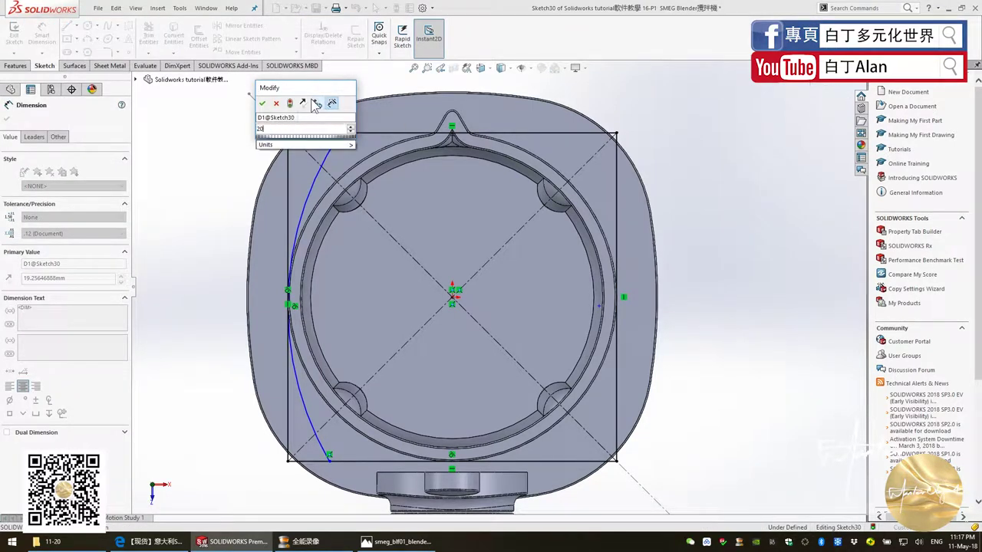
pyautogui.press('Return')
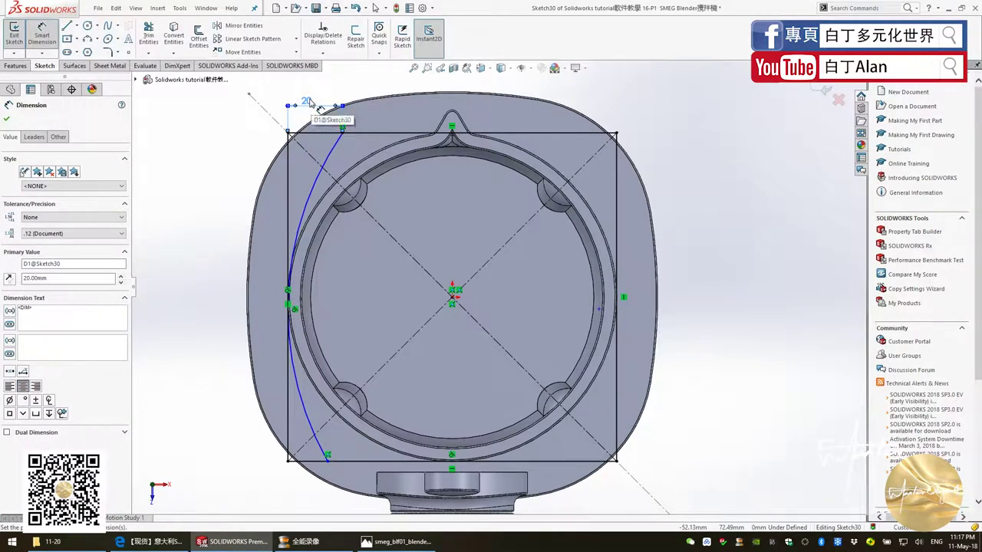
pyautogui.doubleClick(311, 104)
pyautogui.write('15')
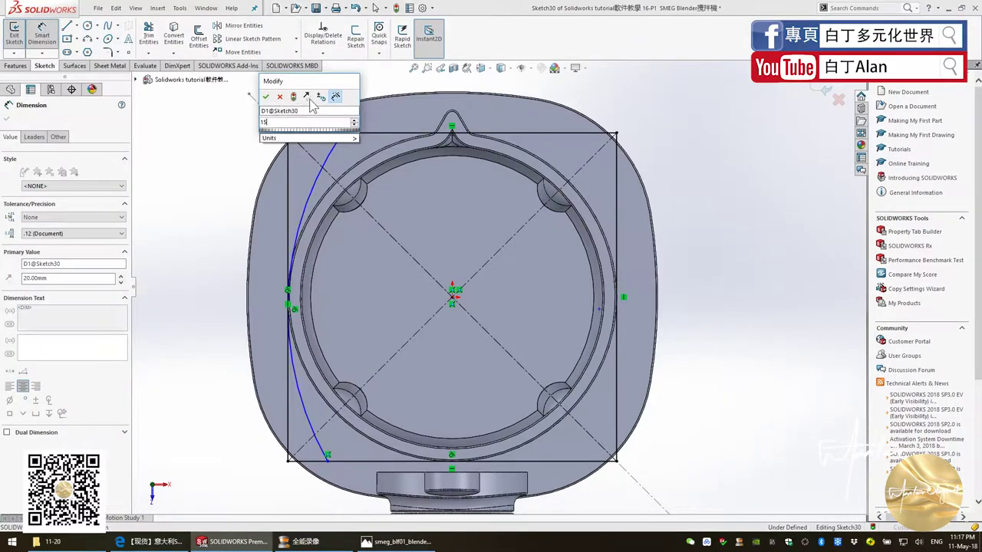
pyautogui.press('Return')
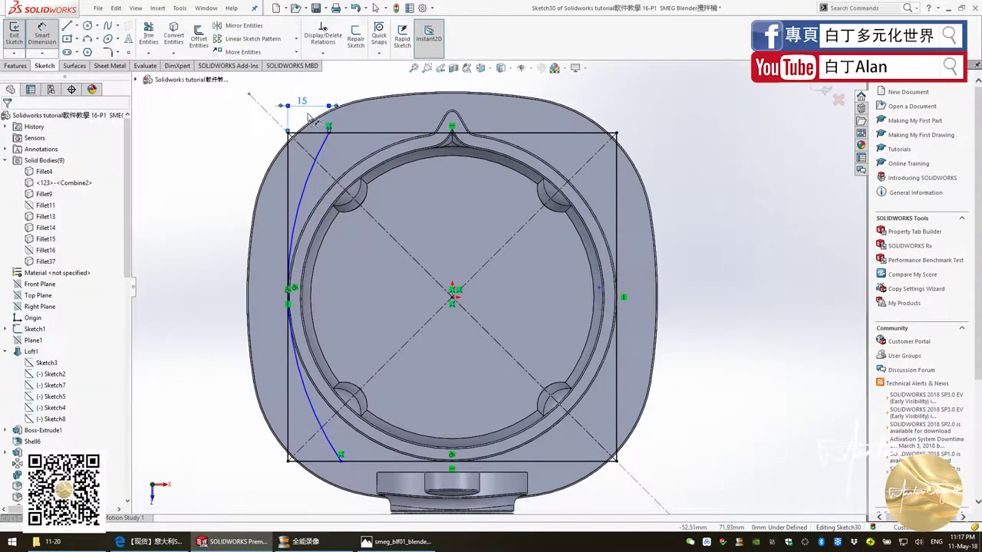
# Dimension the arc's bottom endpoint 15 mm from the rectangle's left edge.
pyautogui.click(321, 464)
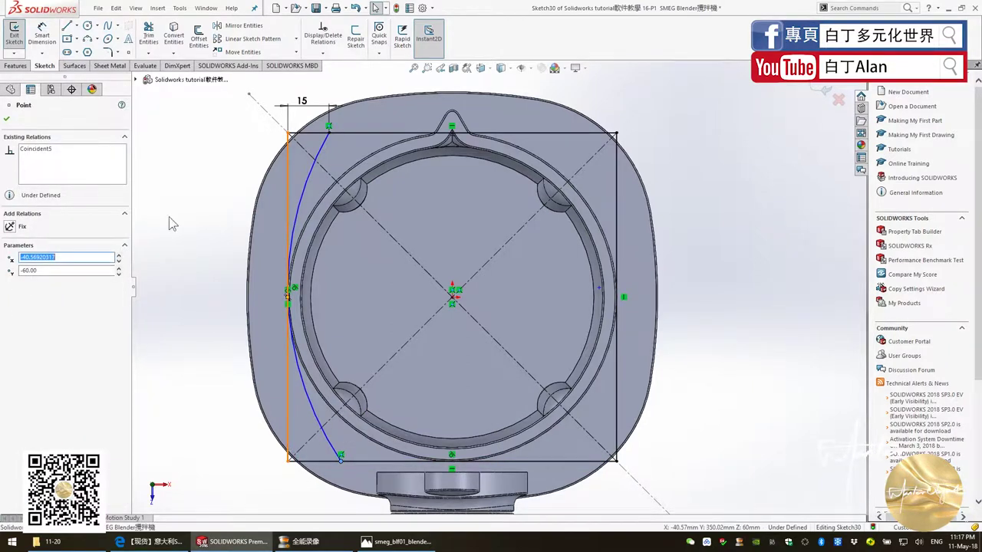
pyautogui.click(42, 40)
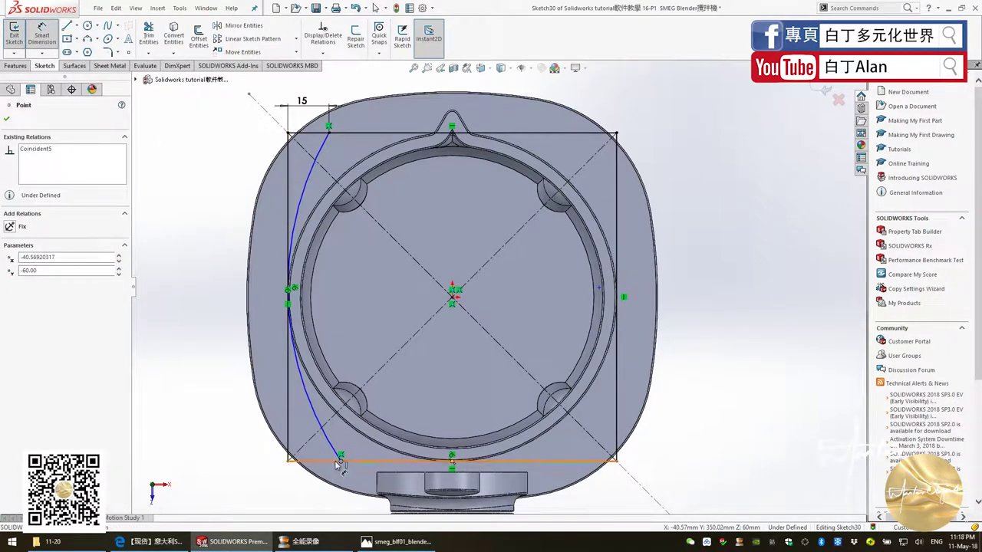
pyautogui.click(289, 449)
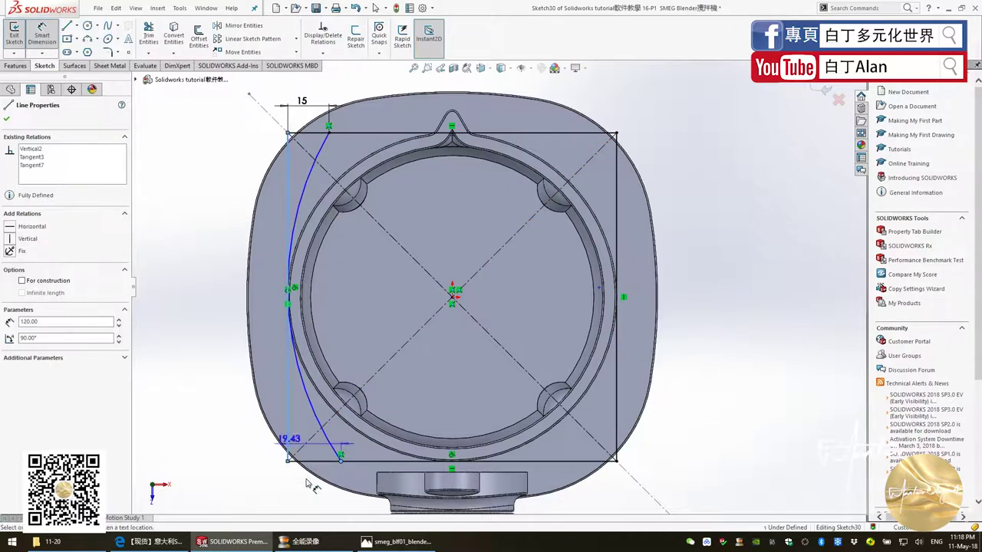
pyautogui.click(311, 485)
pyautogui.write('15')
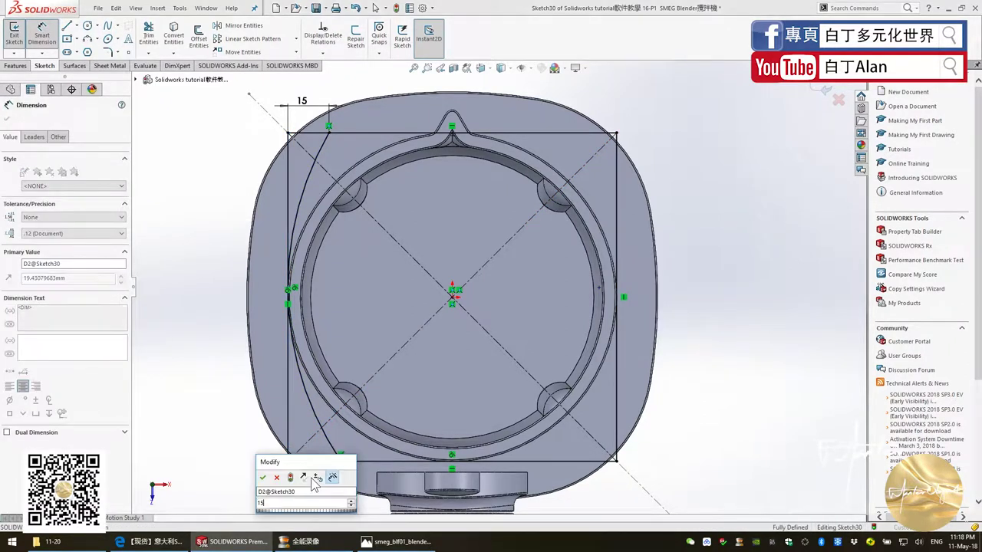
pyautogui.press('Return')
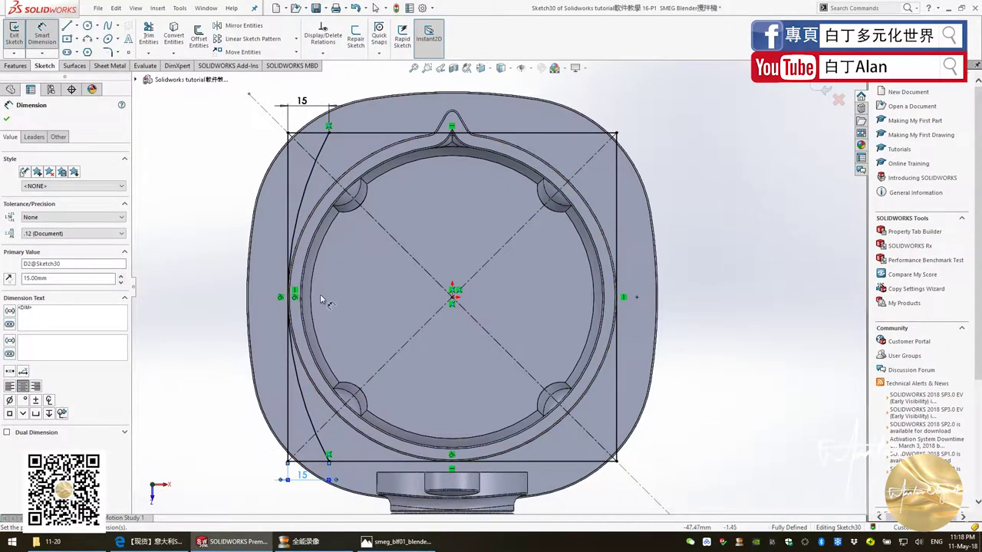
pyautogui.press('Escape')
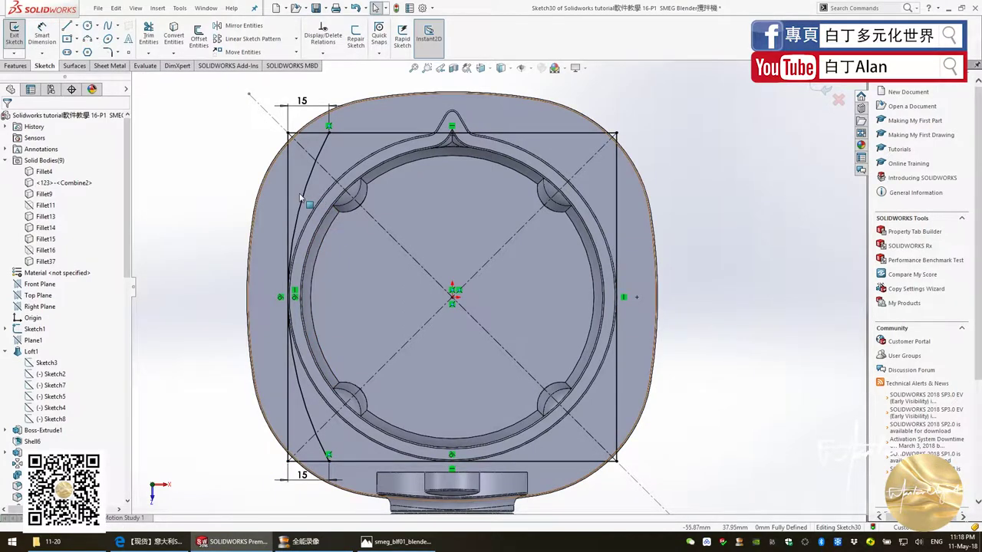
pyautogui.click(301, 198)
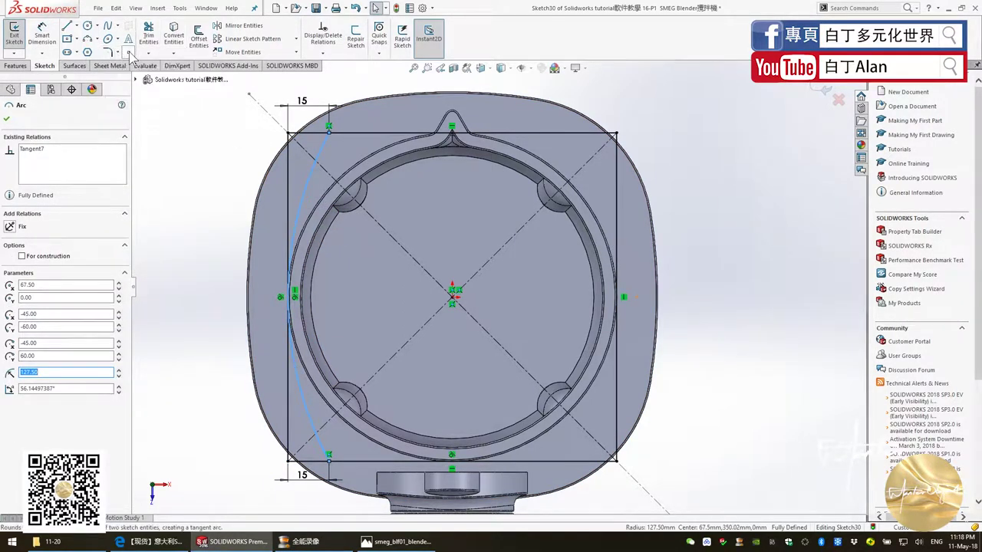
# Copy the left arc in a 4-instance circular sketch pattern about the origin.
pyautogui.click(296, 38)
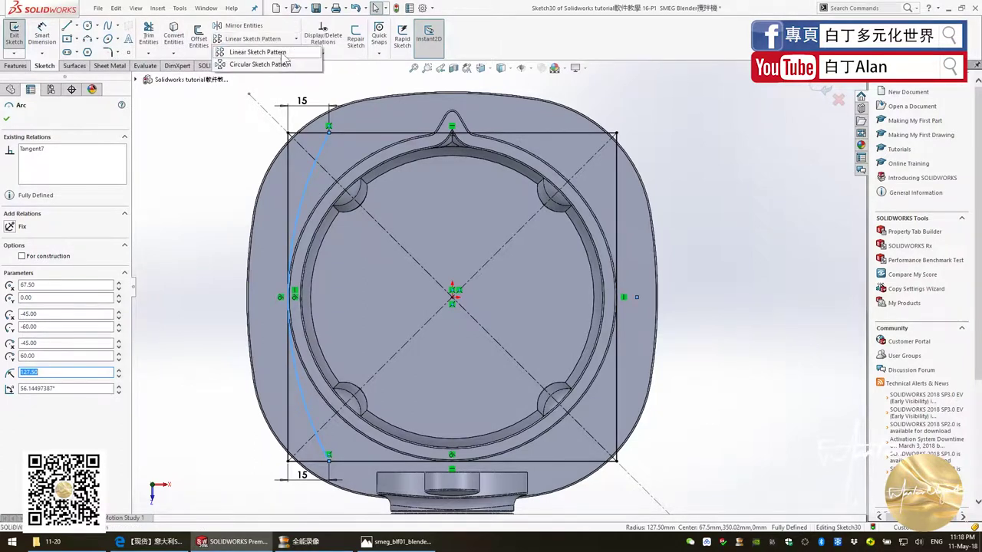
pyautogui.click(261, 65)
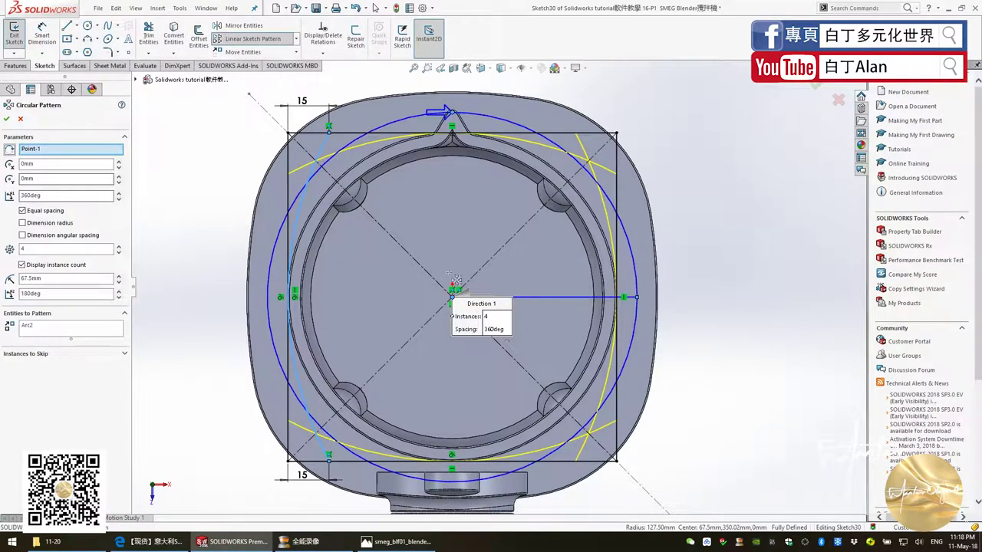
pyautogui.click(6, 121)
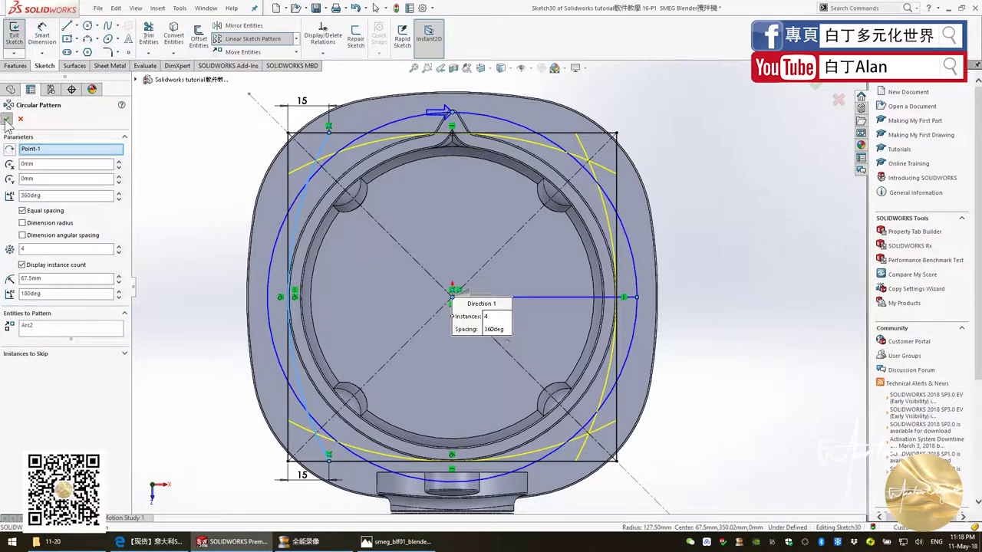
pyautogui.click(184, 172)
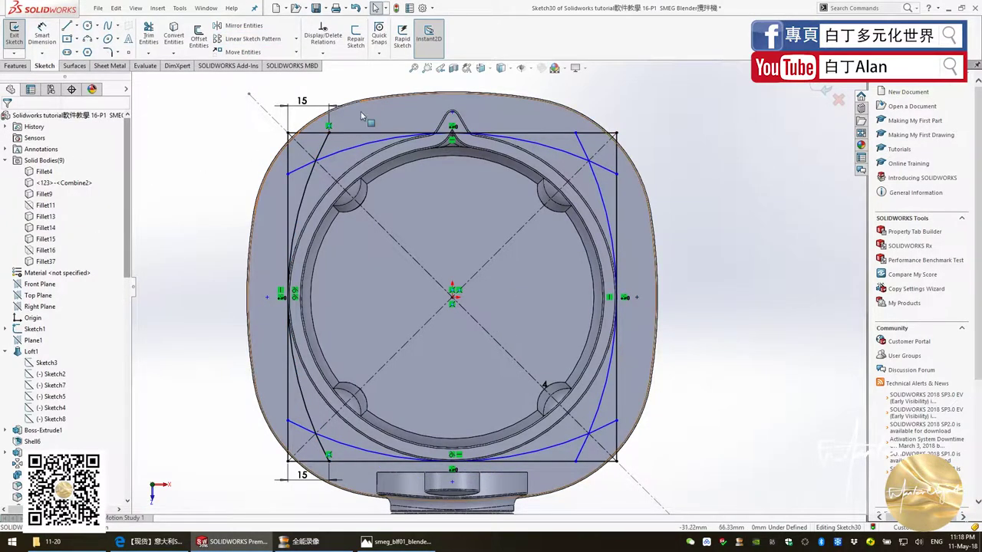
pyautogui.click(148, 34)
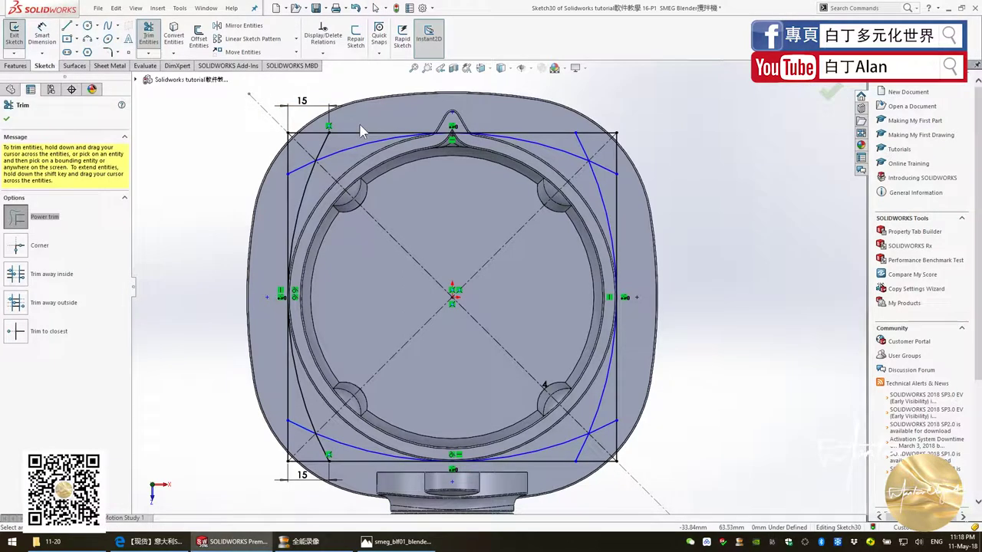
# Power-trim the rectangle lines to leave a closed four-arc outline, then view the reference photo.
pyautogui.moveTo(282, 153); pyautogui.dragTo(304, 139)
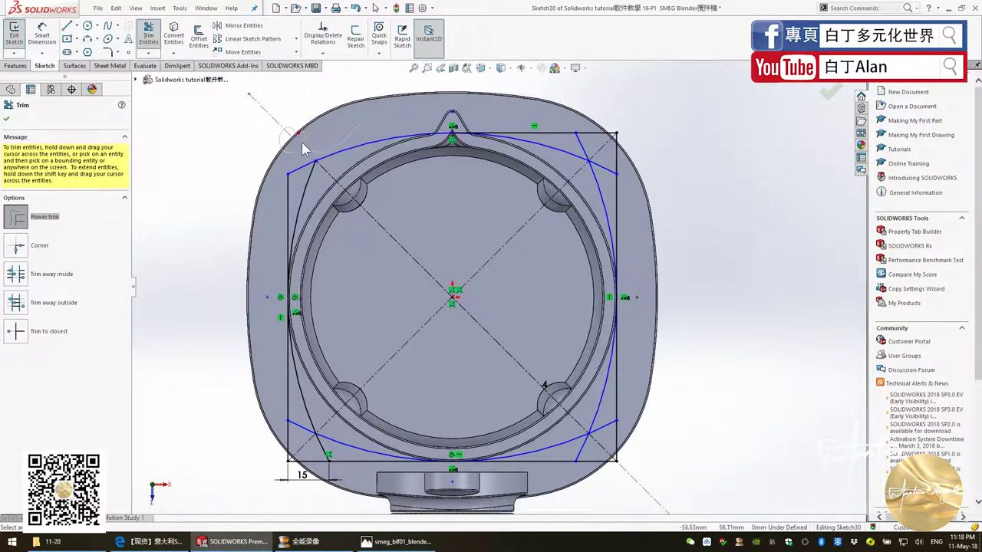
pyautogui.moveTo(299, 192); pyautogui.dragTo(238, 426)
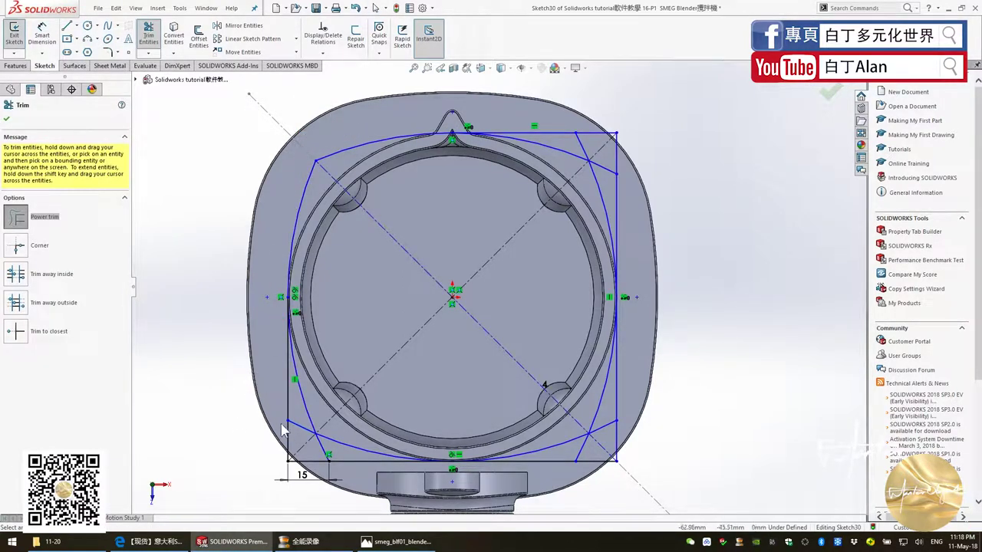
pyautogui.moveTo(298, 409); pyautogui.dragTo(284, 430)
pyautogui.moveTo(349, 469); pyautogui.dragTo(303, 476)
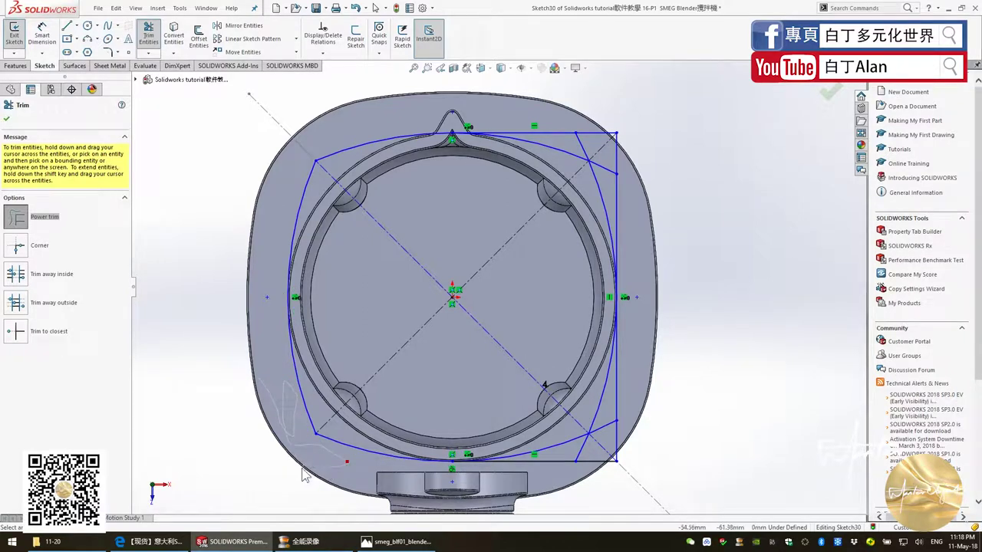
pyautogui.moveTo(572, 464); pyautogui.dragTo(600, 485)
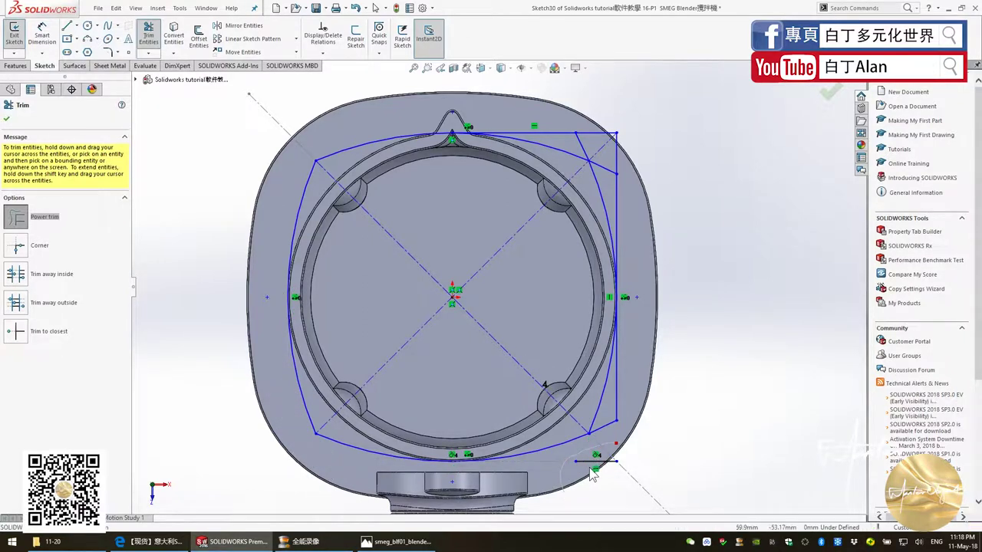
pyautogui.moveTo(611, 434); pyautogui.dragTo(627, 381)
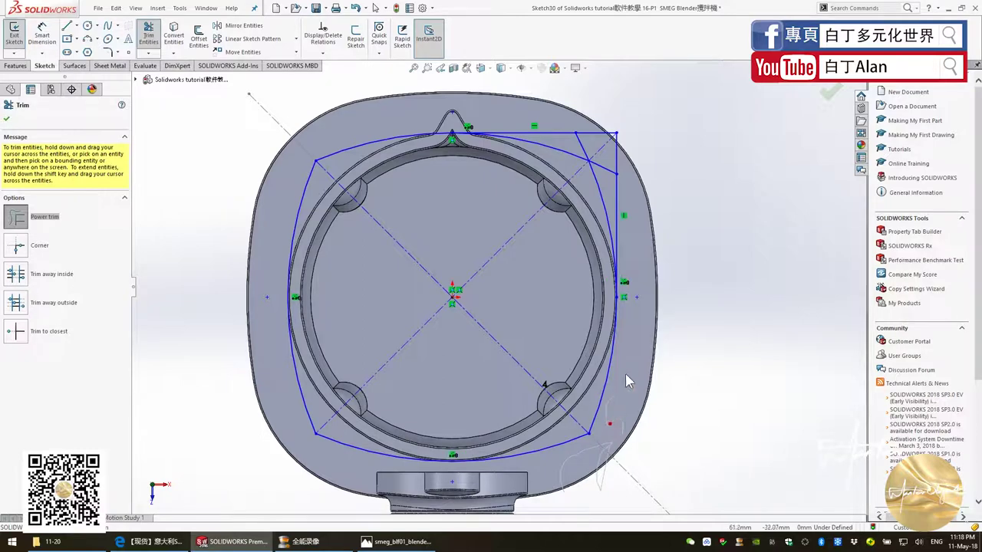
pyautogui.moveTo(603, 126); pyautogui.dragTo(625, 146)
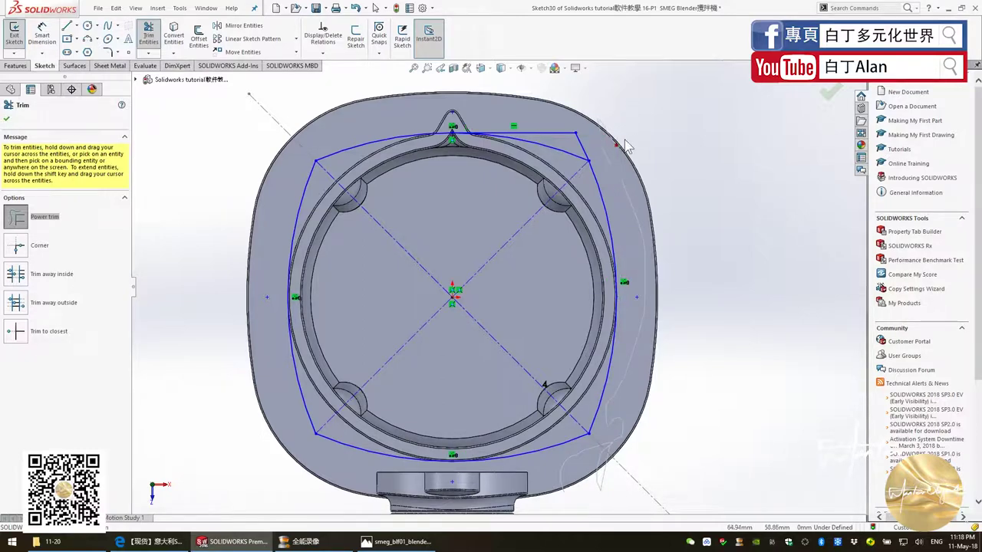
pyautogui.click(7, 119)
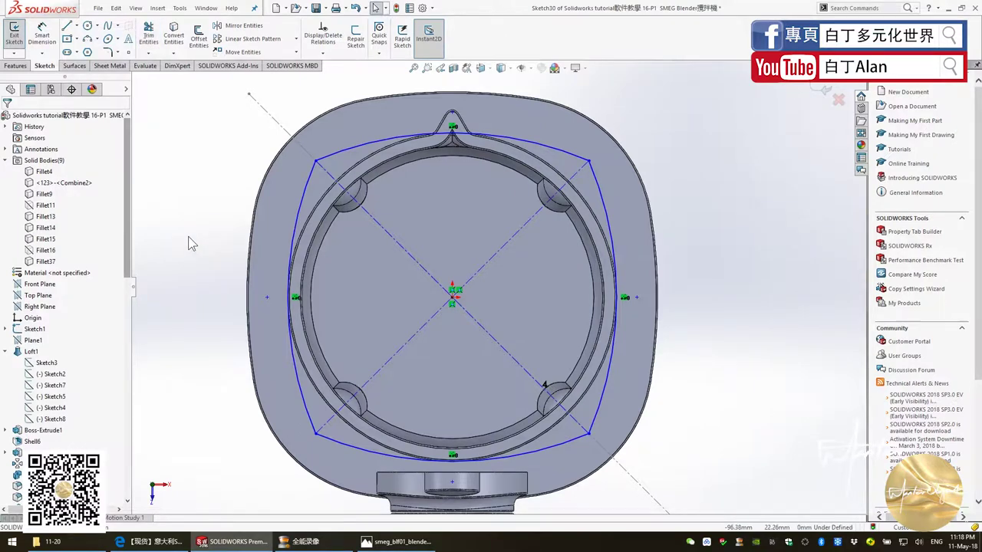
pyautogui.hotkey('alt', 'Tab')
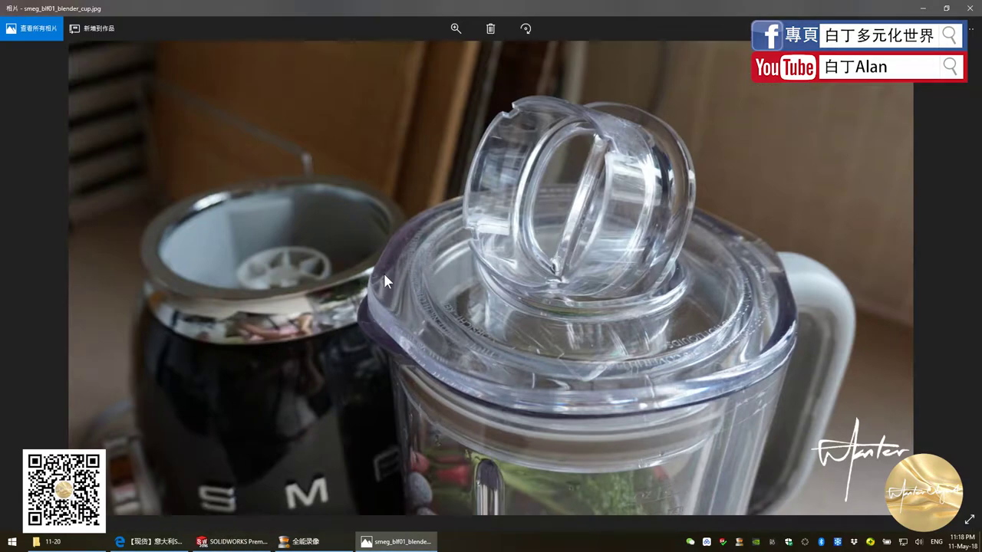
# Go back from the reference photo to the SOLIDWORKS lid sketch.
pyautogui.hotkey('alt', 'Tab')
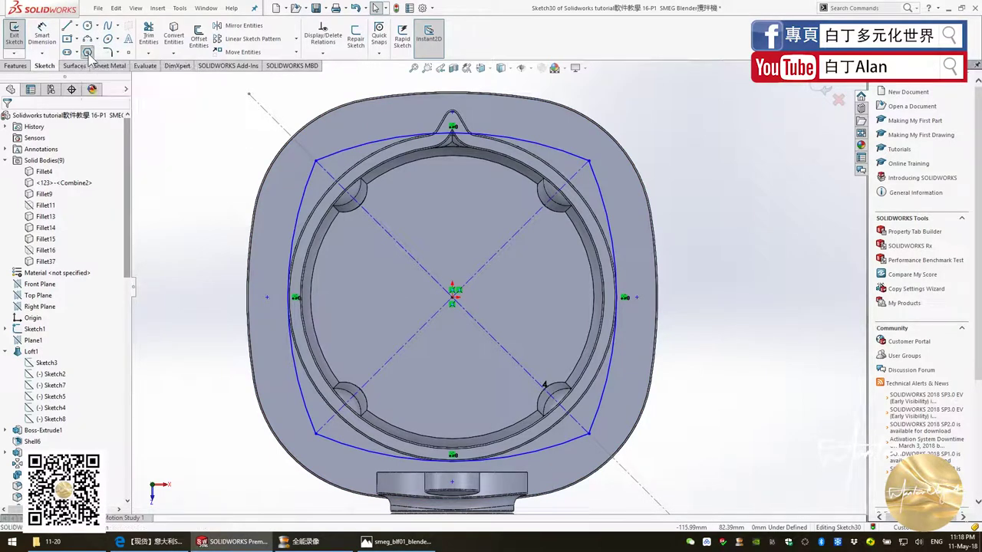
# Draw a triangle polygon centred below the top notch, reaching up to the notch.
pyautogui.click(88, 52)
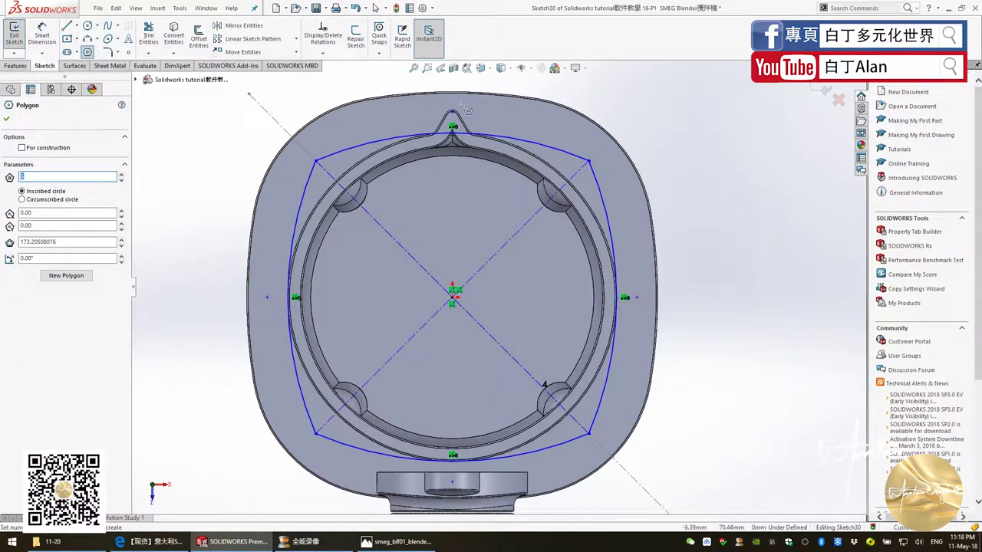
pyautogui.scroll(-1, 467, 110)
pyautogui.scroll(-1, 464, 115)
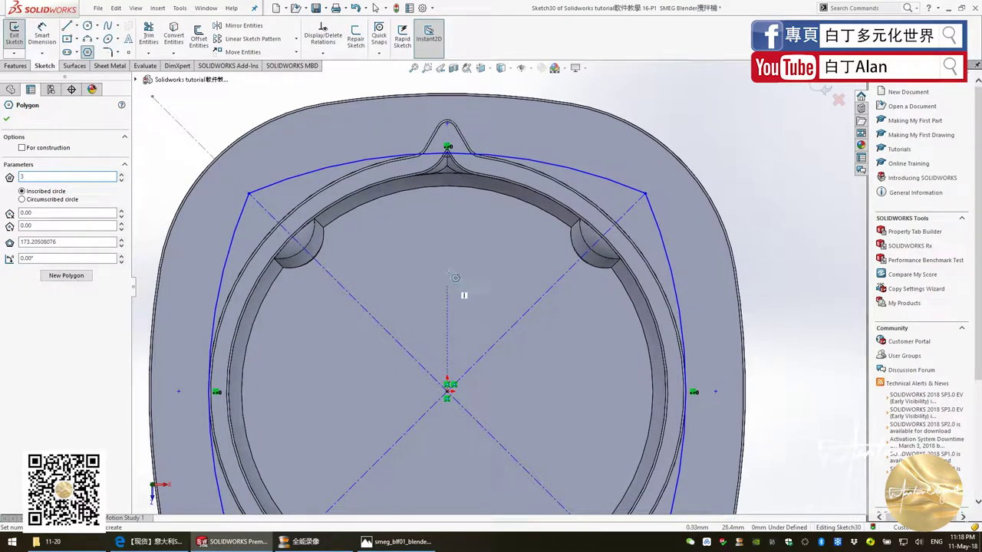
pyautogui.click(447, 265)
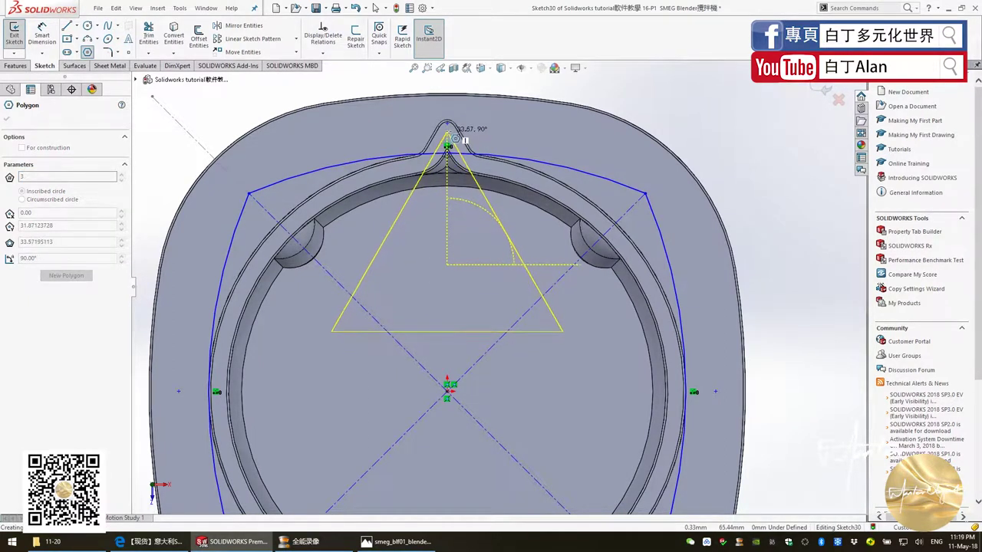
pyautogui.click(448, 129)
pyautogui.press('Escape')
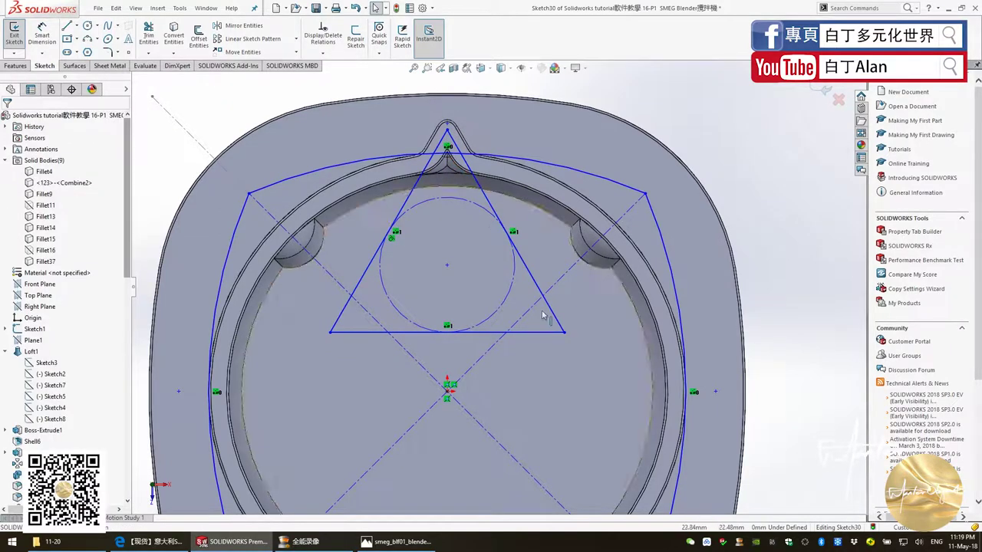
pyautogui.moveTo(564, 331); pyautogui.dragTo(614, 340)
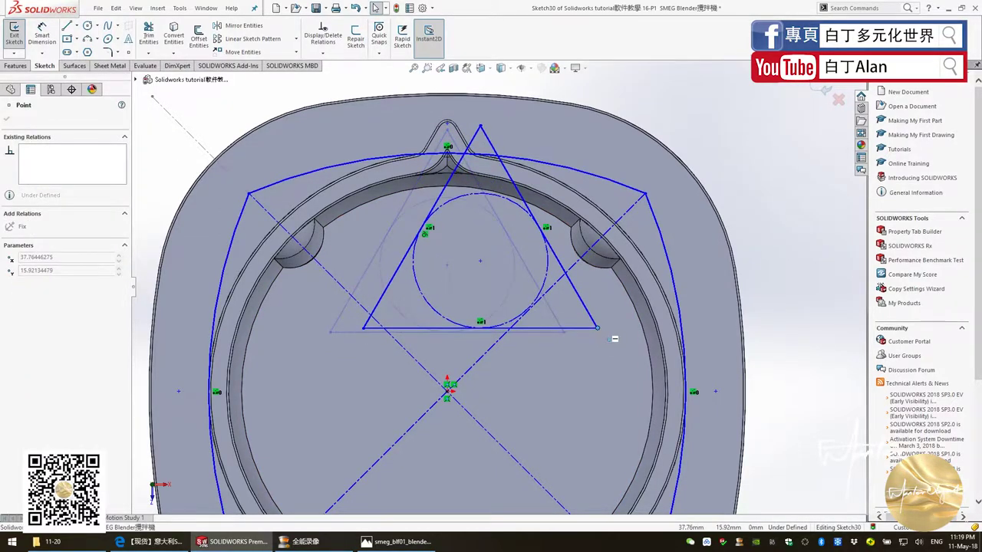
pyautogui.hotkey('ctrl', 'z')
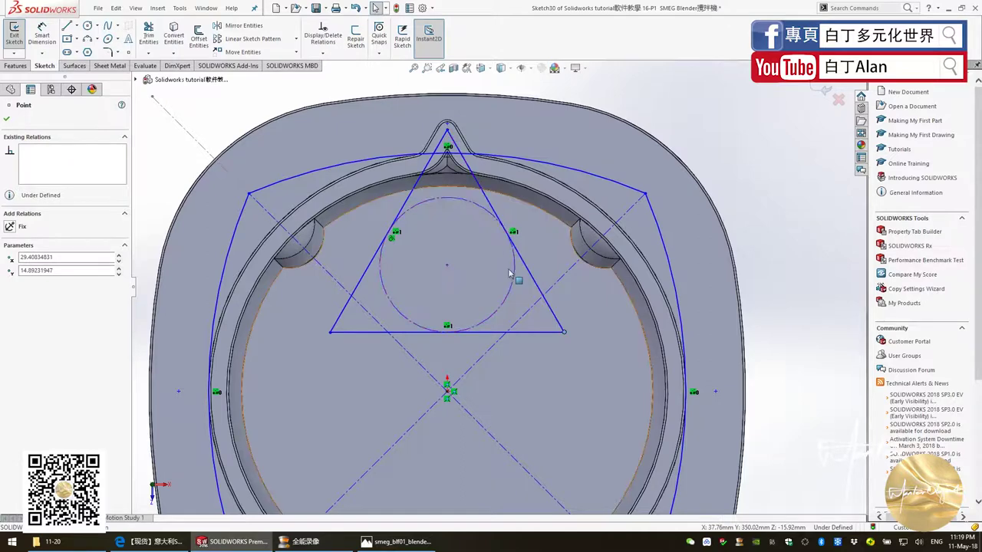
# Delete the triangle's three sides and its inscribed circle, dismissing the centre-point warning.
pyautogui.click(447, 265)
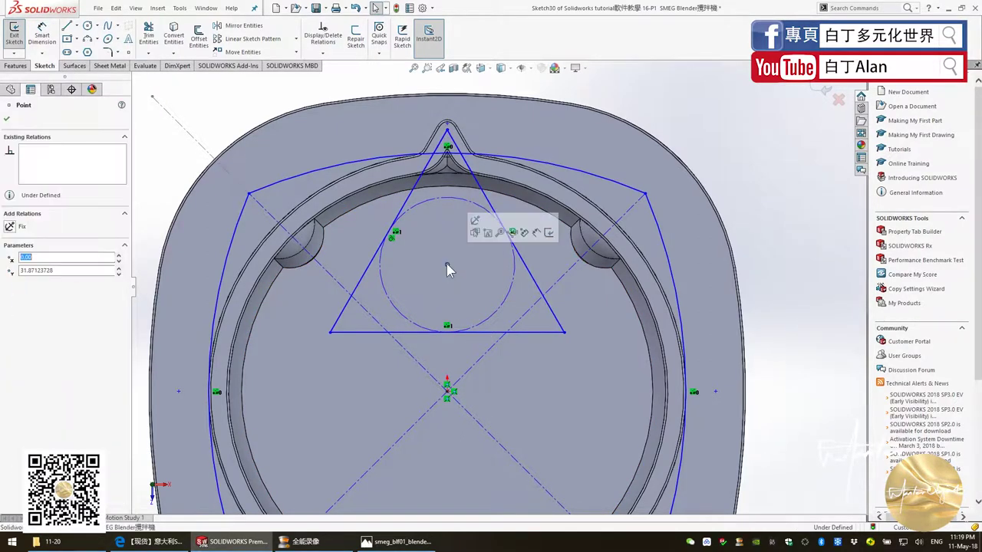
pyautogui.press('Delete')
pyautogui.click(549, 270)
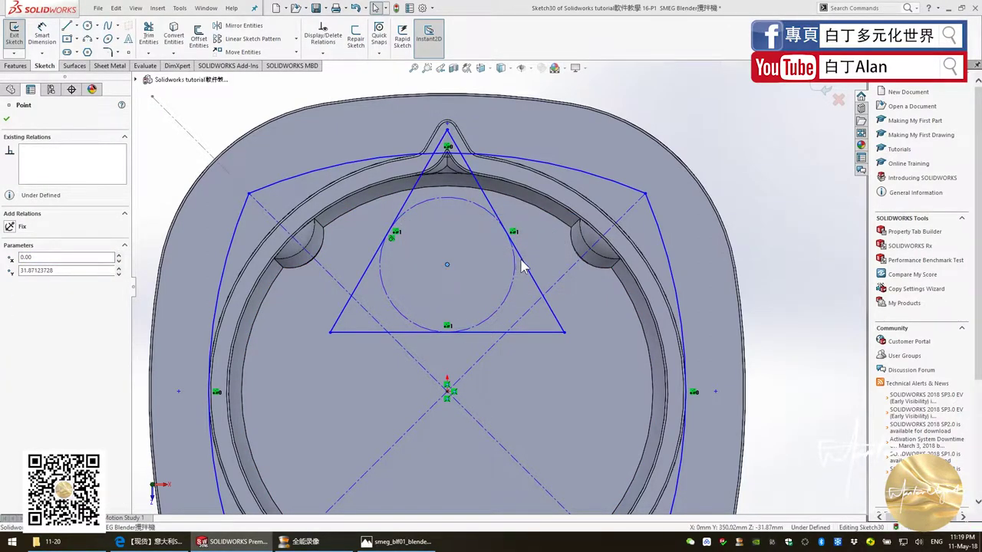
pyautogui.click(529, 270)
pyautogui.press('Delete')
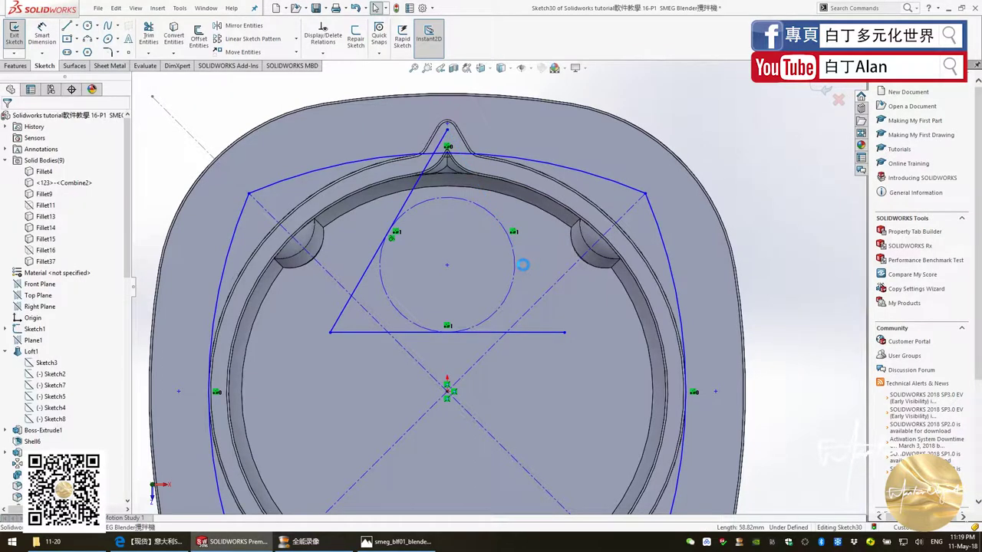
pyautogui.moveTo(435, 290)
pyautogui.mouseDown()
pyautogui.moveTo(452, 276)
pyautogui.moveTo(399, 224)
pyautogui.mouseUp()
pyautogui.press('Delete')
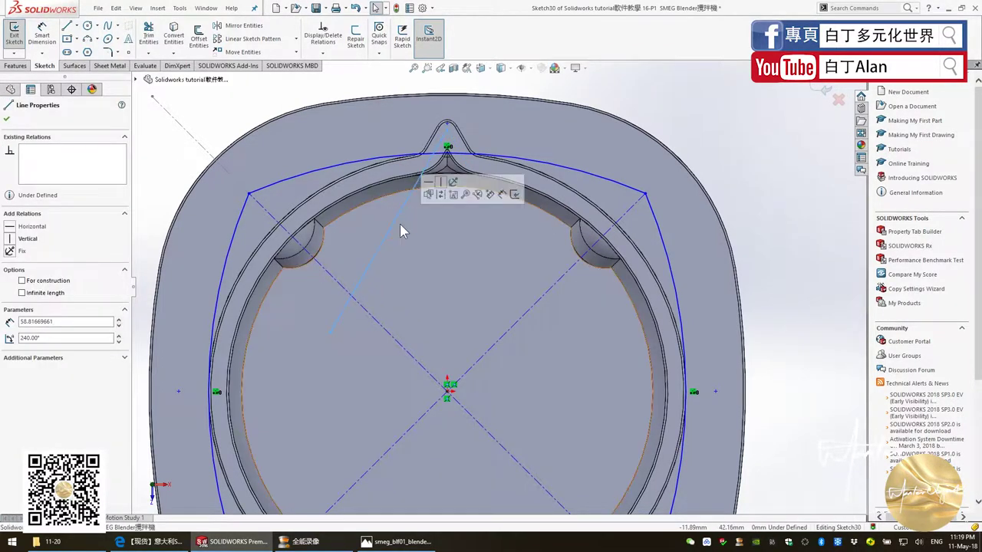
pyautogui.press('Delete')
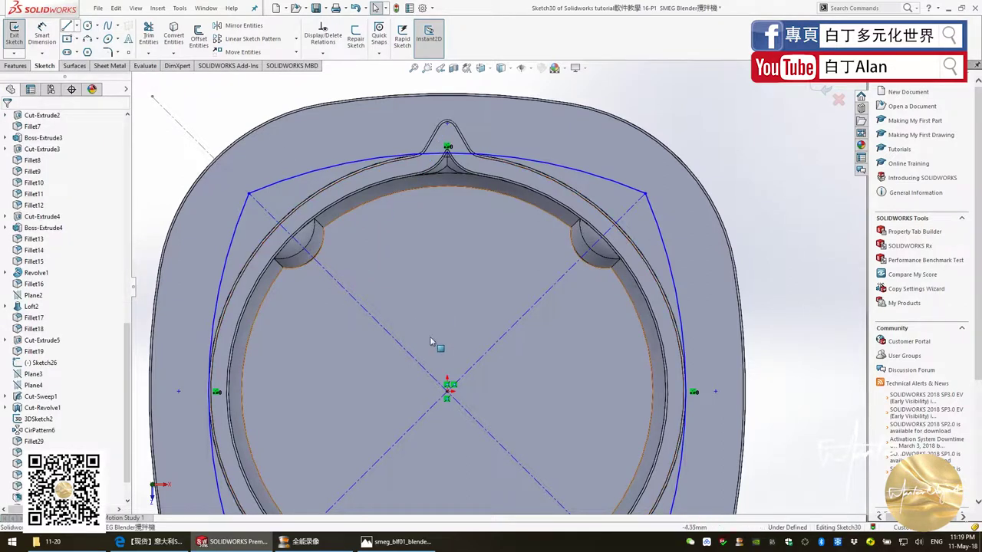
# Draw a sloping line from the top notch apex down to the left.
pyautogui.click(68, 25)
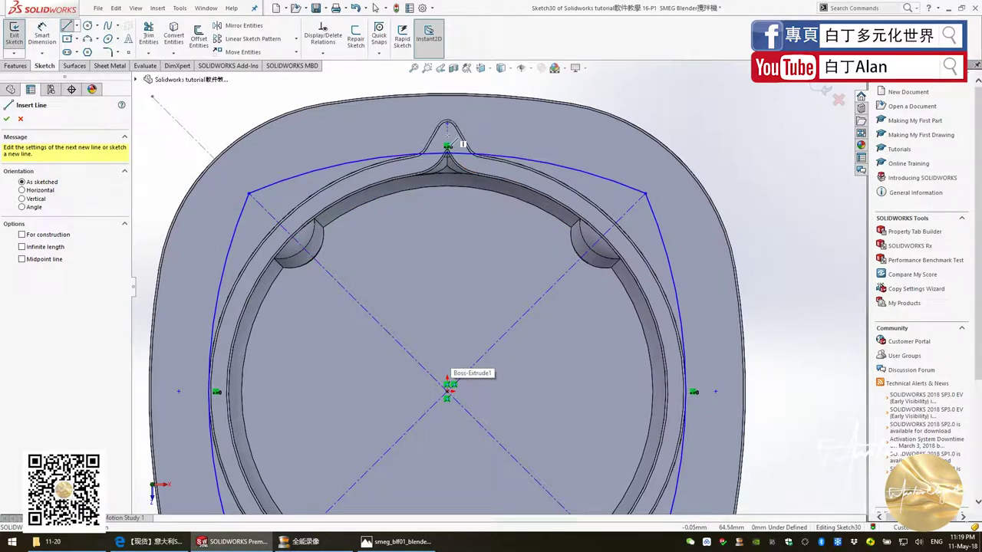
pyautogui.click(448, 144)
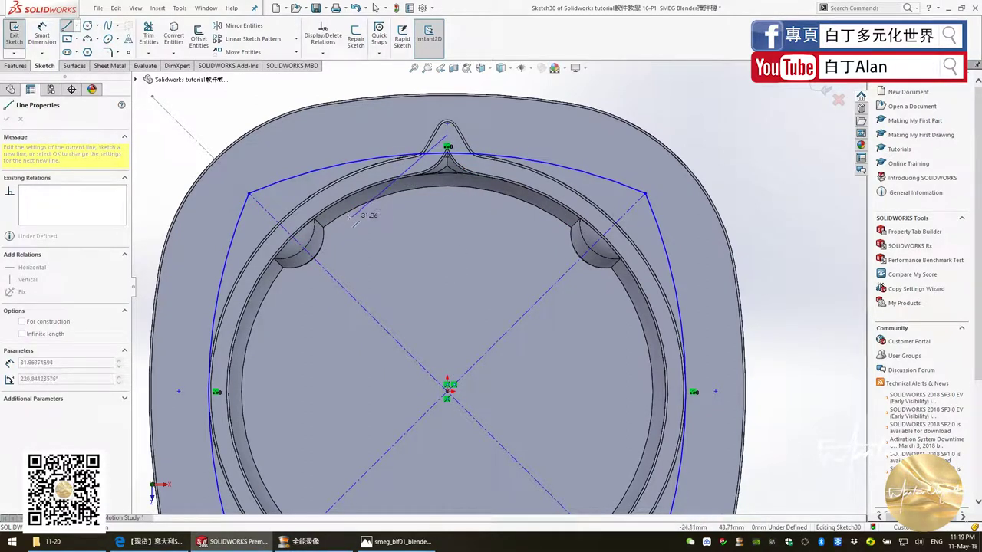
pyautogui.hotkey('alt', 'Tab')
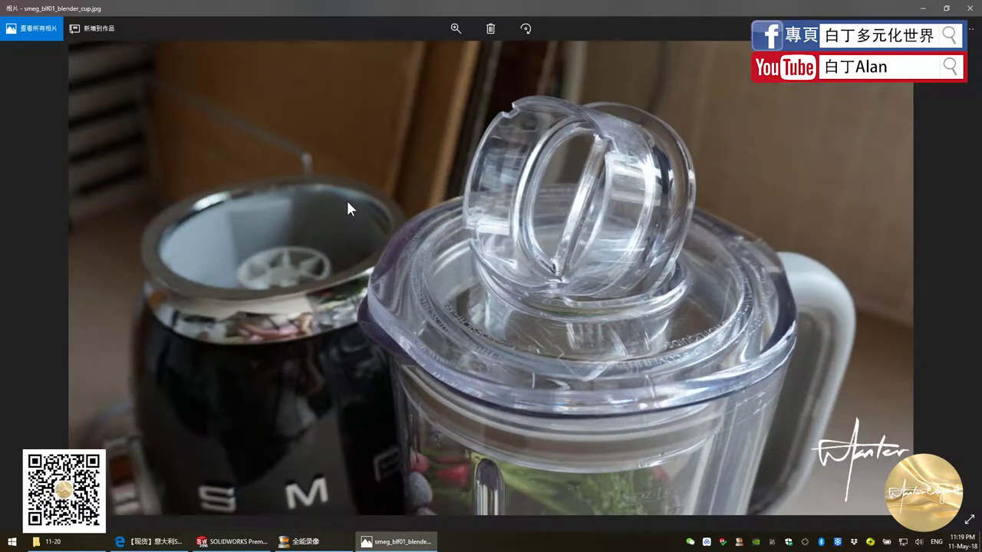
pyautogui.hotkey('alt', 'Tab')
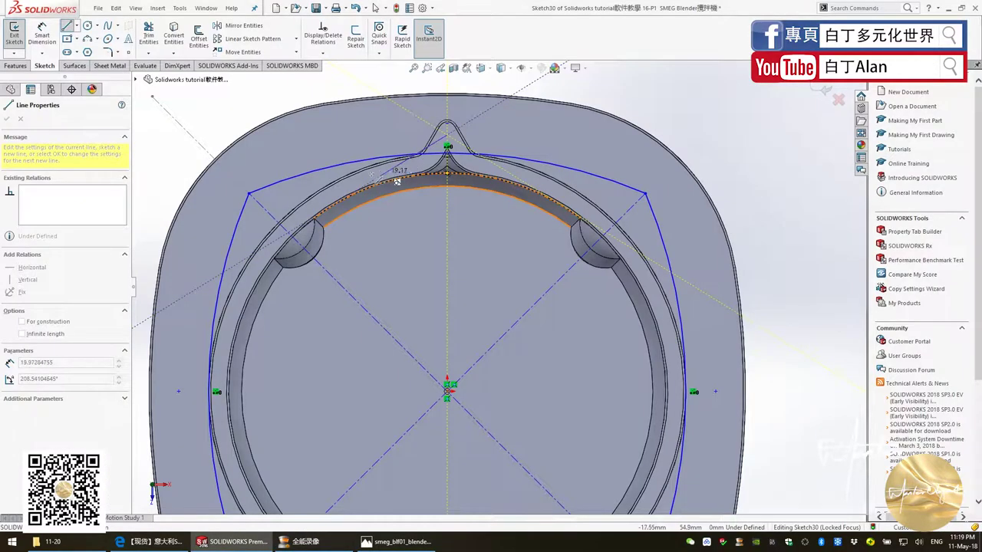
pyautogui.click(362, 178)
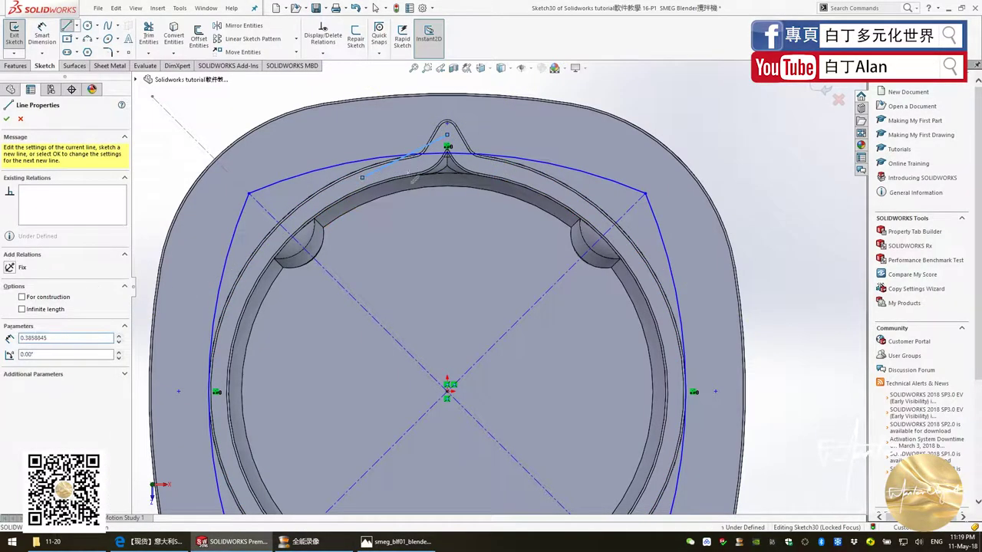
pyautogui.press('Escape')
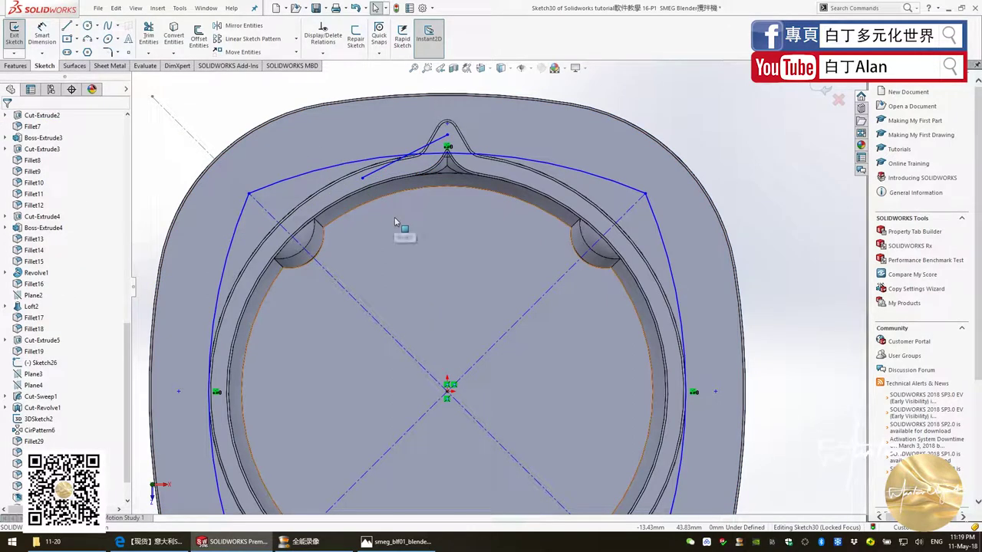
# Try mirroring the sloping line, then cancel for lack of a mirror axis.
pyautogui.click(438, 144)
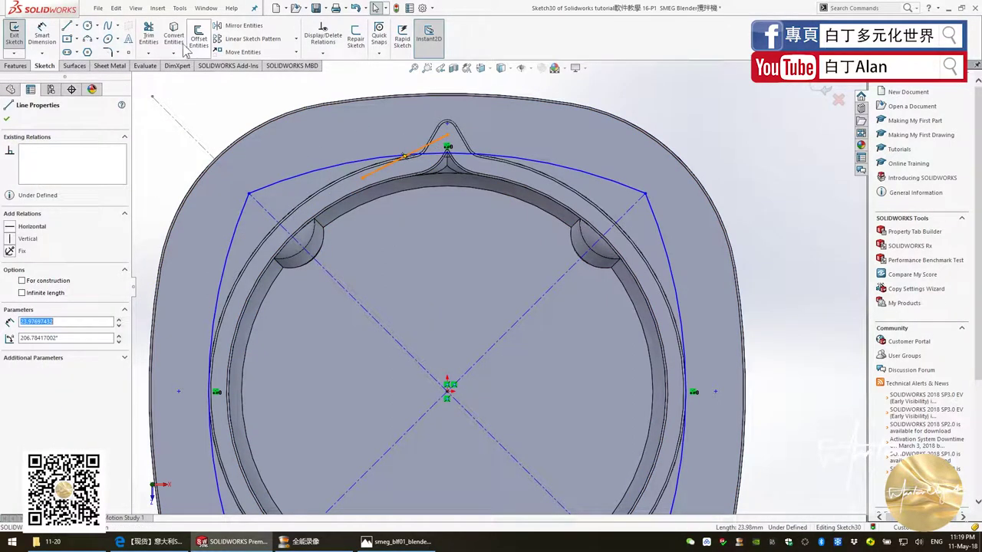
pyautogui.click(175, 52)
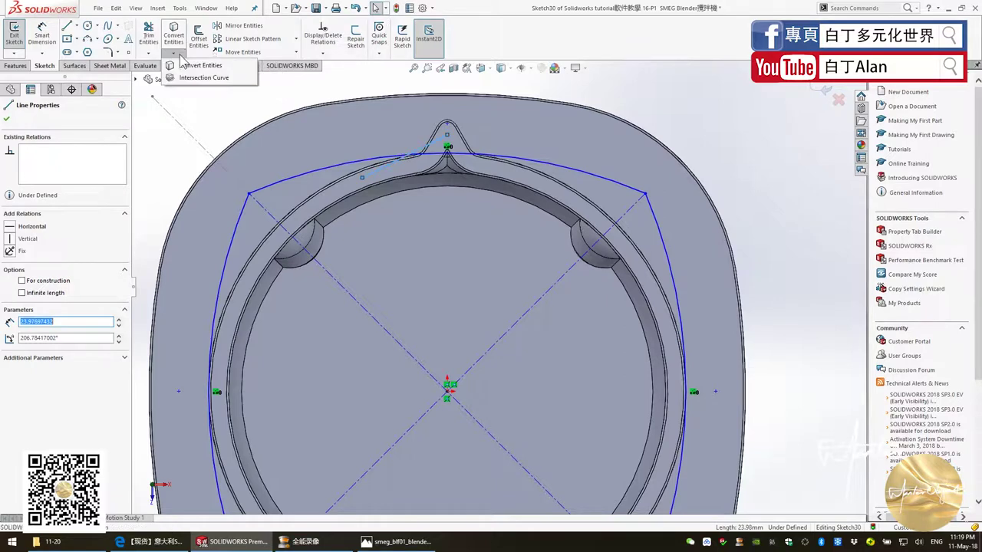
pyautogui.click(243, 26)
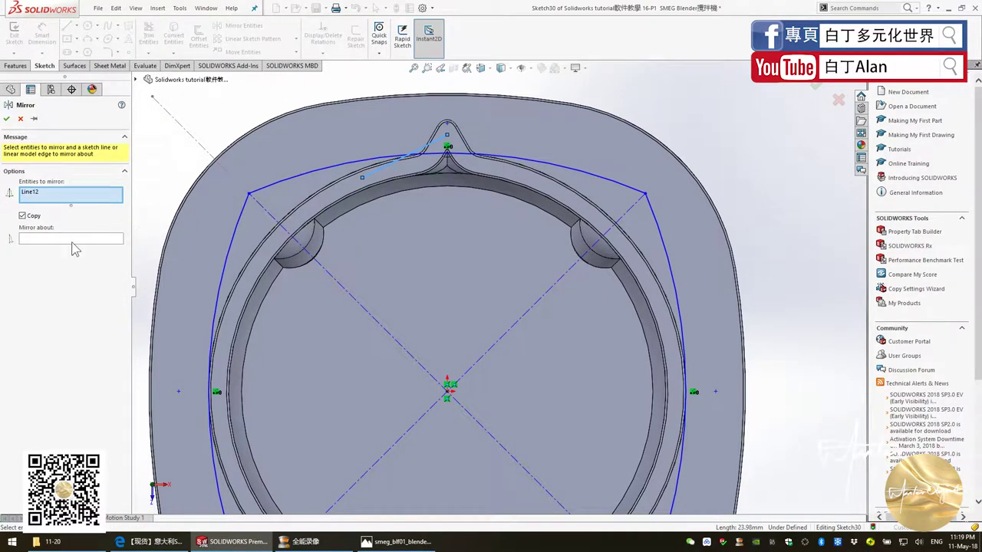
pyautogui.click(79, 238)
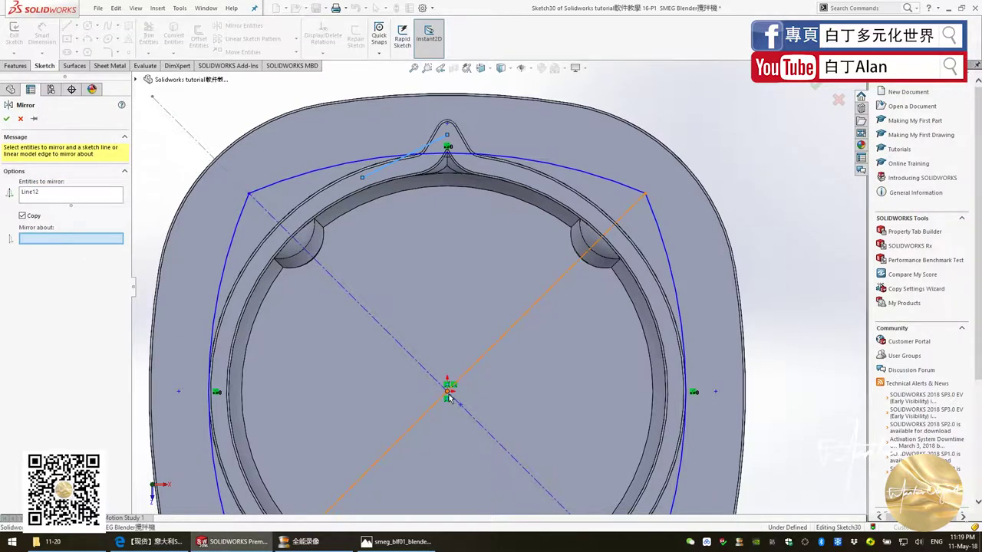
pyautogui.click(21, 119)
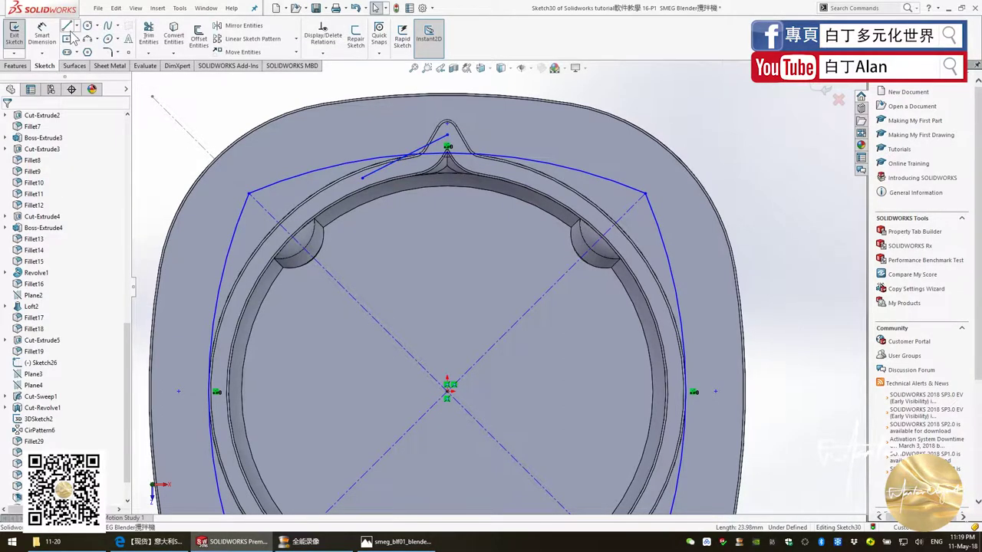
# Draw a vertical centerline up from the origin, redrawing it once.
pyautogui.click(76, 25)
pyautogui.click(91, 50)
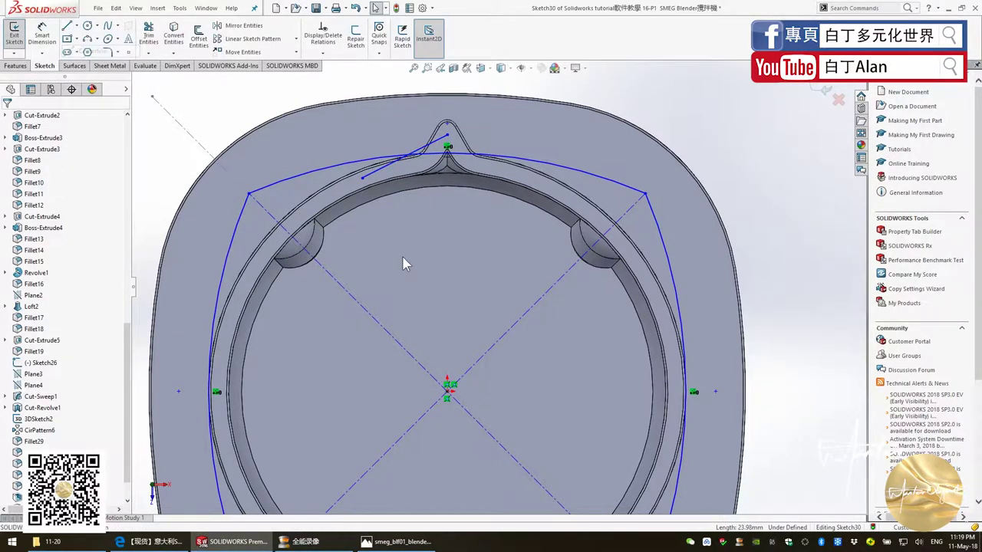
pyautogui.click(448, 391)
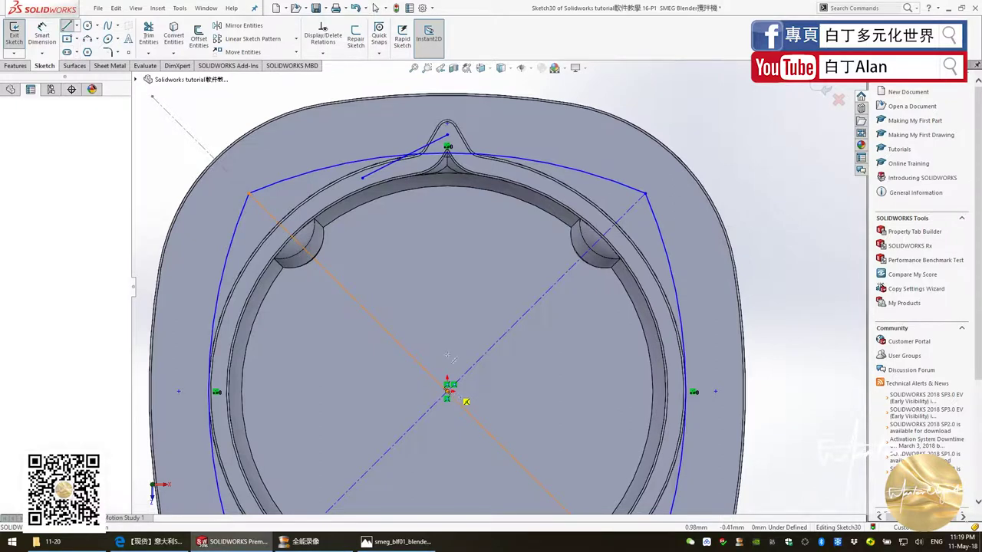
pyautogui.click(450, 261)
pyautogui.press('Escape')
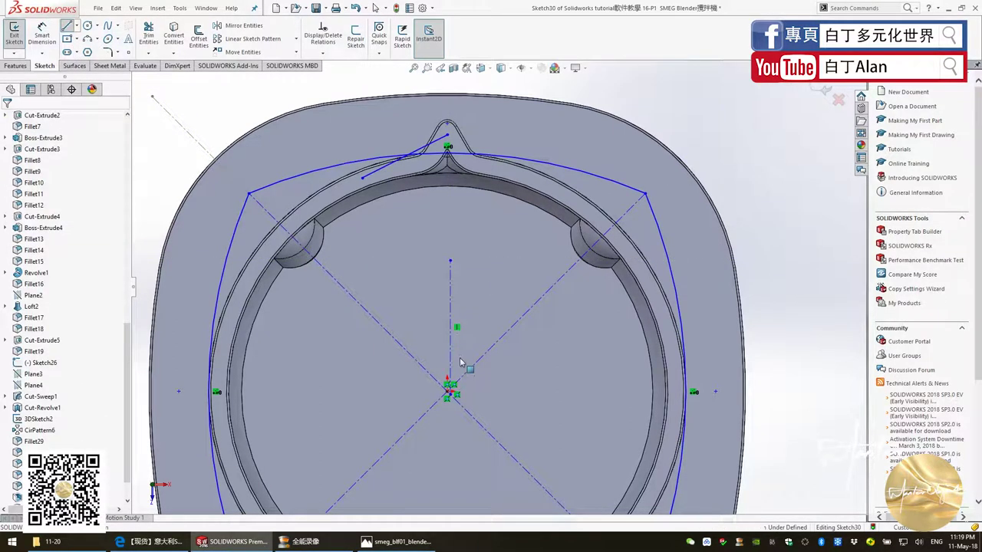
pyautogui.click(450, 292)
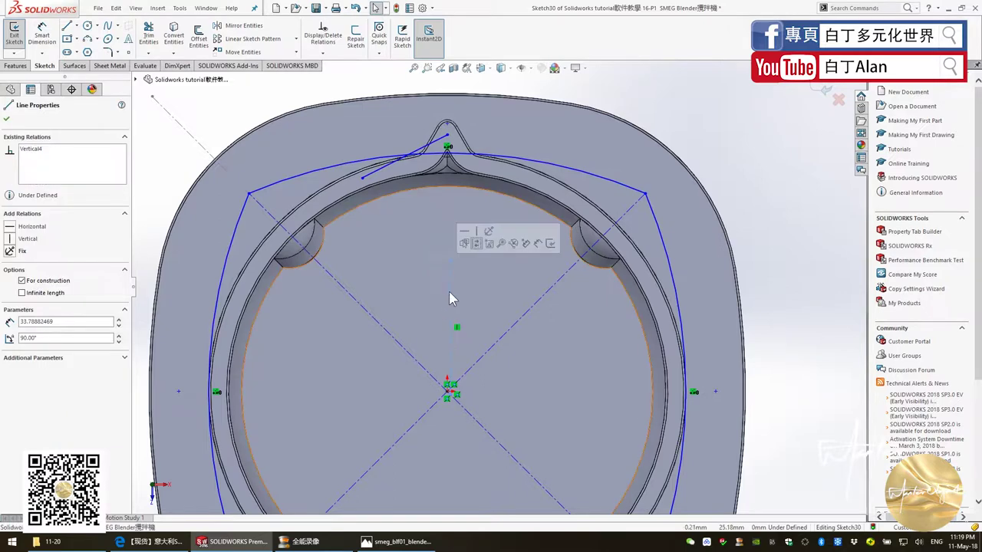
pyautogui.press('Delete')
pyautogui.click(76, 26)
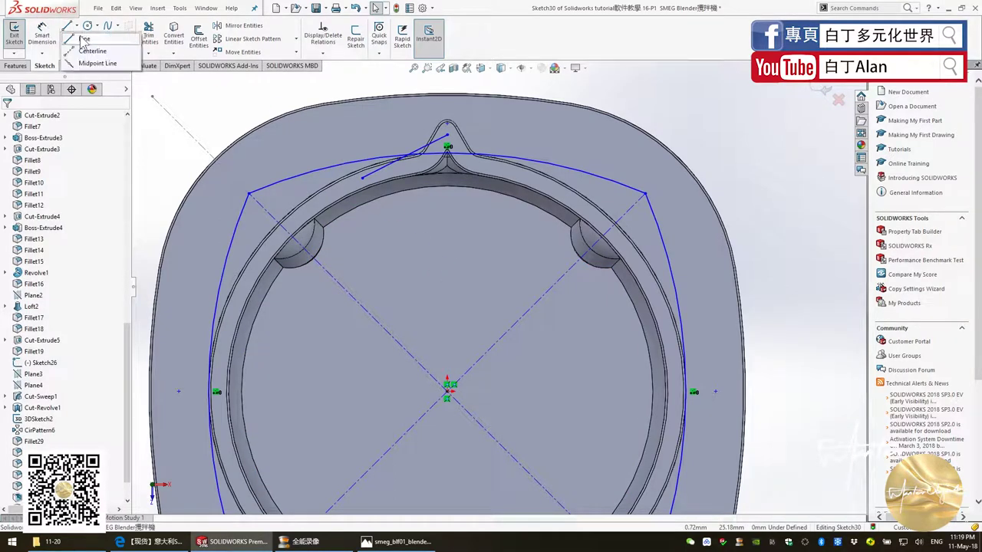
pyautogui.click(84, 48)
pyautogui.click(448, 390)
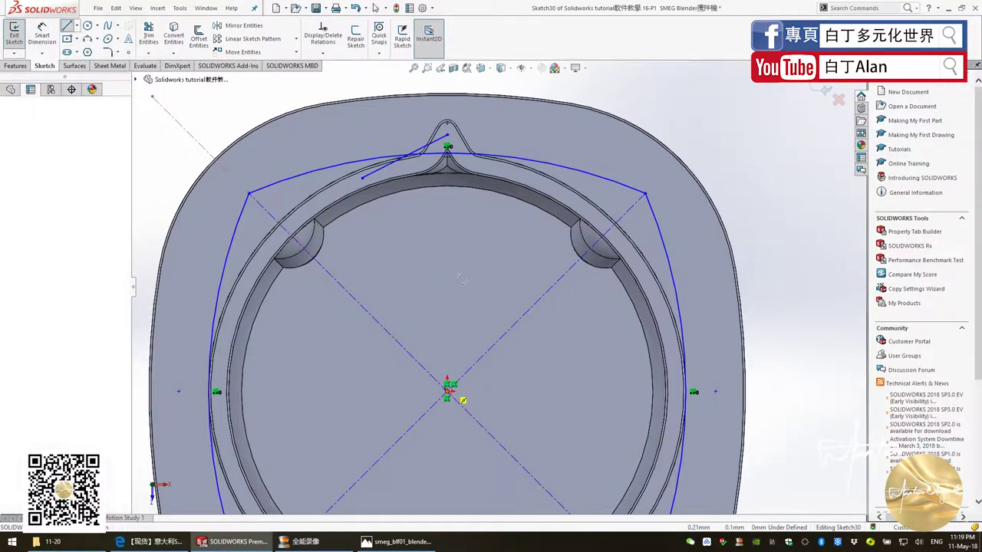
pyautogui.click(449, 239)
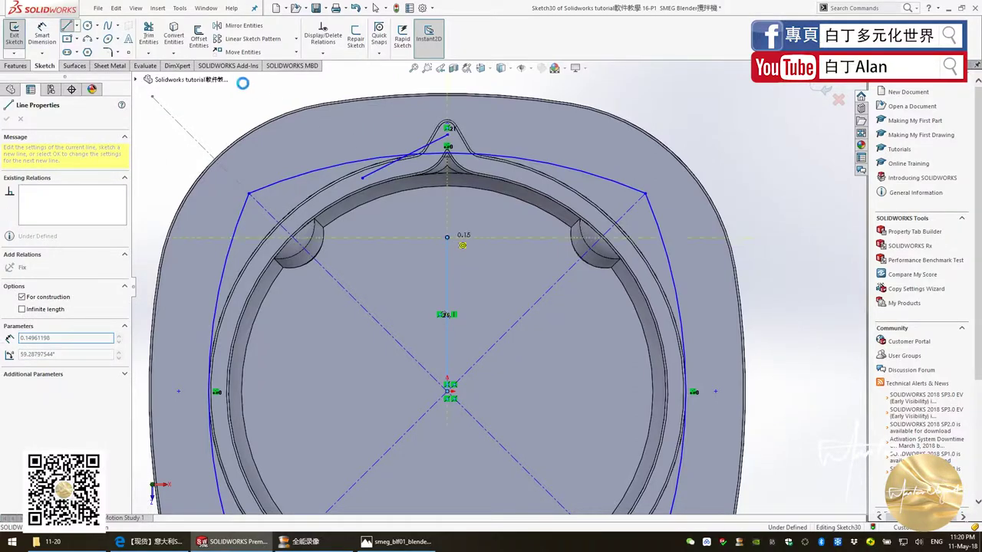
pyautogui.press('Escape')
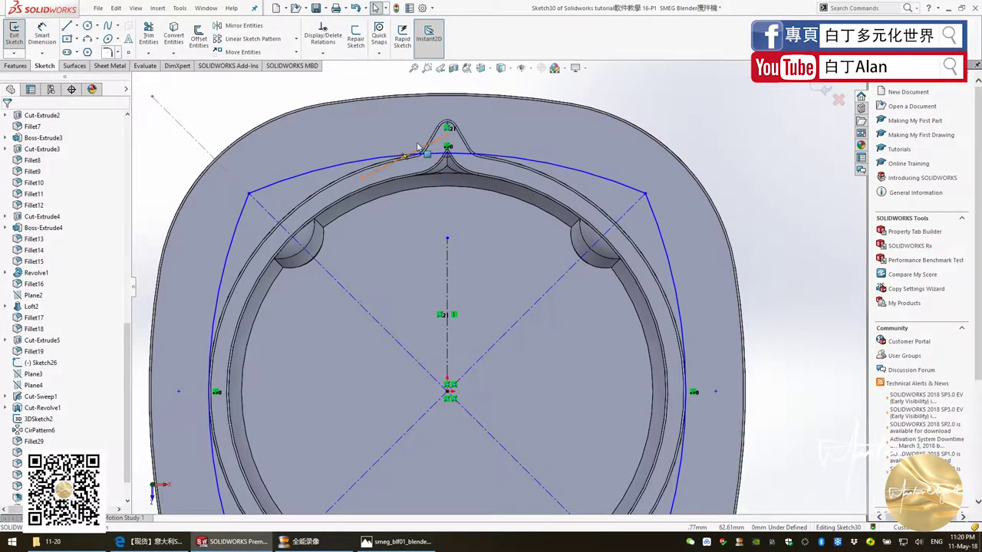
# Mirror the sloping line about the vertical centerline and trim the excess at the notch.
pyautogui.click(403, 157)
pyautogui.click(236, 25)
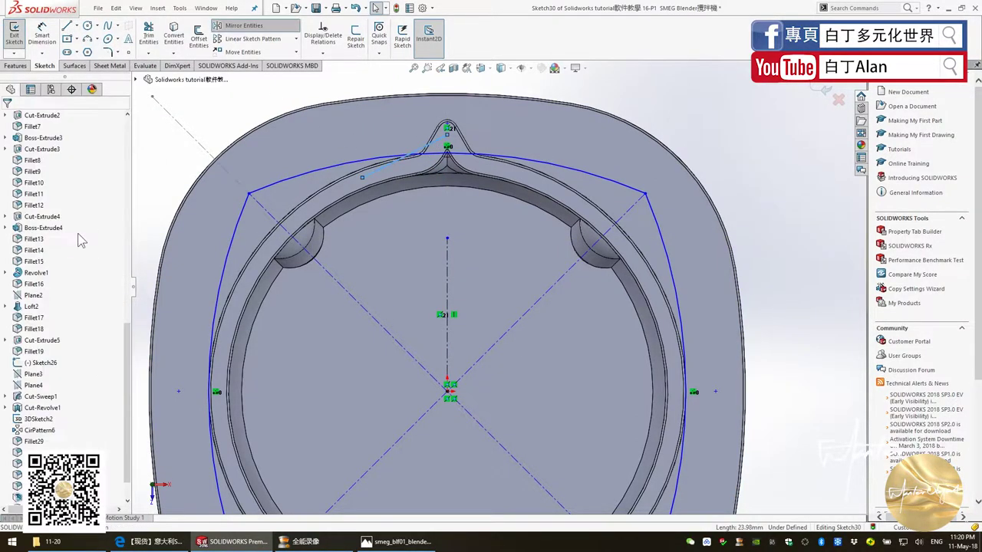
pyautogui.click(81, 239)
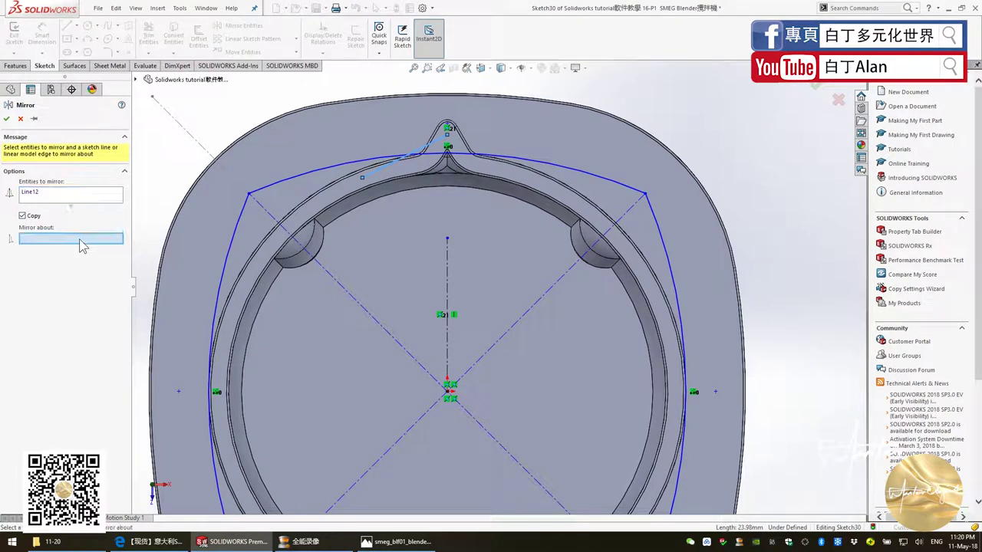
pyautogui.click(446, 254)
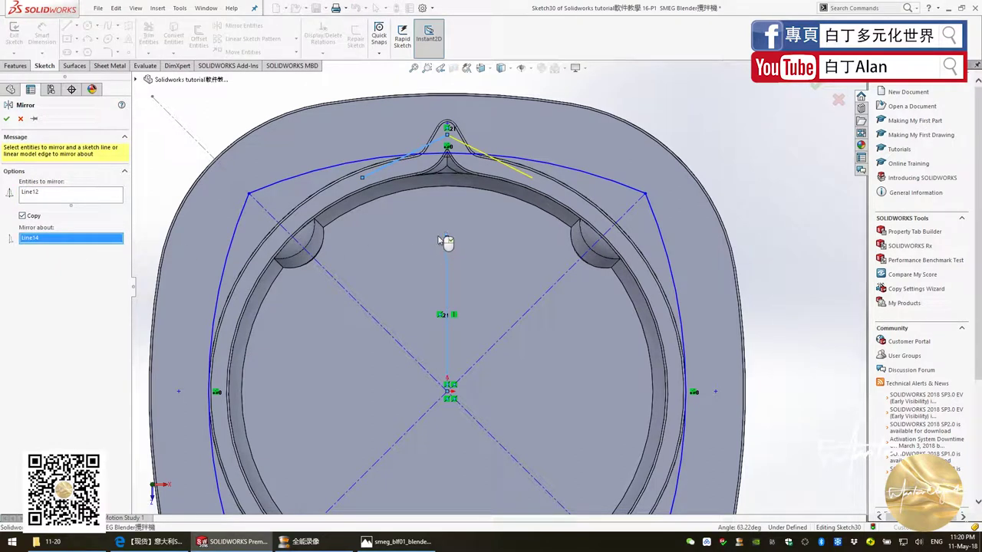
pyautogui.click(7, 118)
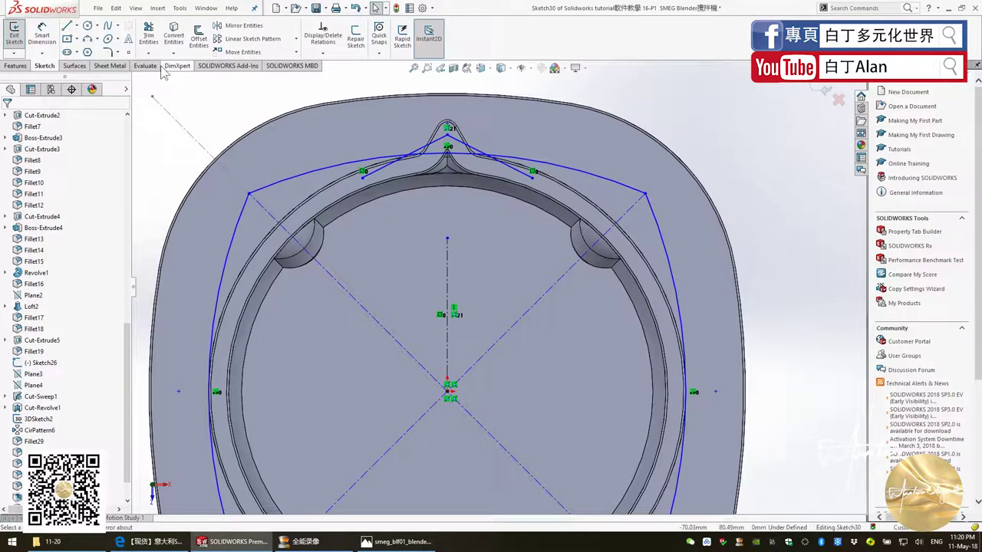
pyautogui.click(149, 35)
pyautogui.moveTo(380, 174)
pyautogui.mouseDown()
pyautogui.moveTo(463, 178)
pyautogui.moveTo(499, 153)
pyautogui.mouseUp()
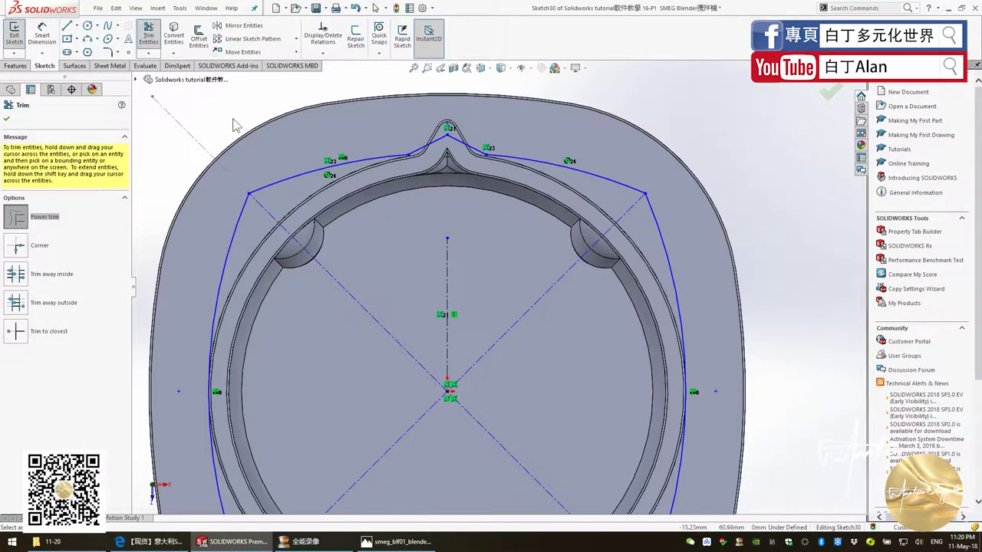
# Apply 40 mm sketch fillets to the upper-left, upper-right, lower-left and lower-right corners.
pyautogui.press('Escape')
pyautogui.click(110, 52)
pyautogui.write('40')
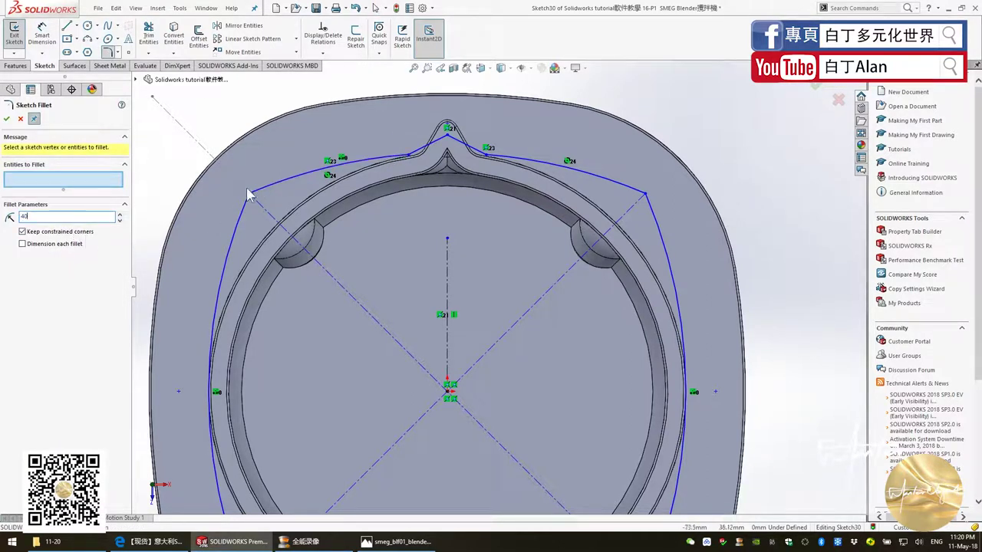
pyautogui.click(250, 194)
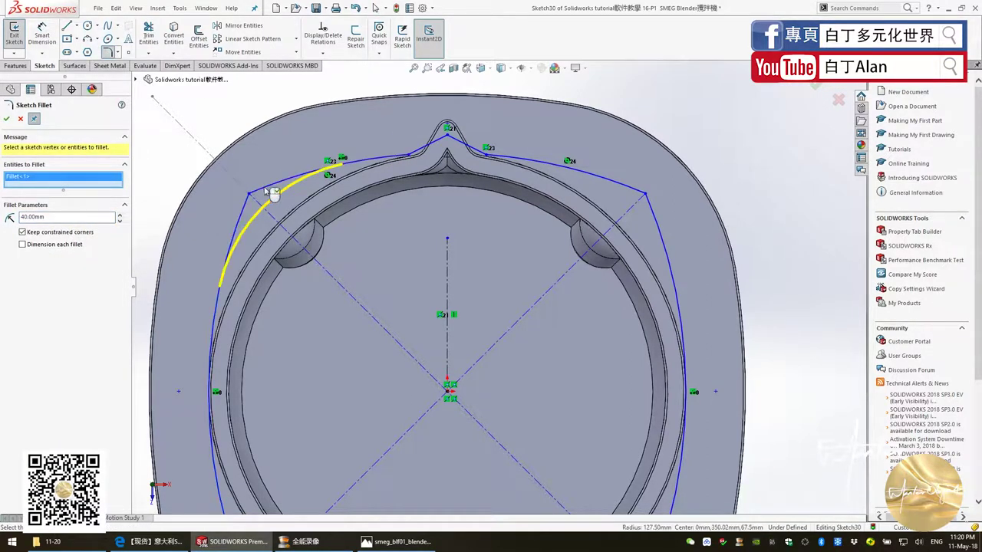
pyautogui.click(610, 185)
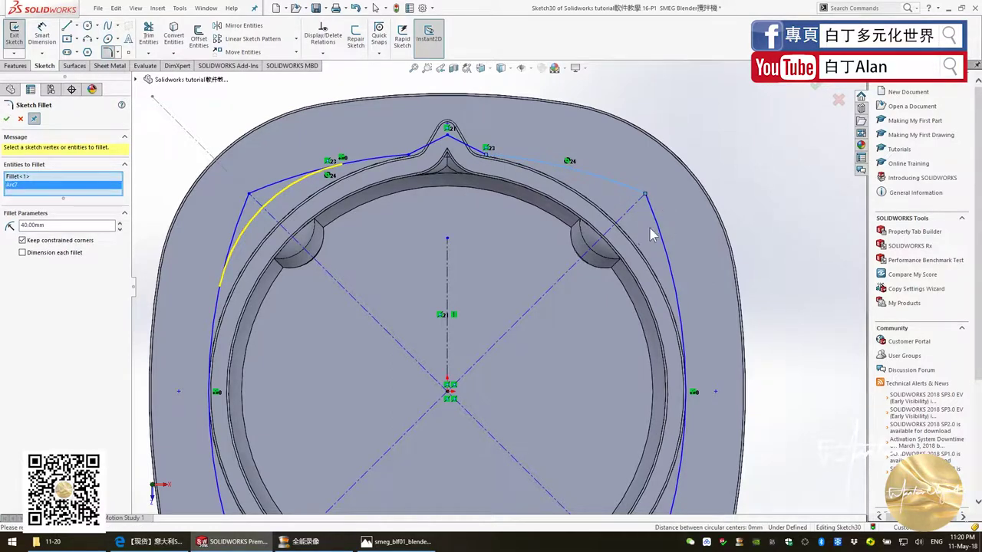
pyautogui.click(657, 238)
pyautogui.scroll(3, 499, 285)
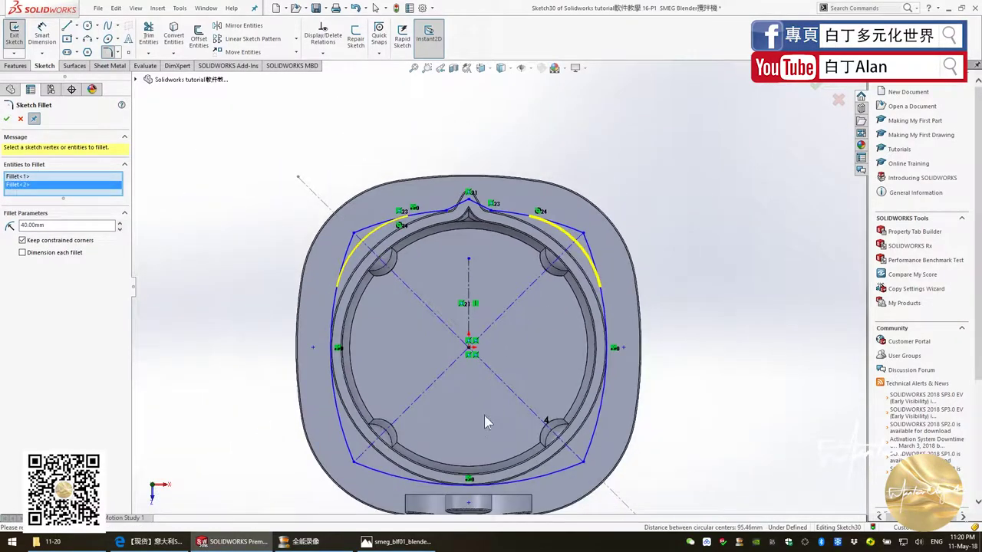
pyautogui.click(387, 472)
pyautogui.click(351, 449)
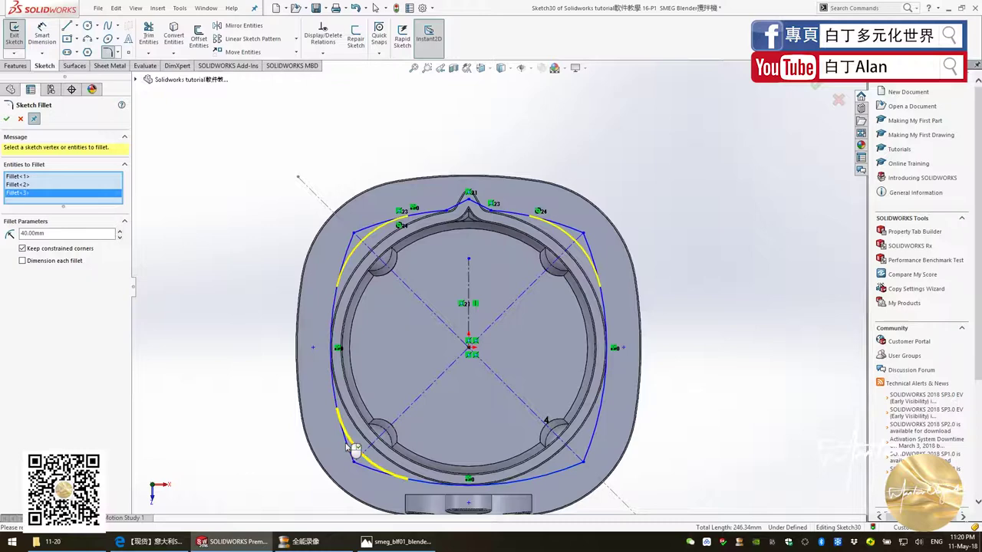
pyautogui.click(551, 476)
pyautogui.click(589, 439)
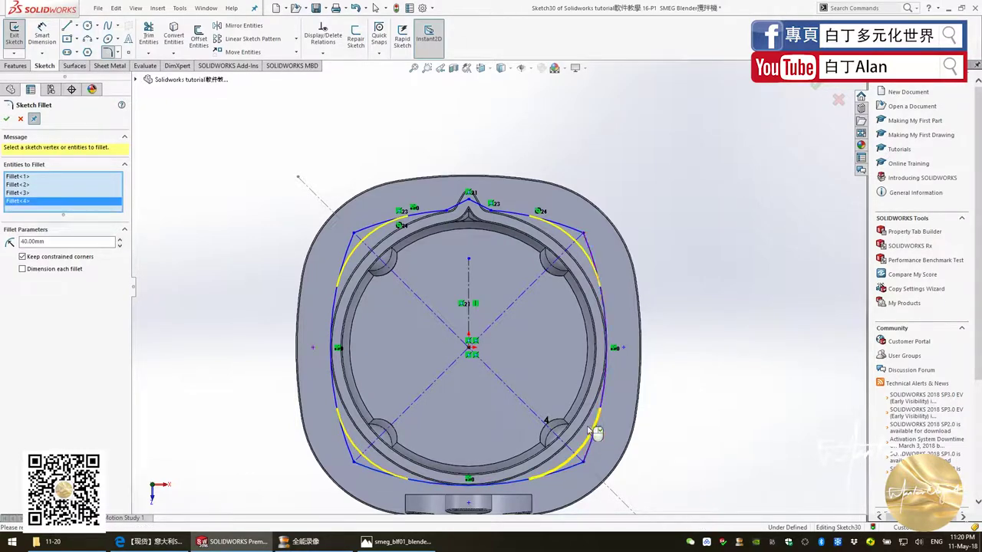
pyautogui.scroll(-3, 497, 212)
pyautogui.click(6, 119)
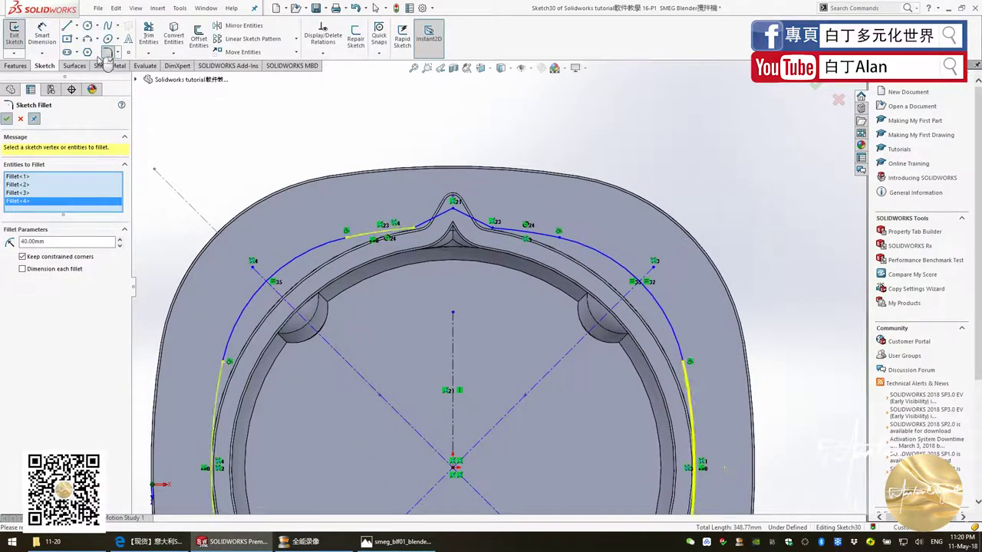
# Accept the four corner fillets and remove the small arc at the top notch.
pyautogui.click(107, 52)
pyautogui.scroll(-2, 429, 192)
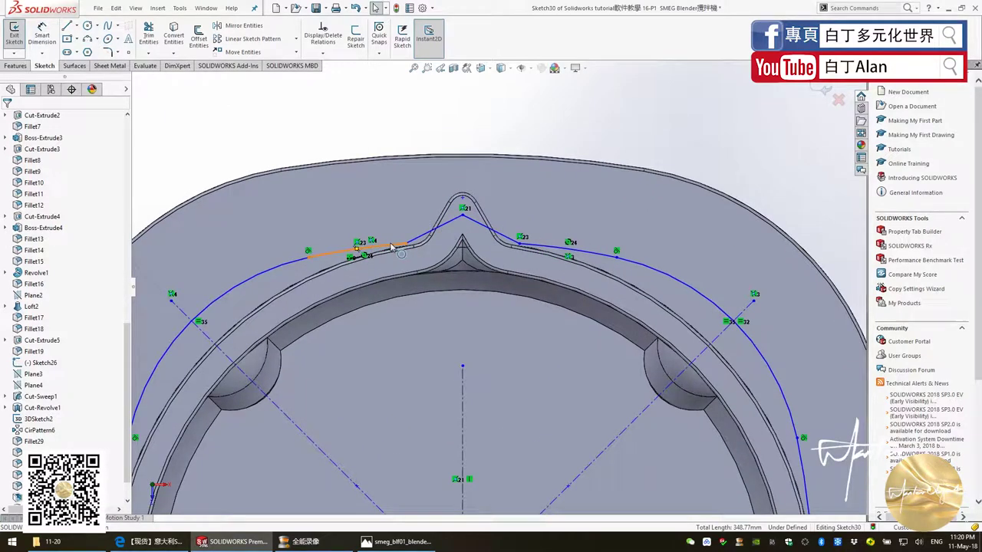
pyautogui.click(421, 243)
pyautogui.hotkey('ctrl', 'z')
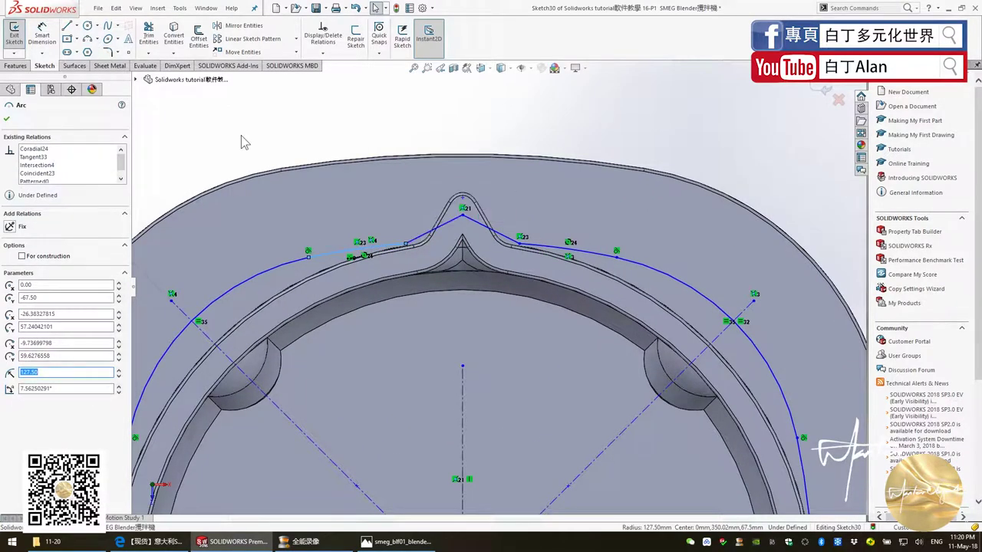
# Fillet the two lines on either side of the peak with a 30 mm radius.
pyautogui.click(108, 53)
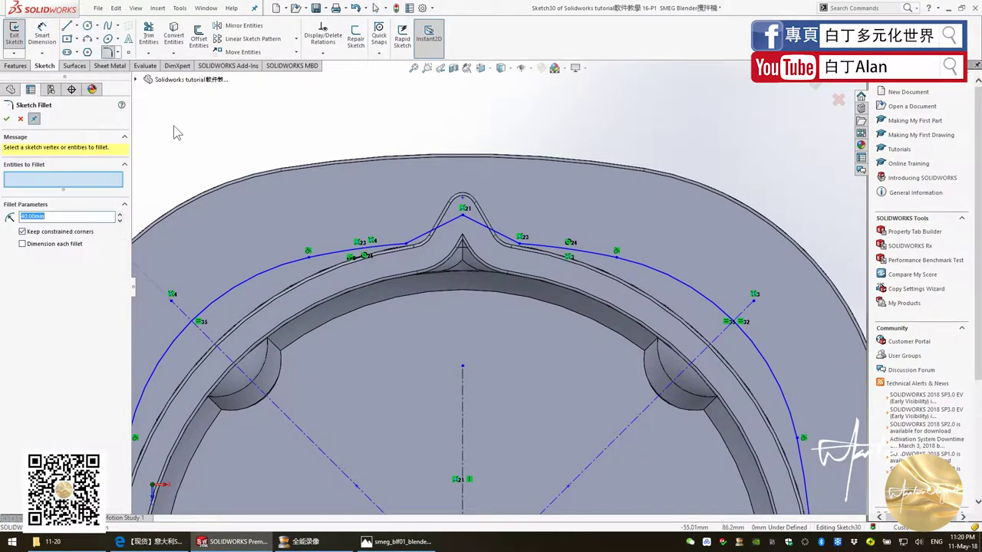
pyautogui.click(328, 258)
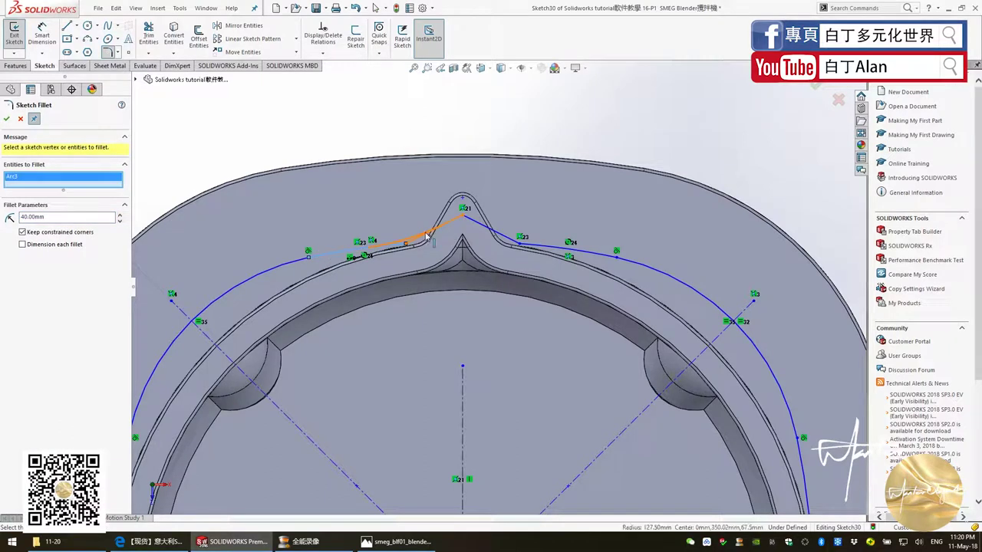
pyautogui.click(429, 240)
pyautogui.click(500, 238)
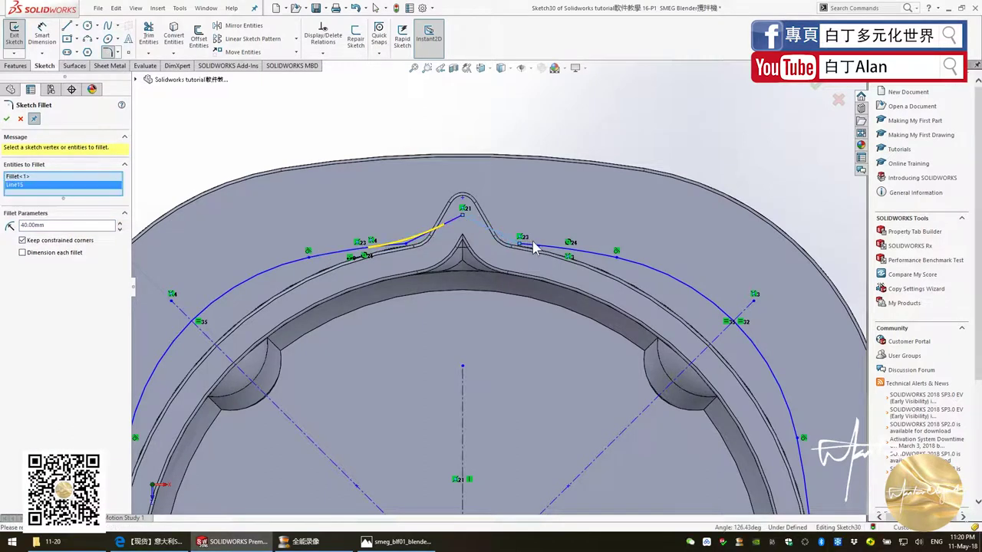
pyautogui.click(546, 252)
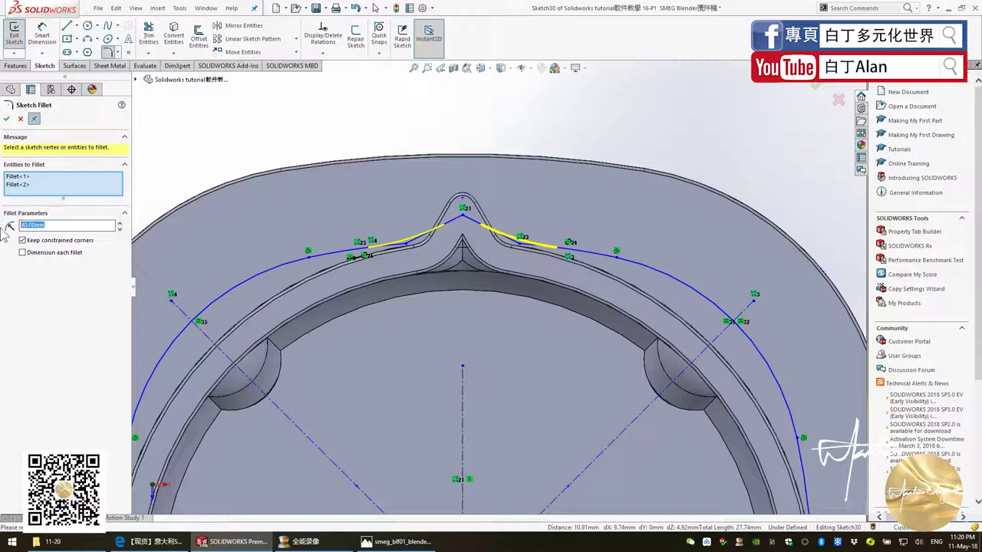
pyautogui.write('30')
pyautogui.press('Tab')
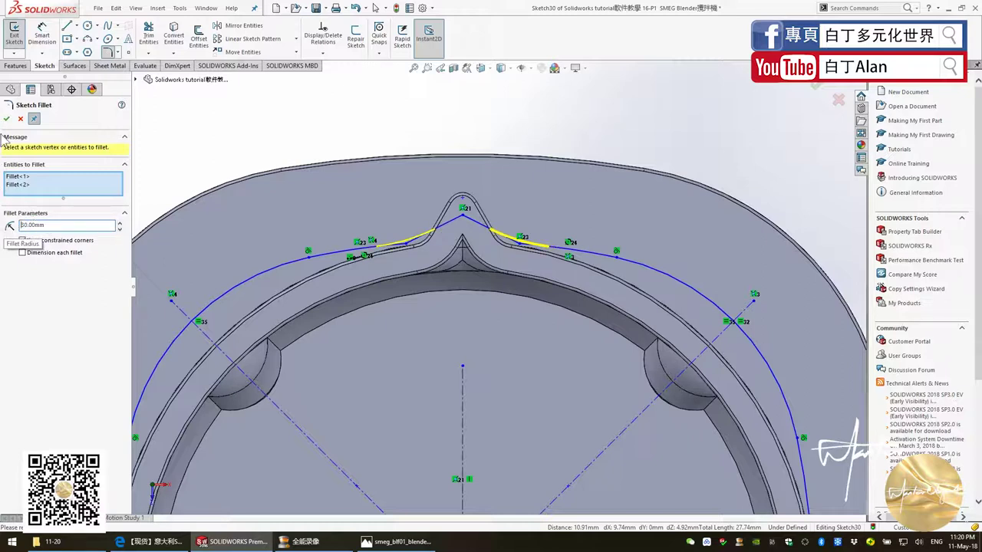
pyautogui.click(6, 118)
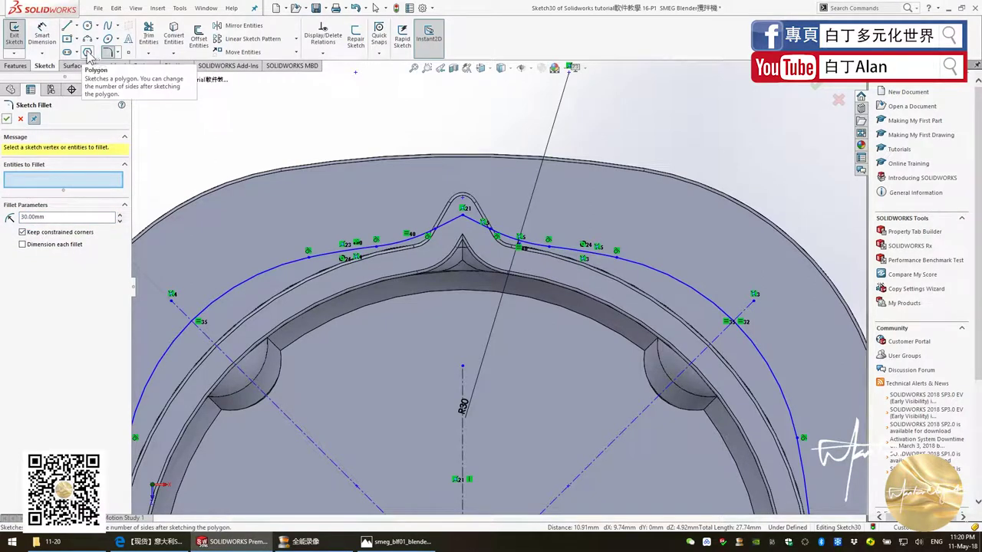
# Round the pointed tip of the peak with a 5 mm sketch fillet.
pyautogui.click(477, 224)
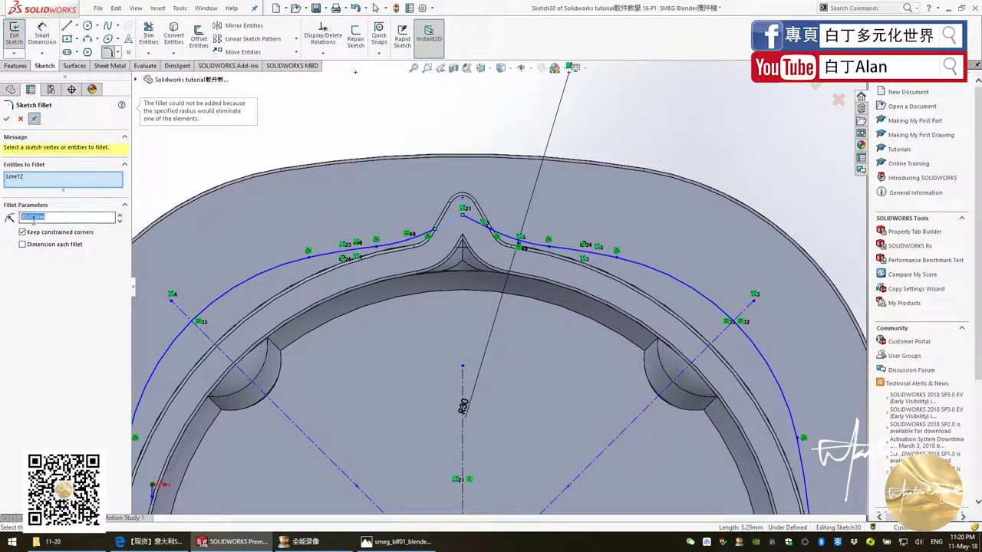
pyautogui.click(67, 217)
pyautogui.write('10')
pyautogui.click(482, 228)
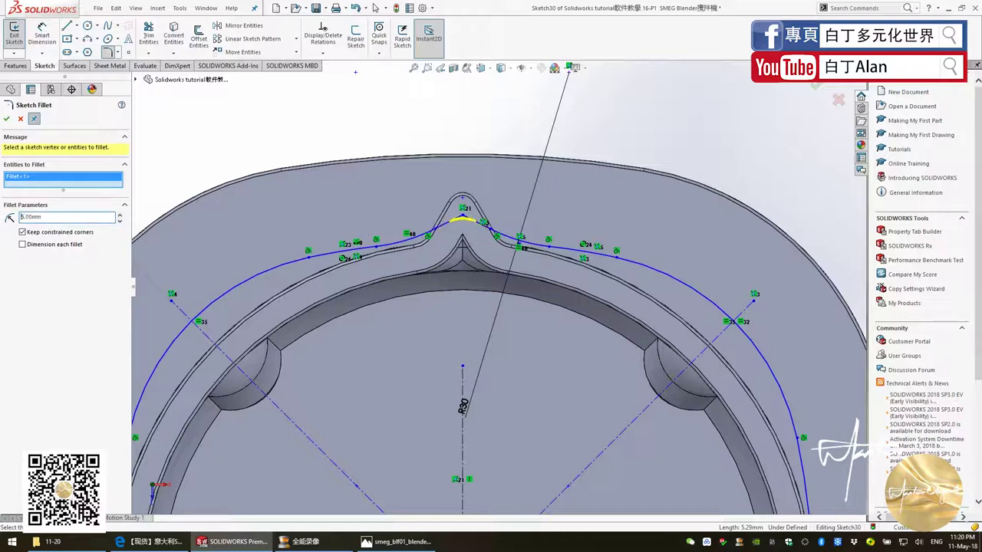
pyautogui.click(7, 120)
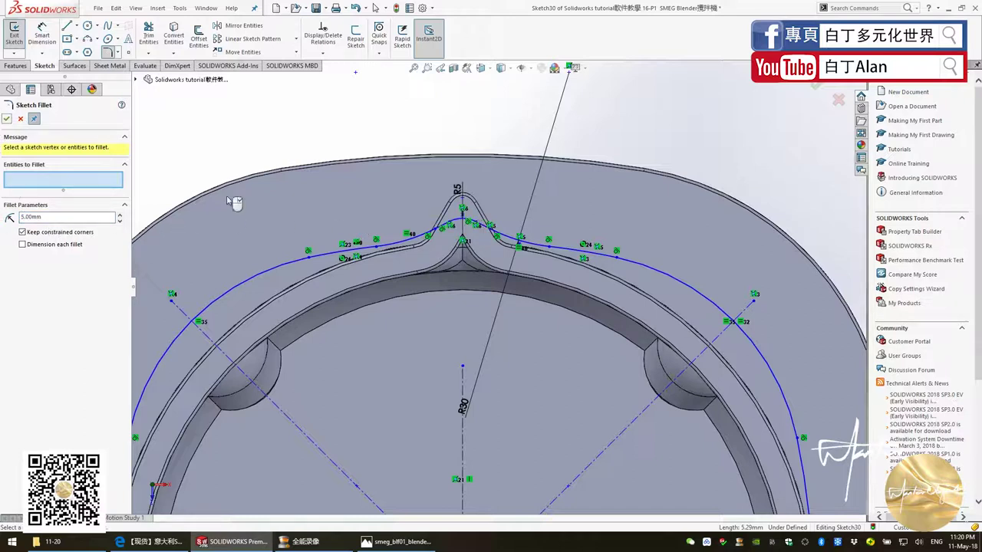
pyautogui.click(6, 120)
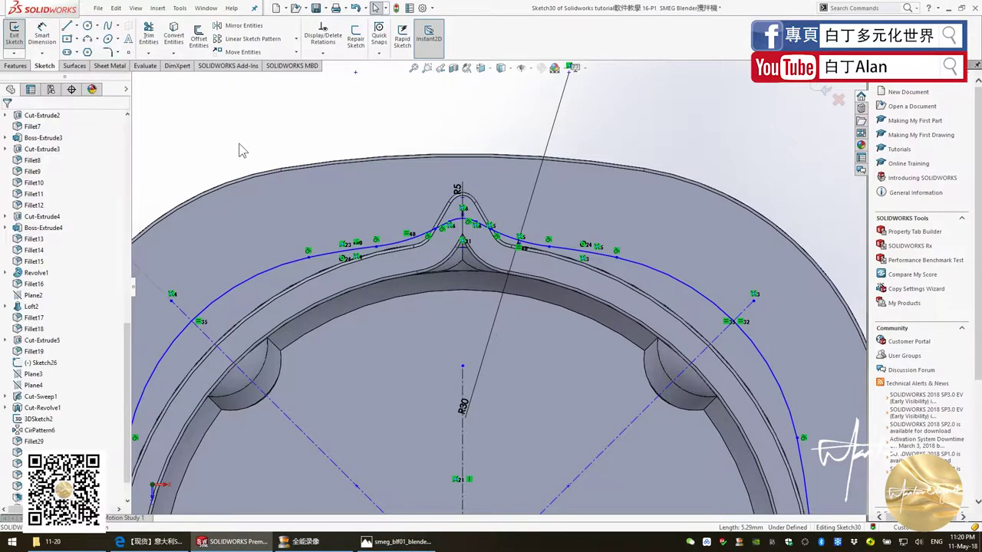
# Orbit to view the sketch atop the cylinder and compare it with the reference photo.
pyautogui.scroll(3, 323, 190)
pyautogui.scroll(3, 323, 190)
pyautogui.moveTo(323, 190); pyautogui.dragTo(474, 307, button='middle')
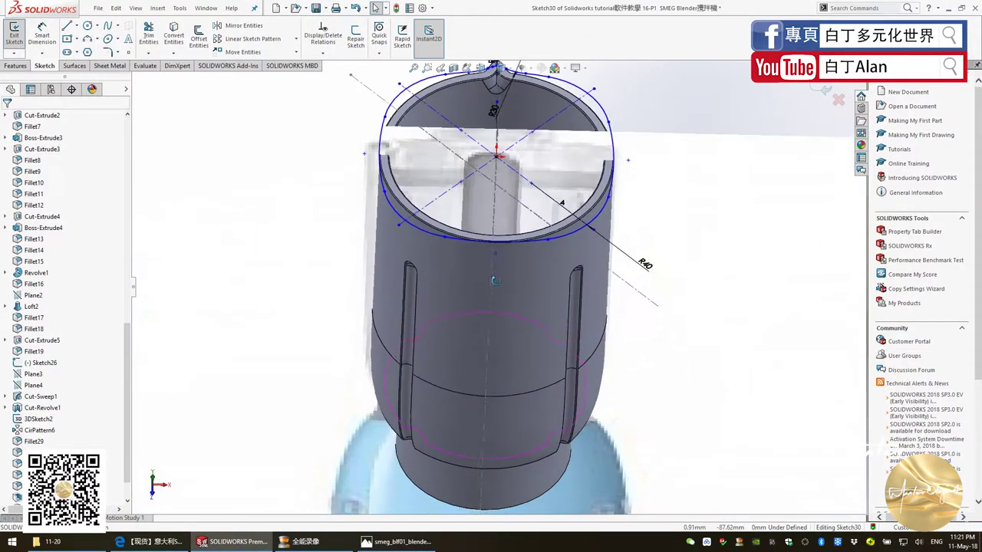
pyautogui.hotkey('alt', 'Tab')
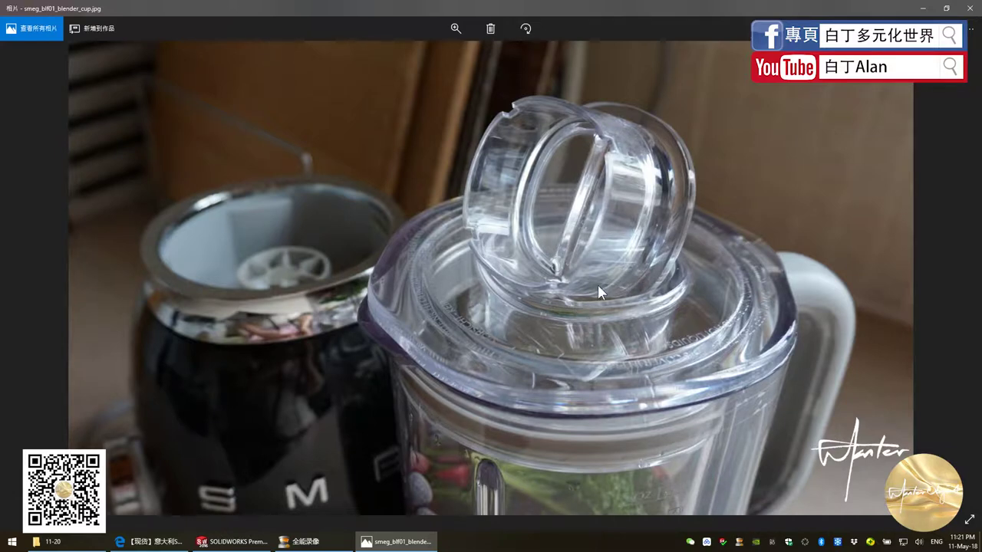
pyautogui.hotkey('alt', 'Tab')
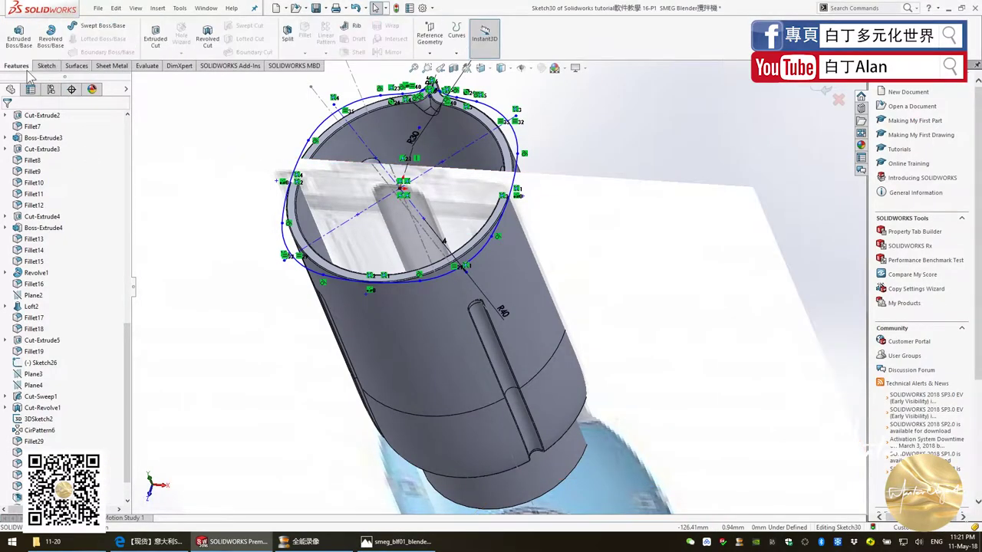
# Extrude the lid sketch 7 mm with Merge result turned off.
pyautogui.click(18, 39)
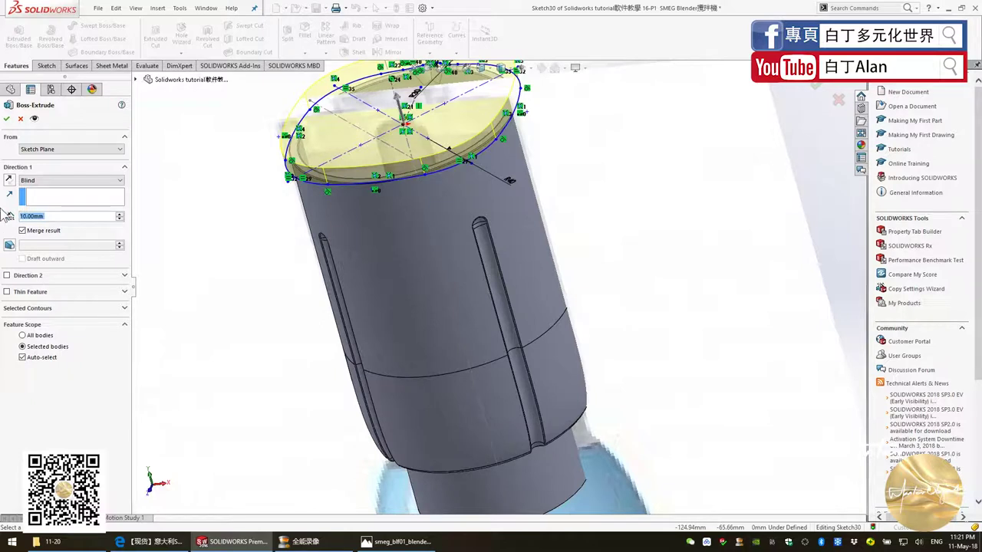
pyautogui.write('7')
pyautogui.press('Return')
pyautogui.click(23, 231)
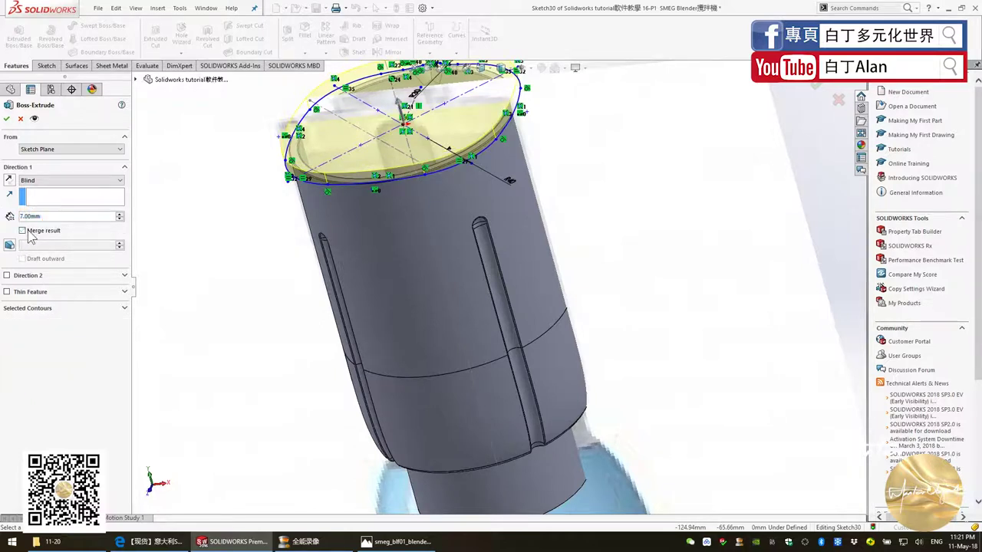
pyautogui.click(7, 119)
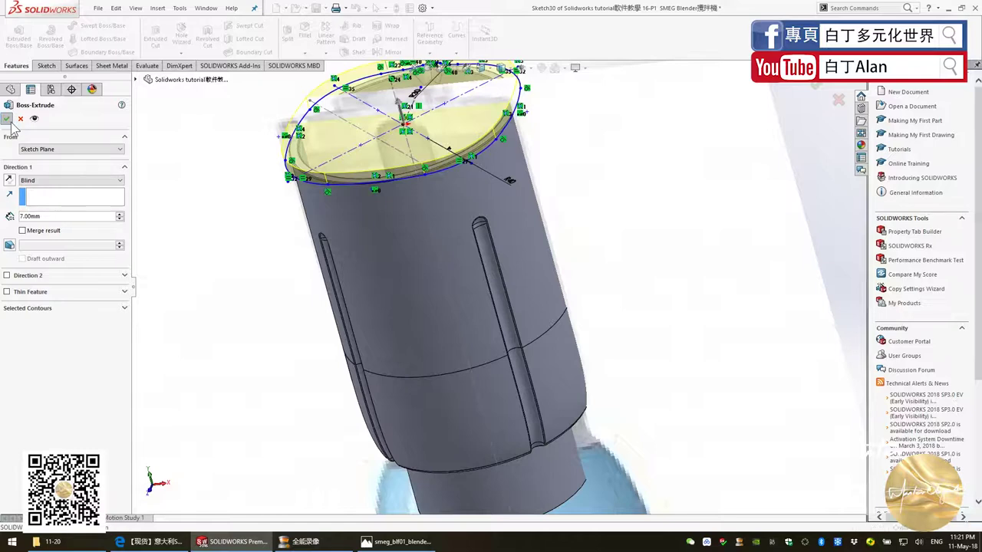
# Inspect the new extruded lid, select its top rim, and compare it with the reference photo.
pyautogui.moveTo(215, 197)
pyautogui.mouseDown(button='middle')
pyautogui.moveTo(383, 146)
pyautogui.moveTo(269, 276)
pyautogui.moveTo(335, 160)
pyautogui.mouseUp(button='middle')
pyautogui.scroll(-3, 414, 233)
pyautogui.scroll(-3, 442, 301)
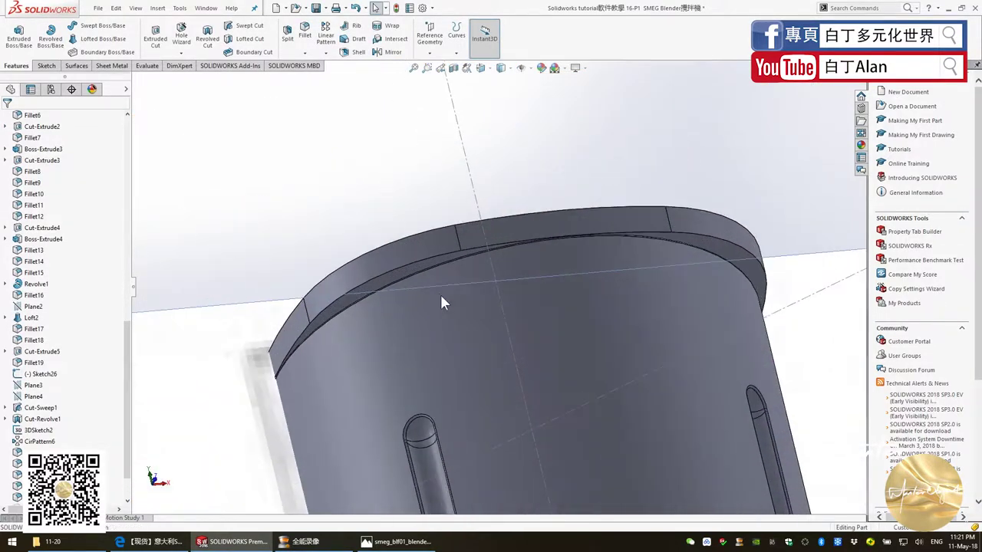
pyautogui.click(415, 268)
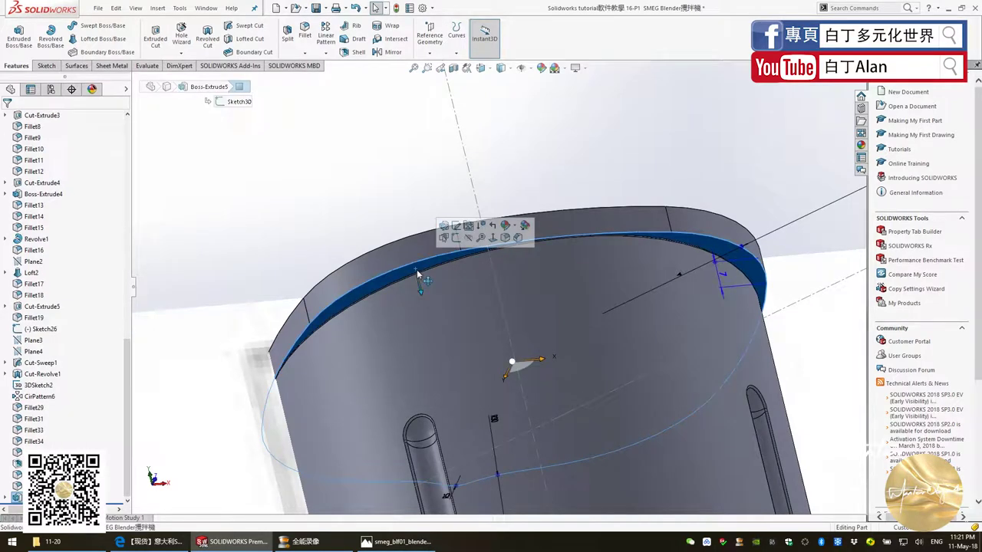
pyautogui.hotkey('alt', 'Tab')
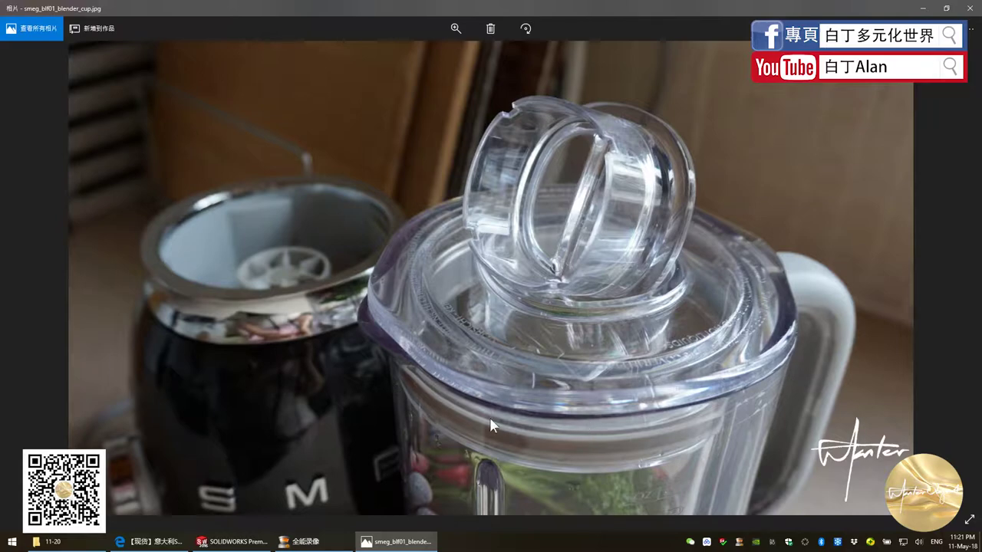
pyautogui.hotkey('alt', 'Tab')
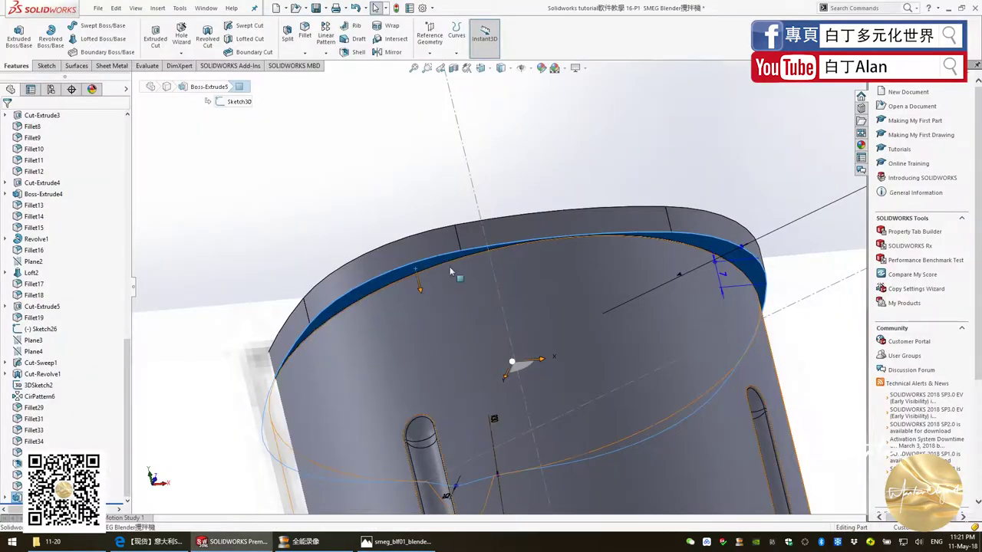
pyautogui.click(395, 118)
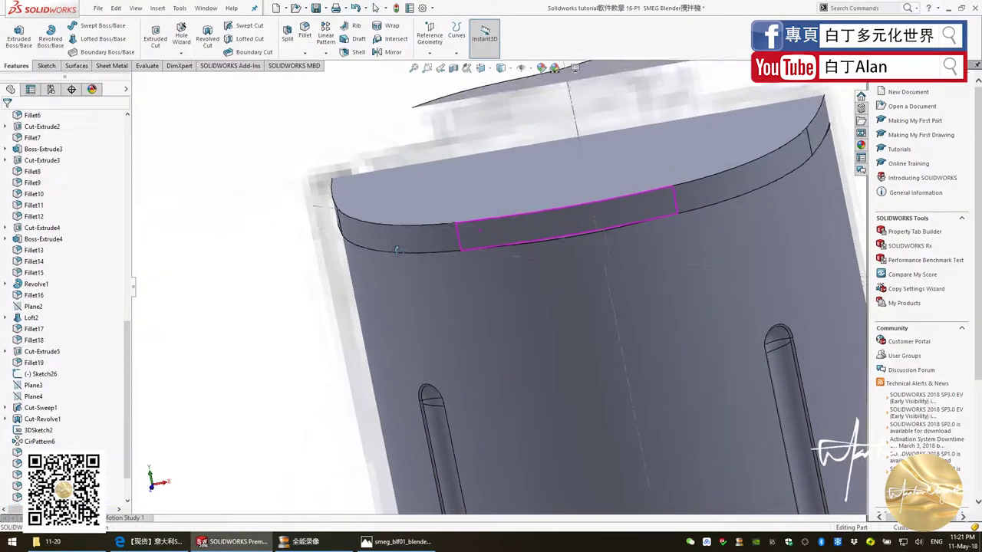
pyautogui.moveTo(418, 172); pyautogui.dragTo(414, 204, button='middle')
pyautogui.moveTo(403, 264); pyautogui.dragTo(379, 272, button='middle')
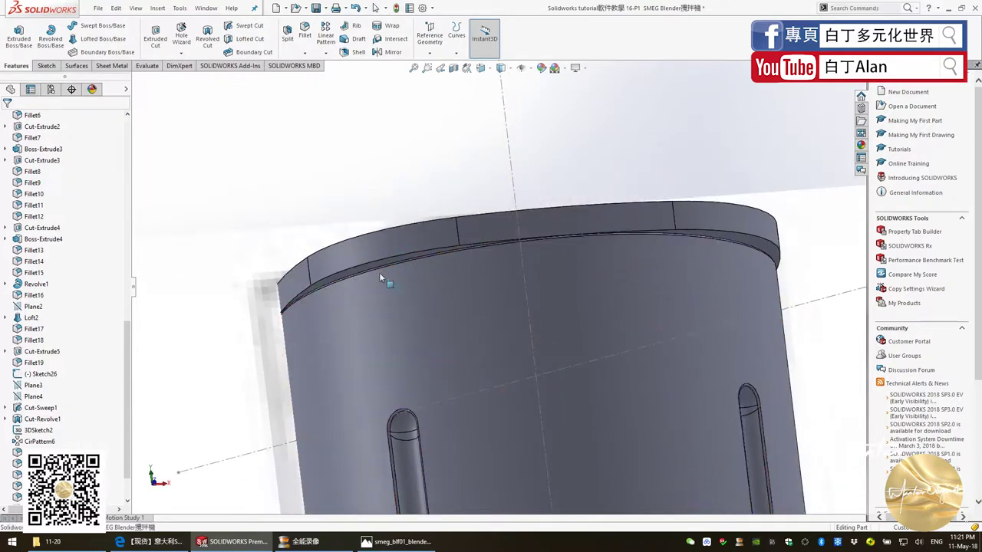
pyautogui.scroll(3, 296, 227)
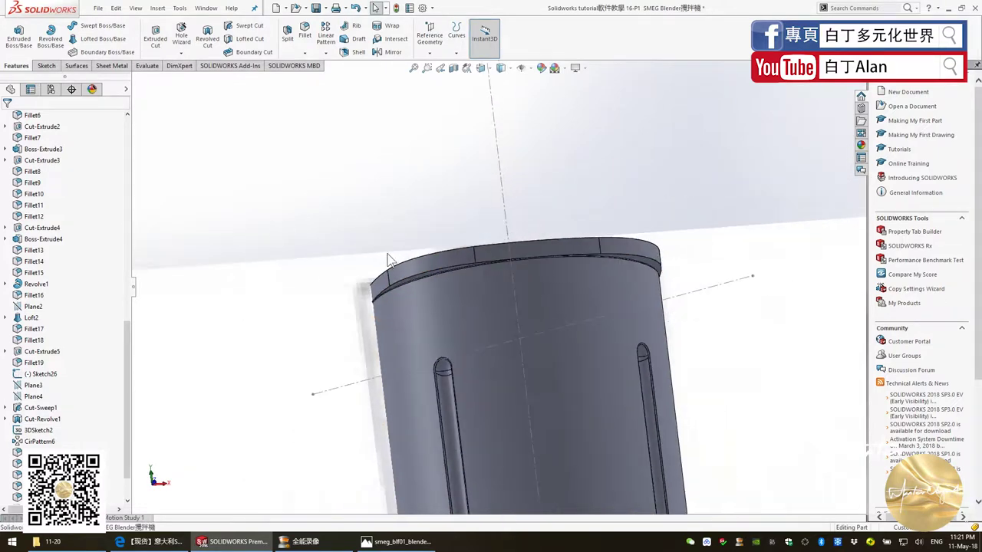
pyautogui.moveTo(296, 227); pyautogui.dragTo(466, 315, button='middle')
pyautogui.click(467, 318)
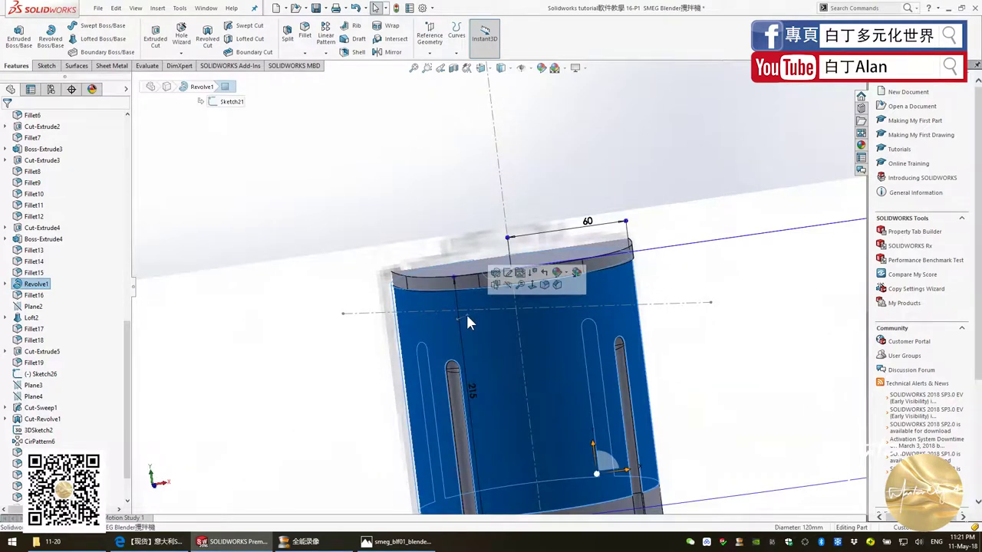
pyautogui.click(340, 293)
pyautogui.moveTo(340, 293)
pyautogui.mouseDown(button='middle')
pyautogui.moveTo(365, 248)
pyautogui.moveTo(360, 280)
pyautogui.mouseUp(button='middle')
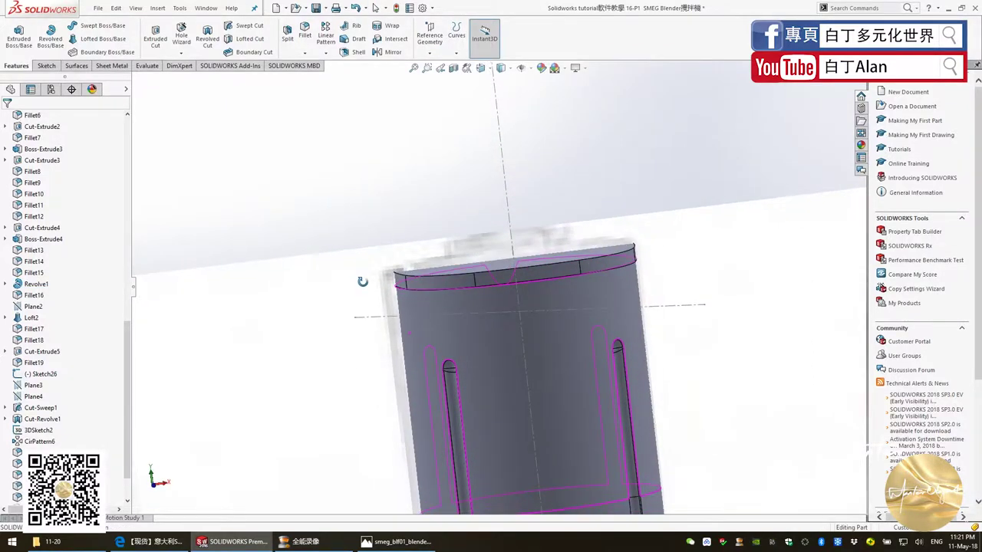
pyautogui.scroll(-3, 420, 293)
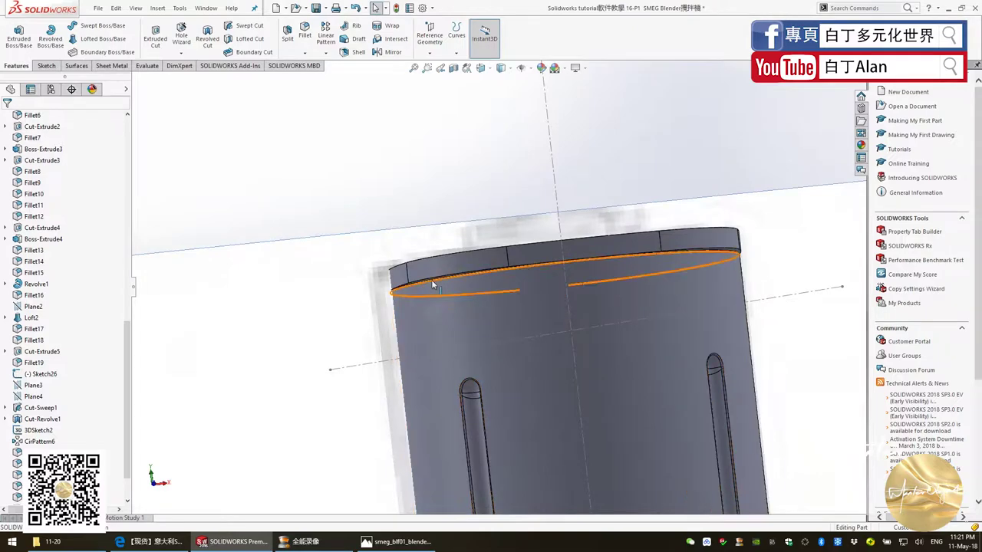
pyautogui.moveTo(430, 284); pyautogui.dragTo(420, 282, button='middle')
pyautogui.click(435, 275)
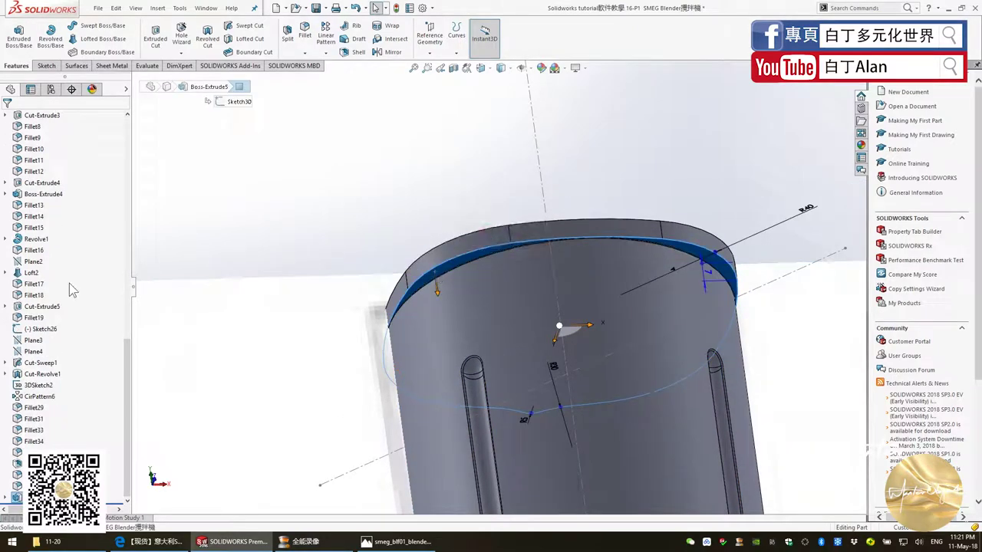
# Start a new sketch and view its plane straight on.
pyautogui.click(46, 66)
pyautogui.click(16, 35)
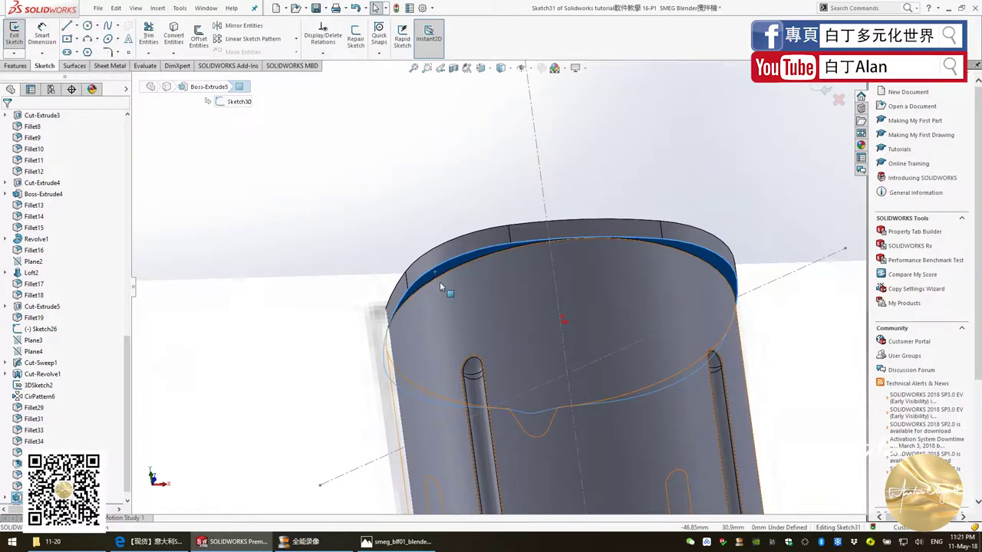
pyautogui.moveTo(464, 247); pyautogui.dragTo(567, 276, button='middle')
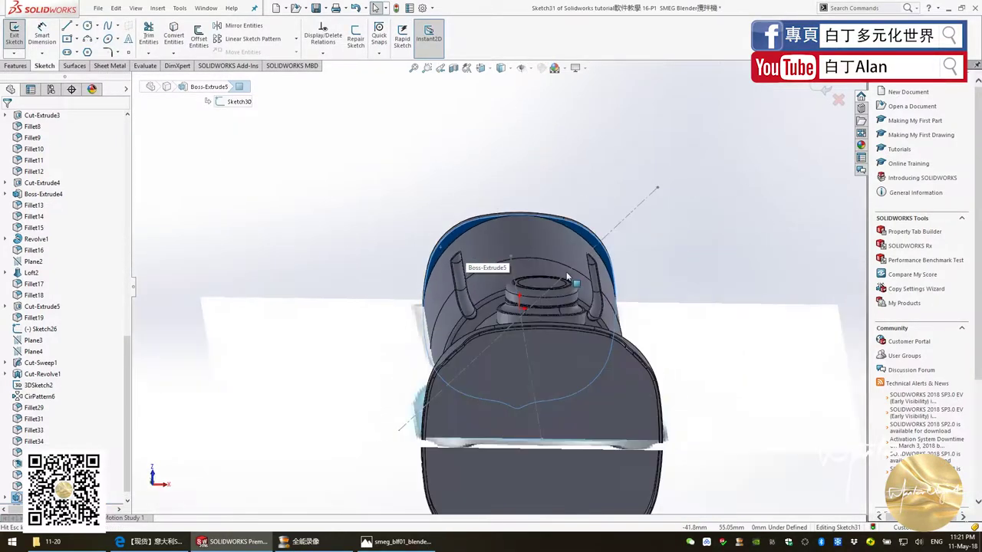
pyautogui.hotkey('ctrl', '8')
pyautogui.hotkey('ctrl', '1')
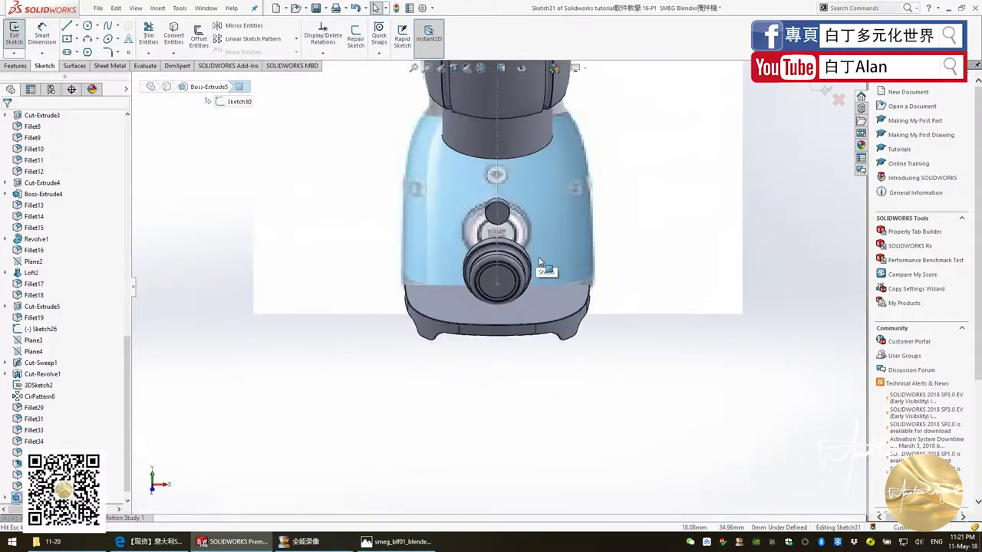
pyautogui.hotkey('ctrl', '8')
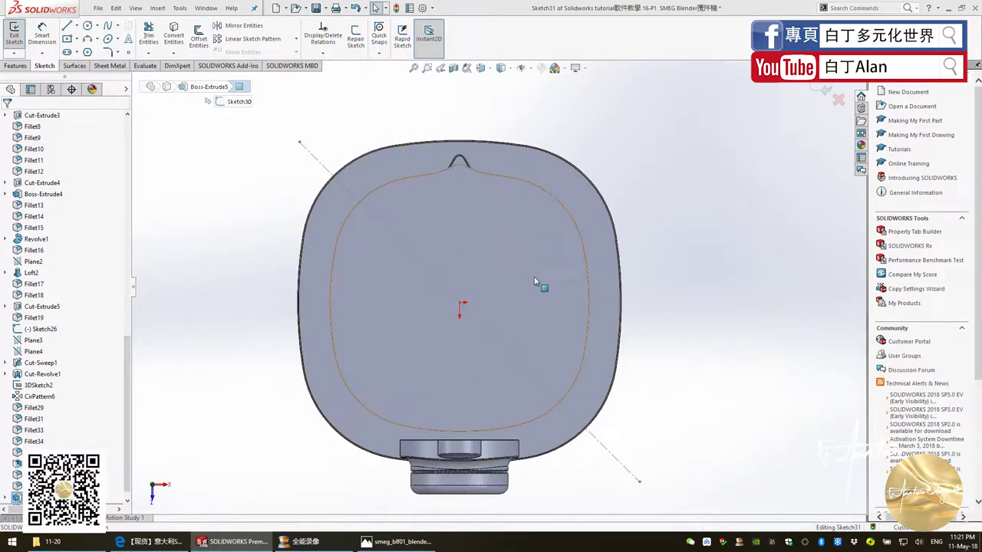
# Select the curved band face on the rim and locate its body in the feature tree.
pyautogui.moveTo(536, 281)
pyautogui.mouseDown(button='middle')
pyautogui.moveTo(495, 287)
pyautogui.moveTo(463, 266)
pyautogui.mouseUp(button='middle')
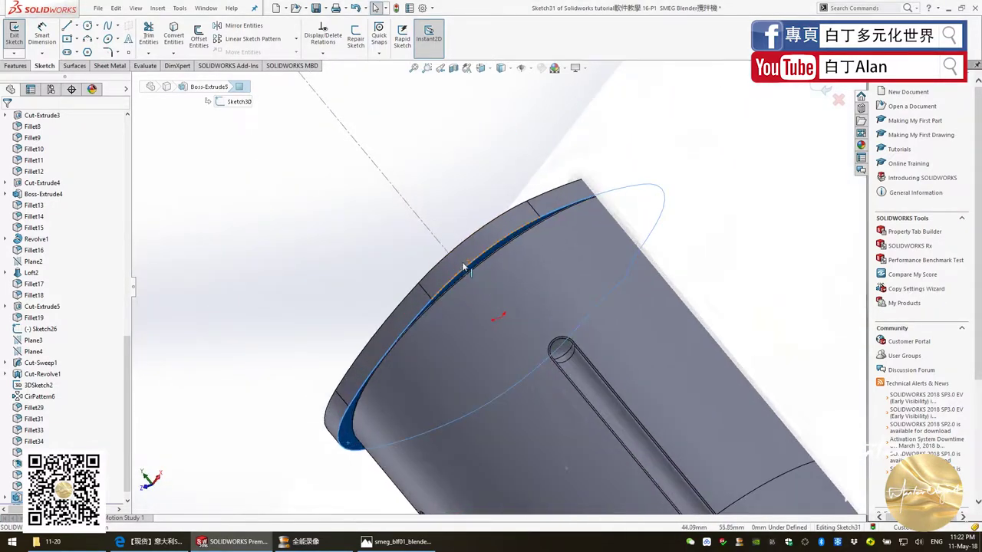
pyautogui.scroll(-2, 464, 266)
pyautogui.click(509, 232)
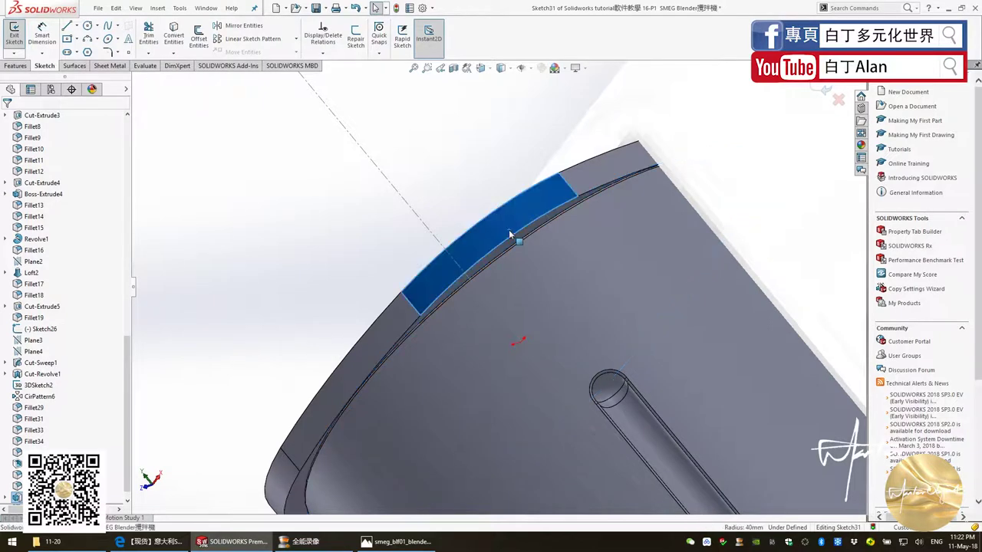
pyautogui.rightClick(510, 233)
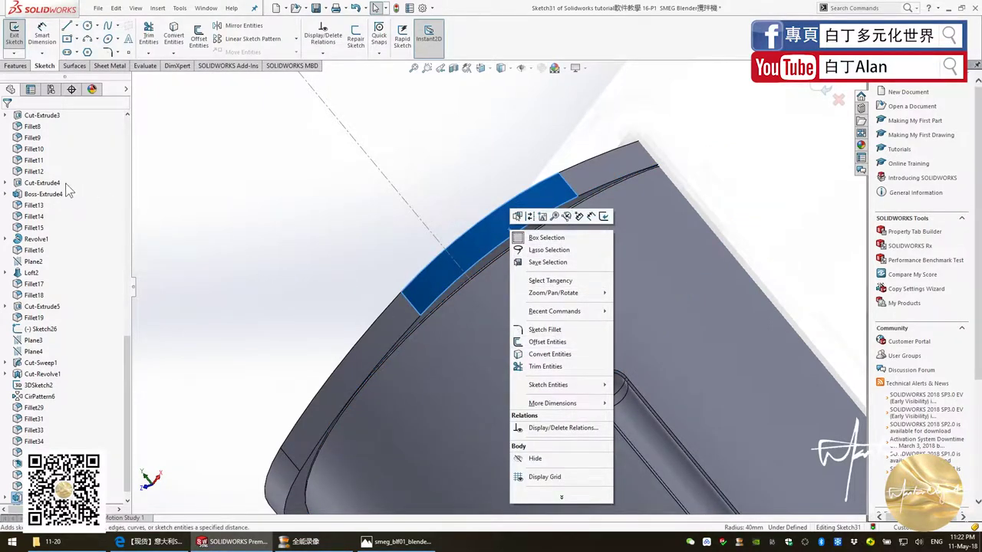
pyautogui.click(144, 244)
pyautogui.moveTo(130, 269); pyautogui.dragTo(129, 138)
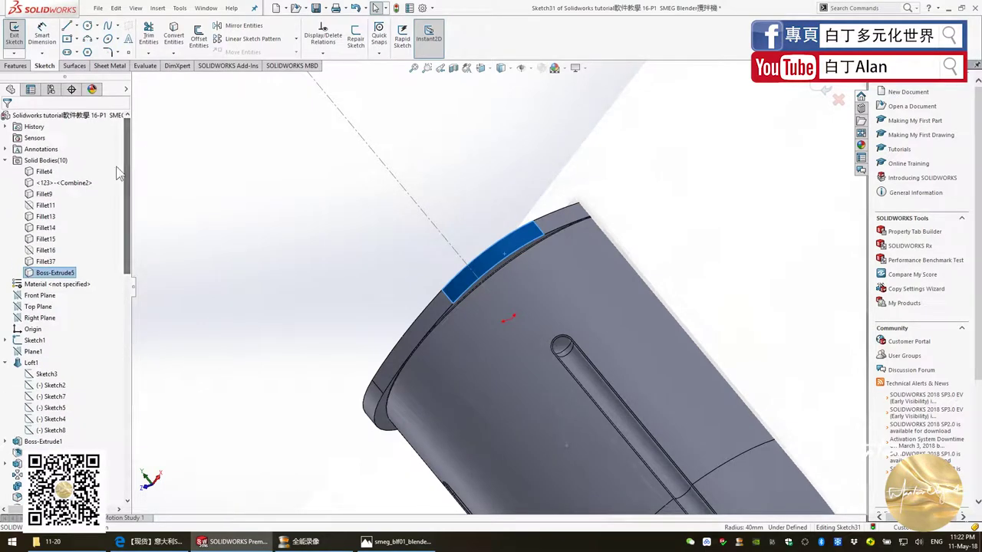
# Make the Boss-Extrude5 ring transparent and look into the open end of the cup.
pyautogui.rightClick(39, 281)
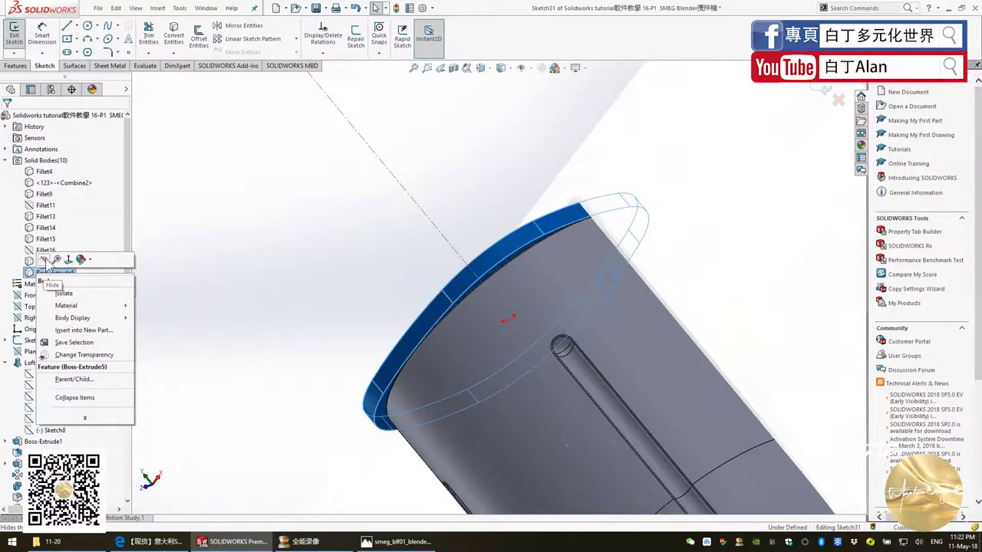
pyautogui.click(85, 354)
pyautogui.moveTo(357, 321); pyautogui.dragTo(462, 131, button='middle')
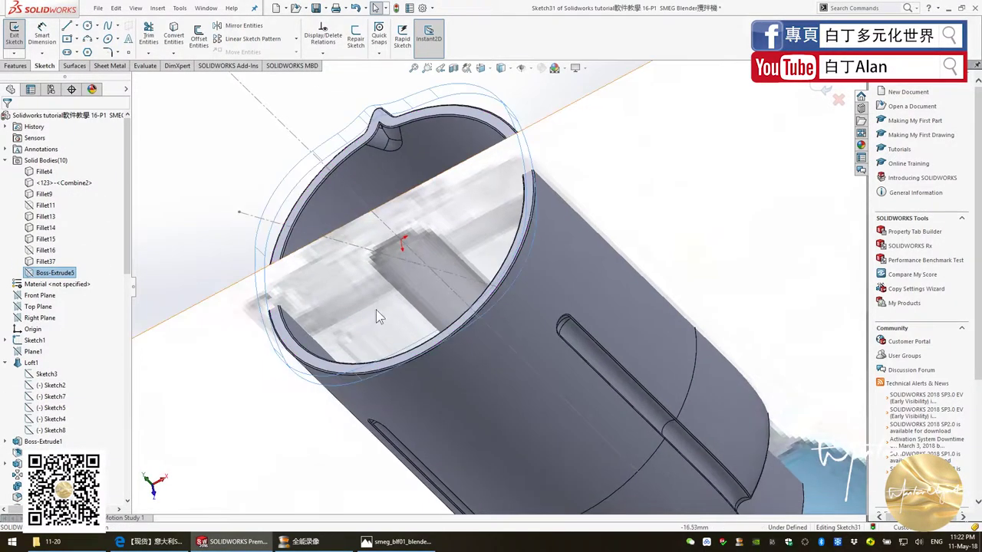
pyautogui.scroll(-3, 461, 132)
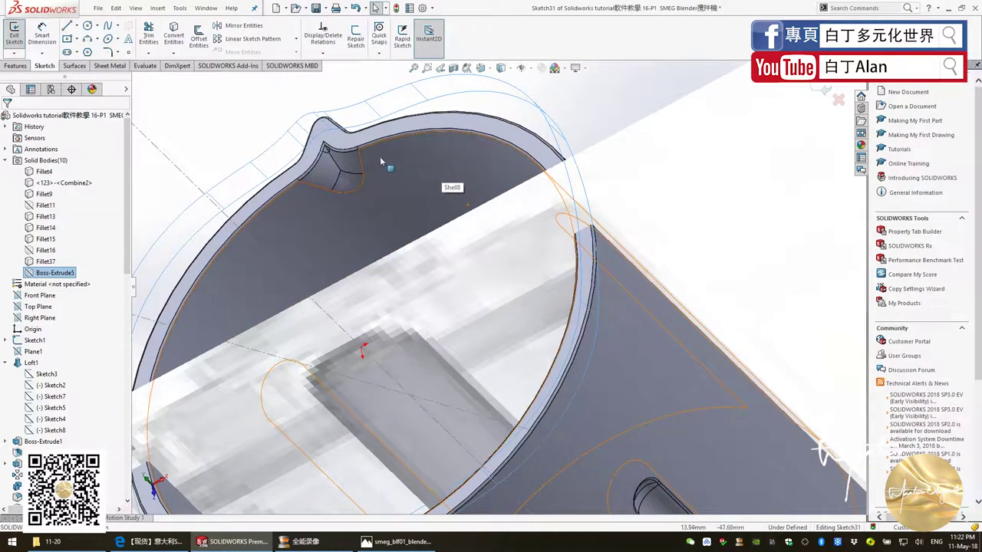
# Try offsetting the inner rim edge, cancel it, and view the sketch plane straight on.
pyautogui.click(196, 34)
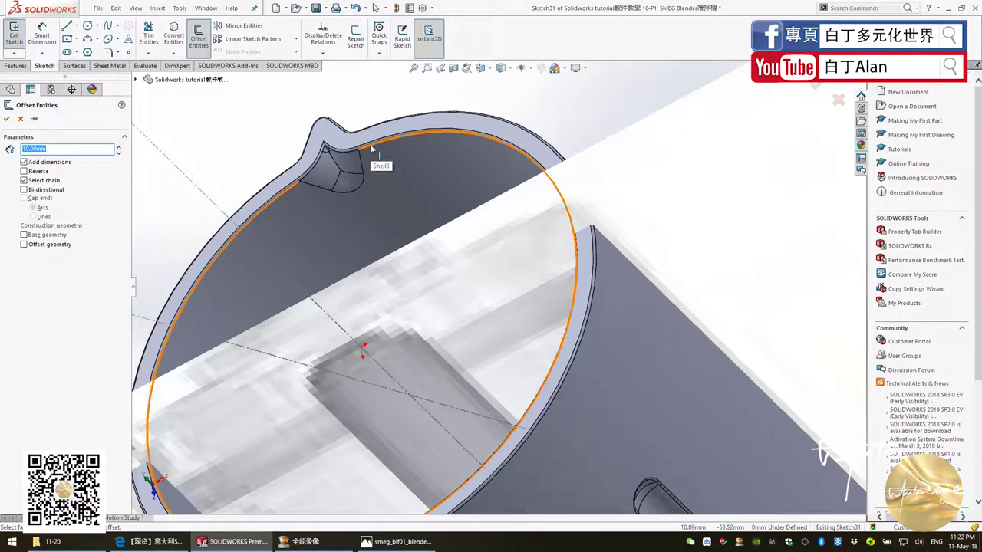
pyautogui.click(371, 148)
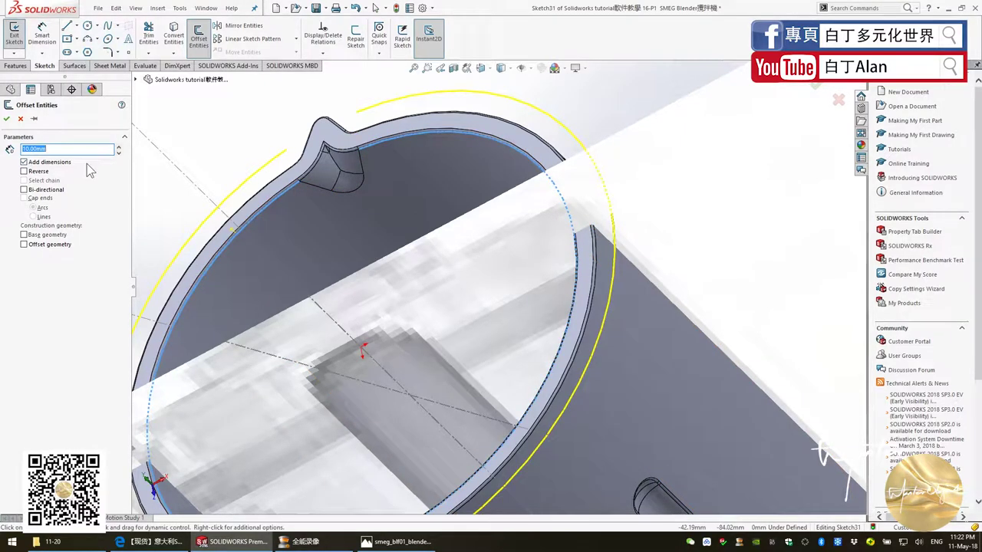
pyautogui.click(21, 119)
pyautogui.click(88, 25)
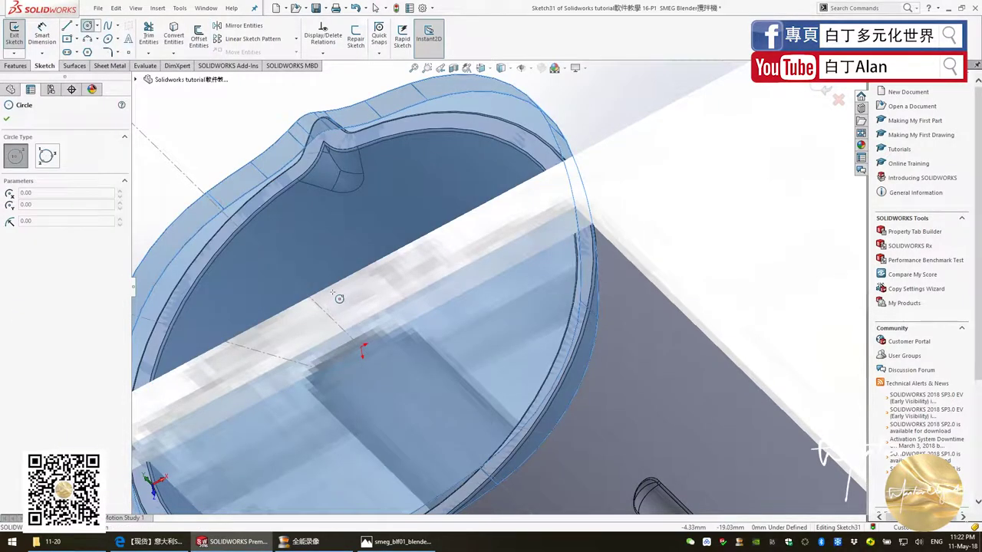
pyautogui.hotkey('ctrl', '8')
pyautogui.click(398, 238)
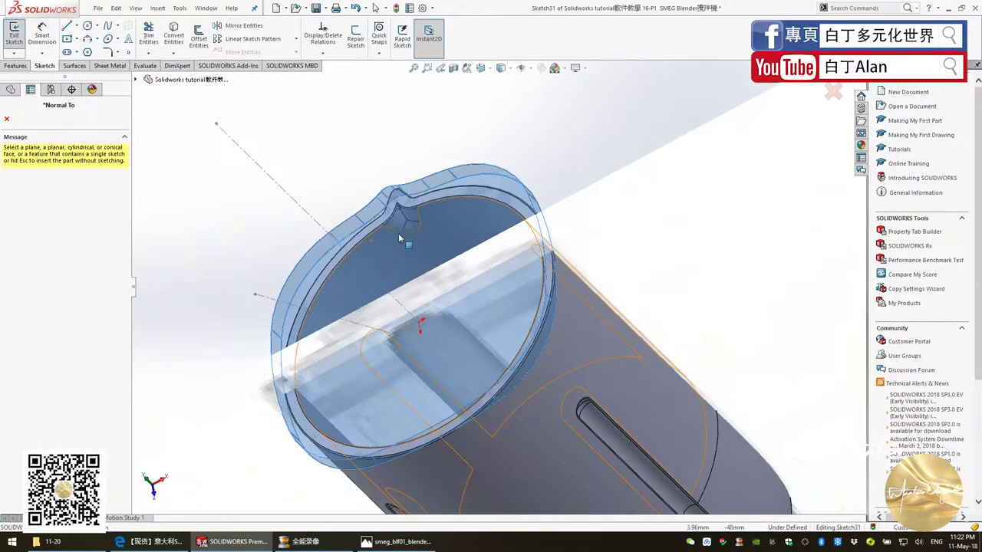
pyautogui.press('Escape')
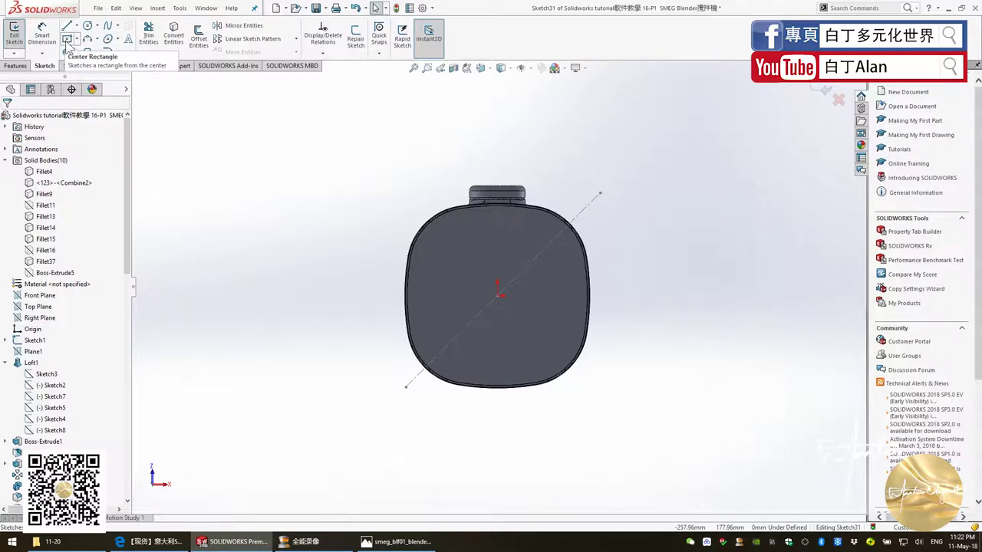
pyautogui.hotkey('ctrl', '8')
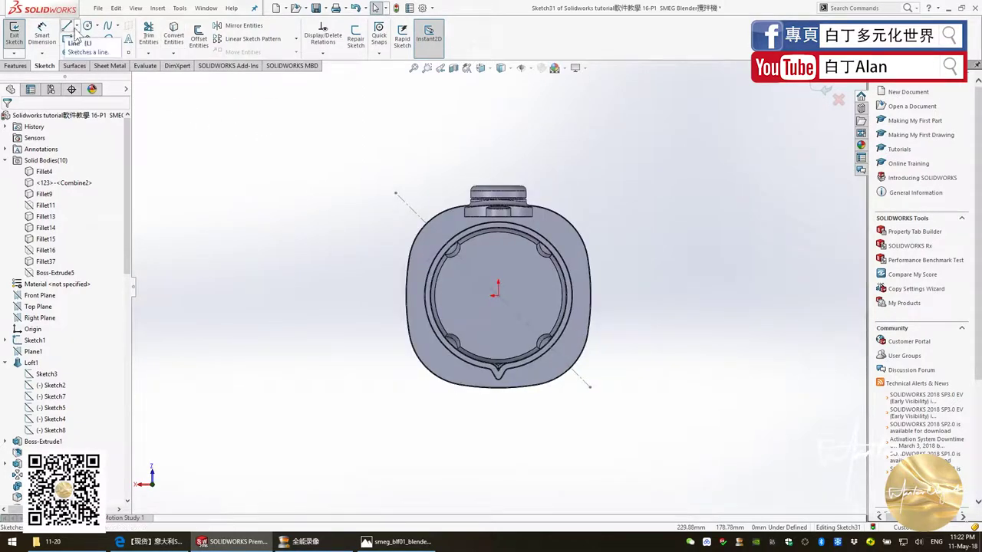
# Draw a circle centred on the origin out to the inner rim.
pyautogui.click(88, 25)
pyautogui.scroll(-3, 525, 276)
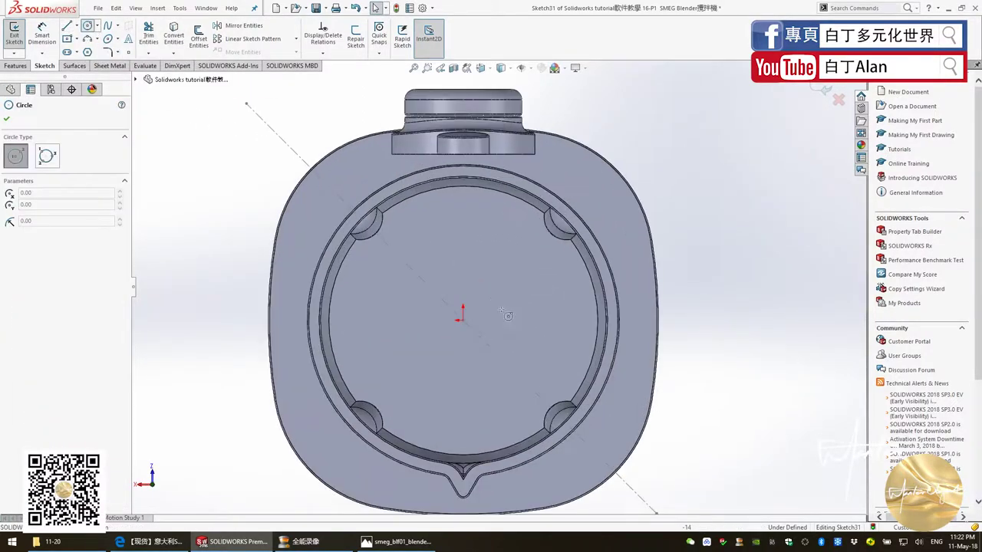
pyautogui.click(464, 320)
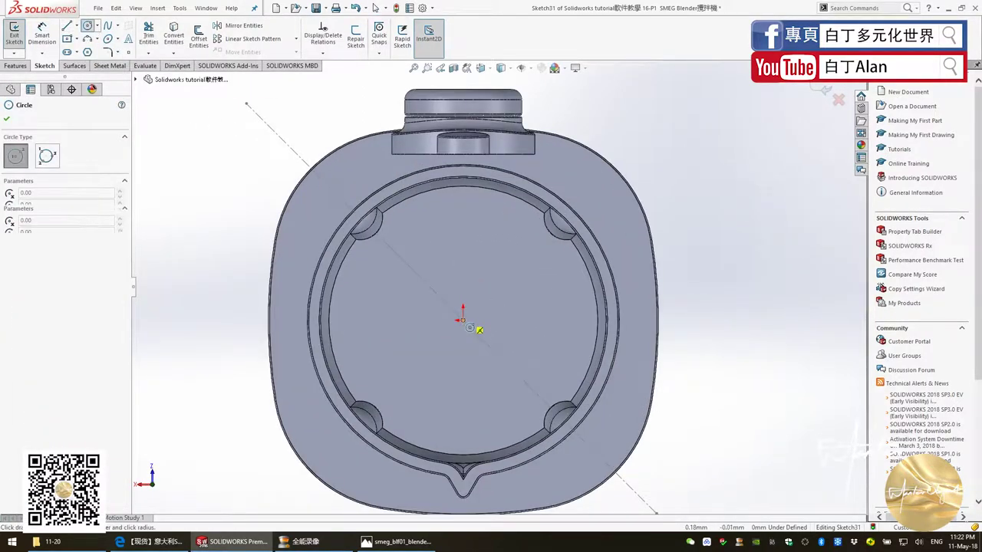
pyautogui.click(610, 322)
pyautogui.press('Escape')
# Dimension the circle's diameter to 107.
pyautogui.click(591, 249)
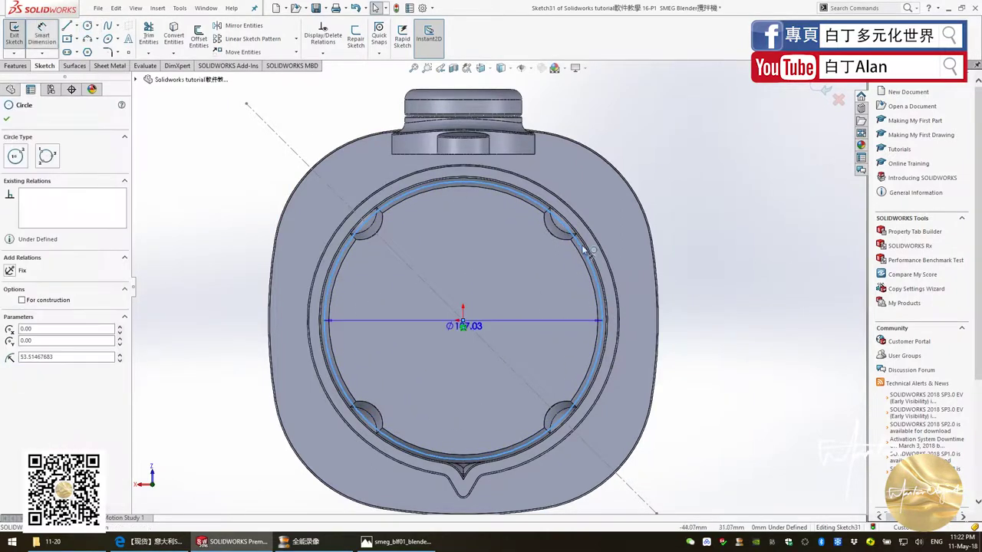
pyautogui.click(713, 323)
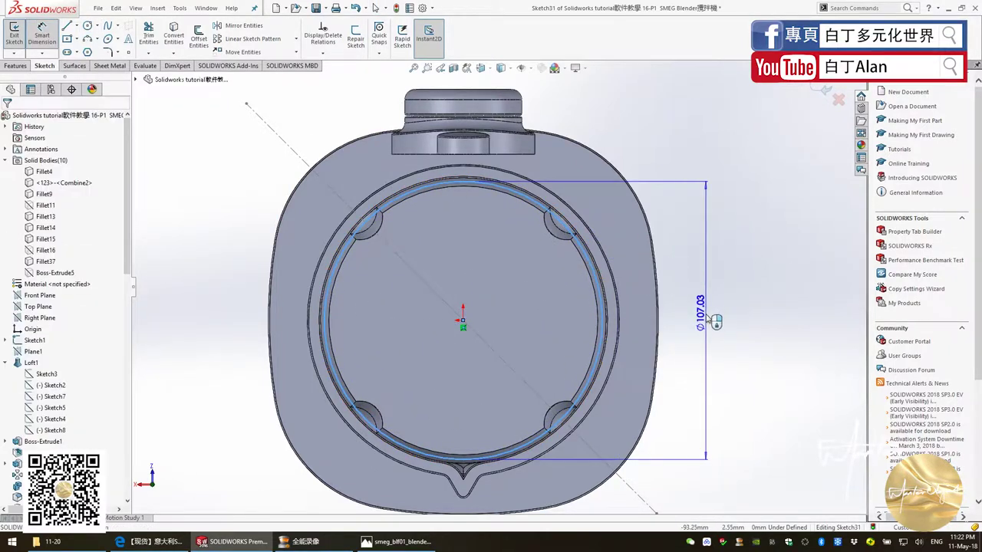
pyautogui.write('107')
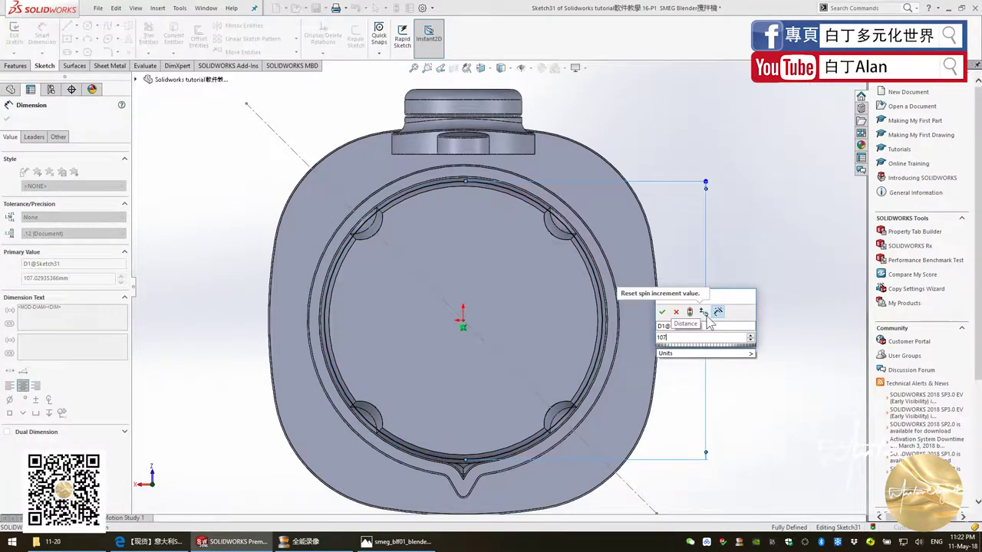
pyautogui.press('Return')
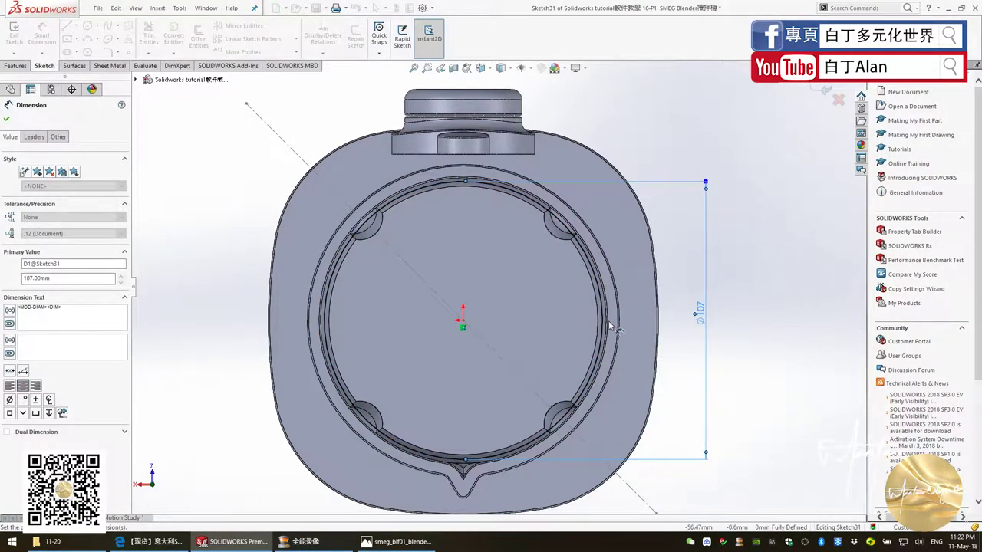
pyautogui.click(6, 121)
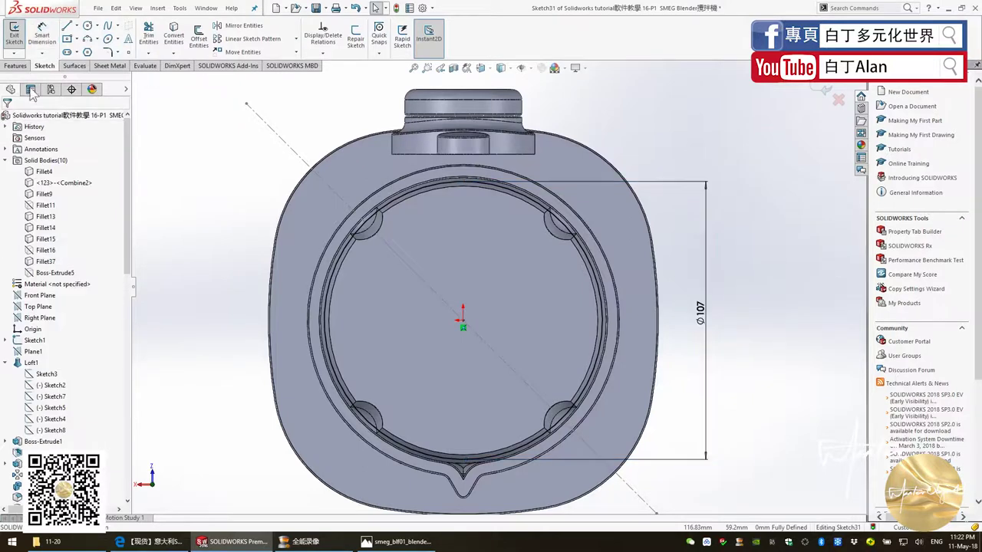
# Show the hidden Boss-Extrude5 body again and select the cup's cylinder body.
pyautogui.click(18, 66)
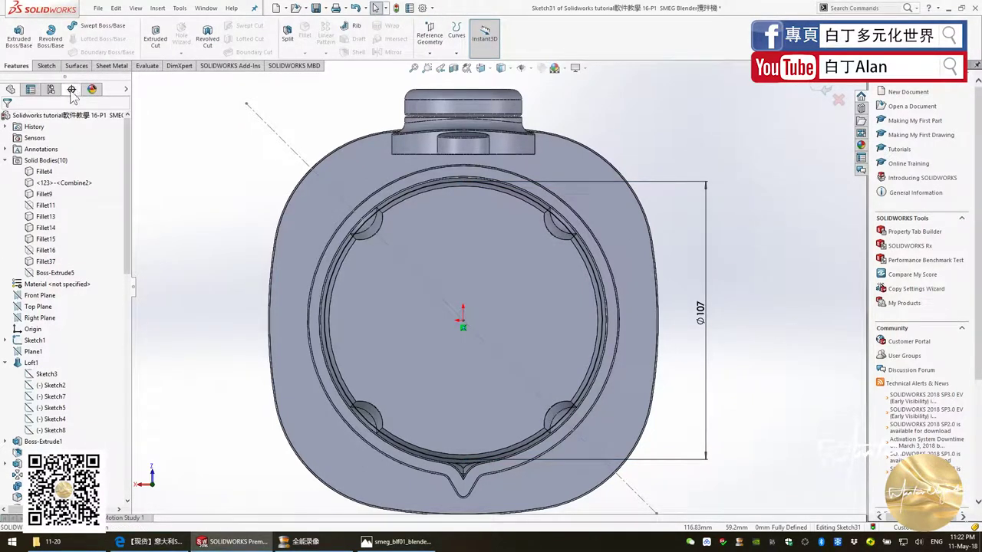
pyautogui.moveTo(461, 231); pyautogui.dragTo(466, 146, button='middle')
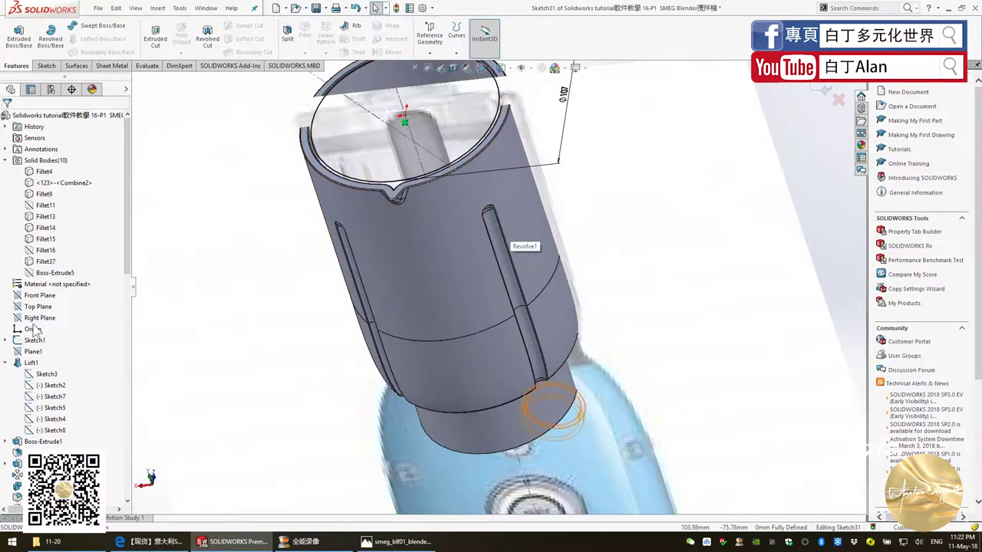
pyautogui.rightClick(52, 273)
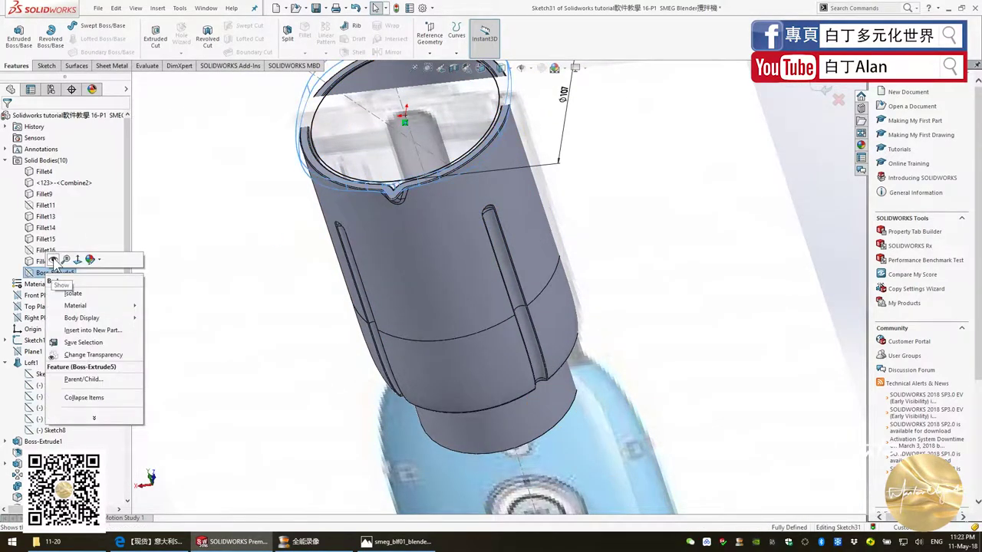
pyautogui.click(53, 260)
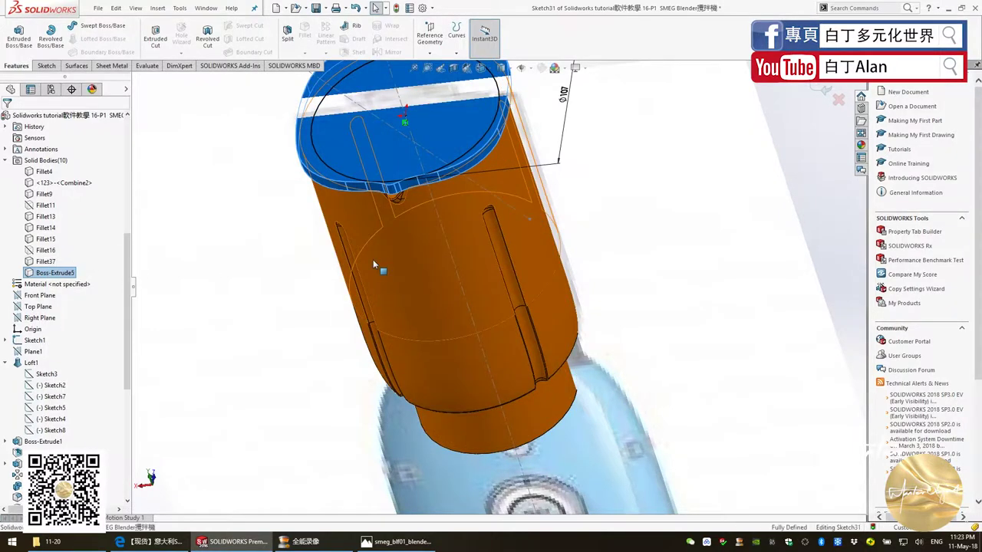
pyautogui.click(373, 262)
pyautogui.scroll(8, 61, 253)
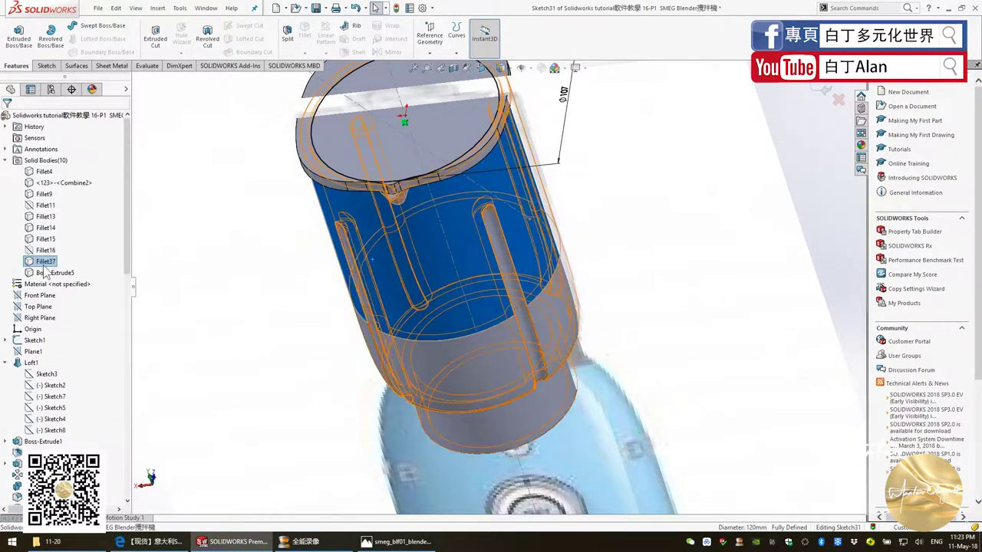
# Make the Fillet37 cup body transparent, clear the selection, and turn to view the lid sketch.
pyautogui.rightClick(46, 262)
pyautogui.click(96, 344)
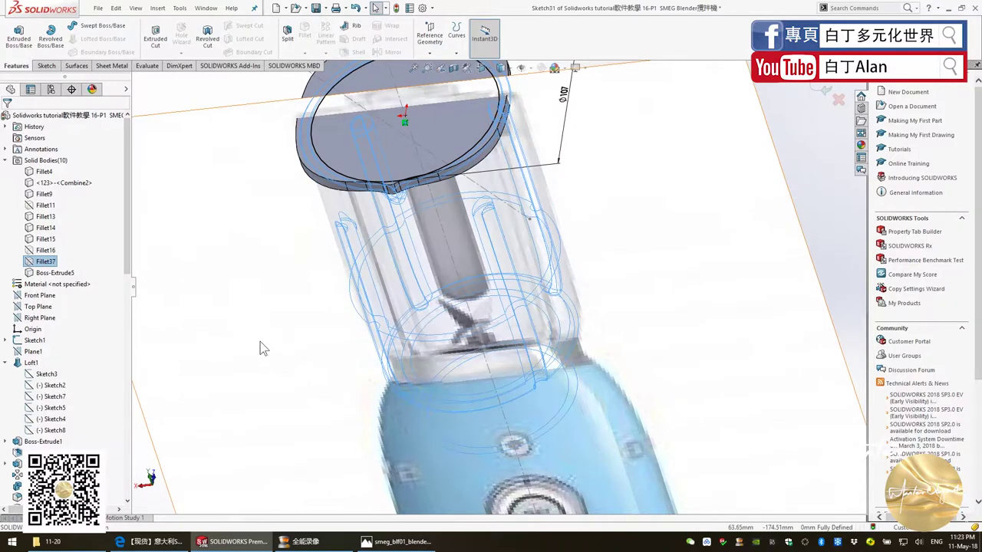
pyautogui.scroll(-10, 61, 307)
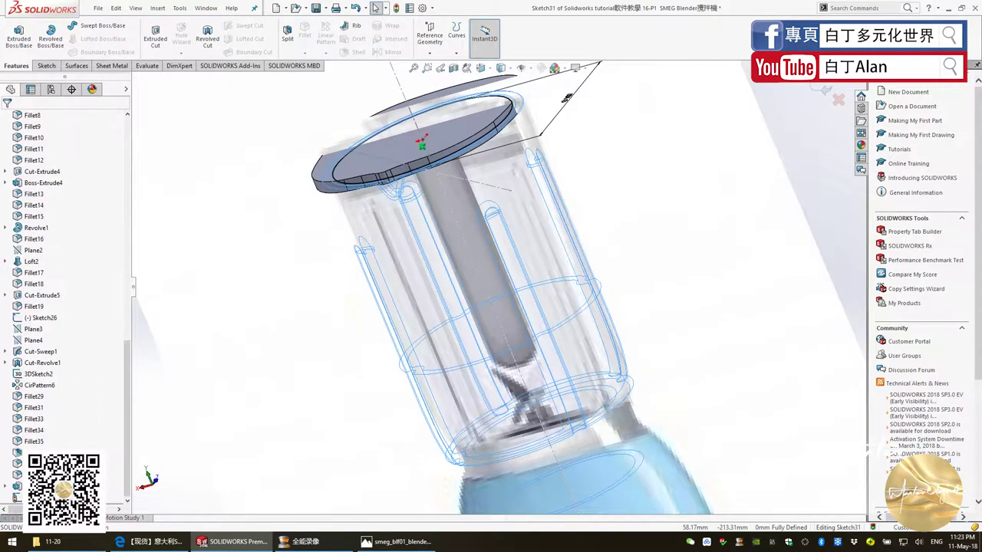
pyautogui.click(306, 270)
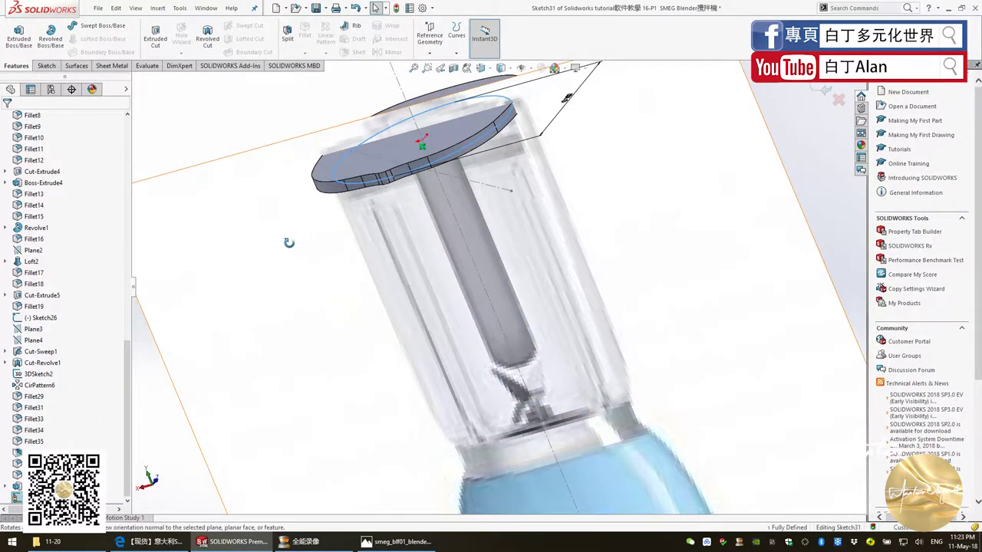
pyautogui.moveTo(288, 243); pyautogui.dragTo(258, 262, button='middle')
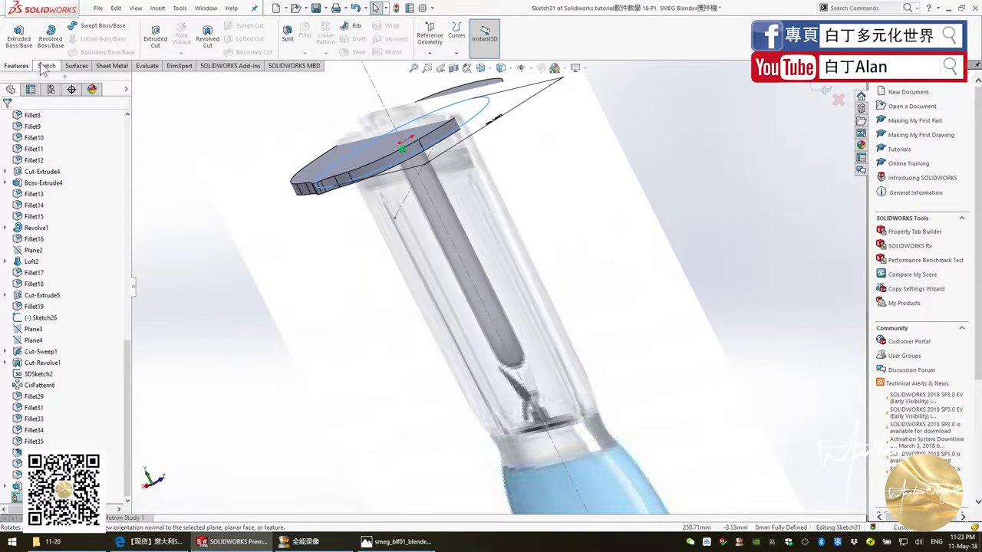
# Extrude the Ø107 circle 30 mm blind into the plug cylinder and orbit to inspect it.
pyautogui.click(18, 35)
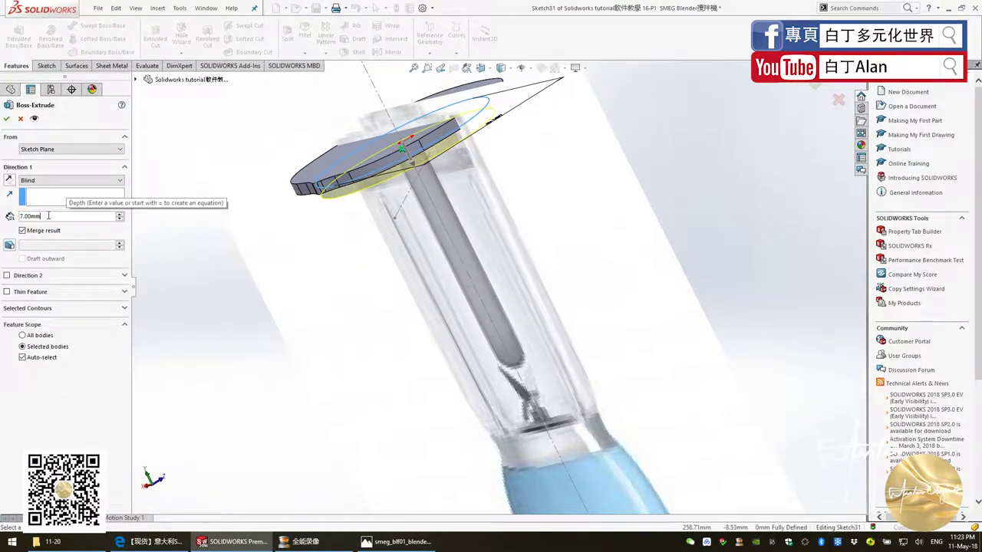
pyautogui.moveTo(48, 215); pyautogui.dragTo(7, 218)
pyautogui.write('30')
pyautogui.press('Return')
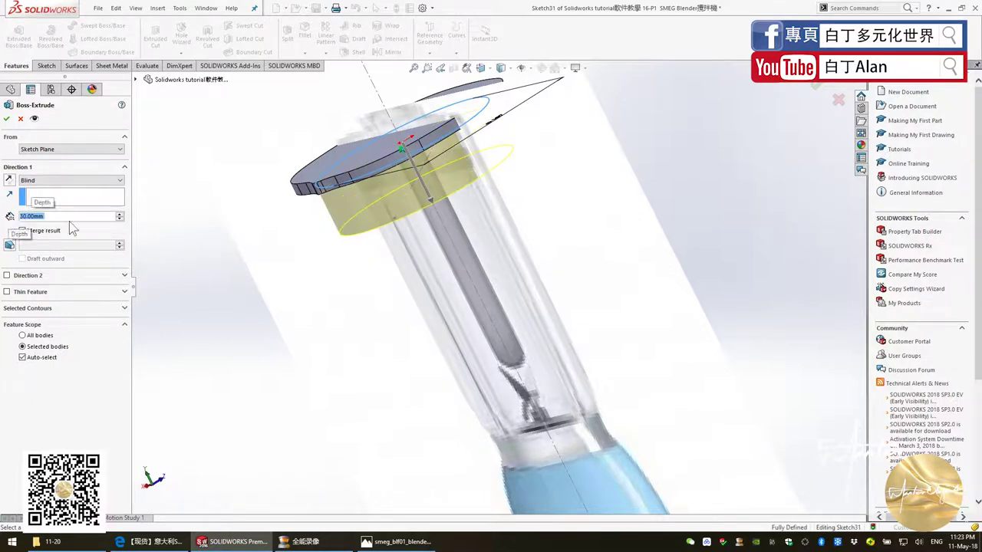
pyautogui.click(6, 119)
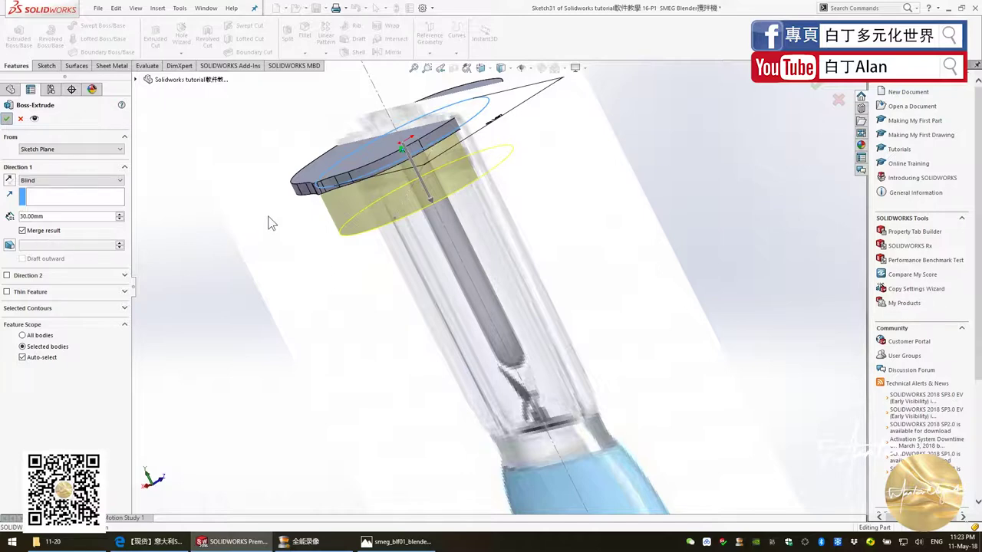
pyautogui.moveTo(285, 223)
pyautogui.mouseDown(button='middle')
pyautogui.moveTo(357, 172)
pyautogui.moveTo(426, 165)
pyautogui.moveTo(483, 199)
pyautogui.mouseUp(button='middle')
pyautogui.scroll(-3, 491, 215)
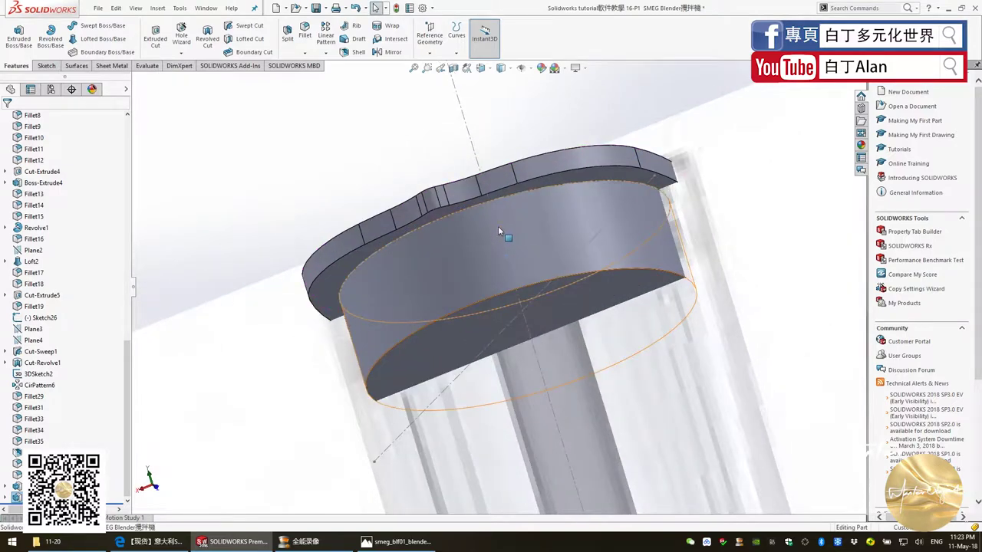
# Check the cap's circular edges from below, then clear the selection.
pyautogui.click(485, 263)
pyautogui.moveTo(405, 300)
pyautogui.mouseDown(button='middle')
pyautogui.moveTo(467, 312)
pyautogui.moveTo(455, 244)
pyautogui.mouseUp(button='middle')
pyautogui.press('Escape')
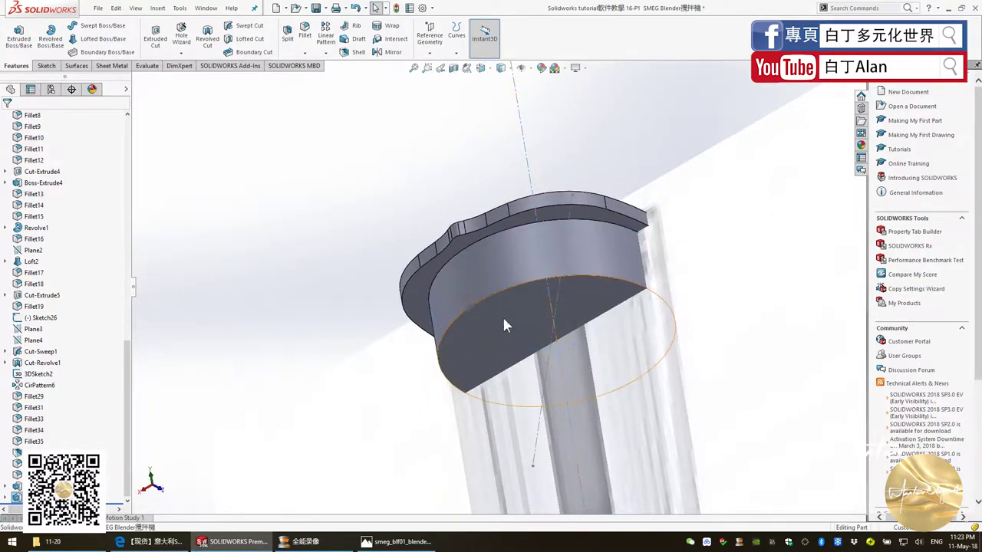
pyautogui.scroll(5, 62, 263)
pyautogui.scroll(5, 69, 270)
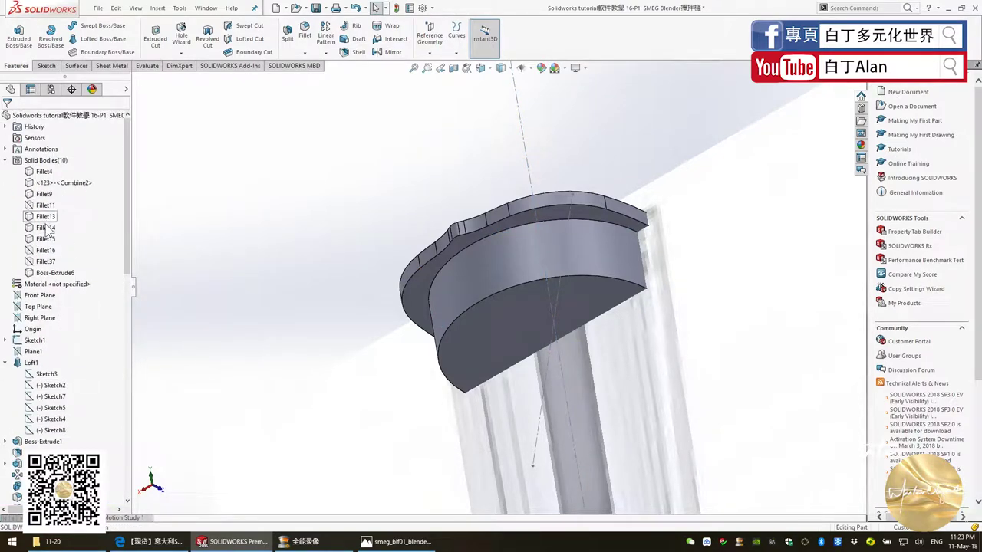
# View the Right Plane normal to and glance at the blender reference photo.
pyautogui.click(43, 319)
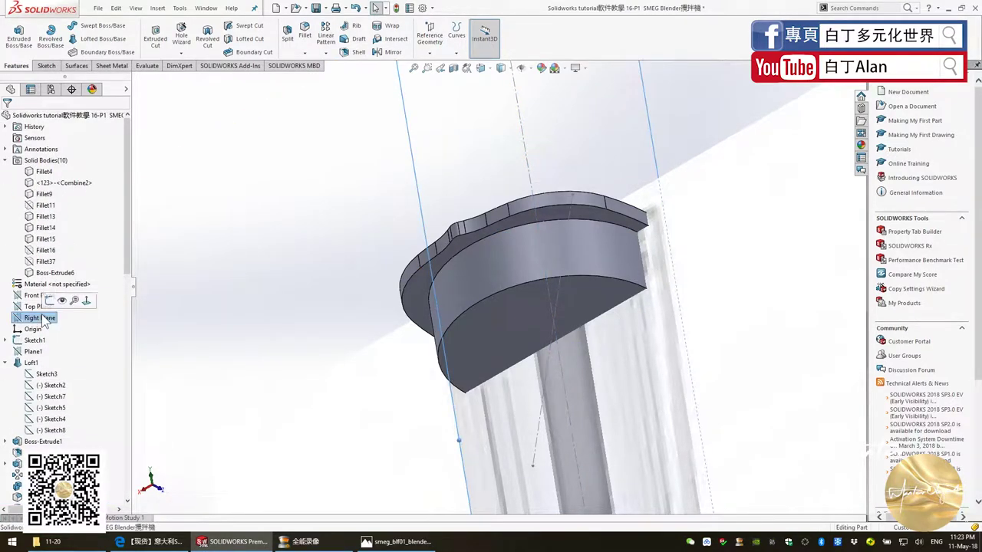
pyautogui.click(86, 299)
pyautogui.click(397, 542)
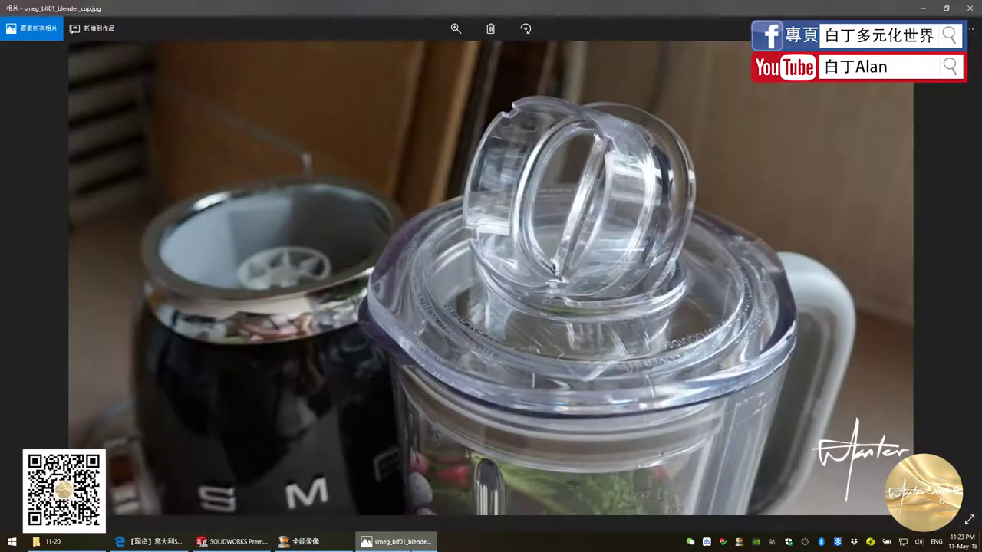
pyautogui.hotkey('alt', 'Tab')
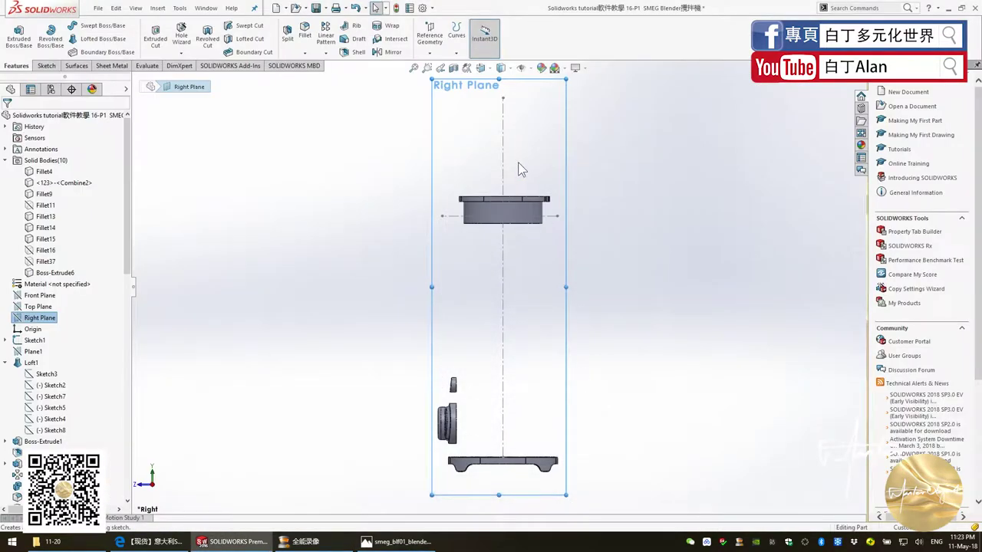
# Draw a centre rectangle on the Right Plane beside the plug.
pyautogui.scroll(-5, 517, 162)
pyautogui.scroll(-3, 237, 182)
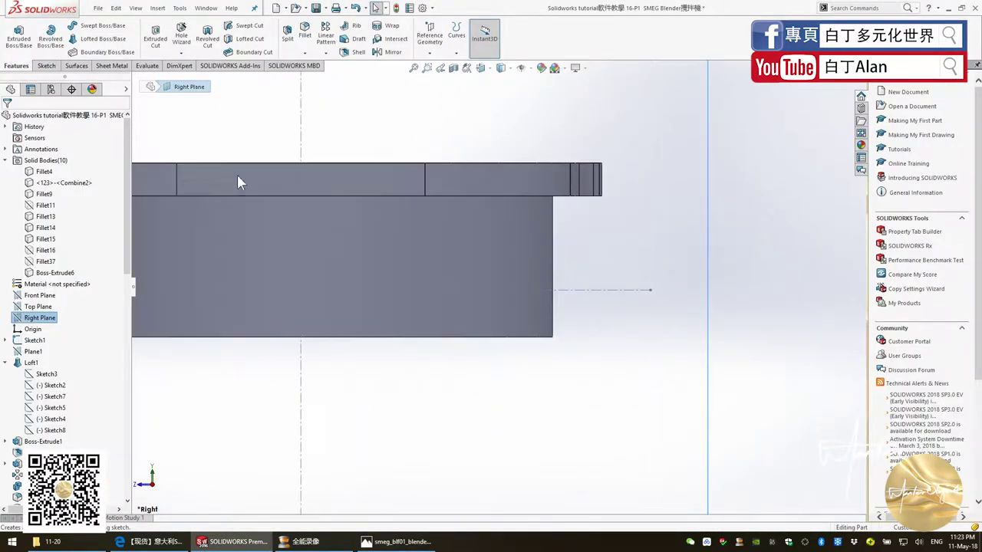
pyautogui.click(46, 65)
pyautogui.click(67, 38)
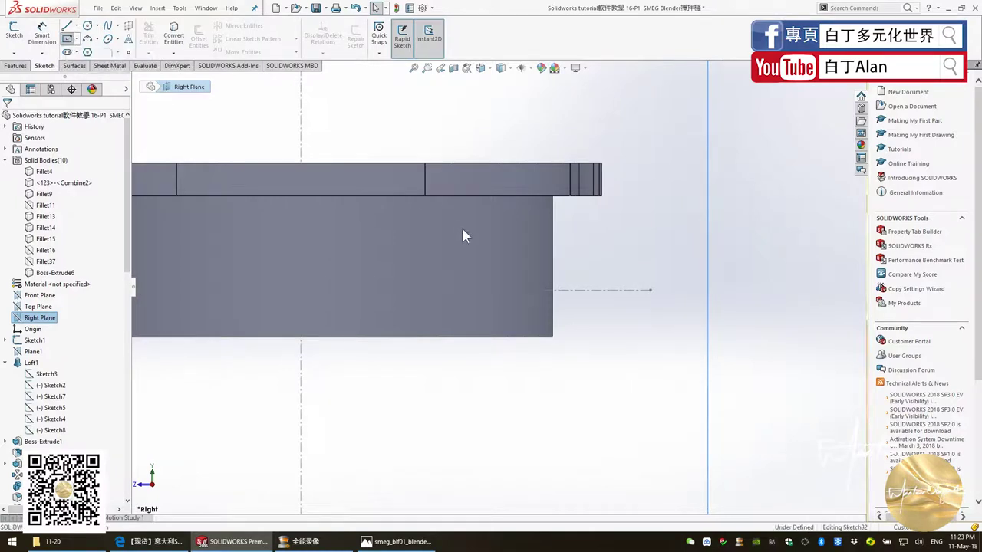
pyautogui.click(578, 259)
pyautogui.click(539, 232)
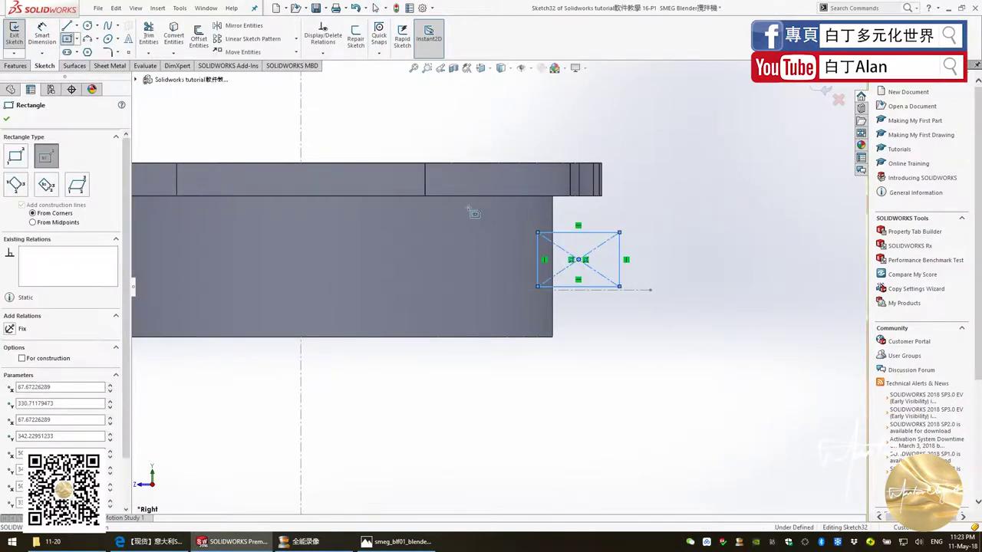
pyautogui.press('Escape')
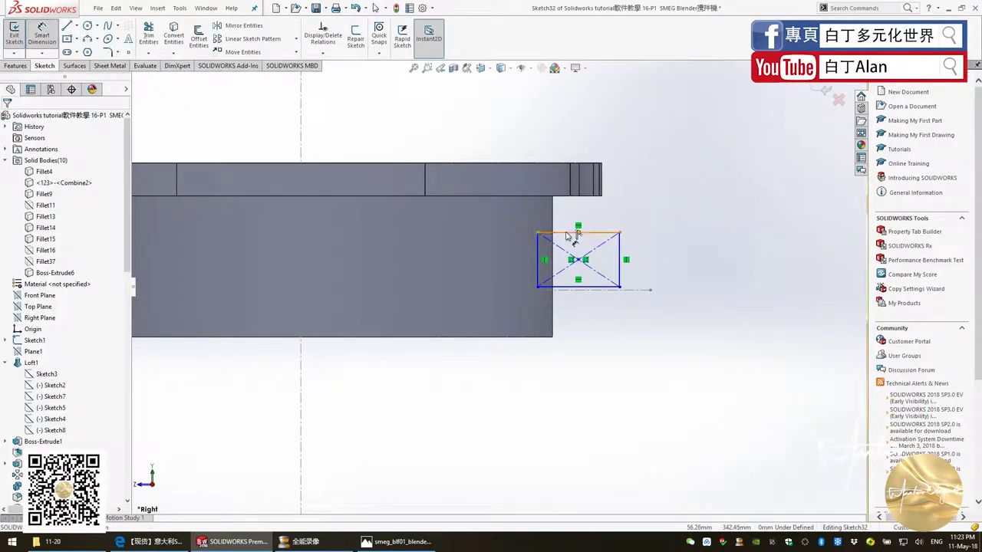
# Dimension the rectangle's top line 10 mm below the plug's top edge and select its bottom line.
pyautogui.click(568, 233)
pyautogui.click(580, 196)
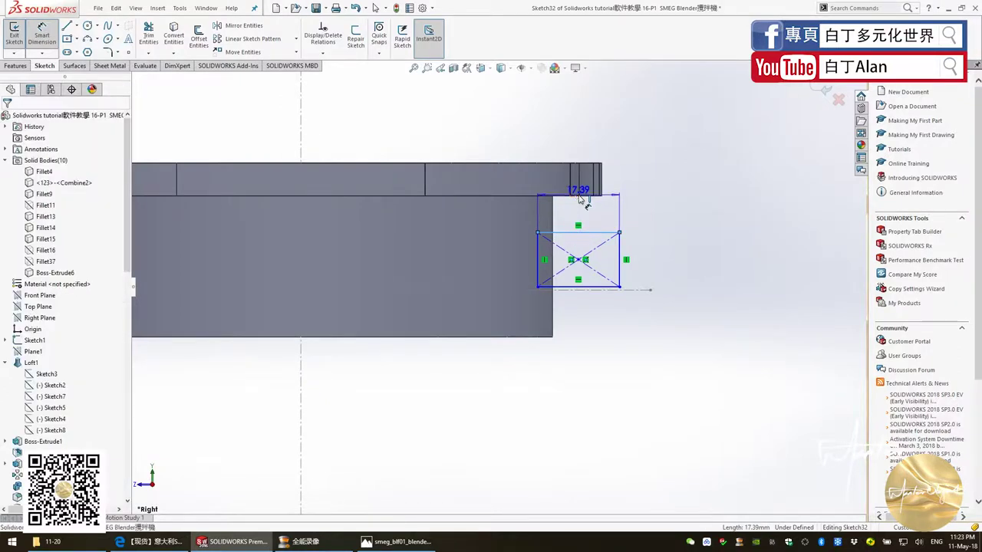
pyautogui.click(641, 205)
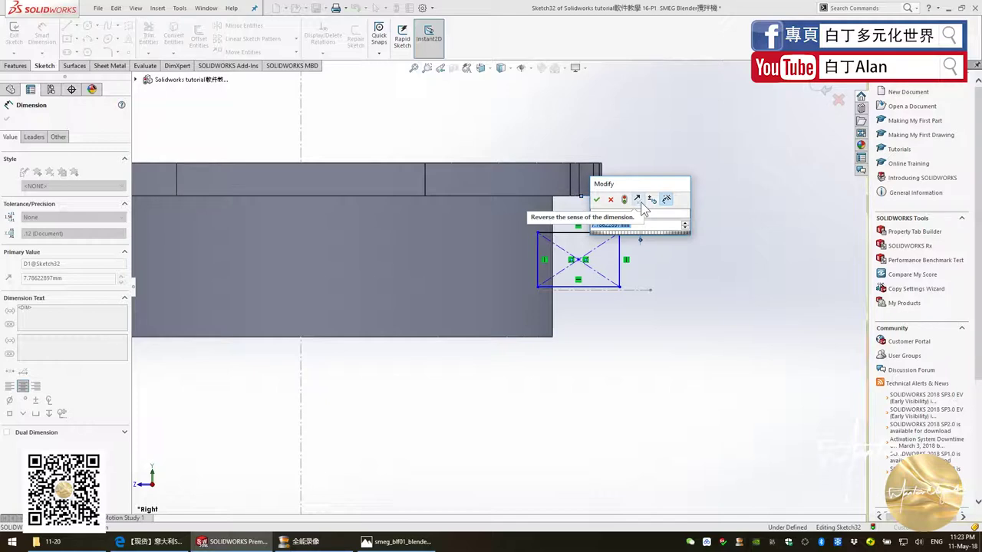
pyautogui.write('10')
pyautogui.press('Return')
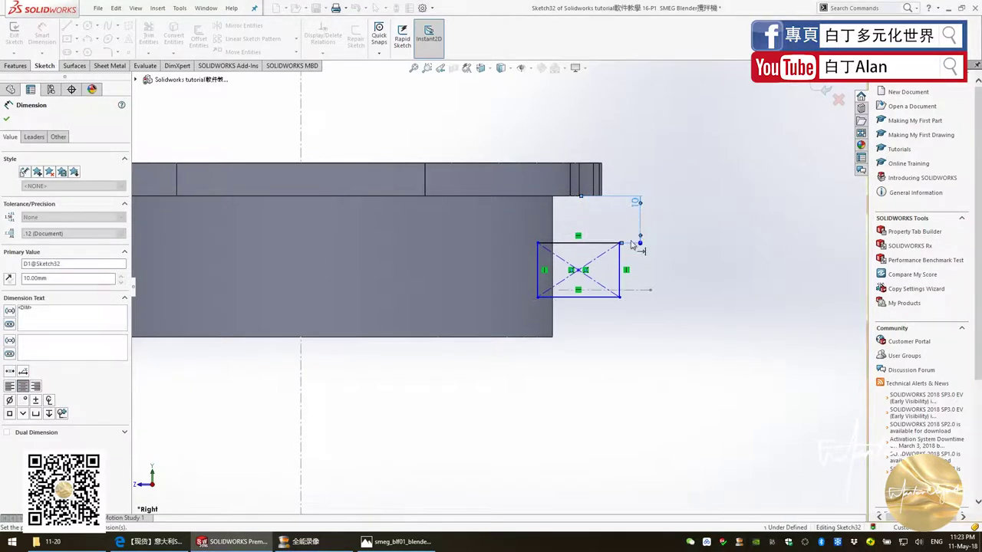
pyautogui.click(590, 296)
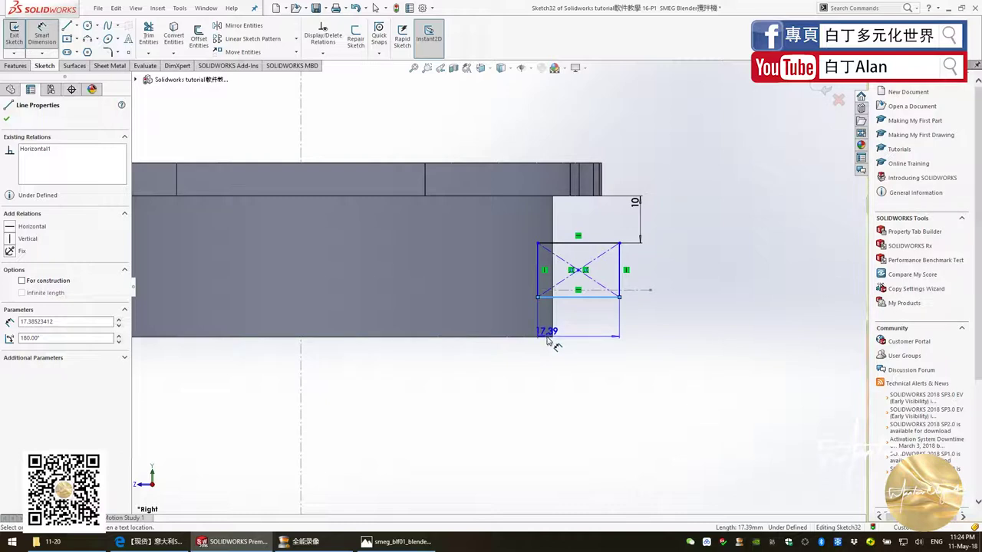
# Add a 17.39 length dimension and a 5 mm gap from the plug's bottom edge.
pyautogui.click(547, 340)
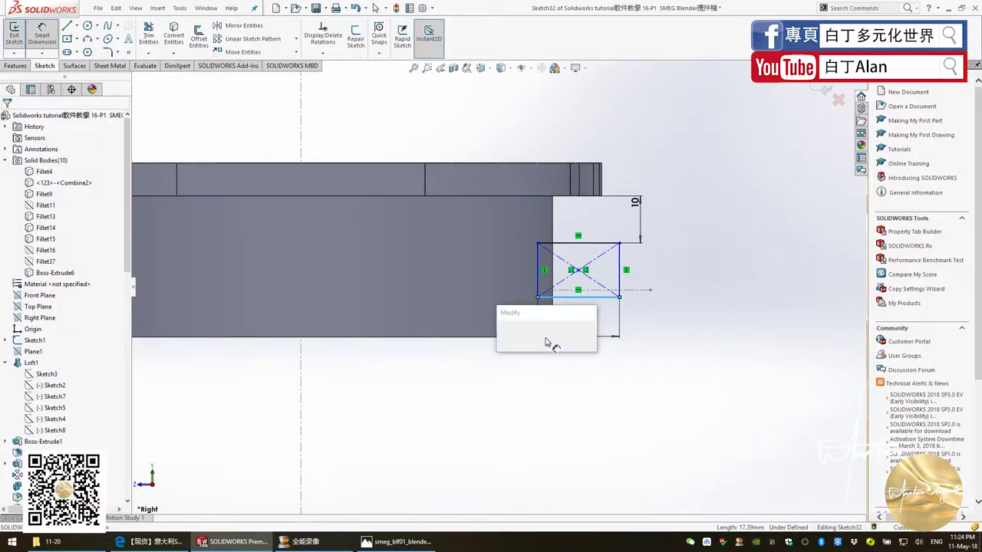
pyautogui.click(643, 366)
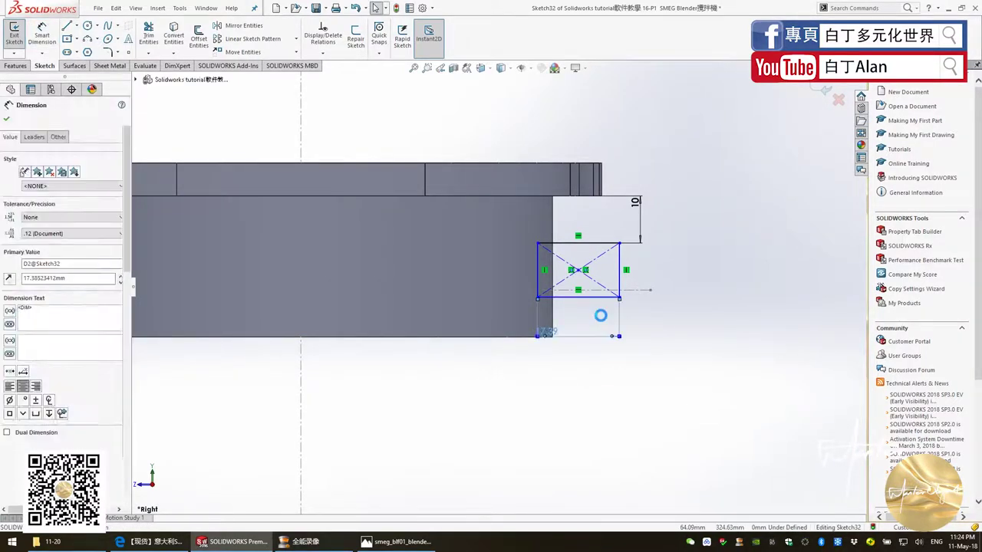
pyautogui.click(422, 337)
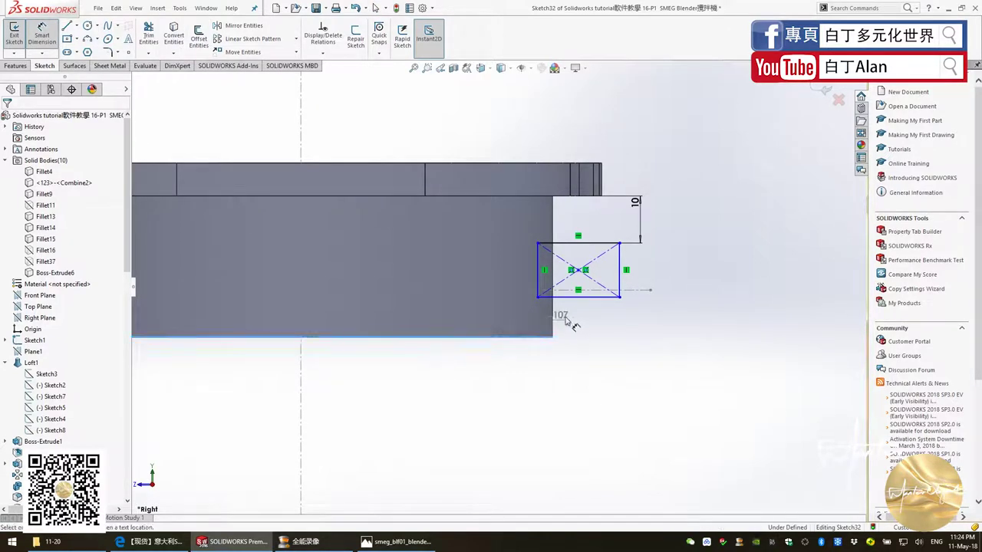
pyautogui.click(575, 297)
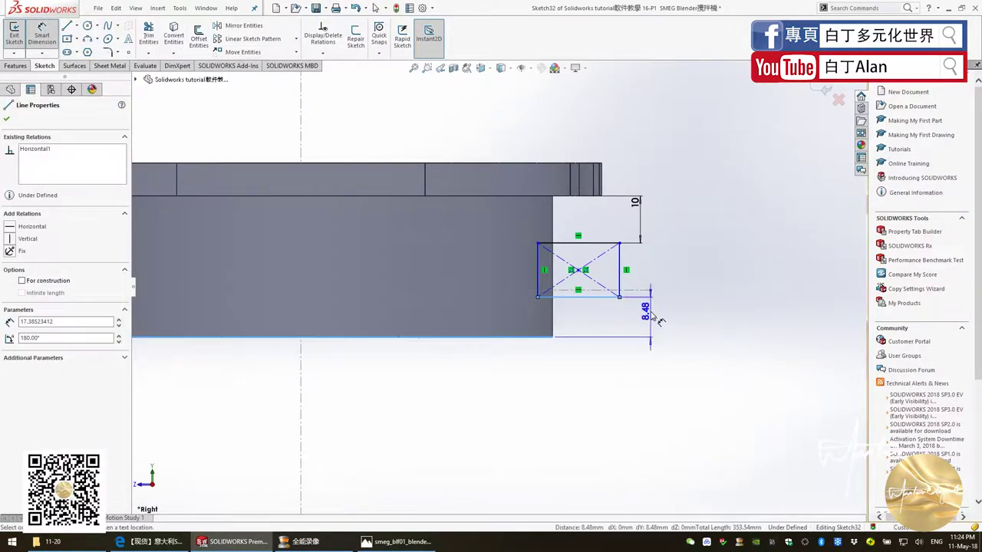
pyautogui.click(650, 316)
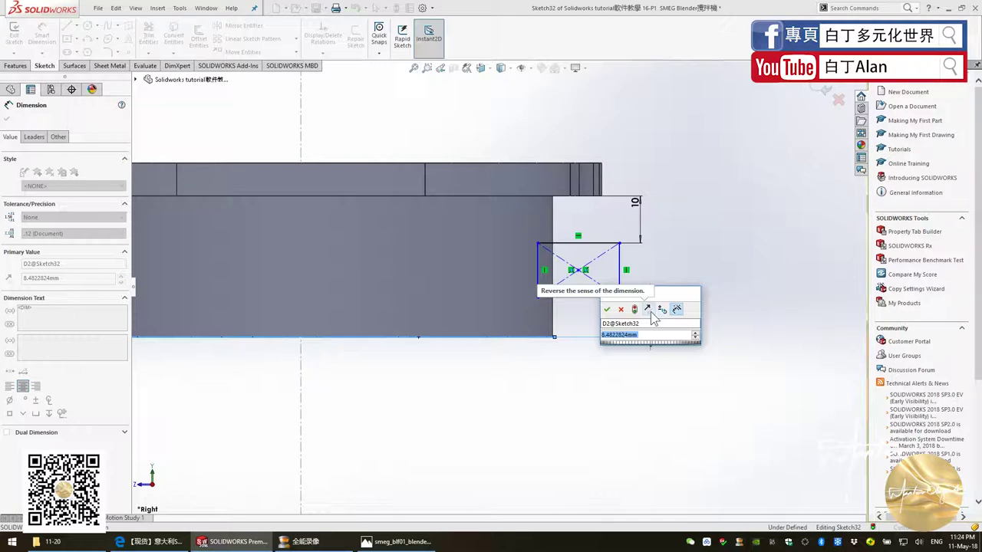
pyautogui.write('5')
pyautogui.press('Return')
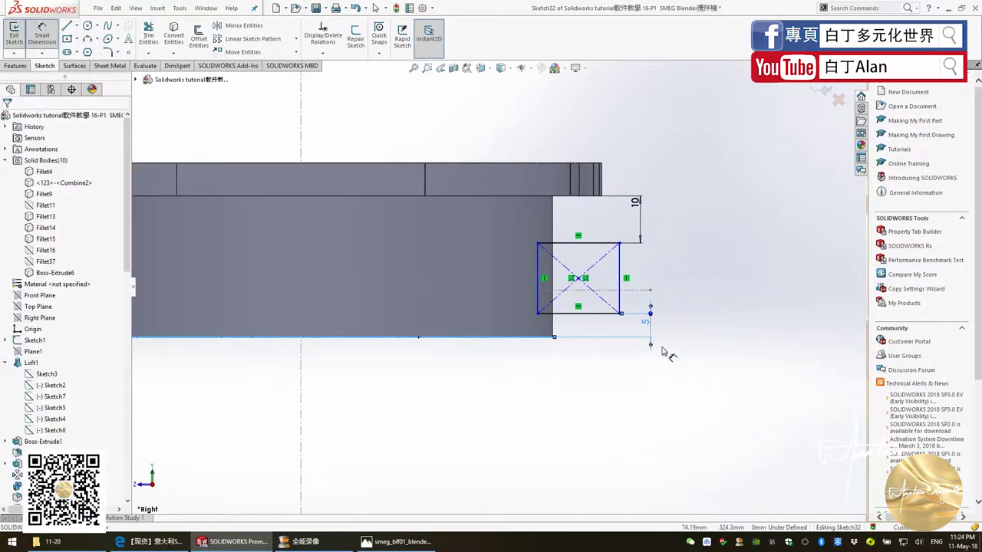
pyautogui.press('Escape')
# Delete the 5 mm gap dimension and set the rectangle's height to 15 mm.
pyautogui.click(648, 326)
pyautogui.press('Delete')
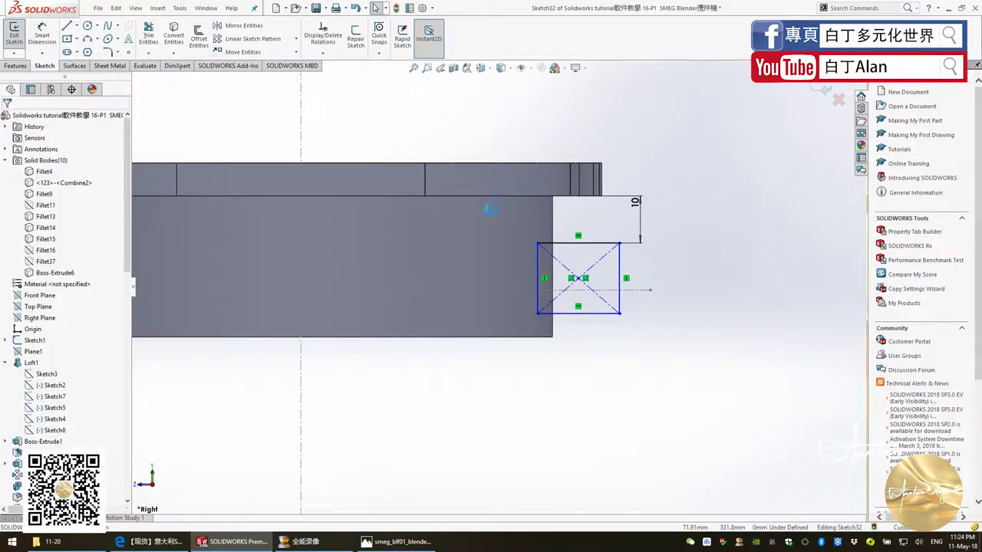
pyautogui.click(43, 34)
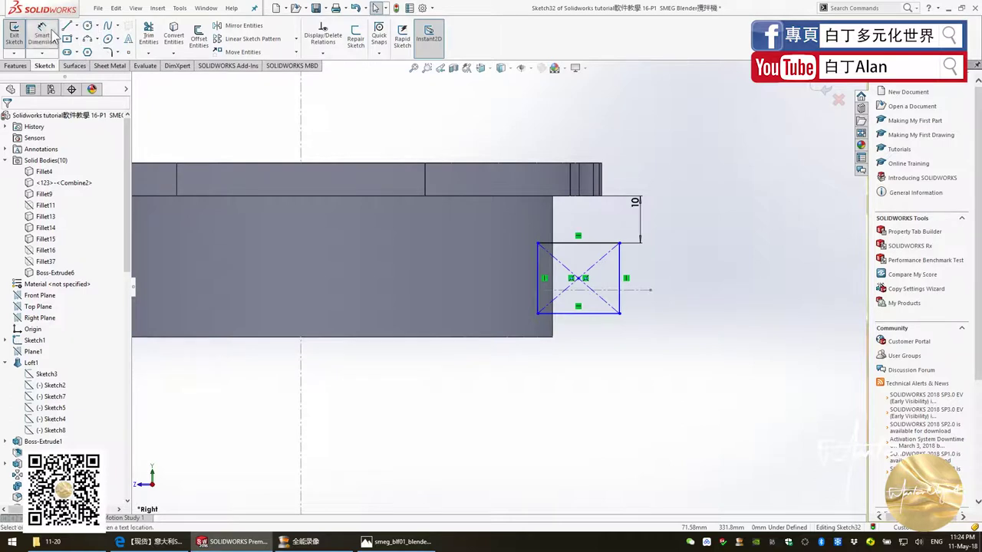
pyautogui.click(621, 263)
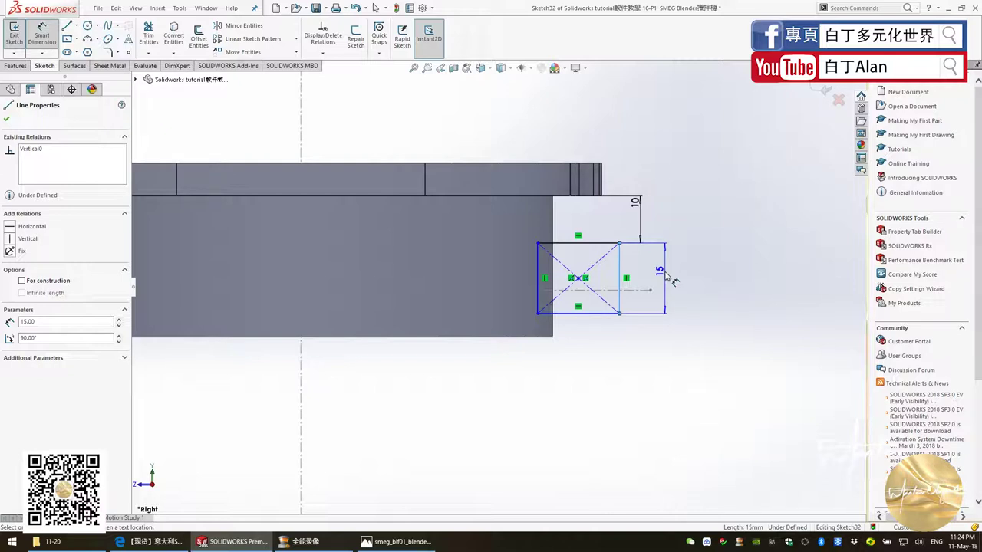
pyautogui.click(658, 278)
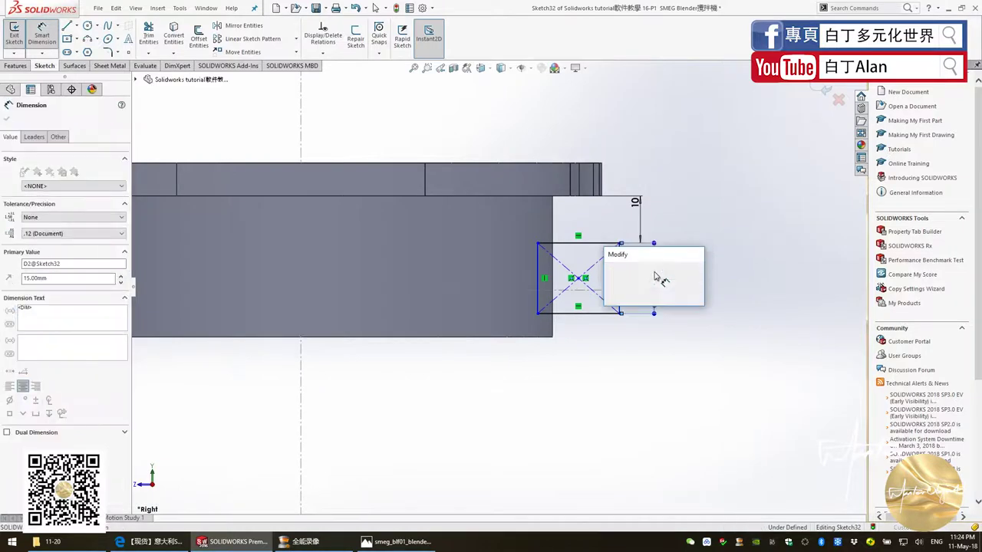
pyautogui.write('10')
pyautogui.press('Return')
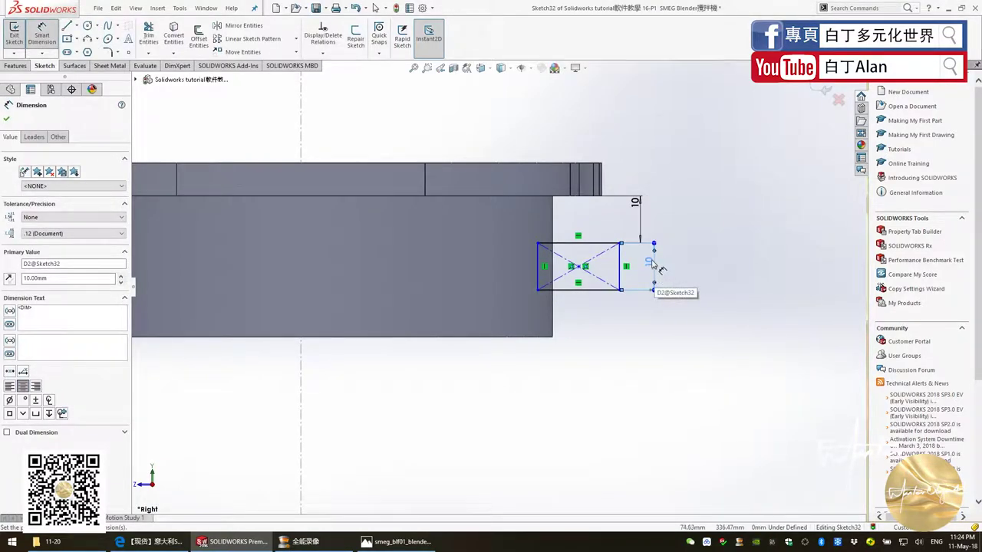
pyautogui.click(652, 265)
pyautogui.click(650, 265)
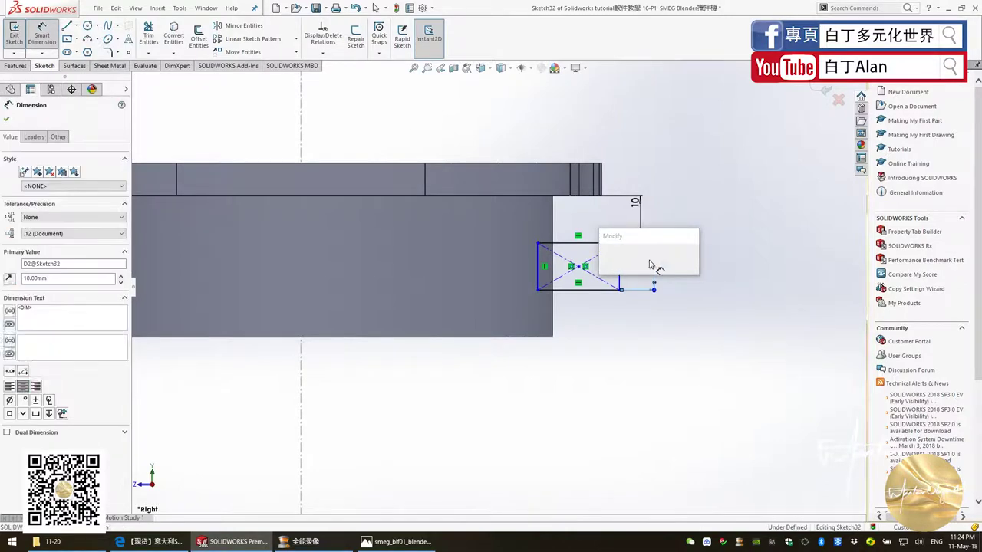
pyautogui.write('15')
pyautogui.press('Return')
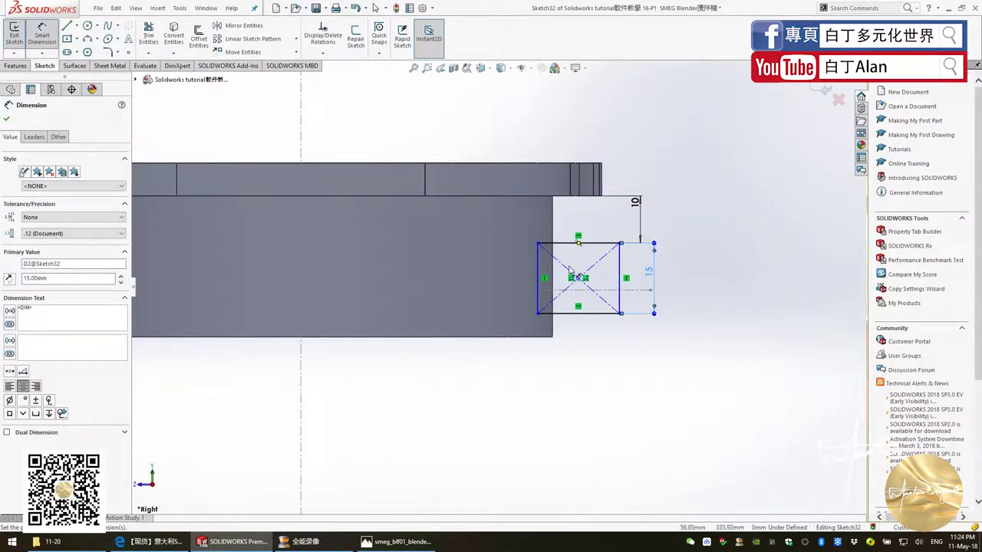
# Dimension the rectangle's left edge 5 mm from the lid's edge and fit the part in view.
pyautogui.click(539, 266)
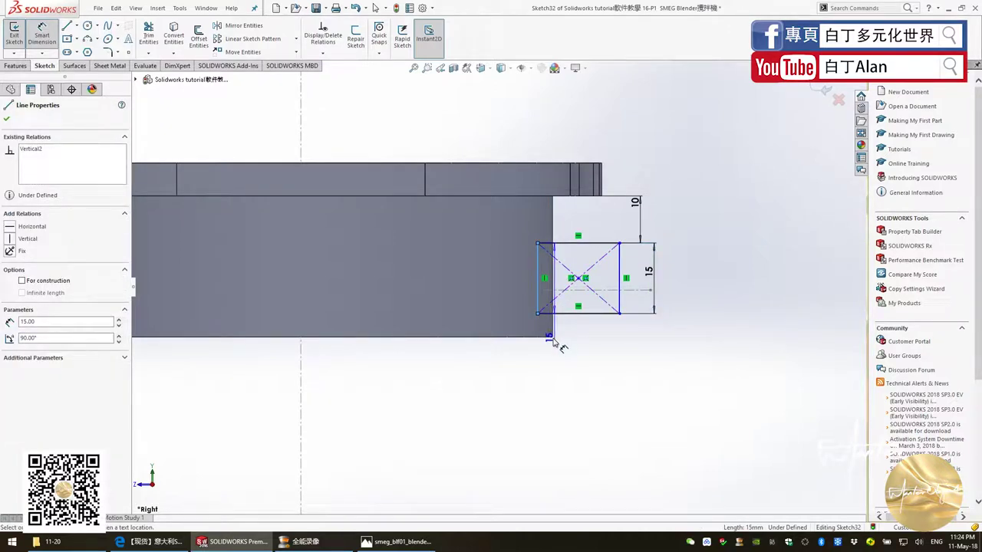
pyautogui.click(554, 340)
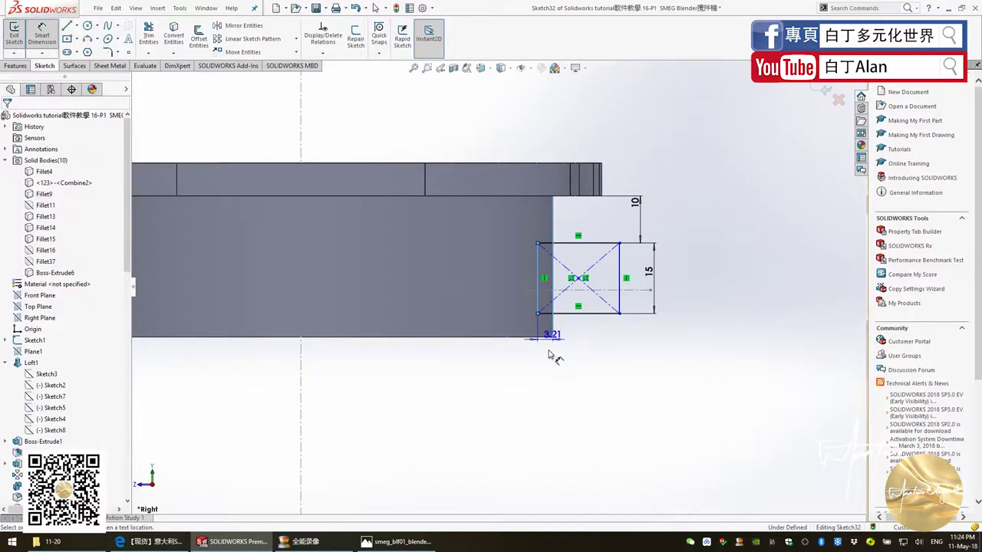
pyautogui.click(547, 367)
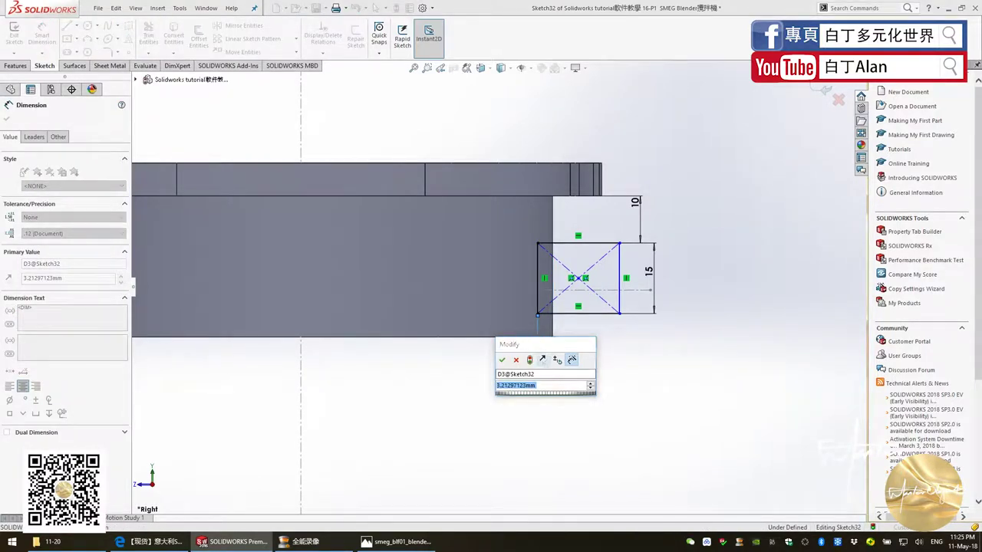
pyautogui.write('10')
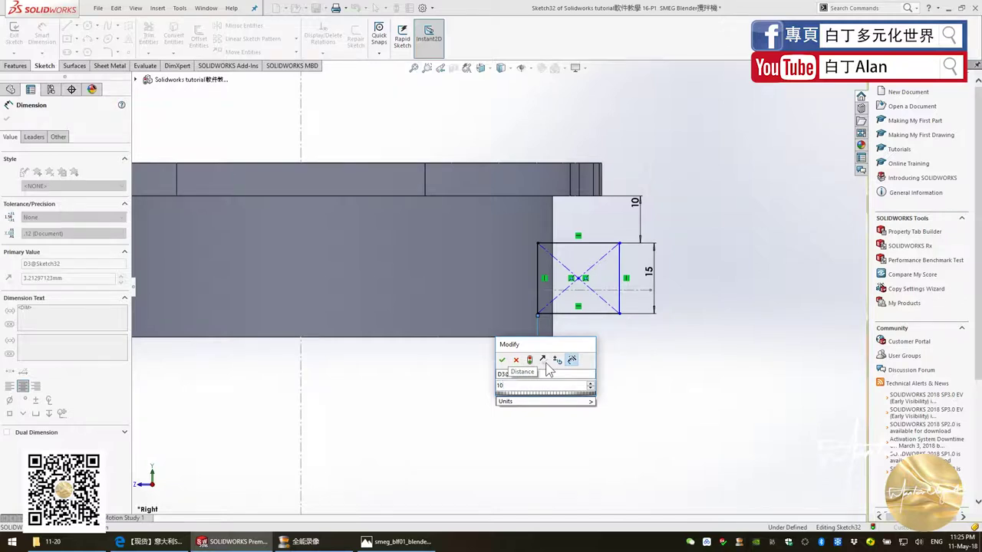
pyautogui.press('BackSpace')
pyautogui.press('BackSpace')
pyautogui.press('Return')
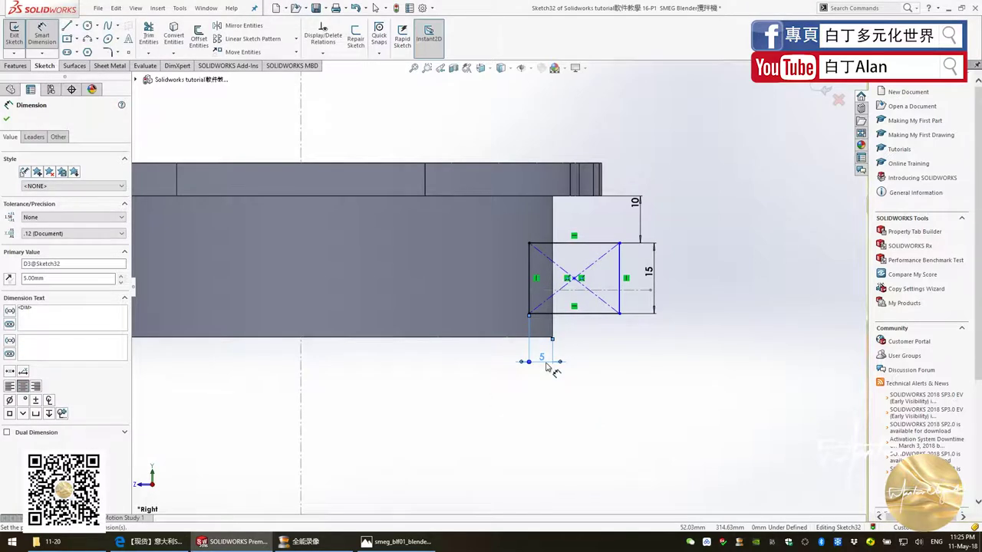
pyautogui.click(6, 120)
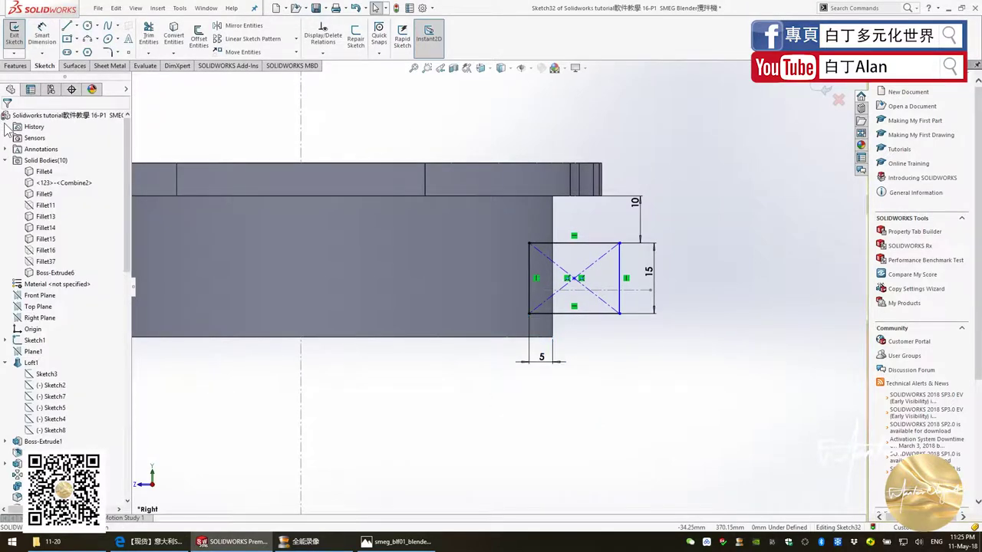
pyautogui.click(15, 66)
pyautogui.press('f')
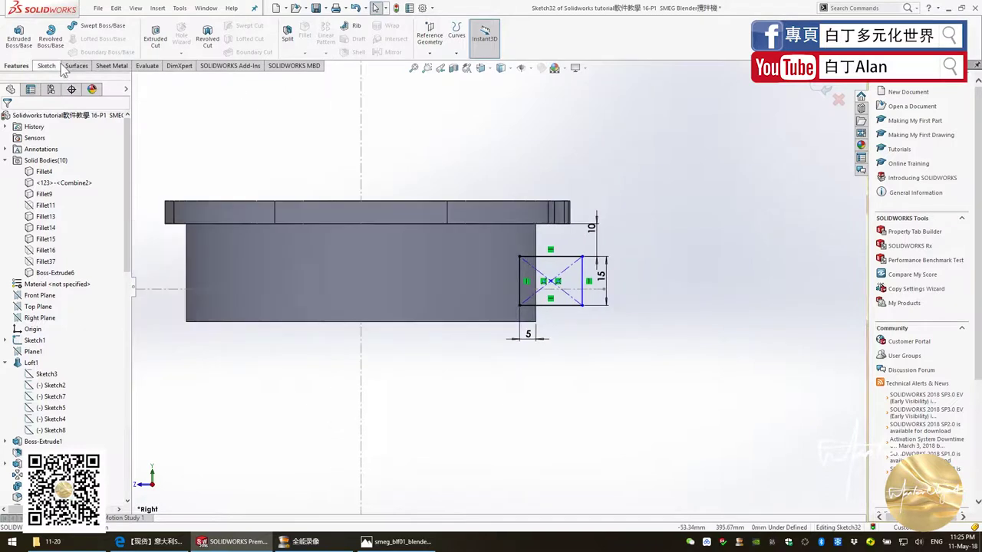
# Cut a 360° revolved groove (Cut-Revolve2) about the centerline and orbit to check it.
pyautogui.click(205, 47)
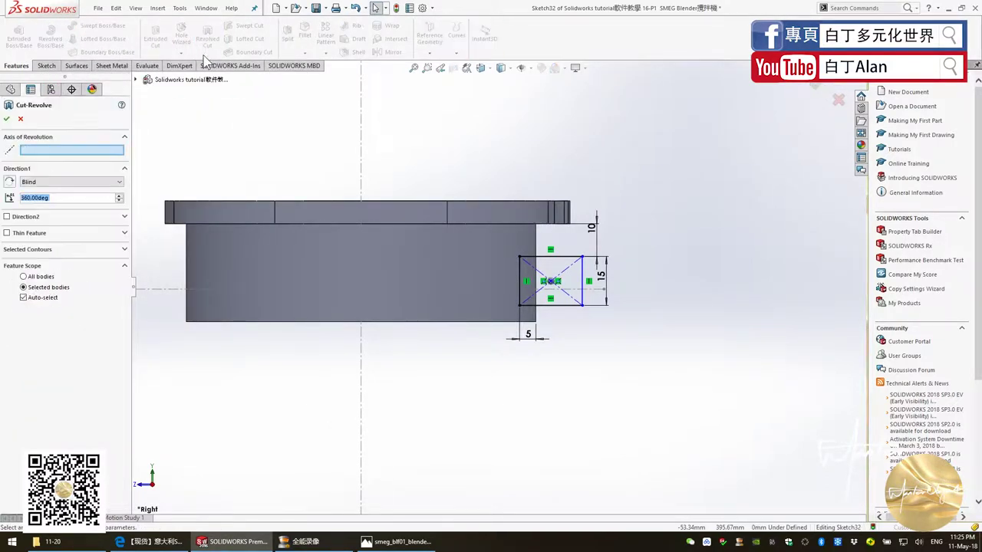
pyautogui.click(362, 154)
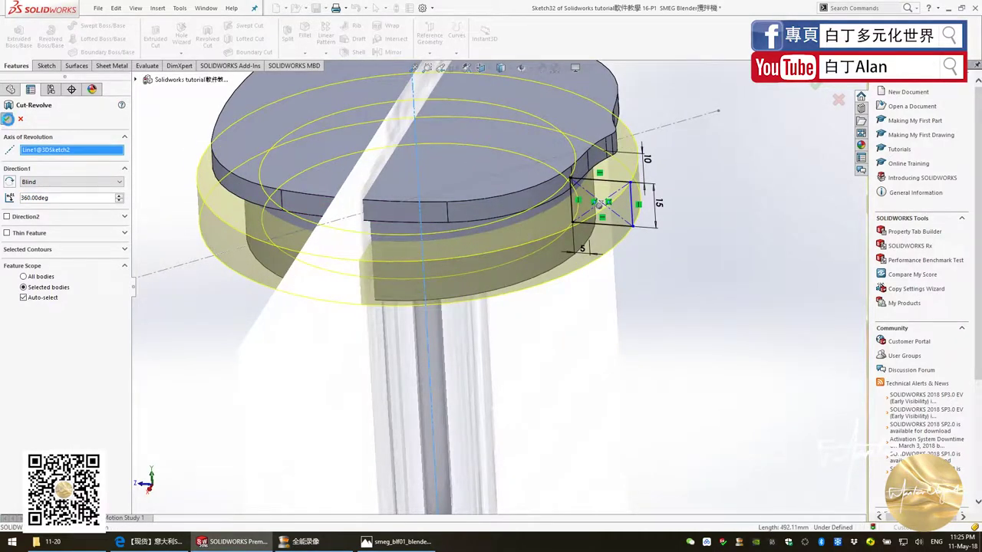
pyautogui.click(8, 120)
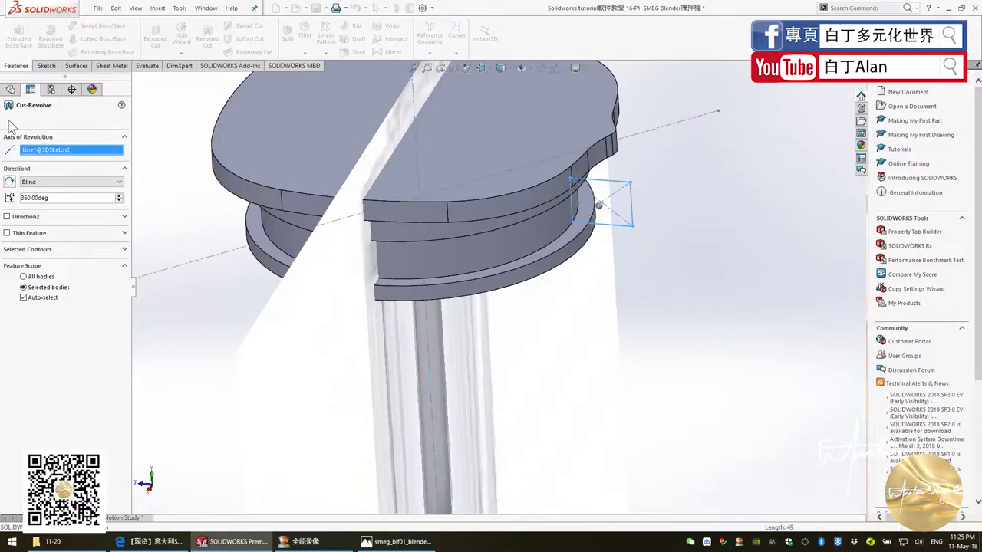
pyautogui.moveTo(230, 211)
pyautogui.mouseDown(button='middle')
pyautogui.moveTo(427, 230)
pyautogui.moveTo(576, 183)
pyautogui.mouseUp(button='middle')
pyautogui.scroll(-3, 61, 307)
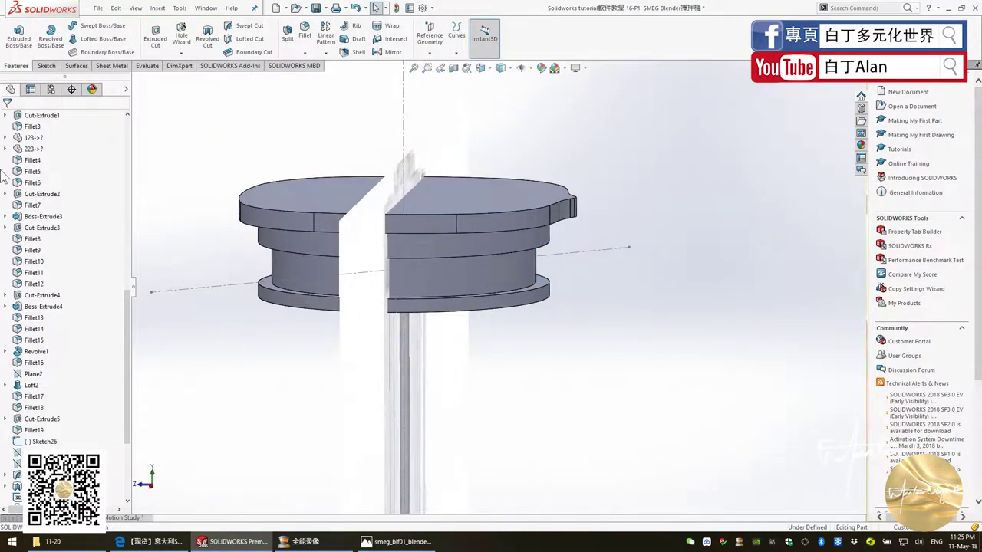
pyautogui.scroll(-3, 62, 307)
pyautogui.scroll(6, 61, 307)
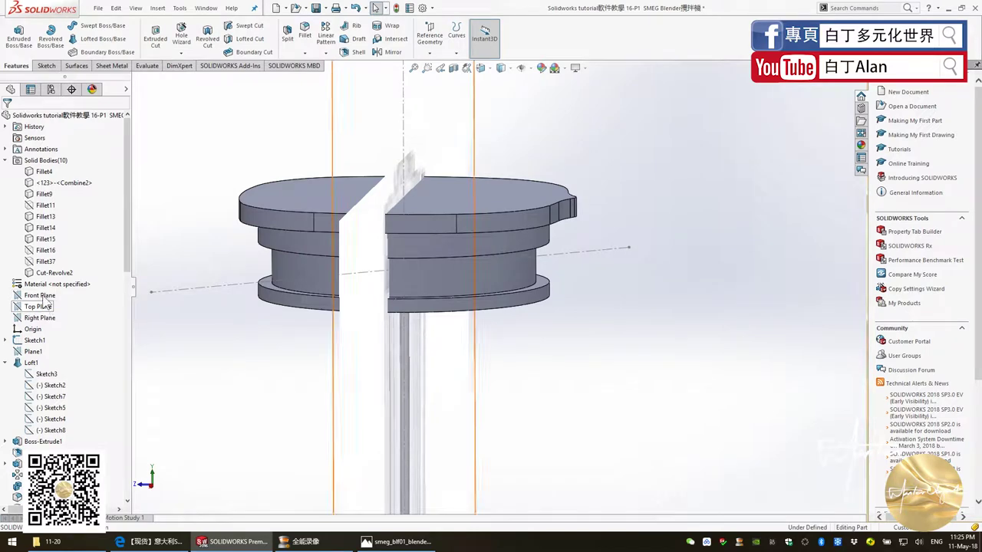
# View the Front Plane face-on and zoom in on the lid's lower step.
pyautogui.click(44, 299)
pyautogui.click(87, 281)
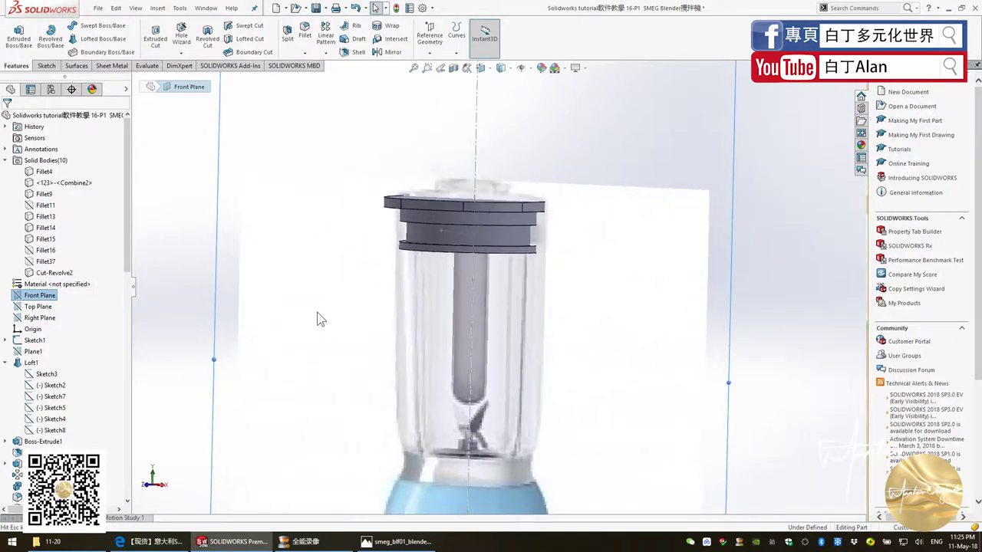
pyautogui.scroll(-4, 516, 244)
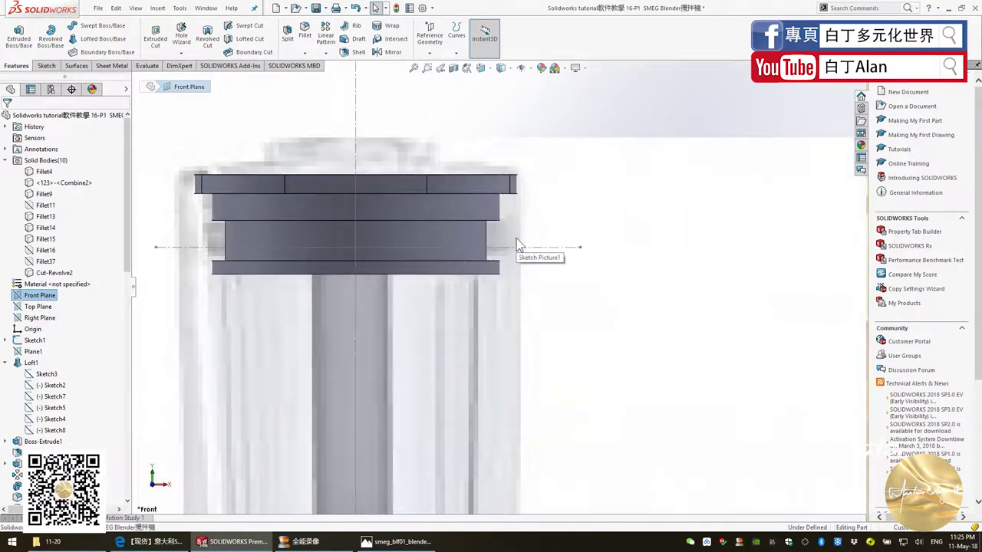
pyautogui.scroll(-3, 517, 245)
pyautogui.scroll(-3, 515, 238)
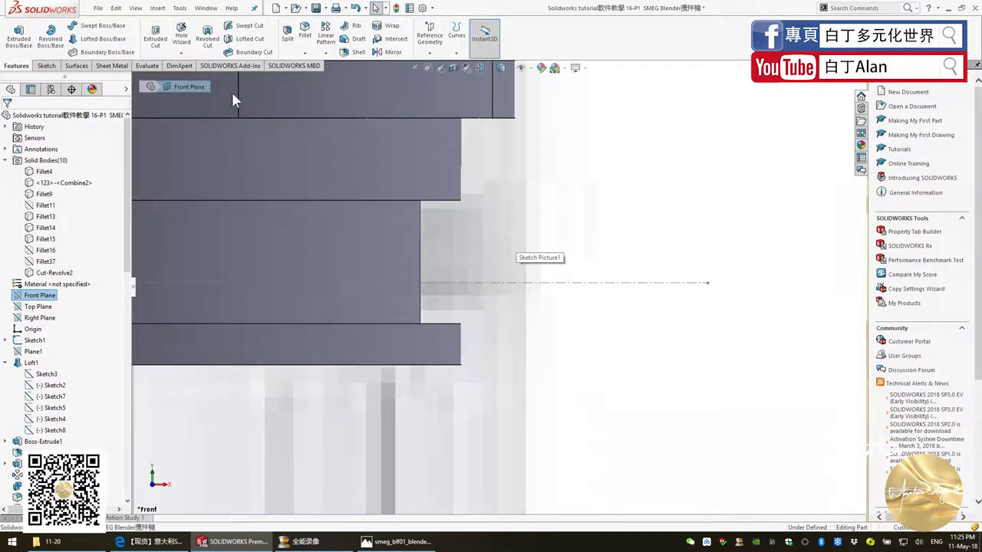
pyautogui.click(47, 66)
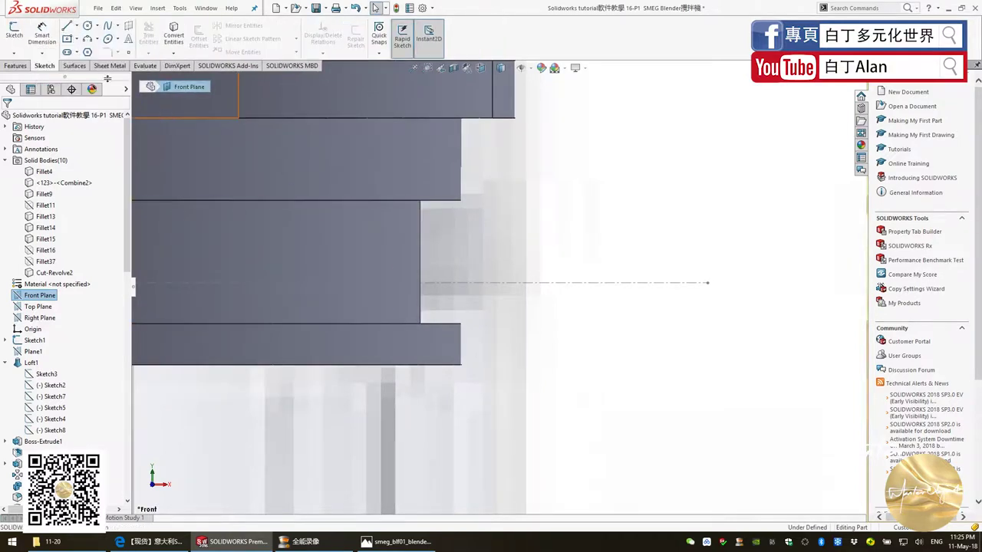
# Draw a closed eight-line C-shaped profile beside the lid's lower step.
pyautogui.click(67, 27)
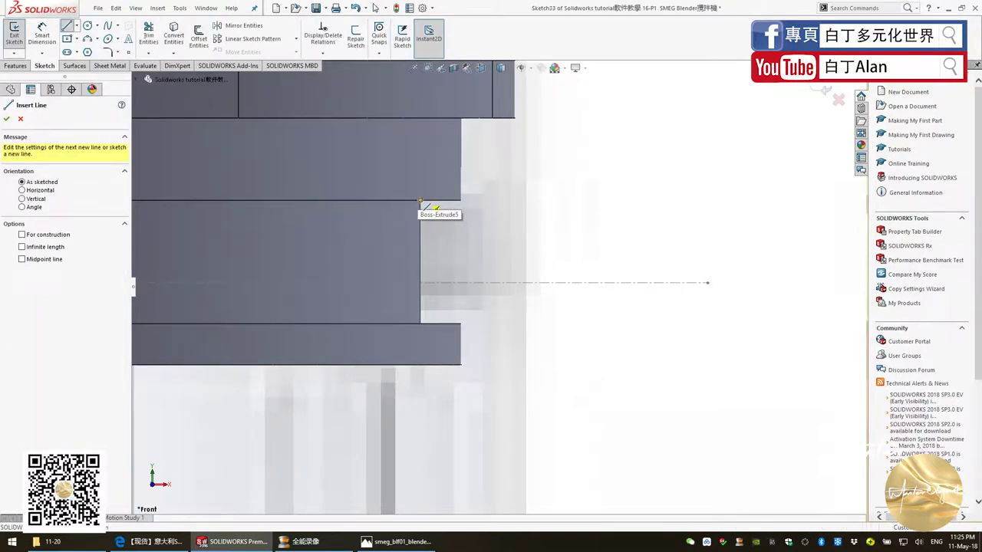
pyautogui.click(420, 201)
pyautogui.click(506, 201)
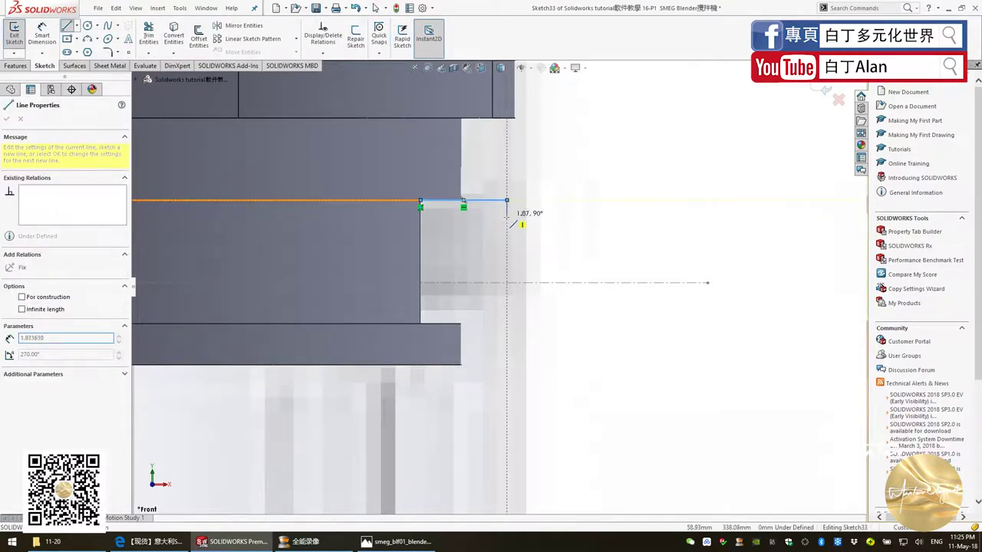
pyautogui.click(506, 224)
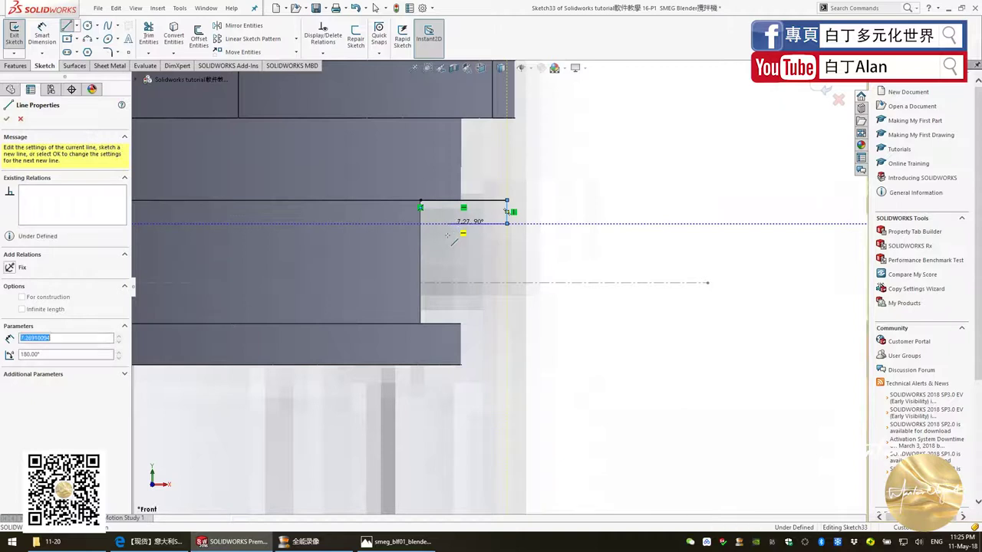
pyautogui.click(447, 223)
pyautogui.click(448, 296)
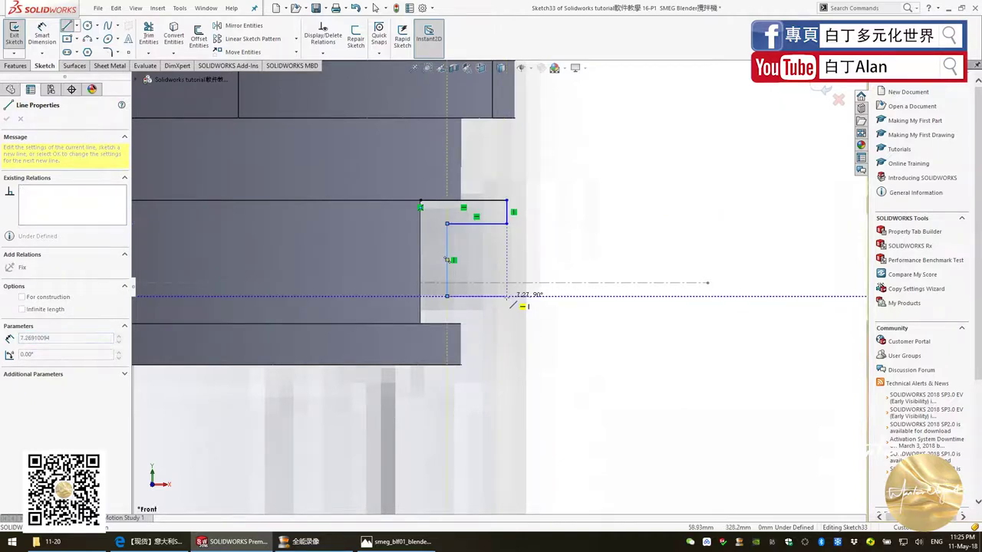
pyautogui.click(506, 296)
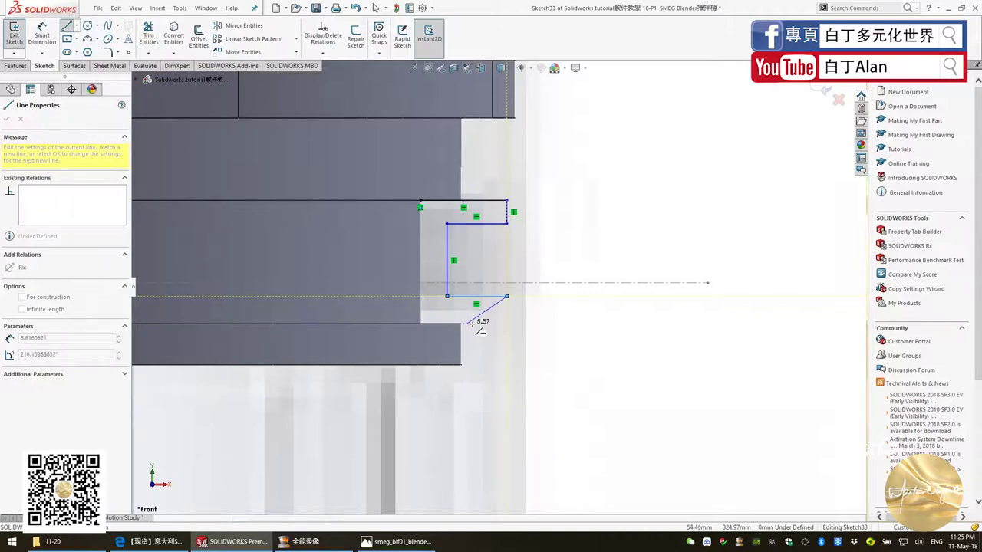
pyautogui.click(506, 323)
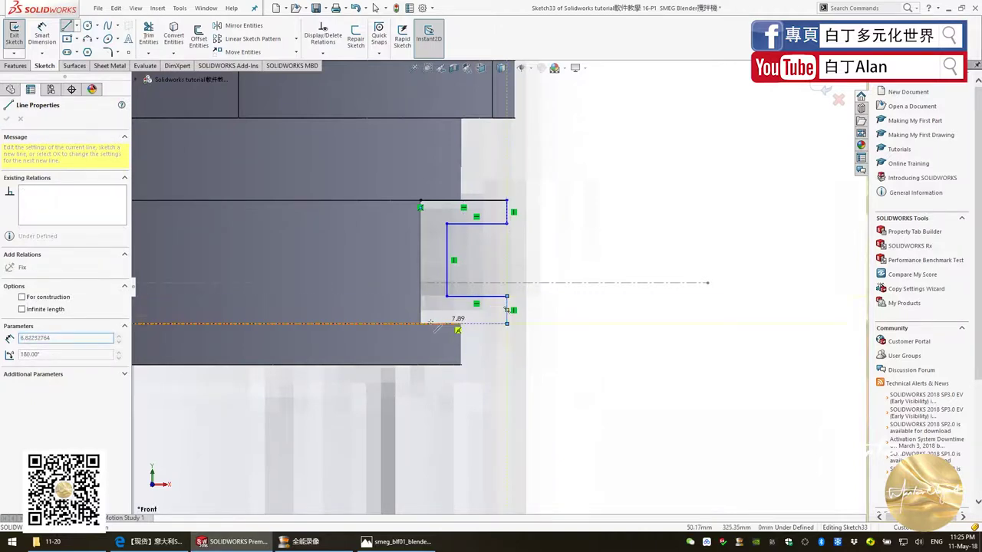
pyautogui.doubleClick(421, 323)
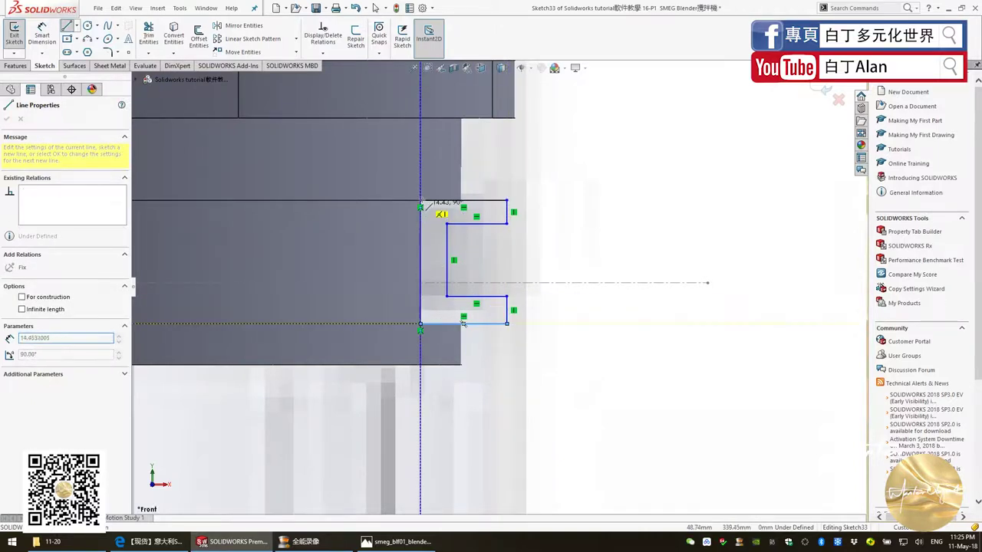
pyautogui.click(420, 206)
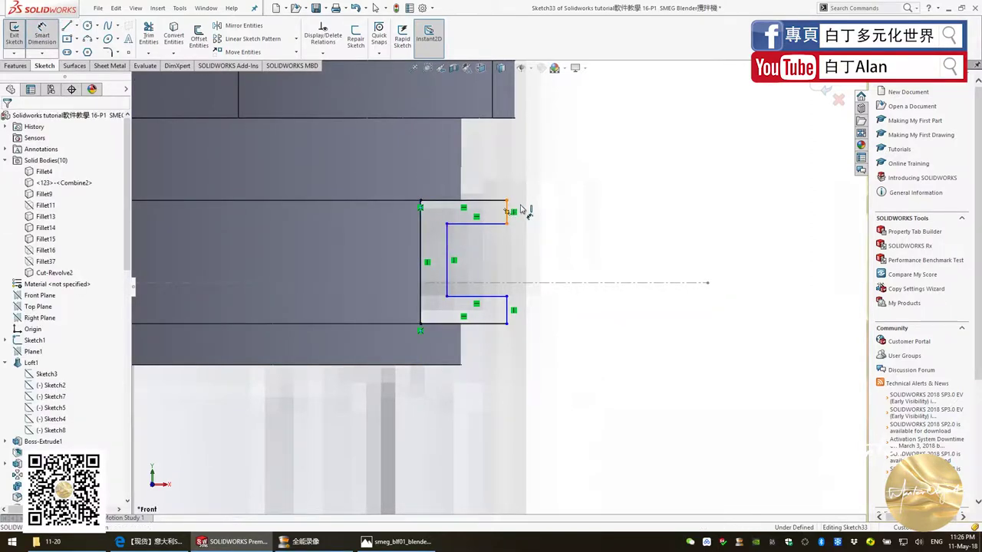
# Dimension the profile's top arm, changing its length from 5 mm to 2 mm.
pyautogui.click(522, 209)
pyautogui.click(537, 212)
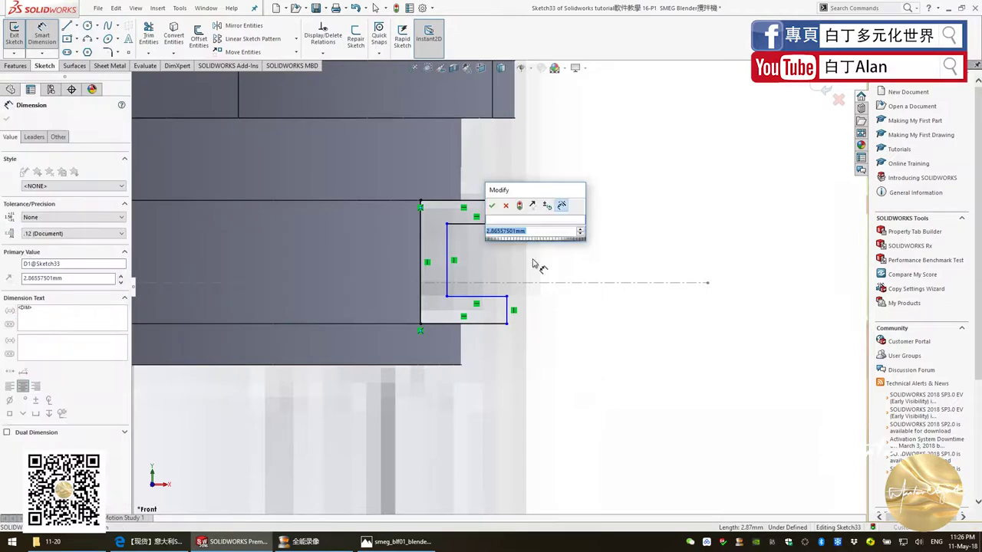
pyautogui.write('5')
pyautogui.press('Return')
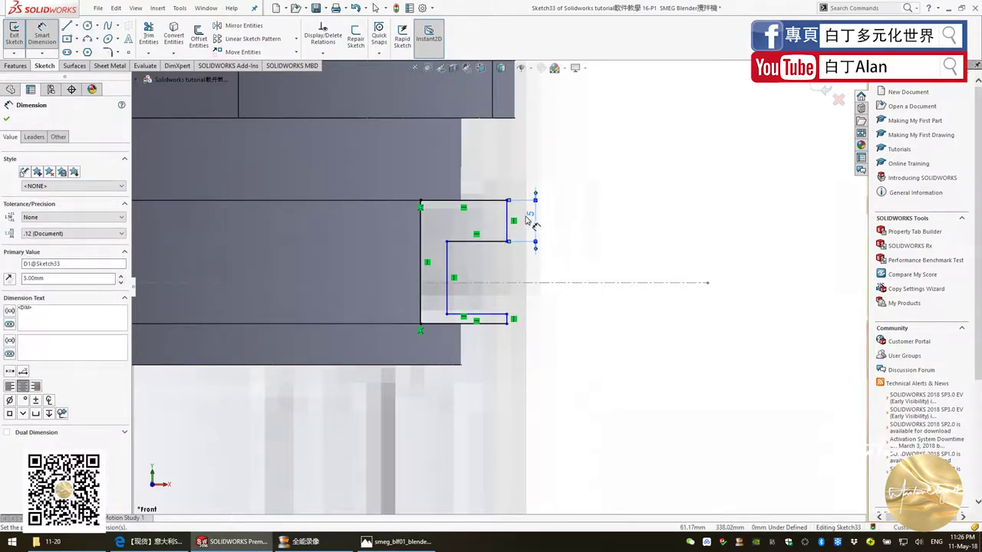
pyautogui.doubleClick(530, 214)
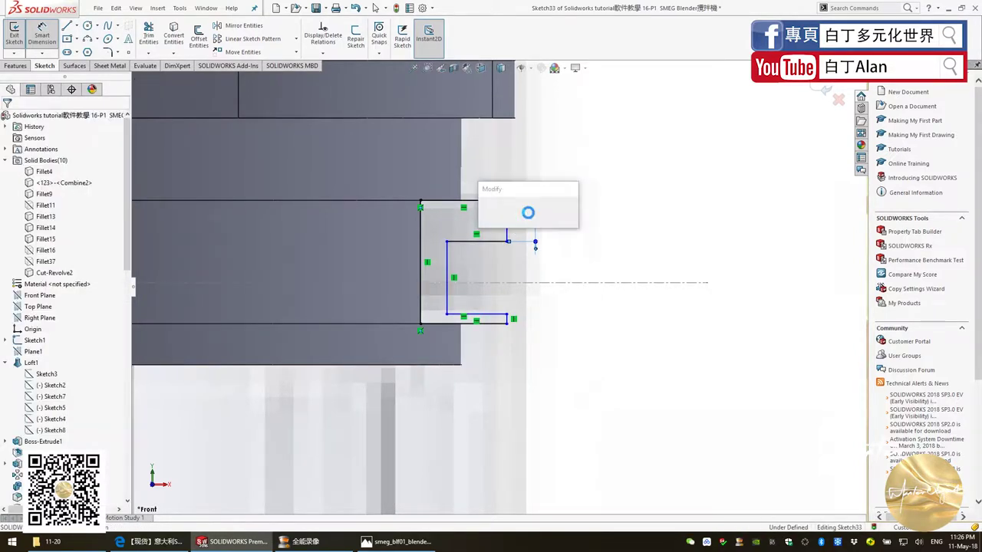
pyautogui.press('Return')
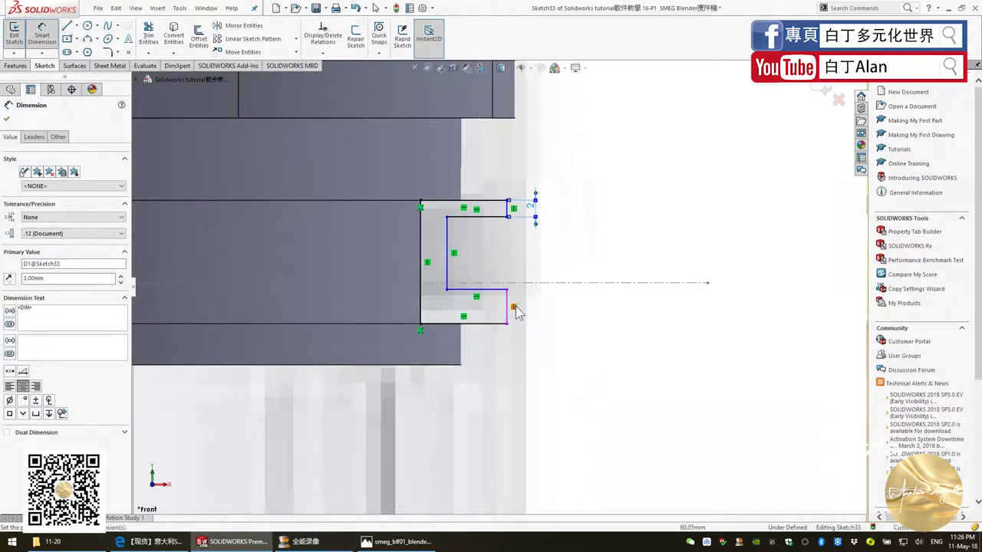
pyautogui.click(514, 306)
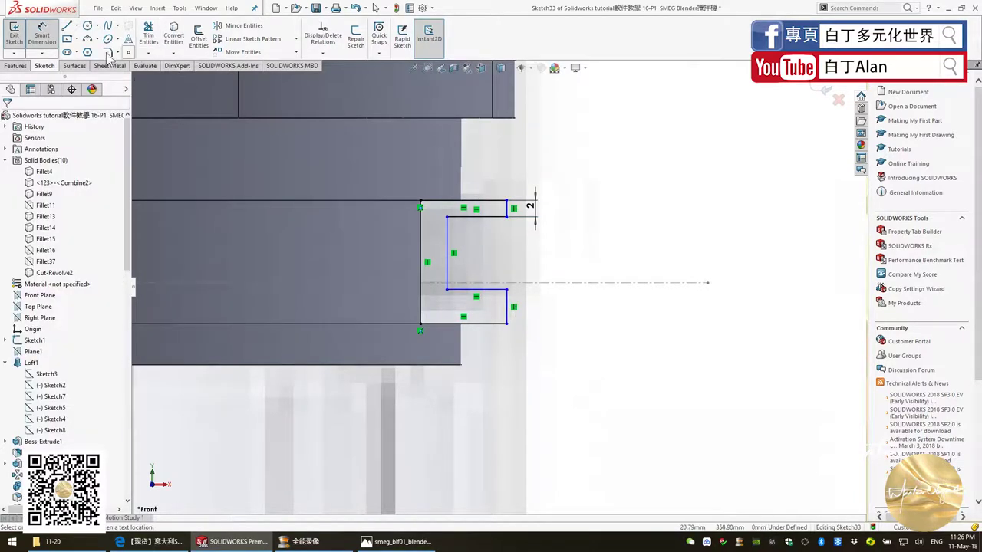
# Dimension the bottom arm at 2 mm and the wall between the vertical edges at 2 mm.
pyautogui.click(505, 299)
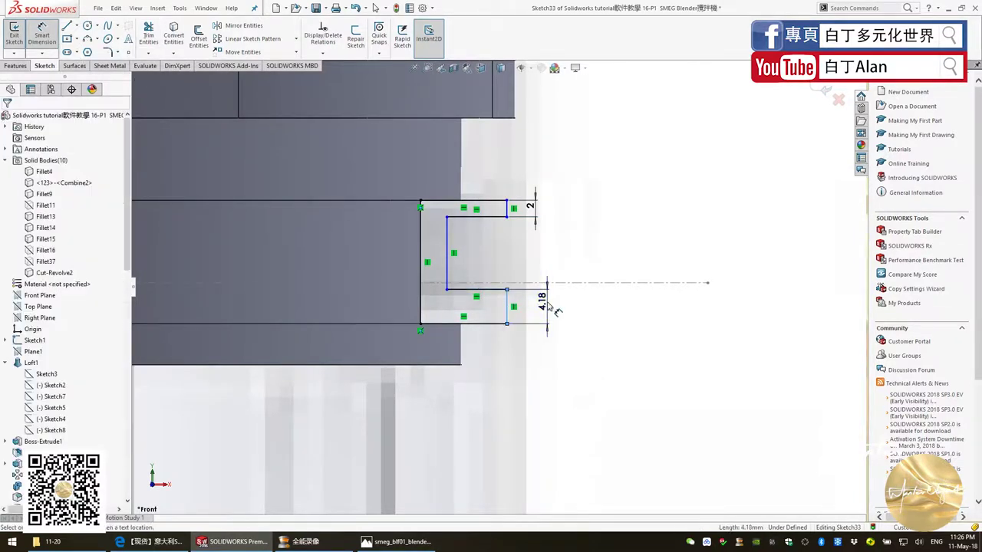
pyautogui.click(548, 304)
pyautogui.write('2.00mm')
pyautogui.press('Return')
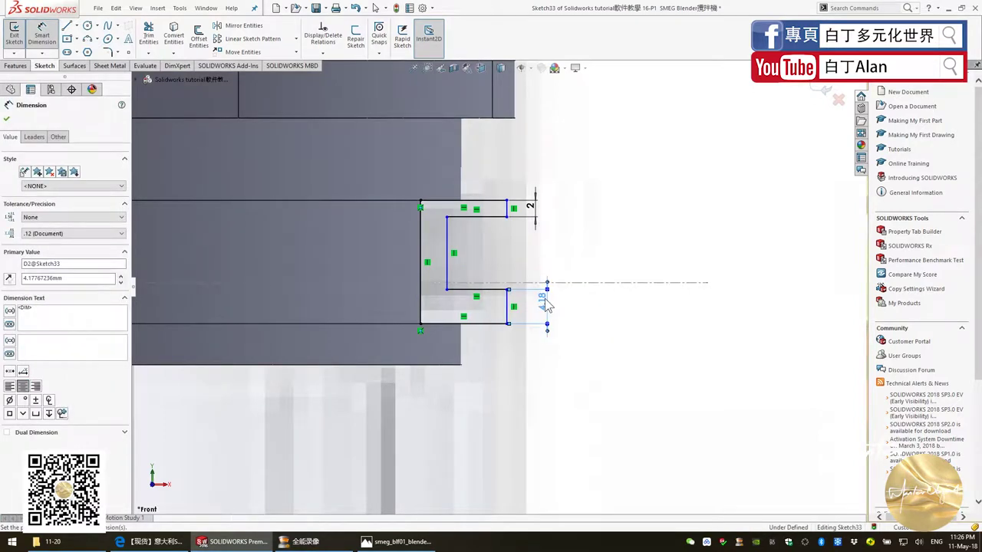
pyautogui.click(423, 235)
pyautogui.click(422, 233)
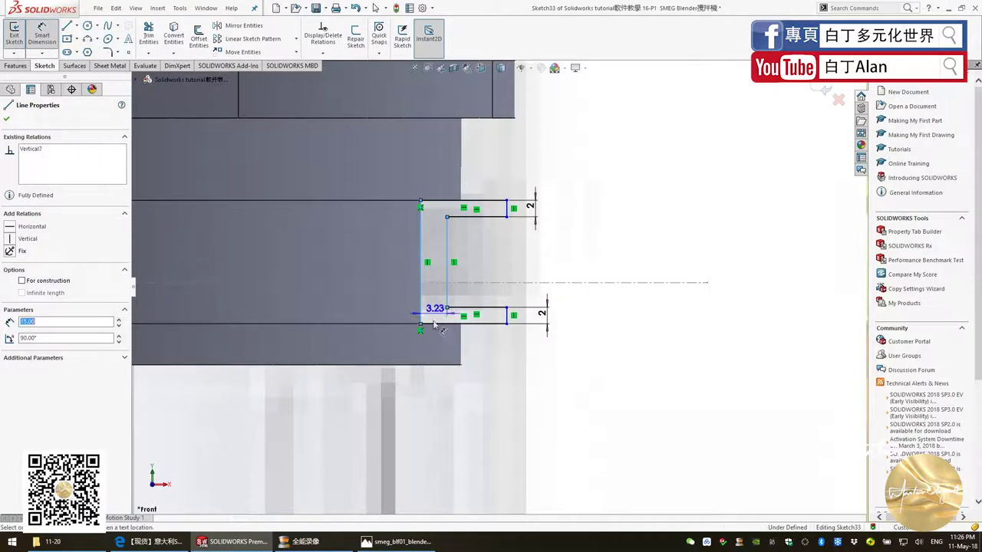
pyautogui.click(433, 360)
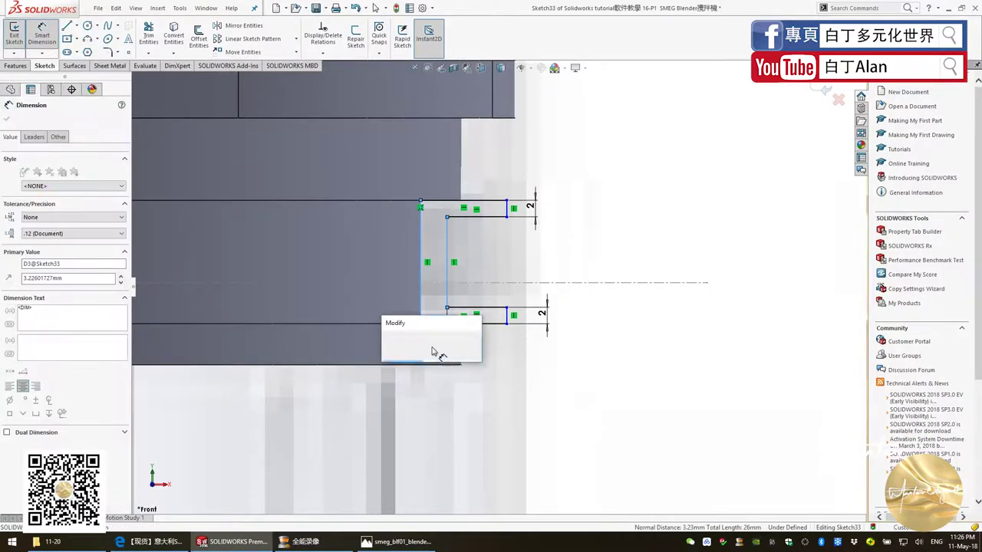
pyautogui.write('2')
pyautogui.press('Return')
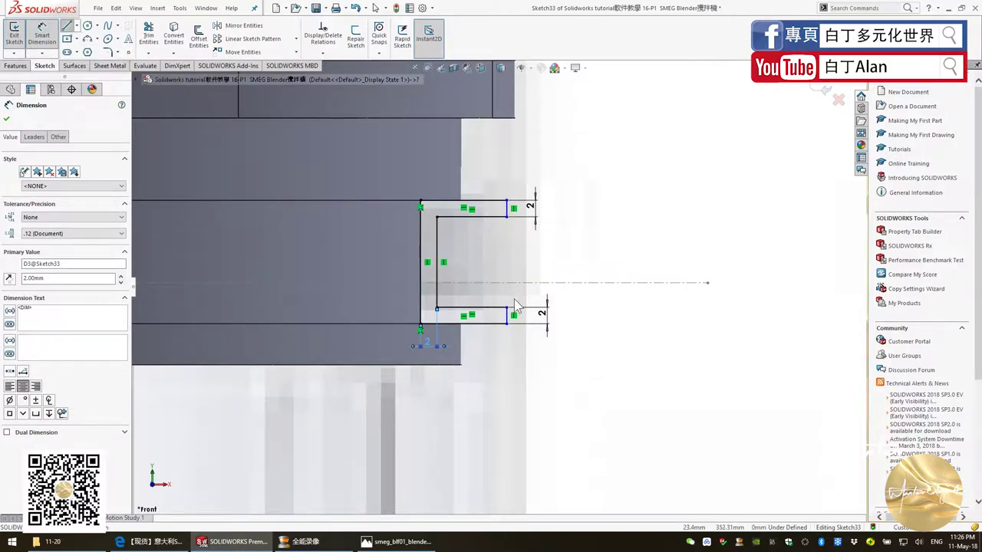
# Draw a middle rib rectangle off the inner wall and dimension its height at 2 mm.
pyautogui.click(438, 249)
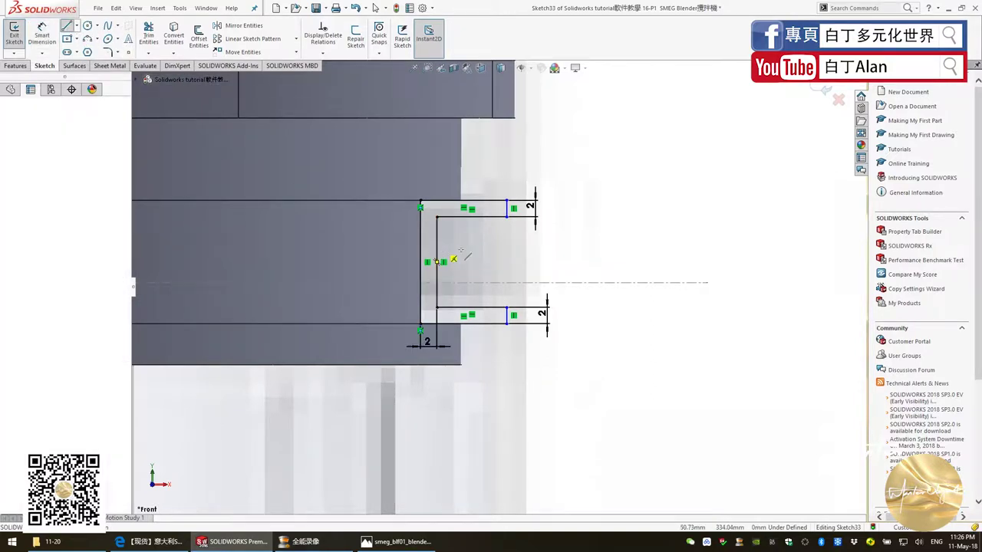
pyautogui.click(507, 250)
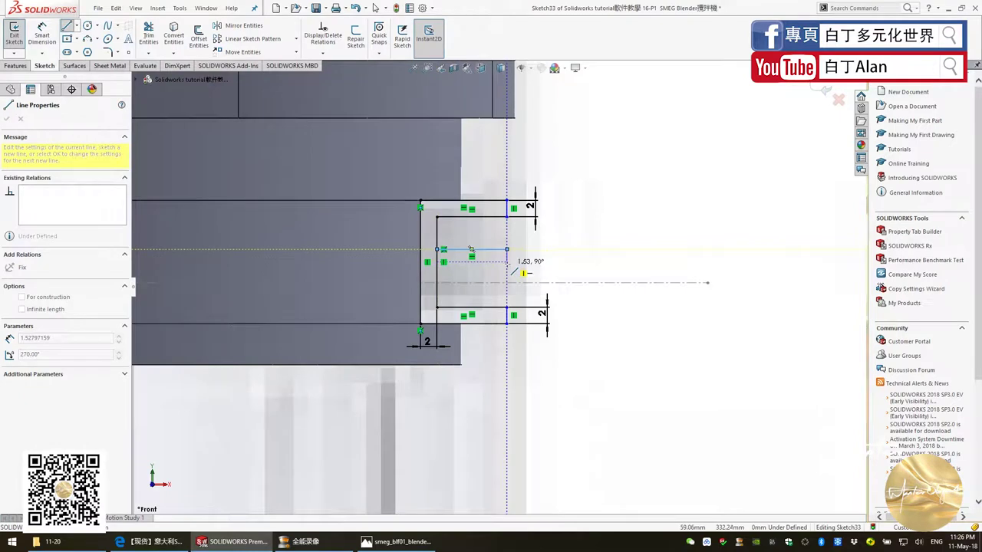
pyautogui.click(506, 262)
pyautogui.click(438, 262)
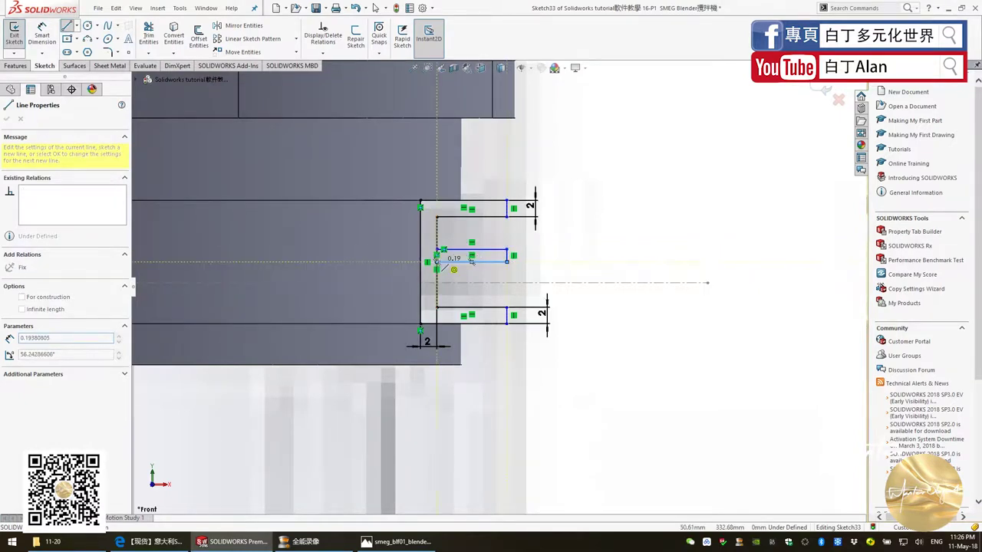
pyautogui.click(43, 37)
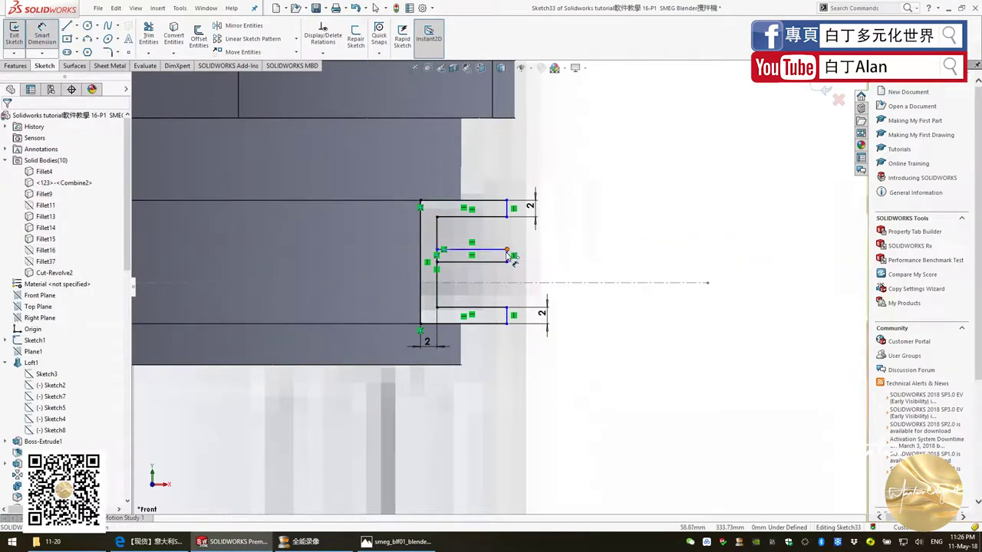
pyautogui.click(508, 256)
pyautogui.click(535, 255)
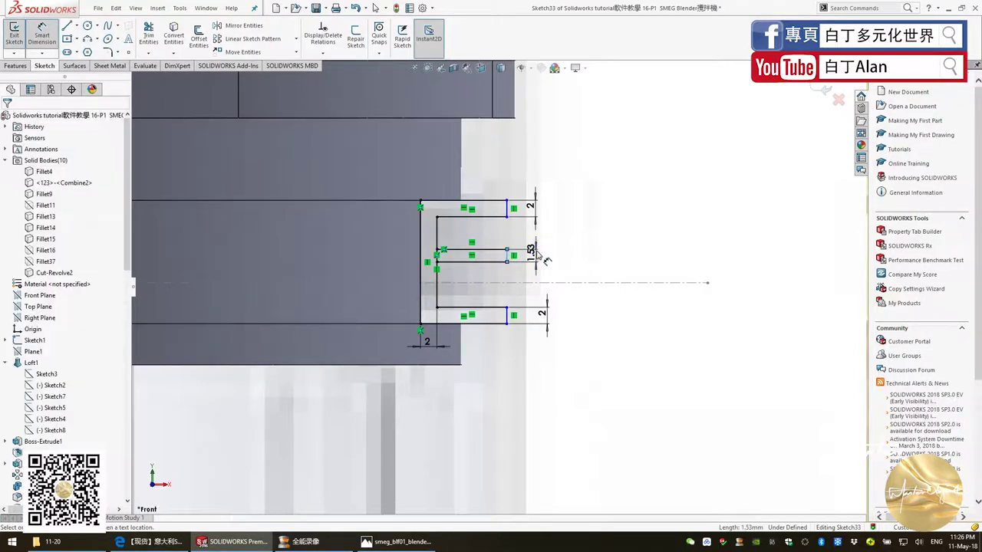
pyautogui.write('2')
pyautogui.press('Return')
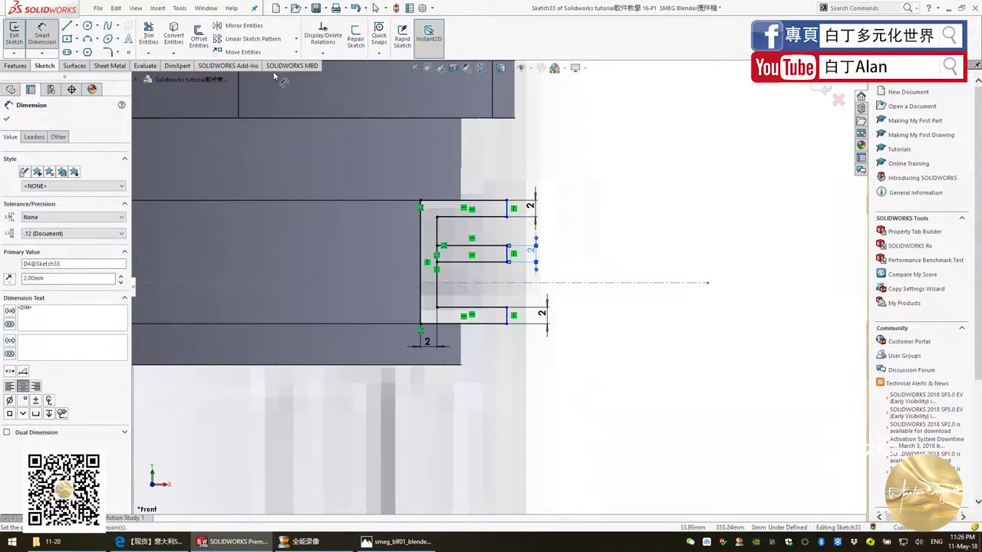
# Trim the leftover wall segment and set the rib spacing to 4.50 mm.
pyautogui.click(148, 35)
pyautogui.scroll(-2, 445, 270)
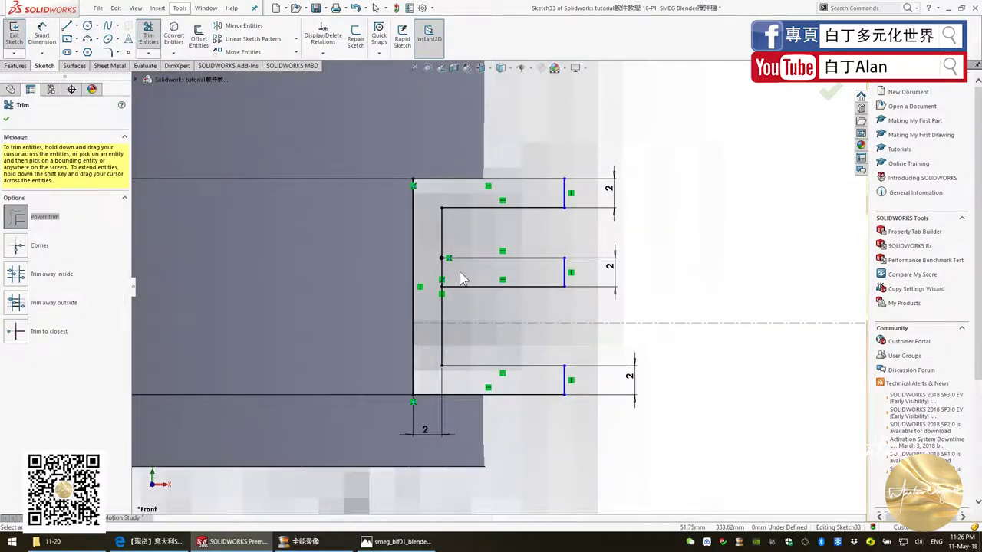
pyautogui.click(434, 268)
pyautogui.press('Escape')
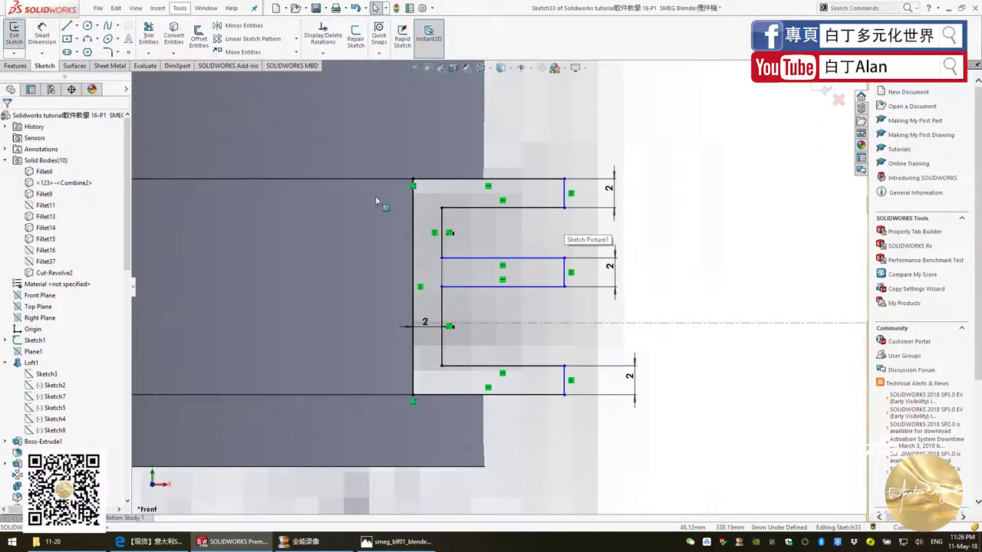
pyautogui.click(46, 37)
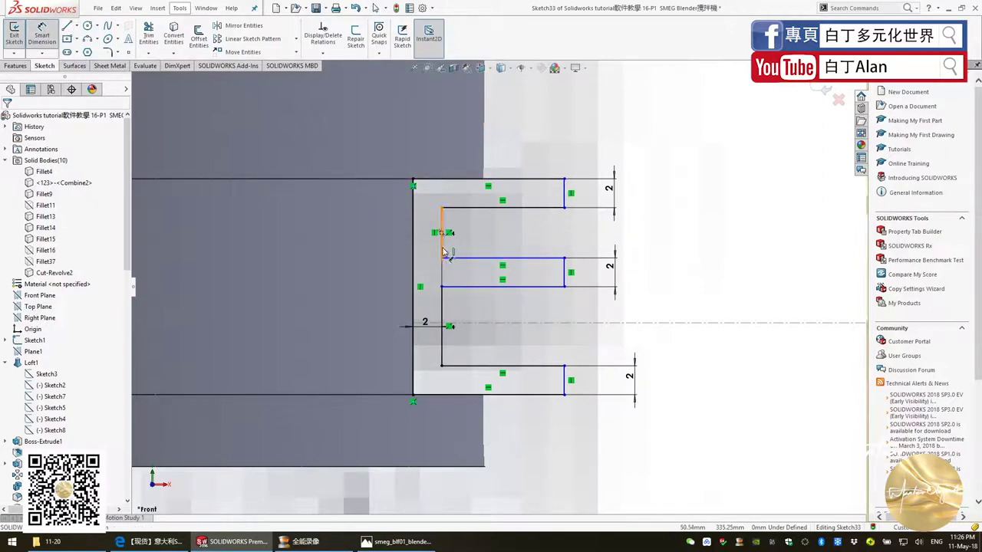
pyautogui.click(443, 252)
pyautogui.click(645, 242)
pyautogui.write('4.5')
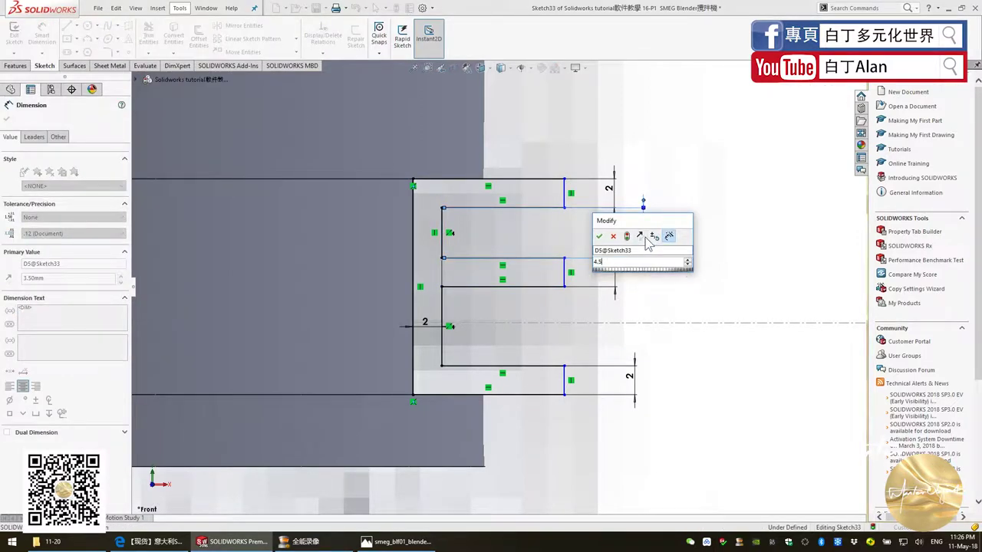
pyautogui.press('Return')
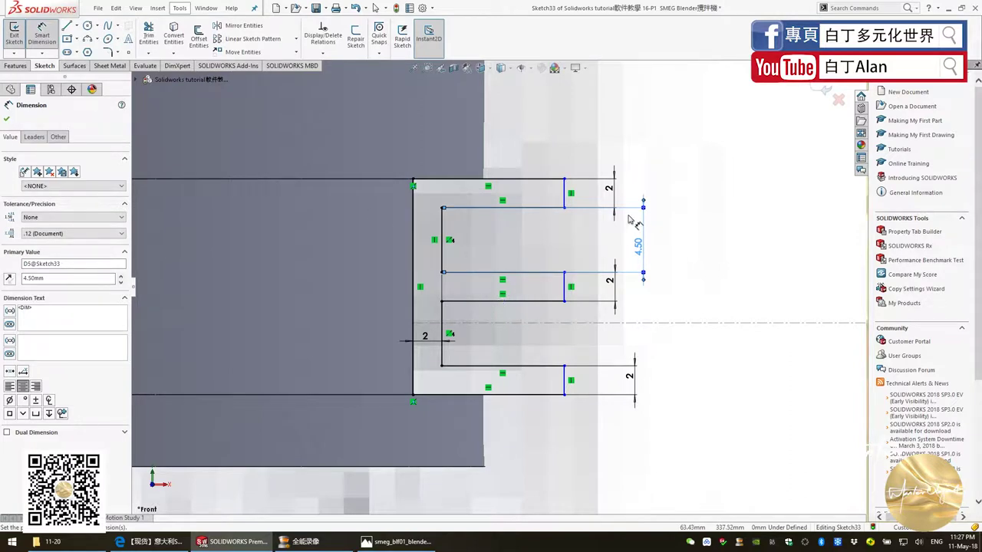
pyautogui.click(7, 120)
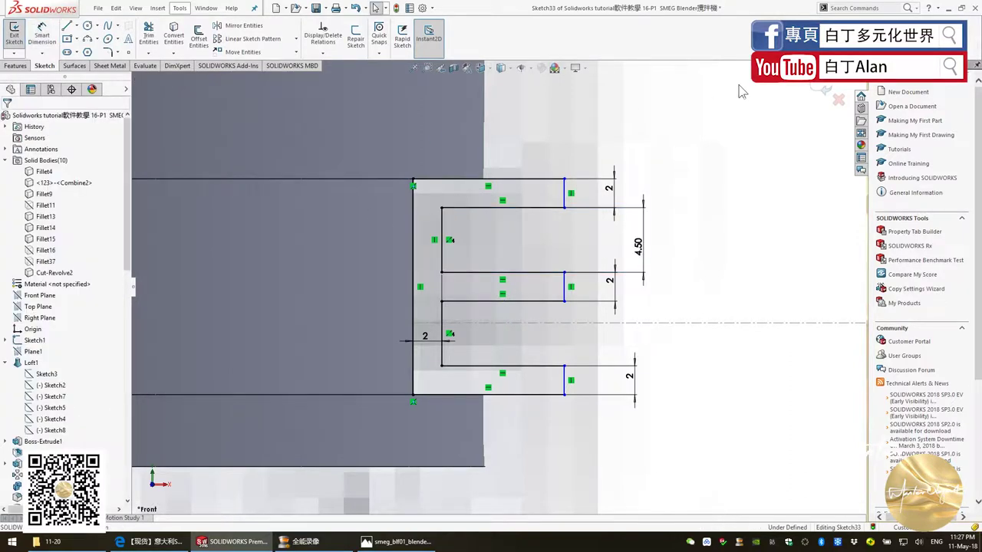
# Start a revolve from the sketch, then cancel it to keep editing.
pyautogui.click(15, 66)
pyautogui.click(51, 37)
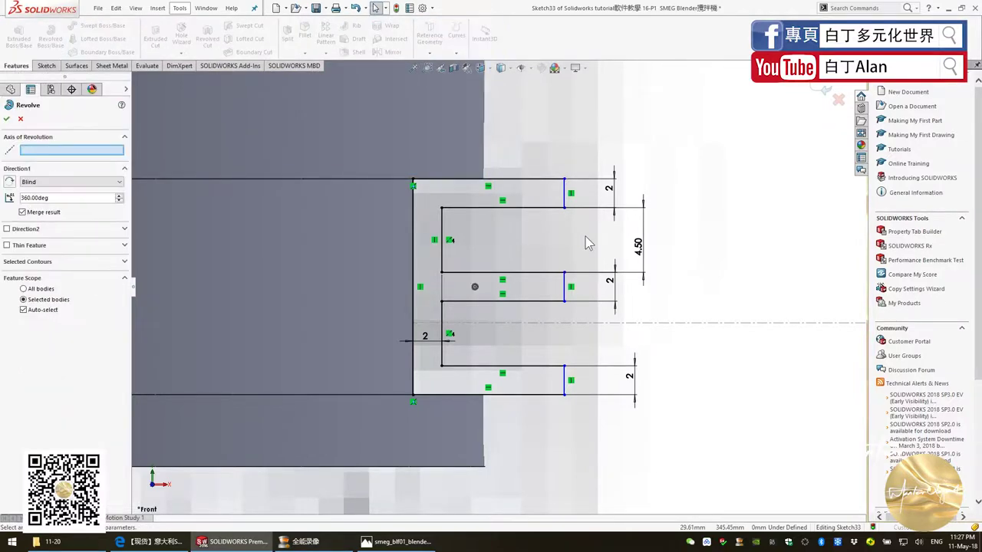
pyautogui.scroll(-3, 518, 284)
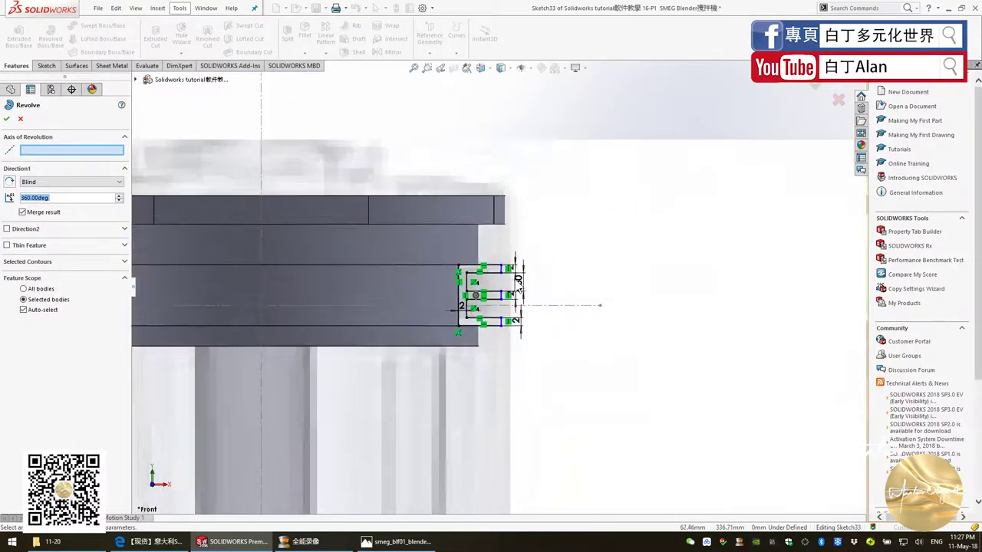
pyautogui.scroll(-2, 507, 286)
pyautogui.click(48, 39)
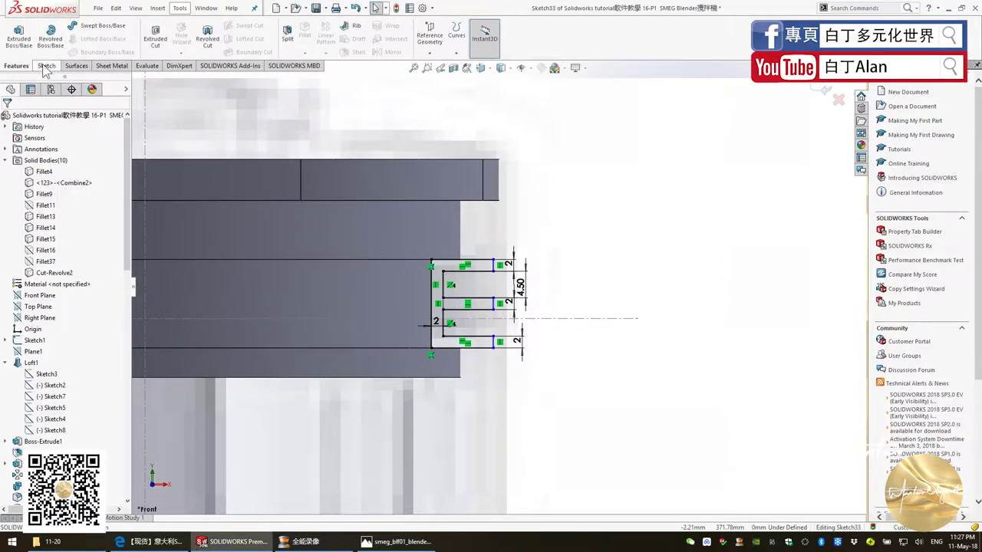
# Dimension the top rib line at 5 mm.
pyautogui.click(46, 66)
pyautogui.scroll(-2, 485, 265)
pyautogui.scroll(-1, 485, 263)
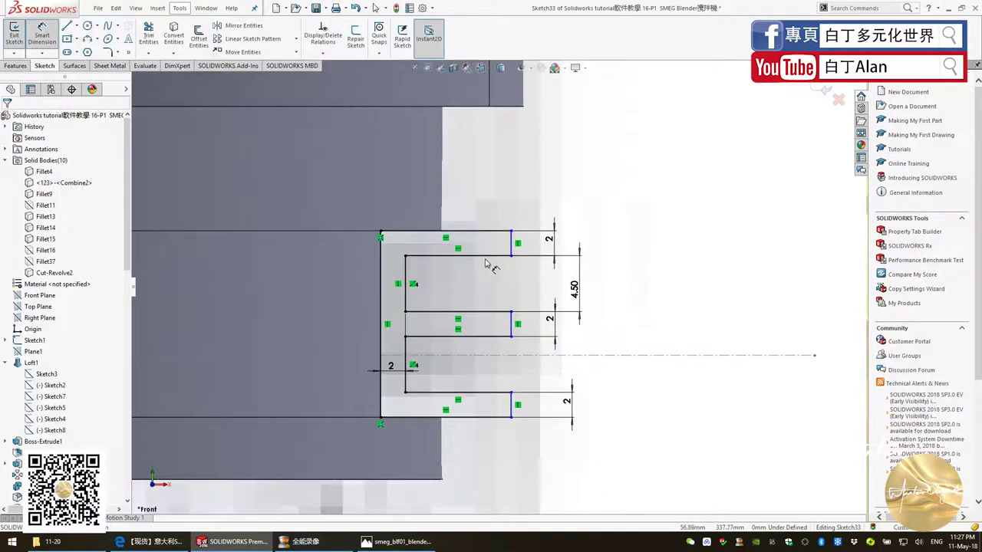
pyautogui.click(491, 257)
pyautogui.click(487, 287)
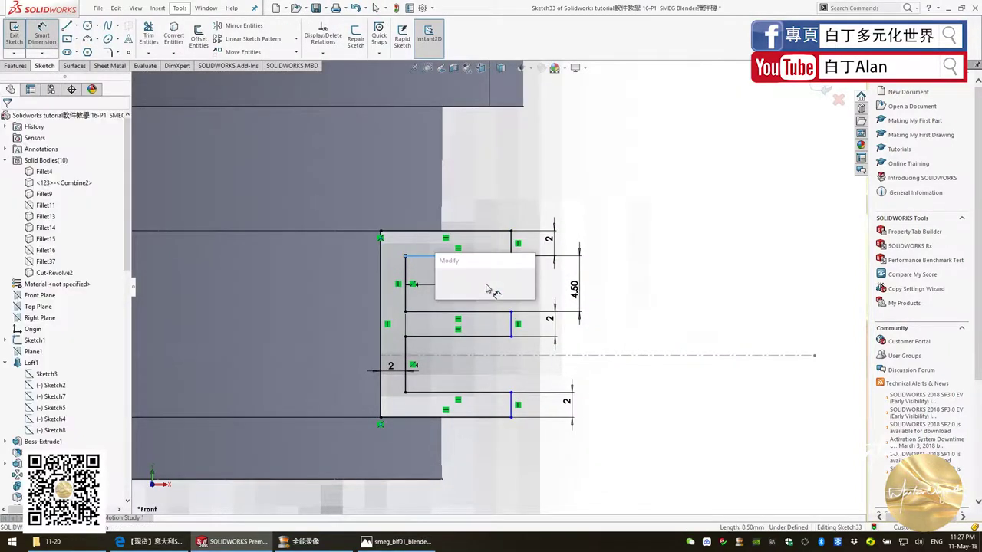
pyautogui.write('5')
pyautogui.press('Return')
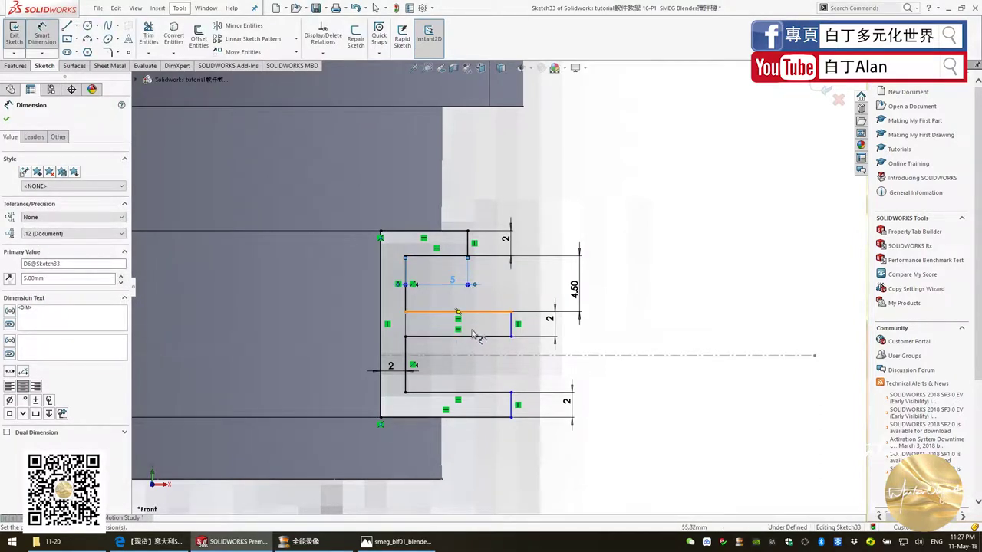
pyautogui.click(467, 337)
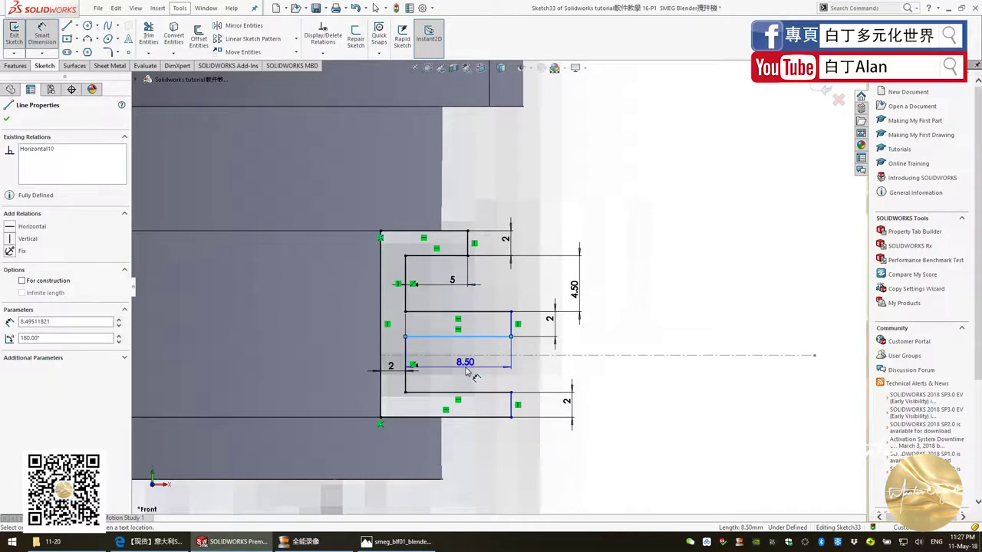
pyautogui.press('Escape')
# Add an Equal relation to the four rib lines to fully define Sketch33.
pyautogui.click(435, 256)
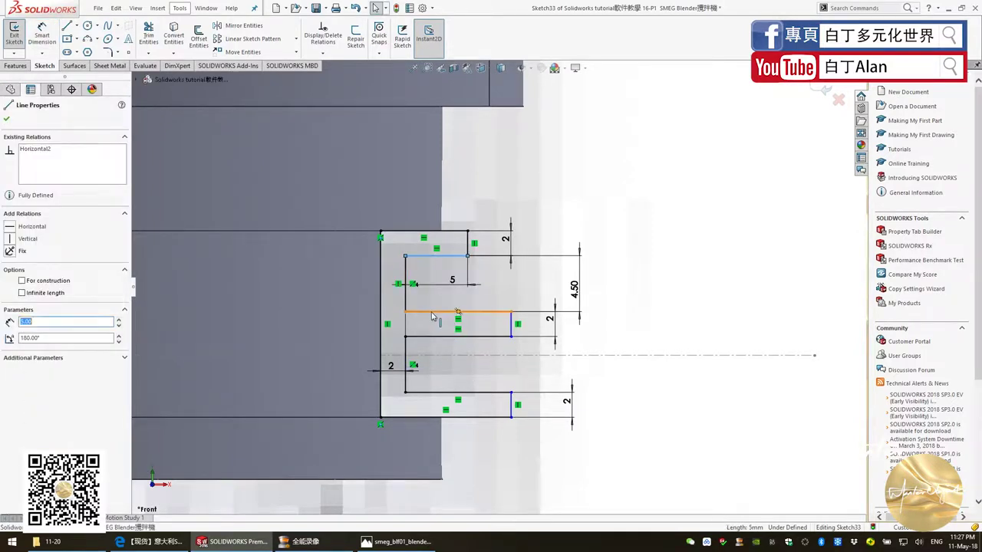
pyautogui.keyDown('ctrl'); pyautogui.click(434, 311); pyautogui.keyUp('ctrl')
pyautogui.keyDown('ctrl'); pyautogui.click(423, 337); pyautogui.keyUp('ctrl')
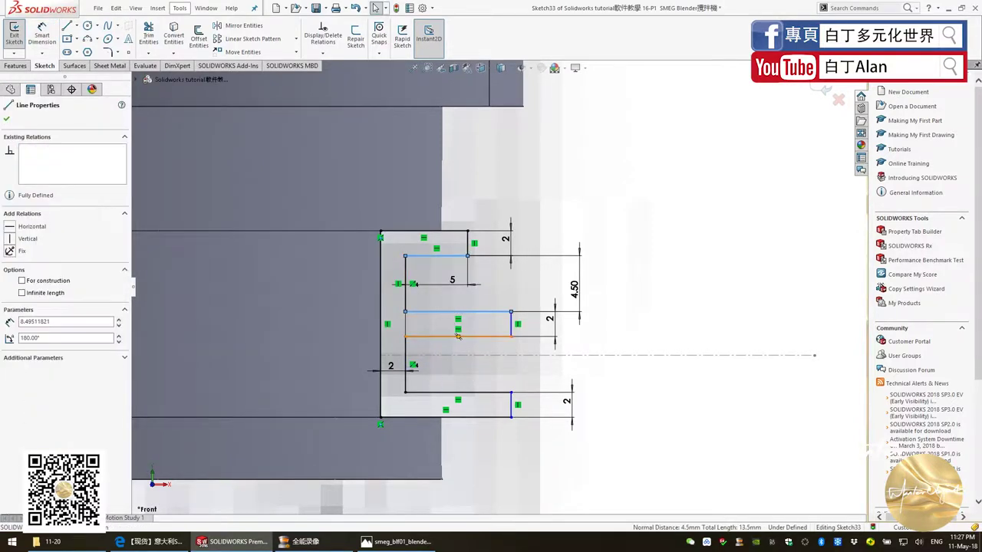
pyautogui.keyDown('ctrl'); pyautogui.click(432, 398); pyautogui.keyUp('ctrl')
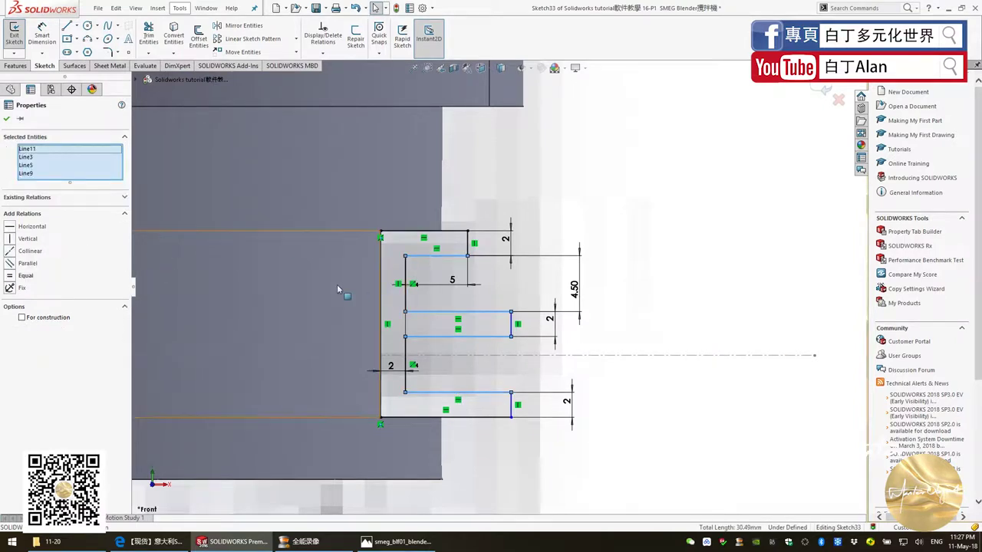
pyautogui.click(10, 277)
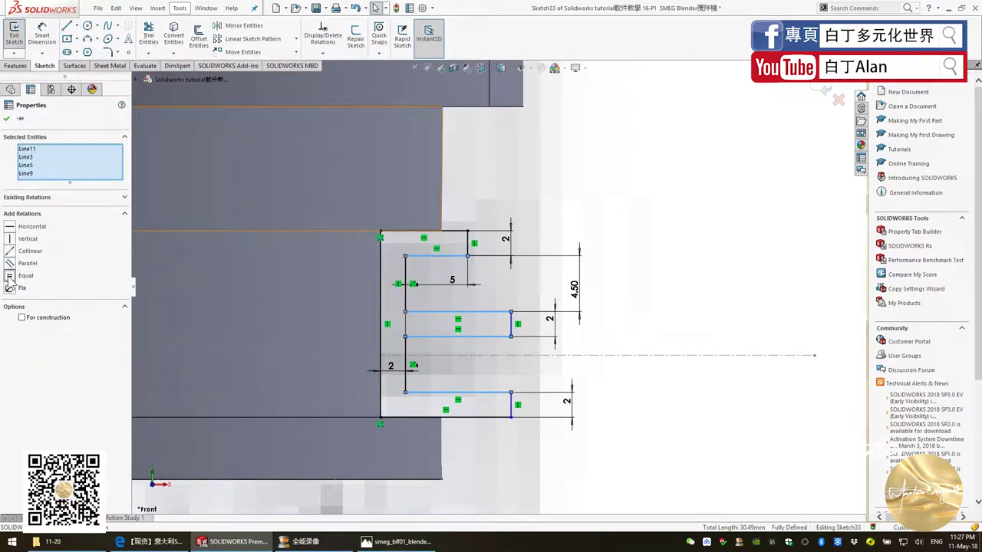
pyautogui.click(533, 373)
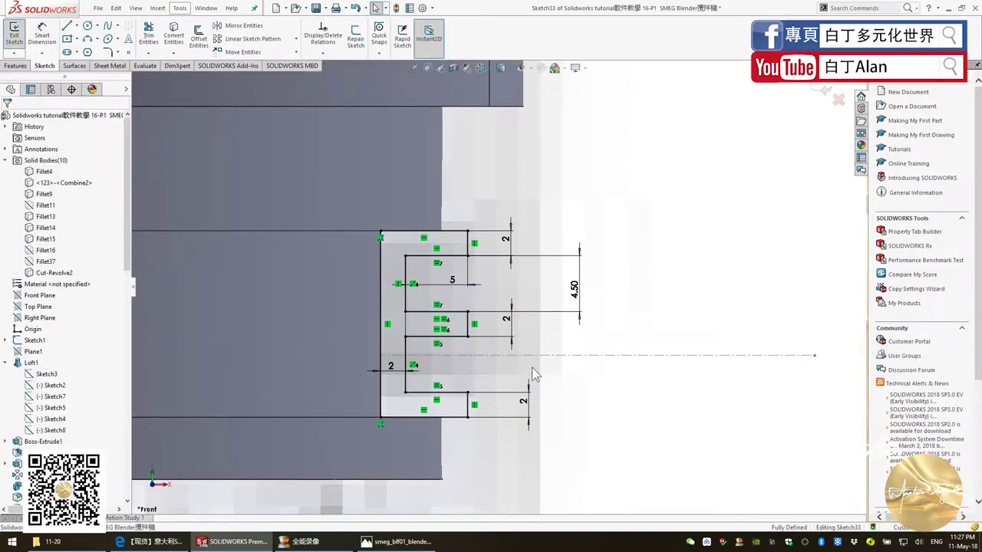
pyautogui.click(15, 65)
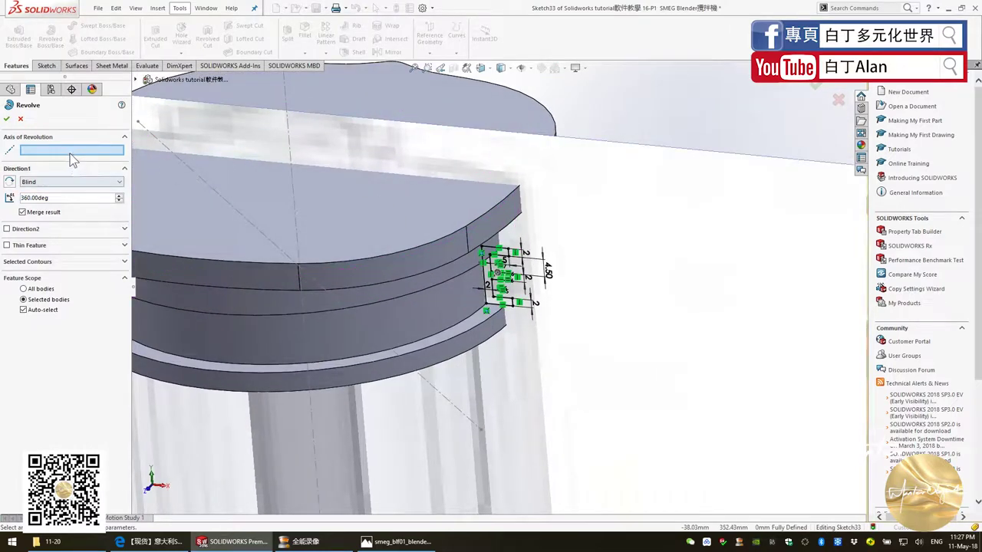
# Revolve the rib sketch 360° about the centreline as an unmerged body, Revolve2.
pyautogui.click(291, 119)
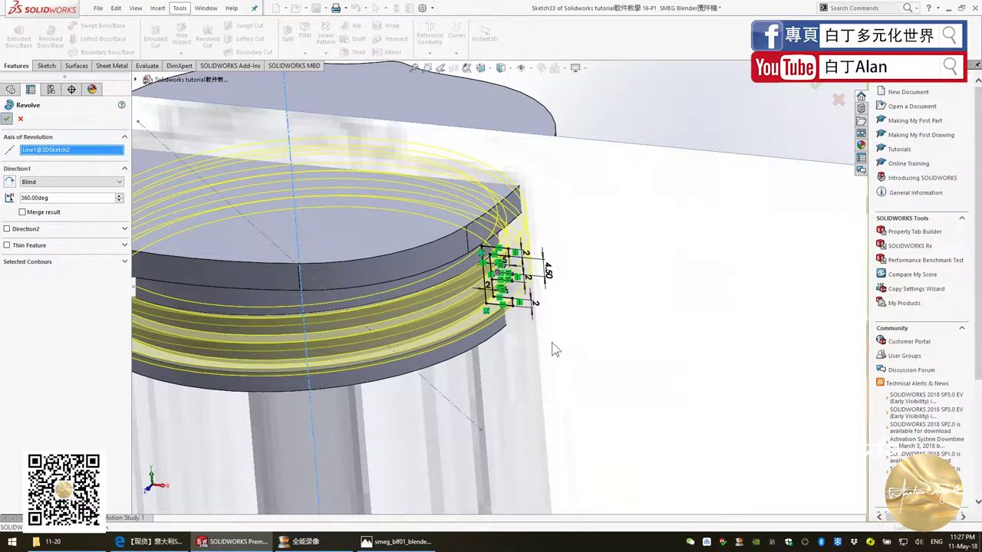
pyautogui.press('Return')
pyautogui.moveTo(580, 325); pyautogui.dragTo(521, 282, button='middle')
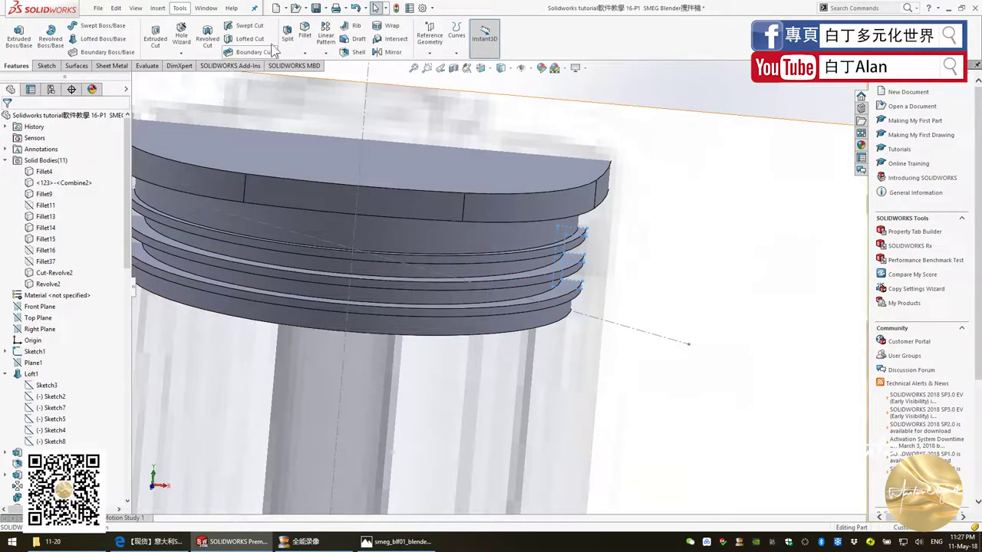
# Apply a 0.20 mm fillet to the five groove faces between the rib rings.
pyautogui.click(303, 33)
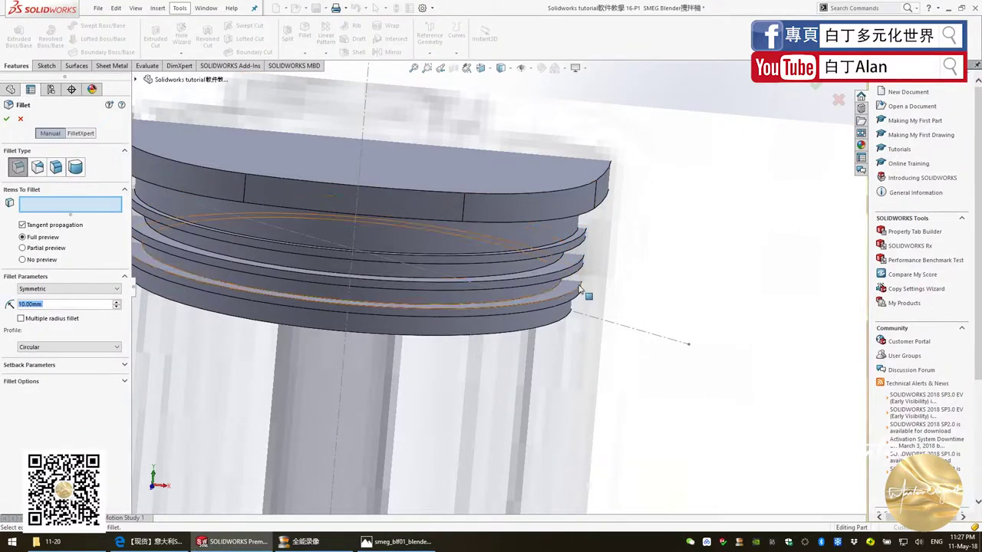
pyautogui.write('0.2')
pyautogui.click(582, 244)
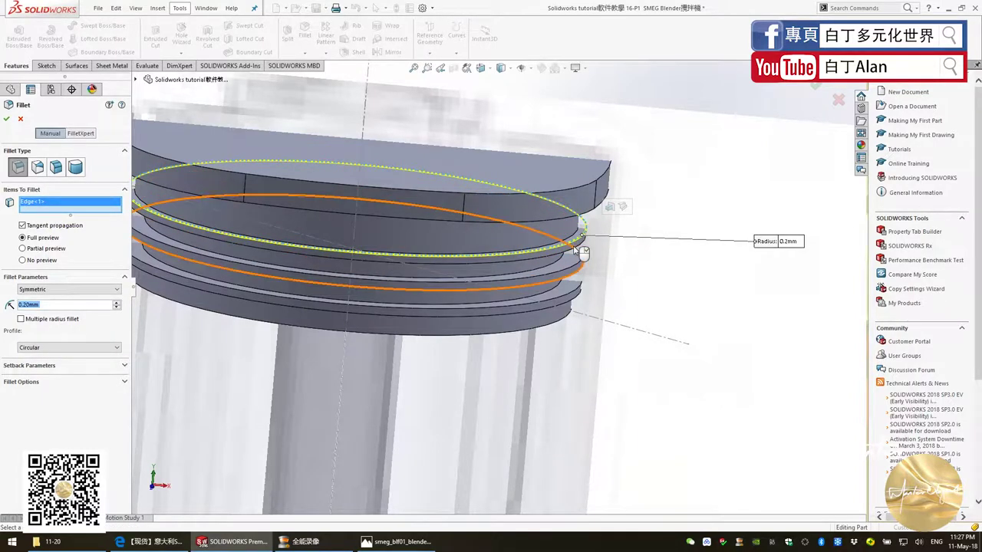
pyautogui.click(574, 244)
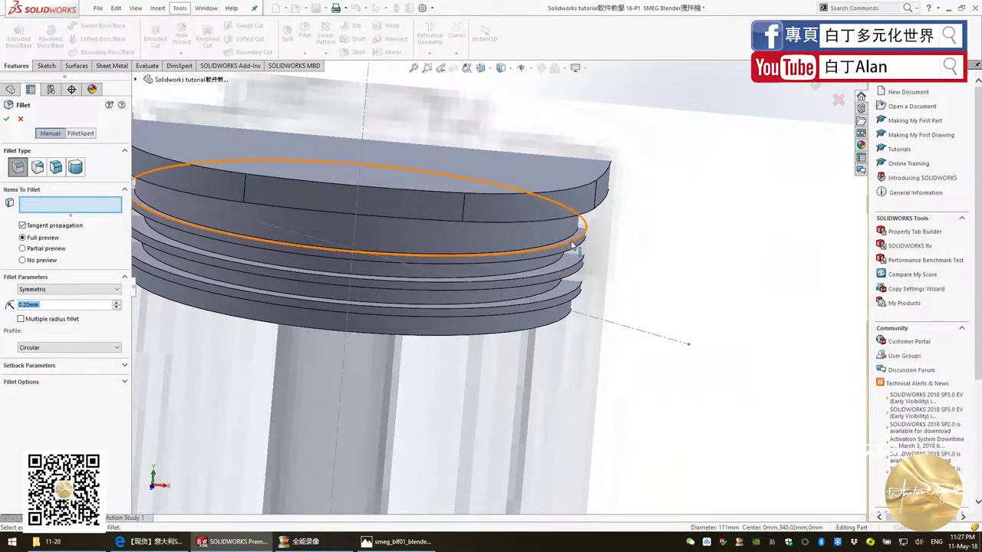
pyautogui.scroll(-2, 571, 247)
pyautogui.click(561, 259)
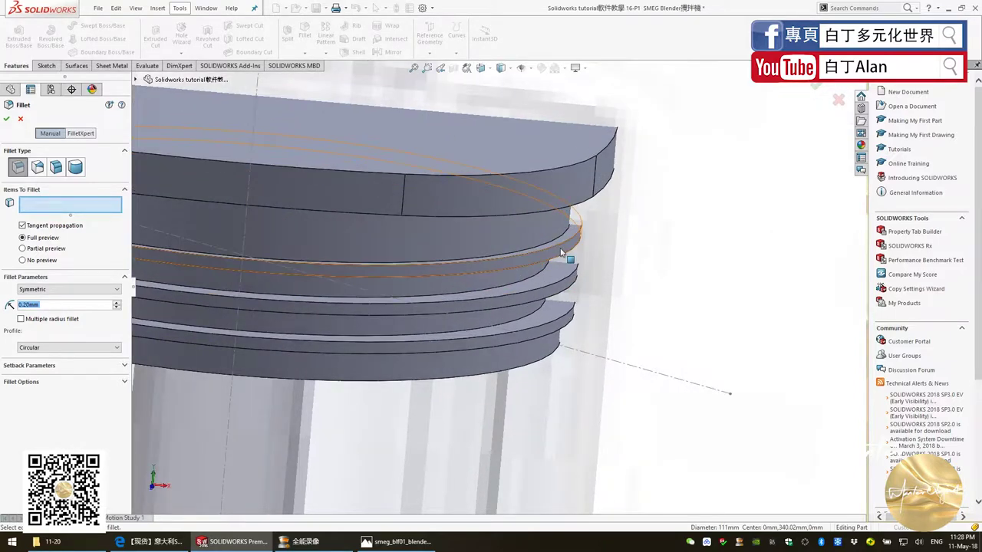
pyautogui.click(531, 290)
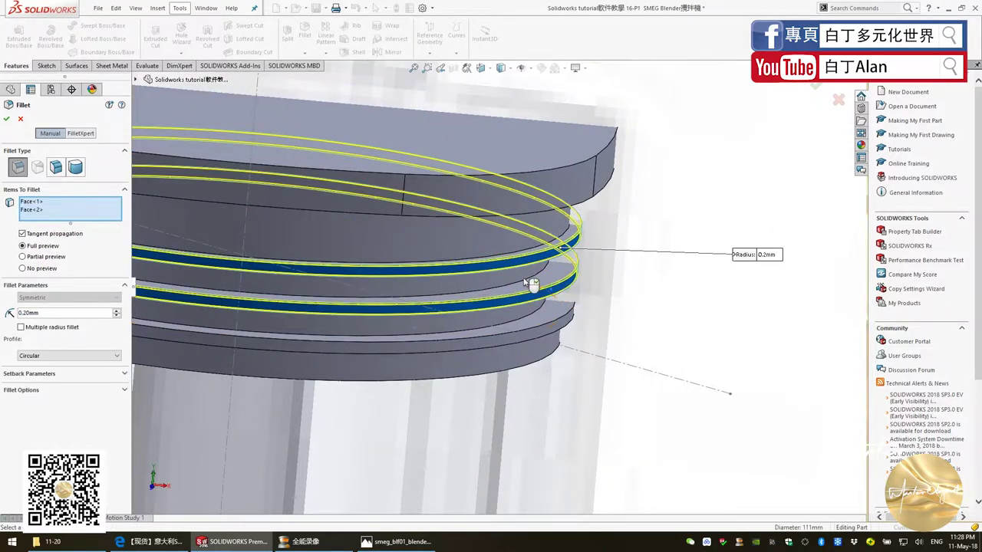
pyautogui.click(498, 275)
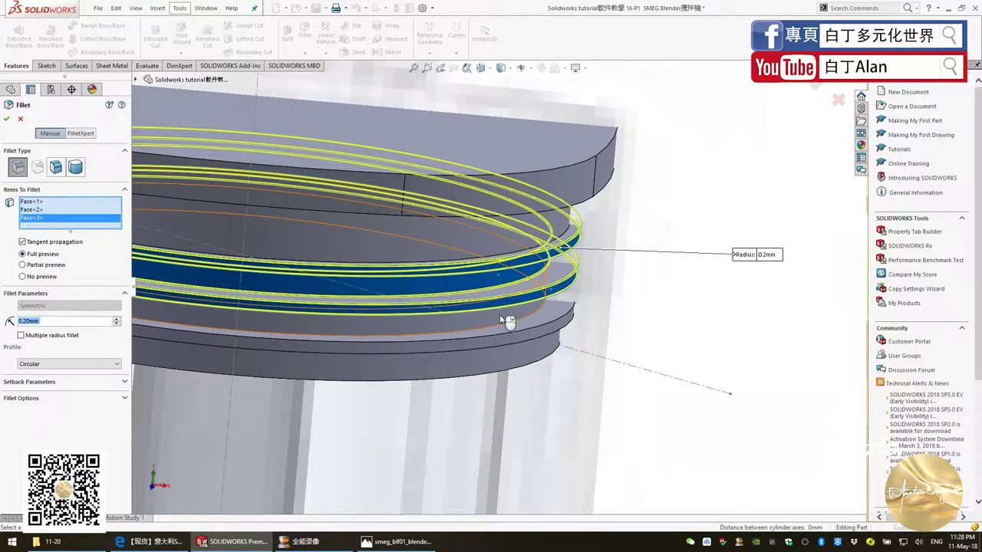
pyautogui.click(529, 332)
pyautogui.click(531, 332)
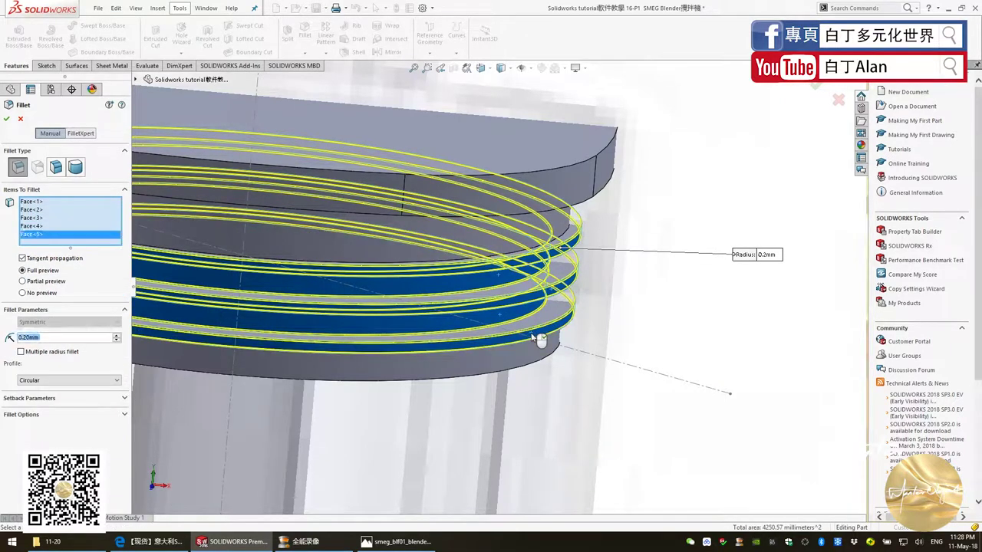
pyautogui.click(7, 119)
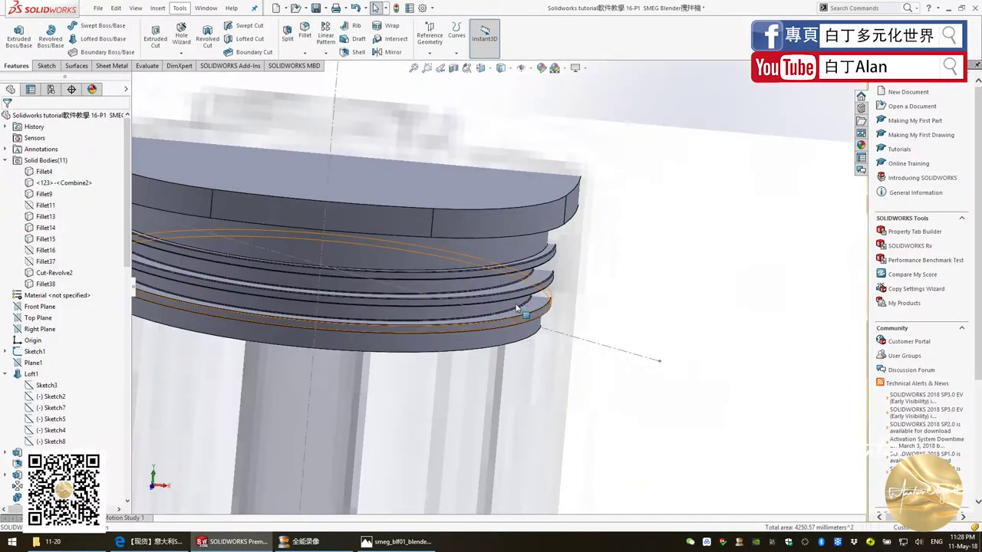
# Make the Fillet38 body transparent and orbit to view the plug from above.
pyautogui.moveTo(525, 312)
pyautogui.mouseDown(button='middle')
pyautogui.moveTo(522, 244)
pyautogui.moveTo(511, 238)
pyautogui.mouseUp(button='middle')
pyautogui.scroll(2, 517, 259)
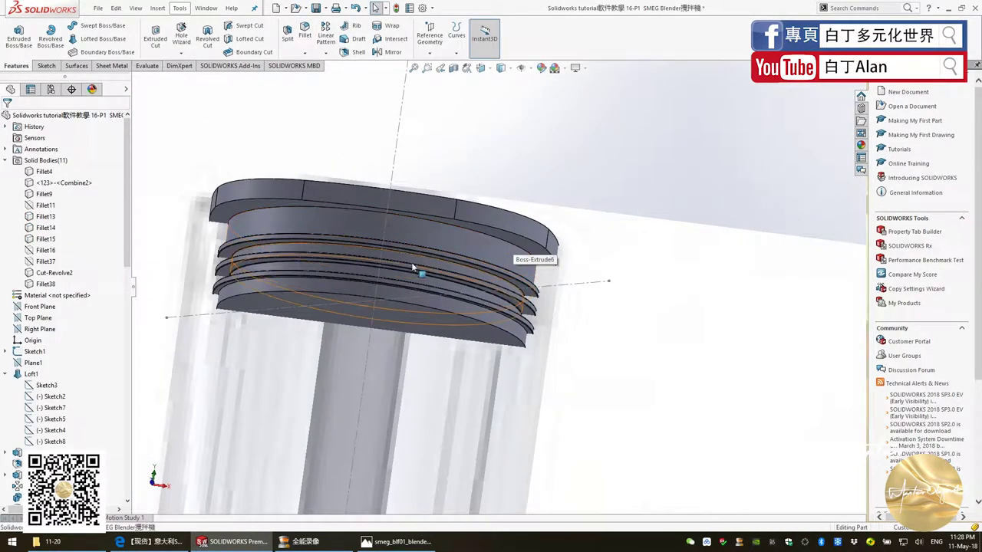
pyautogui.click(48, 284)
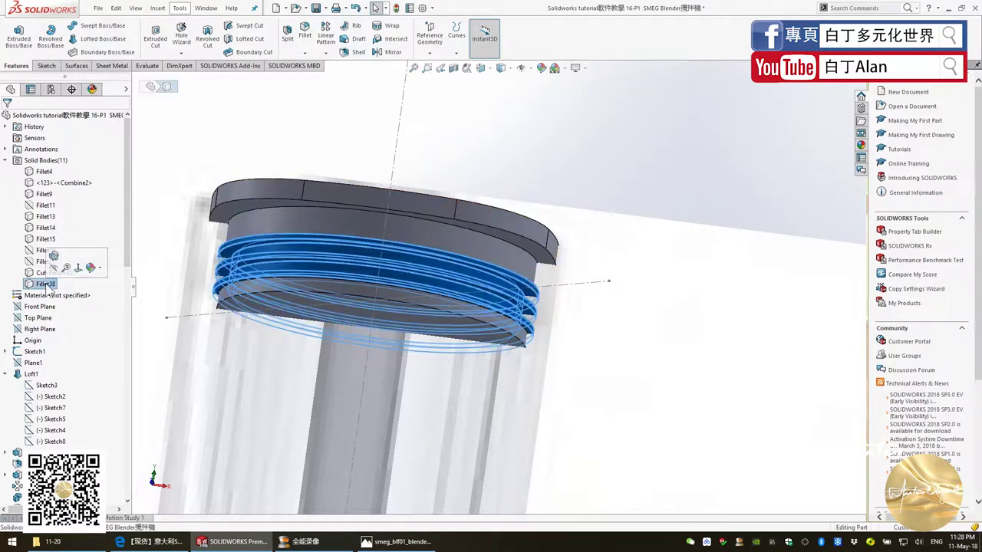
pyautogui.rightClick(53, 283)
pyautogui.click(90, 389)
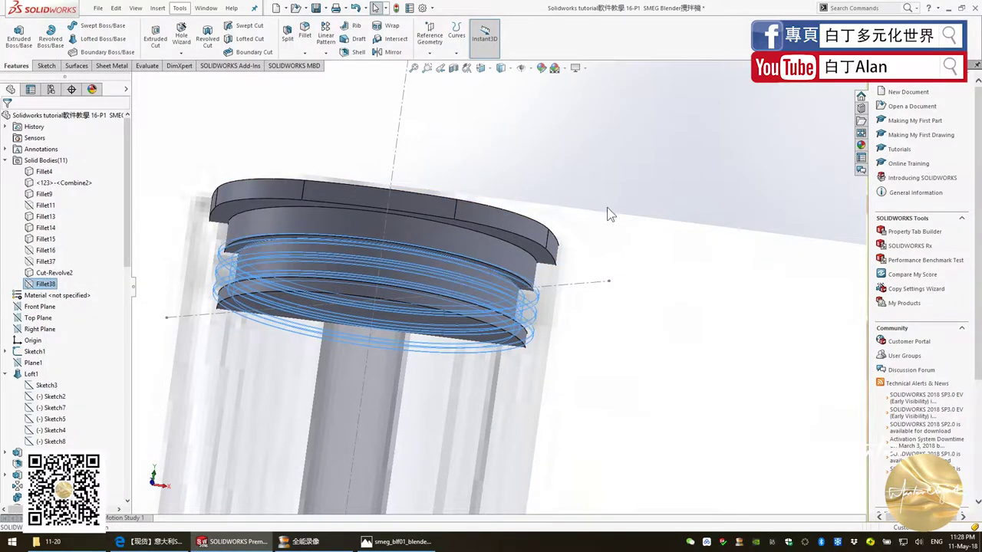
pyautogui.moveTo(632, 207); pyautogui.dragTo(629, 161, button='middle')
pyautogui.click(552, 140)
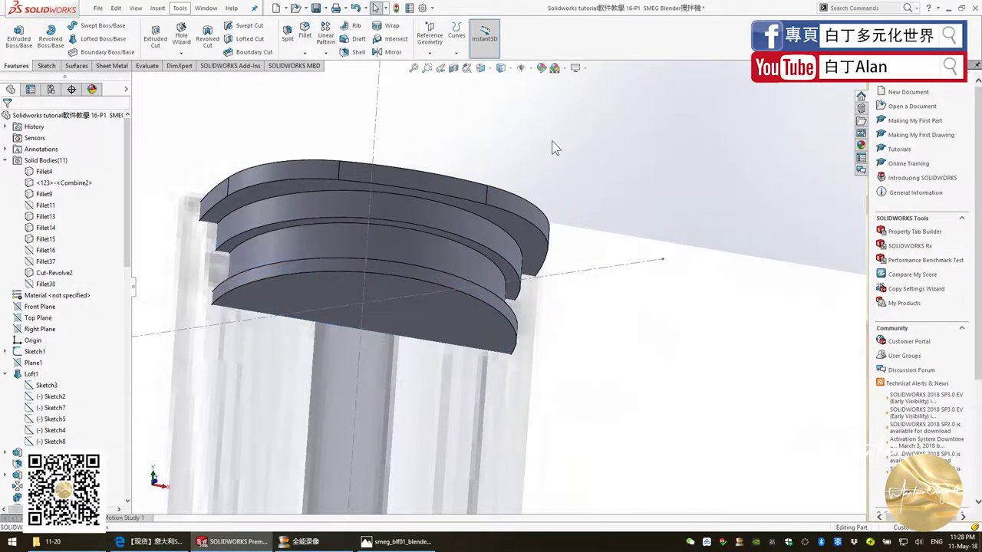
pyautogui.moveTo(554, 147)
pyautogui.mouseDown(button='middle')
pyautogui.moveTo(517, 243)
pyautogui.moveTo(480, 211)
pyautogui.moveTo(492, 216)
pyautogui.moveTo(461, 255)
pyautogui.moveTo(478, 149)
pyautogui.mouseUp(button='middle')
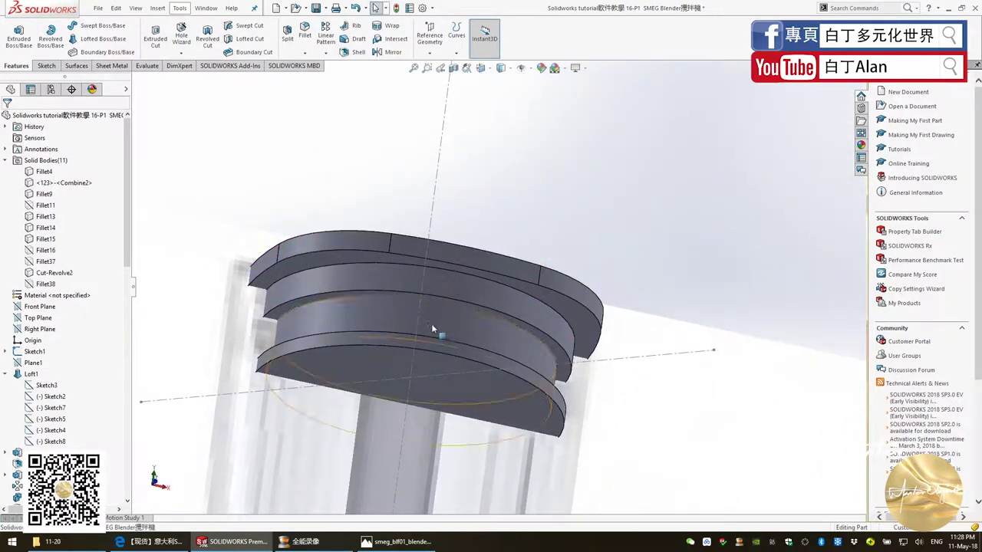
# Fillet the two top rim edges with a 2 mm radius.
pyautogui.click(302, 41)
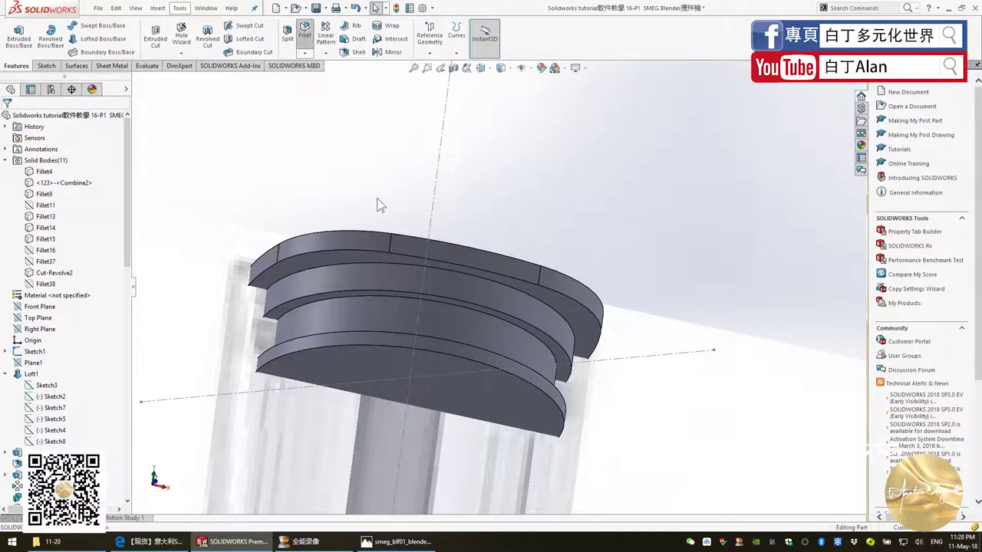
pyautogui.click(339, 258)
pyautogui.click(329, 255)
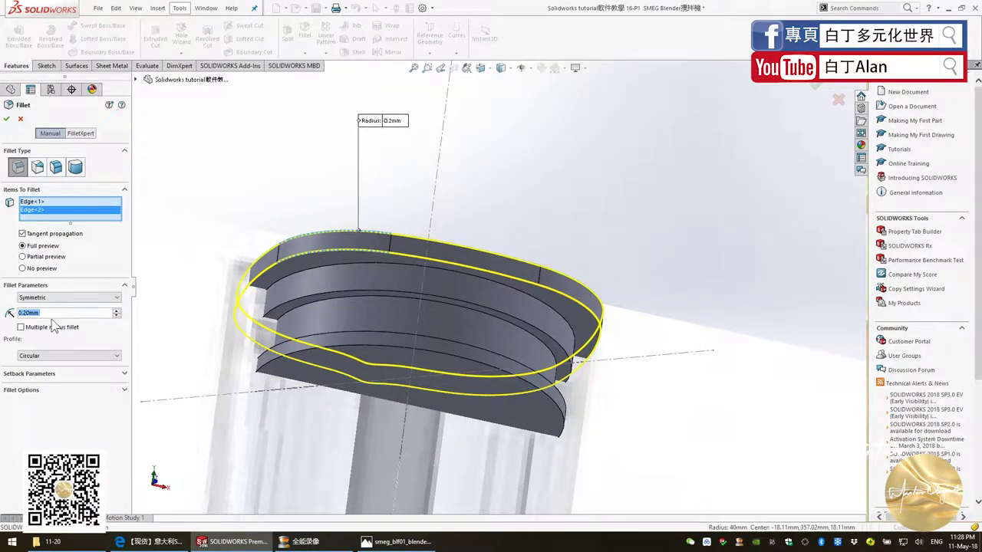
pyautogui.write('1')
pyautogui.press('Return')
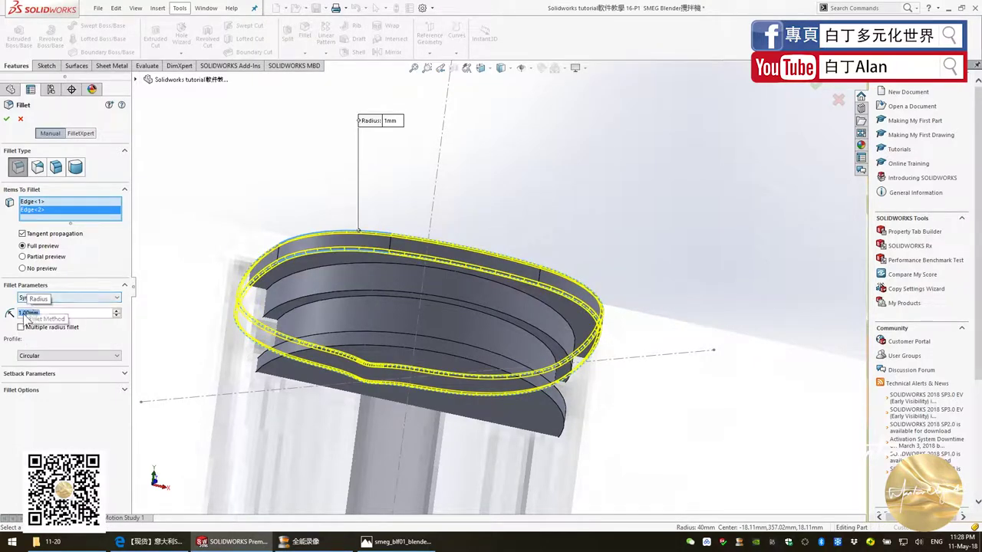
pyautogui.write('2')
pyautogui.press('Return')
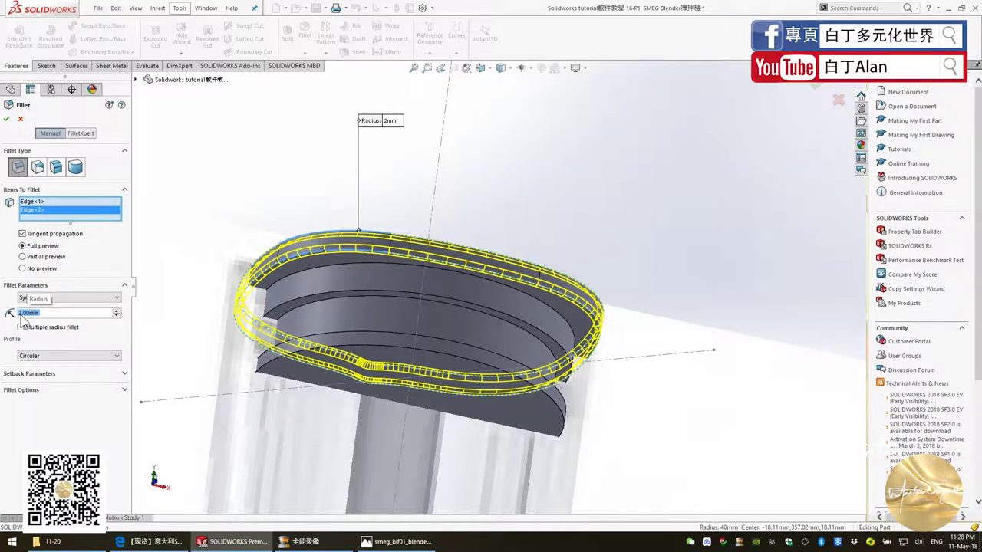
pyautogui.click(6, 119)
# Apply a 1 mm fillet (Fillet40) to the four lower rib edges around the groove.
pyautogui.click(305, 30)
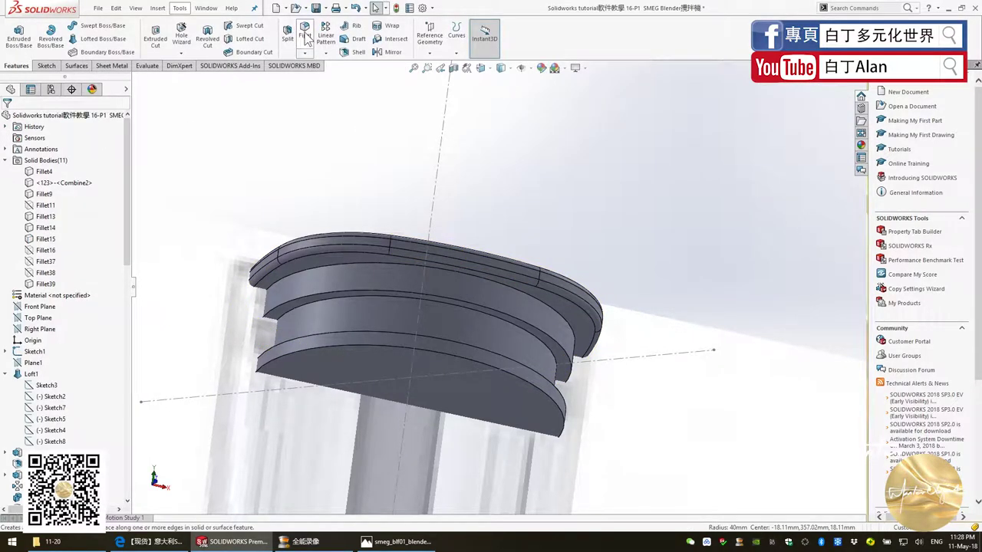
pyautogui.click(306, 343)
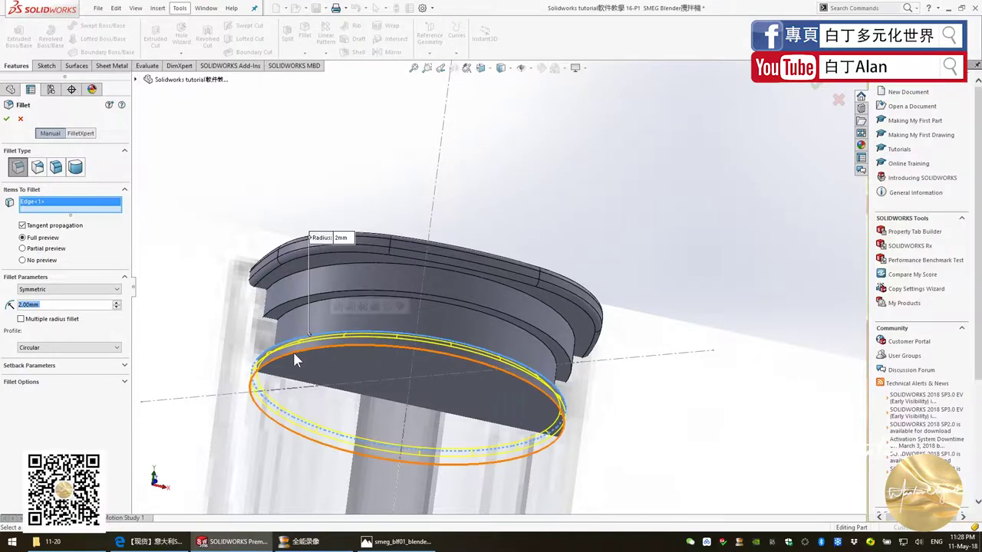
pyautogui.click(293, 351)
pyautogui.click(295, 273)
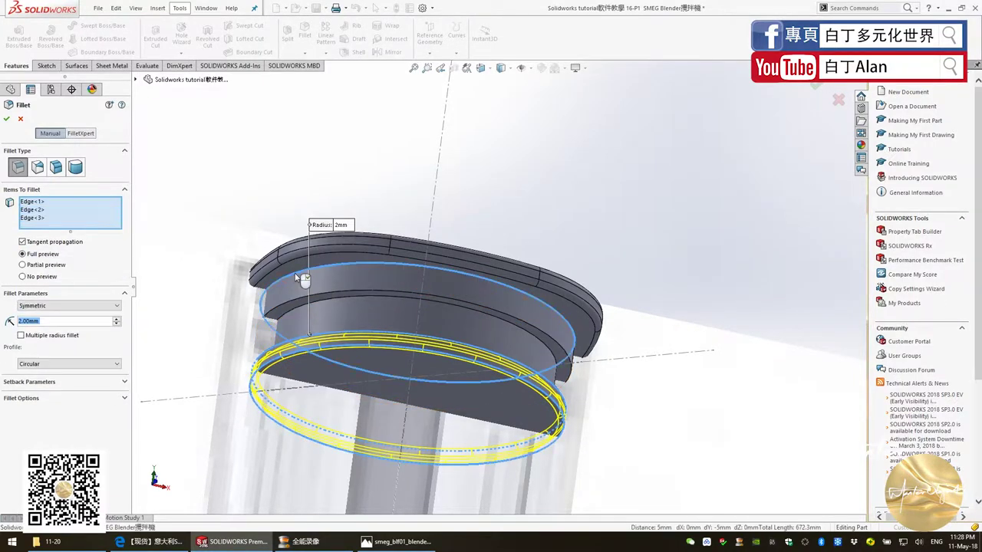
pyautogui.click(283, 310)
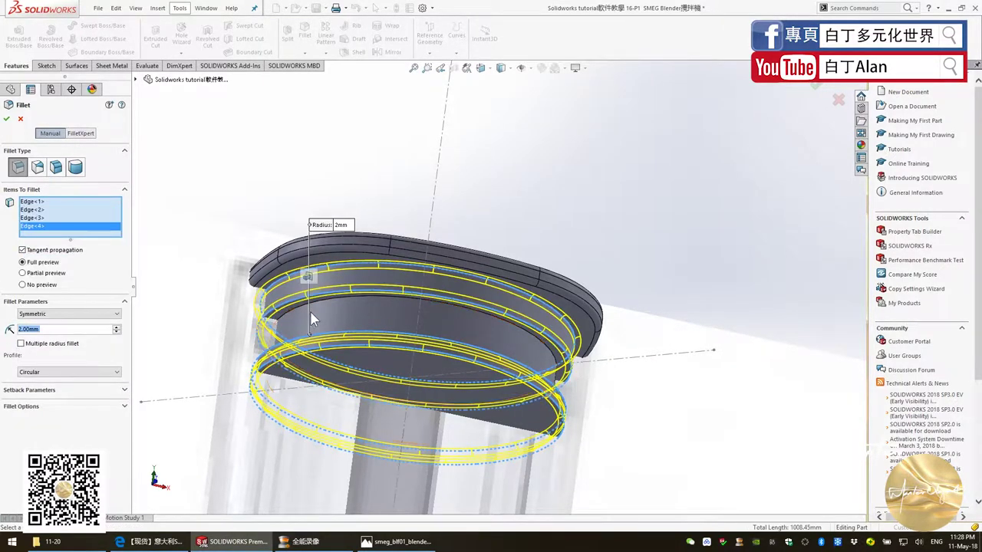
pyautogui.moveTo(284, 310); pyautogui.dragTo(274, 335, button='middle')
pyautogui.write('1')
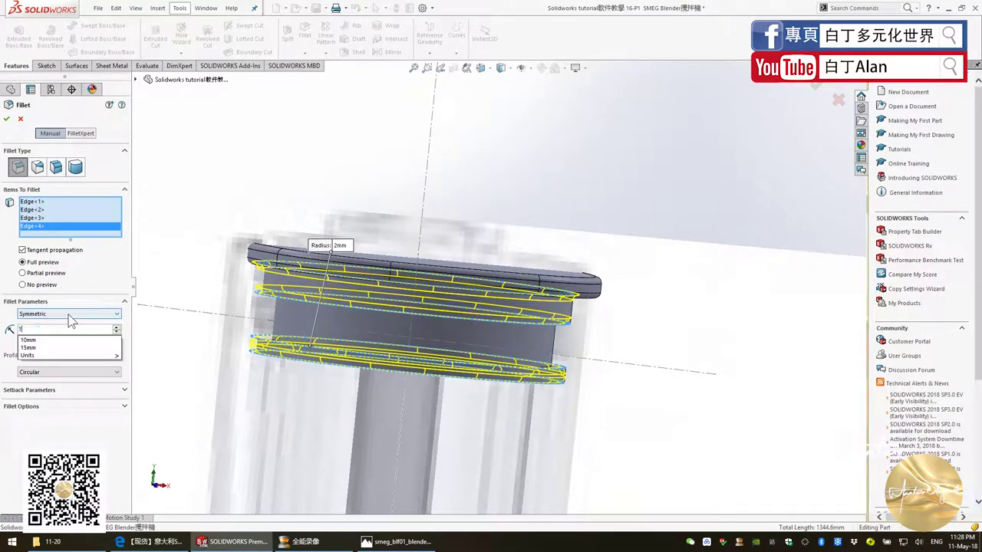
pyautogui.scroll(-5, 390, 287)
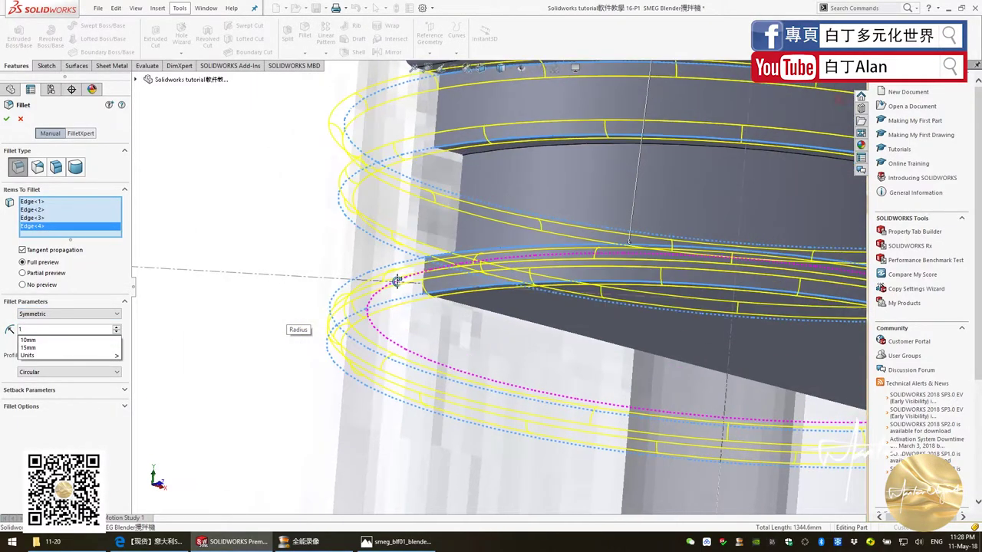
pyautogui.moveTo(389, 288); pyautogui.dragTo(399, 285, button='middle')
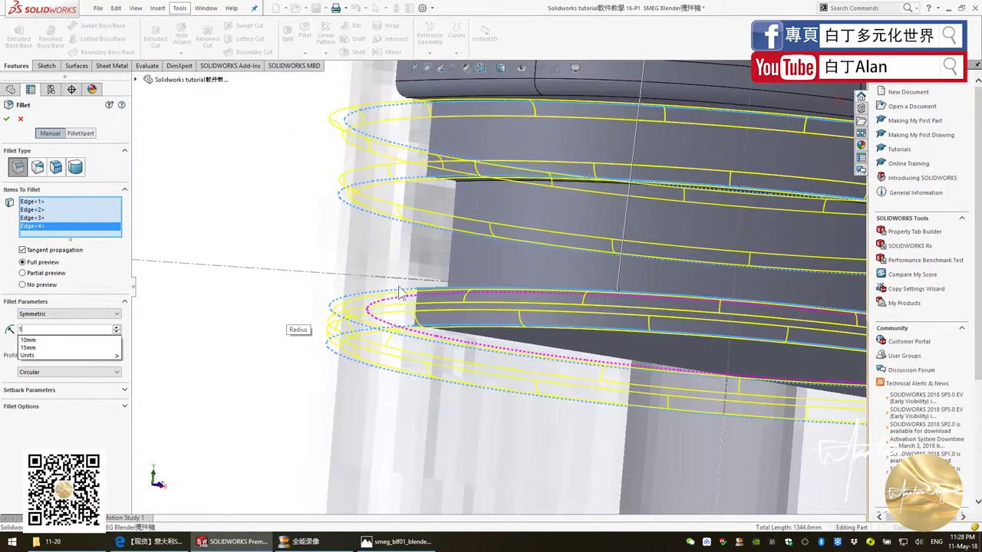
pyautogui.press('Return')
pyautogui.click(6, 120)
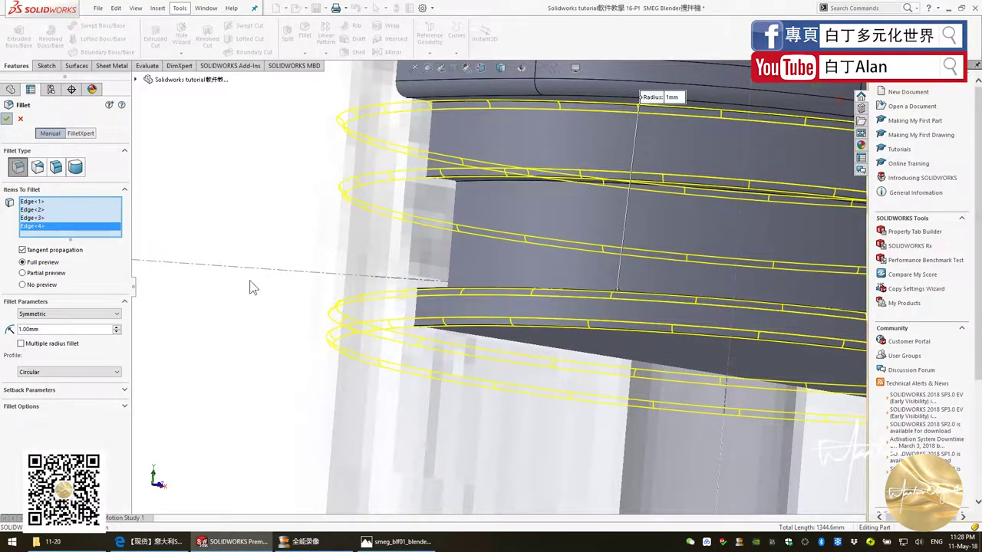
pyautogui.moveTo(253, 288); pyautogui.dragTo(384, 268, button='middle')
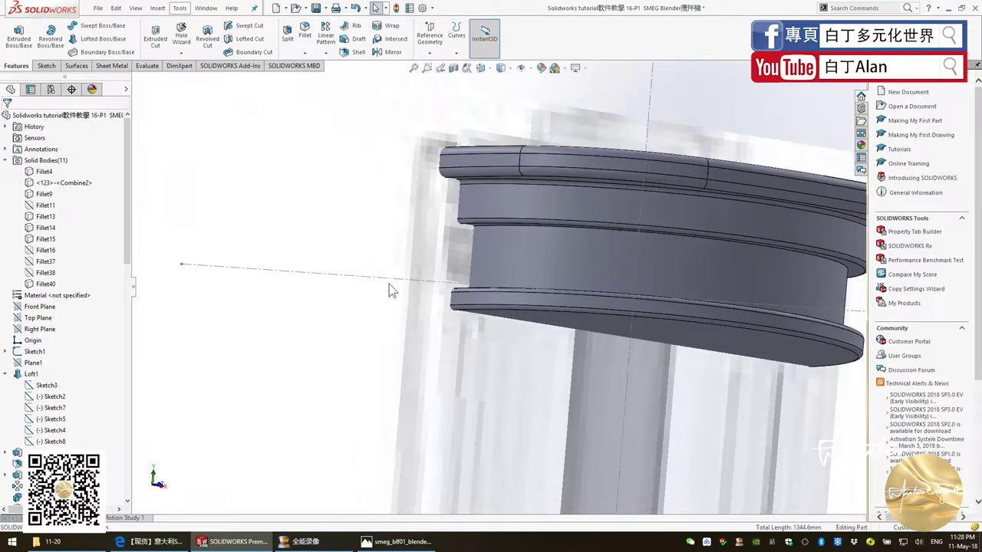
# Shell the plug from its bottom face with 3 mm walls.
pyautogui.click(356, 52)
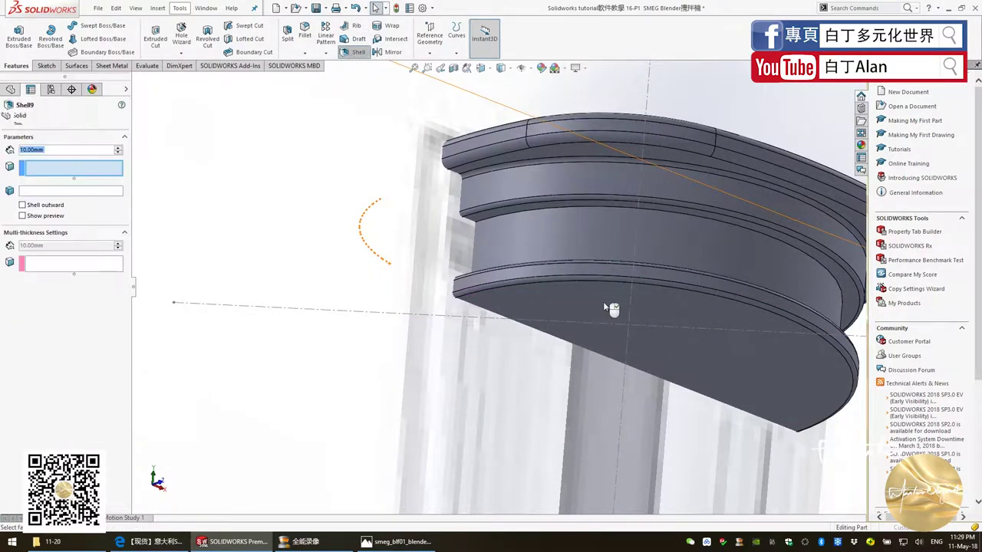
pyautogui.click(601, 311)
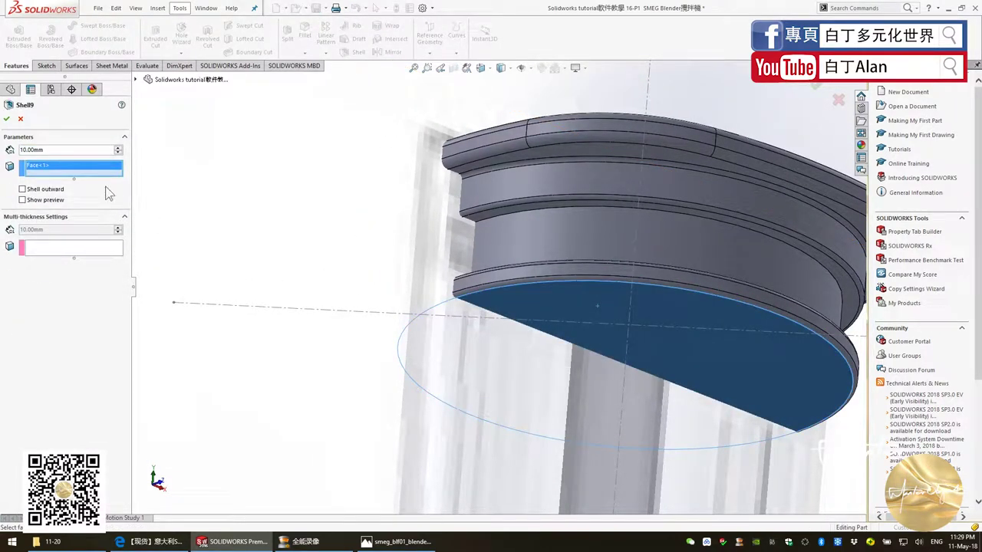
pyautogui.write('3')
pyautogui.press('Return')
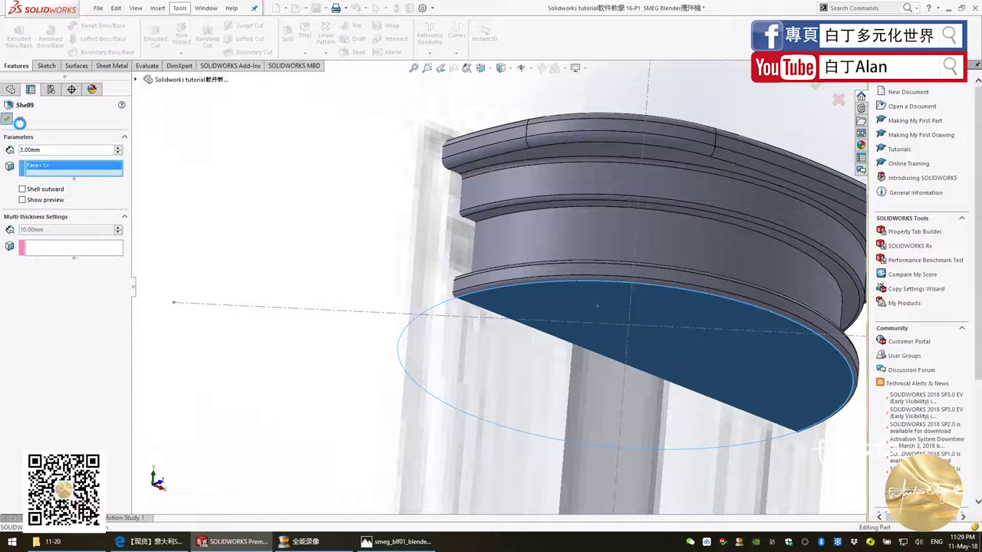
pyautogui.click(7, 118)
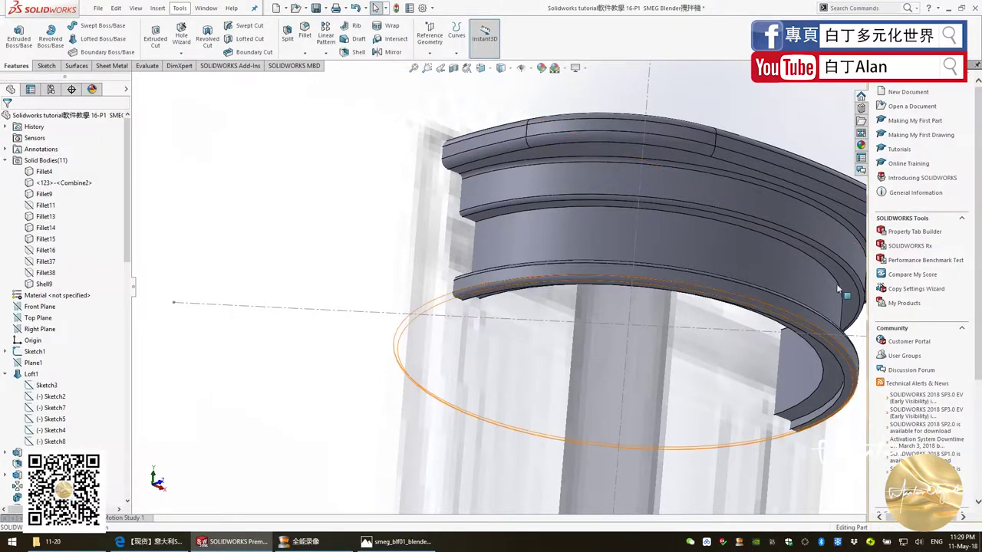
# Inspect the hollow underside, then show the smeg_blf01_blender_cup.jpg reference photo.
pyautogui.moveTo(836, 284)
pyautogui.mouseDown(button='middle')
pyautogui.moveTo(726, 288)
pyautogui.moveTo(658, 338)
pyautogui.moveTo(635, 279)
pyautogui.moveTo(482, 357)
pyautogui.mouseUp(button='middle')
pyautogui.click(659, 333)
pyautogui.scroll(3, 603, 301)
pyautogui.scroll(-3, 641, 266)
pyautogui.scroll(-2, 603, 273)
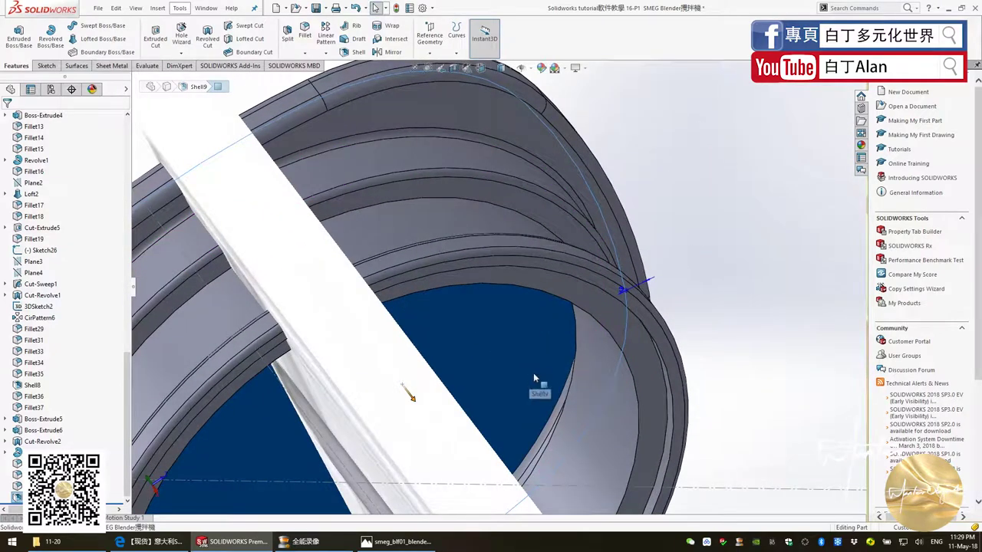
pyautogui.moveTo(534, 377); pyautogui.dragTo(413, 448, button='middle')
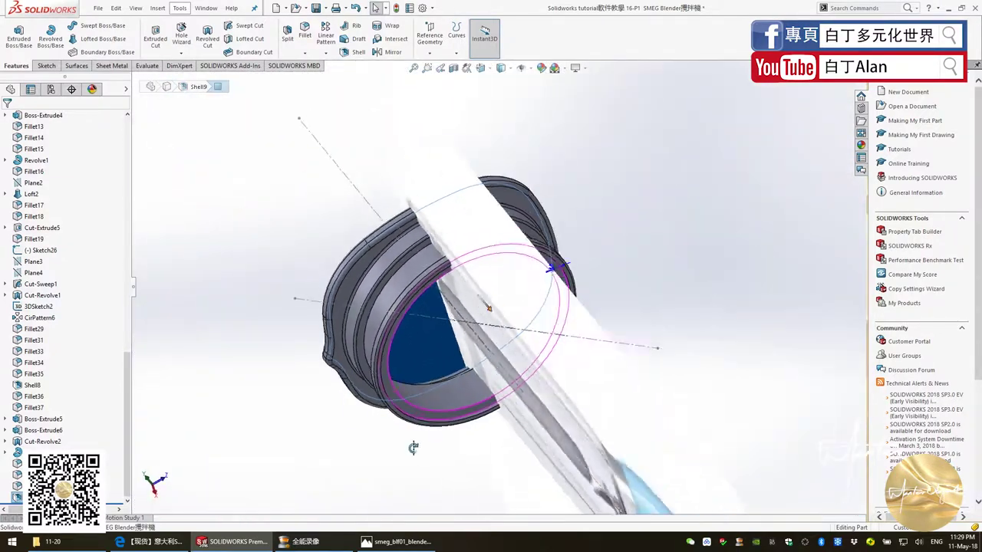
pyautogui.scroll(-3, 420, 415)
pyautogui.scroll(-2, 427, 345)
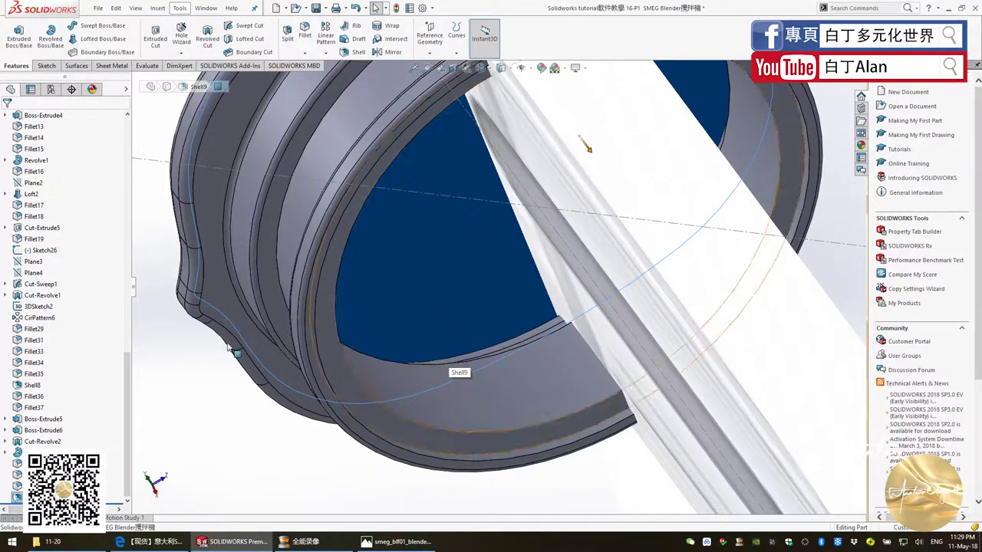
pyautogui.hotkey('ctrl', '7')
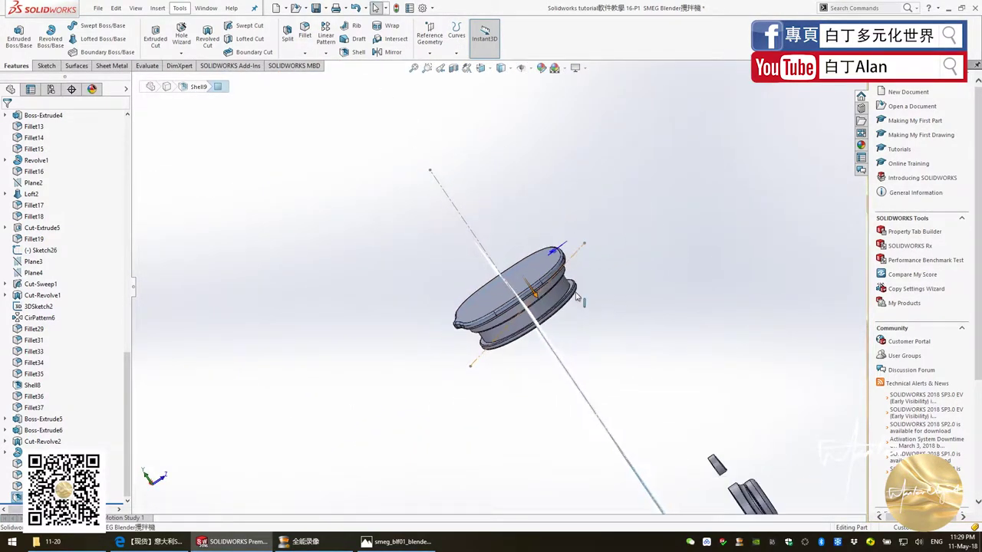
pyautogui.click(396, 541)
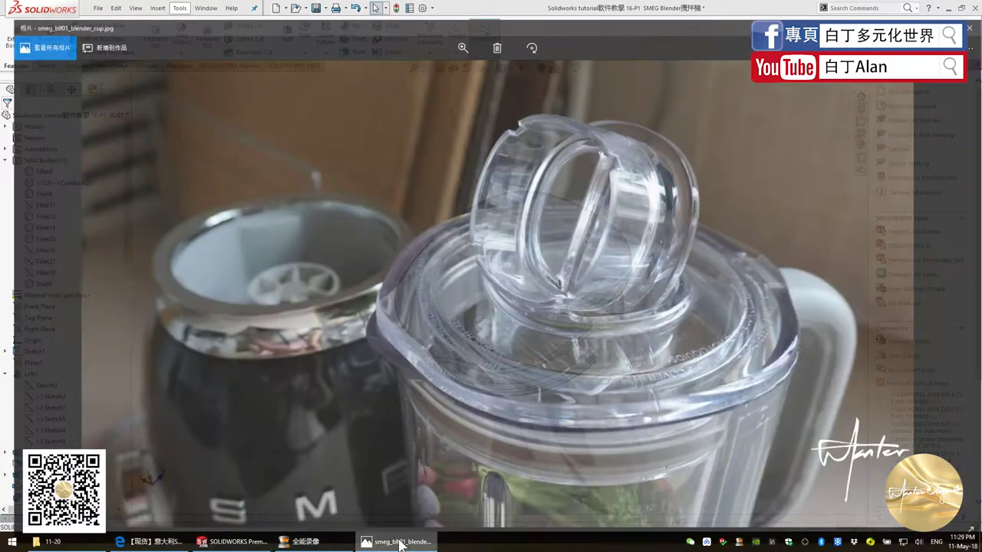
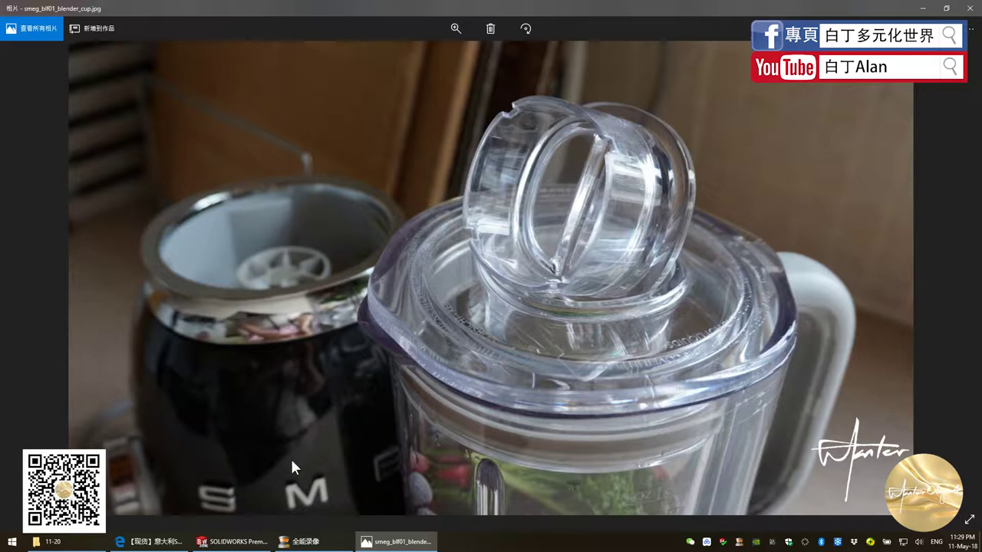
# Select the lid's top face in SOLIDWORKS after comparing it with the blender cup photo.
pyautogui.click(238, 544)
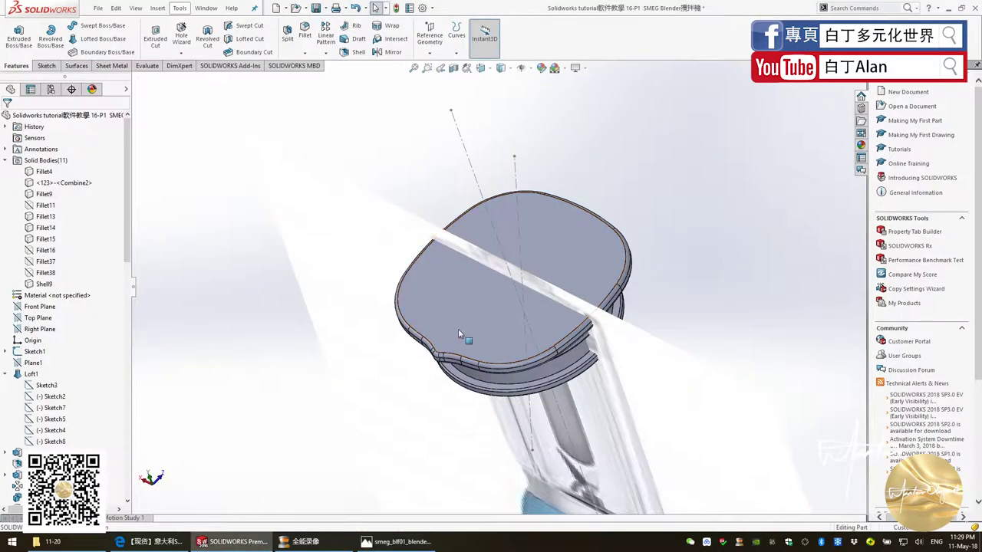
pyautogui.click(541, 241)
pyautogui.moveTo(543, 240)
pyautogui.mouseDown(button='middle')
pyautogui.moveTo(581, 214)
pyautogui.moveTo(568, 253)
pyautogui.mouseUp(button='middle')
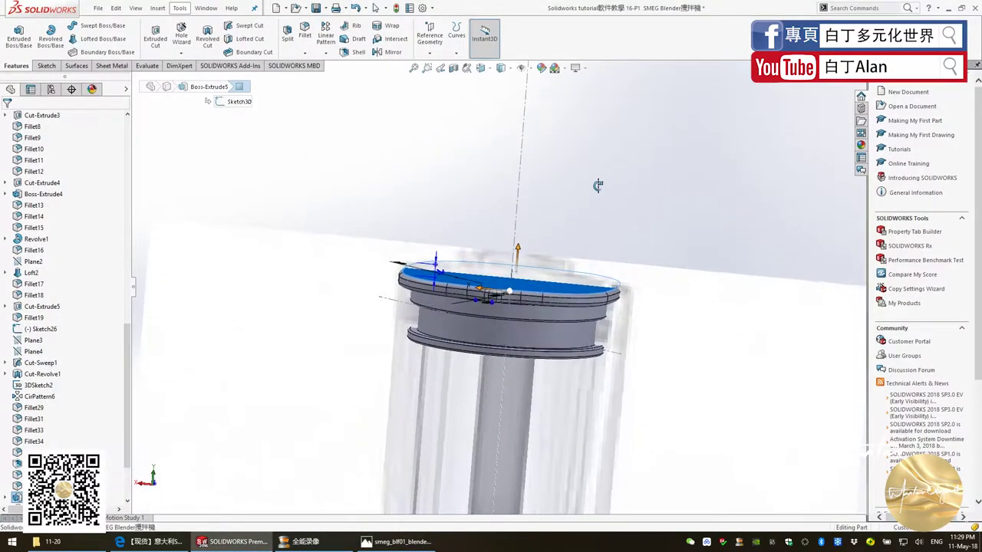
pyautogui.hotkey('alt', 'Tab')
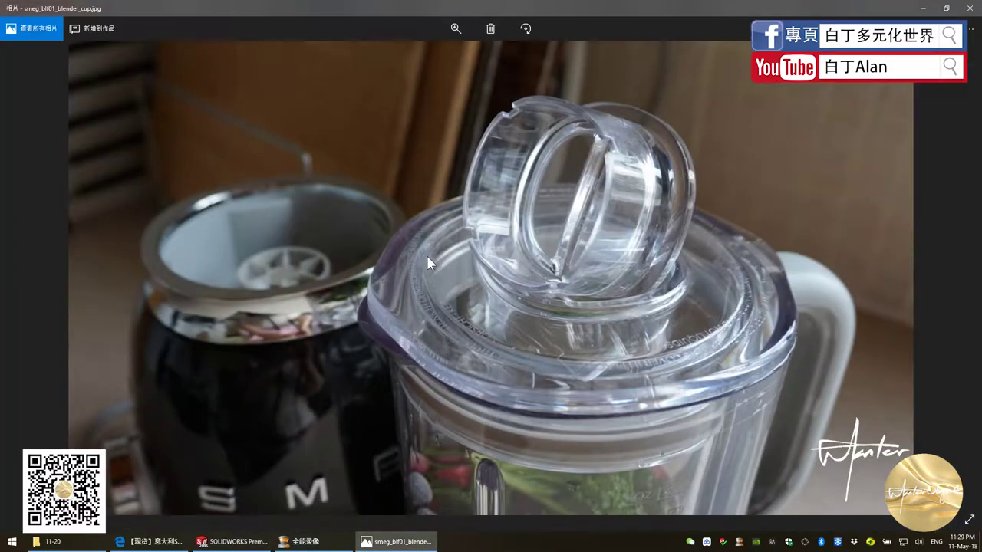
pyautogui.click(234, 542)
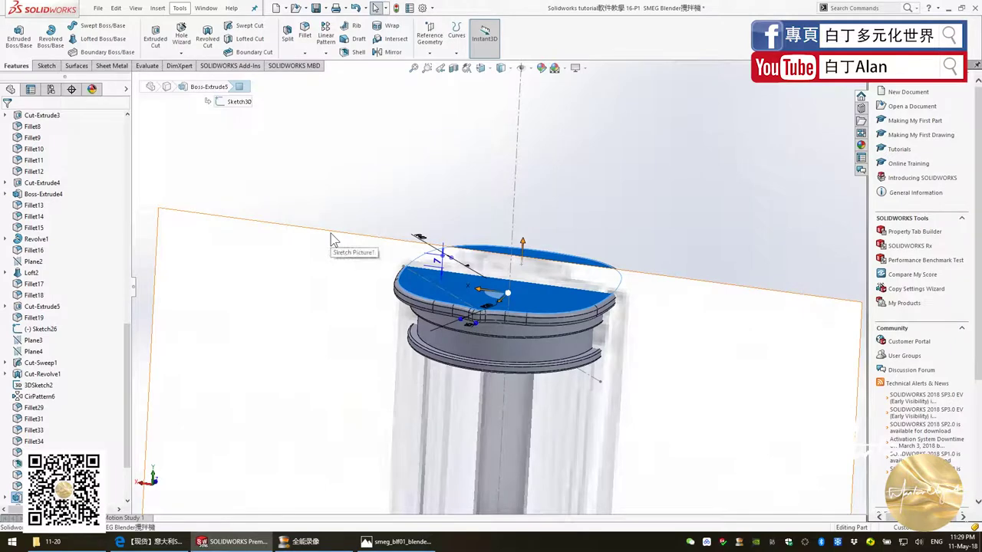
pyautogui.click(45, 65)
# Start a sketch on the lid's top face, try a 10 mm offset, then undo it.
pyautogui.click(15, 34)
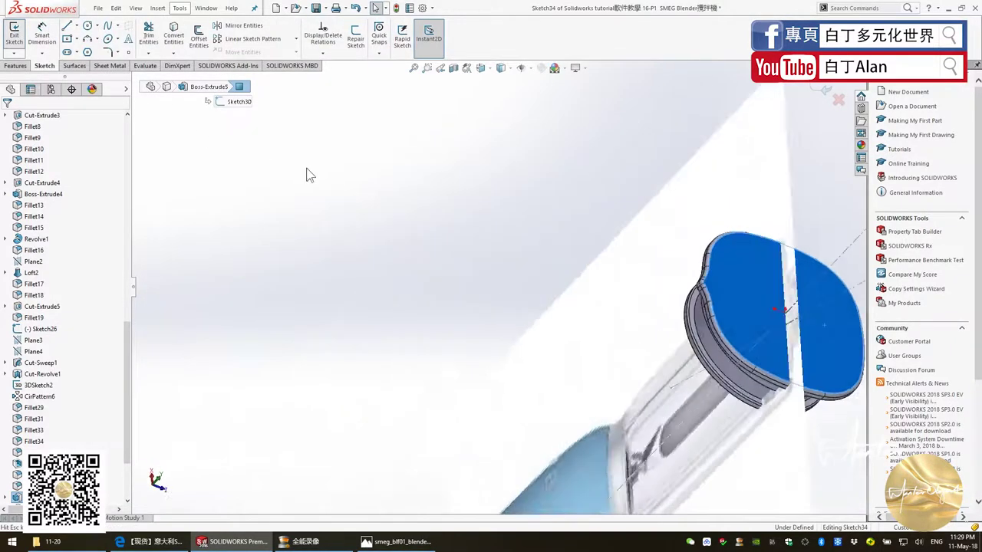
pyautogui.scroll(-3, 557, 267)
pyautogui.scroll(-2, 290, 304)
pyautogui.scroll(1, 306, 301)
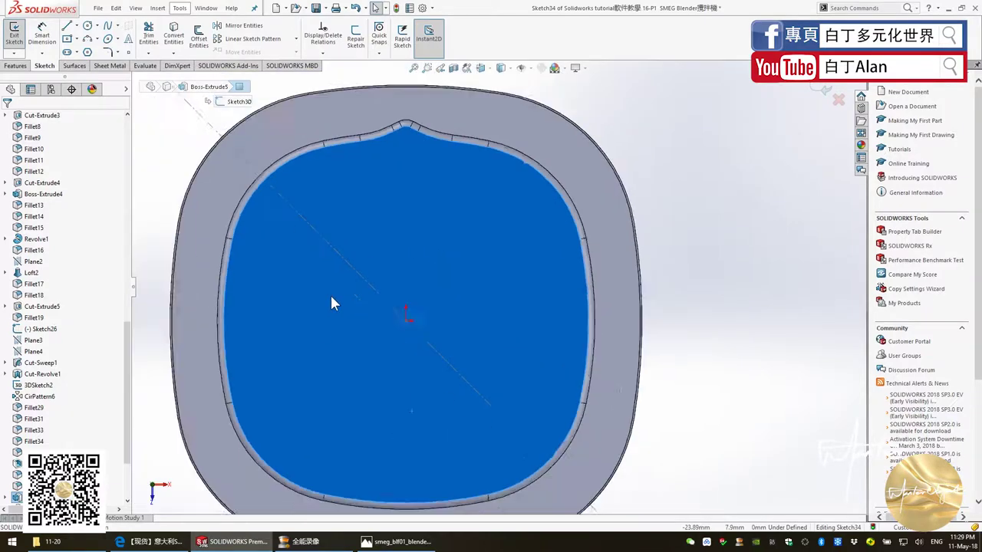
pyautogui.scroll(2, 330, 299)
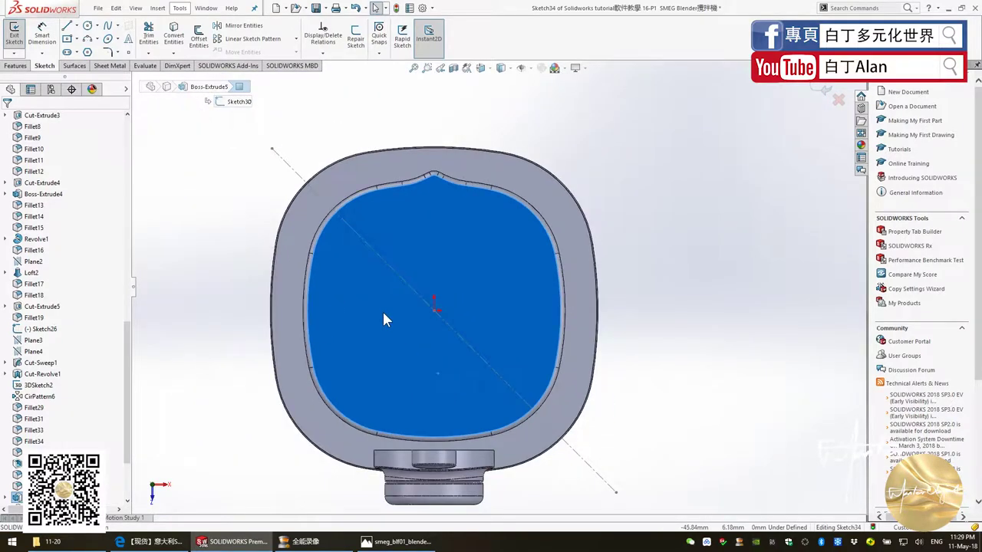
pyautogui.click(199, 36)
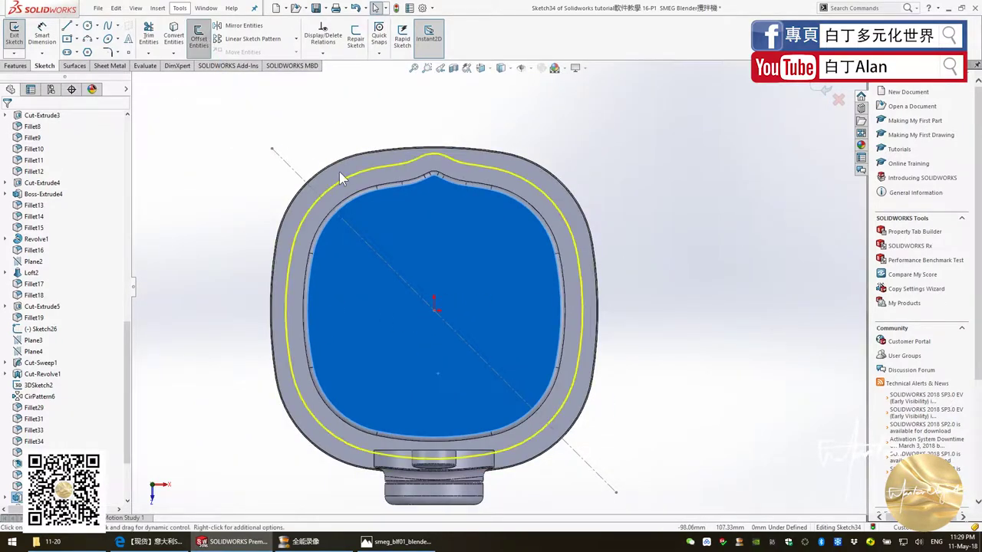
pyautogui.click(392, 237)
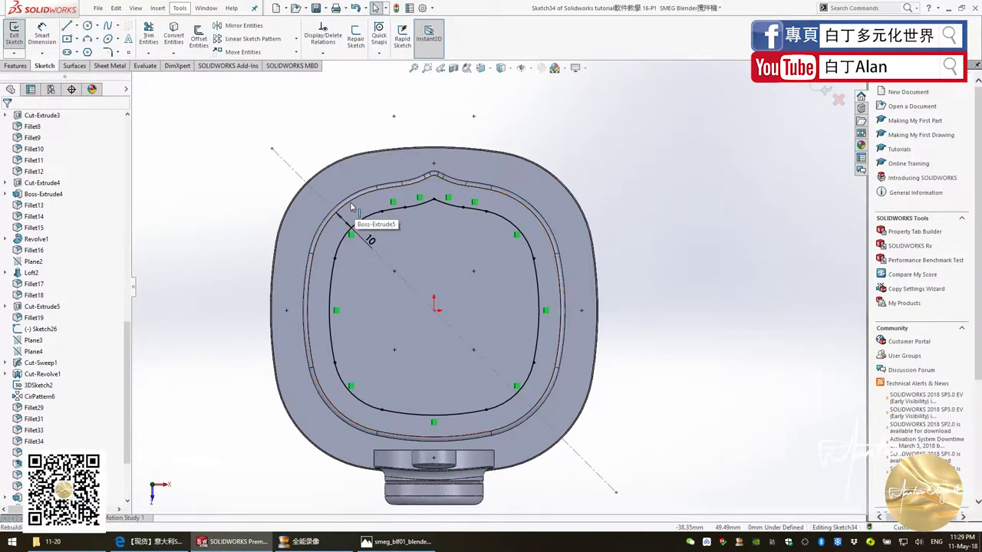
pyautogui.hotkey('ctrl', 'z')
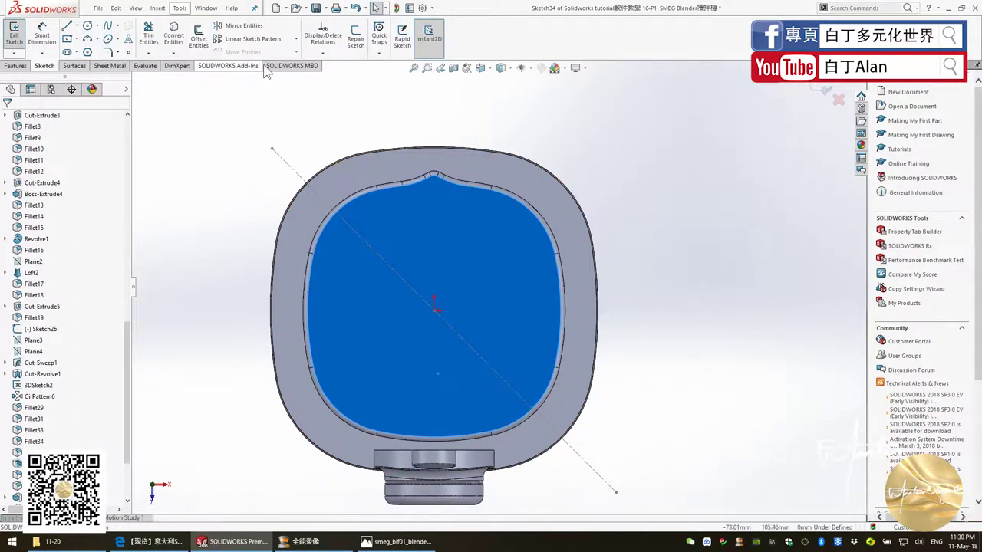
pyautogui.hotkey('ctrl', 'z')
# Offset the rim face outline inward with Reverse checked at 50 mm.
pyautogui.click(353, 165)
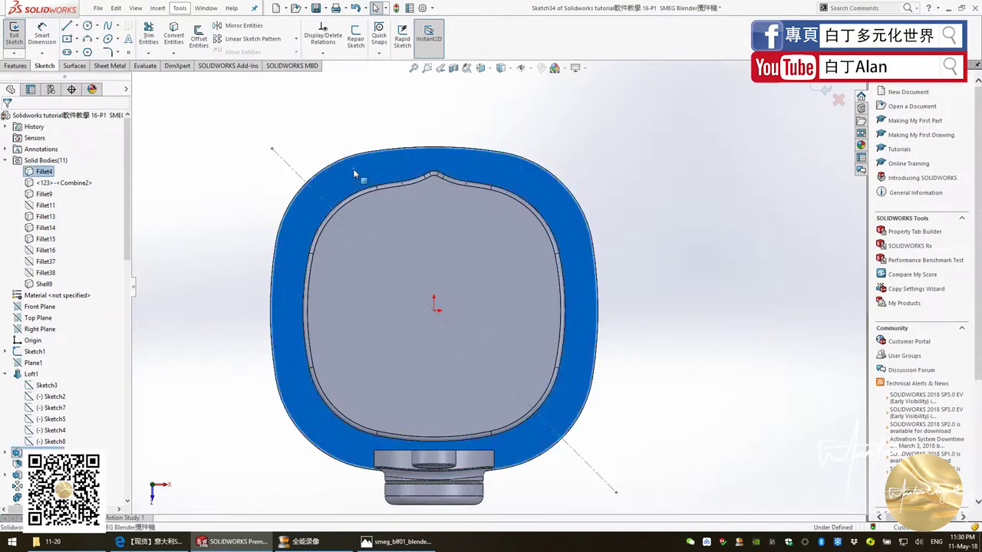
pyautogui.click(198, 40)
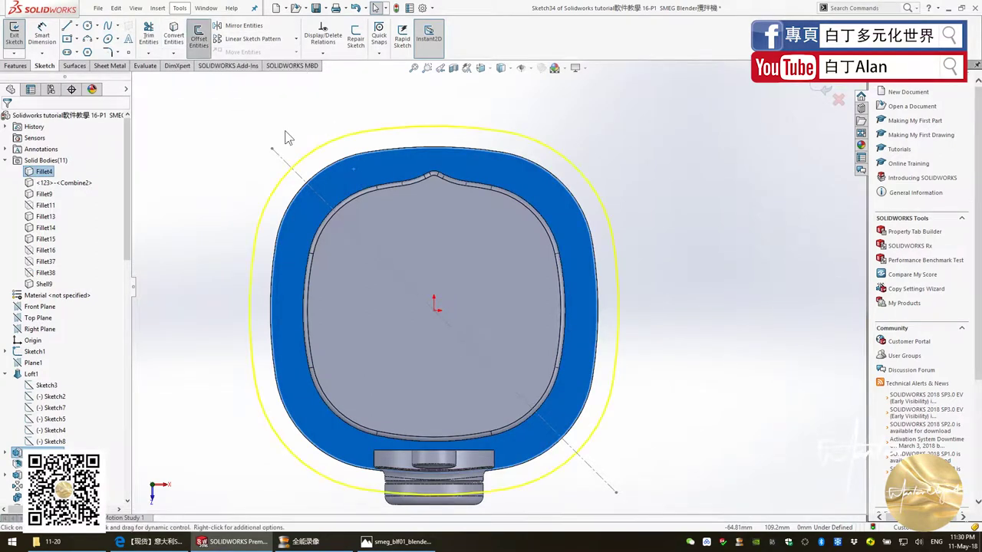
pyautogui.click(33, 172)
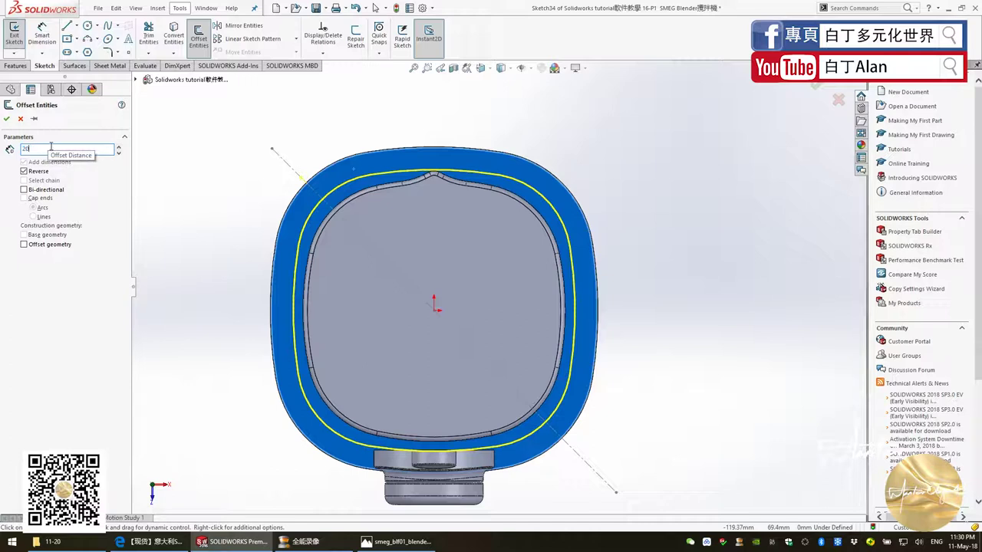
pyautogui.press('Return')
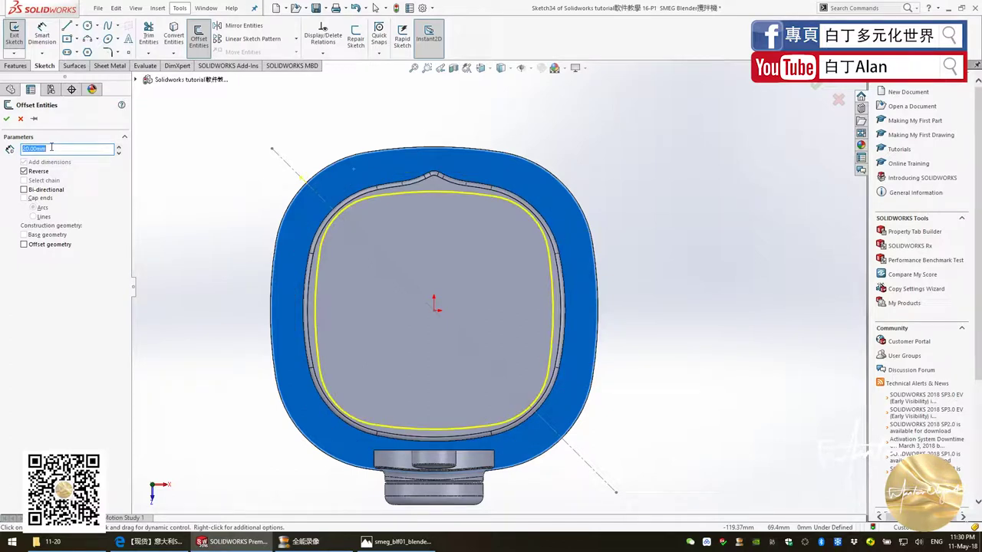
pyautogui.write('0')
pyautogui.press('Return')
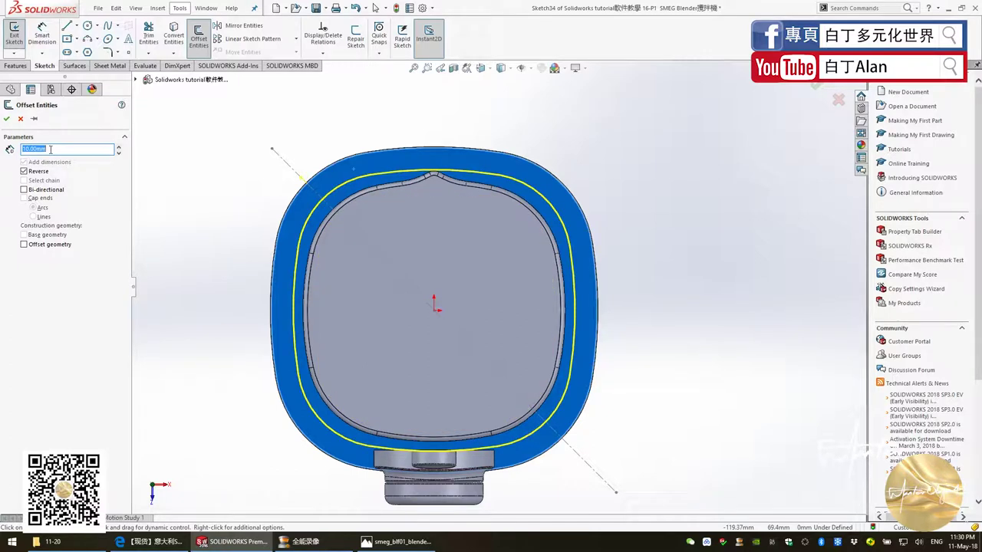
pyautogui.press('Return')
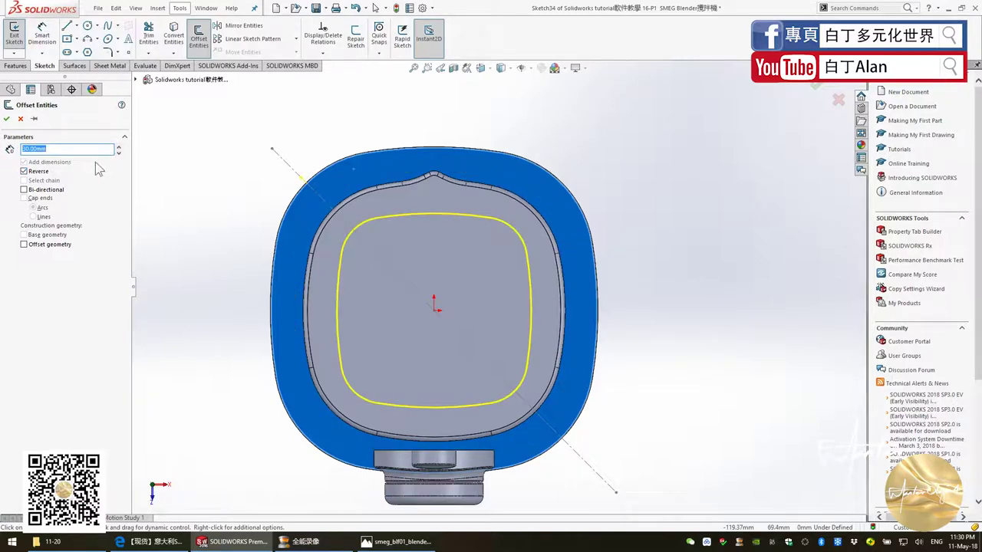
pyautogui.write('50')
pyautogui.press('Return')
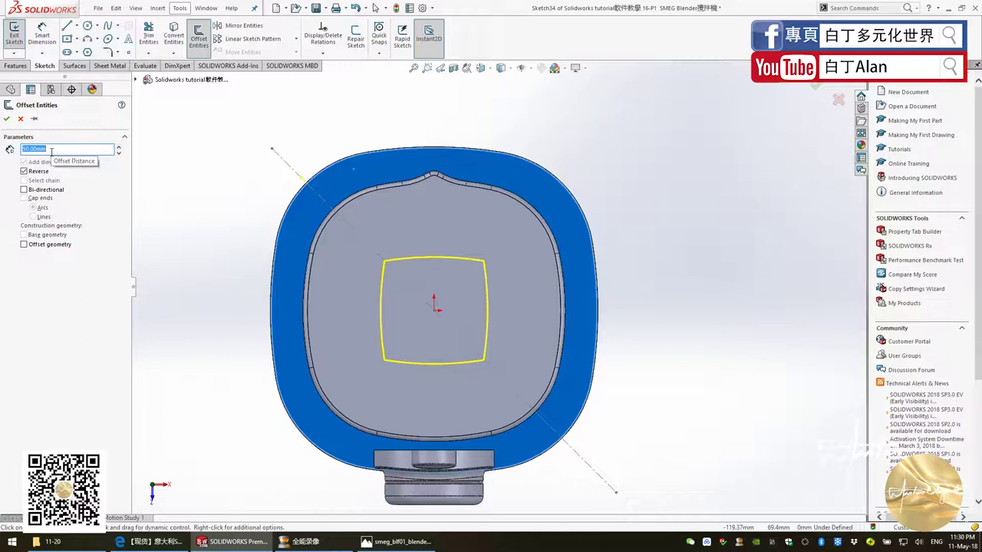
# Accept the 50 mm offset and start a sketch fillet on the top-left corner at radius 15.
pyautogui.click(6, 119)
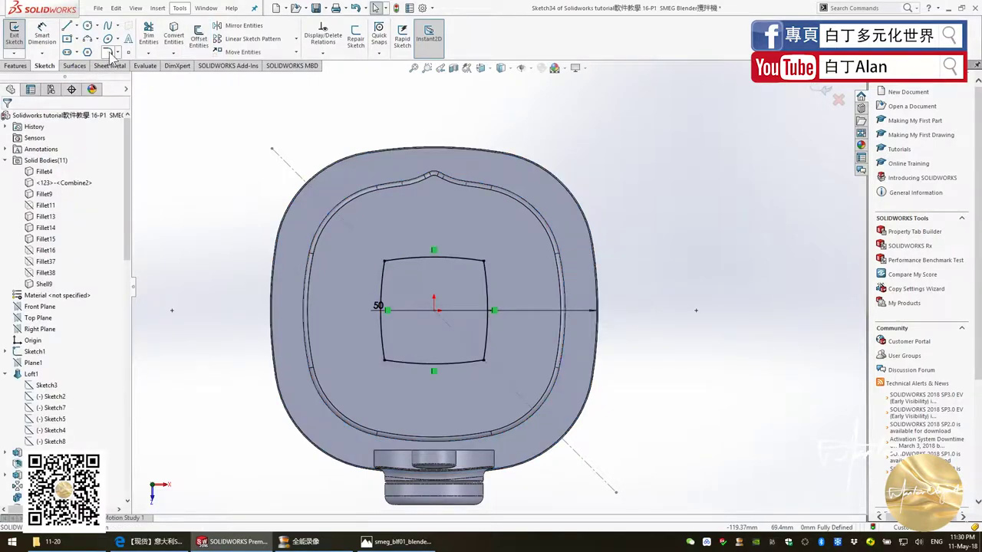
pyautogui.click(383, 283)
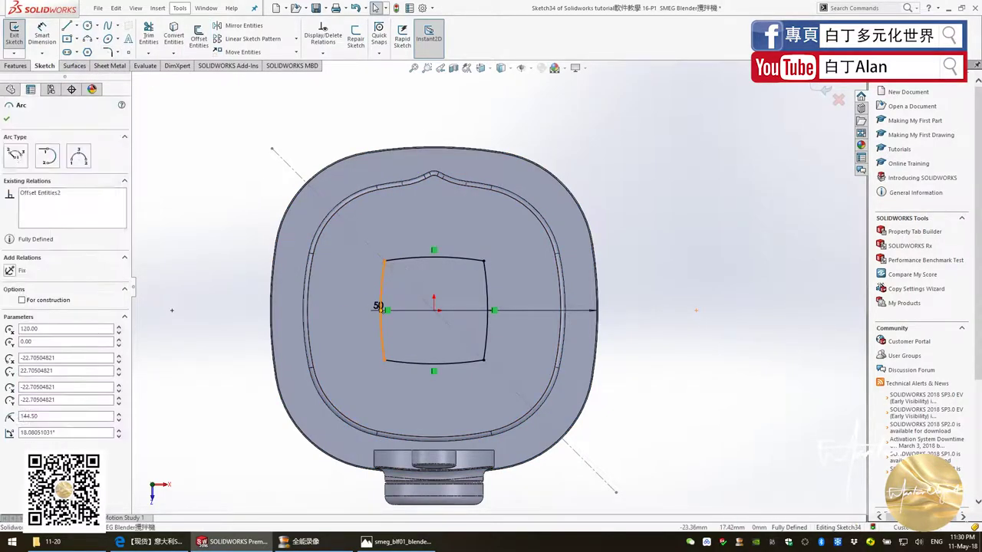
pyautogui.click(400, 261)
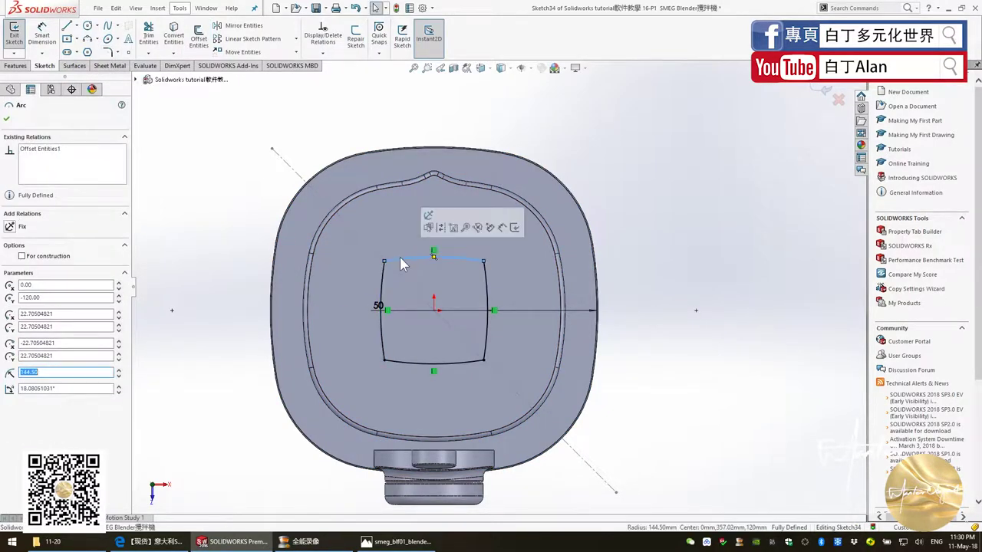
pyautogui.click(199, 205)
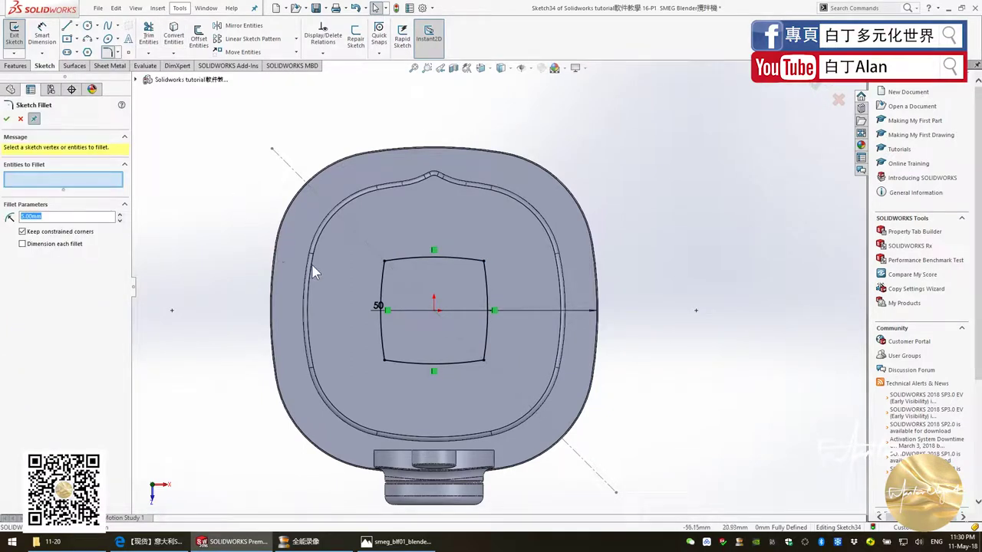
pyautogui.click(384, 261)
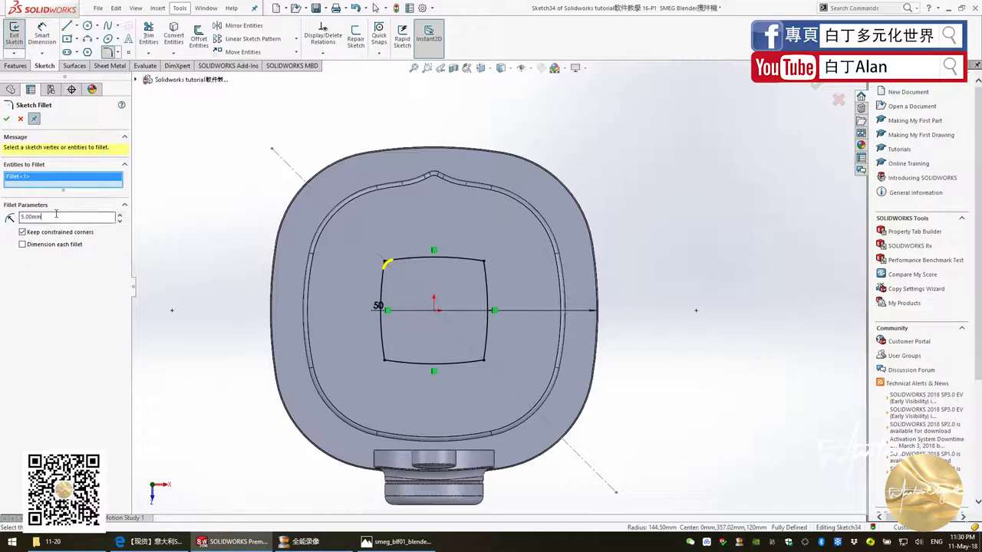
pyautogui.write('15')
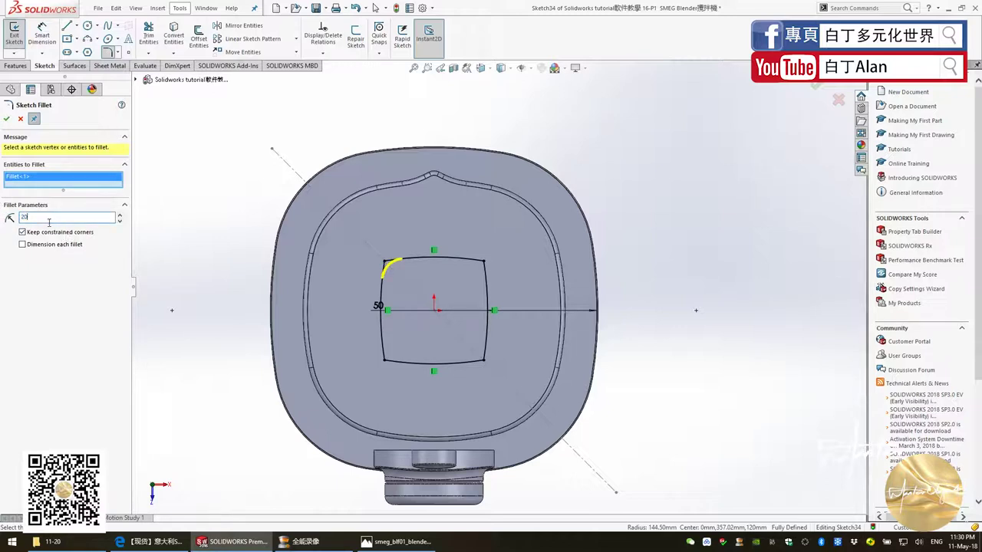
pyautogui.press('Return')
# Add the top-right, bottom-left and bottom-right corners and apply the R15 fillets.
pyautogui.click(484, 261)
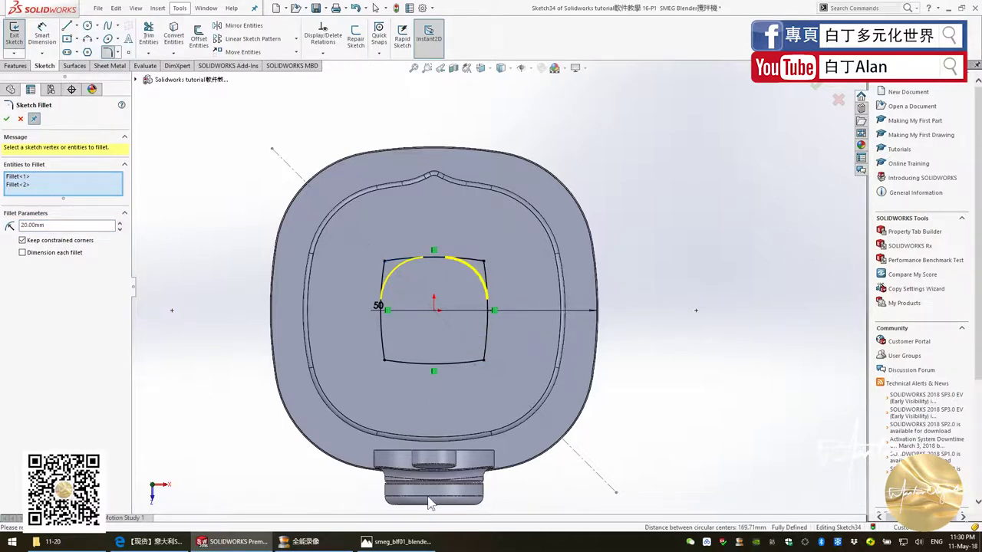
pyautogui.click(396, 542)
pyautogui.hotkey('alt', 'Tab')
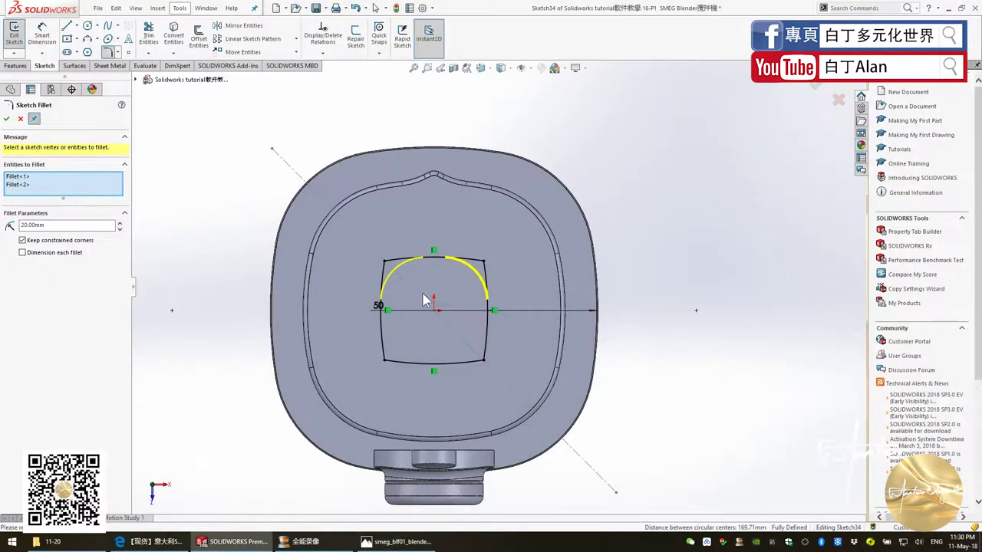
pyautogui.write('15')
pyautogui.press('Return')
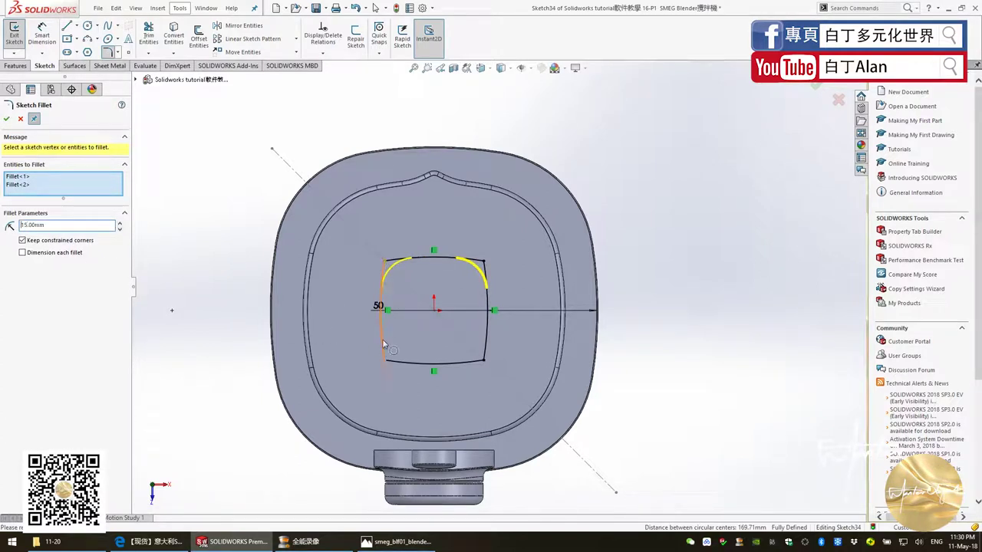
pyautogui.click(385, 343)
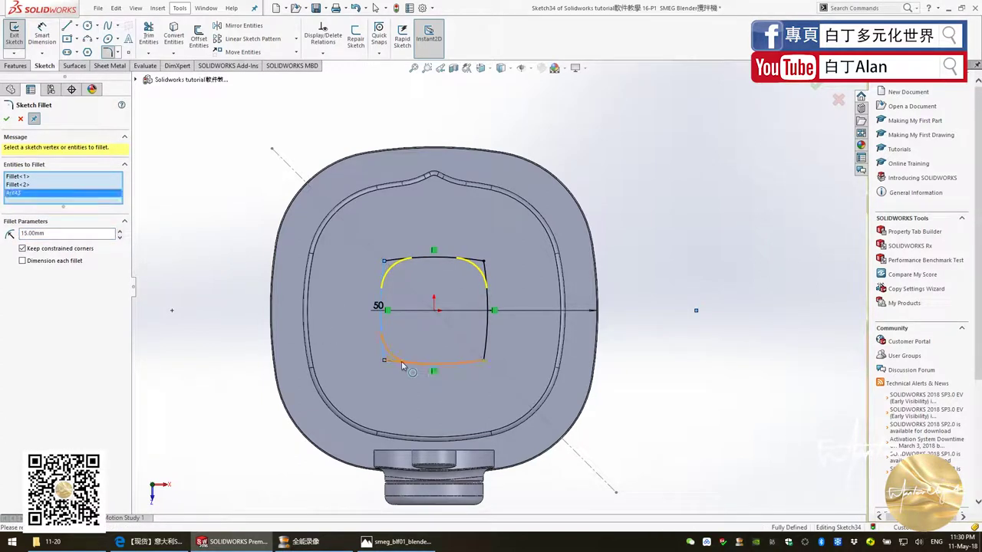
pyautogui.click(449, 365)
pyautogui.click(484, 338)
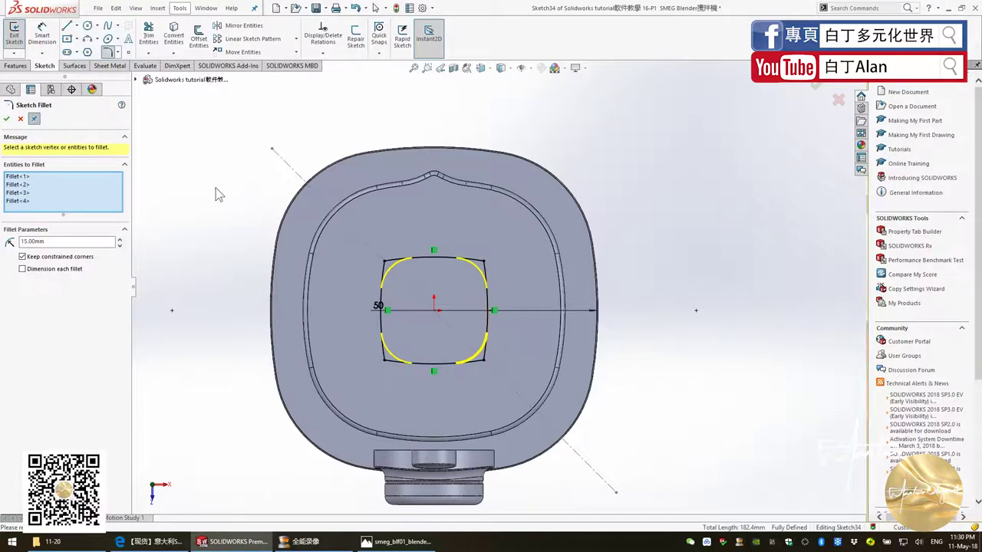
pyautogui.click(6, 119)
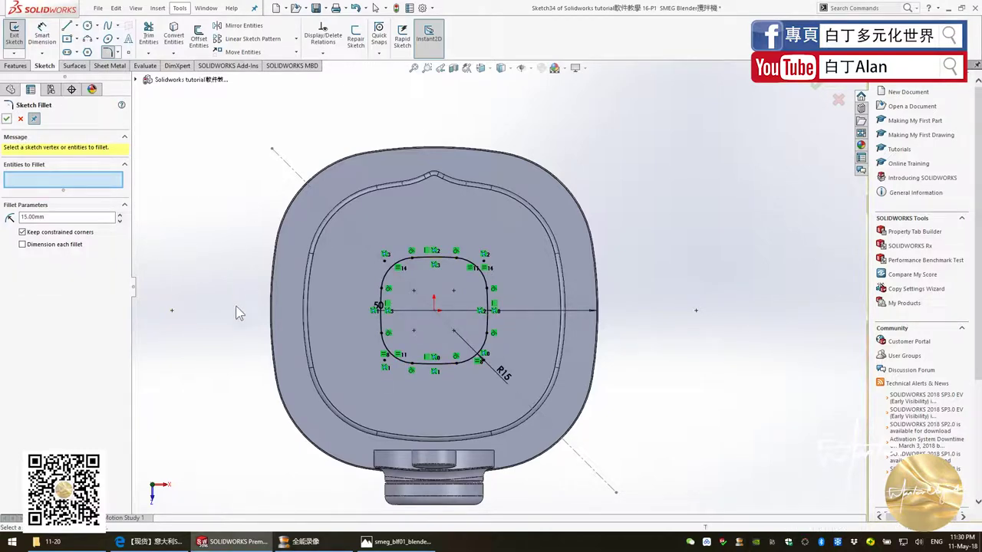
# Cut the filleted Sketch34 into the lid as a Blind 30 mm extruded cut.
pyautogui.moveTo(236, 305)
pyautogui.mouseDown(button='middle')
pyautogui.moveTo(447, 256)
pyautogui.moveTo(491, 267)
pyautogui.moveTo(276, 226)
pyautogui.mouseUp(button='middle')
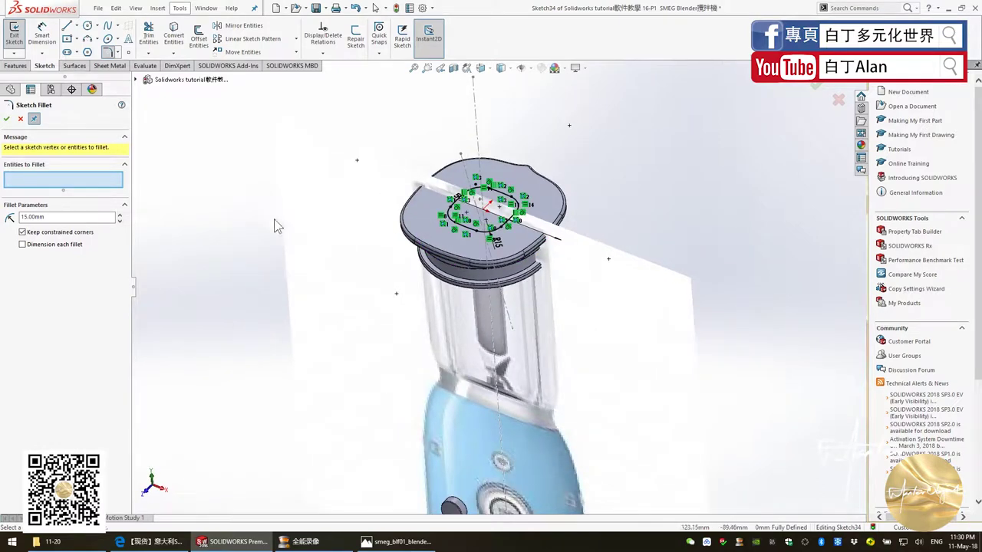
pyautogui.click(7, 120)
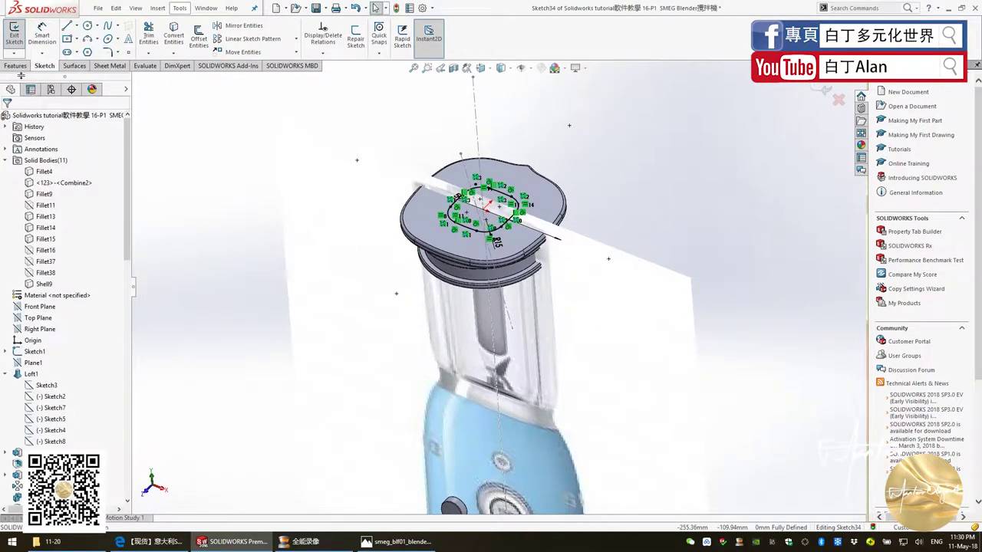
pyautogui.click(15, 65)
pyautogui.click(155, 39)
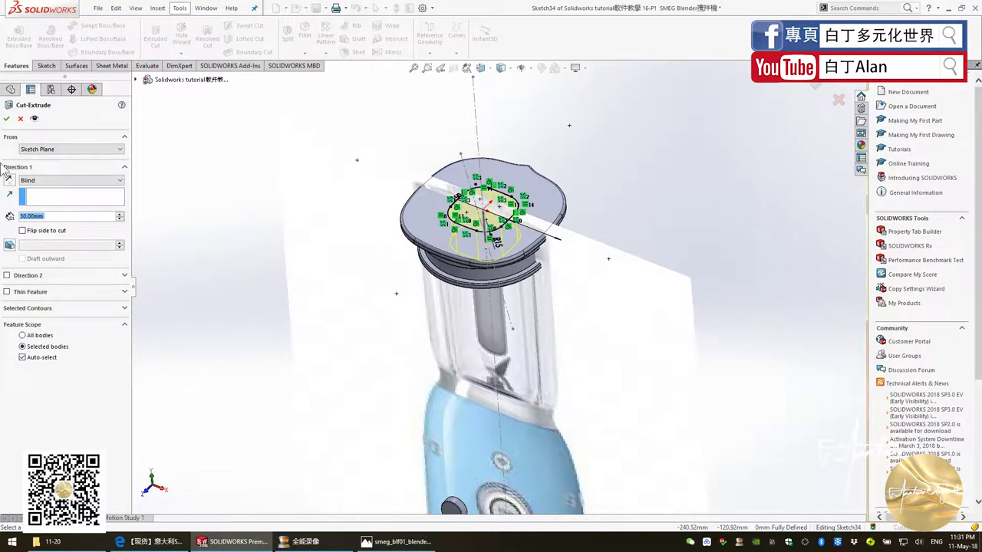
pyautogui.scroll(2, 493, 308)
pyautogui.scroll(2, 492, 308)
pyautogui.scroll(-3, 484, 303)
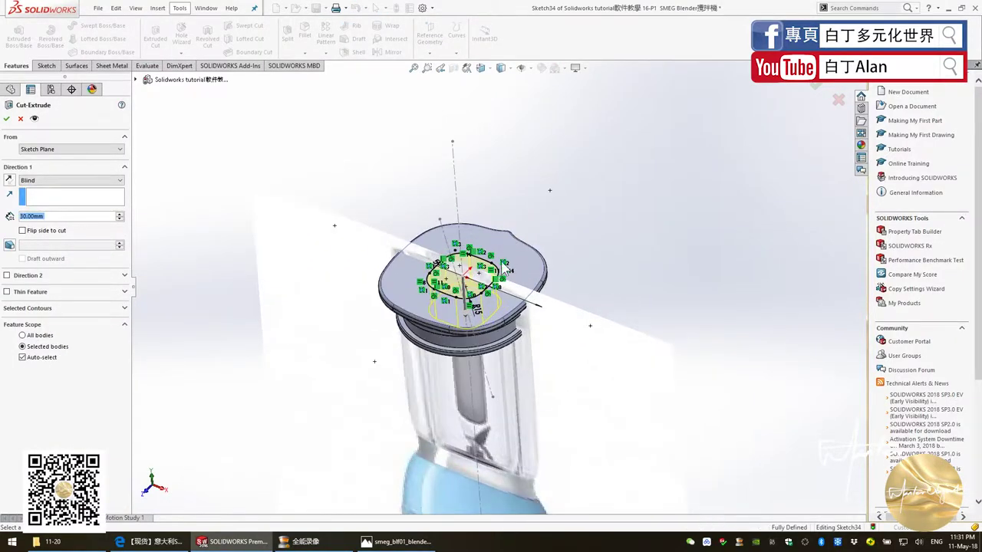
pyautogui.scroll(-2, 474, 299)
pyautogui.moveTo(474, 299); pyautogui.dragTo(474, 269, button='middle')
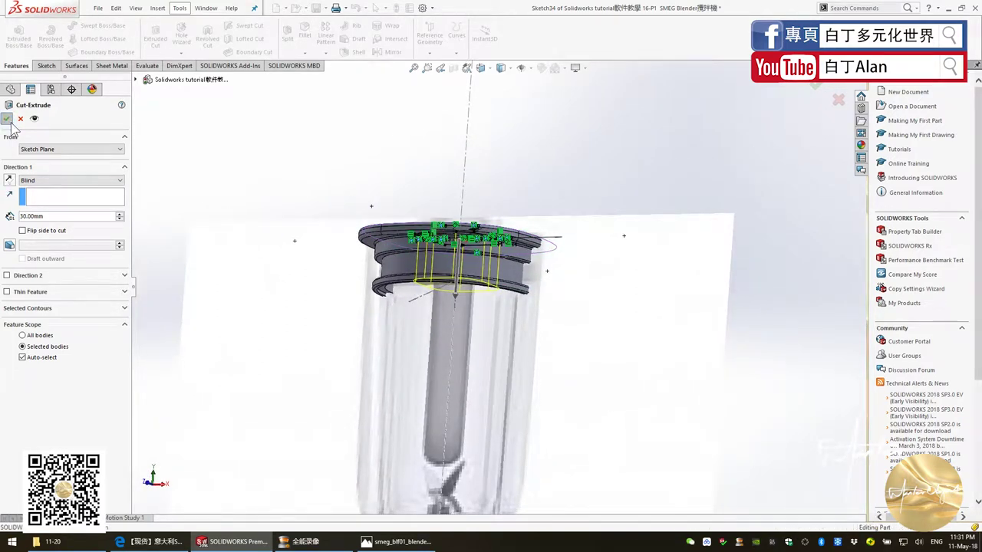
pyautogui.moveTo(529, 230); pyautogui.dragTo(534, 278, button='middle')
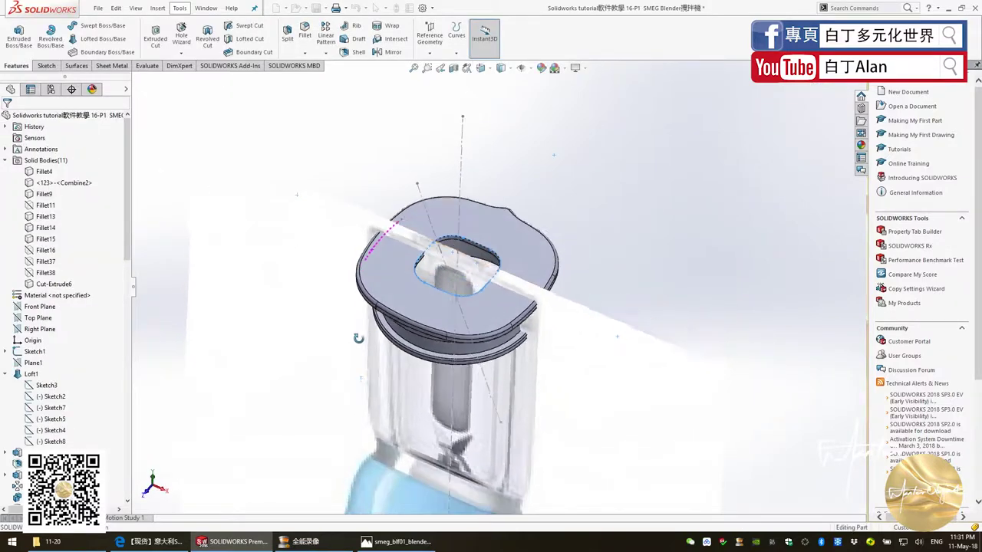
# Fillet the top edge of the lid opening with a 1 mm radius.
pyautogui.click(304, 34)
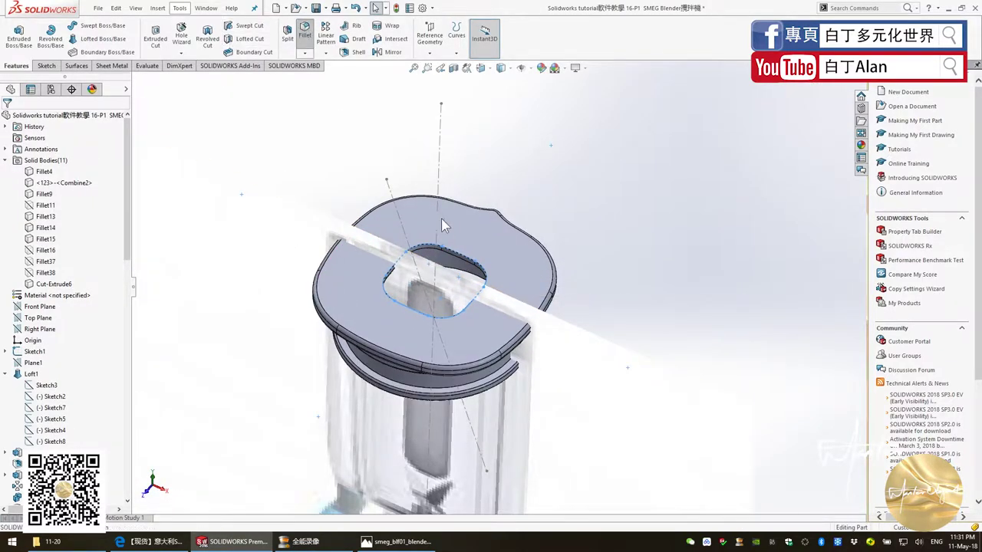
pyautogui.click(458, 256)
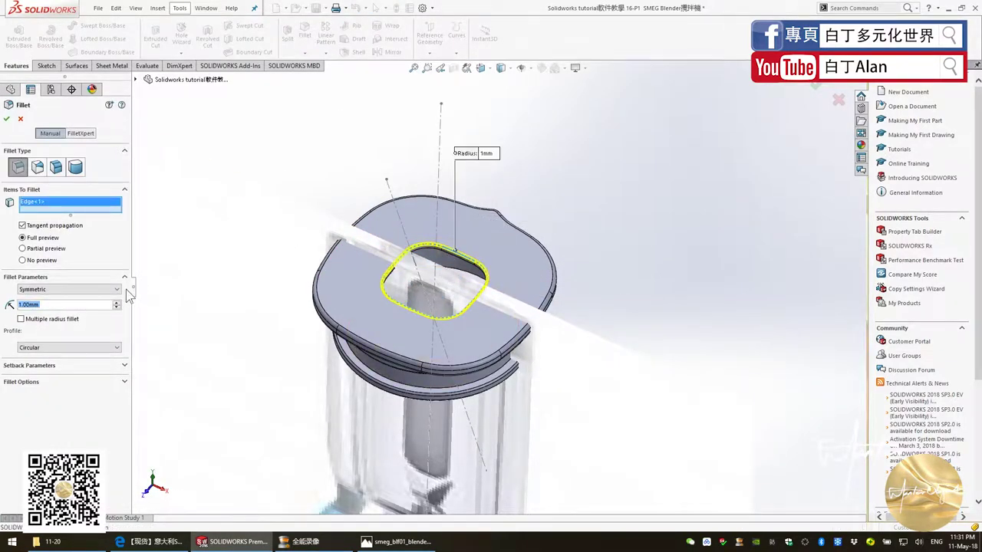
pyautogui.click(7, 121)
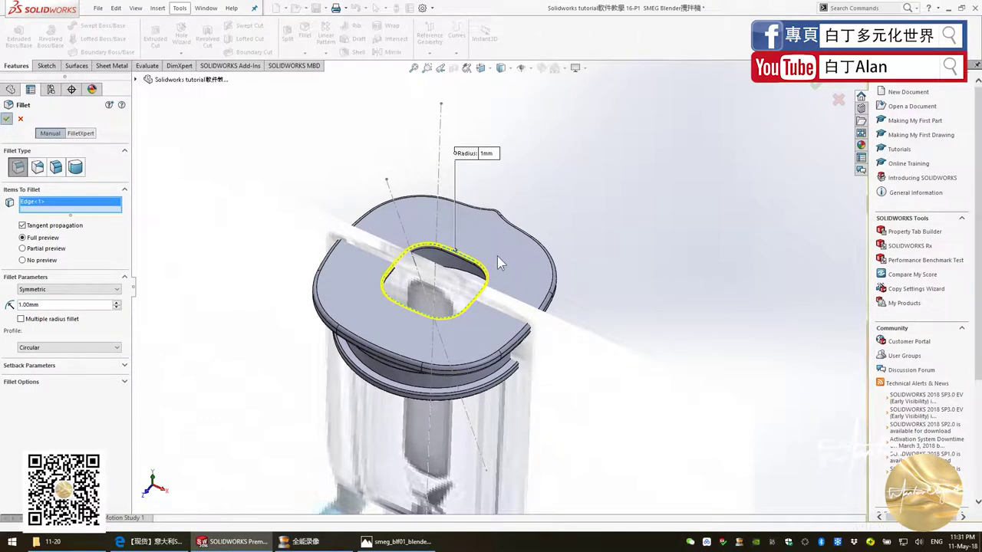
pyautogui.press('Return')
# Select the lid's top face for the next sketch.
pyautogui.scroll(-3, 469, 265)
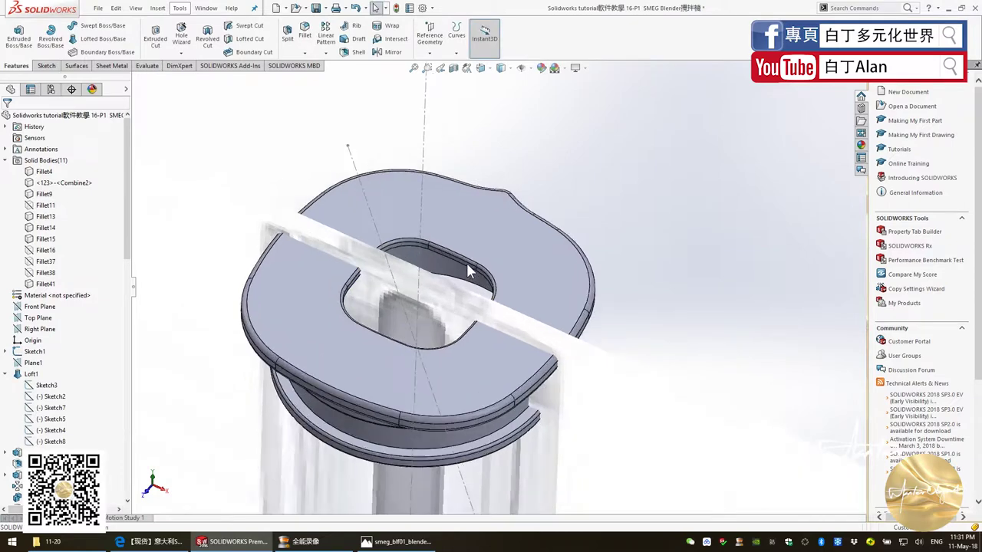
pyautogui.moveTo(468, 268); pyautogui.dragTo(474, 242, button='middle')
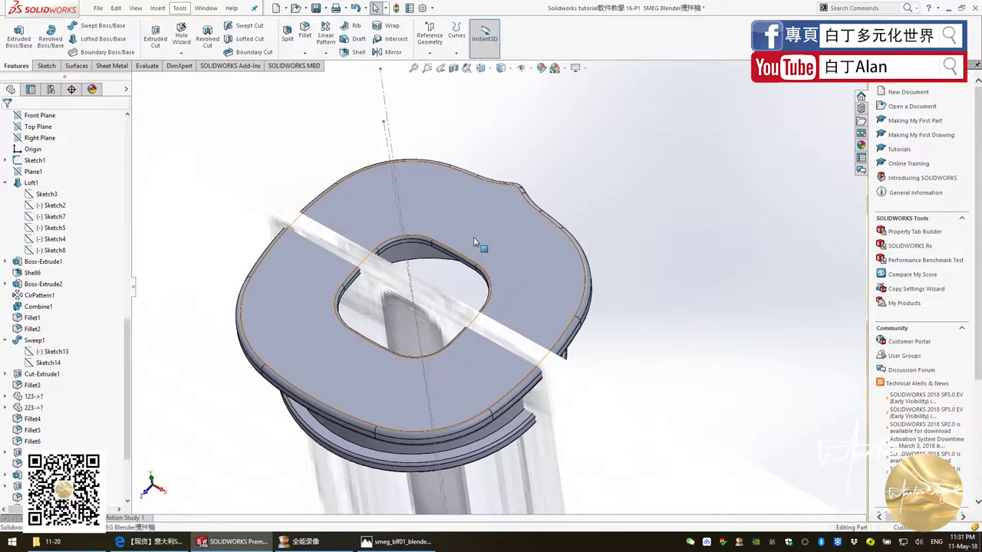
pyautogui.click(474, 242)
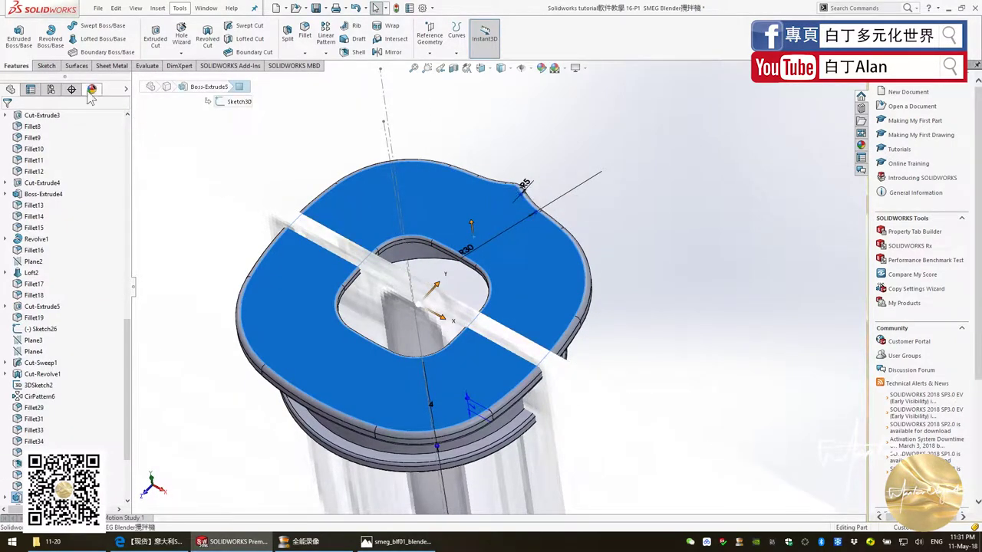
pyautogui.click(47, 66)
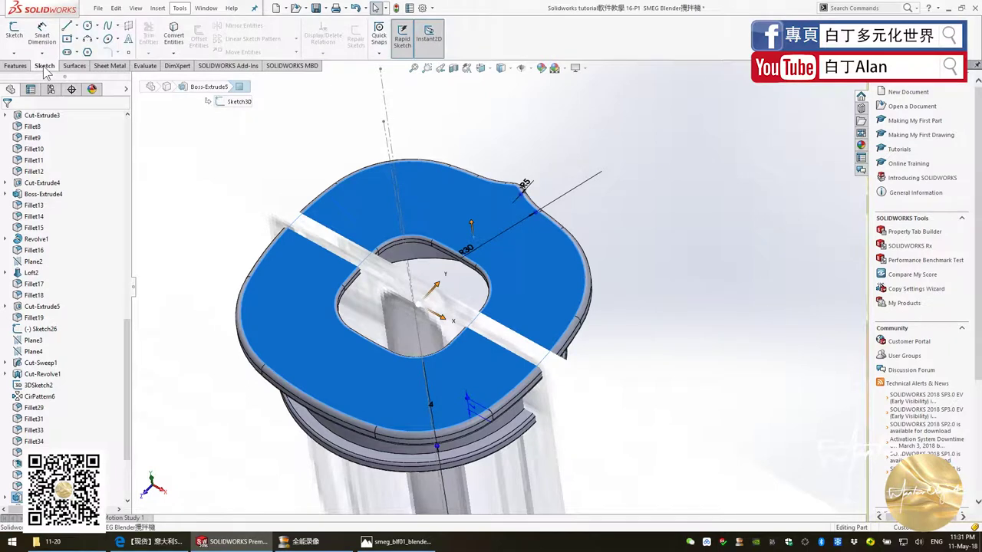
# Open Sketch35 on the lid top face and compare the opening with the blender photo.
pyautogui.click(13, 31)
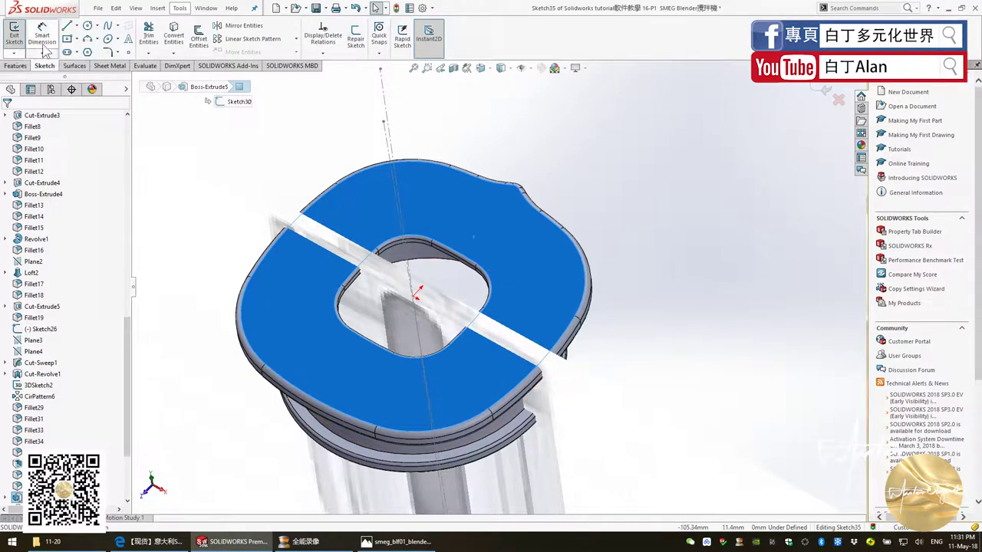
pyautogui.moveTo(391, 344); pyautogui.dragTo(392, 393, button='middle')
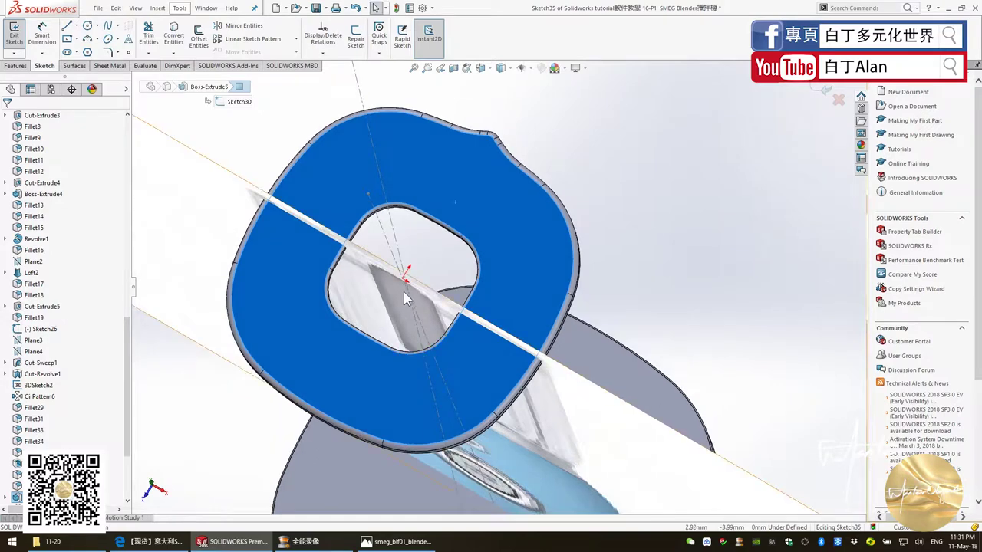
pyautogui.scroll(-2, 403, 291)
pyautogui.hotkey('alt', 'Tab')
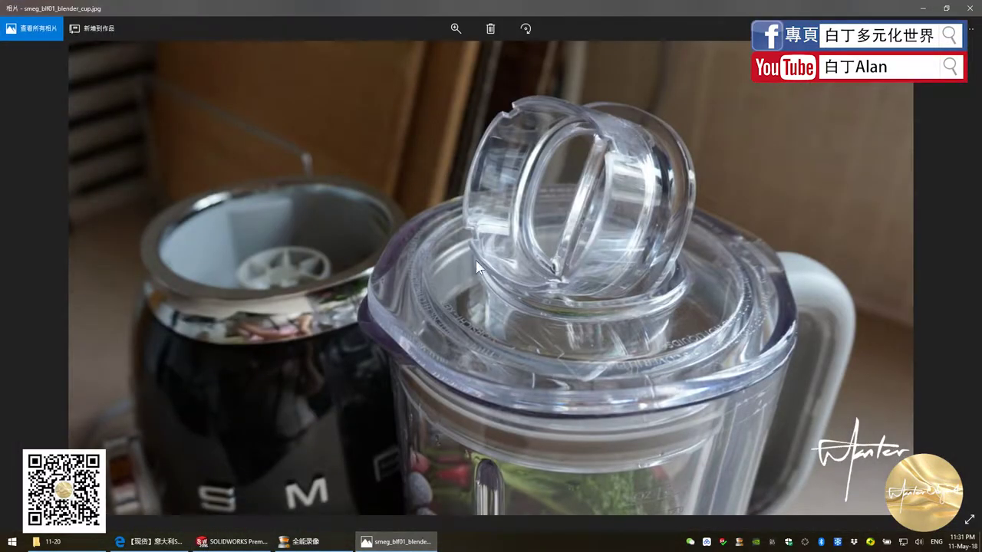
pyautogui.click(230, 542)
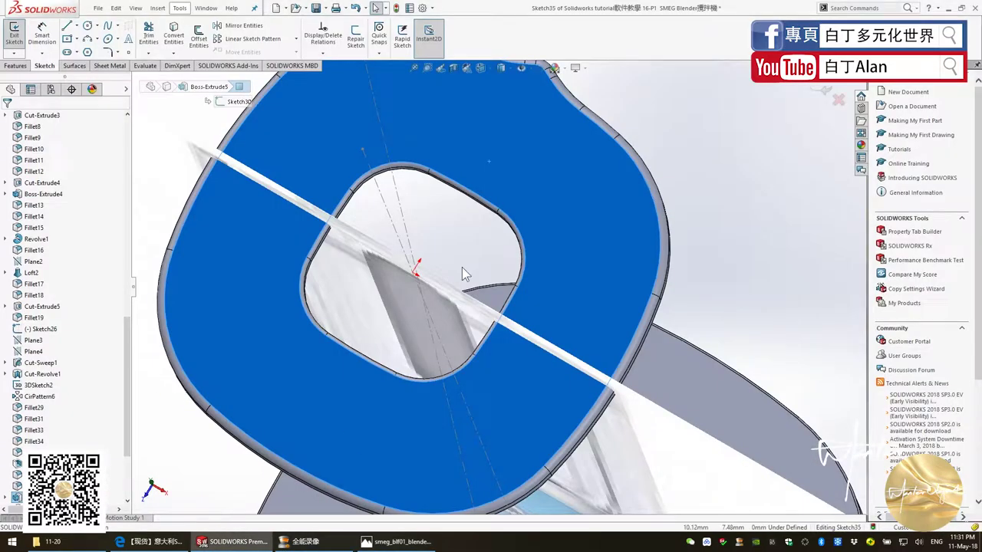
pyautogui.hotkey('ctrl', '7')
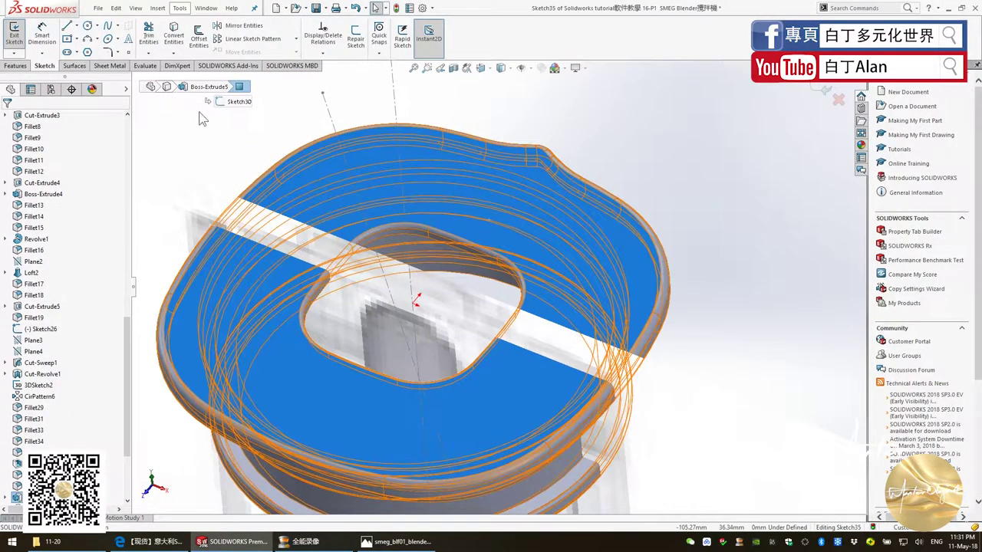
# Try Offset Entities on the selected edge and commit the offset curve to the sketch.
pyautogui.click(198, 36)
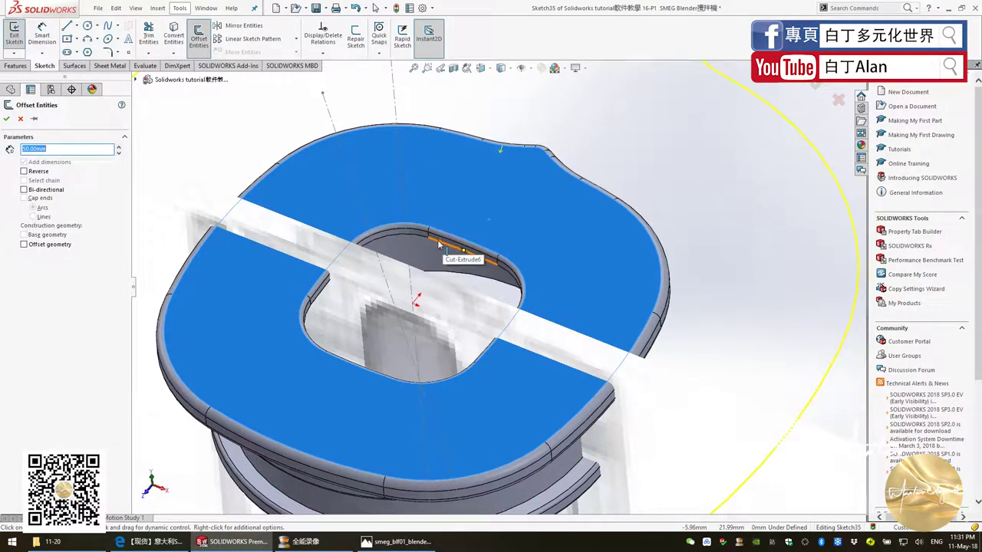
pyautogui.scroll(3, 440, 239)
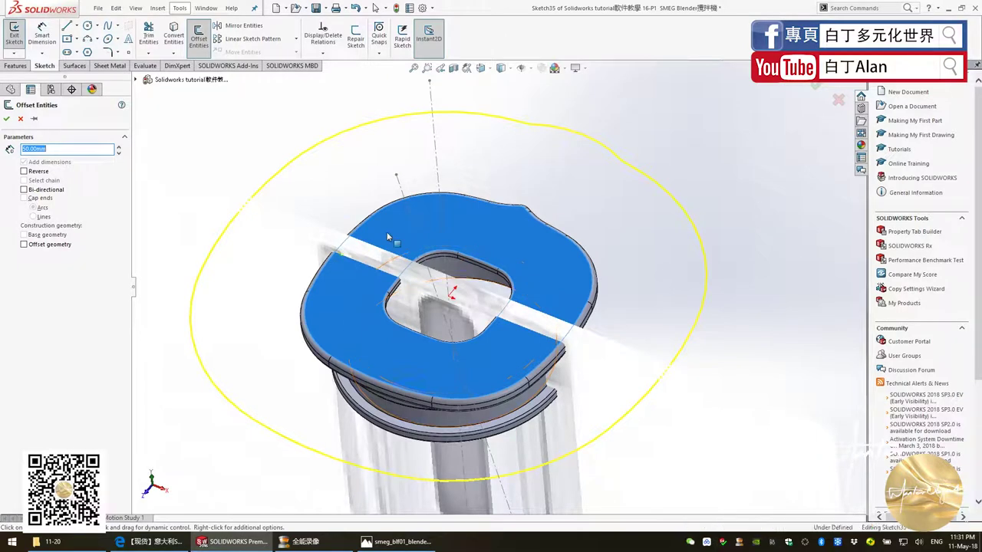
pyautogui.press('Return')
pyautogui.scroll(5, 489, 422)
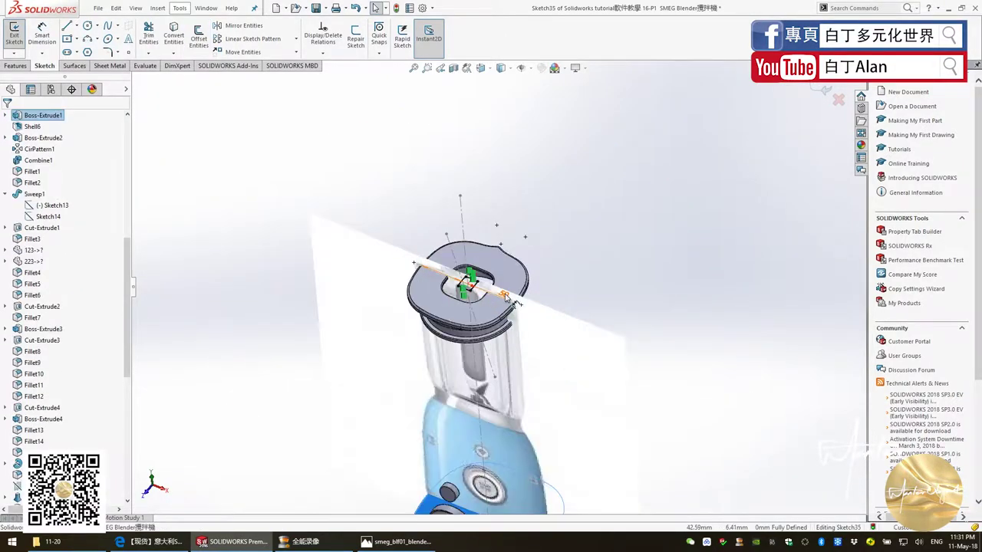
pyautogui.scroll(-10, 491, 299)
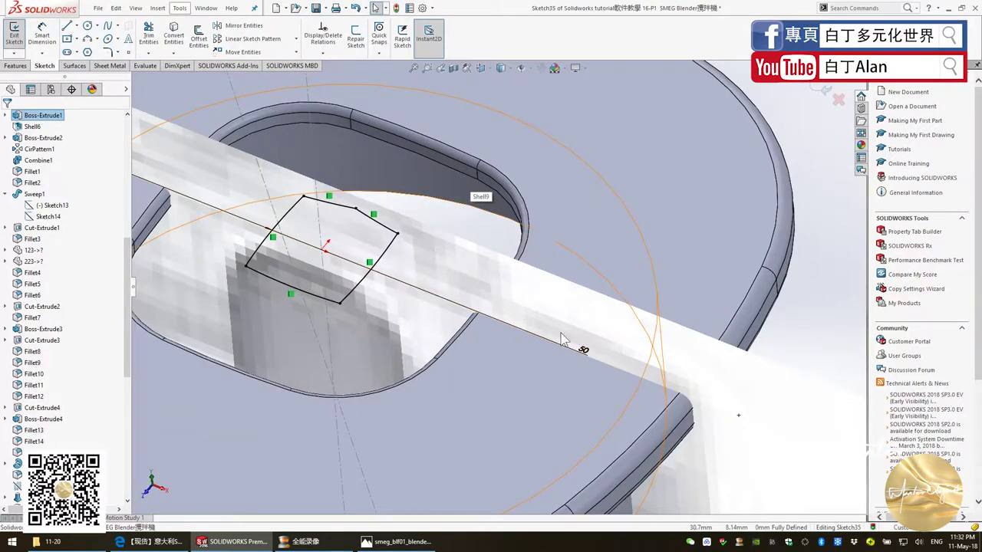
pyautogui.moveTo(570, 344)
pyautogui.mouseDown(button='middle')
pyautogui.moveTo(532, 210)
pyautogui.moveTo(527, 375)
pyautogui.moveTo(401, 465)
pyautogui.mouseUp(button='middle')
pyautogui.scroll(5, 402, 453)
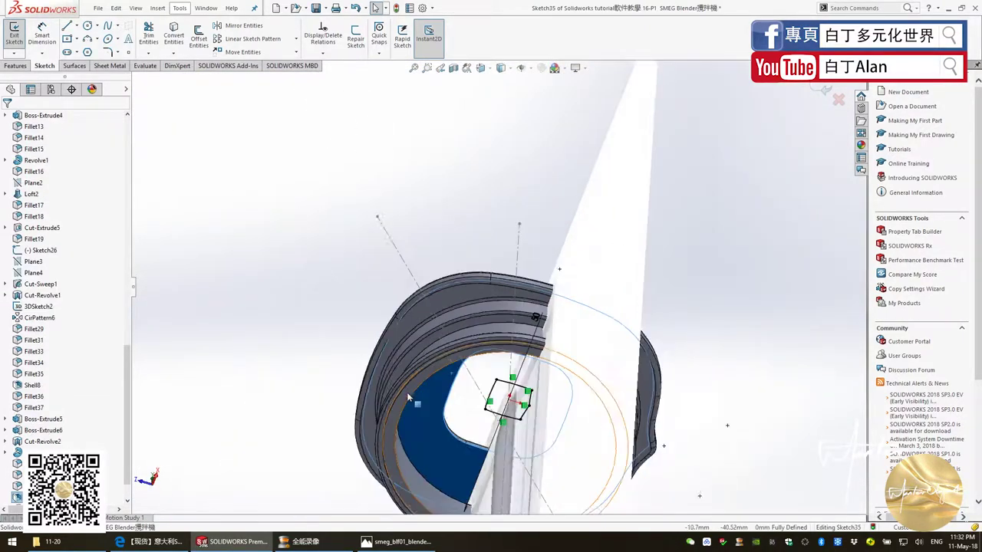
pyautogui.scroll(3, 407, 392)
pyautogui.scroll(-5, 488, 358)
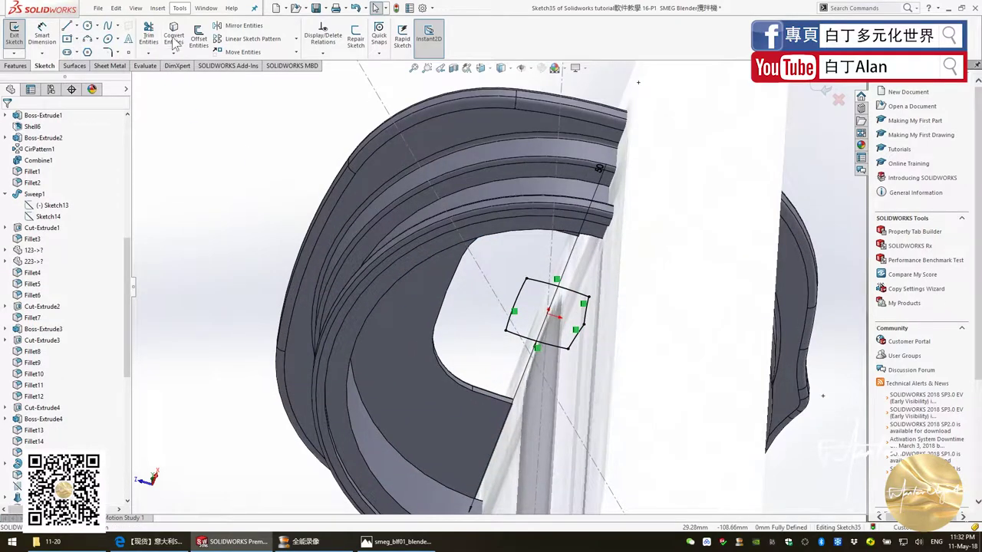
# Offset the opening's full rim edge loop into Sketch35 at 0 mm distance.
pyautogui.click(199, 39)
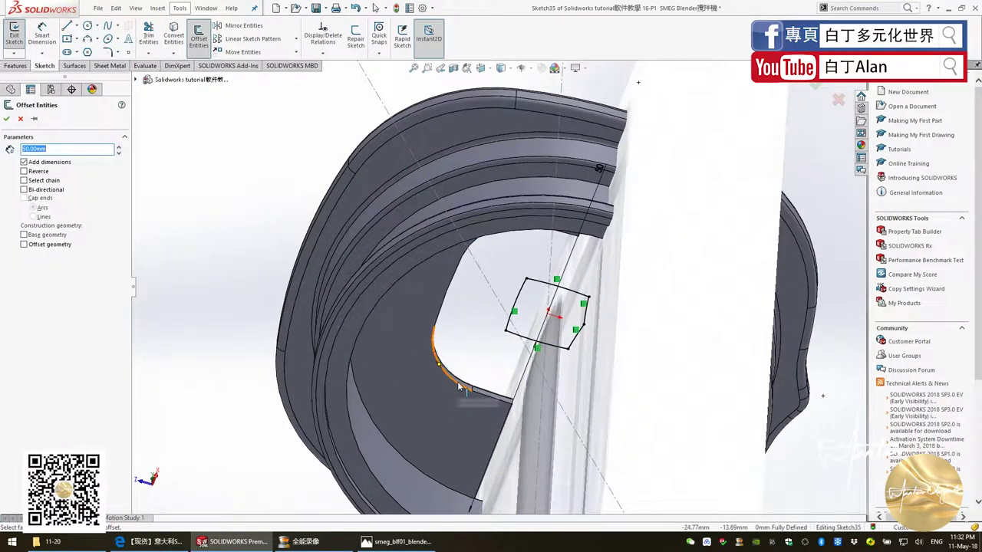
pyautogui.click(460, 387)
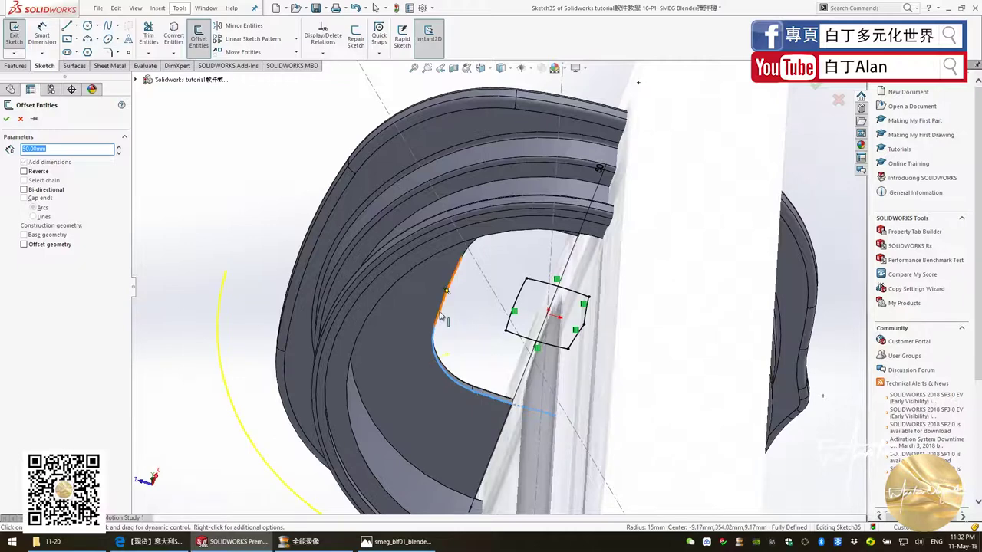
pyautogui.moveTo(442, 316); pyautogui.dragTo(500, 296, button='middle')
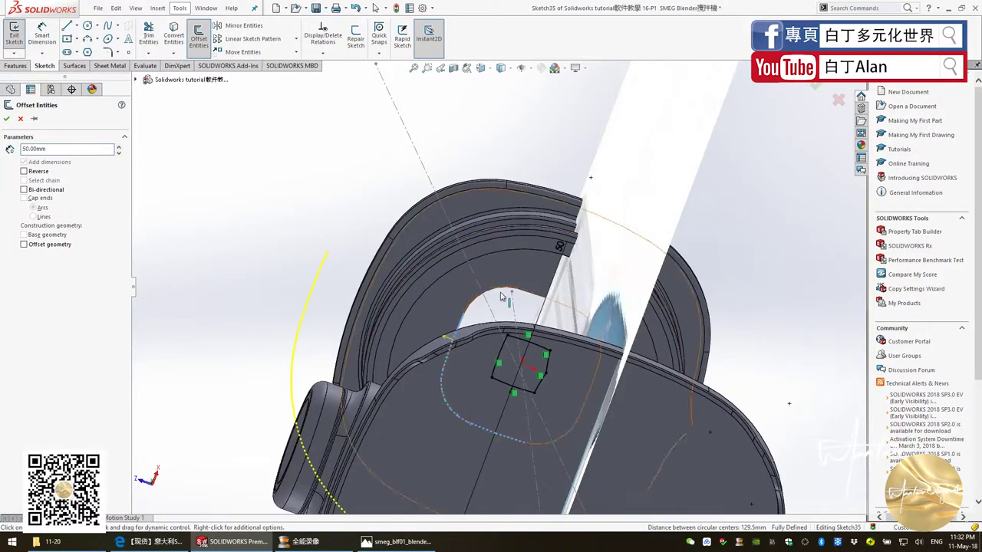
pyautogui.click(513, 293)
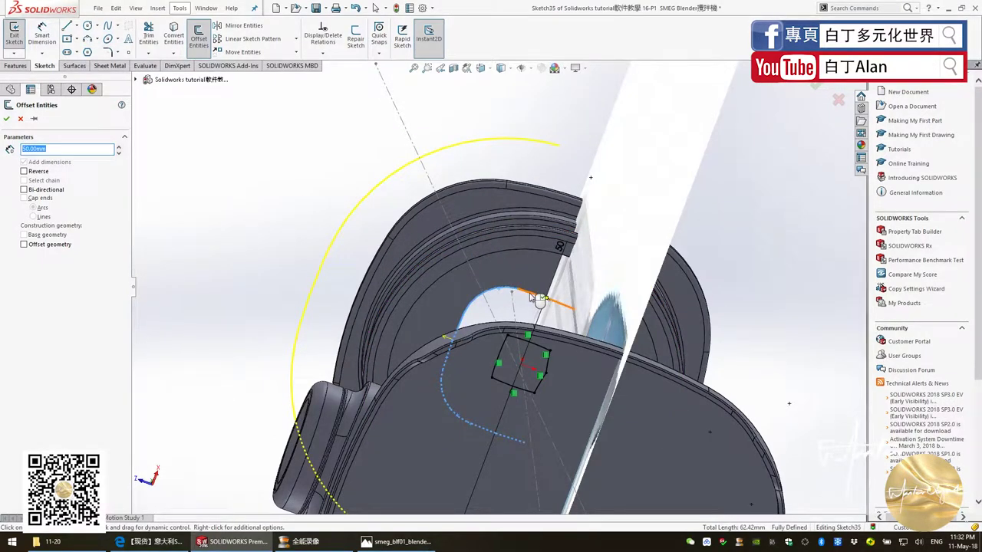
pyautogui.scroll(5, 539, 299)
pyautogui.moveTo(539, 299)
pyautogui.mouseDown(button='middle')
pyautogui.moveTo(630, 387)
pyautogui.moveTo(773, 349)
pyautogui.moveTo(675, 240)
pyautogui.mouseUp(button='middle')
pyautogui.scroll(-5, 773, 349)
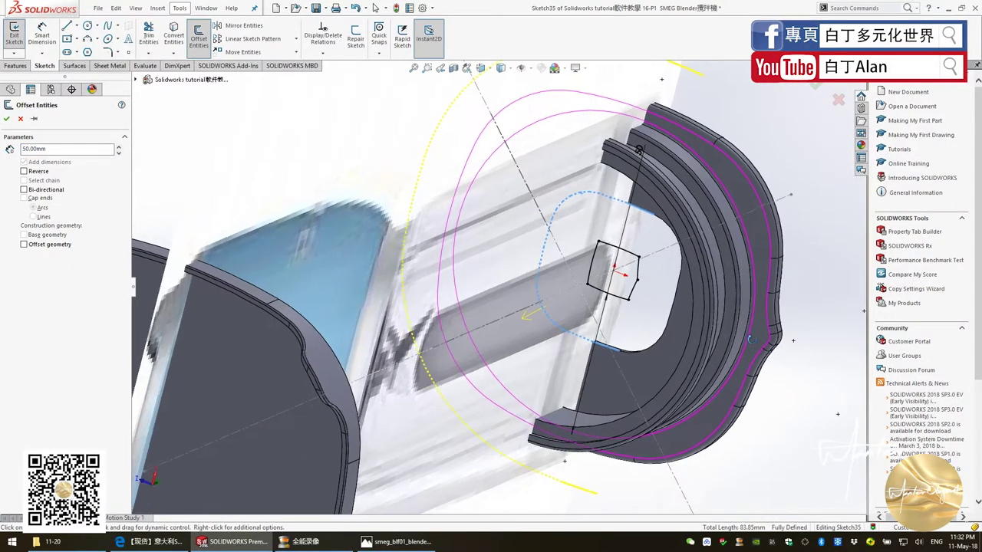
pyautogui.click(675, 240)
pyautogui.click(675, 296)
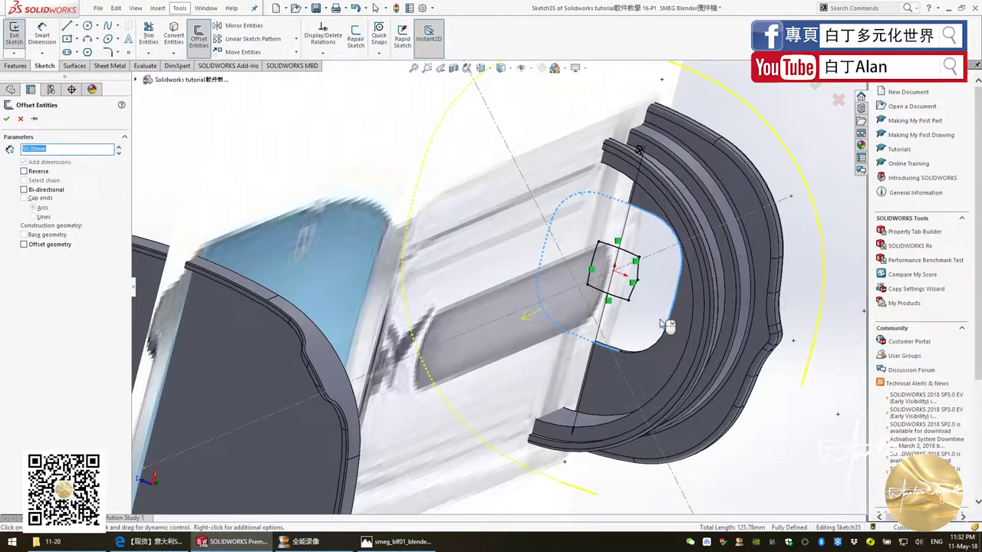
pyautogui.click(650, 350)
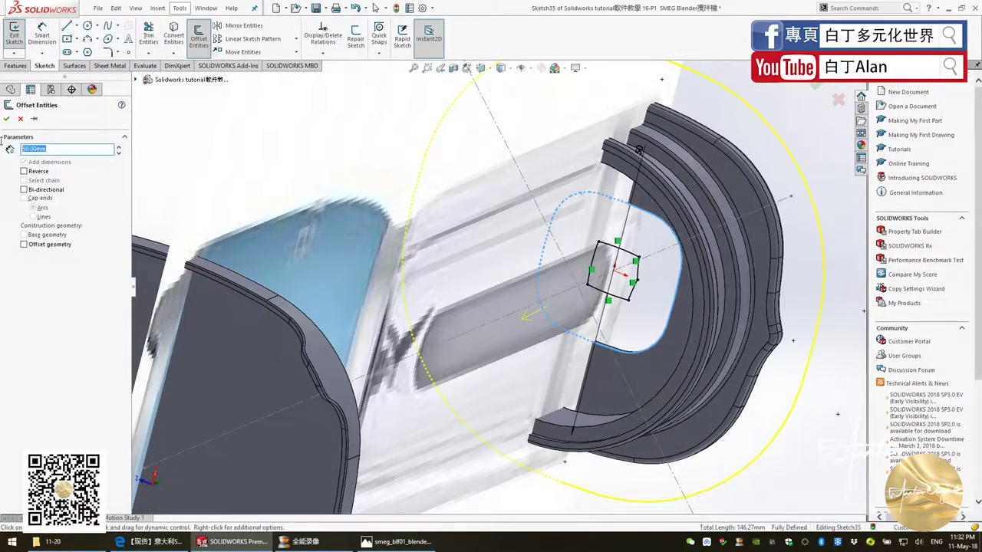
pyautogui.write('6')
pyautogui.write('3')
pyautogui.press('Return')
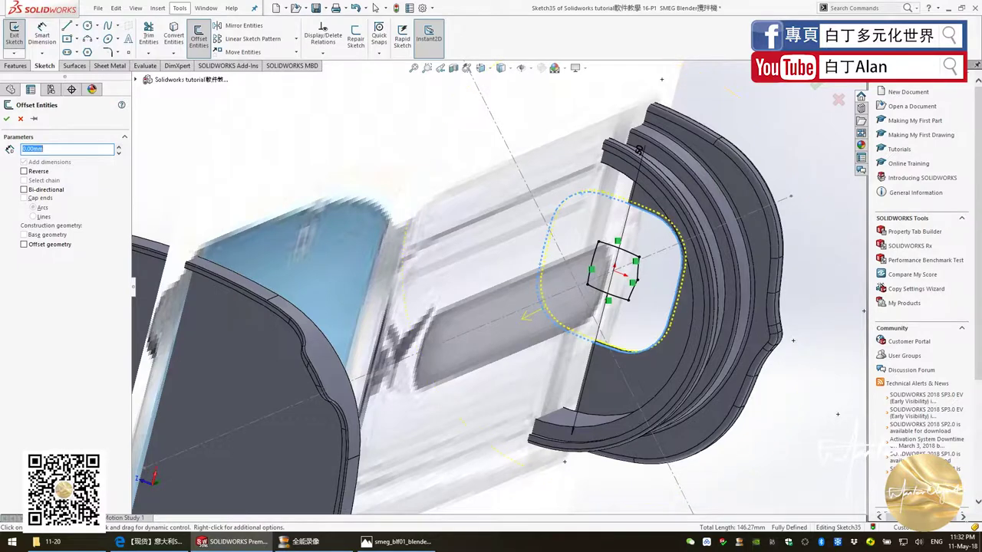
pyautogui.click(7, 119)
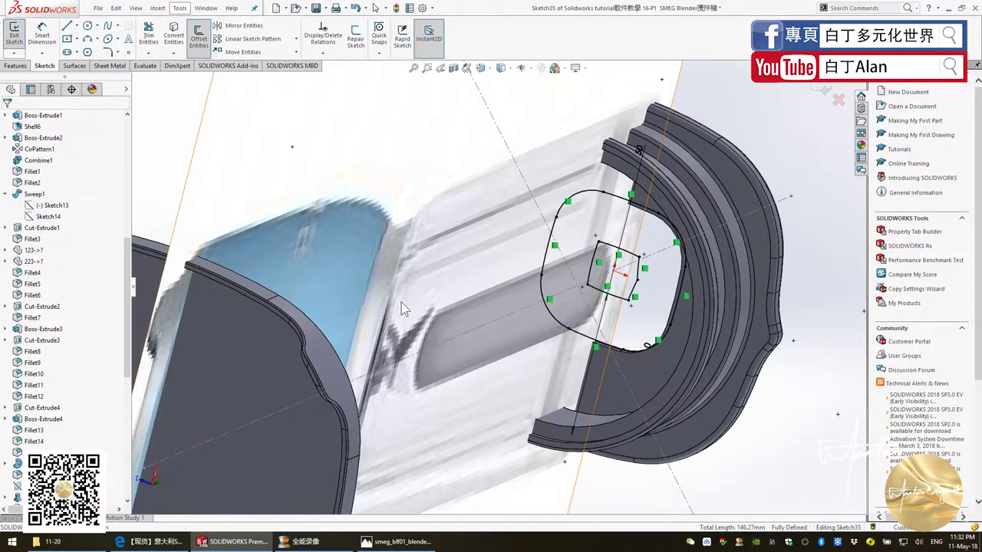
pyautogui.moveTo(401, 302); pyautogui.dragTo(541, 286, button='middle')
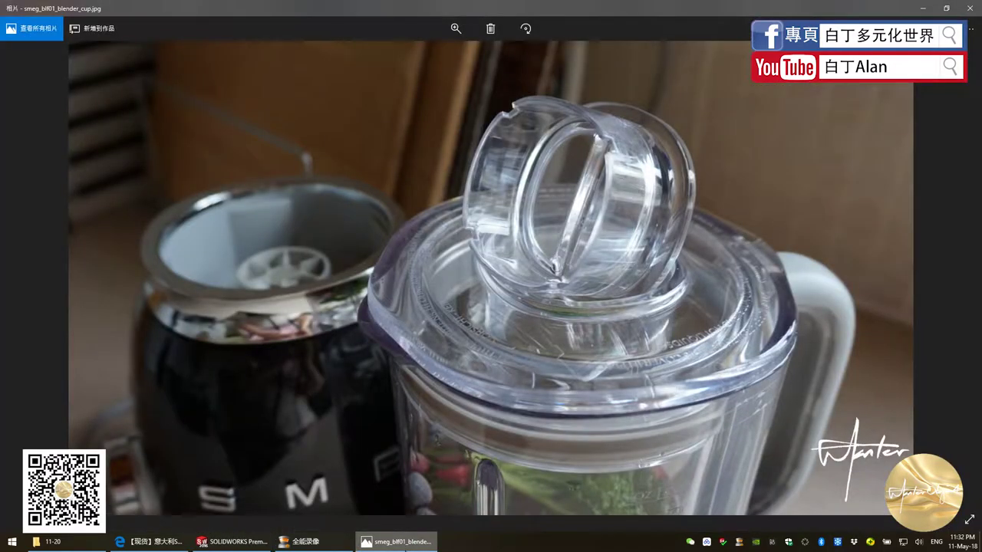
# Browse the SMEG blender images on the Taobao listing, then return to SOLIDWORKS.
pyautogui.click(150, 542)
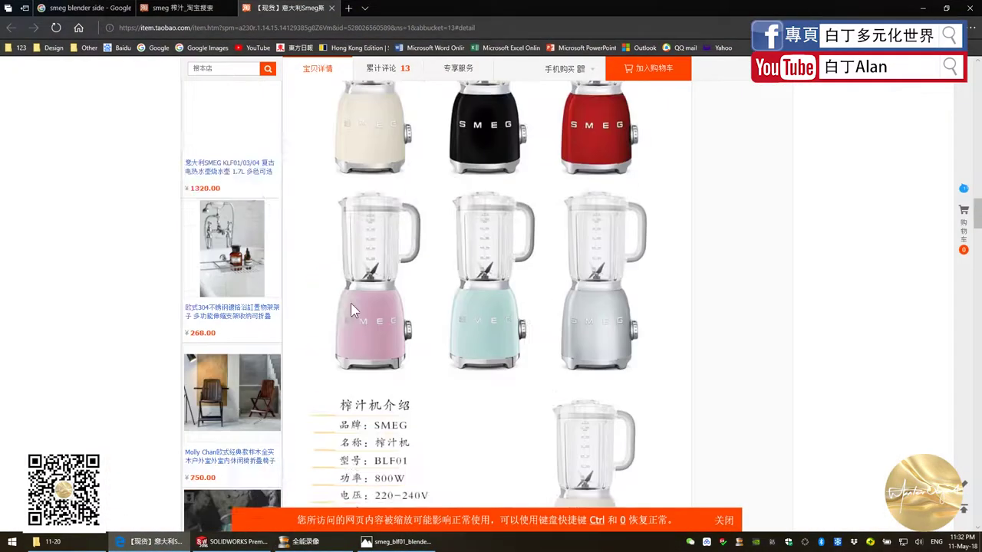
pyautogui.scroll(3, 379, 338)
pyautogui.scroll(5, 379, 337)
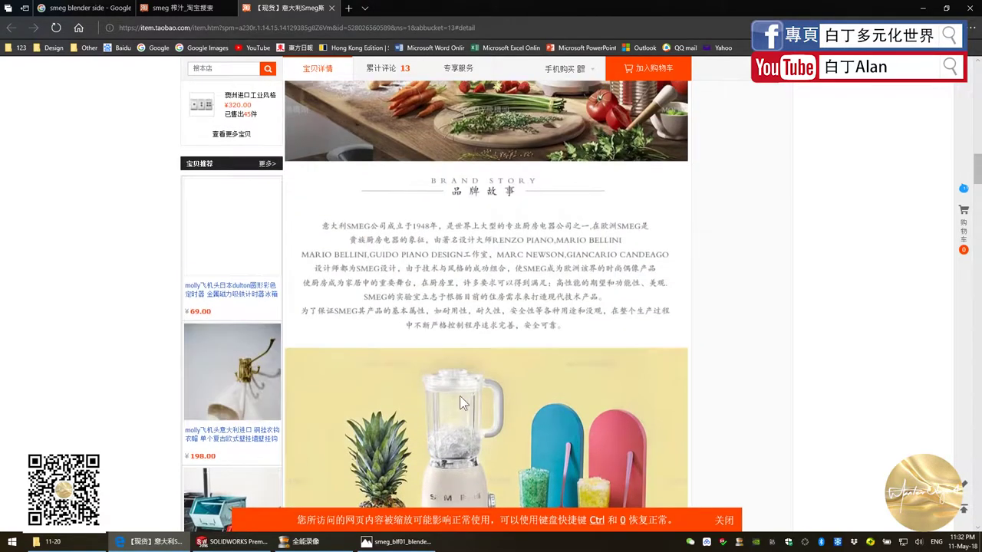
pyautogui.click(395, 541)
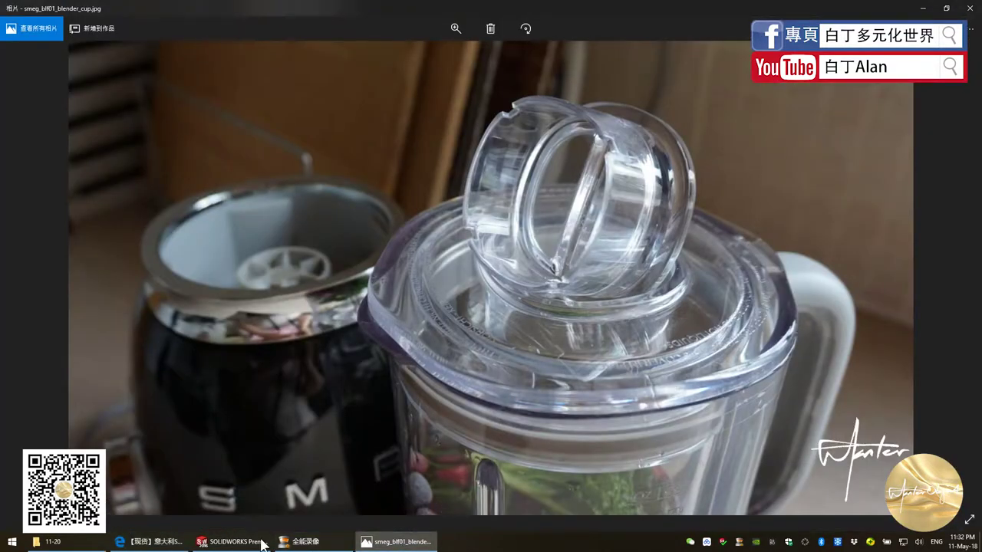
pyautogui.click(232, 542)
# Extrude Sketch35 as a boss, 10 mm in Direction 1 and 30 mm in Direction 2.
pyautogui.click(16, 65)
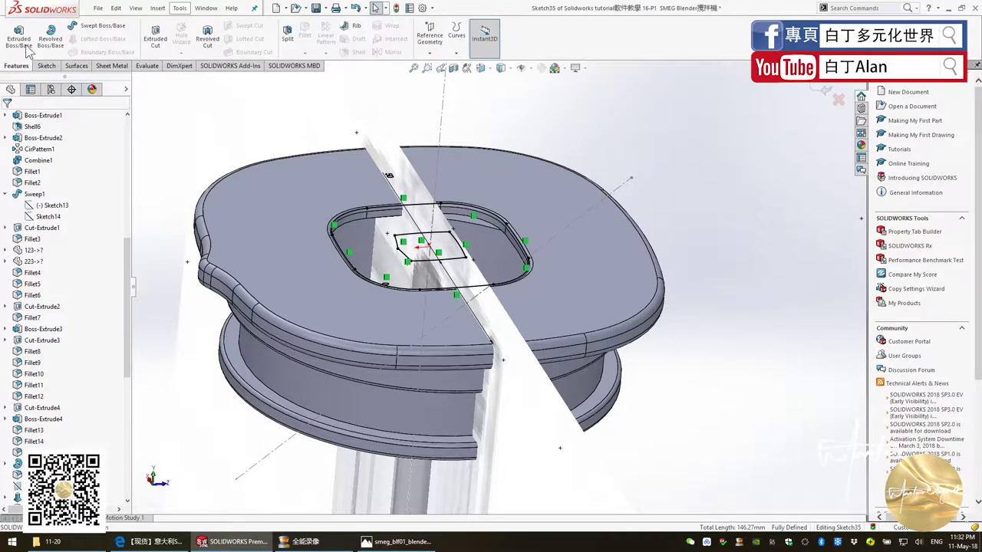
pyautogui.click(19, 38)
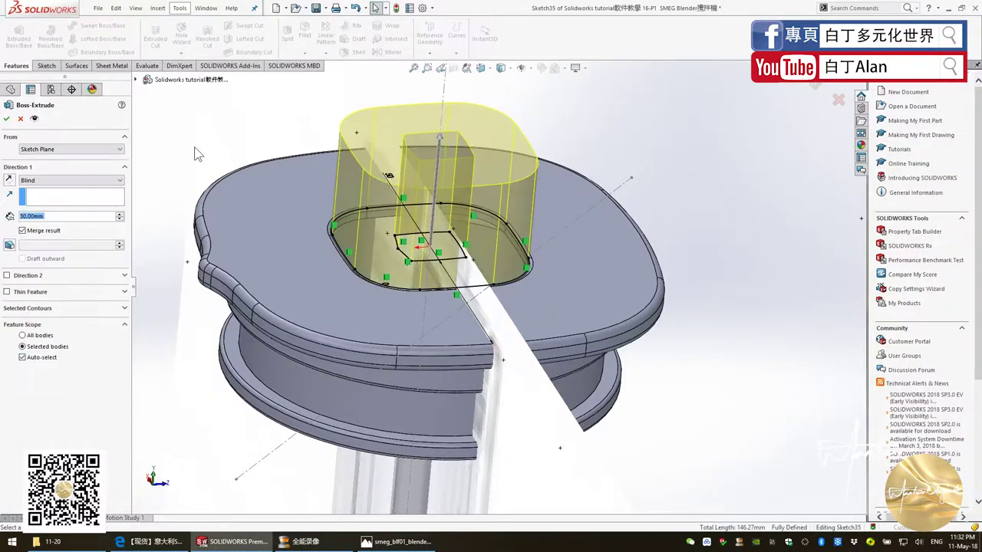
pyautogui.click(52, 219)
pyautogui.click(6, 275)
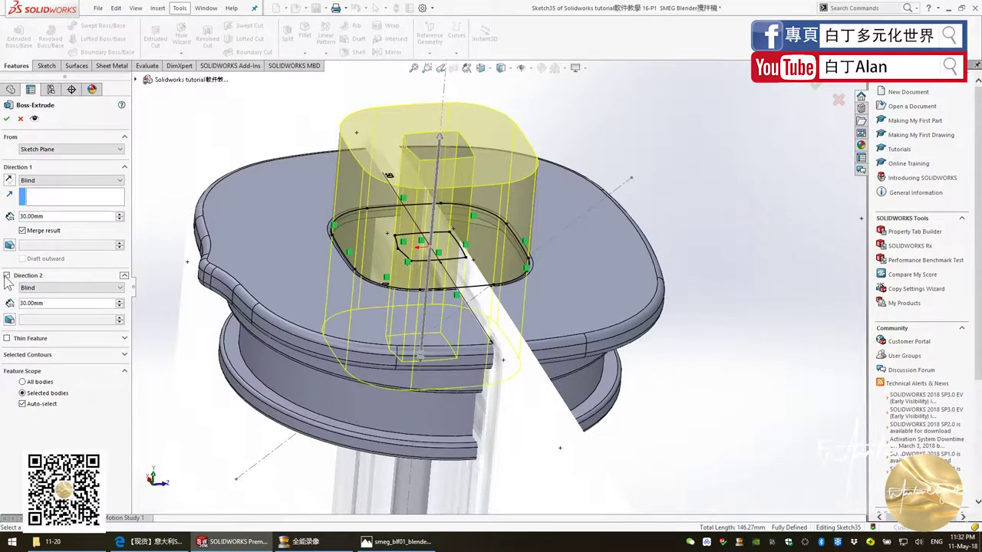
pyautogui.click(7, 276)
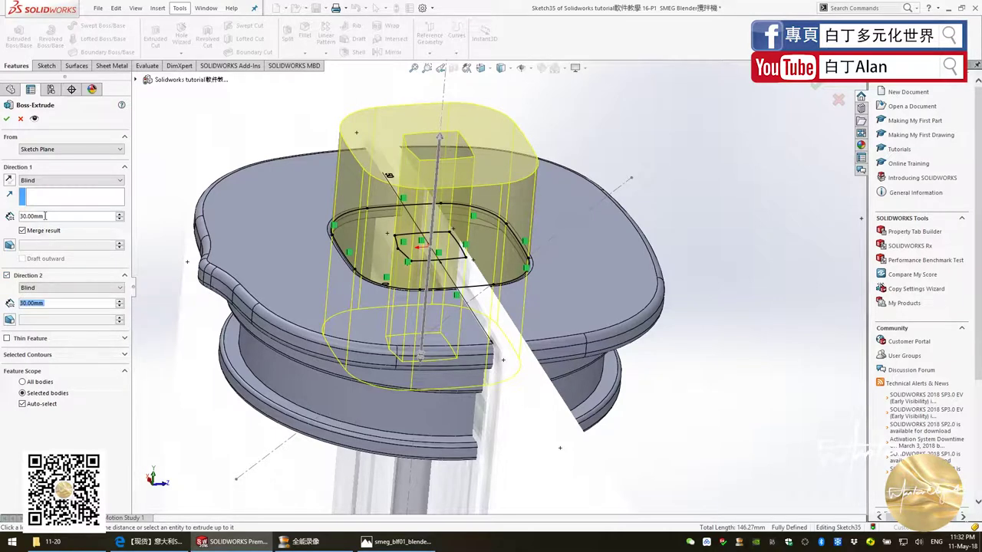
pyautogui.write('10')
pyautogui.press('Return')
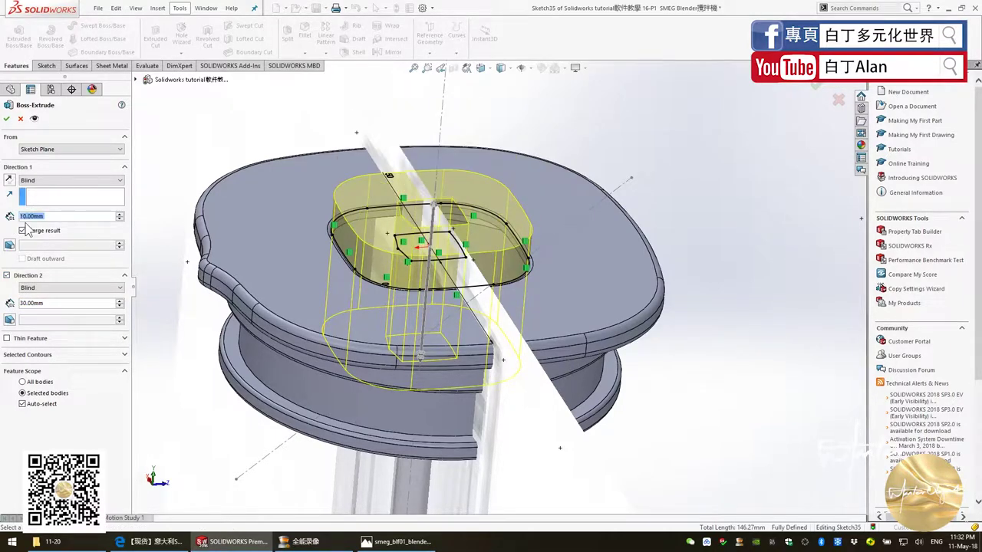
pyautogui.moveTo(344, 287); pyautogui.dragTo(349, 284, button='middle')
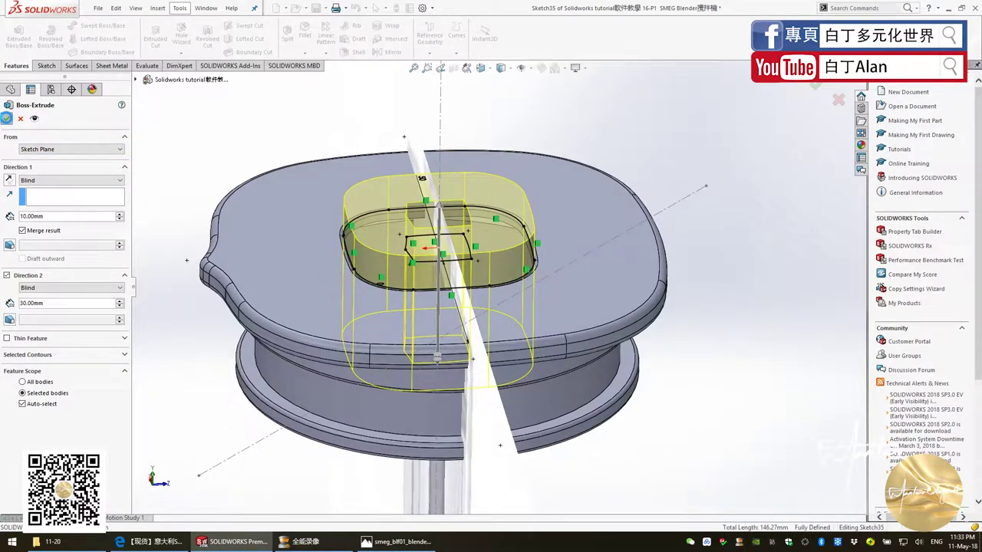
pyautogui.click(6, 119)
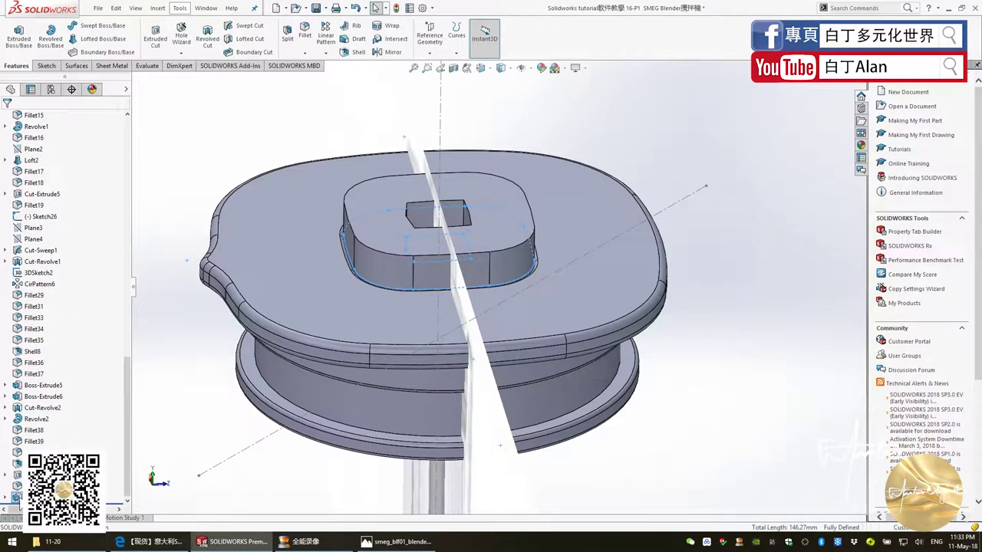
# Edit Boss-Extrude7 to uncheck Merge result so it stays a separate body.
pyautogui.rightClick(19, 498)
pyautogui.click(25, 300)
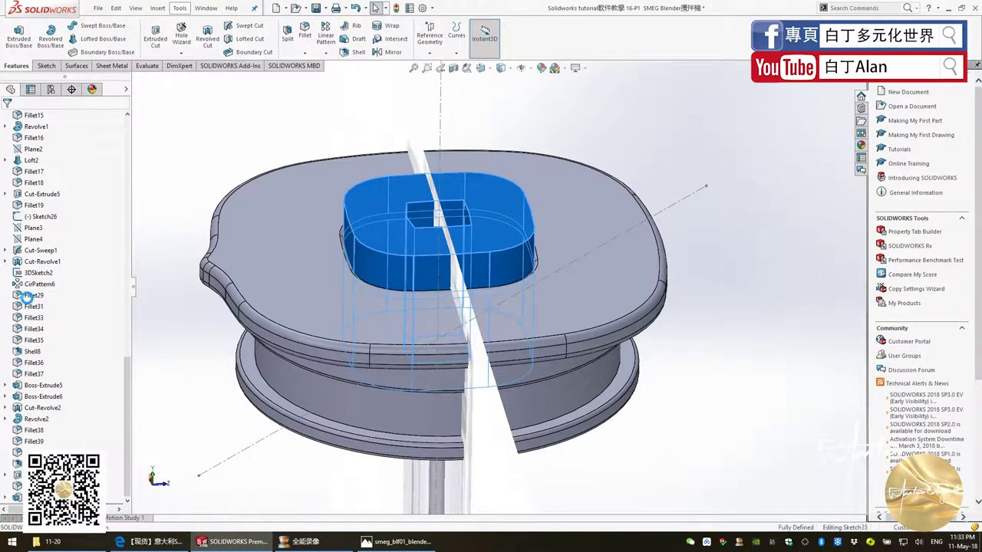
pyautogui.click(22, 231)
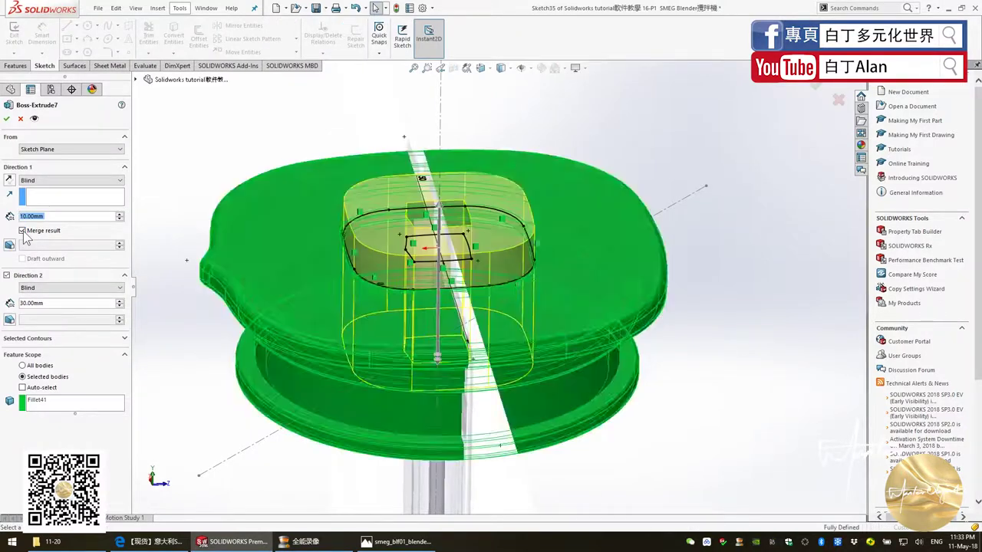
pyautogui.click(7, 119)
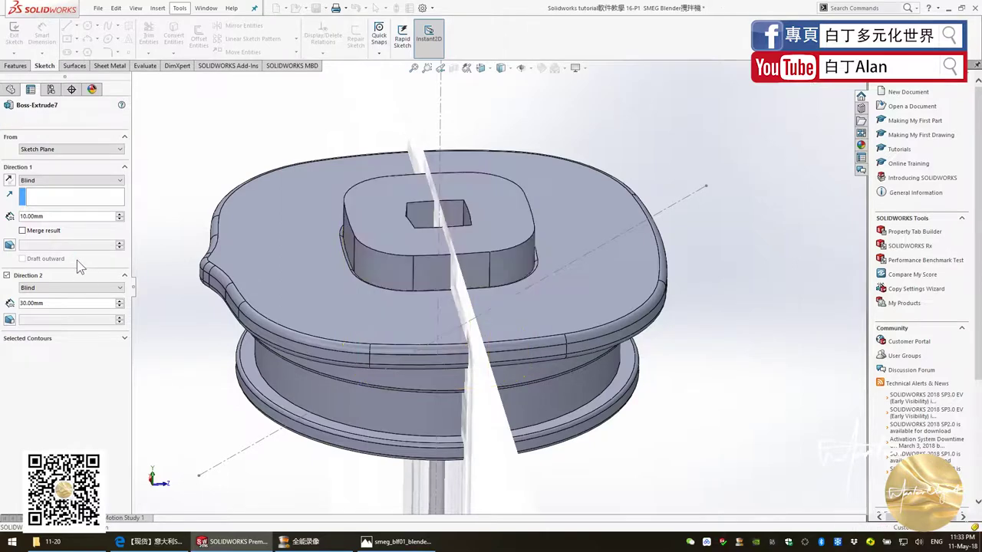
pyautogui.click(4, 498)
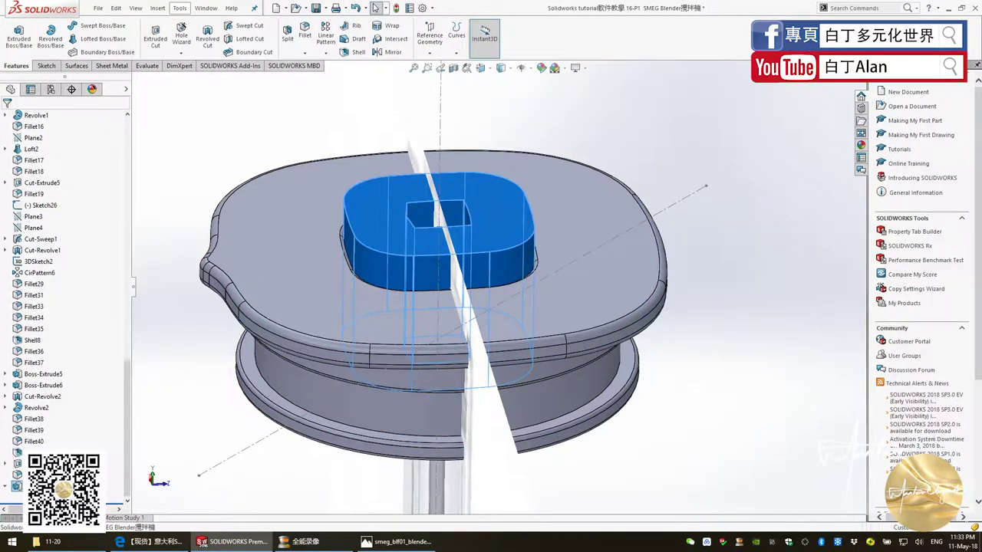
pyautogui.rightClick(17, 486)
# Delete the horizontal line, 50 dimension and relations around the inner square in Sketch35.
pyautogui.click(52, 347)
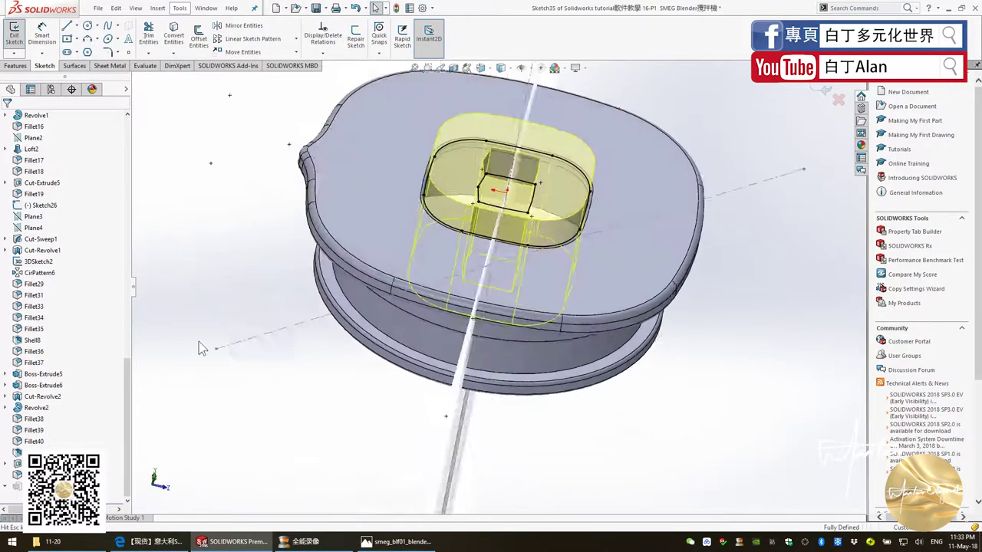
pyautogui.scroll(5, 548, 258)
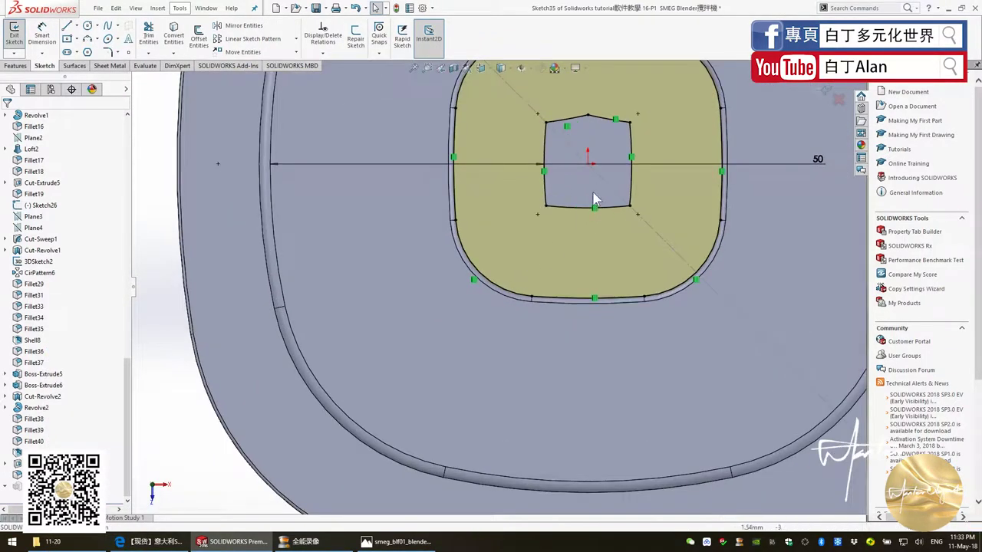
pyautogui.scroll(2, 597, 201)
pyautogui.moveTo(512, 101); pyautogui.dragTo(660, 247)
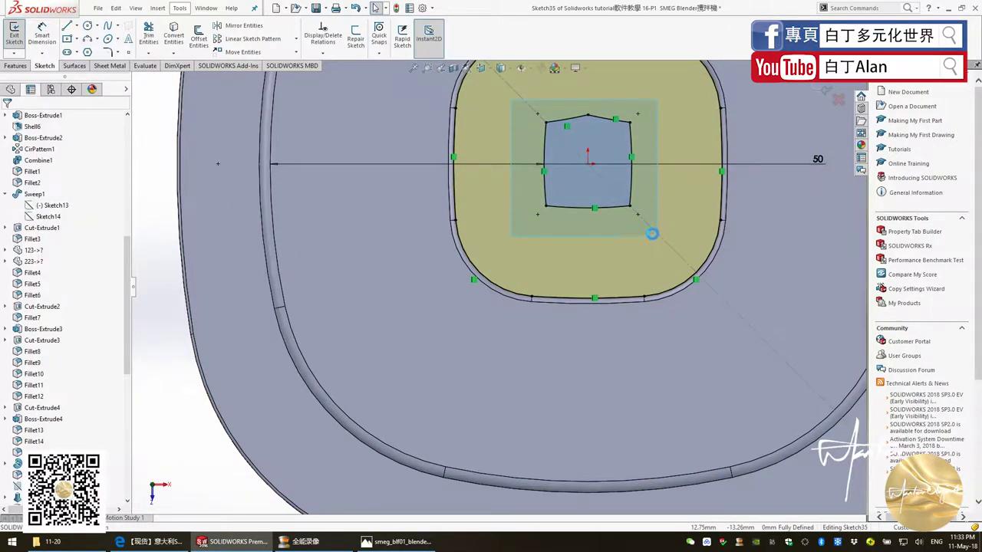
pyautogui.press('Delete')
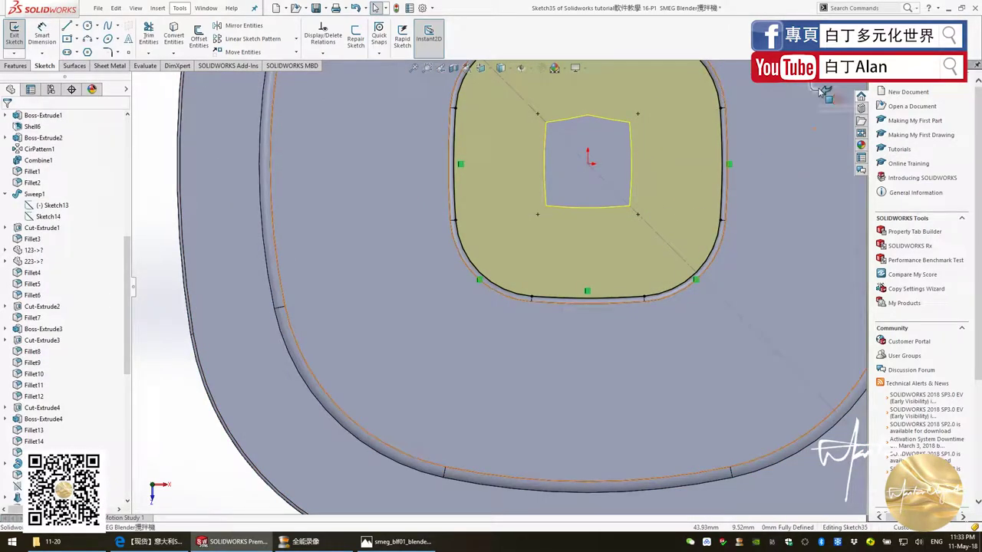
pyautogui.click(823, 90)
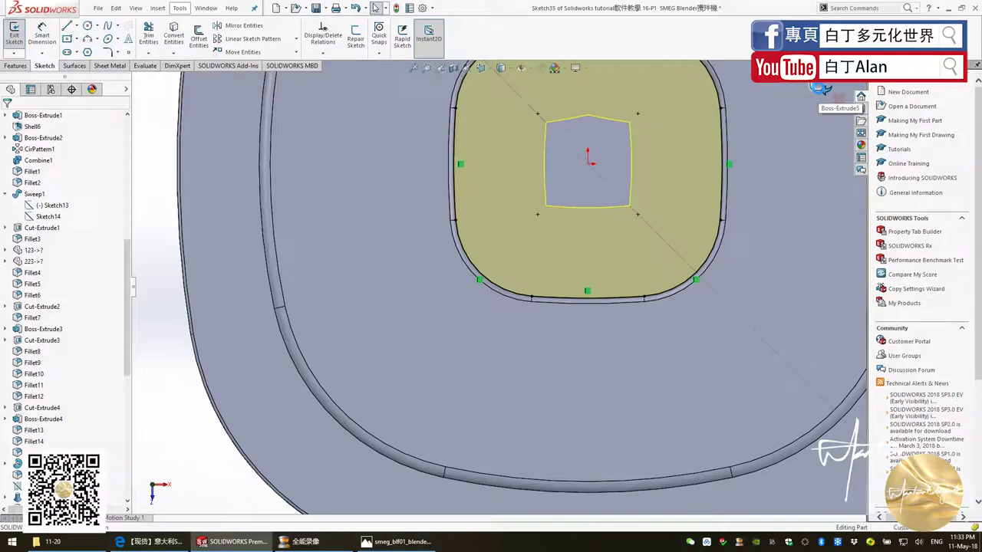
pyautogui.scroll(-3, 555, 263)
pyautogui.scroll(-3, 550, 317)
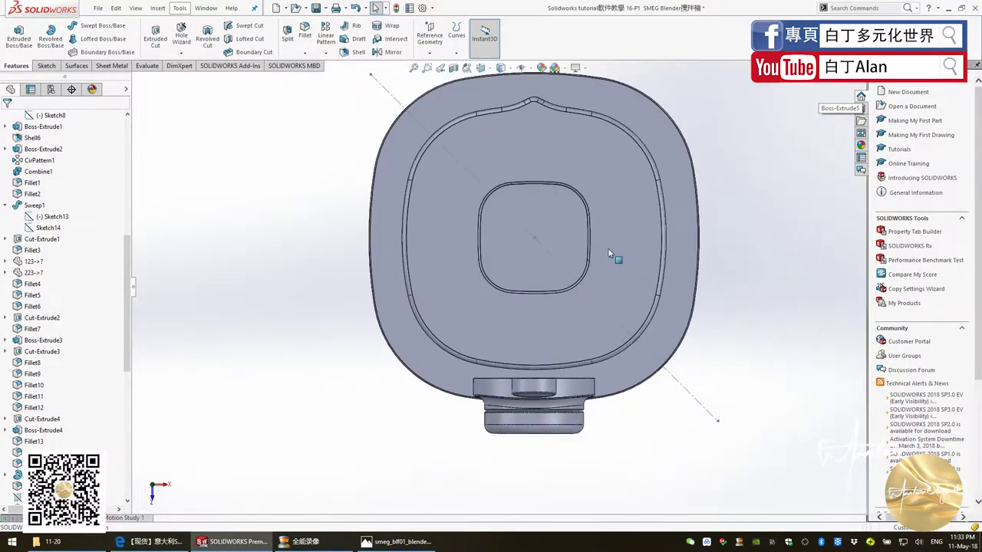
pyautogui.scroll(3, 608, 248)
pyautogui.click(527, 202)
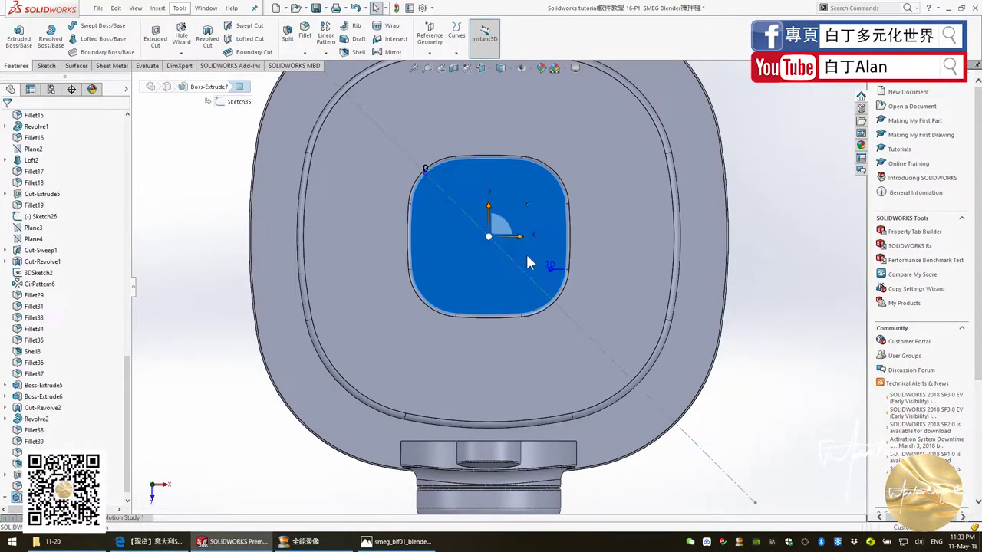
# Start a new sketch on the plug's inner rounded face.
pyautogui.click(46, 65)
pyautogui.click(14, 35)
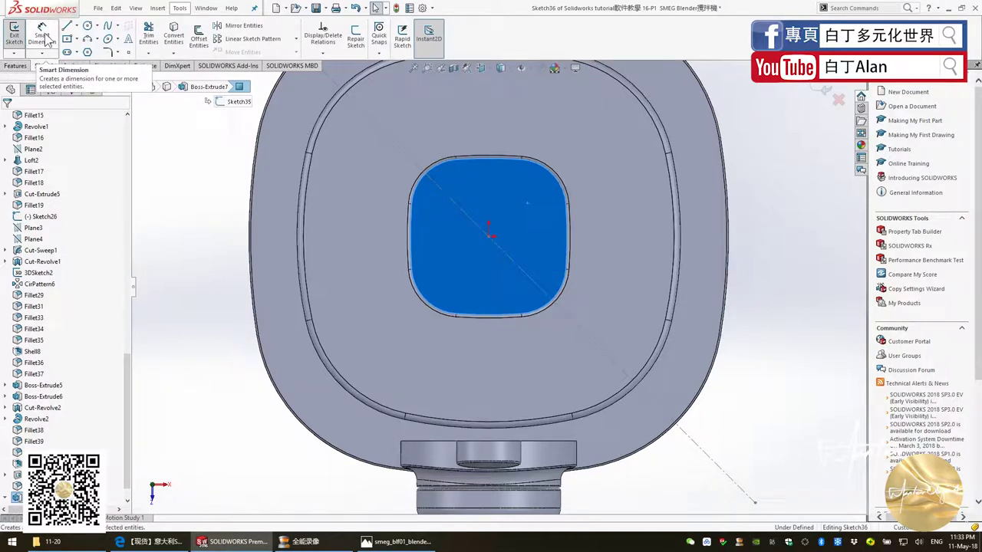
pyautogui.click(221, 218)
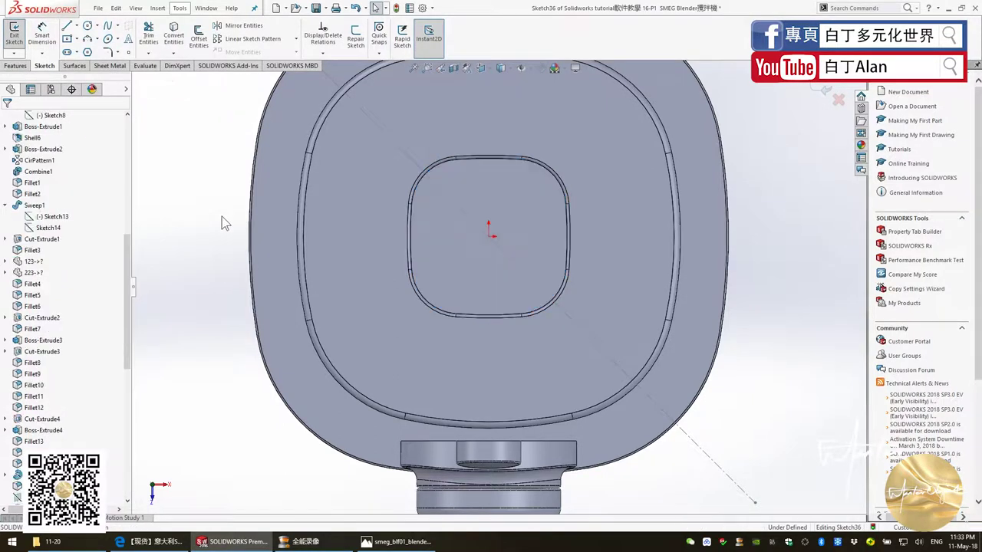
pyautogui.click(438, 223)
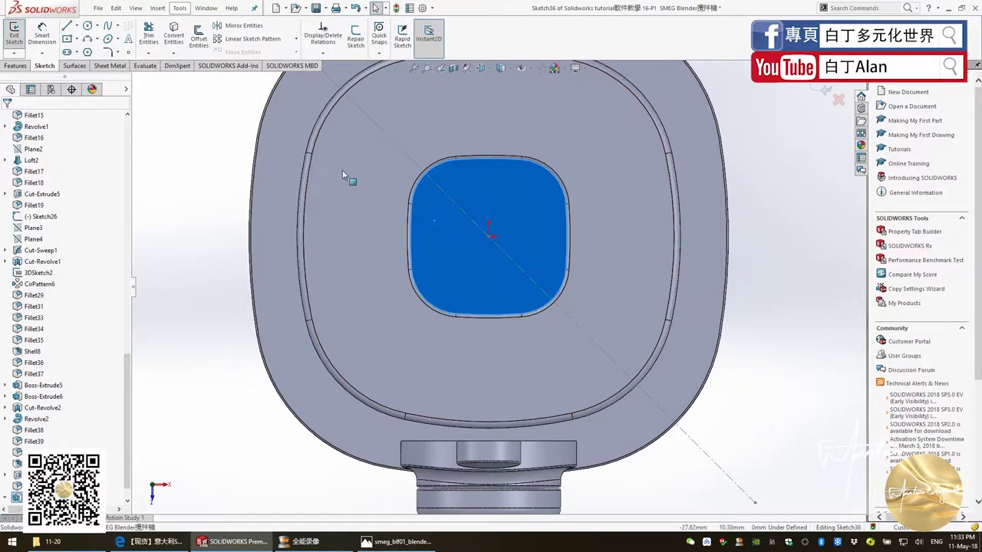
# Offset the rounded face's outline 8 mm outward into the sketch.
pyautogui.click(200, 42)
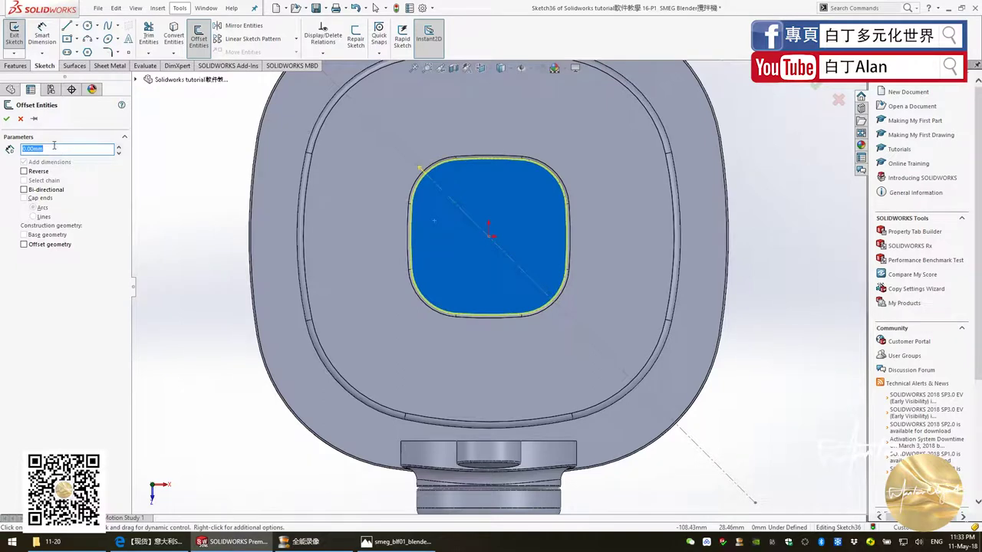
pyautogui.write('10')
pyautogui.press('Return')
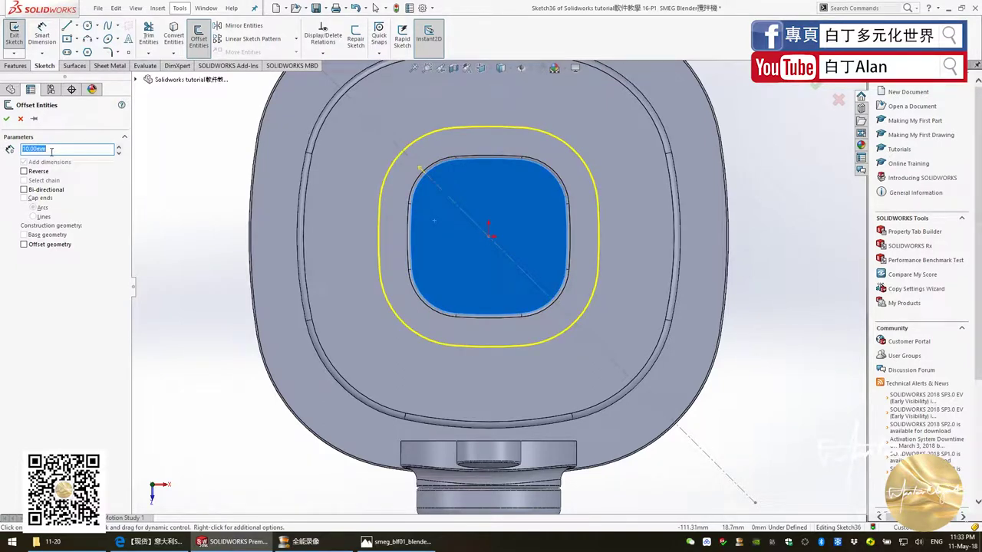
pyautogui.write('8')
pyautogui.press('Return')
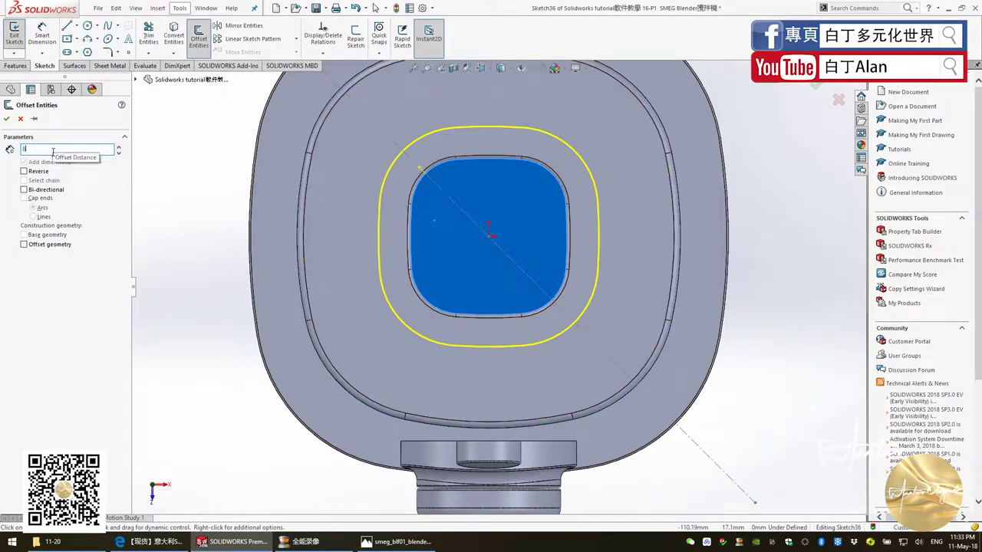
pyautogui.moveTo(372, 288); pyautogui.dragTo(428, 238, button='middle')
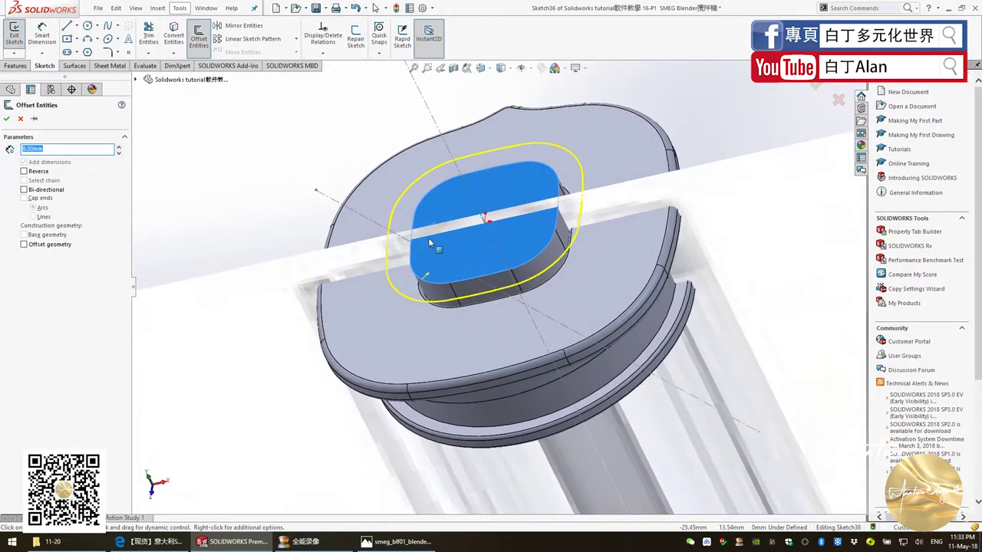
pyautogui.click(7, 119)
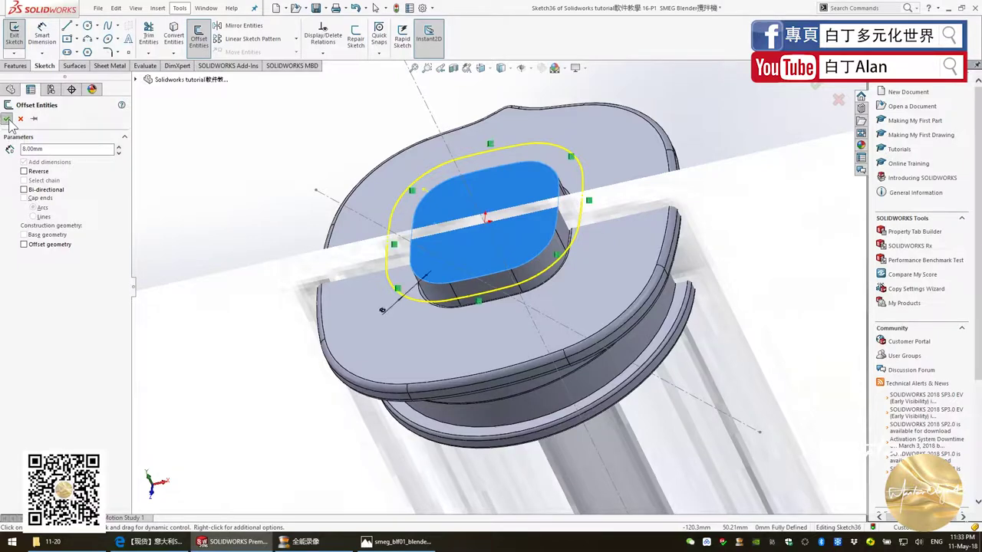
# Extrude the offset sketch as a 5 mm blind boss on the plug's top.
pyautogui.click(15, 66)
pyautogui.click(19, 35)
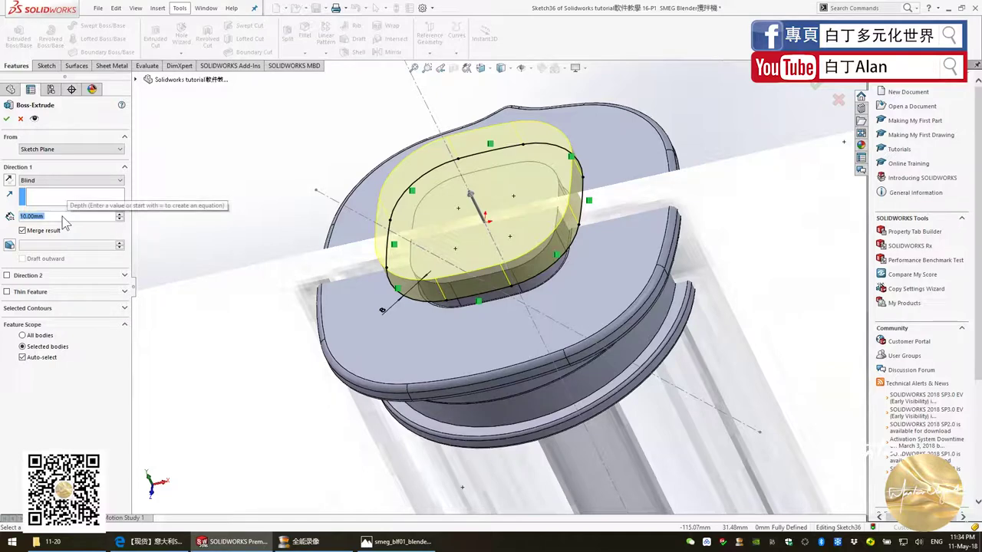
pyautogui.write('5')
pyautogui.press('Return')
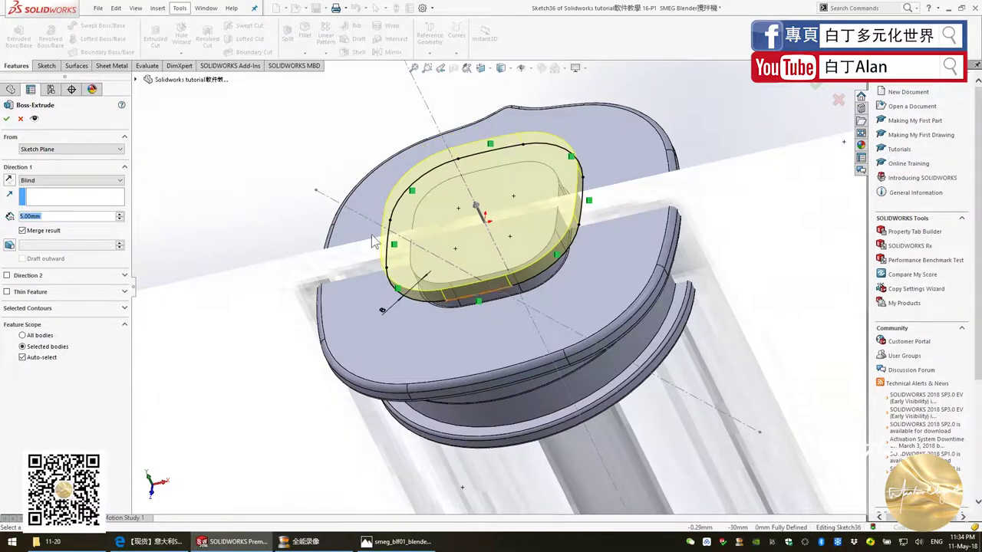
pyautogui.click(6, 119)
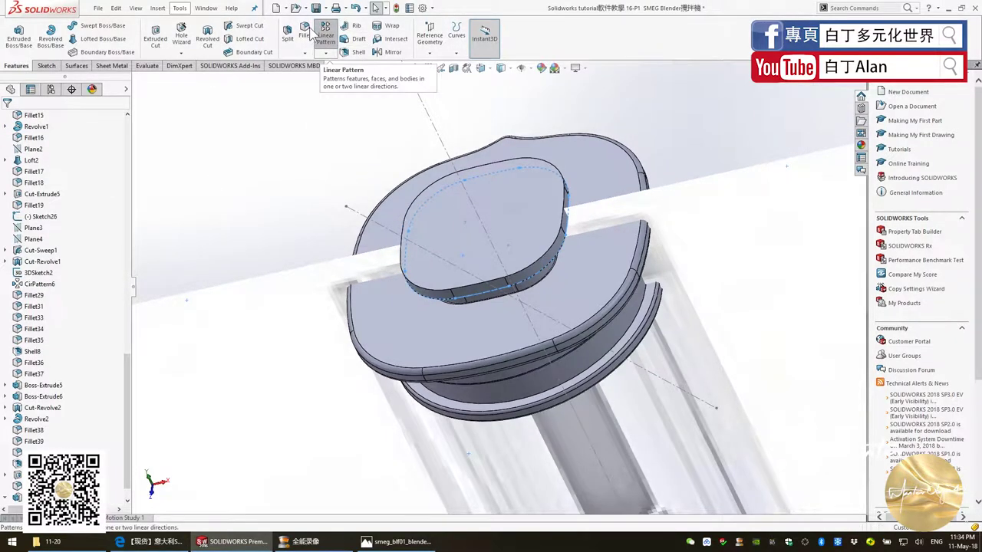
# Fillet the pad's top edge and two inner edges with a 2 mm radius.
pyautogui.click(441, 184)
pyautogui.click(427, 298)
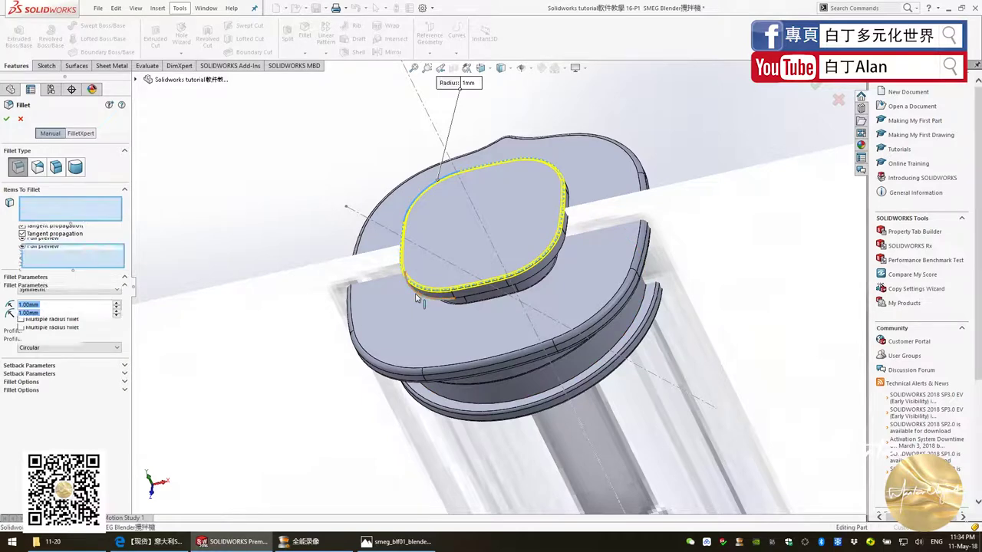
pyautogui.moveTo(441, 269); pyautogui.dragTo(451, 243, button='middle')
pyautogui.write('2')
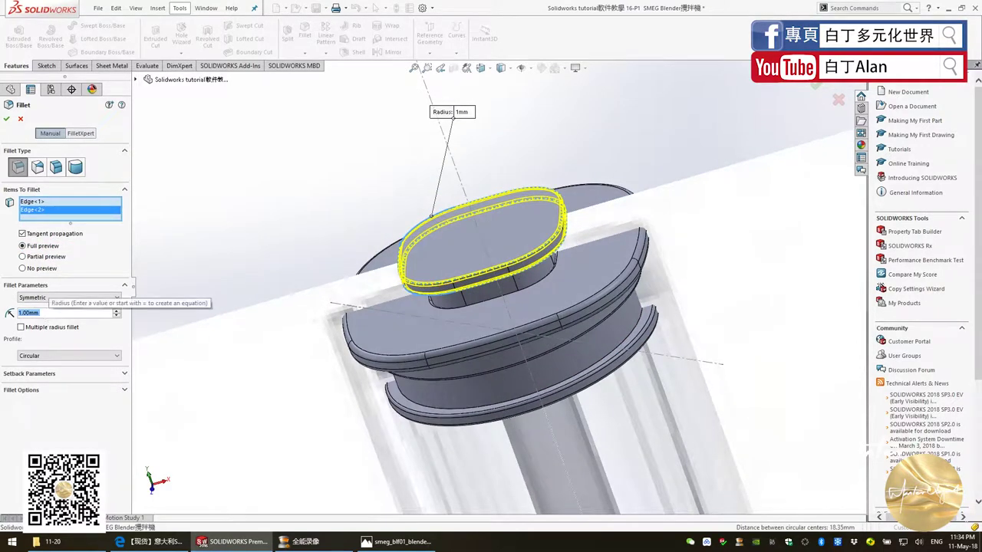
pyautogui.press('Return')
pyautogui.scroll(-3, 312, 299)
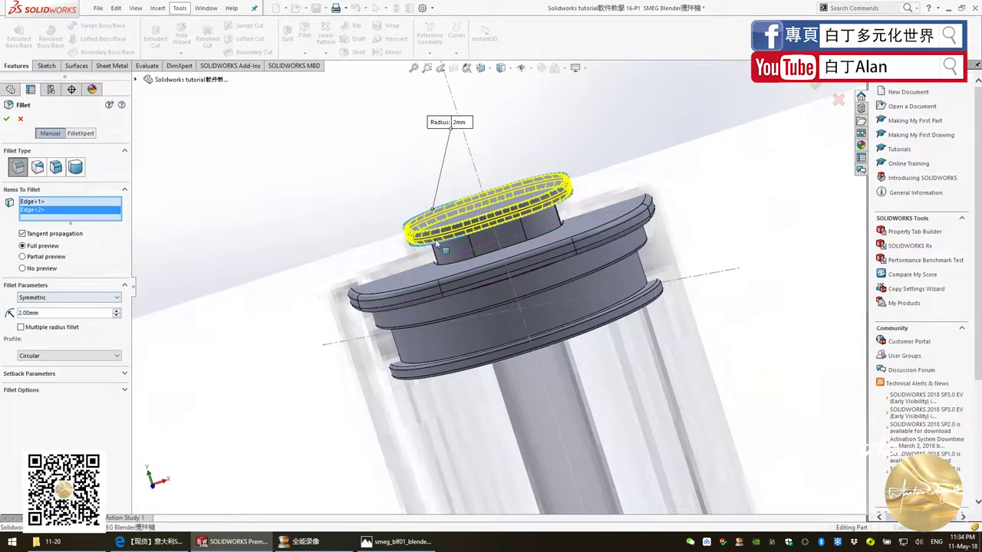
pyautogui.moveTo(429, 253); pyautogui.dragTo(432, 274, button='middle')
pyautogui.scroll(-3, 431, 274)
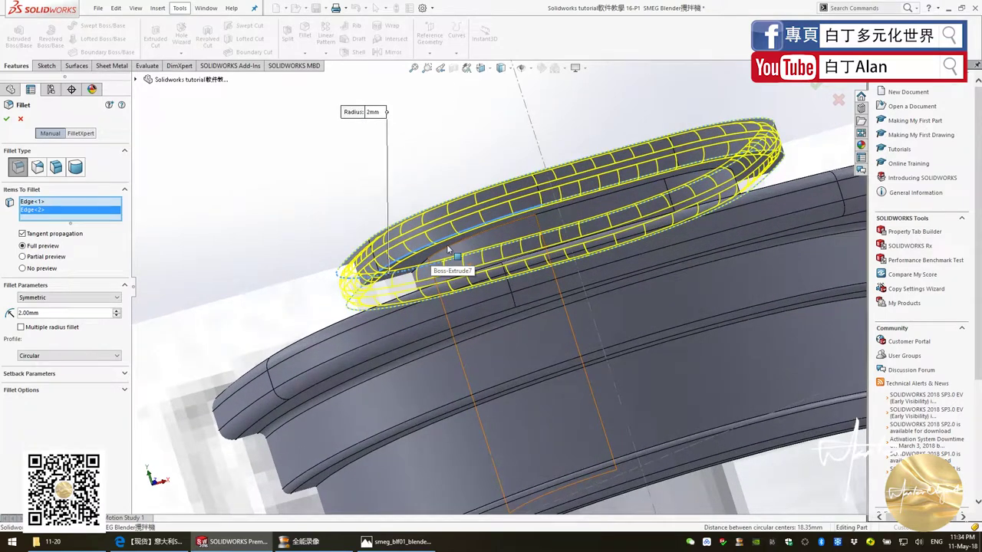
pyautogui.click(455, 254)
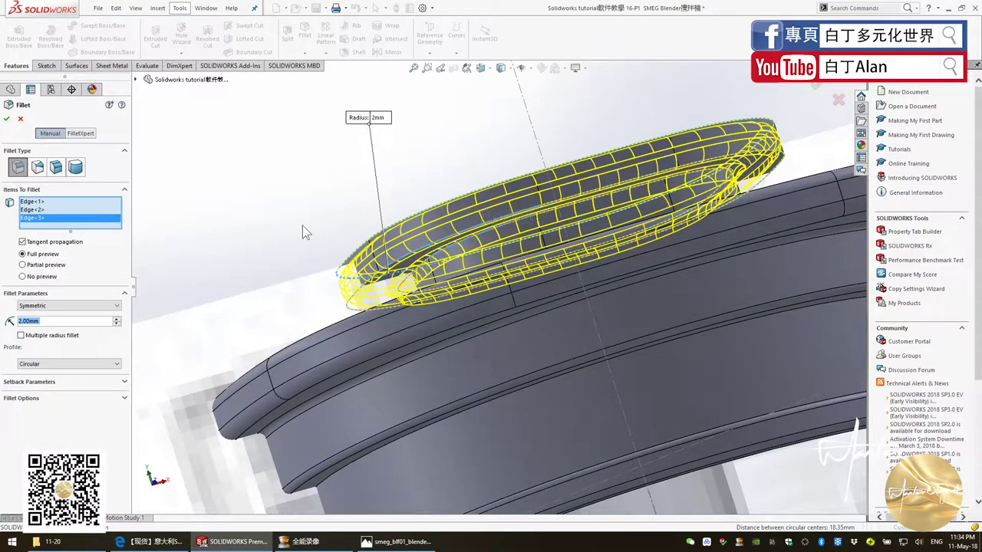
pyautogui.click(7, 119)
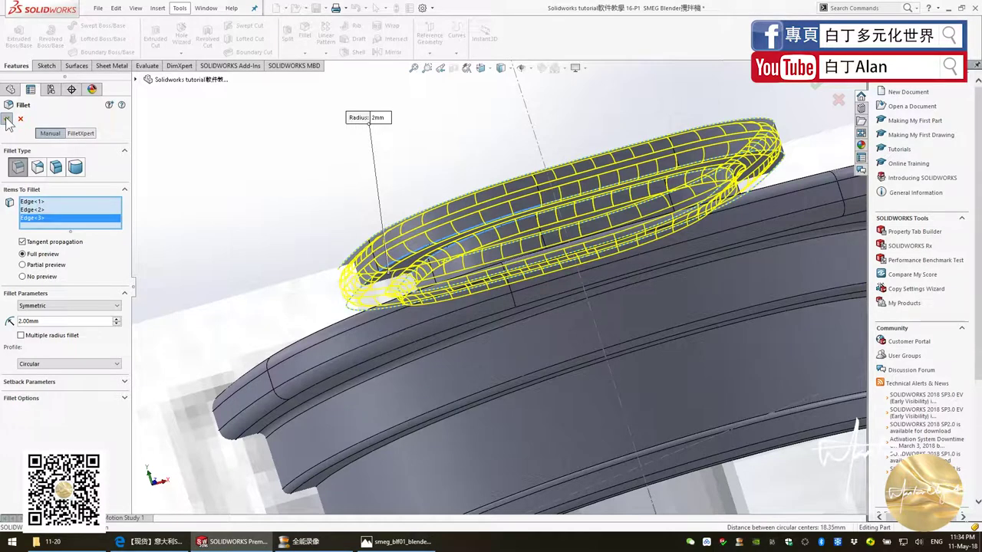
# Shell the plug insert to 3 mm thickness, removing the stem's flat end face.
pyautogui.scroll(3, 399, 245)
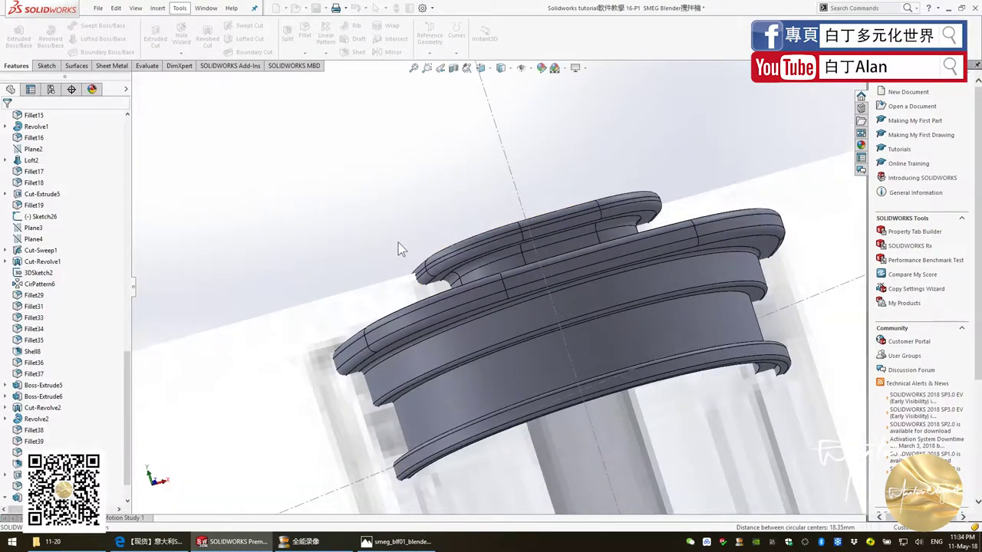
pyautogui.moveTo(393, 223); pyautogui.dragTo(369, 219, button='middle')
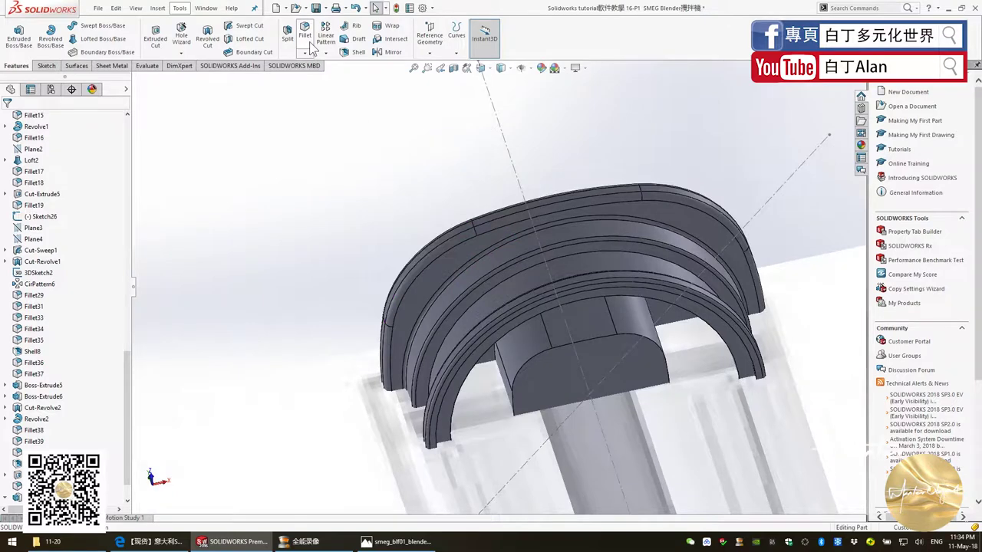
pyautogui.click(346, 55)
pyautogui.click(551, 365)
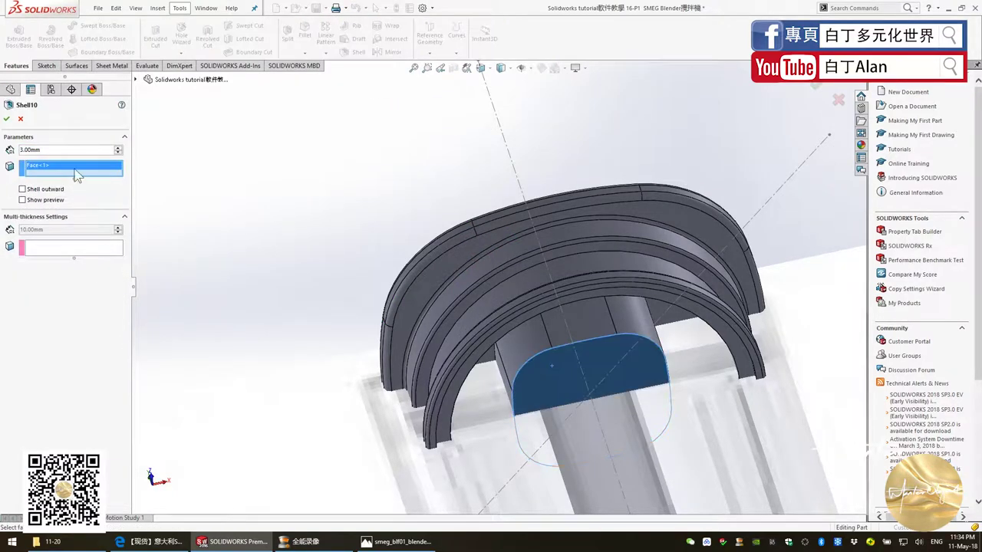
pyautogui.click(6, 121)
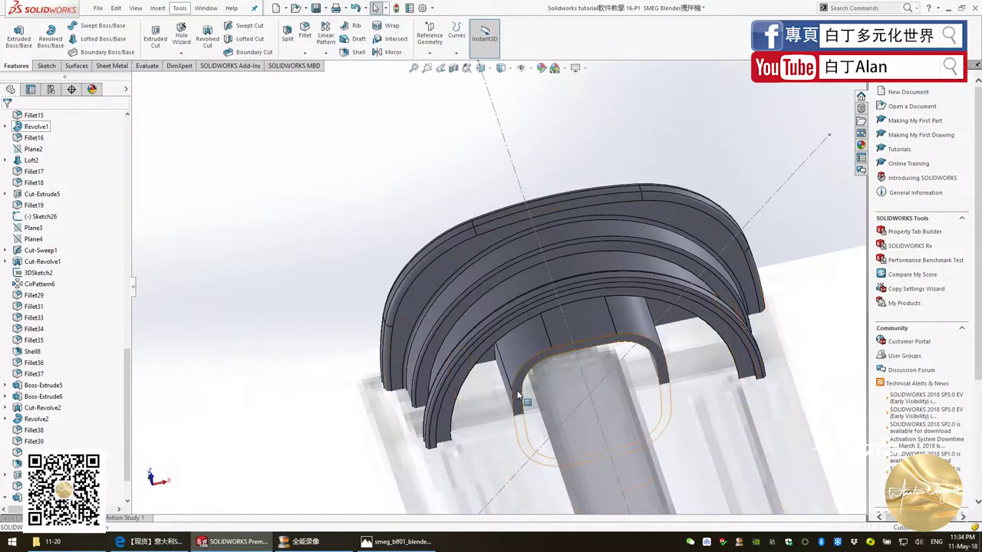
# View the stem's flat face head-on from both sides, then tilt toward the cap.
pyautogui.click(584, 328)
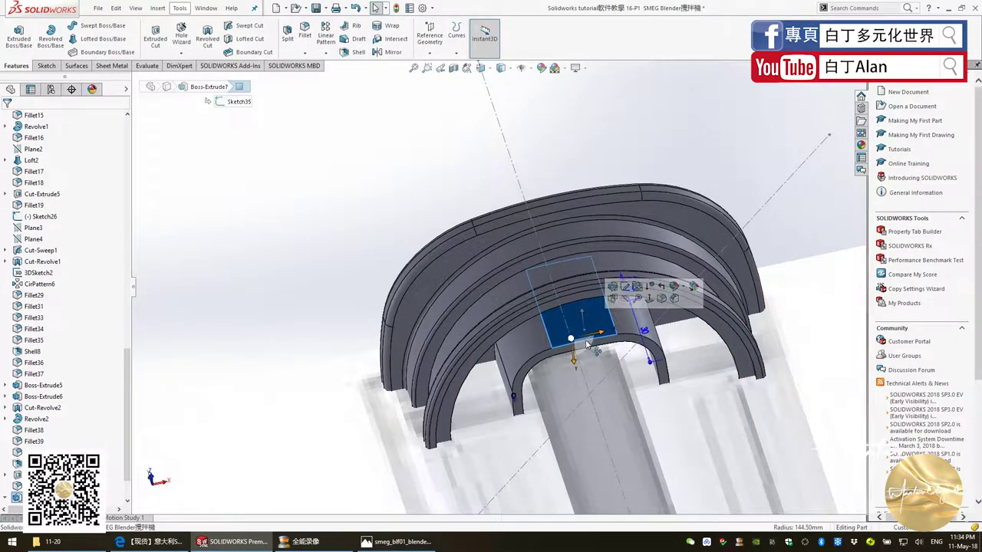
pyautogui.moveTo(584, 330); pyautogui.dragTo(591, 351, button='middle')
pyautogui.hotkey('ctrl', '8')
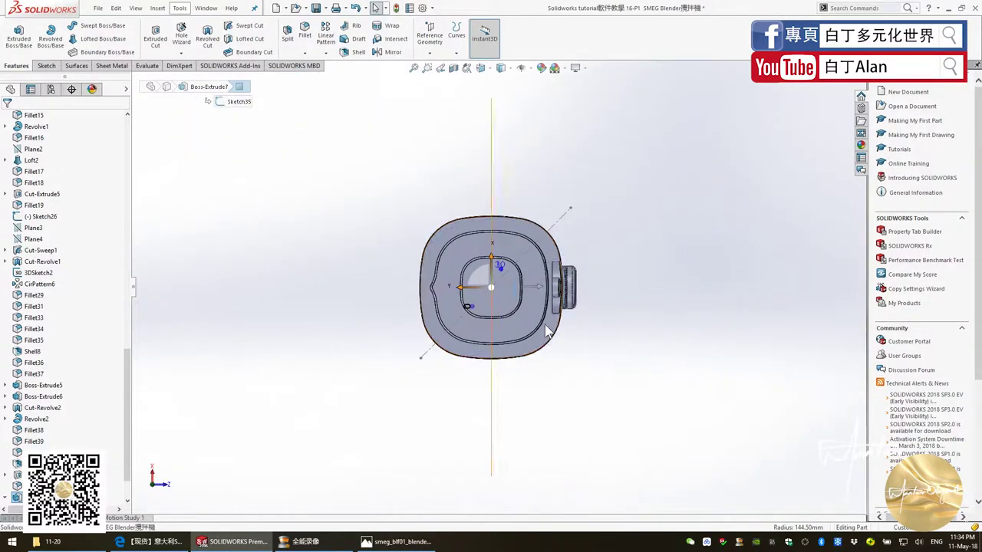
pyautogui.hotkey('ctrl', '8')
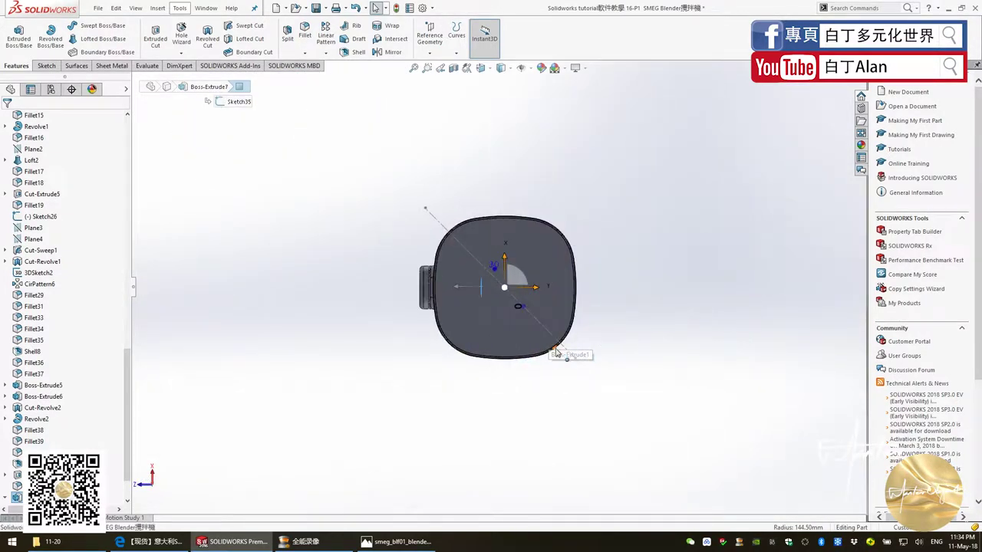
pyautogui.moveTo(528, 311); pyautogui.dragTo(528, 287, button='middle')
pyautogui.scroll(-3, 528, 286)
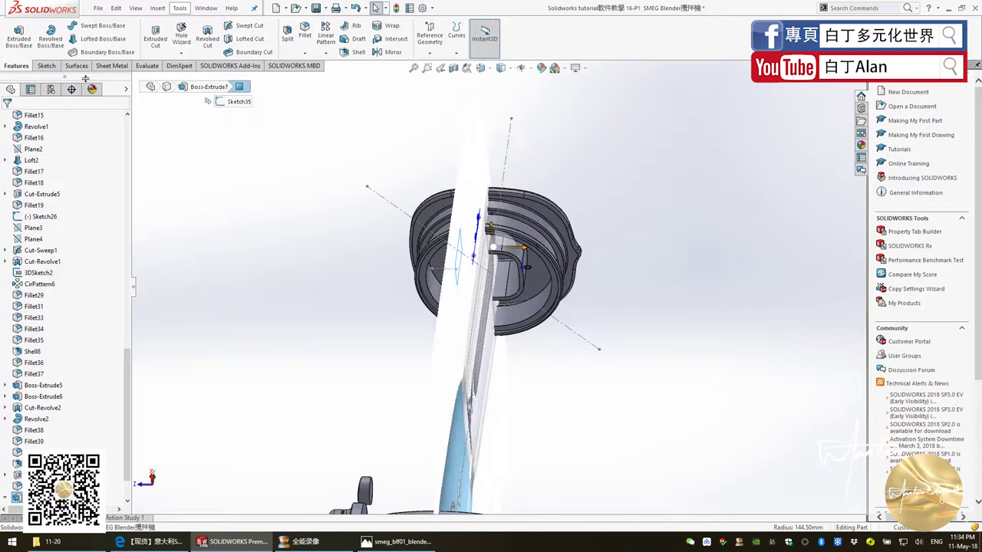
# Try a new sketch on the shell face, then leave the empty sketch.
pyautogui.click(47, 66)
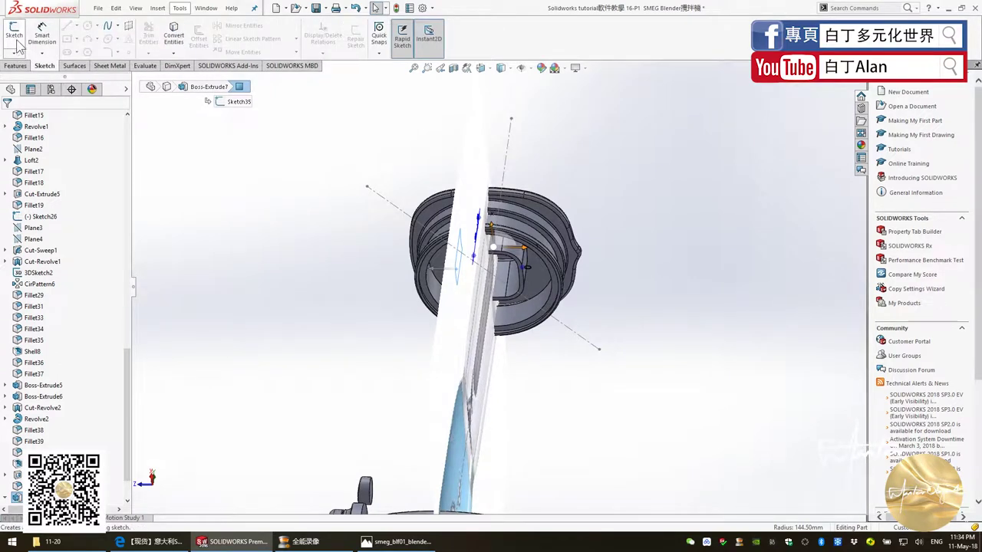
pyautogui.click(14, 35)
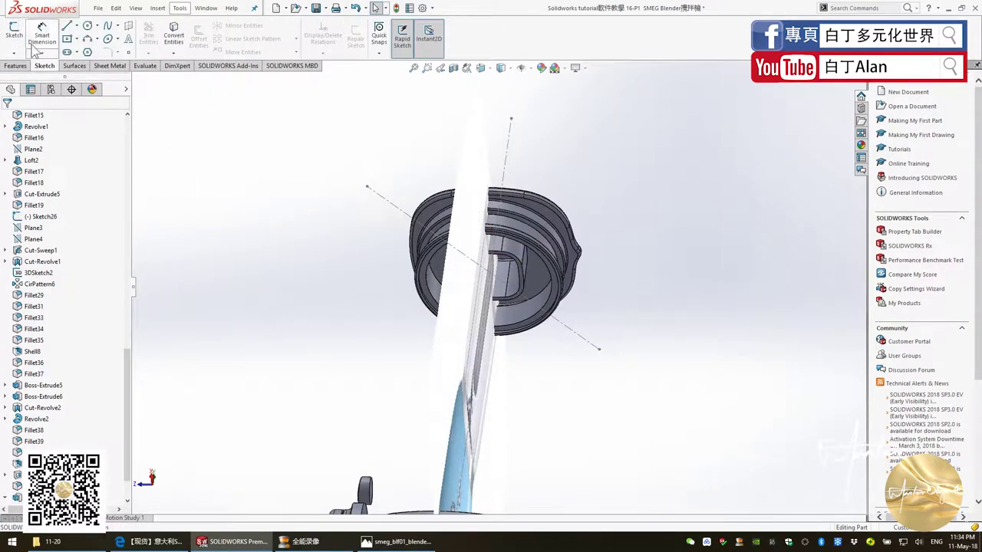
pyautogui.click(14, 32)
pyautogui.scroll(-3, 501, 275)
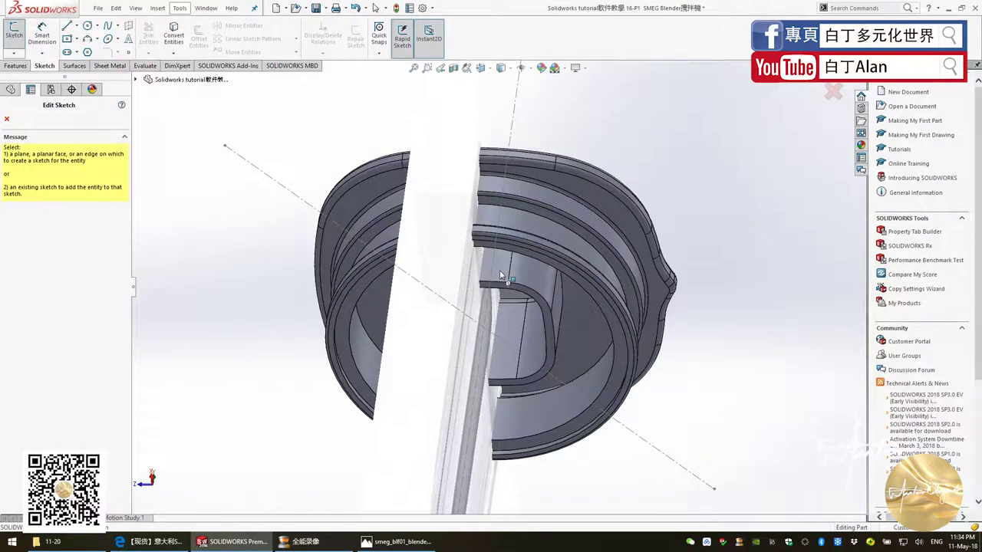
pyautogui.click(556, 314)
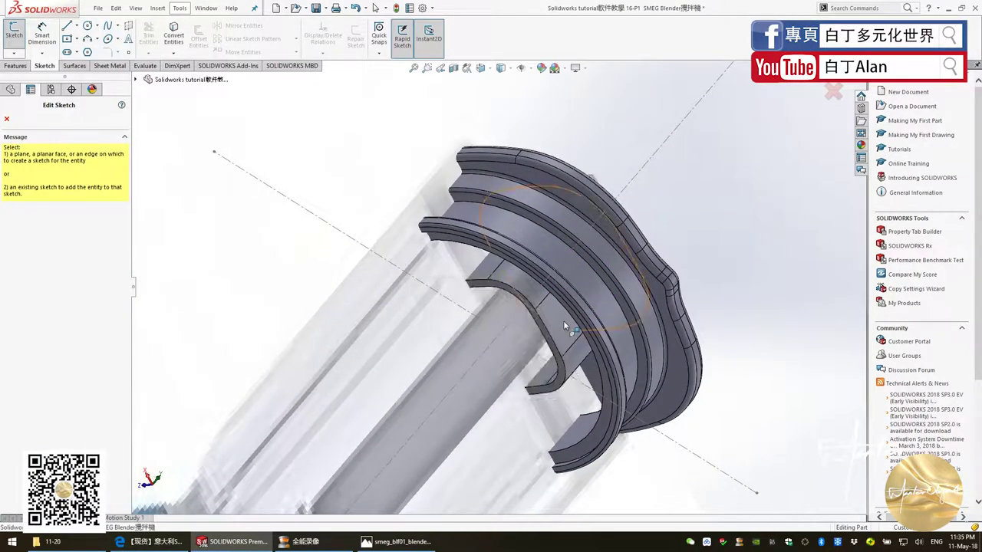
pyautogui.press('Escape')
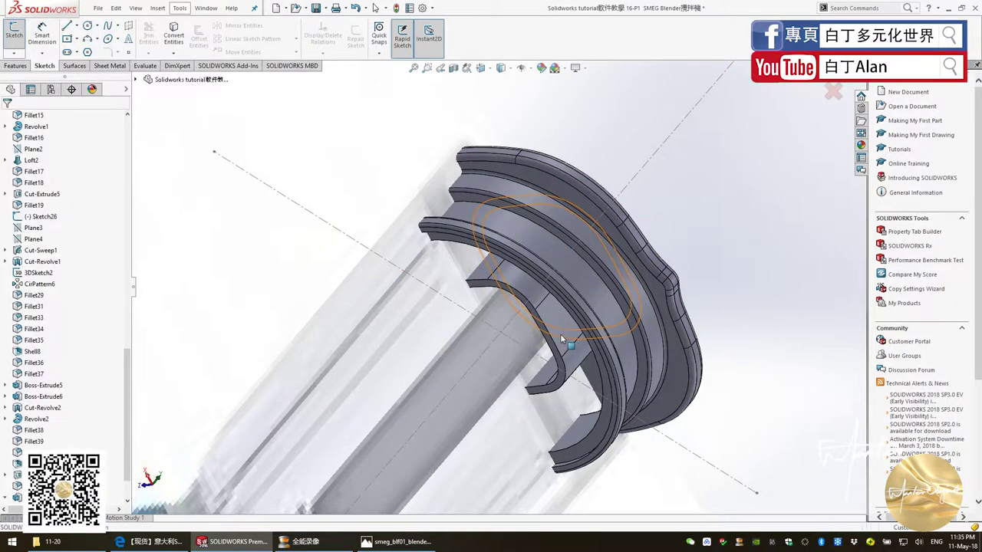
# Hide the Fillet41 flange body to expose the insert.
pyautogui.click(567, 337)
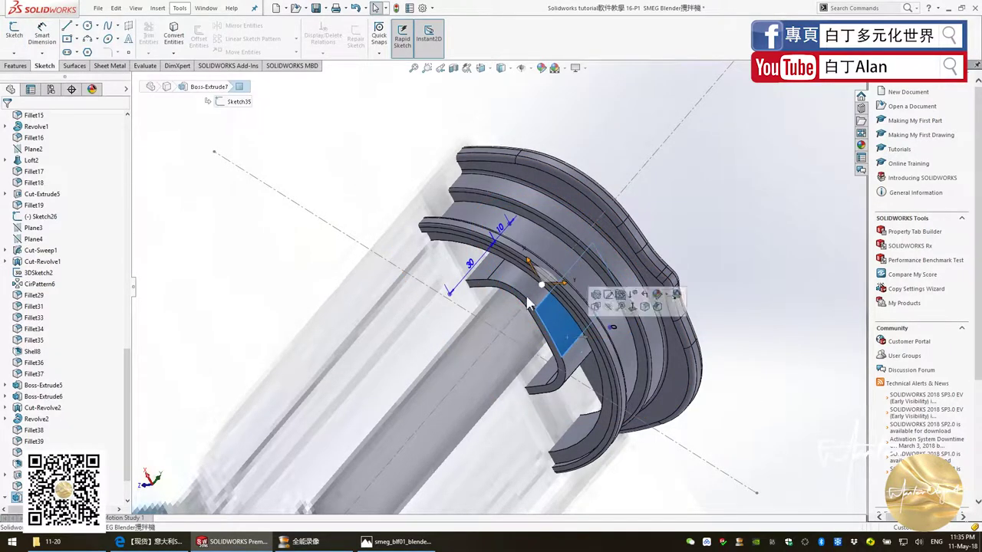
pyautogui.click(15, 37)
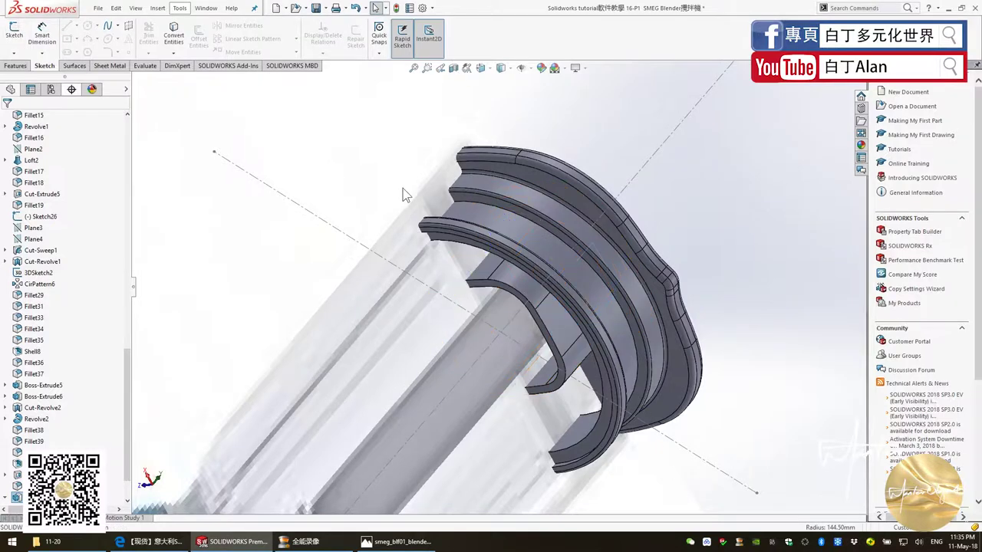
pyautogui.click(558, 203)
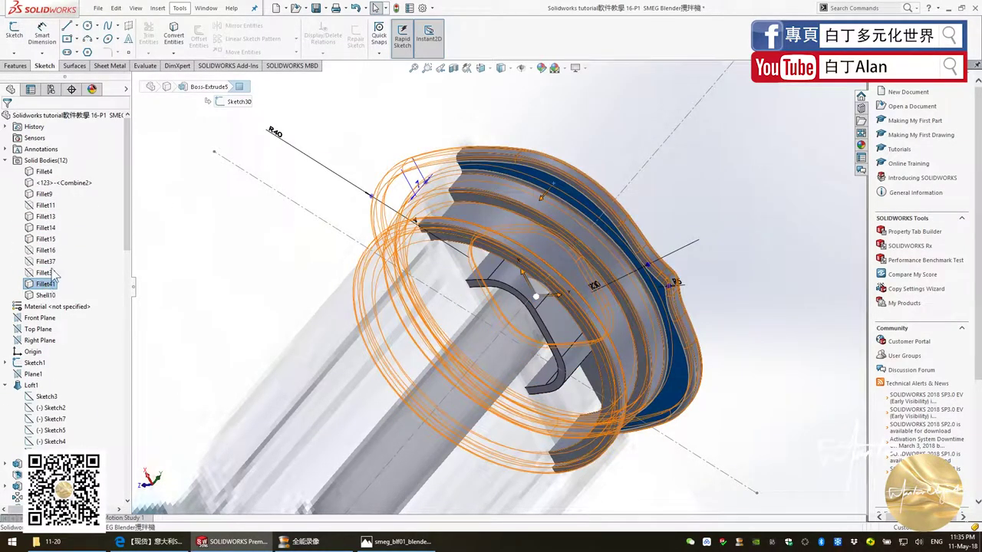
pyautogui.rightClick(54, 278)
pyautogui.click(58, 258)
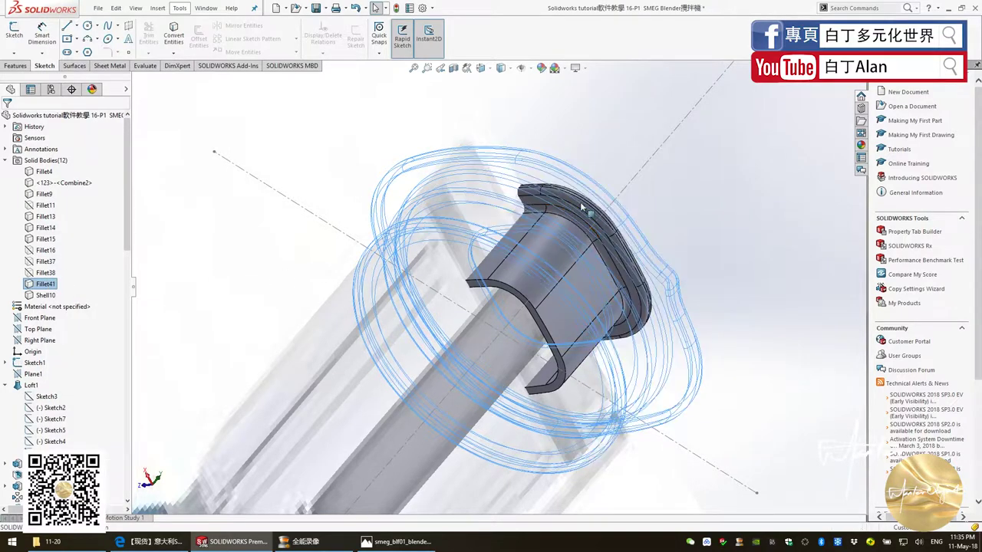
# Clear the face selection and orbit out to show the whole blender.
pyautogui.click(572, 300)
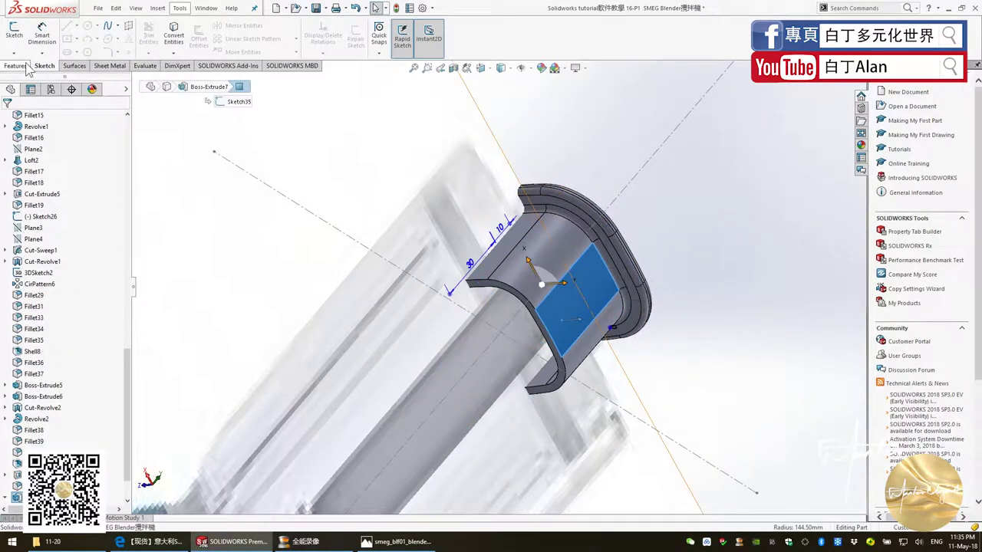
pyautogui.click(14, 38)
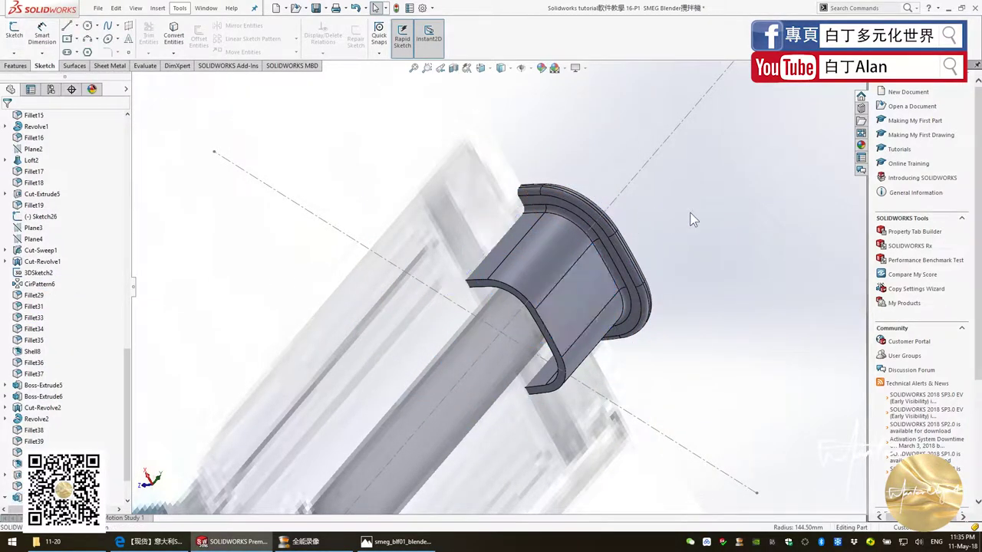
pyautogui.moveTo(689, 242); pyautogui.dragTo(557, 241, button='middle')
pyautogui.scroll(5, 73, 245)
pyautogui.scroll(5, 74, 246)
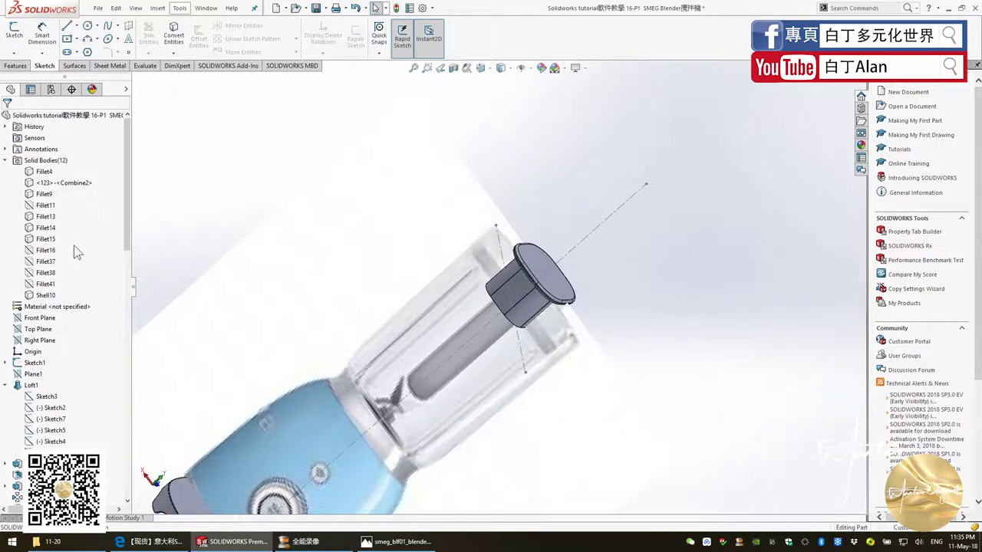
# Draw a center rectangle on the Right Plane at the insert's bottom edge.
pyautogui.click(34, 341)
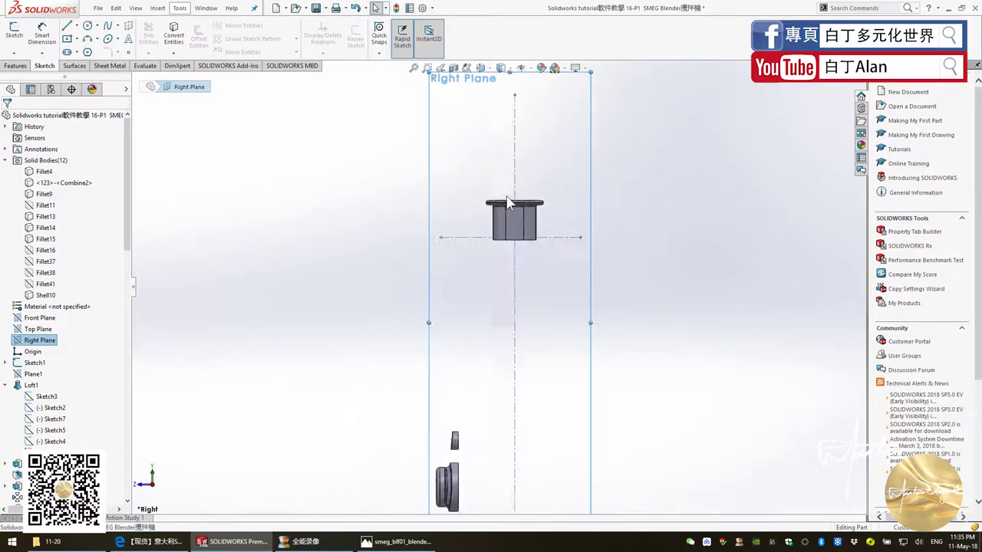
pyautogui.click(68, 38)
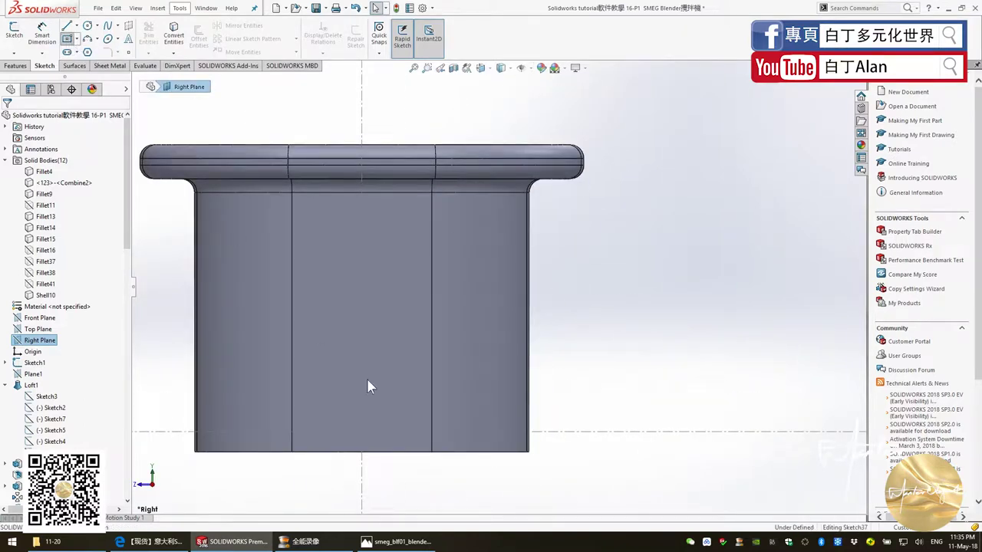
pyautogui.click(361, 452)
pyautogui.click(350, 420)
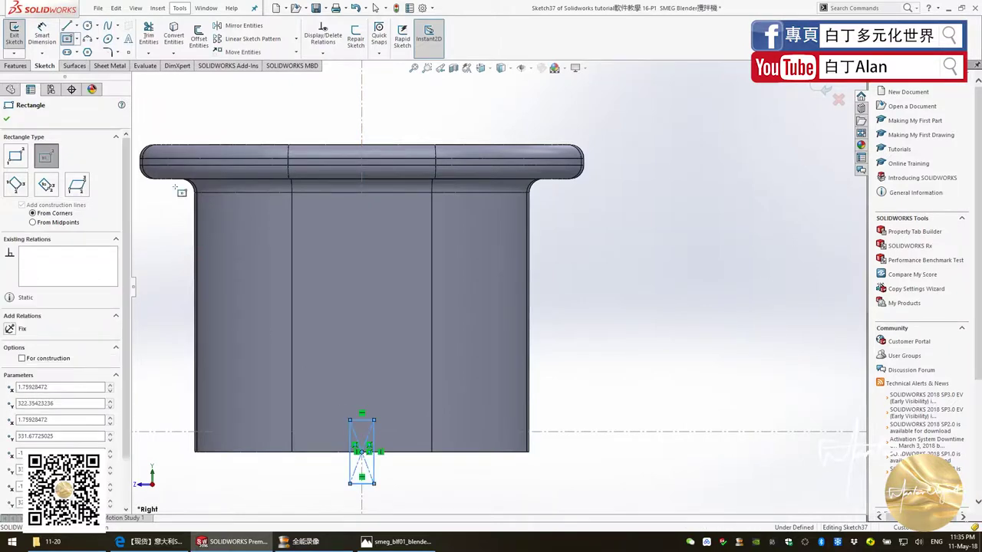
pyautogui.press('Escape')
# Dimension the rectangle to 5 mm wide and 5 mm high.
pyautogui.click(39, 40)
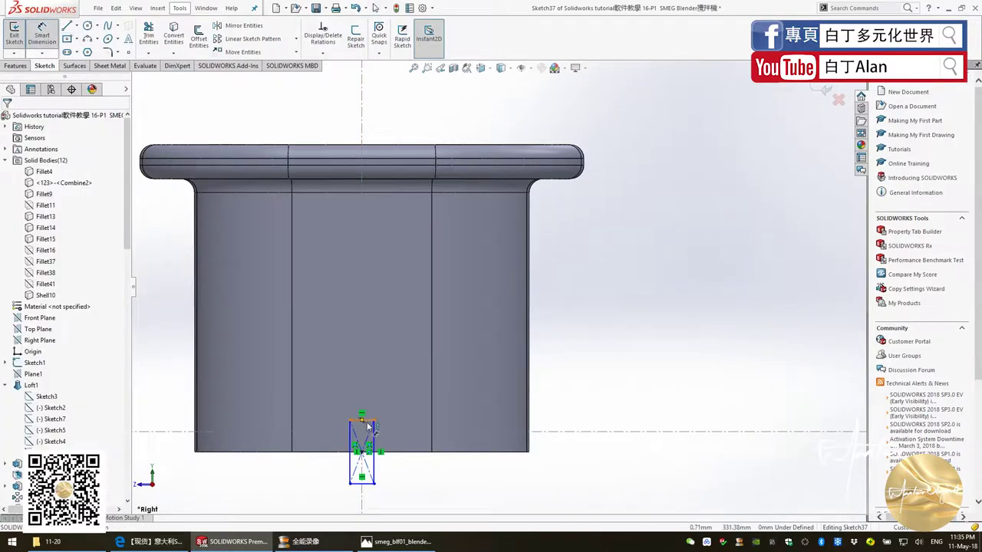
pyautogui.click(362, 421)
pyautogui.click(373, 380)
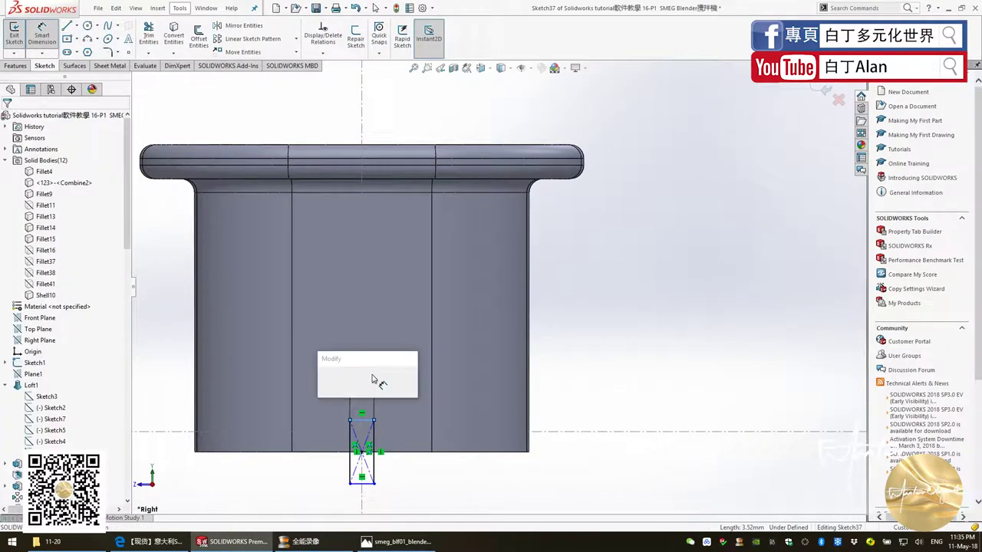
pyautogui.write('5')
pyautogui.press('Return')
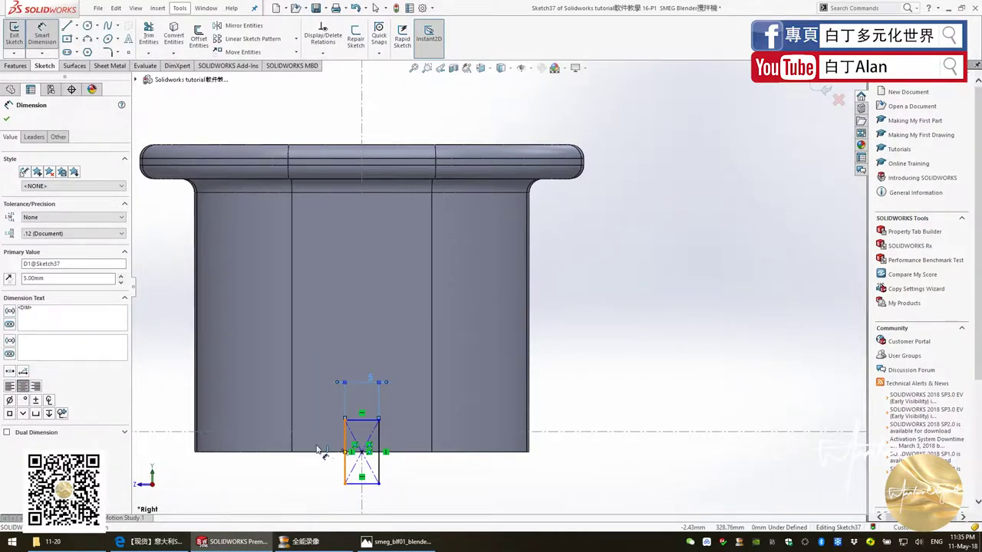
pyautogui.click(345, 451)
pyautogui.click(322, 454)
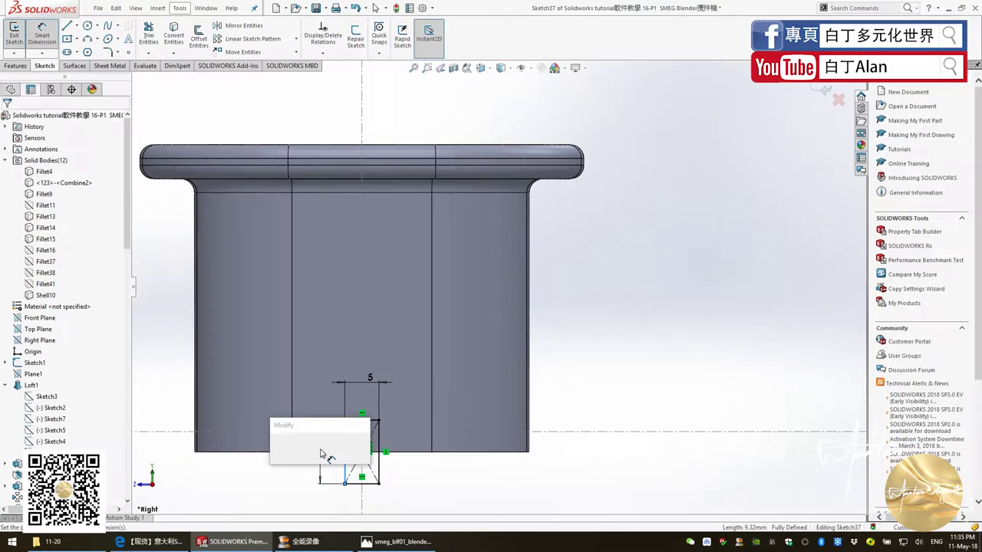
pyautogui.write('5')
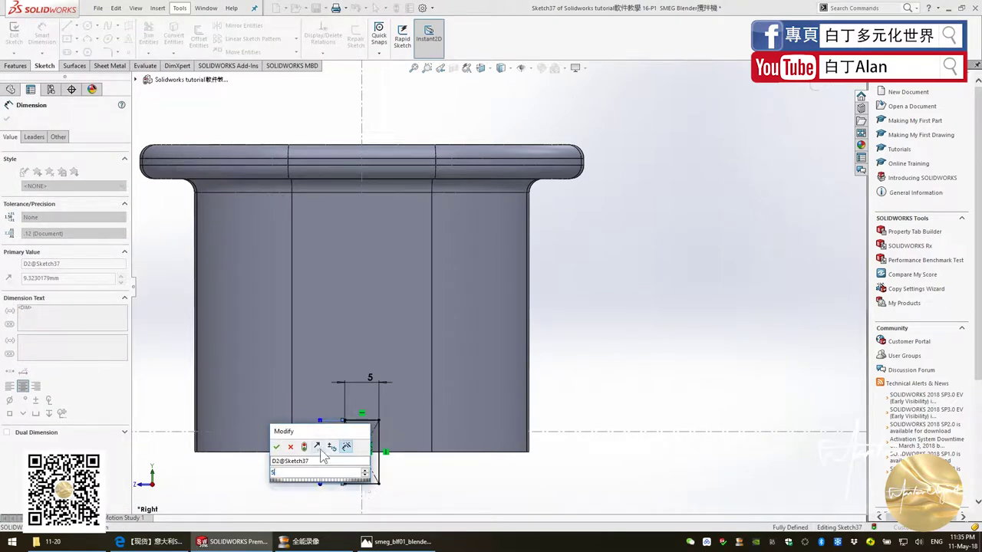
pyautogui.press('Return')
# Round the square's two top corners with 1 mm sketch fillets.
pyautogui.click(399, 541)
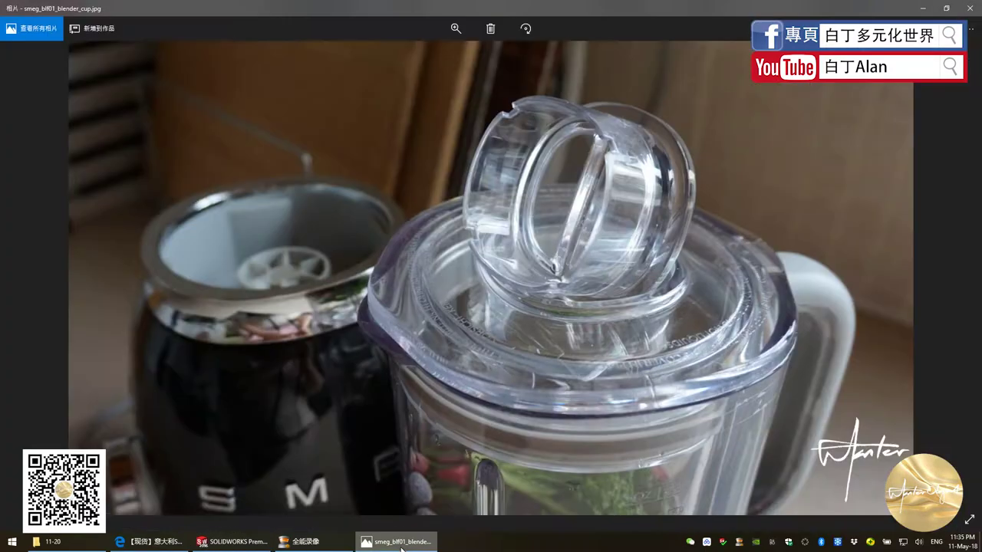
pyautogui.click(401, 546)
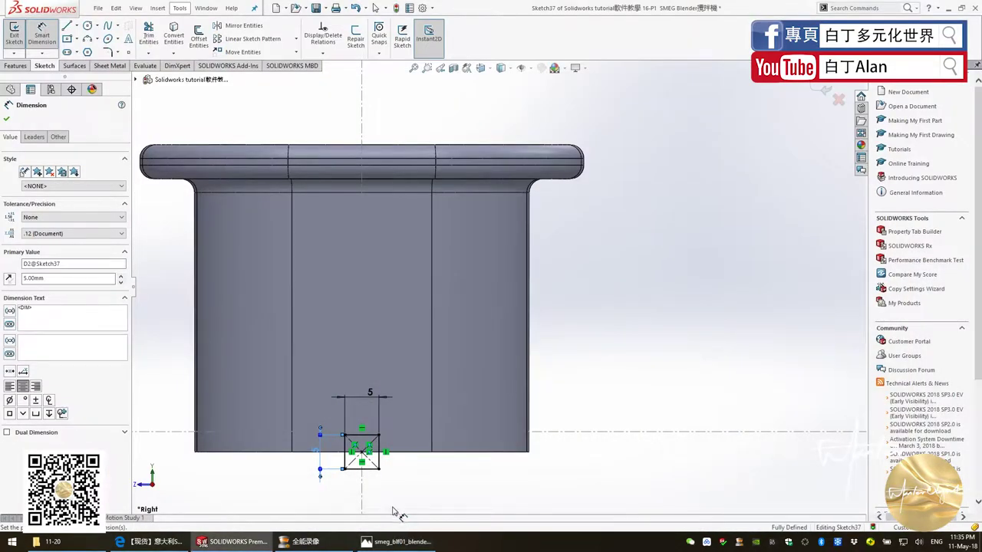
pyautogui.scroll(-3, 394, 505)
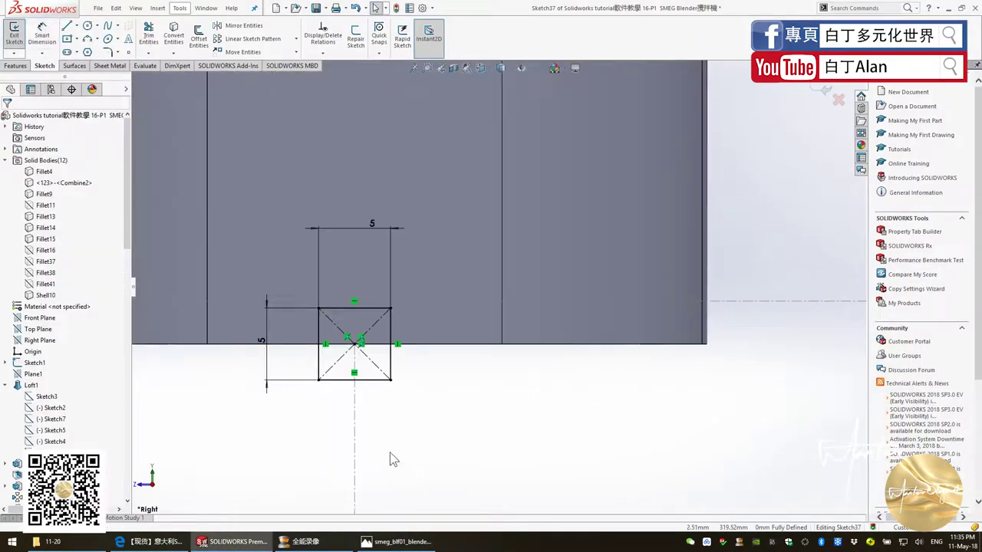
pyautogui.click(108, 51)
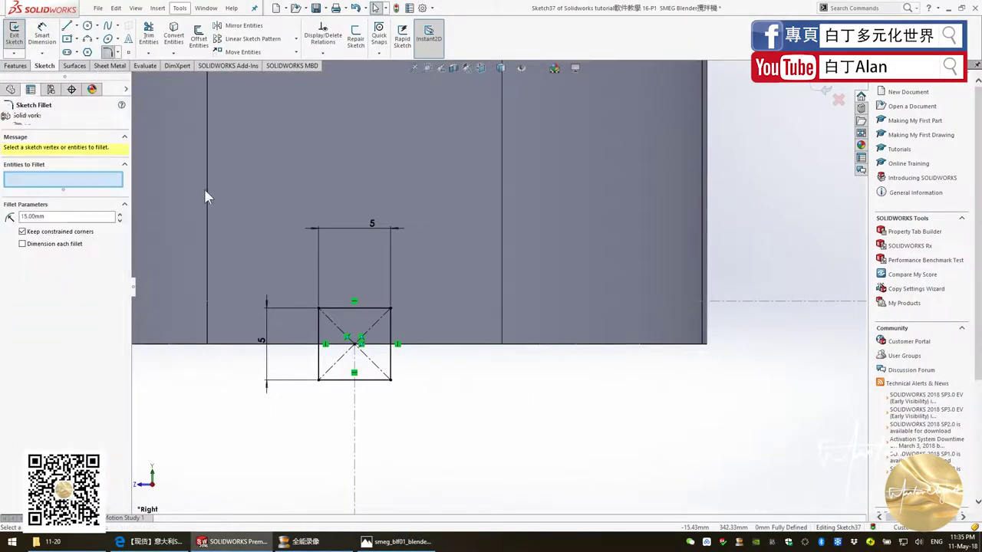
pyautogui.write('1')
pyautogui.click(318, 308)
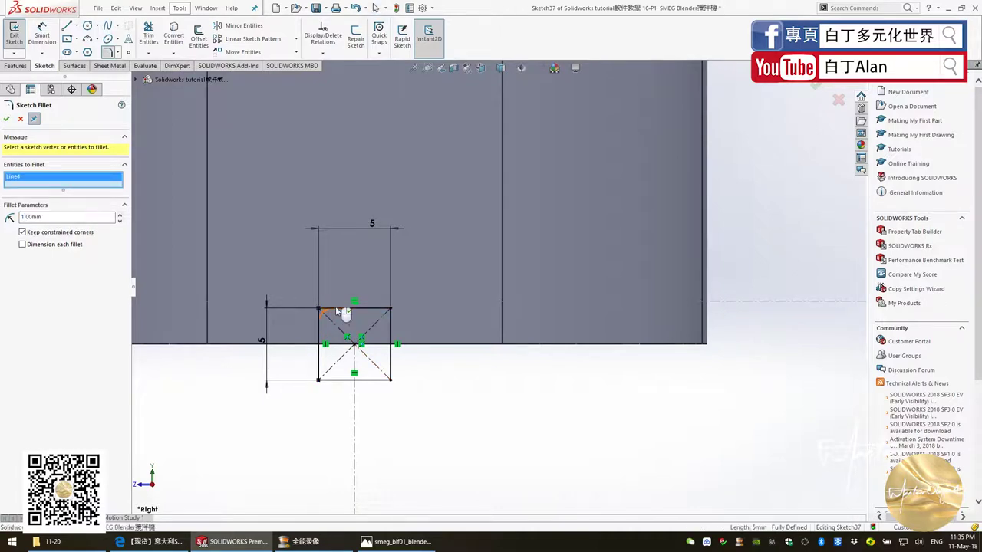
pyautogui.click(389, 310)
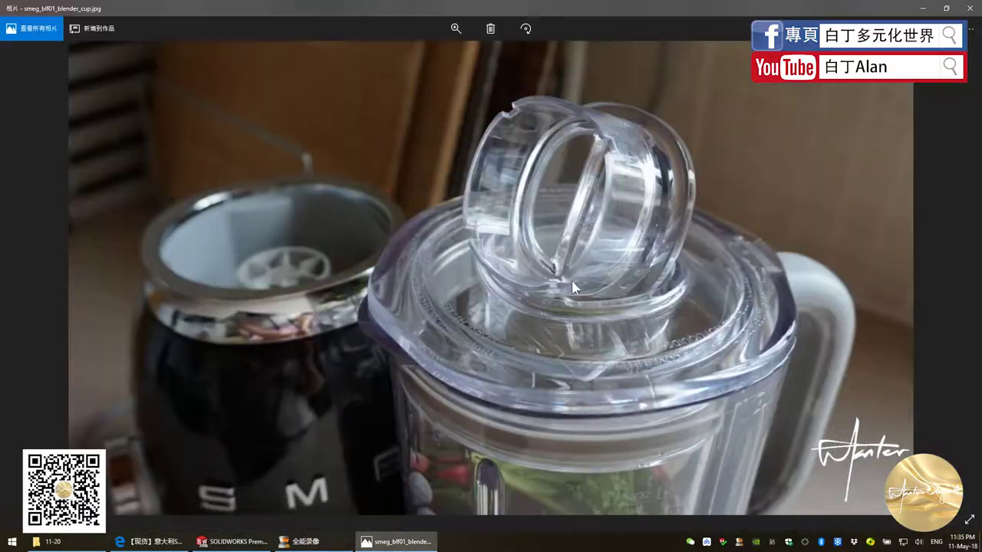
pyautogui.click(230, 542)
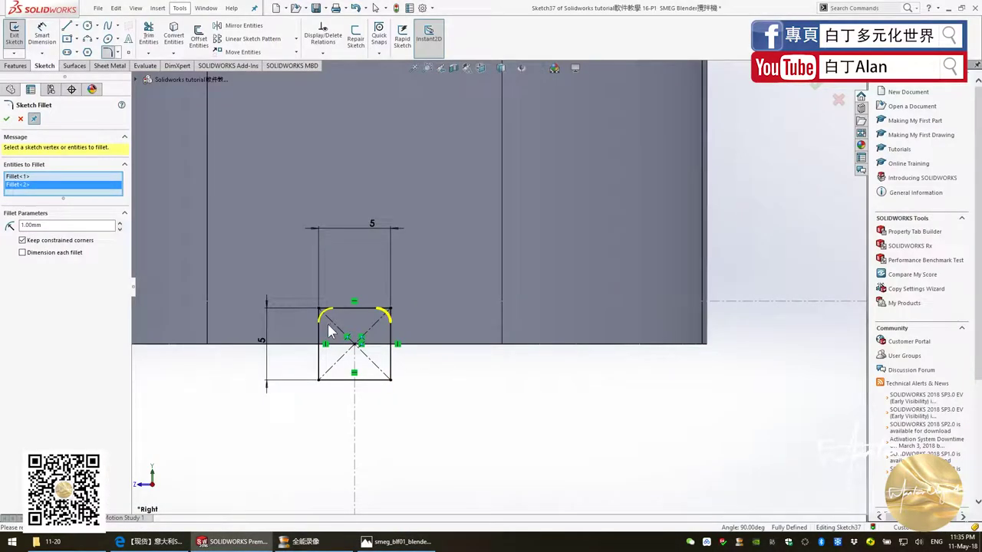
pyautogui.click(7, 120)
pyautogui.click(12, 68)
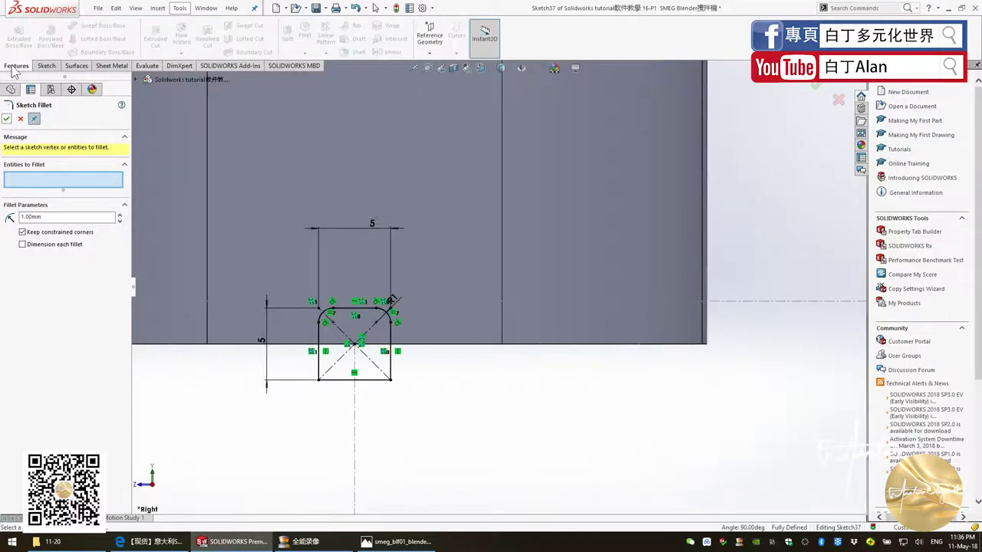
pyautogui.click(42, 66)
pyautogui.click(7, 120)
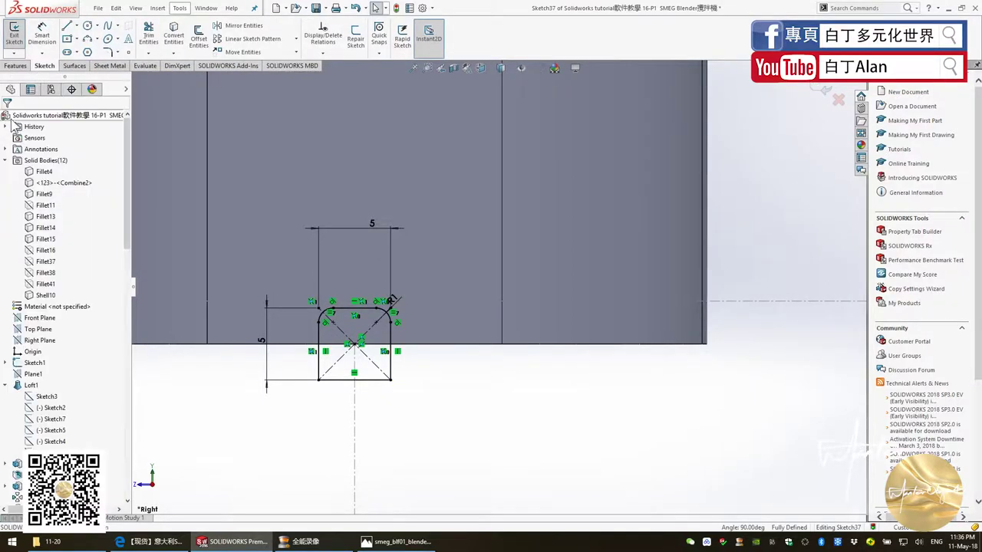
pyautogui.click(15, 66)
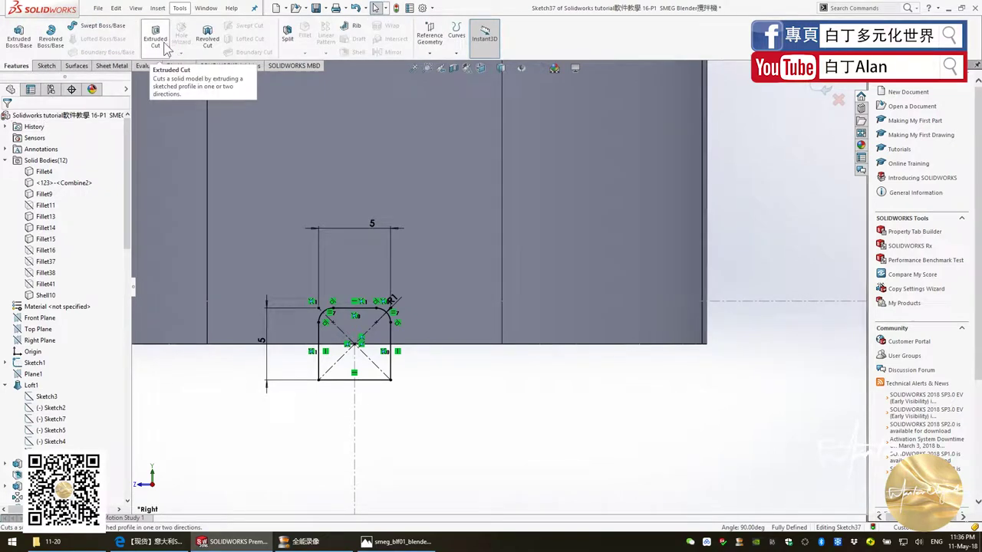
# Cut-extrude the square profile 36 mm into the cap lip.
pyautogui.click(155, 38)
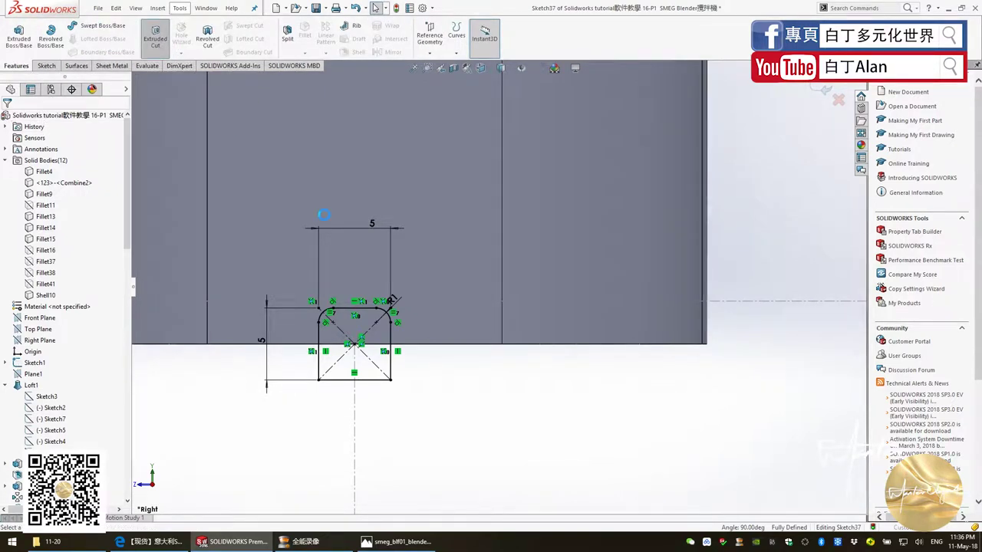
pyautogui.scroll(5, 399, 340)
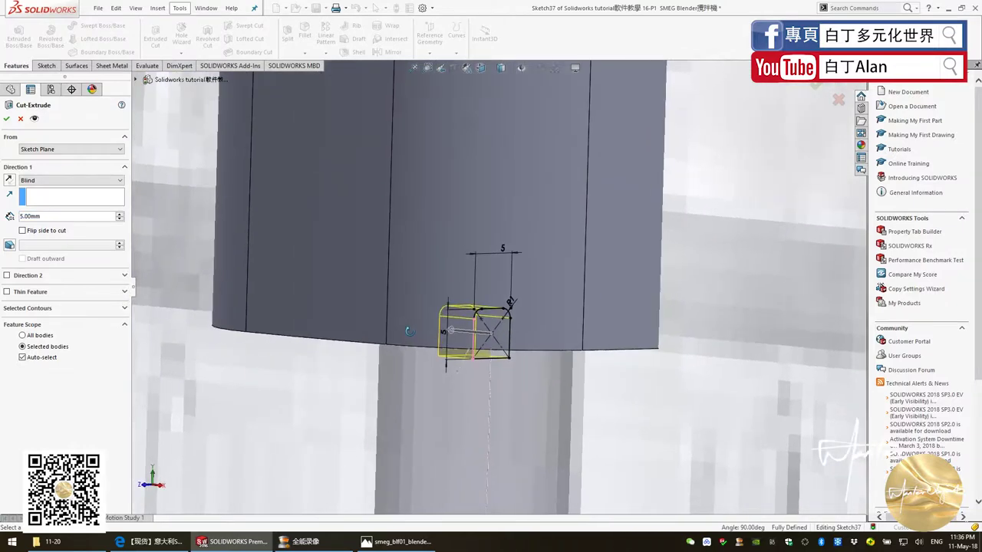
pyautogui.moveTo(399, 339); pyautogui.dragTo(437, 308, button='middle')
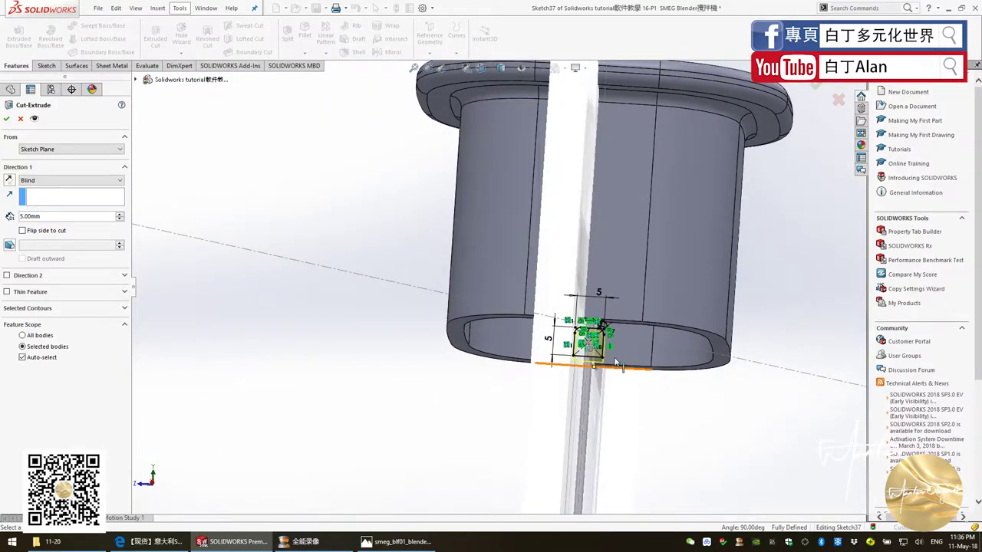
pyautogui.scroll(-5, 588, 345)
pyautogui.moveTo(587, 345); pyautogui.dragTo(527, 347, button='middle')
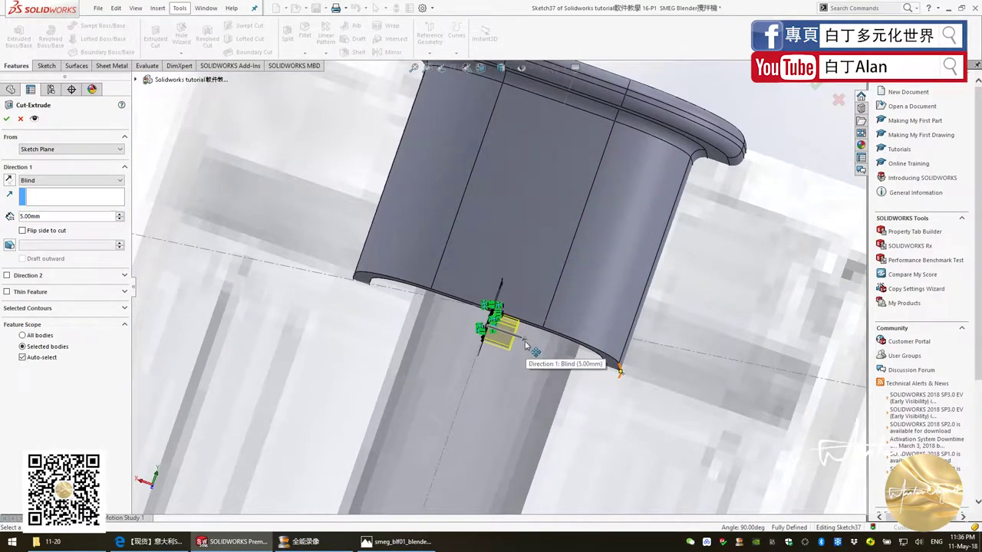
pyautogui.moveTo(527, 346); pyautogui.dragTo(643, 370)
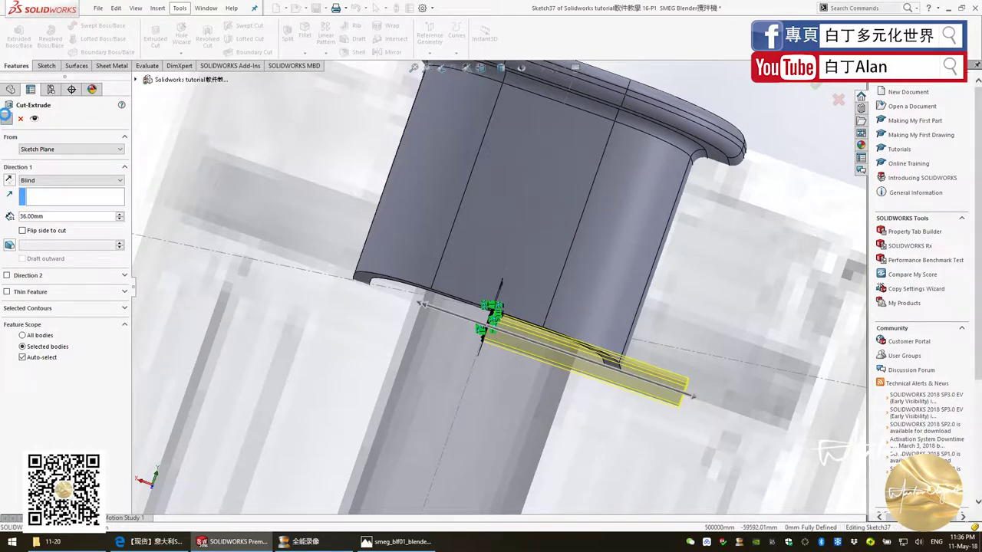
pyautogui.click(7, 117)
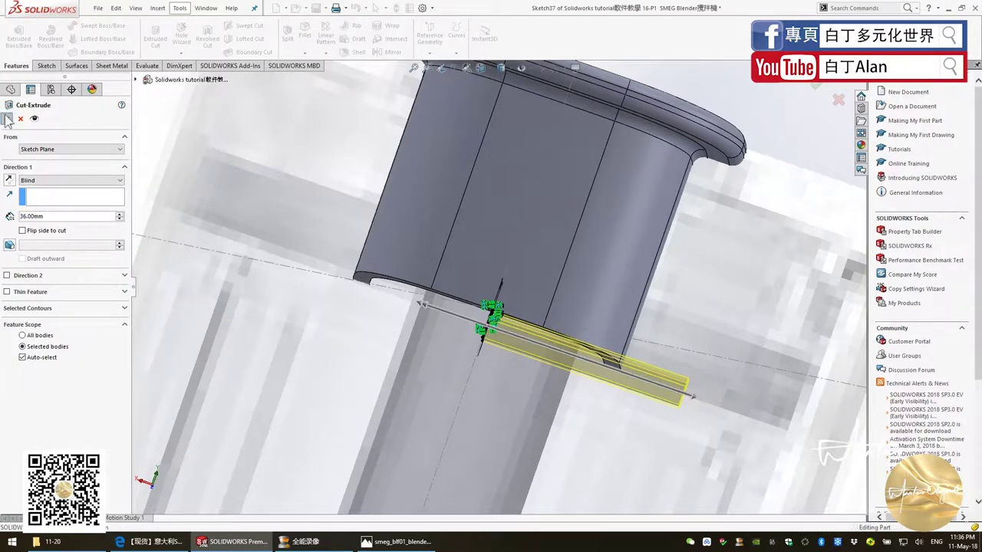
# Fillet the notch's two edges with a 1 mm radius.
pyautogui.scroll(-2, 622, 348)
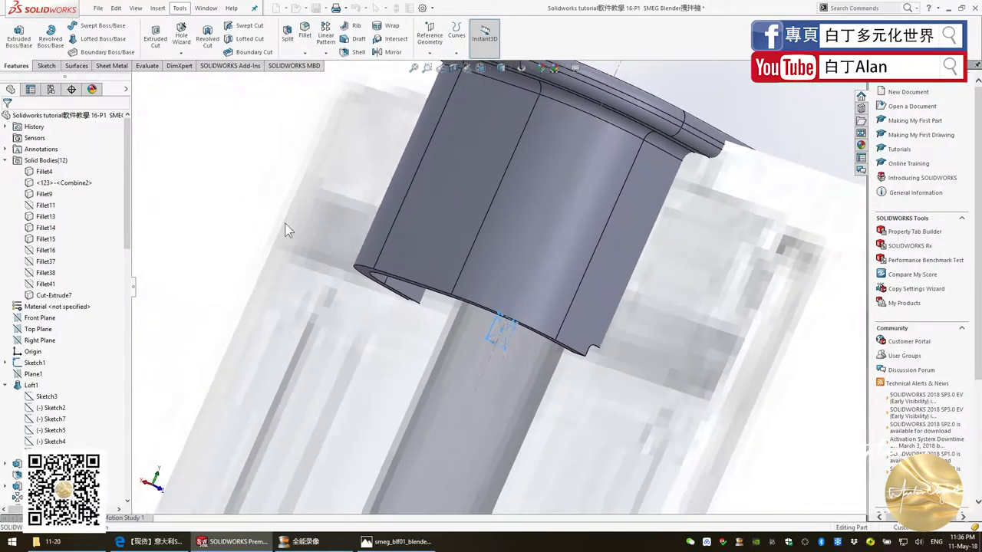
pyautogui.scroll(-3, 621, 348)
pyautogui.scroll(-1, 621, 342)
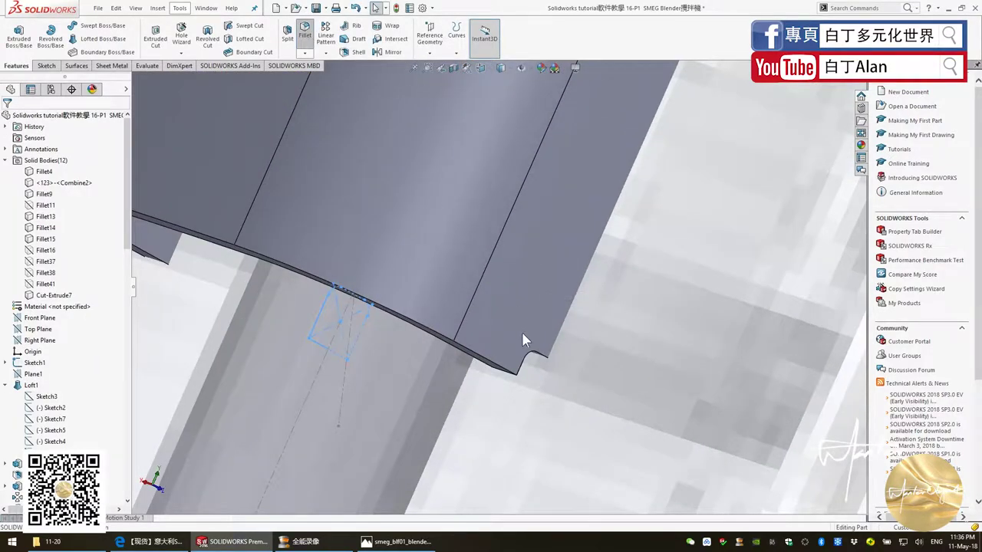
pyautogui.click(509, 366)
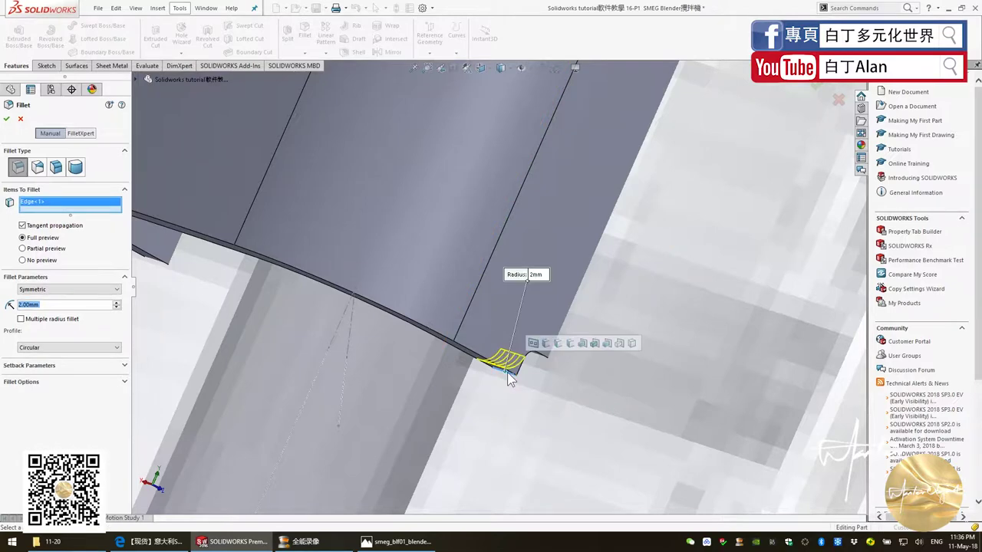
pyautogui.write('1')
pyautogui.moveTo(505, 355); pyautogui.dragTo(348, 206, button='middle')
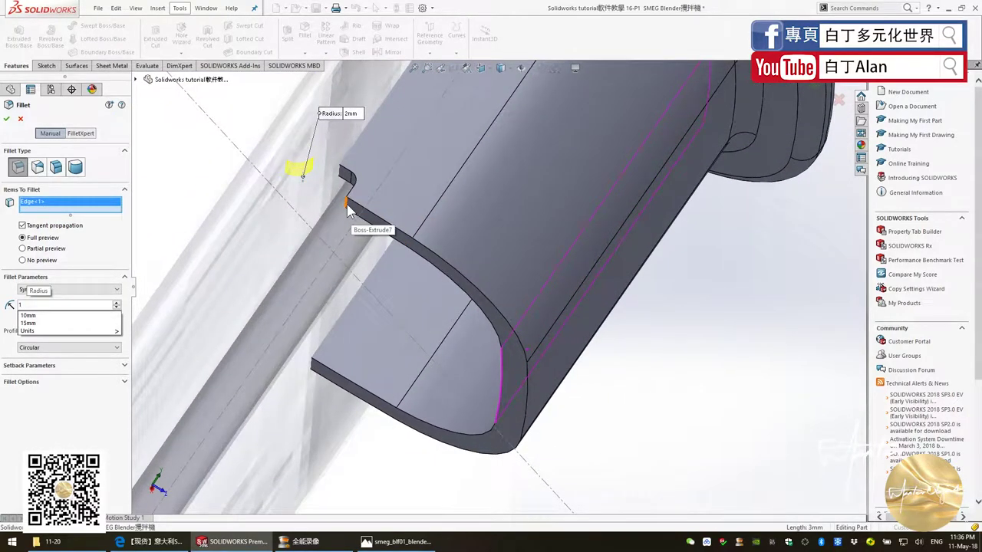
pyautogui.click(348, 207)
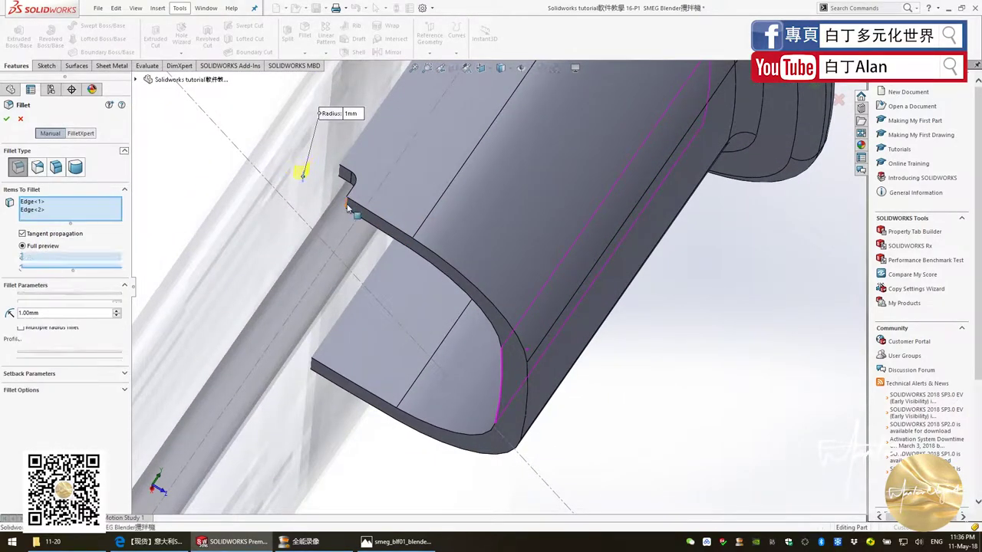
pyautogui.click(6, 121)
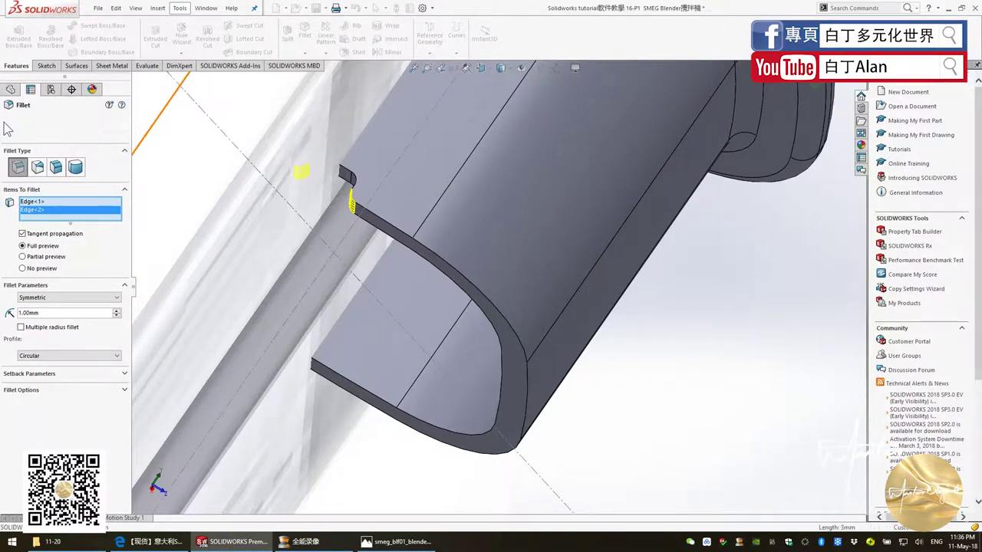
pyautogui.moveTo(340, 264)
pyautogui.mouseDown(button='middle')
pyautogui.moveTo(453, 299)
pyautogui.moveTo(457, 253)
pyautogui.mouseUp(button='middle')
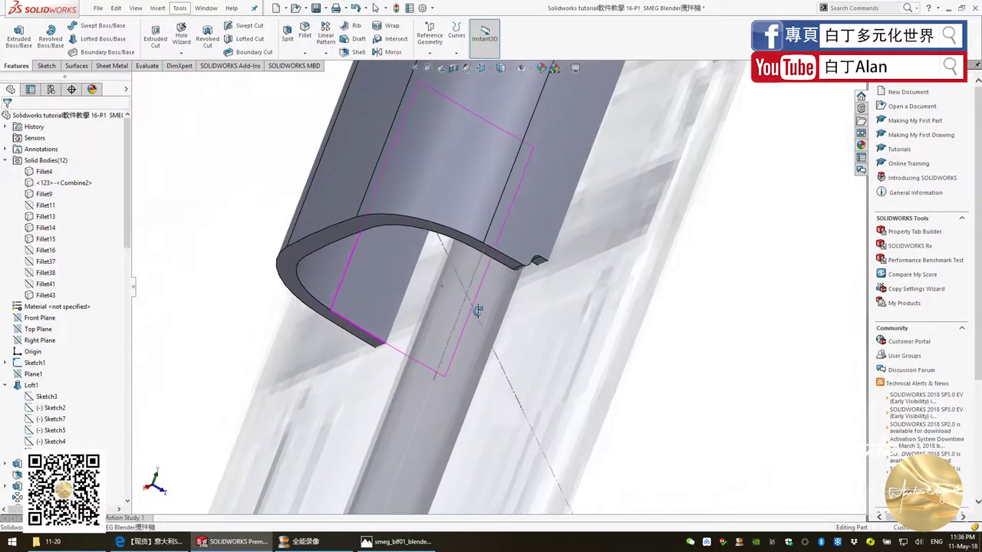
pyautogui.scroll(-3, 454, 244)
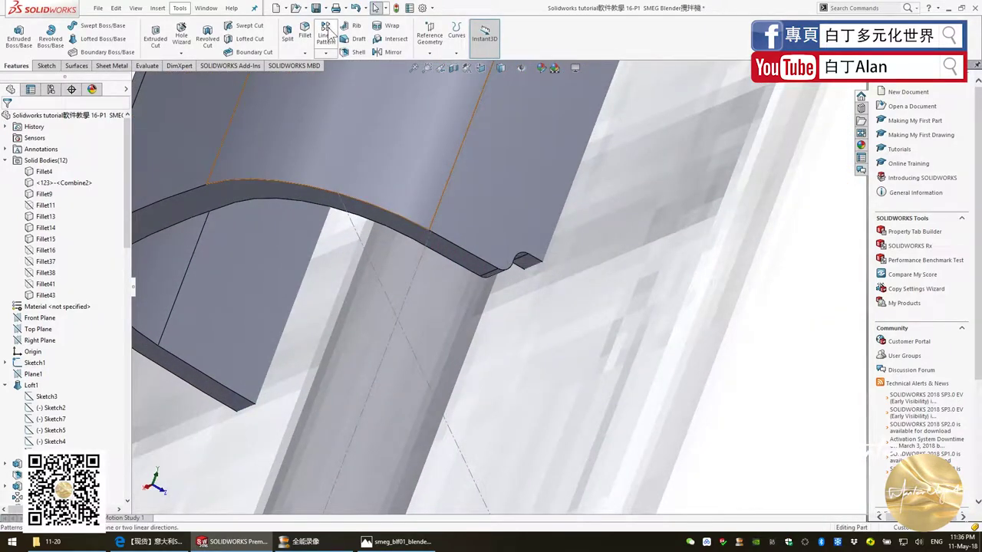
# Circular-pattern Fillet43 and Cut-Extrude7 four times over 360° around 3DSketch2.
pyautogui.click(325, 54)
pyautogui.click(349, 88)
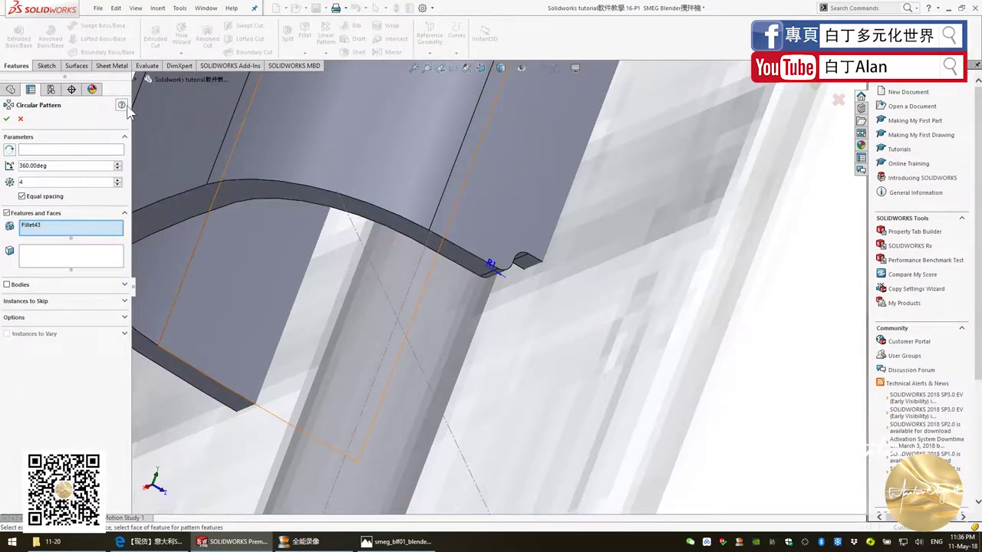
pyautogui.click(148, 79)
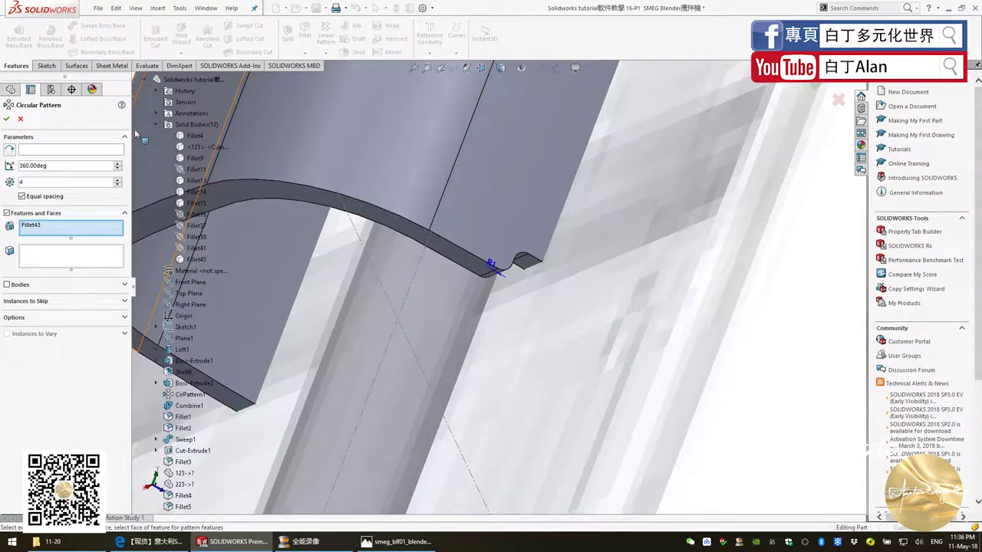
pyautogui.scroll(-10, 184, 448)
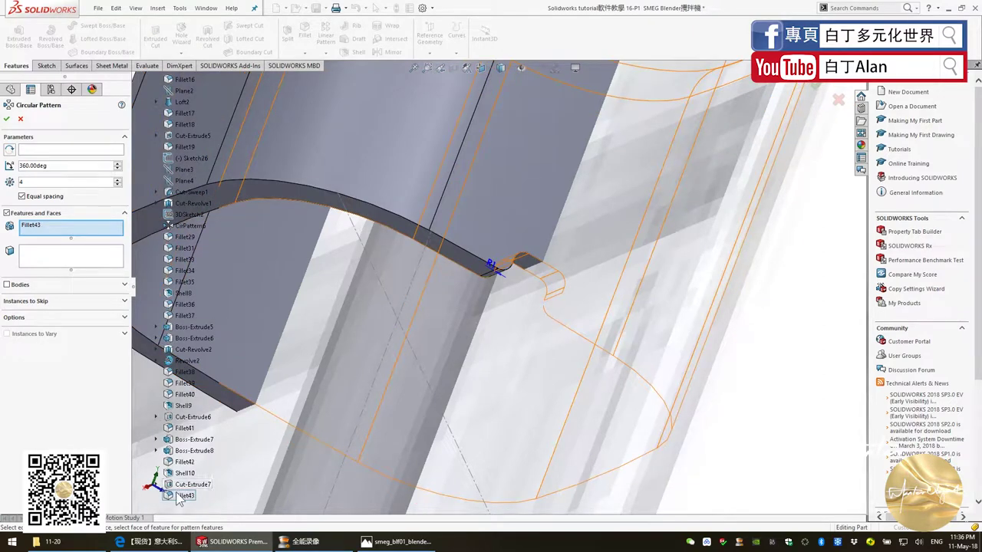
pyautogui.click(188, 484)
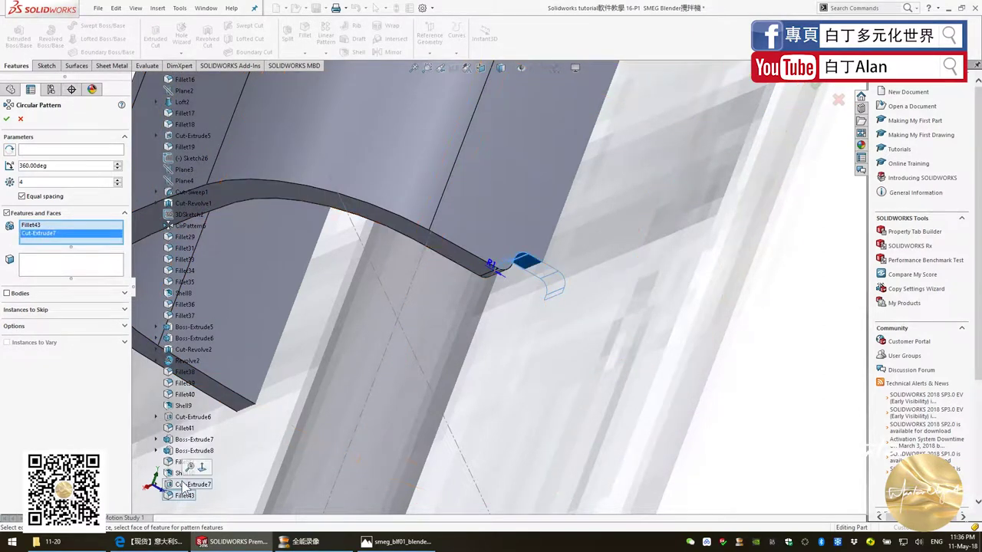
pyautogui.click(27, 151)
pyautogui.scroll(5, 523, 170)
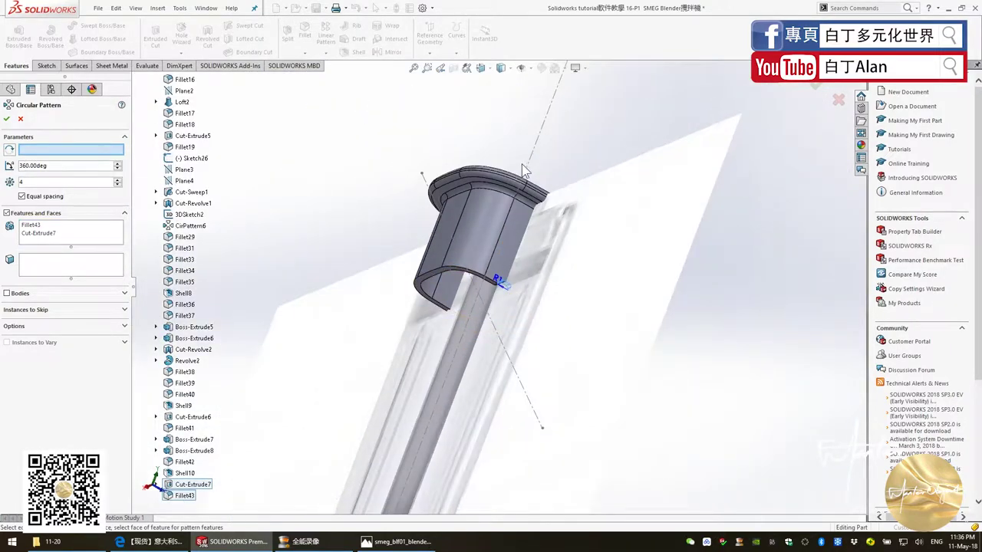
pyautogui.click(528, 169)
pyautogui.scroll(-5, 533, 301)
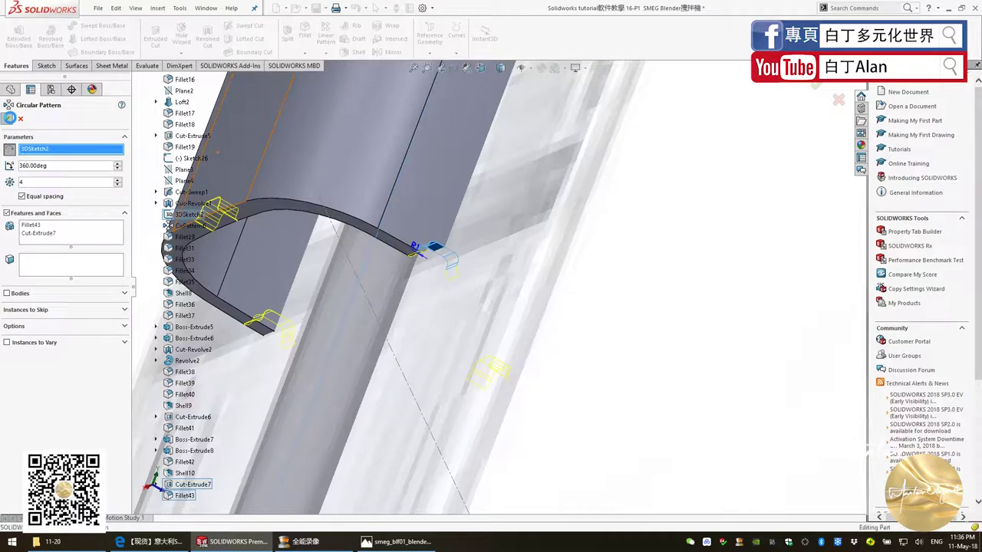
pyautogui.click(8, 120)
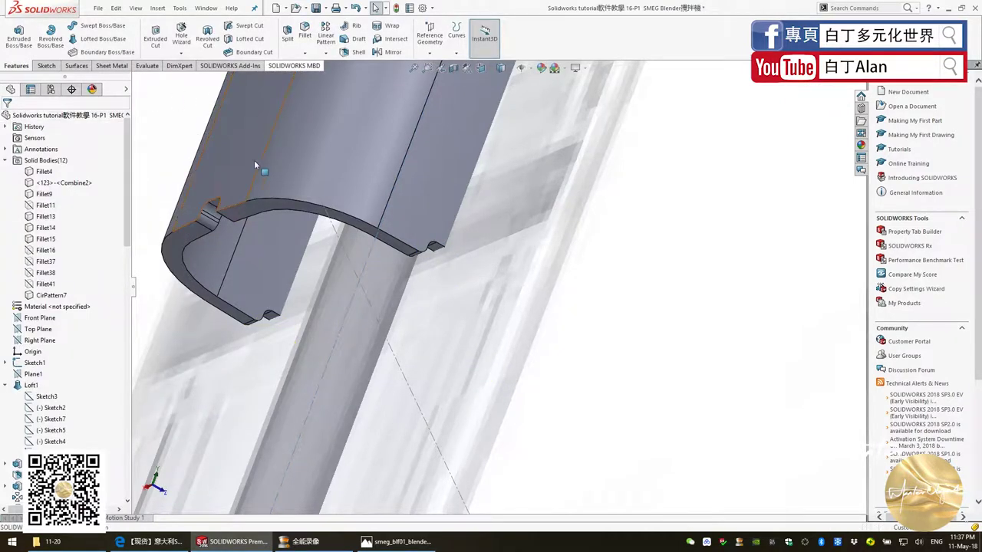
# Fillet the two edges of a new notch with a 1 mm radius.
pyautogui.moveTo(256, 198)
pyautogui.mouseDown(button='middle')
pyautogui.moveTo(242, 241)
pyautogui.moveTo(258, 245)
pyautogui.moveTo(296, 225)
pyautogui.moveTo(379, 225)
pyautogui.moveTo(349, 228)
pyautogui.moveTo(323, 202)
pyautogui.moveTo(454, 89)
pyautogui.mouseUp(button='middle')
pyautogui.scroll(-5, 454, 89)
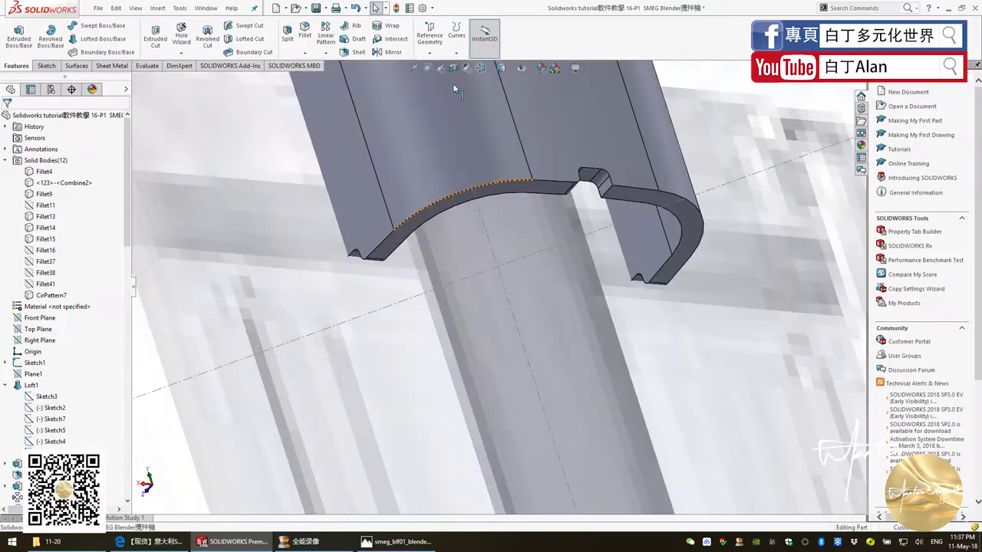
pyautogui.click(605, 191)
pyautogui.moveTo(533, 226)
pyautogui.mouseDown(button='middle')
pyautogui.moveTo(571, 181)
pyautogui.moveTo(602, 180)
pyautogui.mouseUp(button='middle')
pyautogui.moveTo(580, 262); pyautogui.dragTo(586, 228, button='middle')
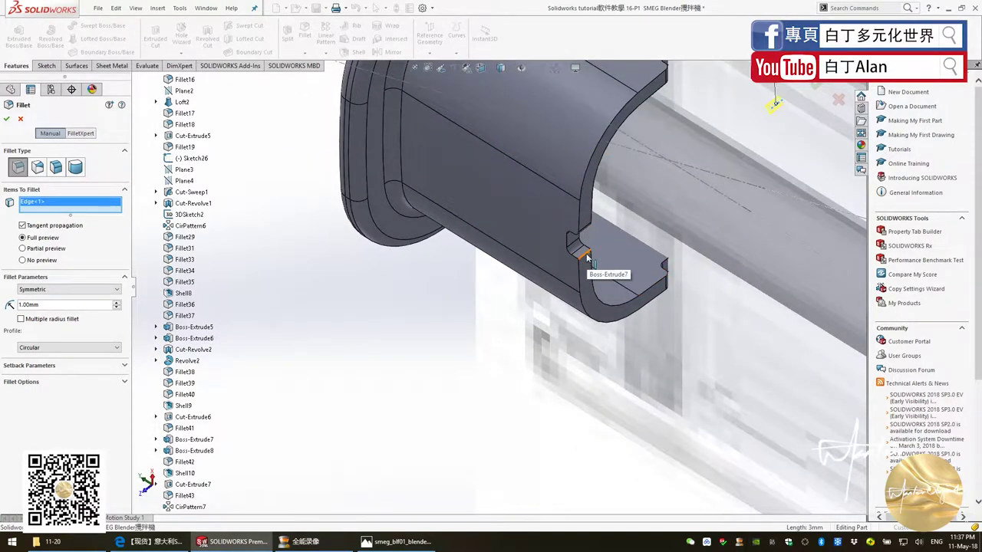
pyautogui.click(587, 257)
pyautogui.moveTo(587, 257)
pyautogui.mouseDown(button='middle')
pyautogui.moveTo(620, 312)
pyautogui.moveTo(598, 292)
pyautogui.mouseUp(button='middle')
pyautogui.click(6, 120)
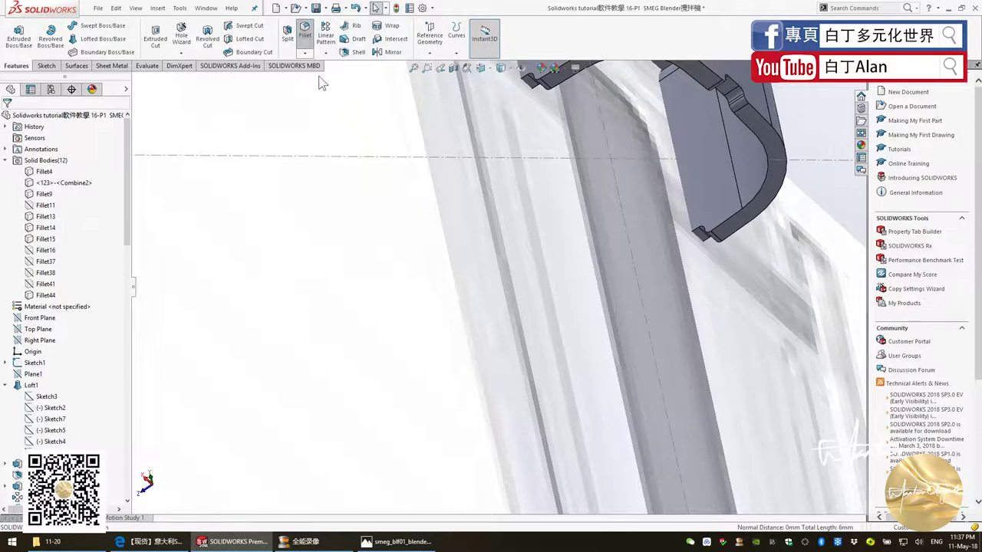
# Round both outline edge loops of the cap lip with a 0.5 mm fillet.
pyautogui.click(60, 305)
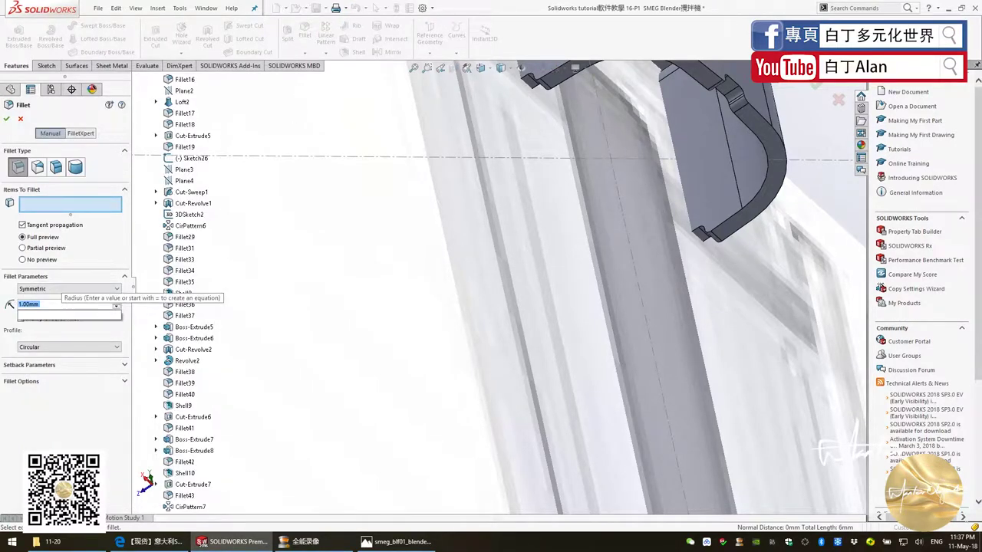
pyautogui.write('0.5')
pyautogui.press('Return')
pyautogui.click(764, 119)
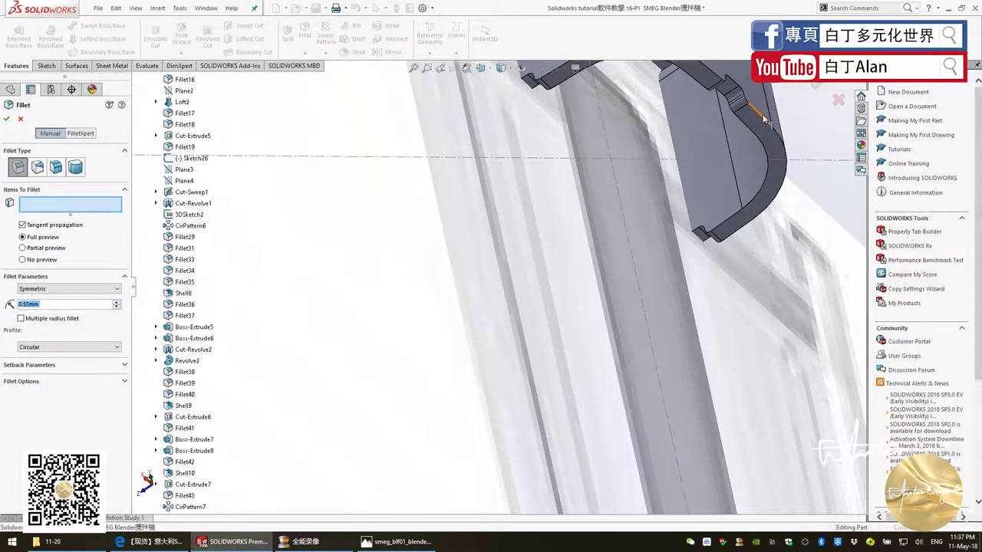
pyautogui.click(757, 129)
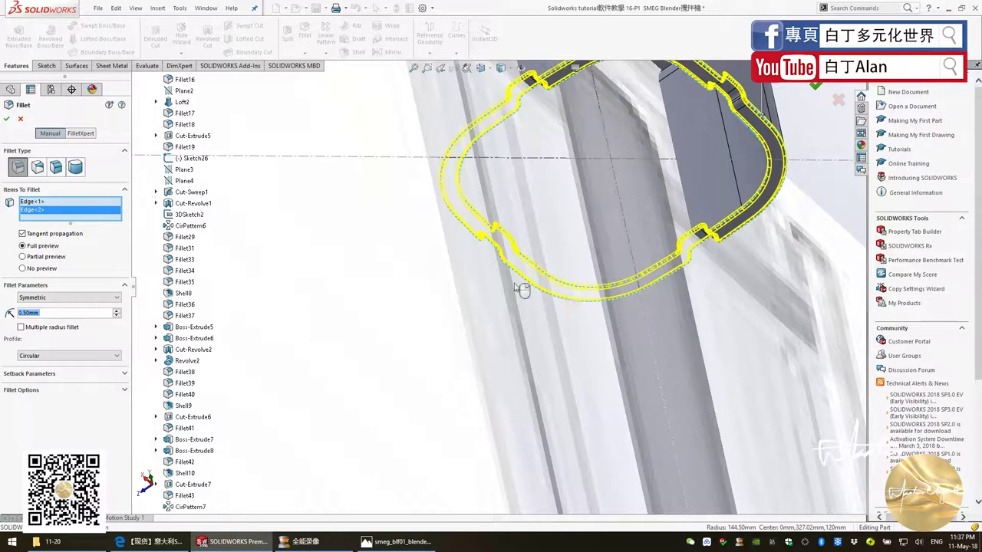
pyautogui.rightClick(537, 308)
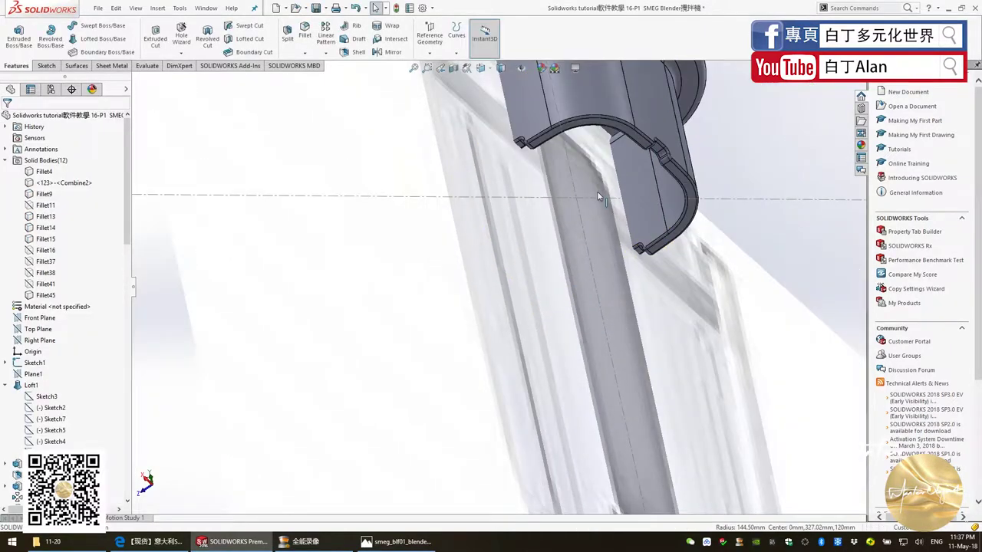
pyautogui.moveTo(604, 175)
pyautogui.mouseDown(button='middle')
pyautogui.moveTo(603, 255)
pyautogui.moveTo(600, 223)
pyautogui.mouseUp(button='middle')
pyautogui.scroll(3, 591, 241)
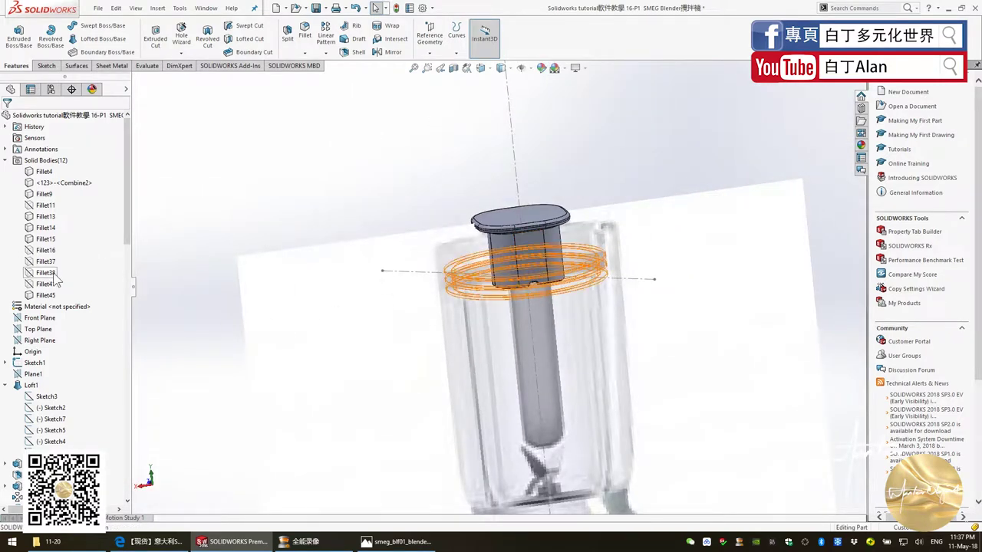
pyautogui.click(47, 285)
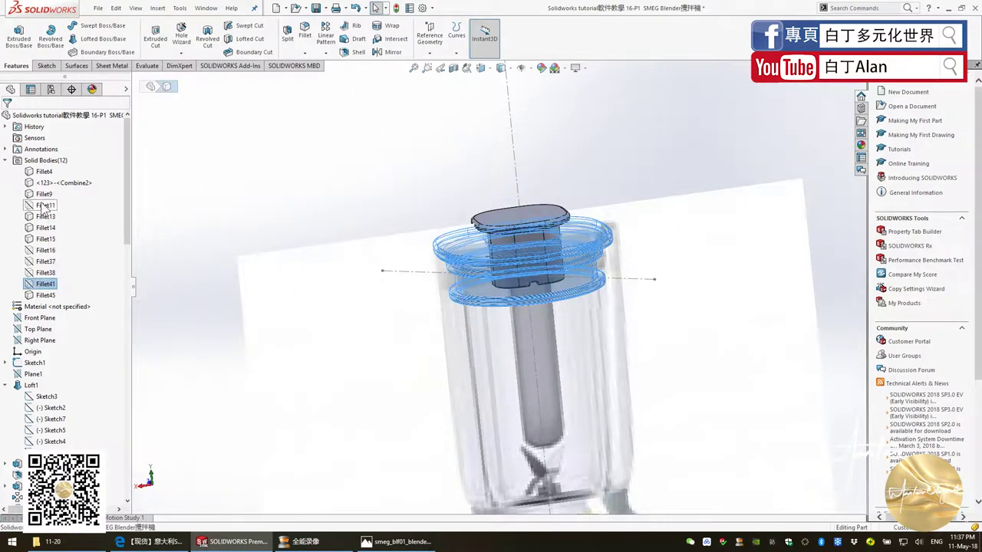
pyautogui.keyDown('shift'); pyautogui.click(44, 206); pyautogui.keyUp('shift')
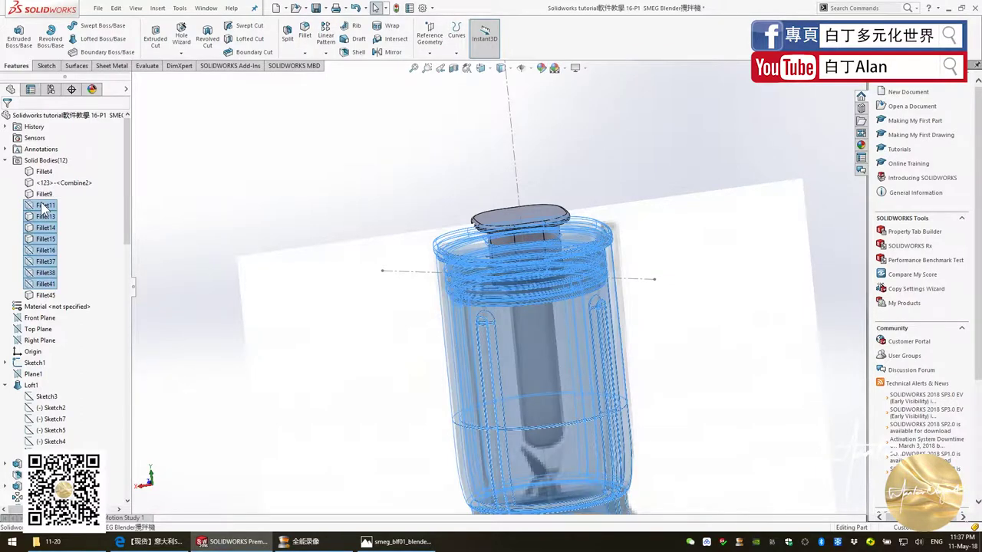
pyautogui.rightClick(48, 204)
pyautogui.click(60, 191)
pyautogui.click(406, 185)
pyautogui.moveTo(414, 238)
pyautogui.mouseDown(button='middle')
pyautogui.moveTo(494, 376)
pyautogui.moveTo(642, 340)
pyautogui.mouseUp(button='middle')
pyautogui.hotkey('alt', 'Tab')
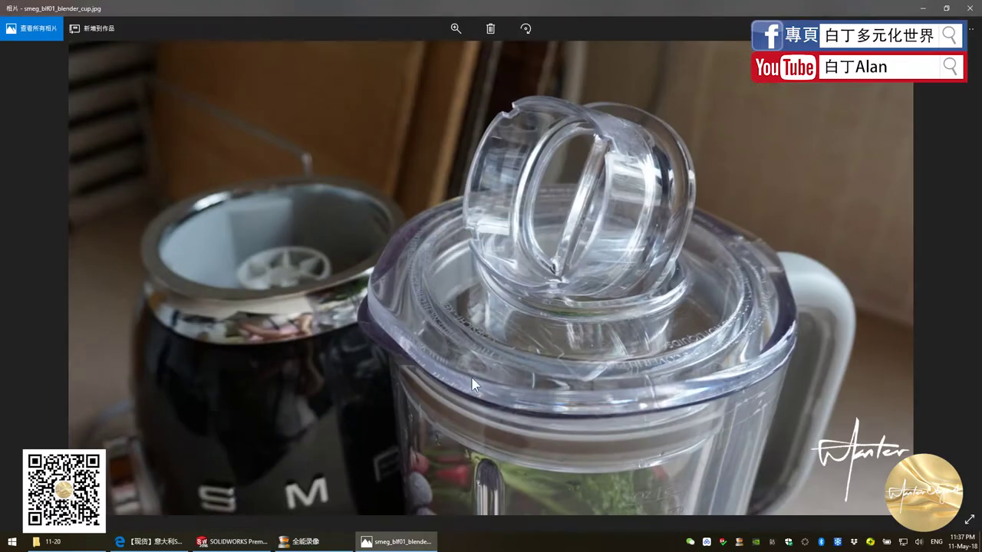
pyautogui.hotkey('alt', 'Tab')
pyautogui.hotkey('alt', 'Tab')
pyautogui.scroll(-3, 469, 135)
pyautogui.scroll(-3, 470, 134)
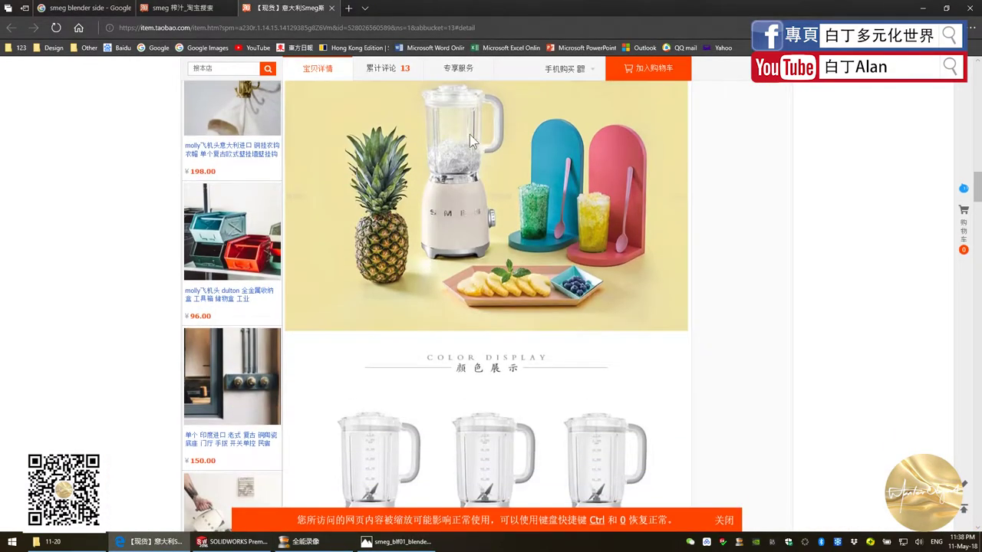
pyautogui.click(234, 541)
pyautogui.moveTo(531, 393); pyautogui.dragTo(622, 387, button='middle')
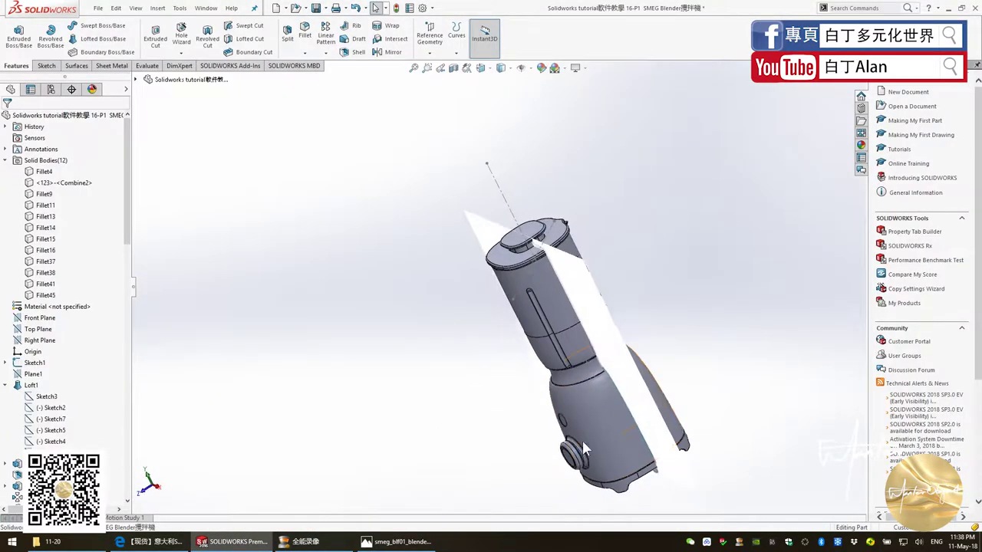
pyautogui.hotkey('alt', 'Tab')
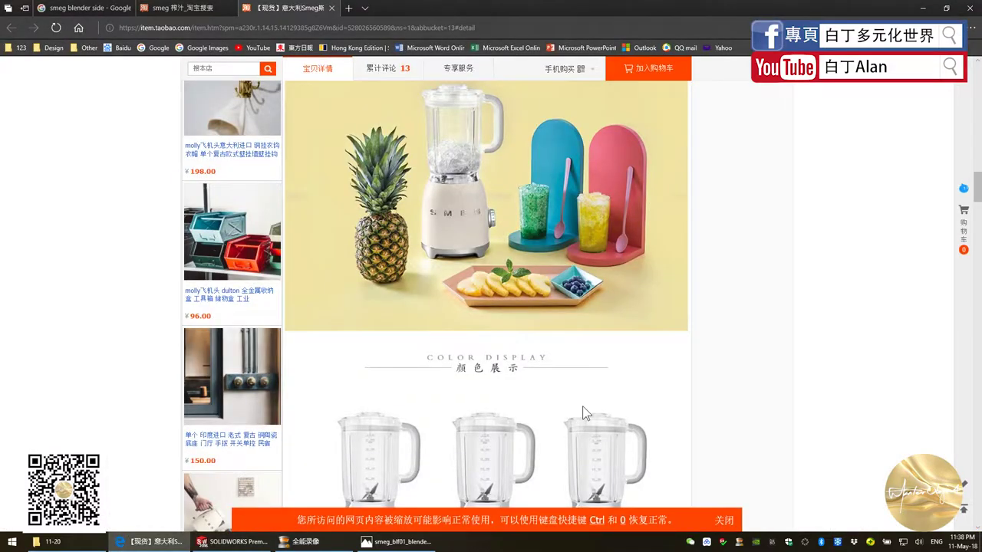
pyautogui.scroll(3, 577, 381)
pyautogui.scroll(5, 577, 381)
pyautogui.scroll(-6, 577, 384)
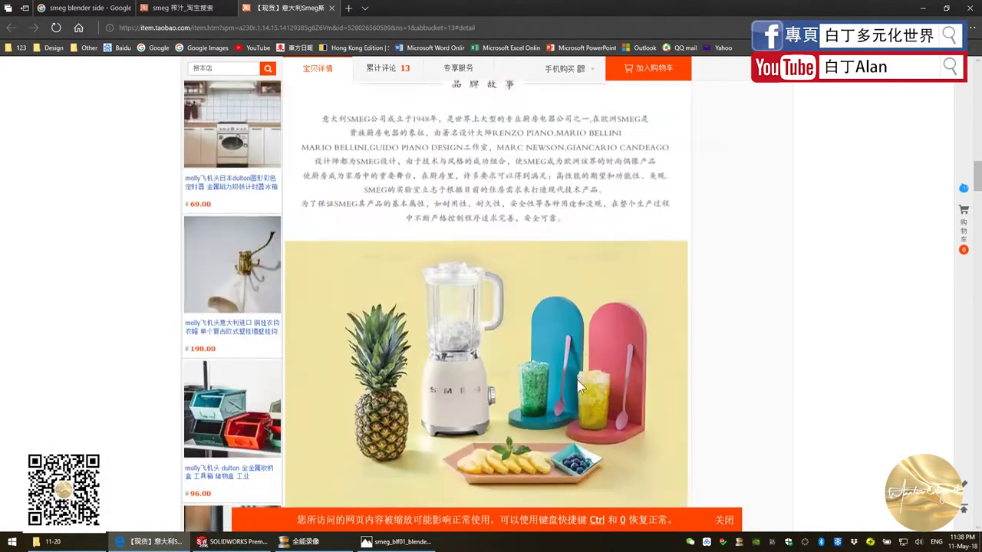
pyautogui.scroll(-1, 578, 388)
pyautogui.hotkey('alt', 'Tab')
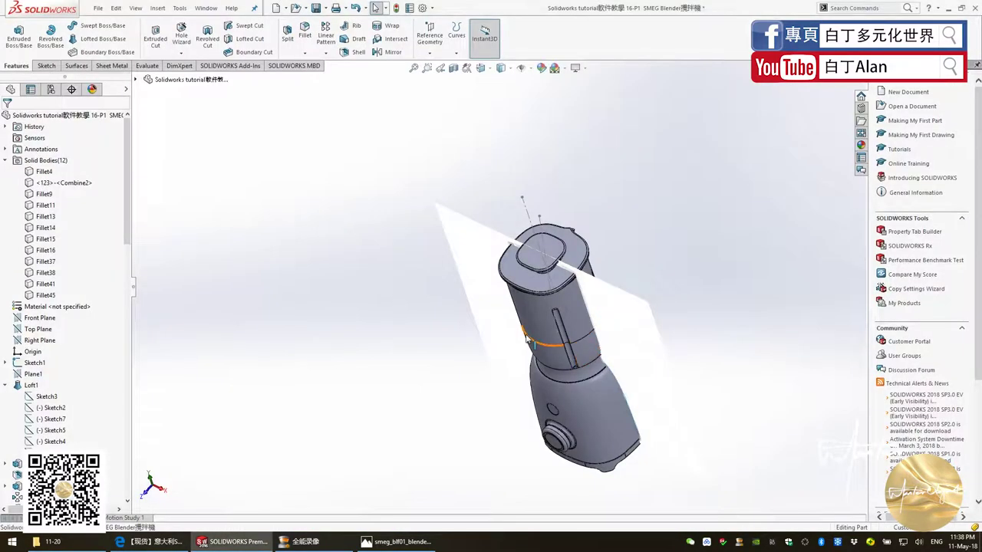
pyautogui.hotkey('alt', 'Tab')
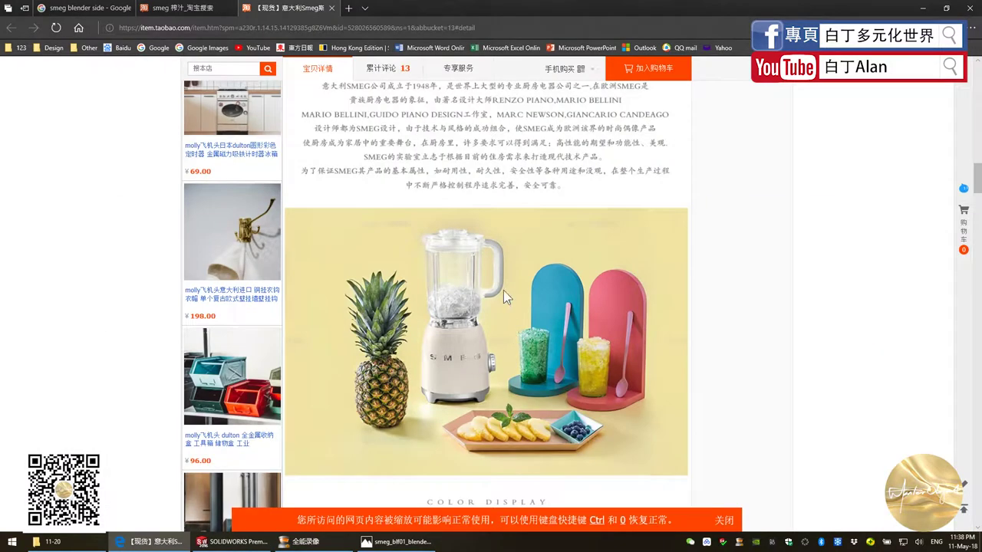
pyautogui.hotkey('alt', 'Tab')
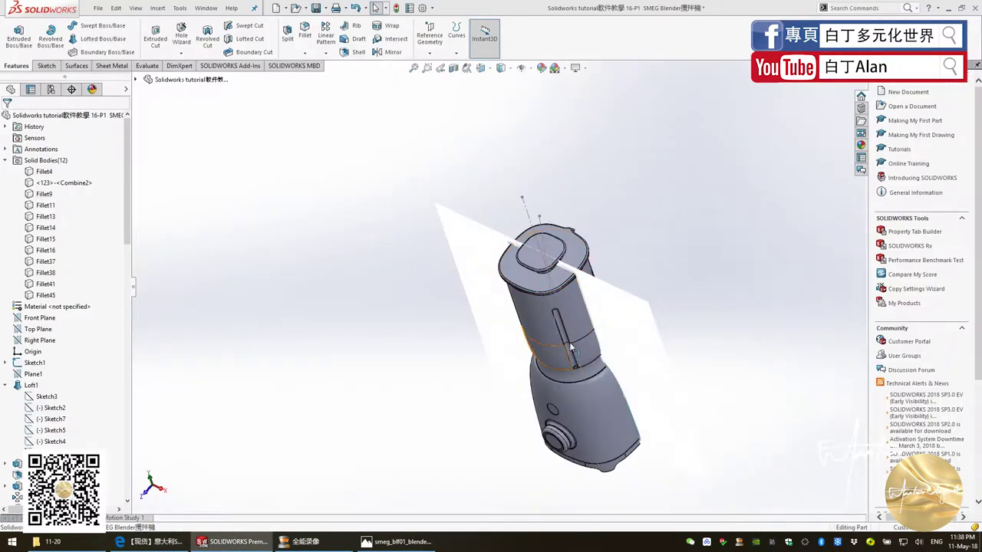
pyautogui.moveTo(529, 300); pyautogui.dragTo(549, 264, button='middle')
pyautogui.click(549, 263)
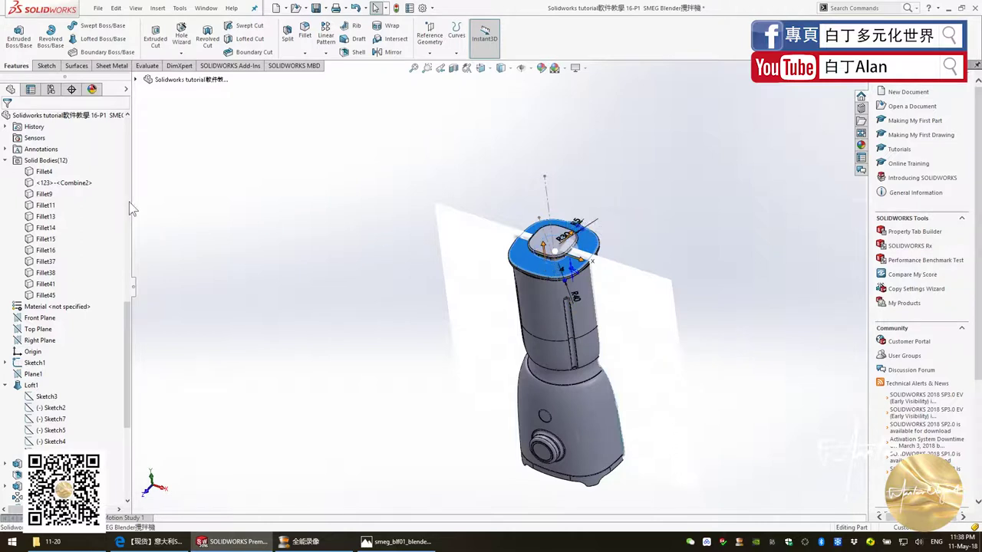
# Inspect the Fillet41 and Fillet45 bodies and the lid rim, then orbit the blender cup upright.
pyautogui.rightClick(54, 290)
pyautogui.press('Escape')
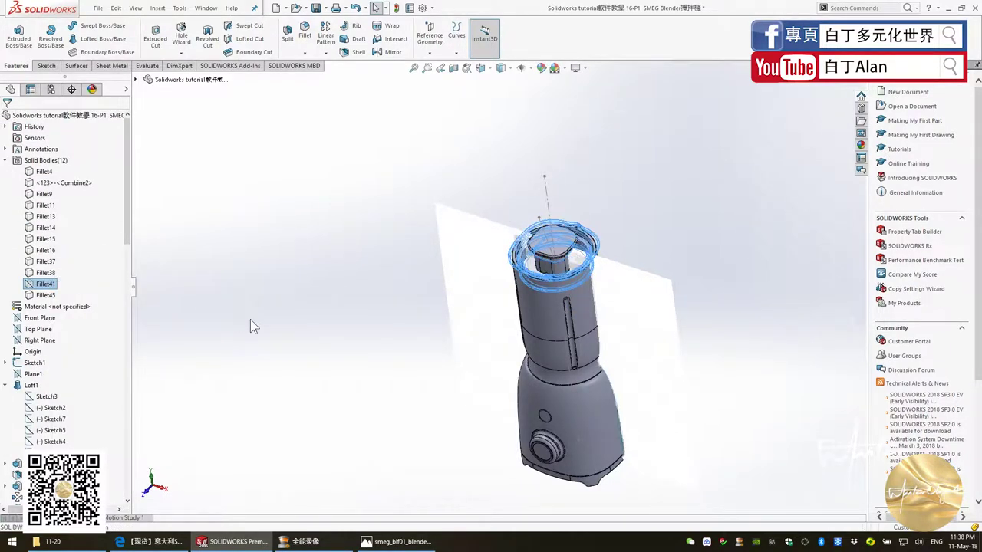
pyautogui.moveTo(474, 287); pyautogui.dragTo(456, 313, button='middle')
pyautogui.scroll(-3, 569, 296)
pyautogui.moveTo(569, 296); pyautogui.dragTo(498, 310, button='middle')
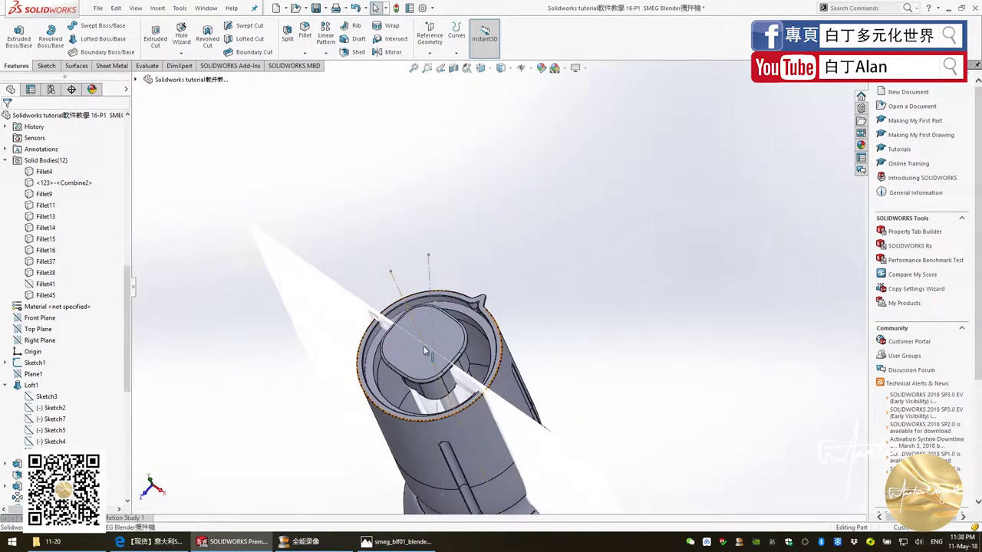
pyautogui.click(372, 366)
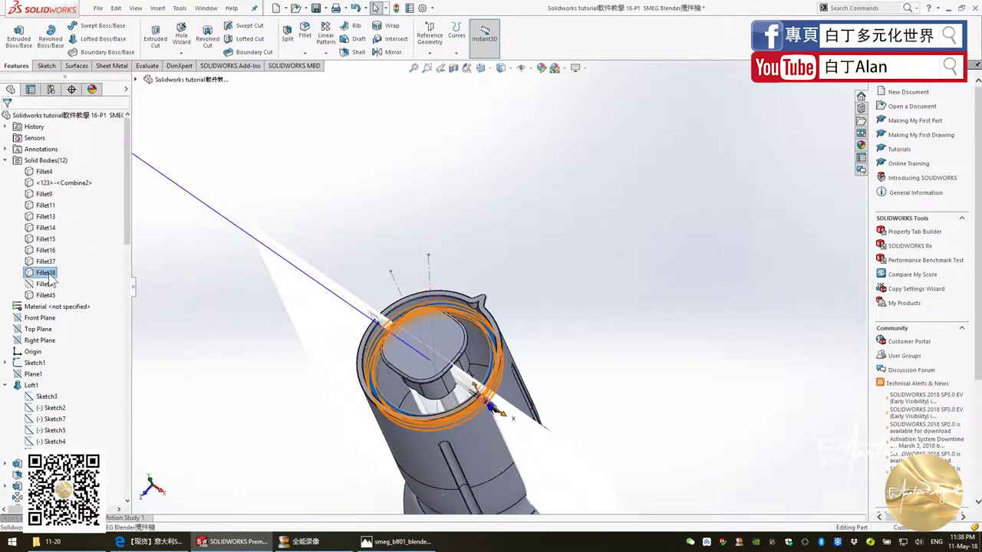
pyautogui.rightClick(50, 284)
pyautogui.click(247, 343)
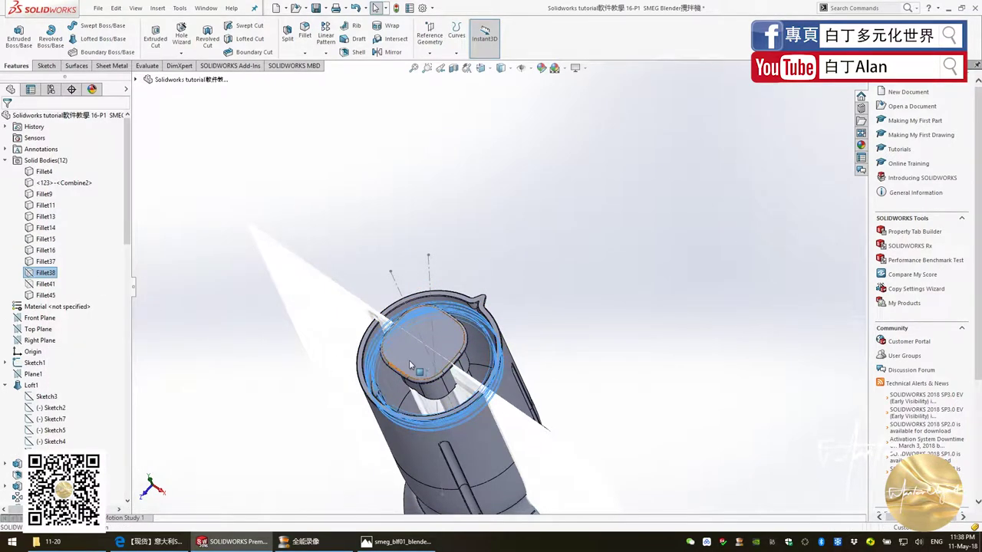
pyautogui.rightClick(45, 296)
pyautogui.click(226, 362)
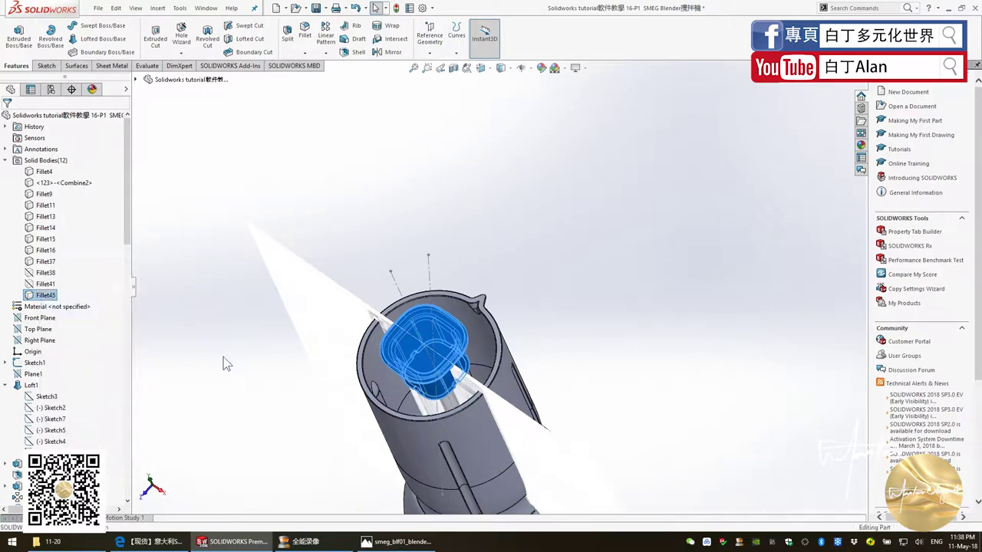
pyautogui.moveTo(334, 357)
pyautogui.mouseDown(button='middle')
pyautogui.moveTo(471, 338)
pyautogui.moveTo(398, 351)
pyautogui.moveTo(347, 382)
pyautogui.moveTo(382, 317)
pyautogui.moveTo(388, 331)
pyautogui.moveTo(460, 337)
pyautogui.moveTo(445, 288)
pyautogui.mouseUp(button='middle')
pyautogui.scroll(3, 388, 332)
pyautogui.scroll(-3, 460, 338)
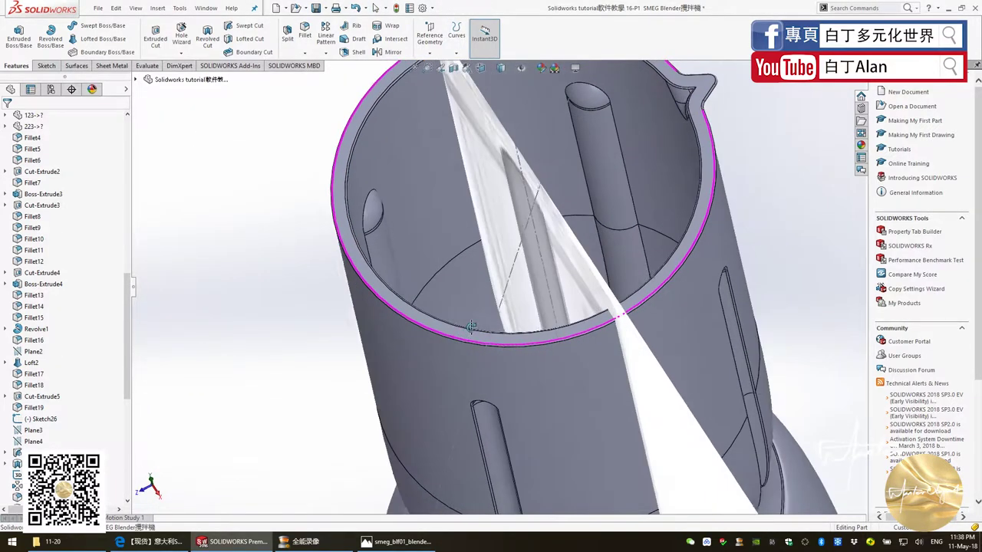
pyautogui.scroll(3, 446, 288)
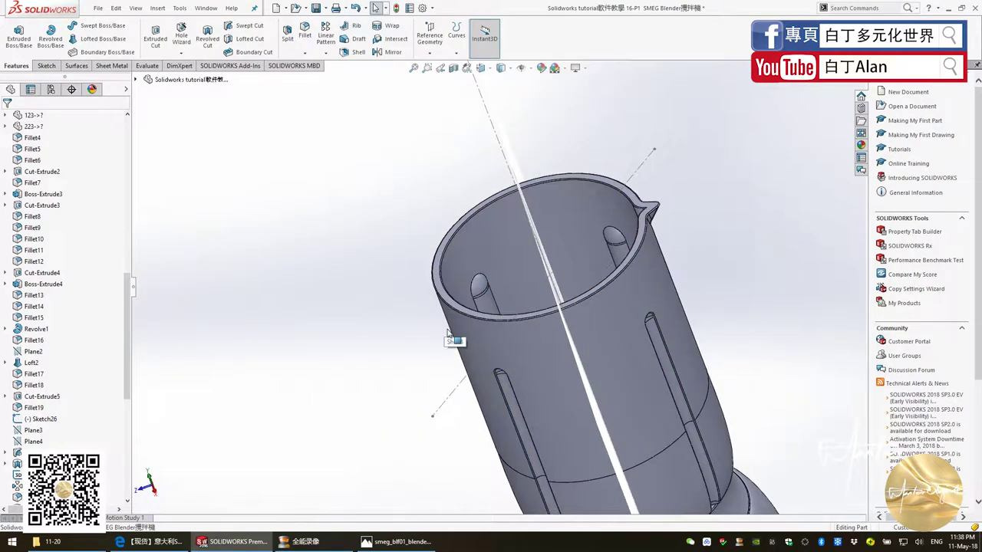
pyautogui.scroll(-2, 465, 339)
pyautogui.scroll(-2, 470, 314)
pyautogui.scroll(-3, 514, 335)
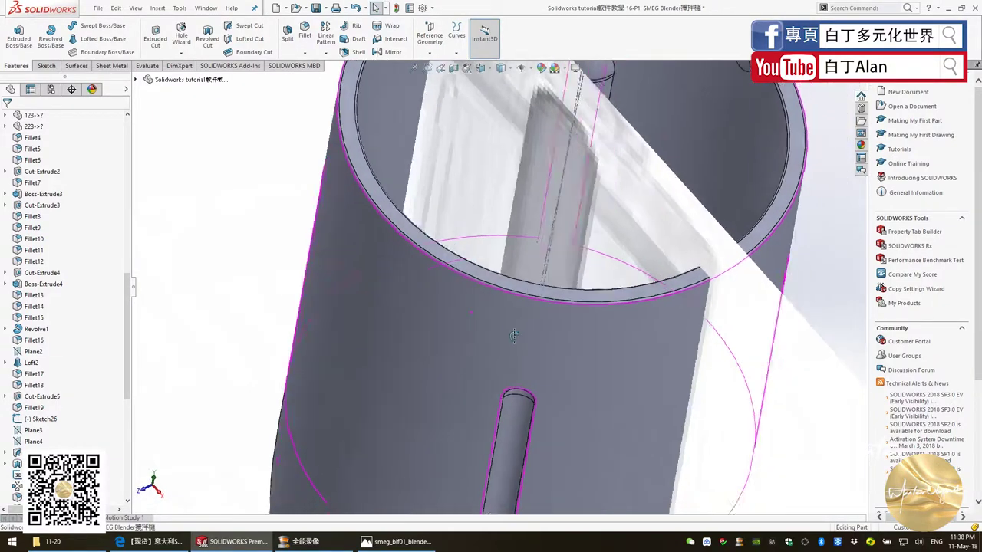
pyautogui.scroll(3, 514, 336)
pyautogui.scroll(3, 506, 326)
pyautogui.scroll(2, 503, 340)
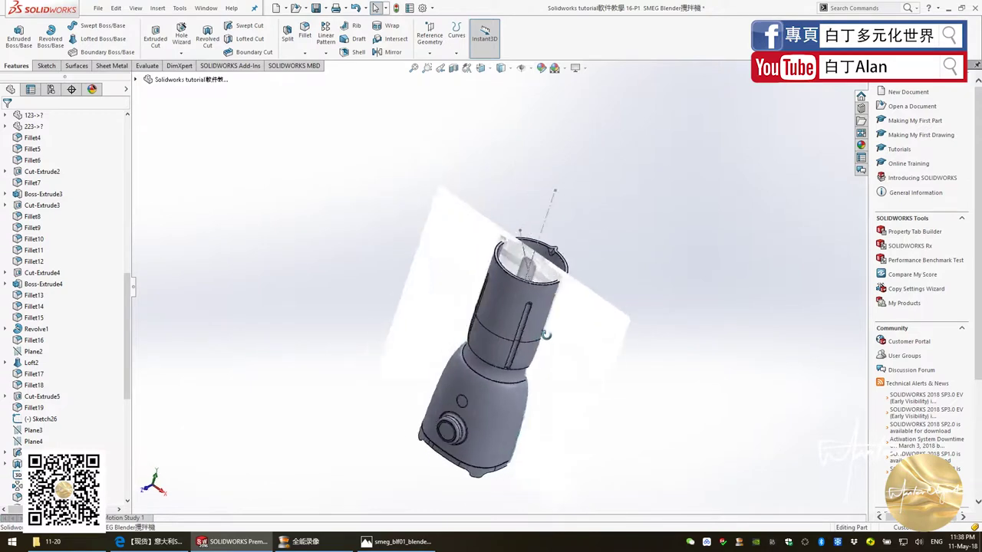
pyautogui.moveTo(544, 333); pyautogui.dragTo(520, 319, button='middle')
pyautogui.scroll(-3, 520, 318)
pyautogui.scroll(-2, 520, 319)
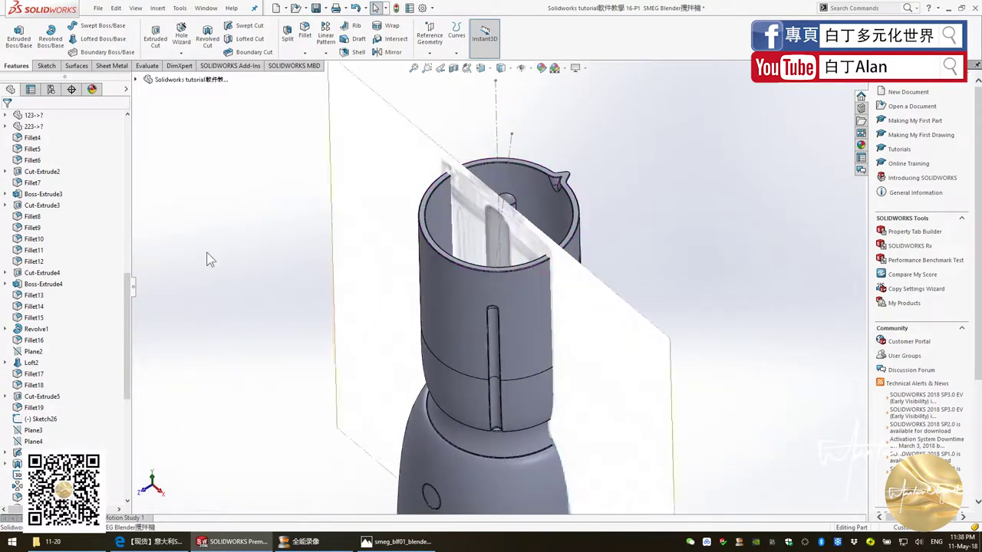
pyautogui.scroll(10, 42, 203)
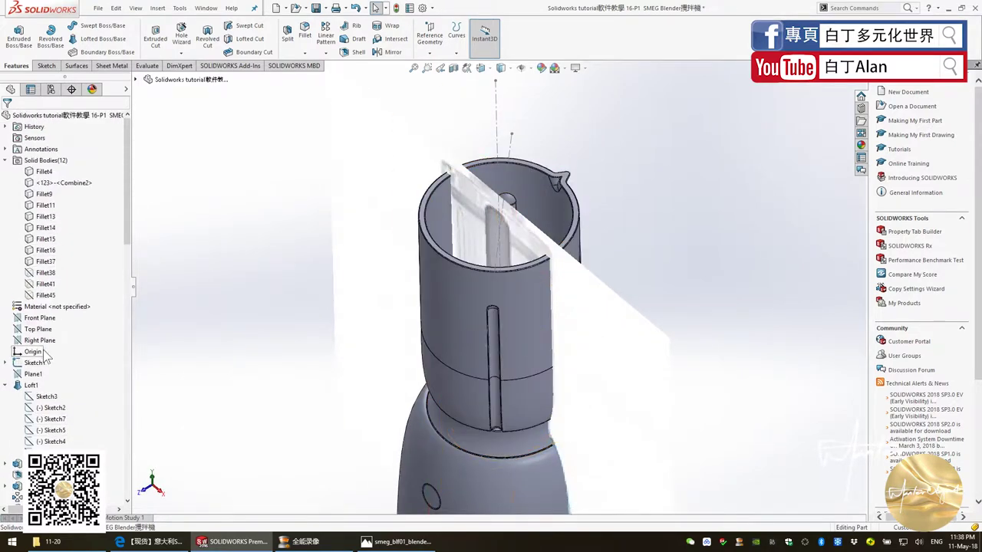
# Select the Front Plane and view it Normal To, checking the Taobao listing again.
pyautogui.click(43, 318)
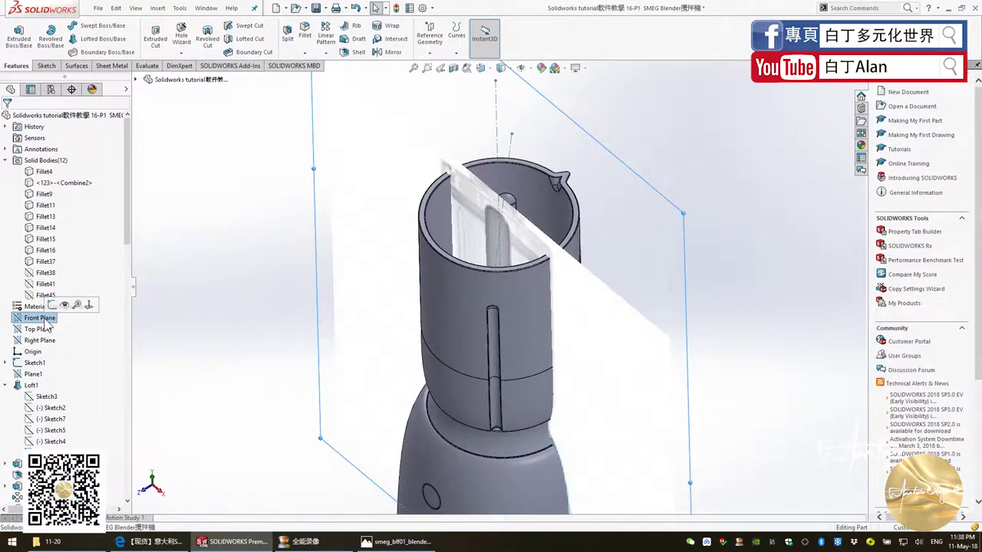
pyautogui.hotkey('ctrl', '8')
pyautogui.scroll(-5, 390, 228)
pyautogui.hotkey('alt', 'Tab')
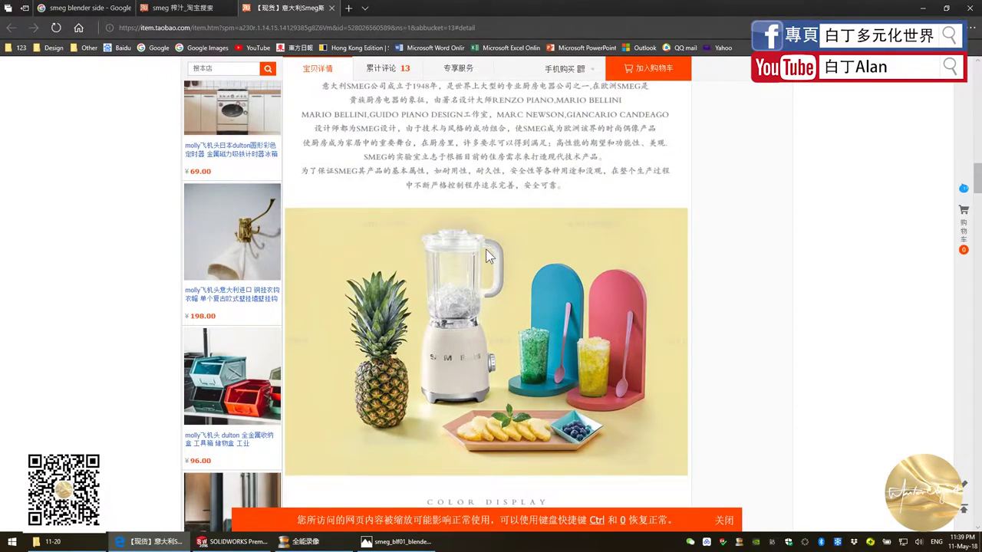
pyautogui.hotkey('alt', 'Tab')
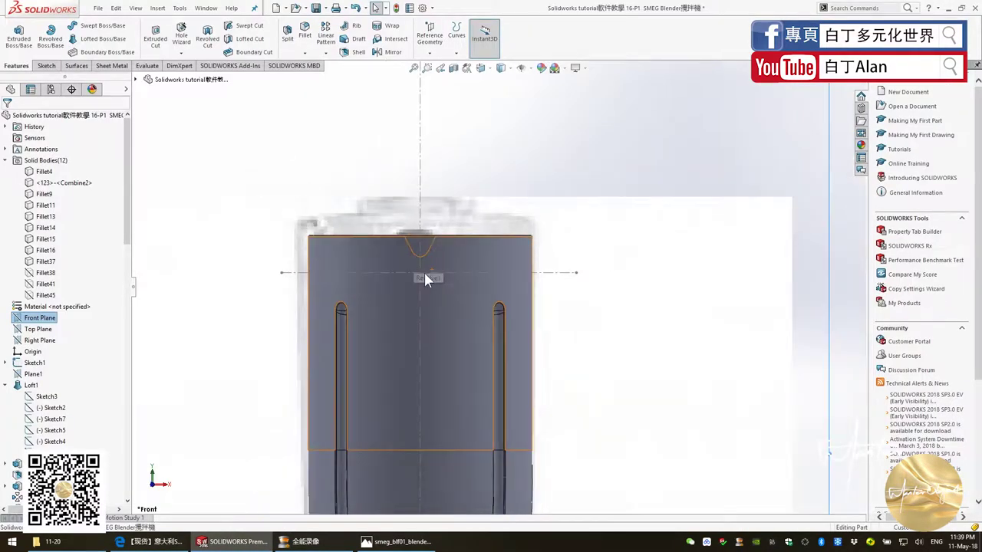
pyautogui.scroll(-2, 427, 280)
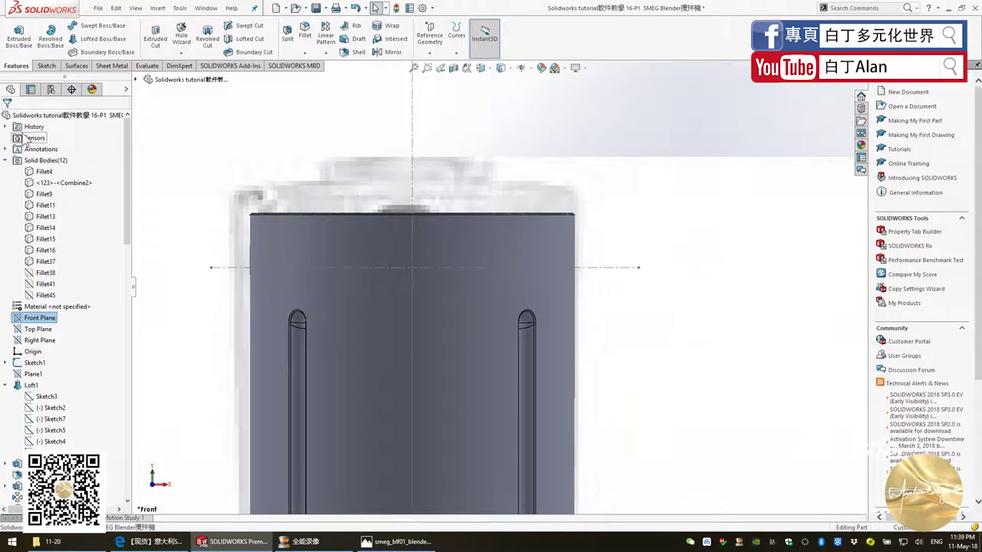
pyautogui.click(46, 67)
# Start a Front Plane sketch and draw two centre rectangles on the cup, one upper and one lower.
pyautogui.click(15, 35)
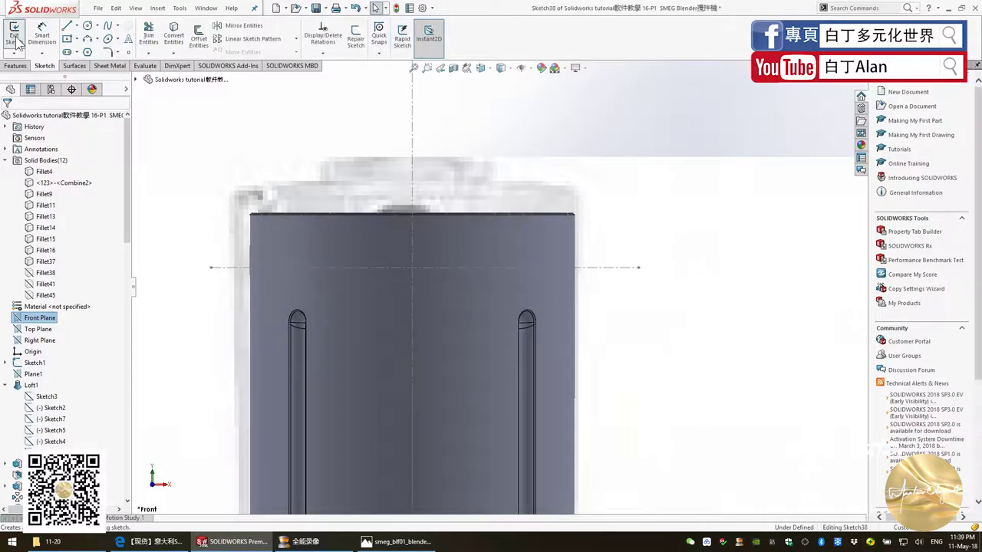
pyautogui.click(68, 39)
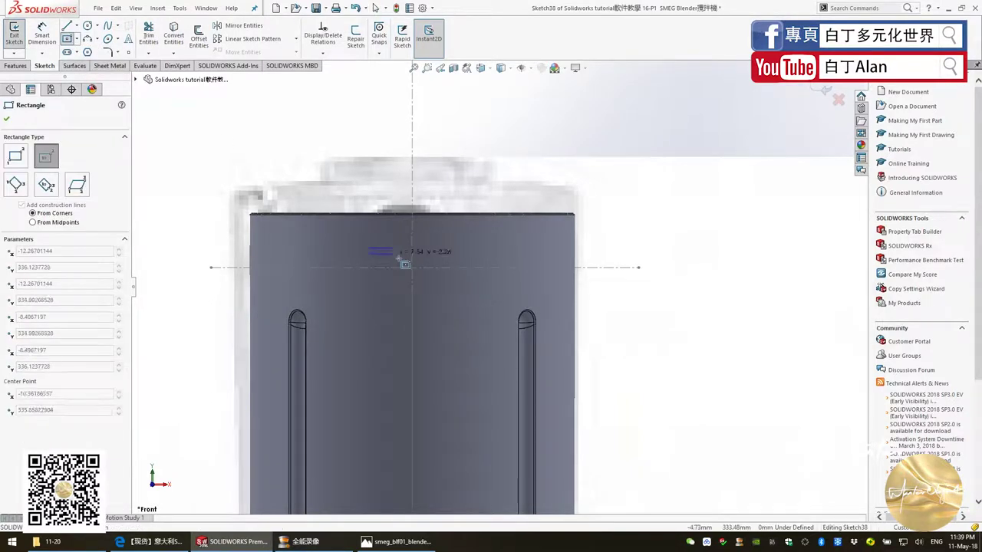
pyautogui.press('Escape')
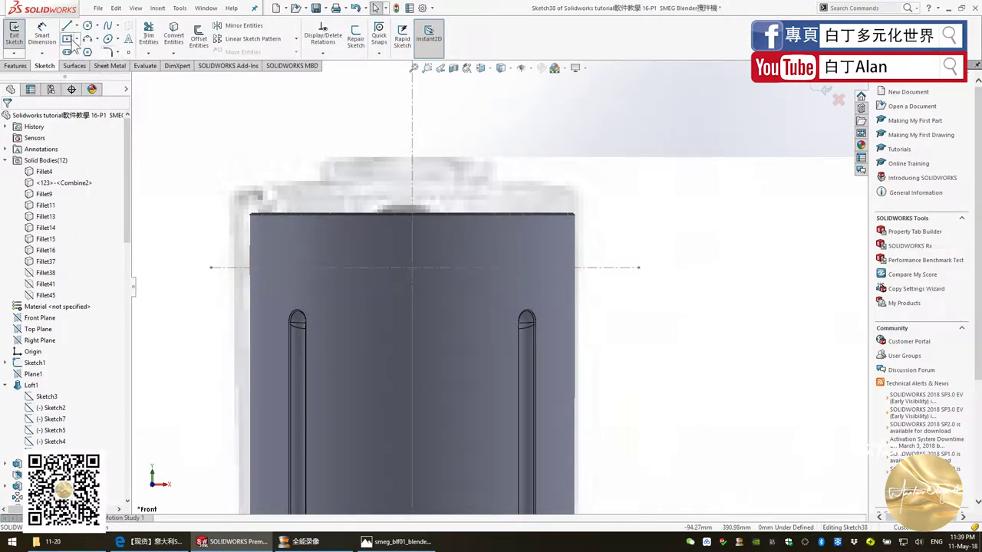
pyautogui.press('Return')
pyautogui.scroll(-2, 414, 253)
pyautogui.scroll(2, 460, 291)
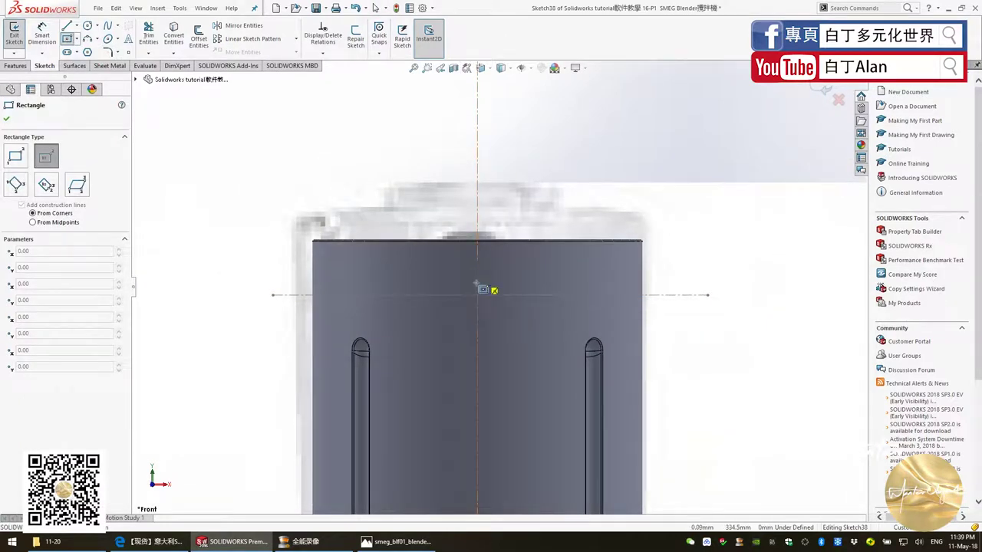
pyautogui.moveTo(477, 285); pyautogui.dragTo(521, 299)
pyautogui.scroll(1, 522, 299)
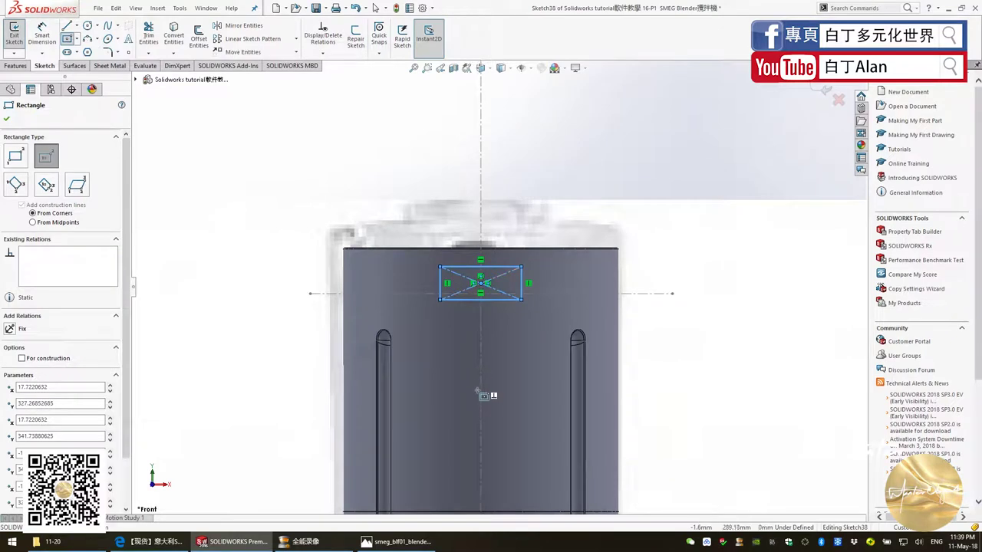
pyautogui.click(480, 436)
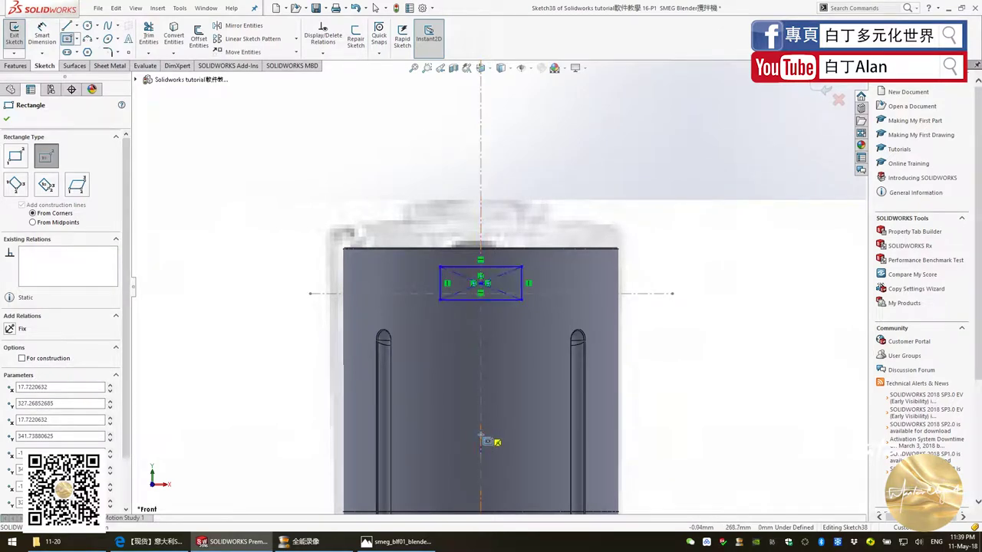
pyautogui.click(440, 415)
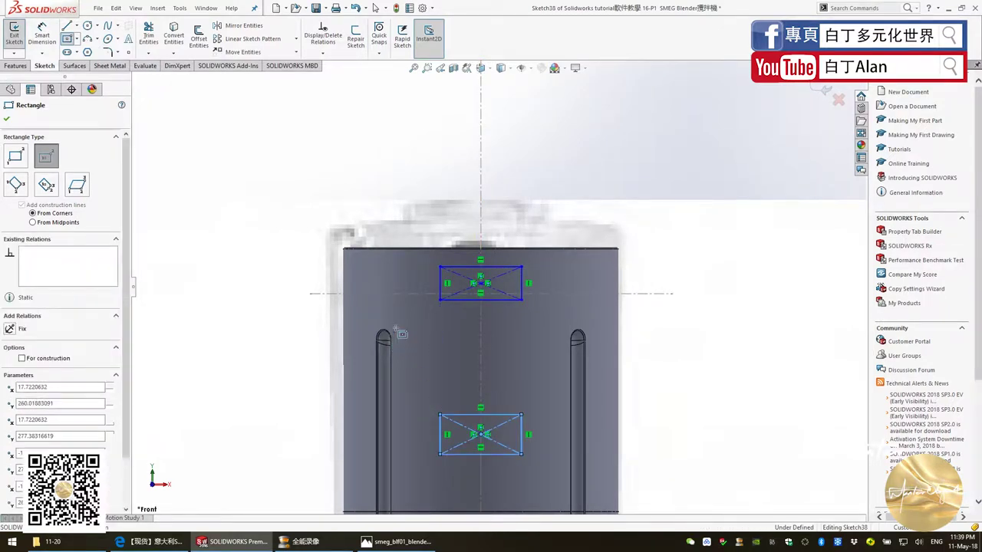
pyautogui.press('Escape')
pyautogui.scroll(3, 521, 357)
pyautogui.scroll(2, 535, 313)
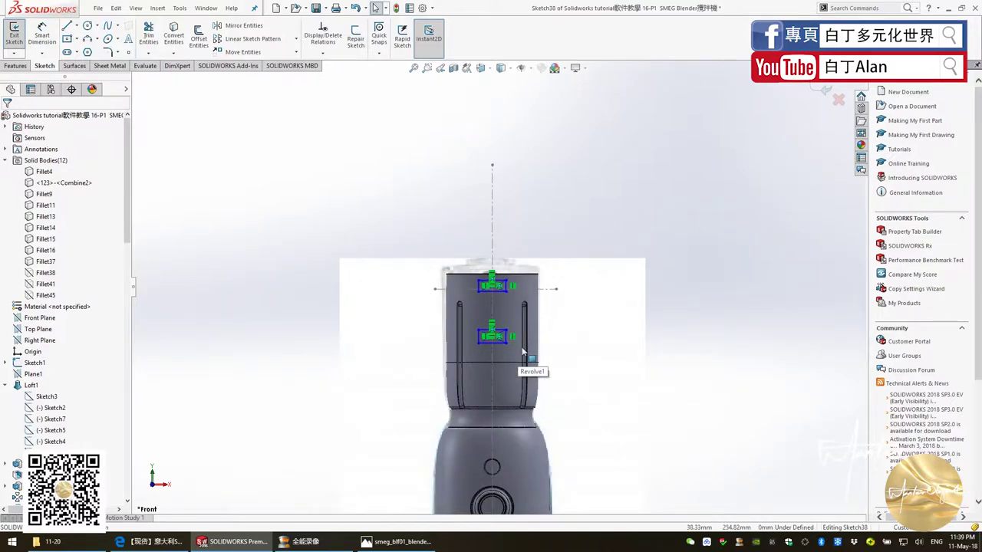
# Dimension a rectangle's centre 50 mm from the cup's base edge.
pyautogui.hotkey('alt', 'Tab')
pyautogui.scroll(-2, 488, 415)
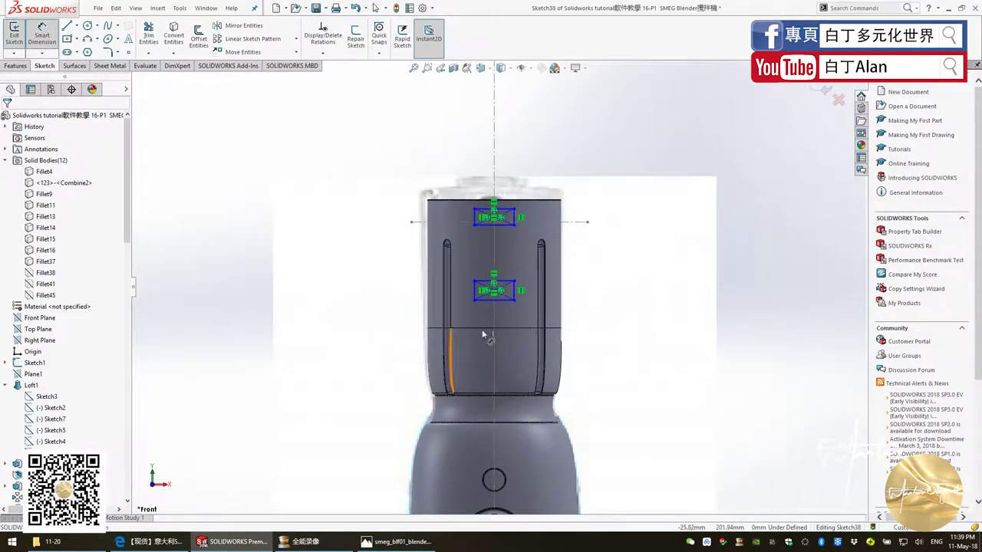
pyautogui.scroll(-2, 504, 295)
pyautogui.click(473, 285)
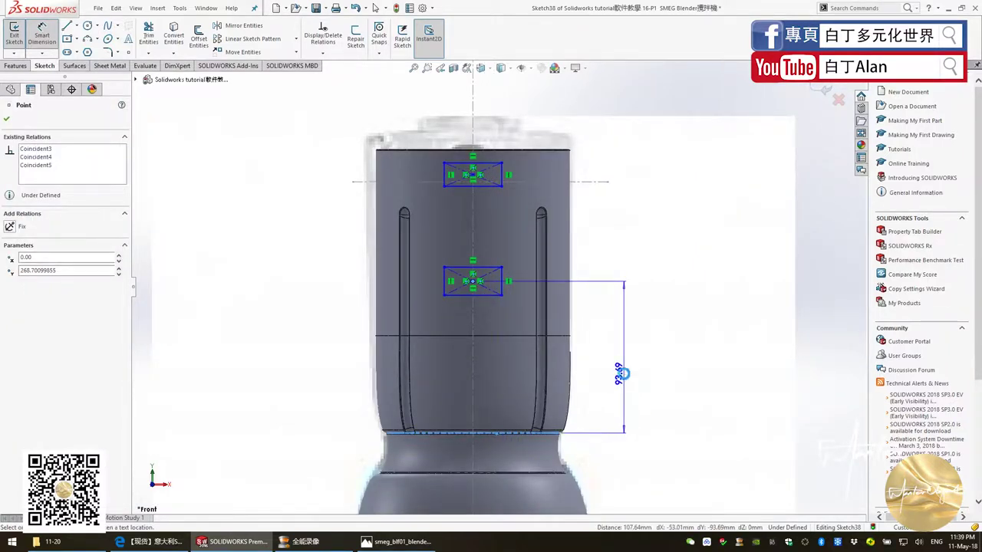
pyautogui.click(624, 375)
pyautogui.write('20')
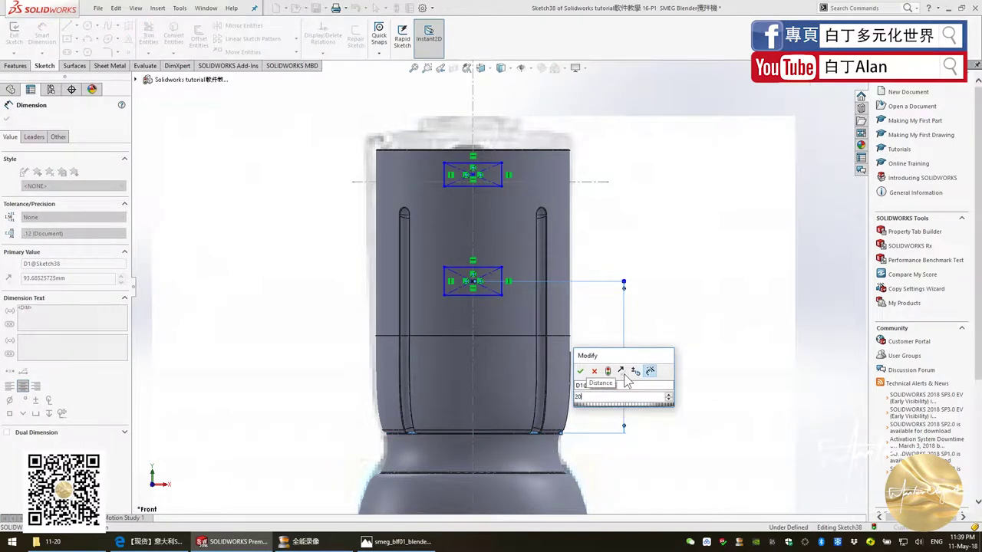
pyautogui.press('Return')
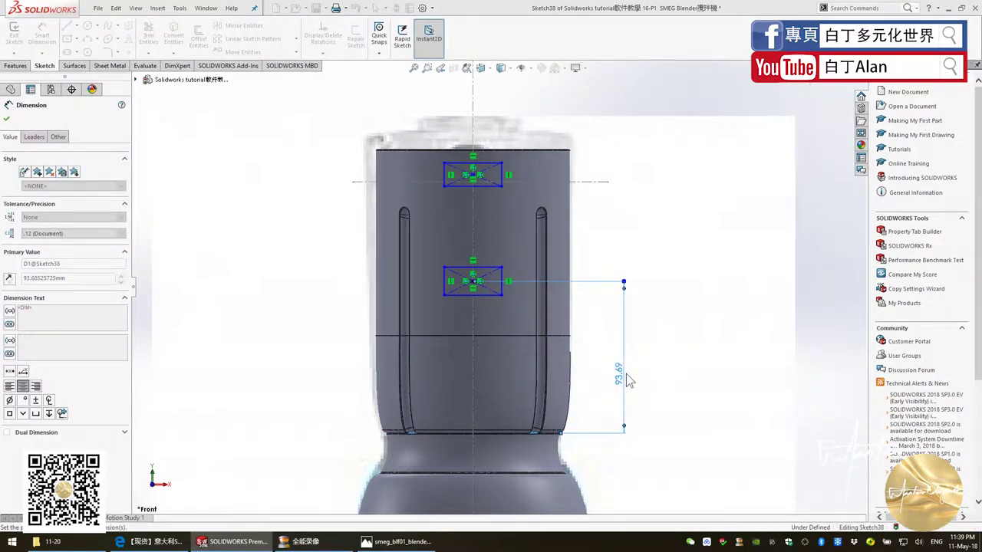
pyautogui.hotkey('alt', 'Tab')
pyautogui.hotkey('alt', 'Tab')
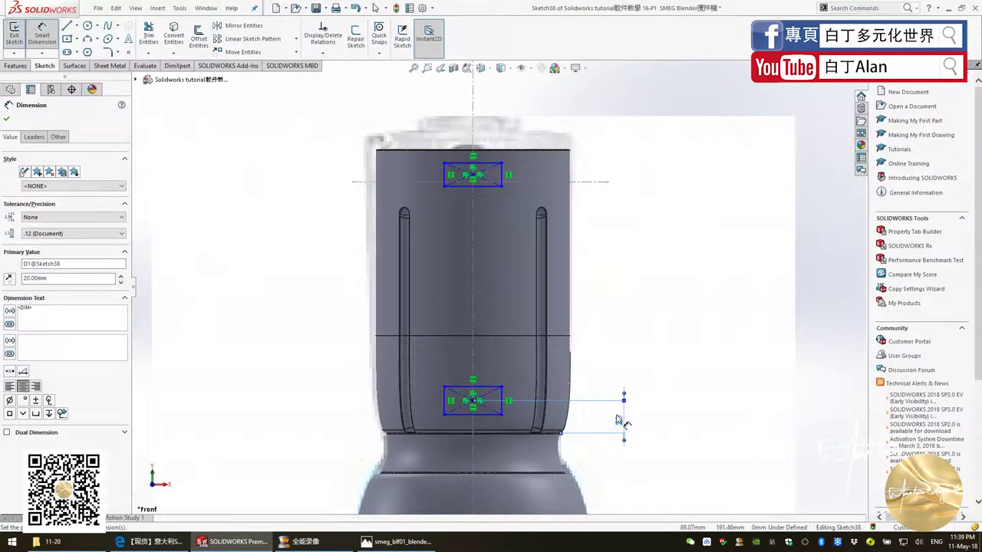
pyautogui.doubleClick(618, 421)
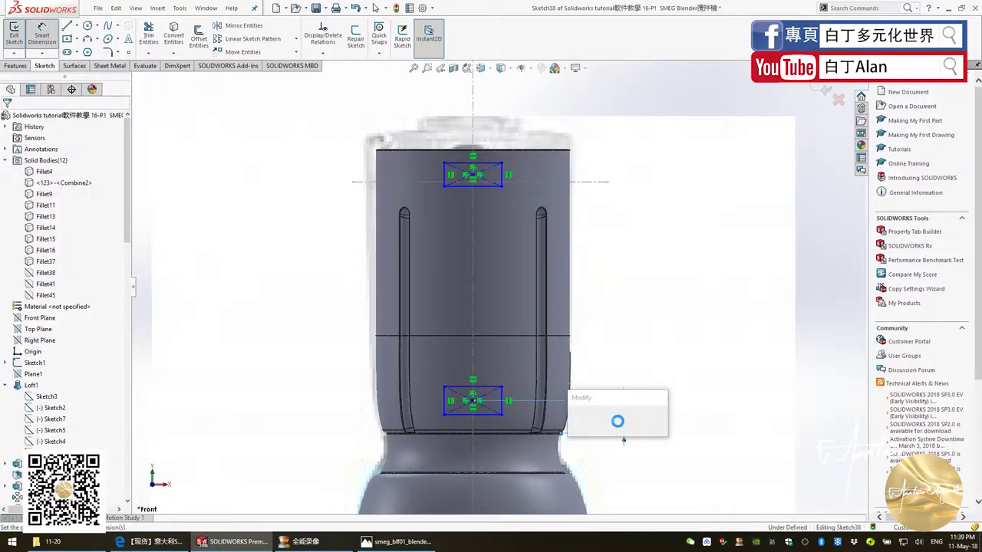
pyautogui.write('50')
pyautogui.press('Return')
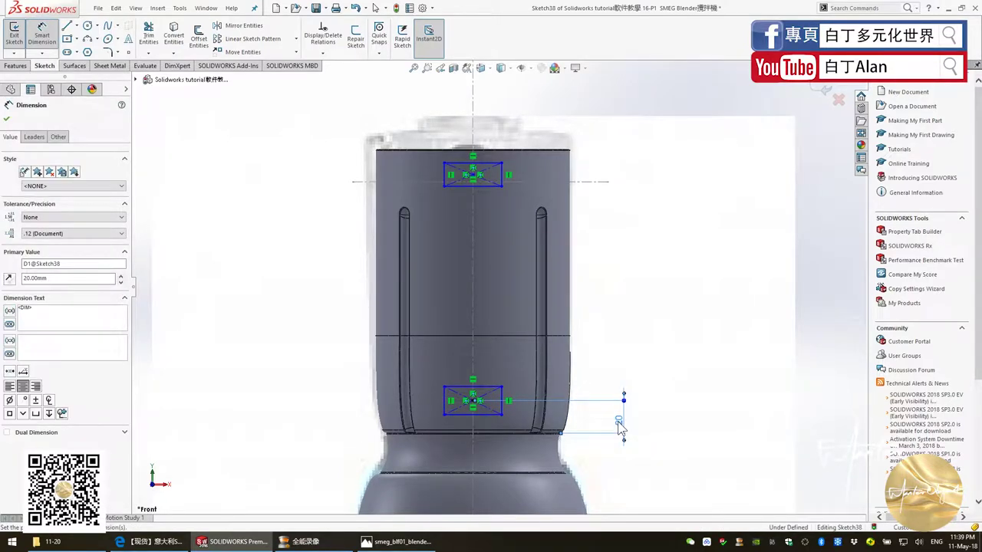
pyautogui.hotkey('alt', 'Tab')
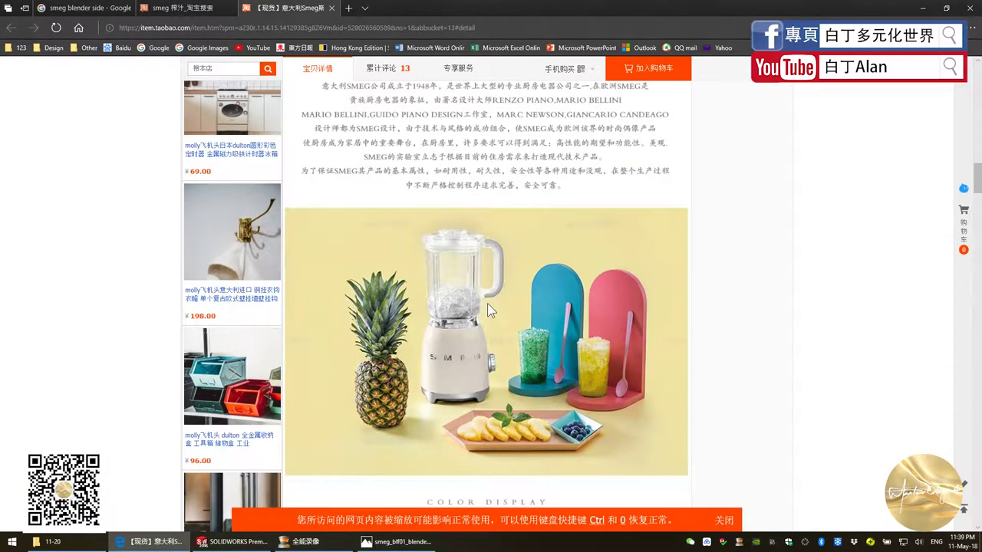
pyautogui.hotkey('alt', 'Tab')
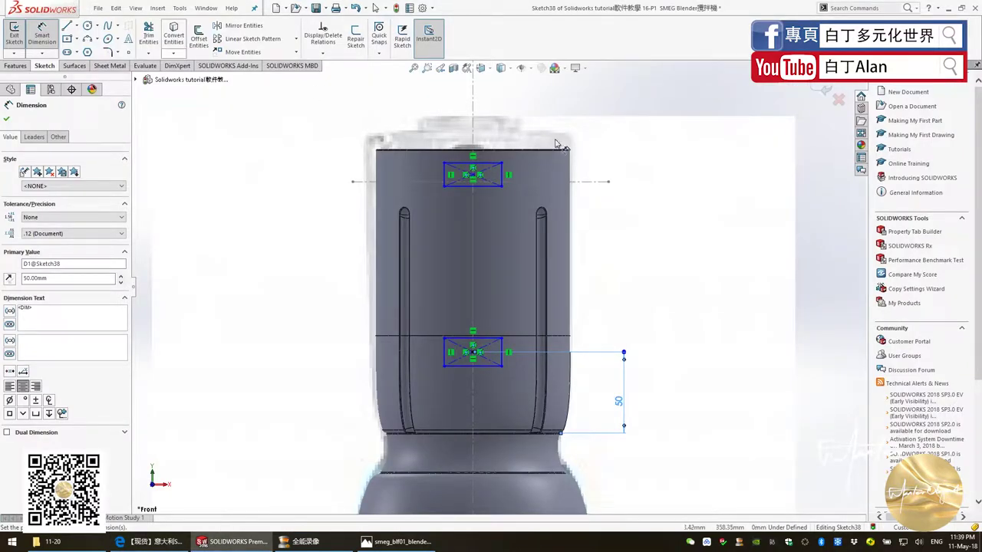
# Place the upper rectangle's centre 30 mm below the cup's top edge and make it 20 mm tall.
pyautogui.click(541, 150)
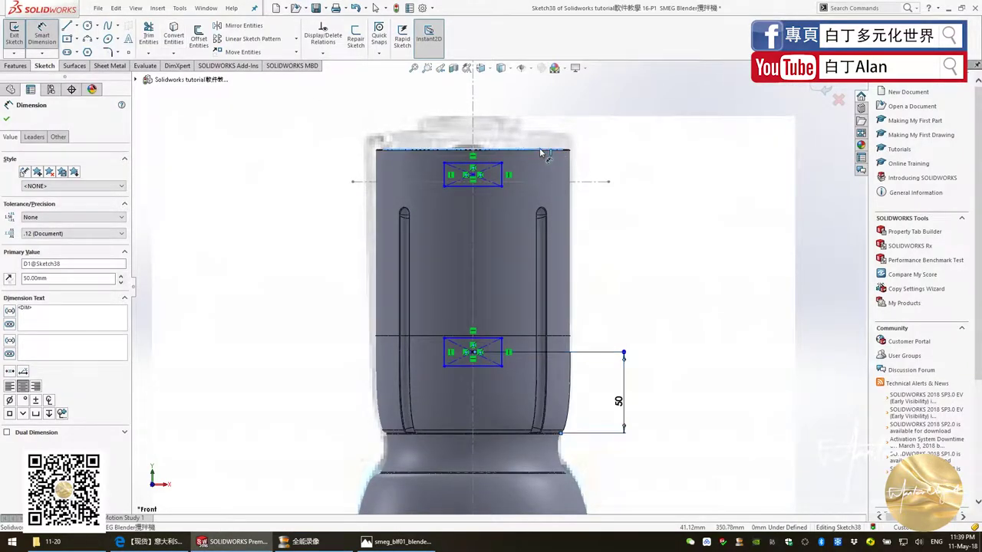
pyautogui.click(475, 176)
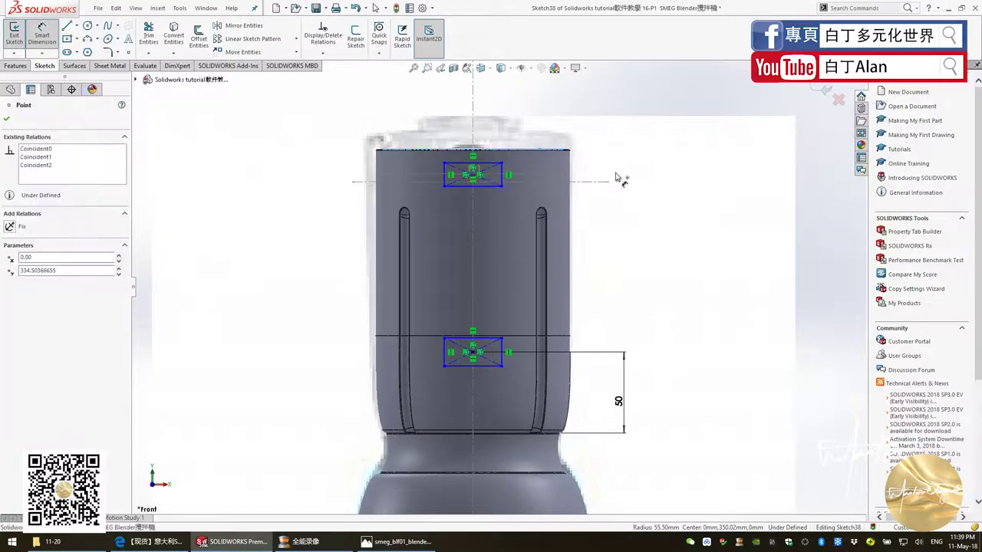
pyautogui.click(614, 176)
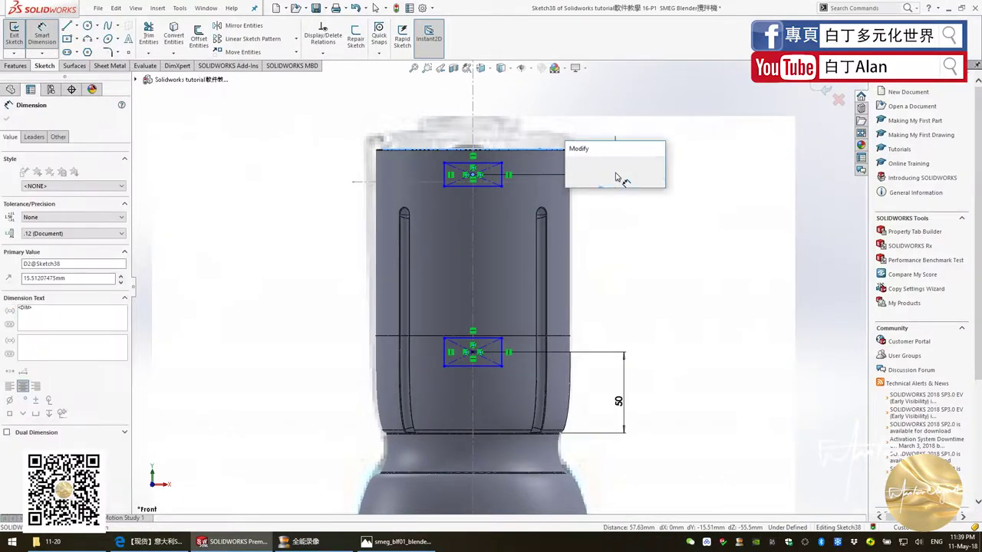
pyautogui.write('15')
pyautogui.press('Return')
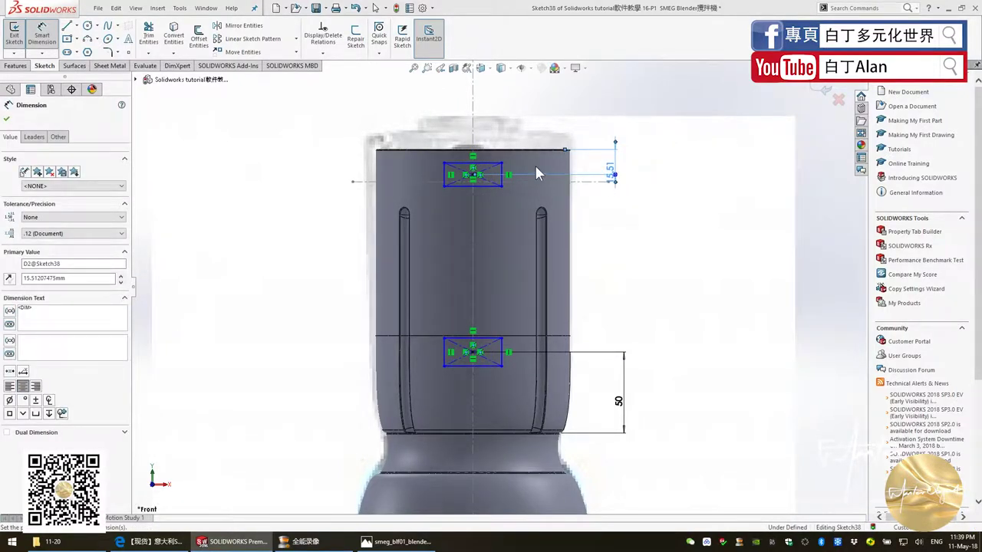
pyautogui.click(421, 174)
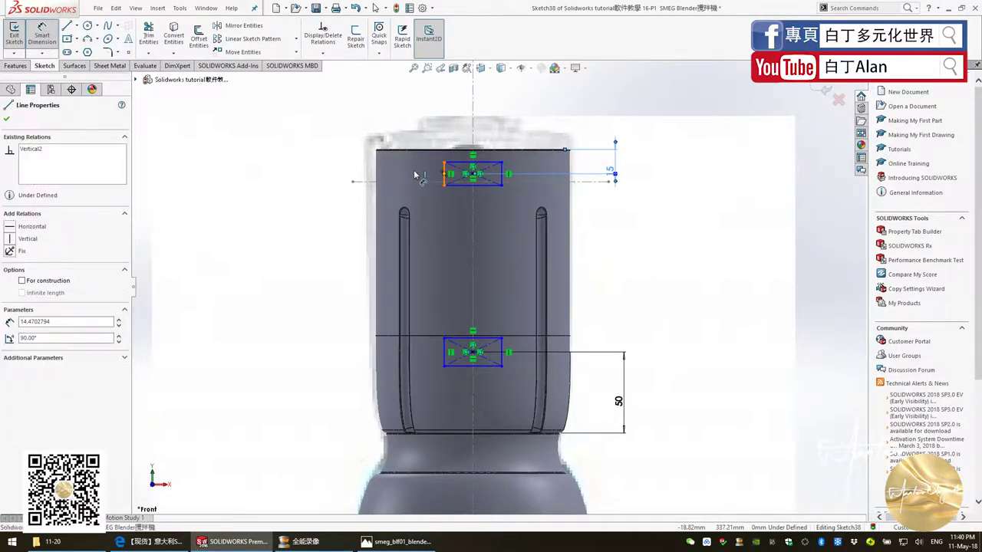
pyautogui.click(407, 175)
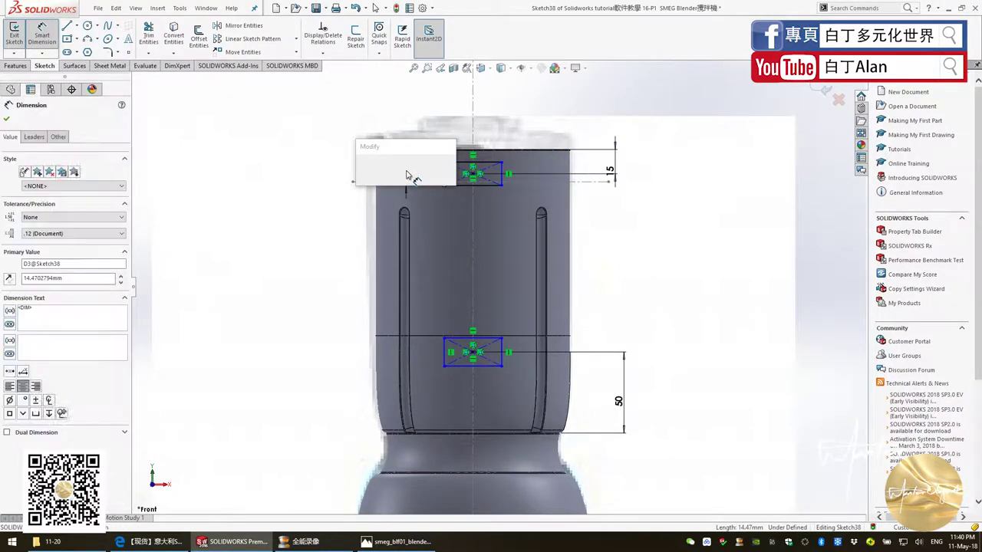
pyautogui.press('Return')
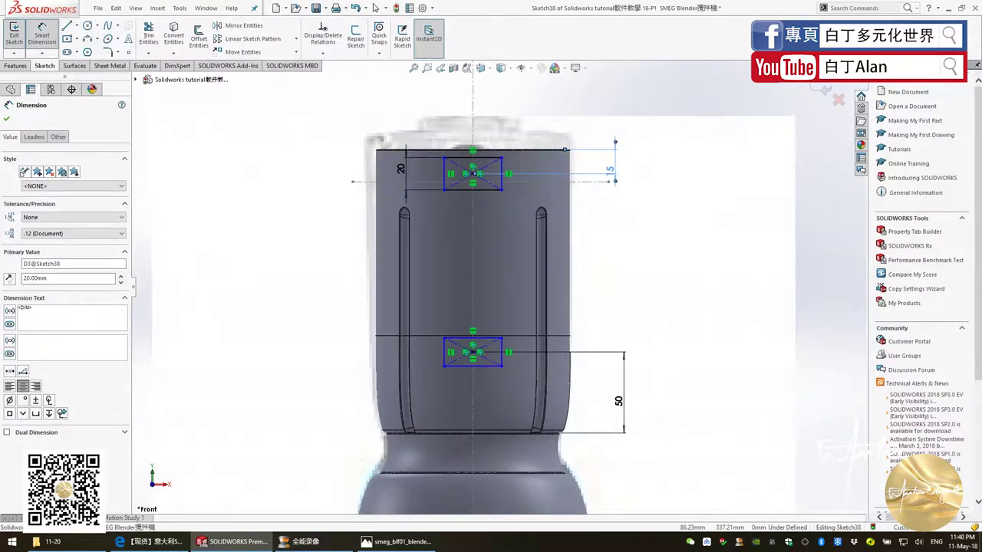
pyautogui.doubleClick(614, 175)
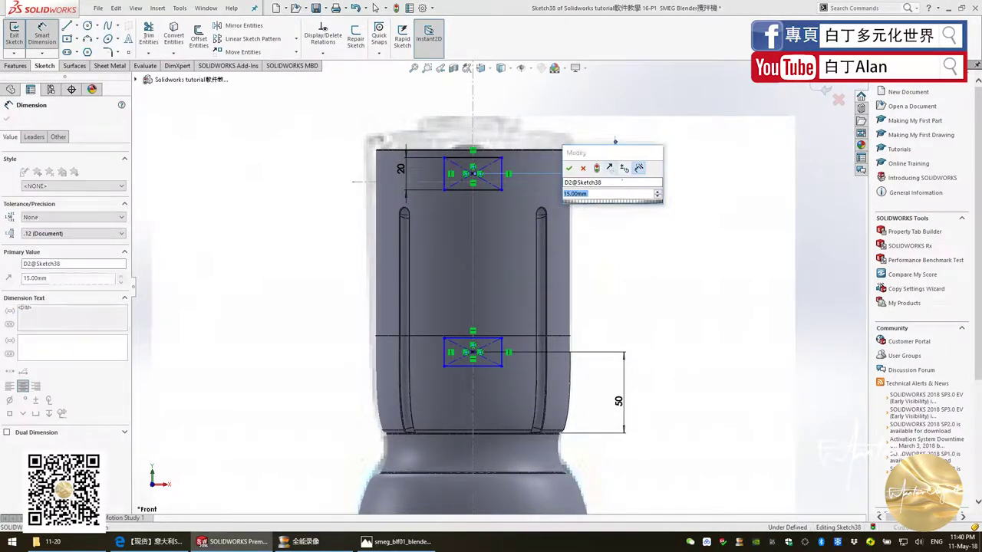
pyautogui.write('30')
pyautogui.press('Return')
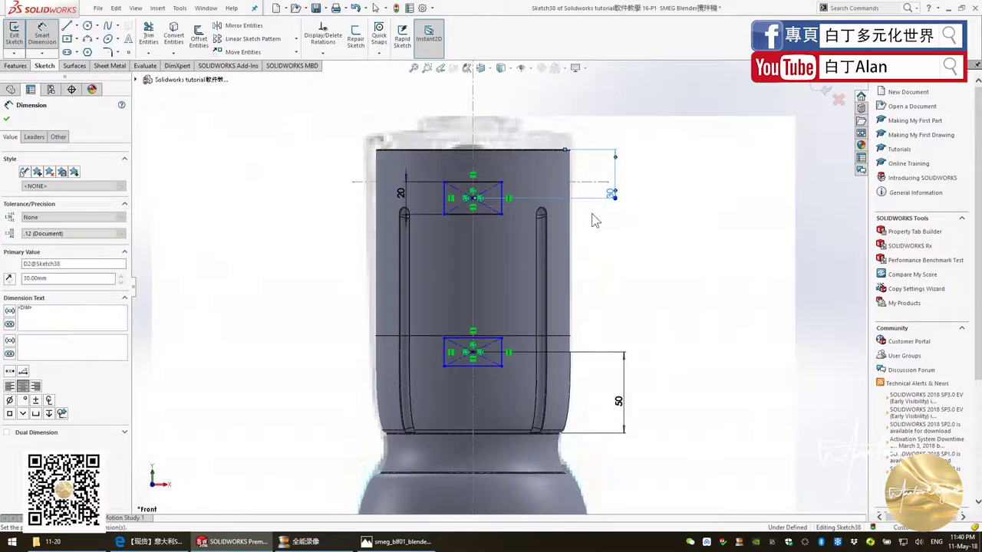
pyautogui.hotkey('alt', 'Tab')
pyautogui.hotkey('alt', 'Tab')
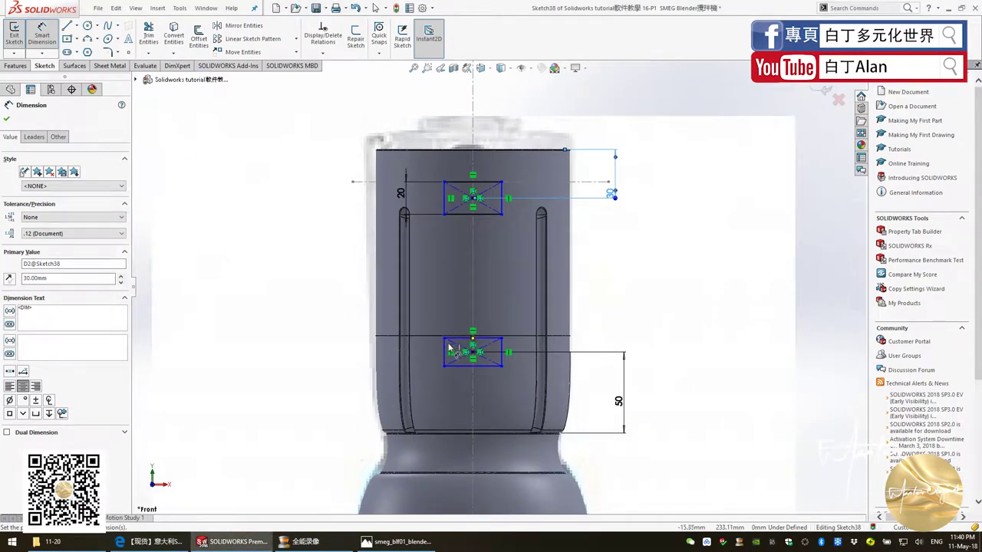
# Set the lower rectangle's left-side height to 20 mm.
pyautogui.click(434, 349)
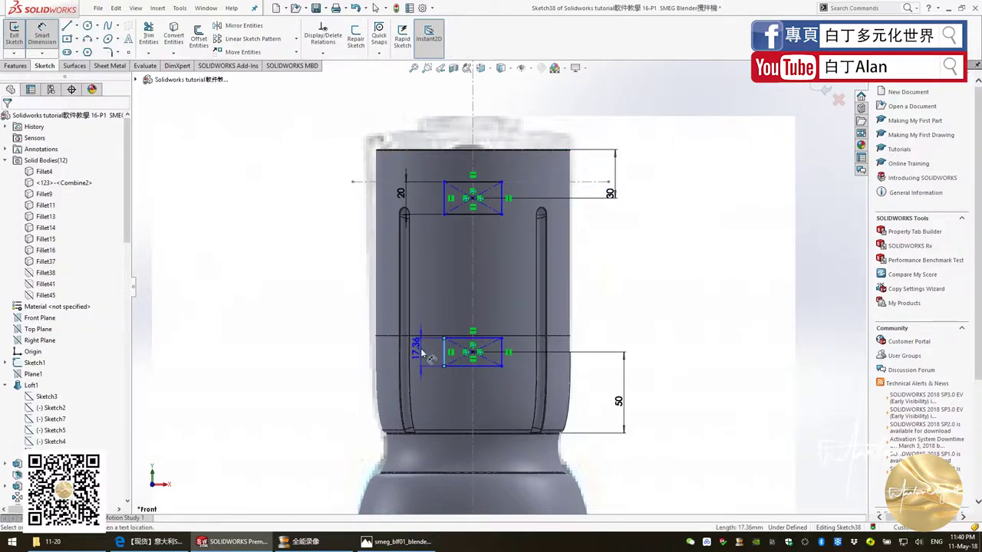
pyautogui.click(418, 342)
pyautogui.write('20')
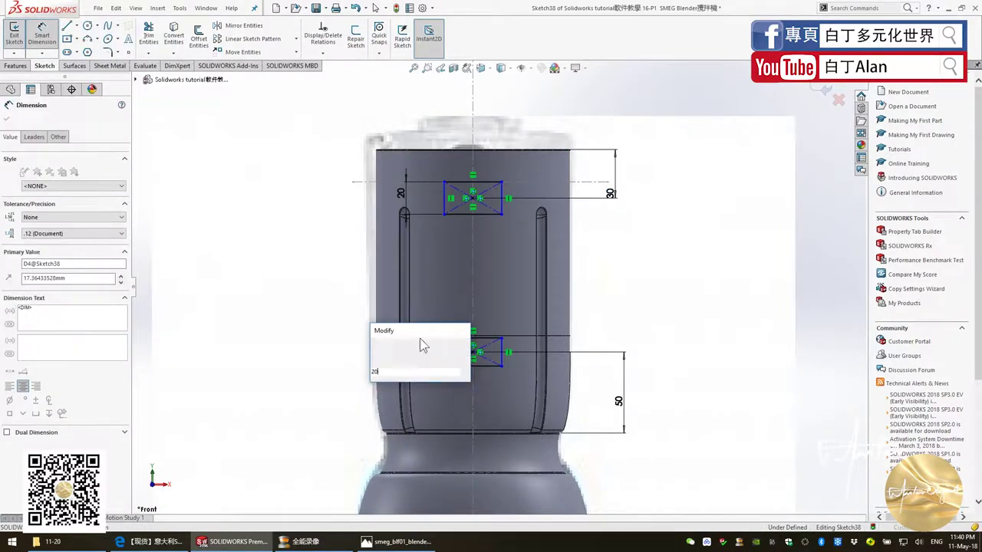
pyautogui.press('Escape')
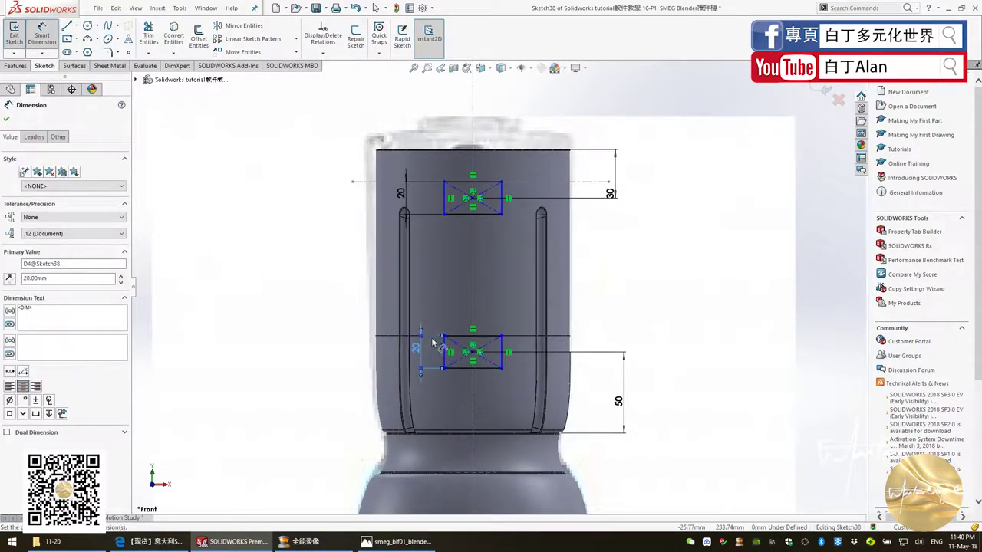
pyautogui.moveTo(479, 325); pyautogui.dragTo(522, 290, button='middle')
pyautogui.scroll(3, 522, 290)
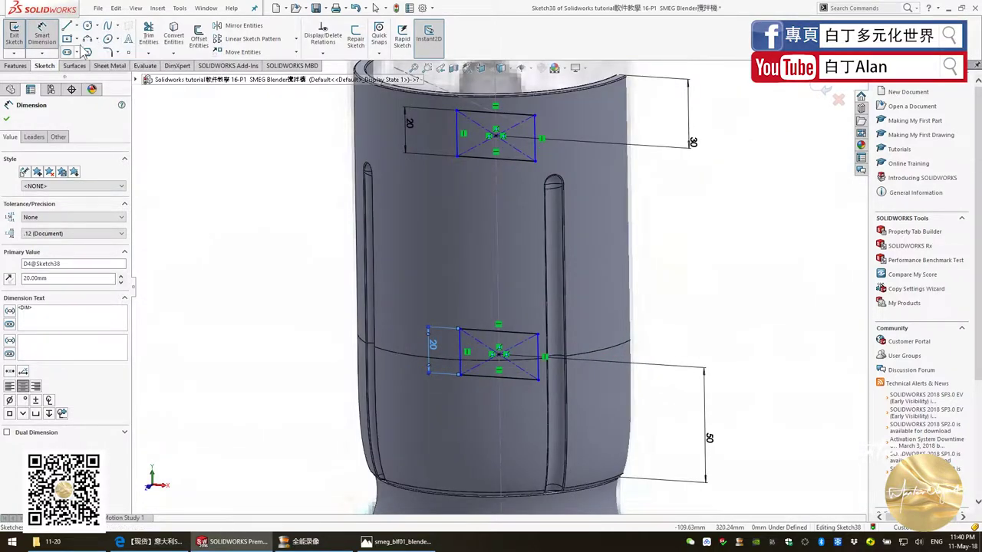
# Apply sketch fillets to the upper rectangle's top-left and top-right corners.
pyautogui.click(464, 119)
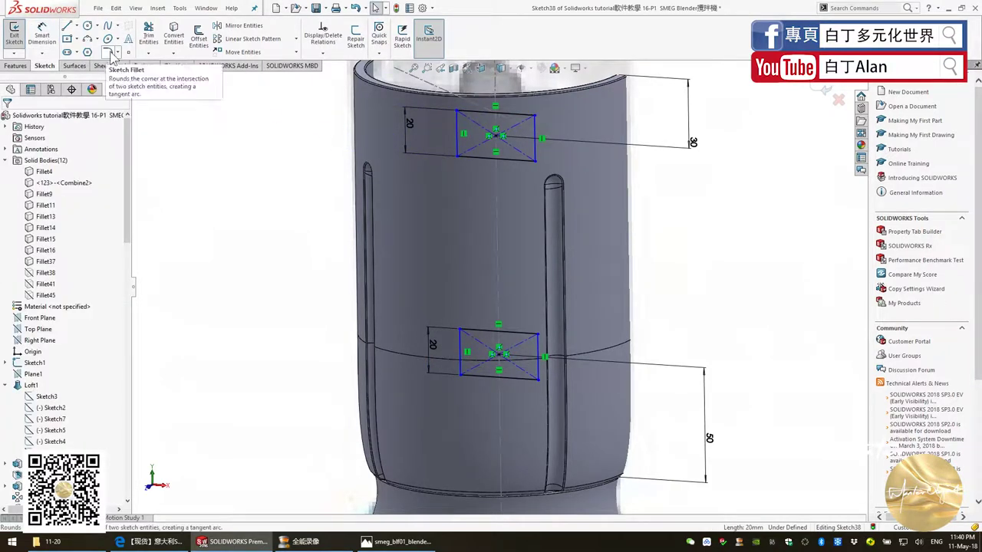
pyautogui.click(108, 51)
pyautogui.click(458, 122)
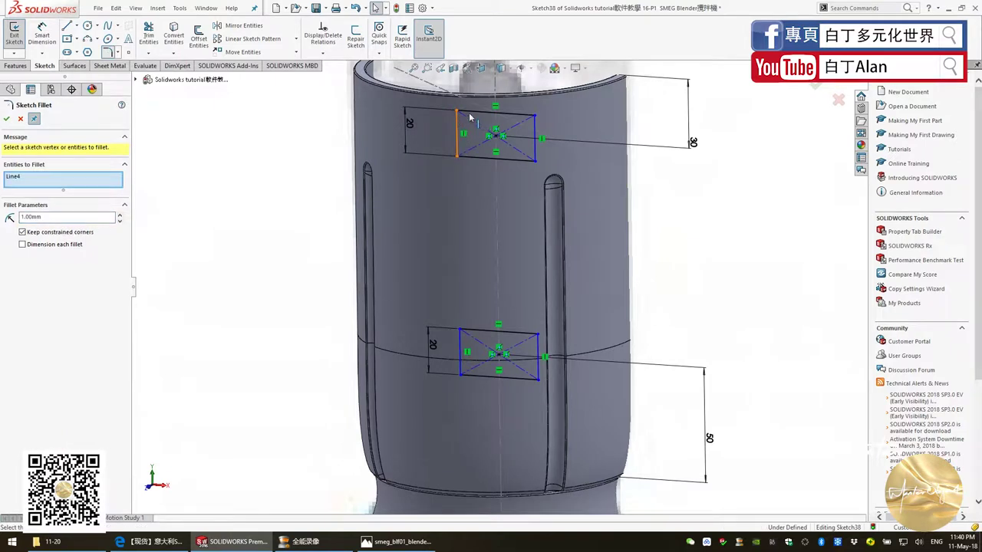
pyautogui.click(472, 114)
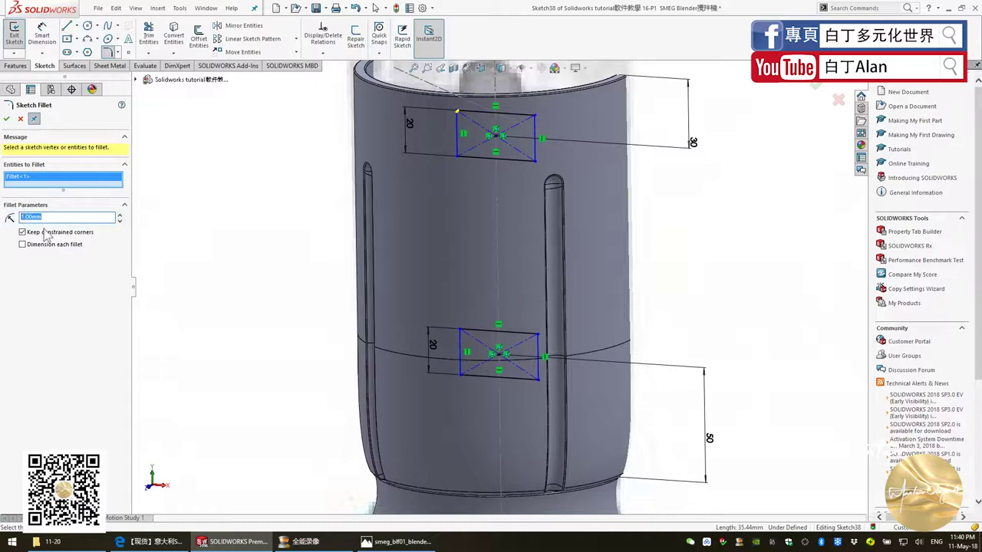
pyautogui.click(67, 217)
pyautogui.write('20')
pyautogui.write('10')
pyautogui.press('Return')
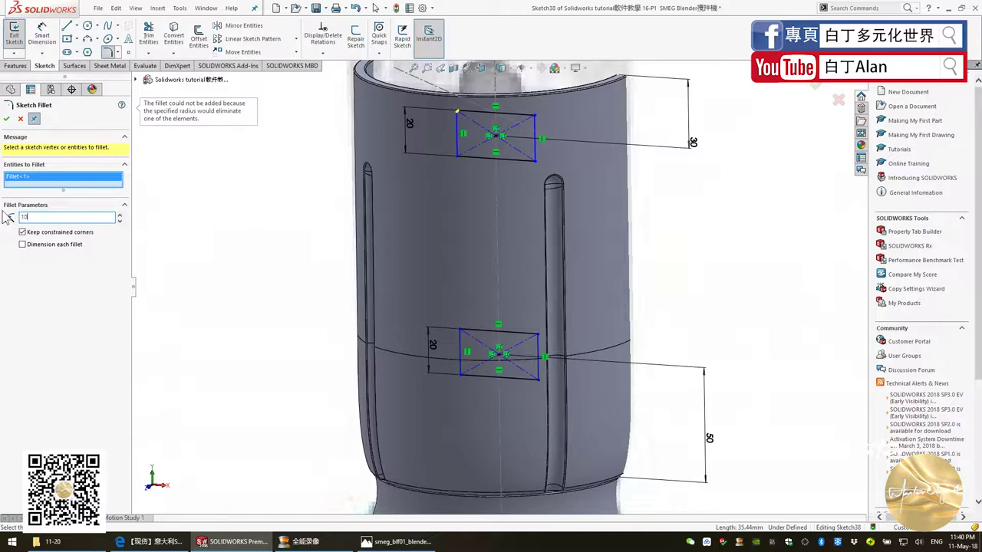
pyautogui.click(507, 117)
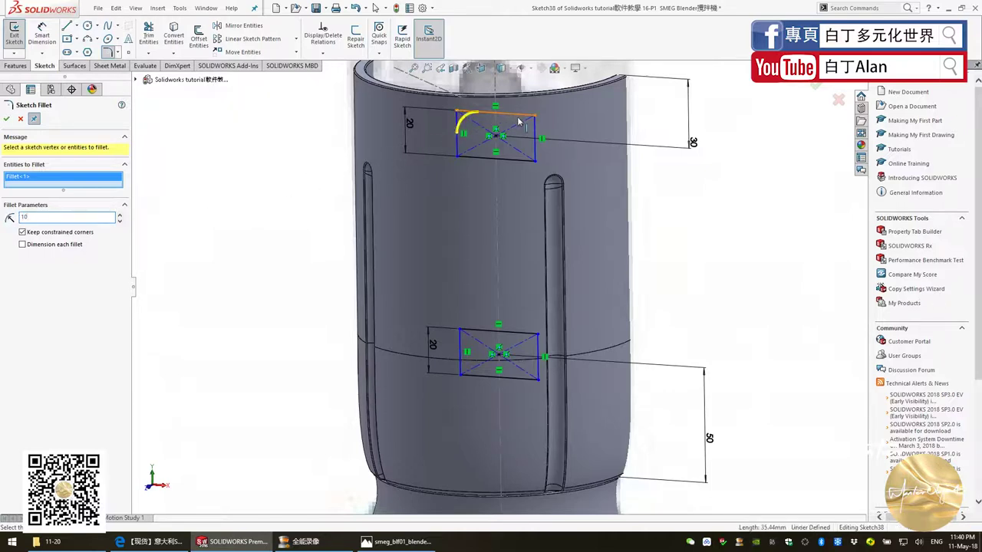
pyautogui.click(535, 129)
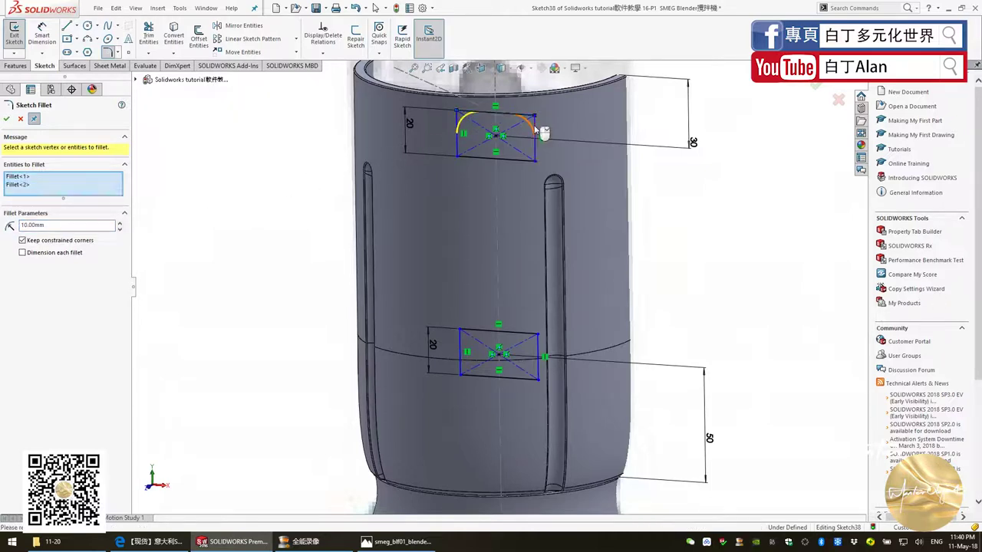
# Fillet the bottom-left and bottom-right corners, setting the corner radius to 6 mm.
pyautogui.click(461, 148)
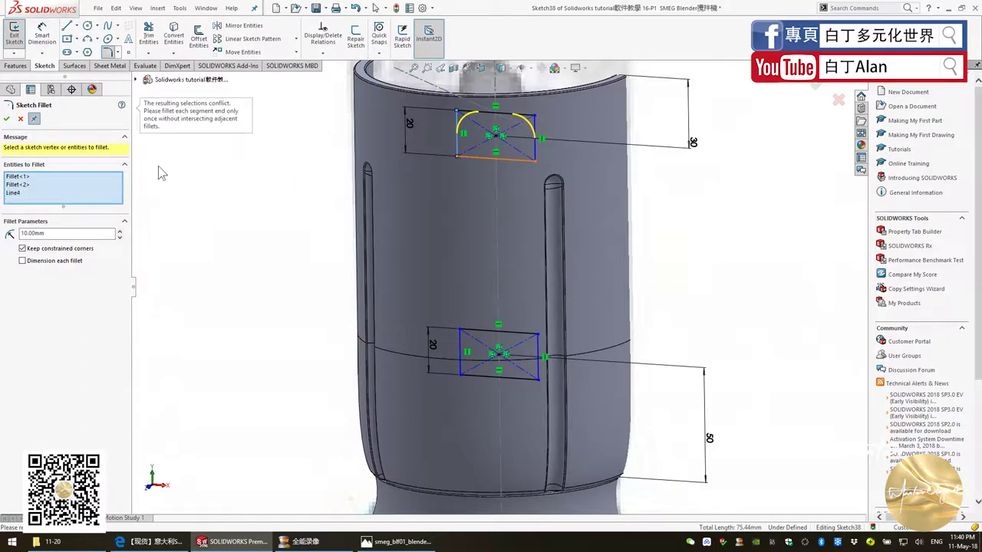
pyautogui.write('5')
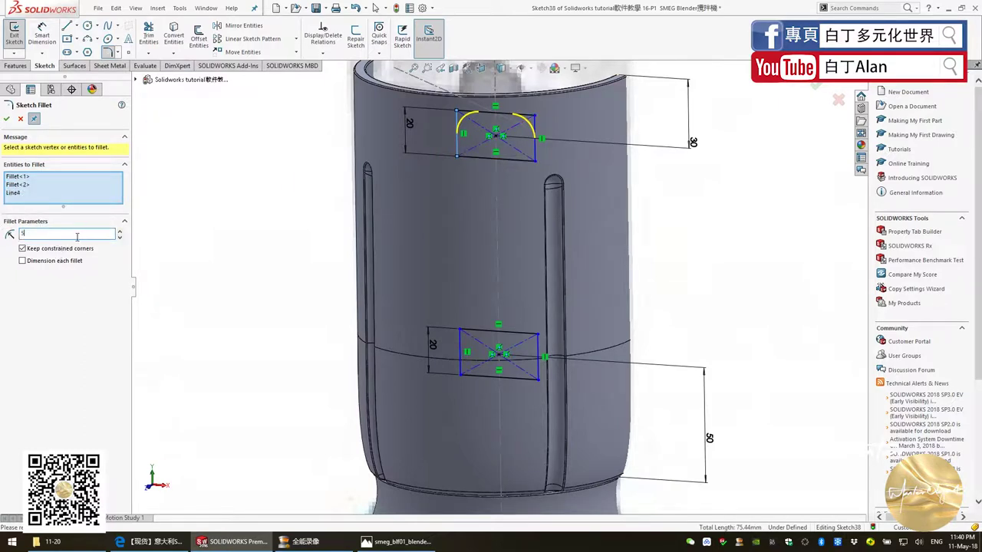
pyautogui.press('Return')
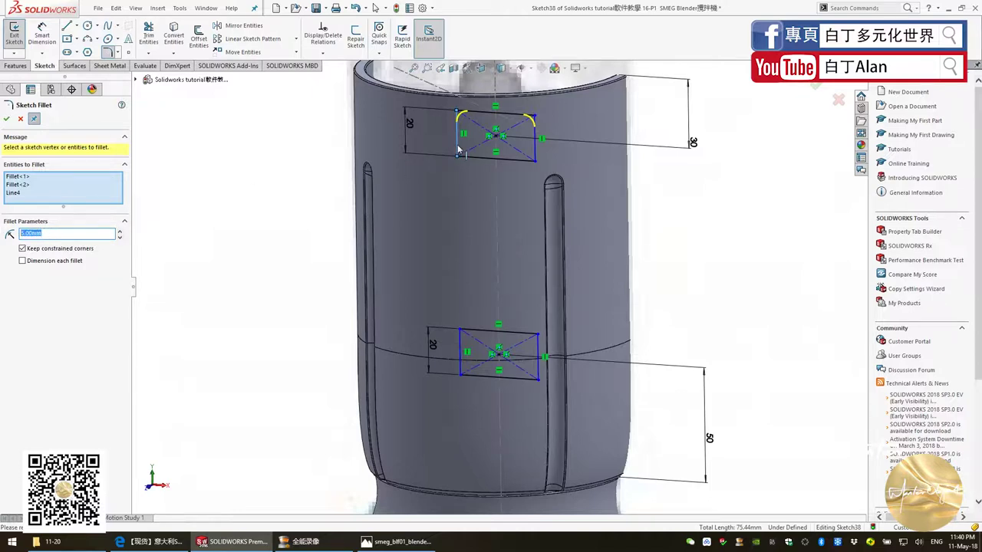
pyautogui.click(487, 157)
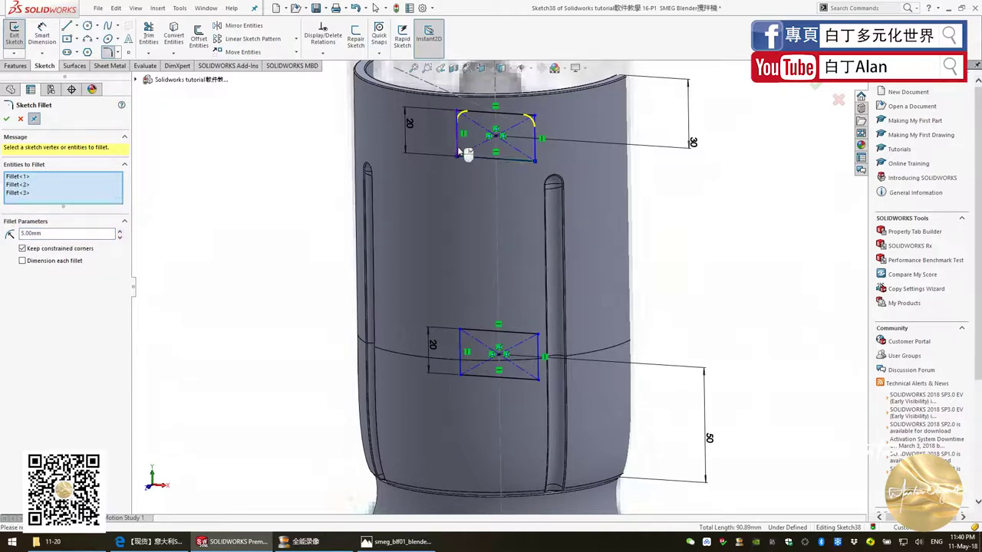
pyautogui.click(510, 159)
pyautogui.click(534, 150)
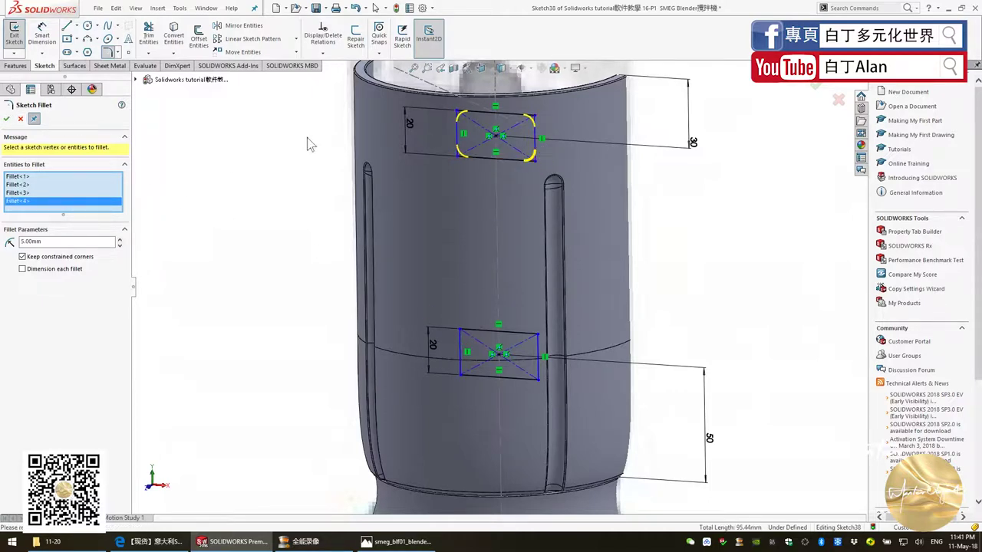
pyautogui.moveTo(41, 242); pyautogui.dragTo(6, 235)
pyautogui.write('8')
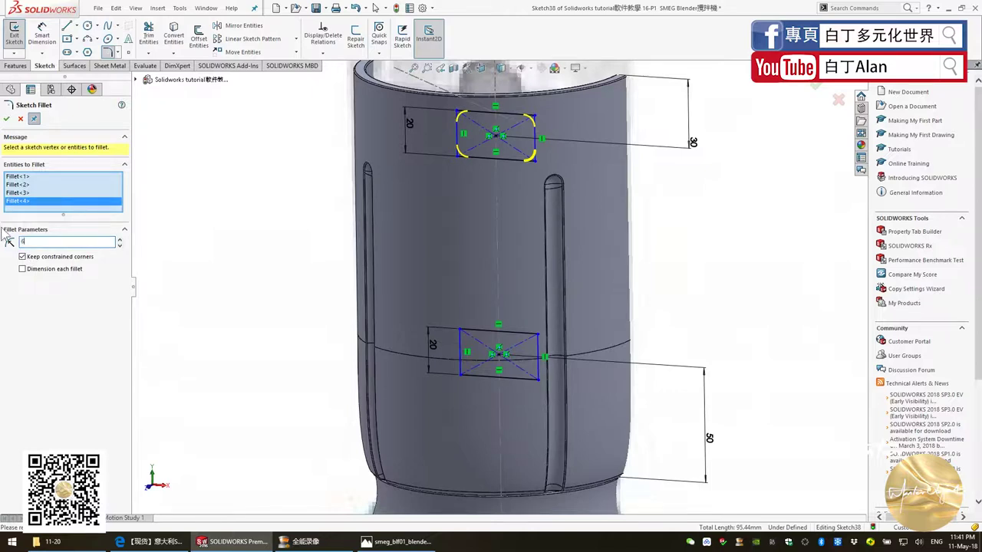
pyautogui.press('Return')
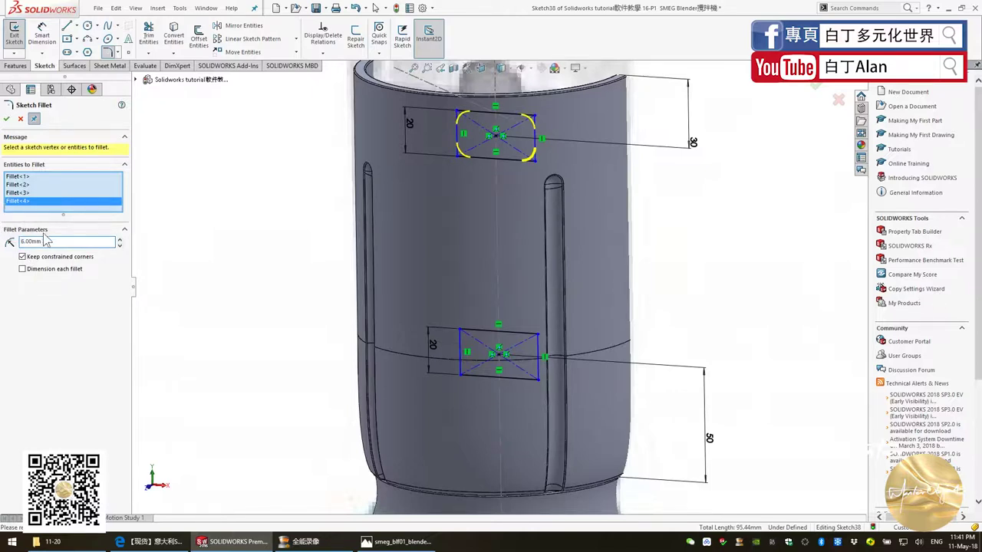
pyautogui.press('Return')
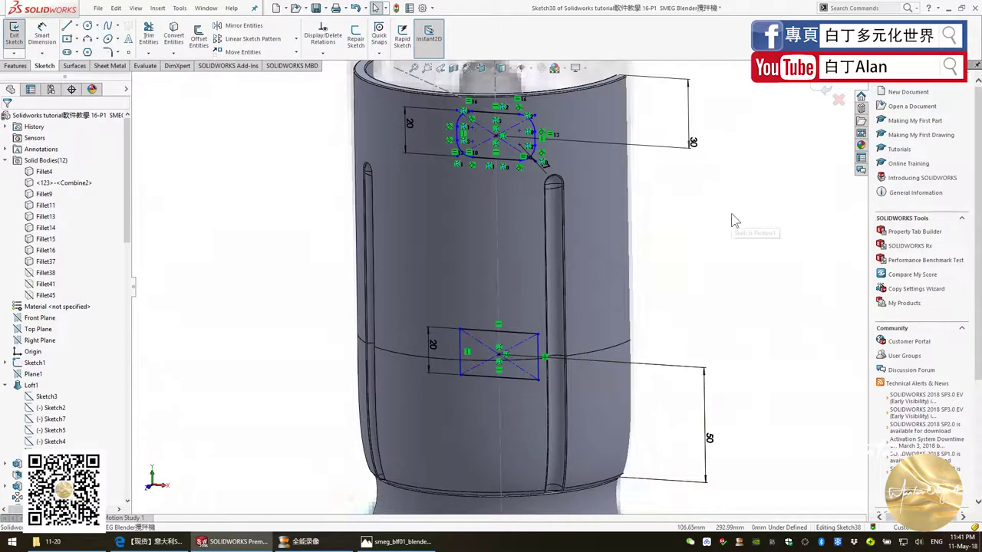
# Box-select and delete the lower rectangle with its 50 mm dimension, leaving the rounded upper outline.
pyautogui.scroll(2, 537, 319)
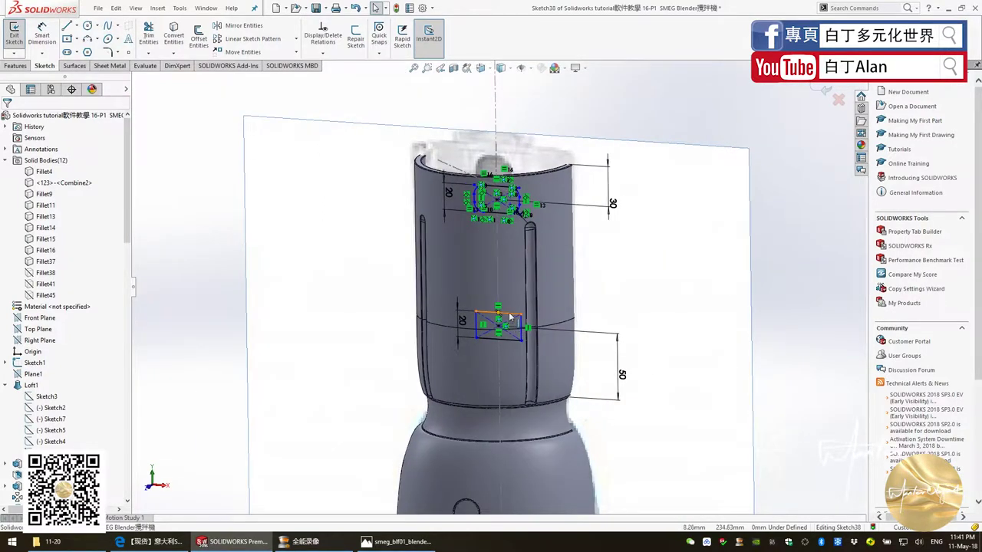
pyautogui.click(511, 315)
pyautogui.click(403, 283)
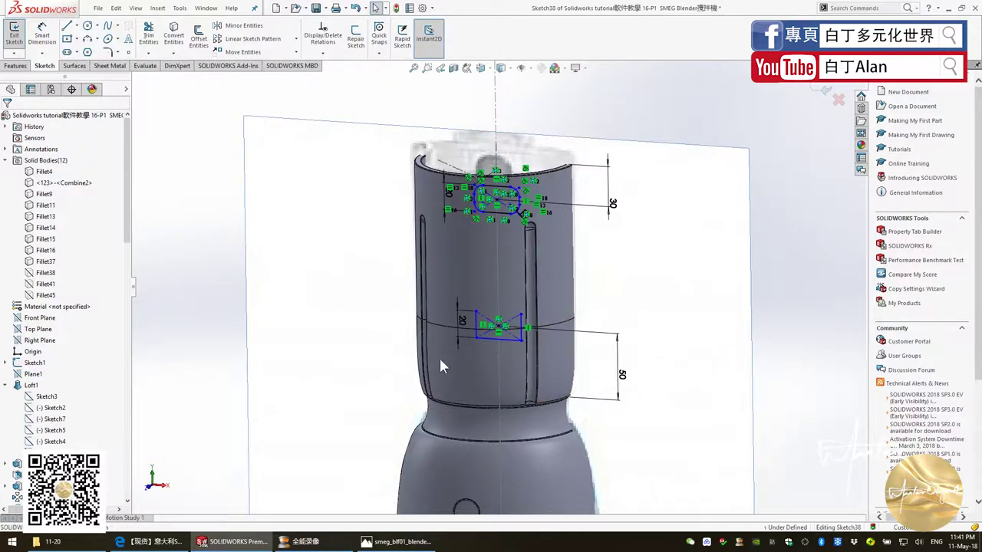
pyautogui.moveTo(191, 273); pyautogui.dragTo(666, 415)
pyautogui.press('Delete')
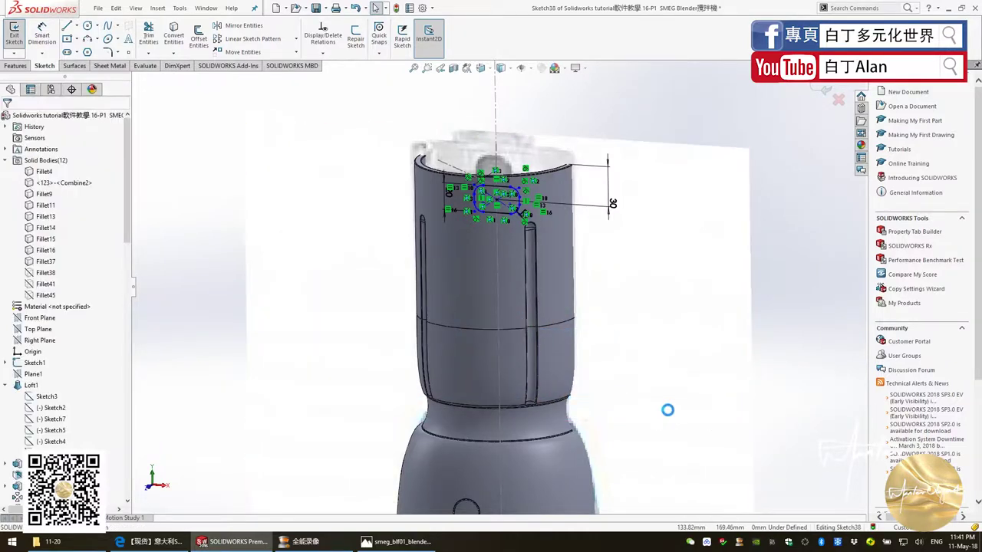
pyautogui.scroll(-2, 591, 284)
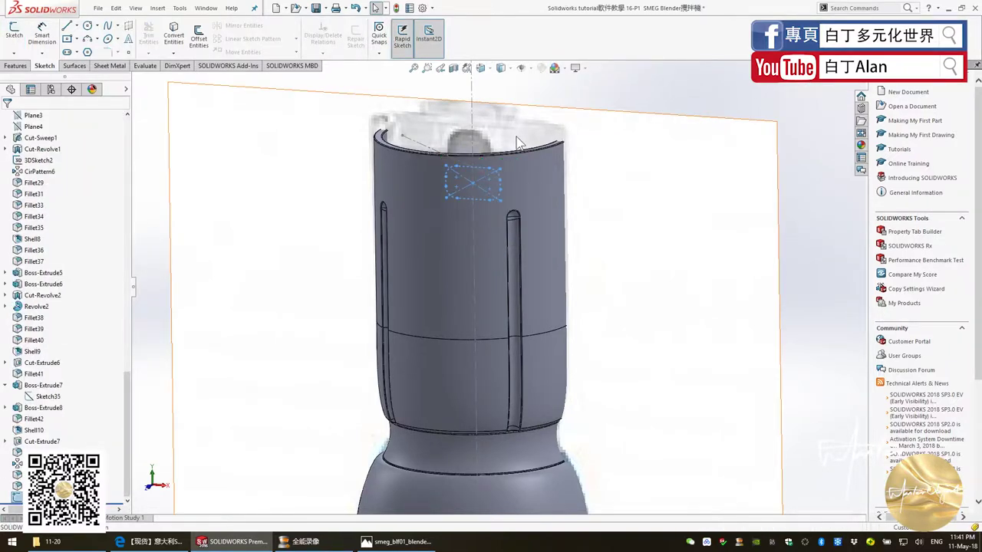
pyautogui.moveTo(518, 143); pyautogui.dragTo(519, 120, button='middle')
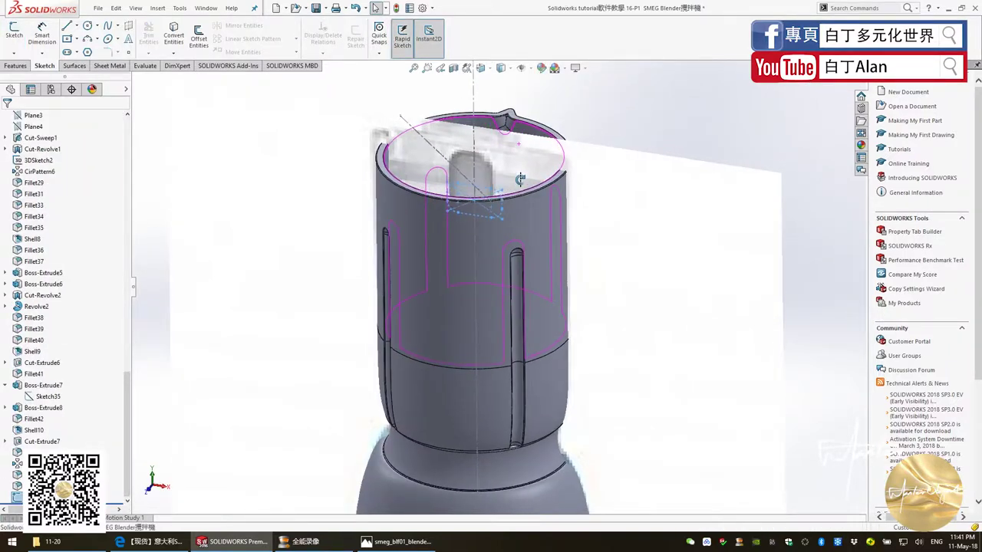
# Create a Projected Curve wrapping Sketch38 onto the cup's outer cylindrical wall.
pyautogui.click(21, 67)
pyautogui.click(435, 54)
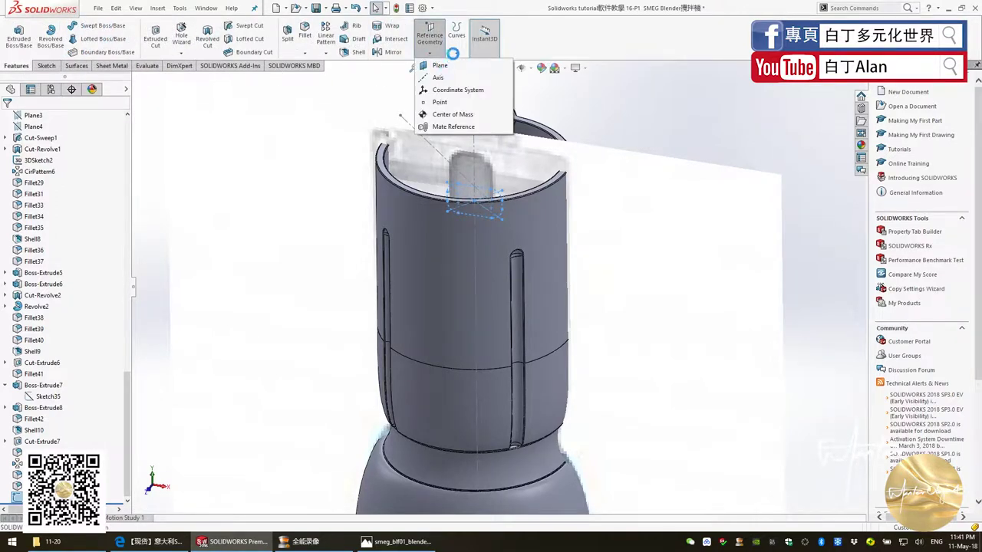
pyautogui.click(456, 53)
pyautogui.click(459, 54)
pyautogui.click(458, 54)
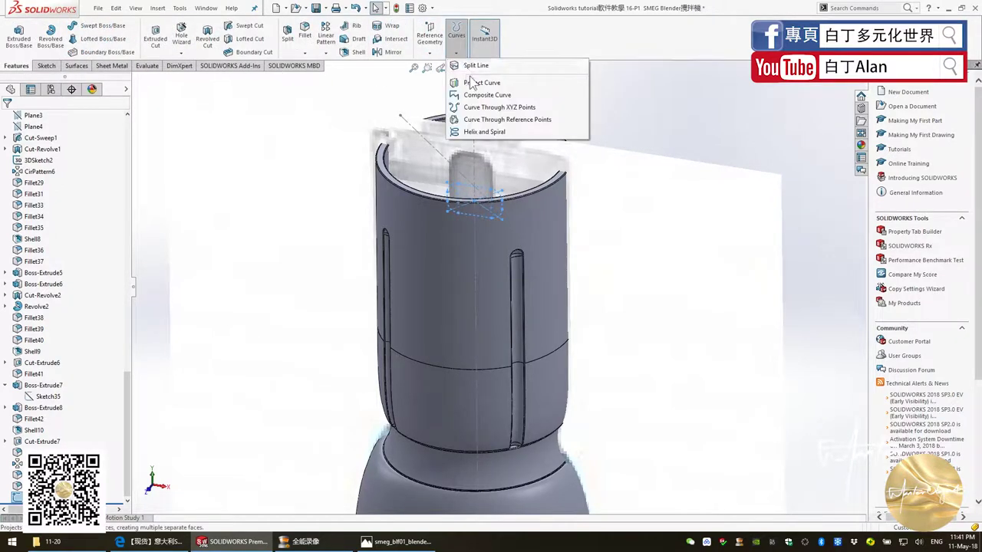
pyautogui.click(471, 81)
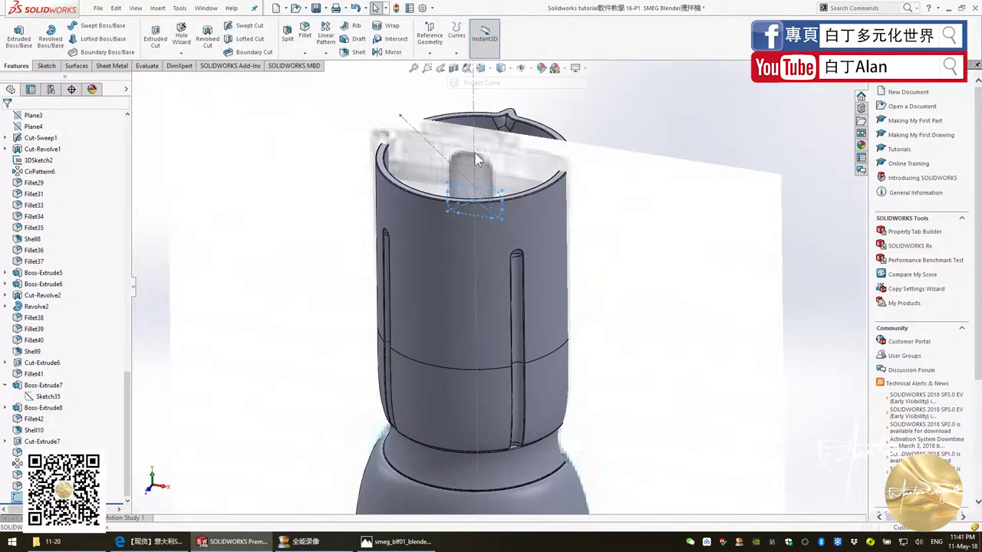
pyautogui.click(449, 247)
pyautogui.moveTo(425, 261)
pyautogui.mouseDown(button='middle')
pyautogui.moveTo(400, 313)
pyautogui.moveTo(339, 286)
pyautogui.mouseUp(button='middle')
pyautogui.click(7, 120)
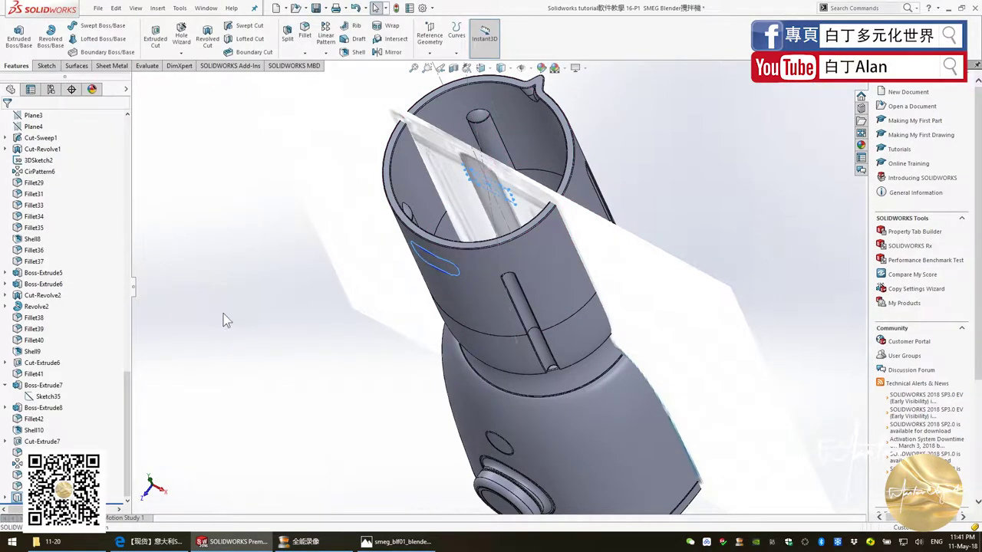
# Orbit the cup upright, zoom in, and select the Front Plane.
pyautogui.moveTo(271, 343); pyautogui.dragTo(217, 333, button='middle')
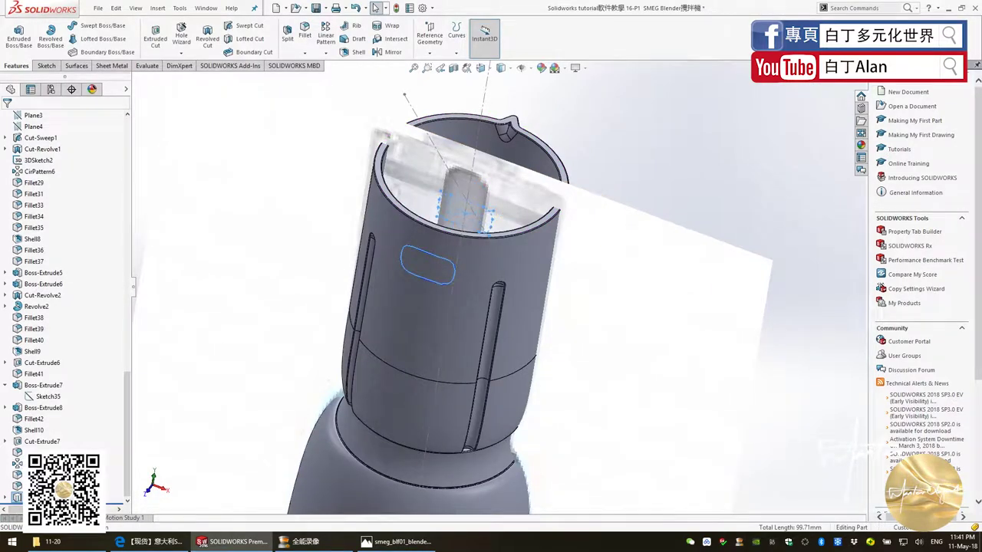
pyautogui.scroll(5, 31, 430)
pyautogui.scroll(5, 66, 350)
pyautogui.scroll(5, 62, 220)
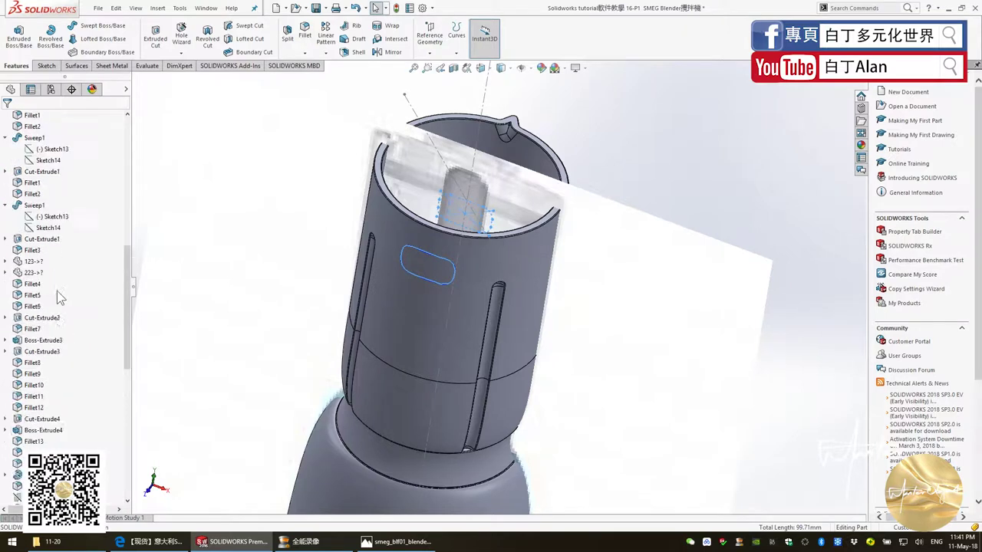
pyautogui.scroll(3, 55, 234)
pyautogui.scroll(5, 68, 299)
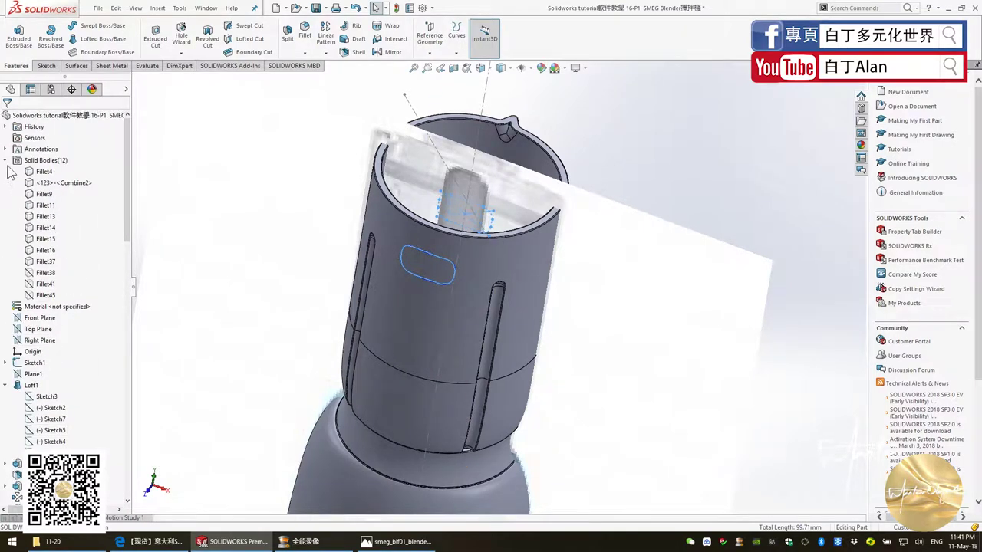
pyautogui.click(39, 318)
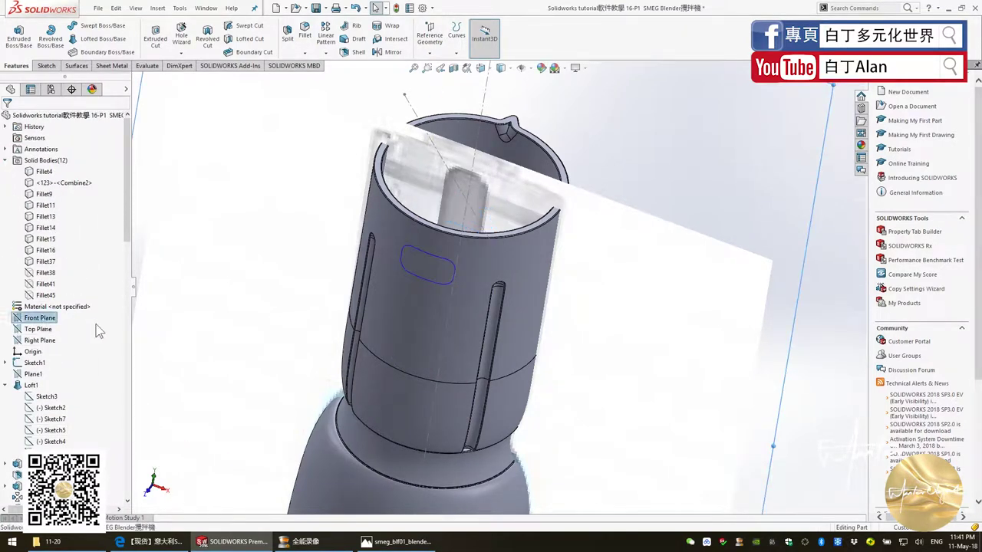
# View the Front Plane Normal To and open a new sketch, Sketch39, on it.
pyautogui.hotkey('ctrl', '8')
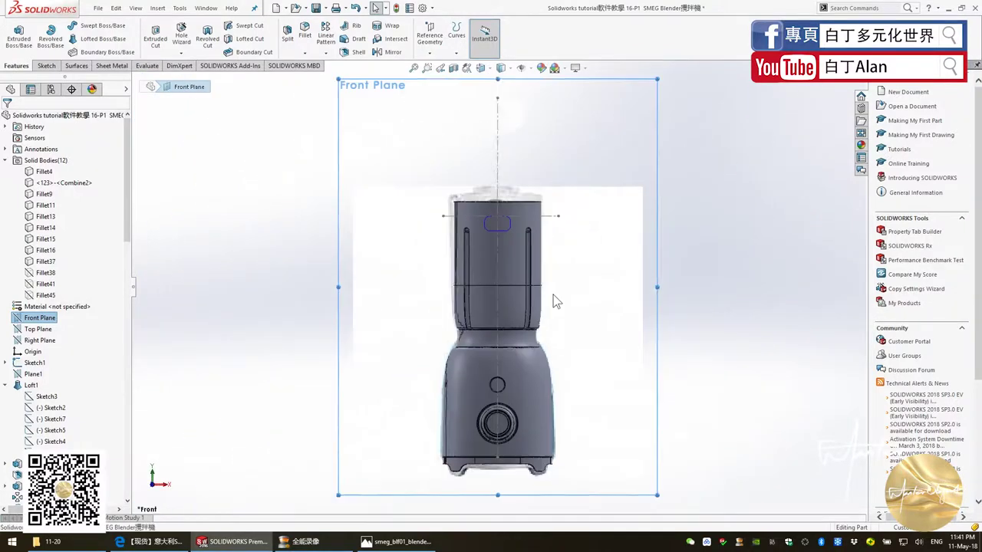
pyautogui.scroll(-3, 492, 237)
pyautogui.scroll(-2, 488, 267)
pyautogui.scroll(2, 488, 269)
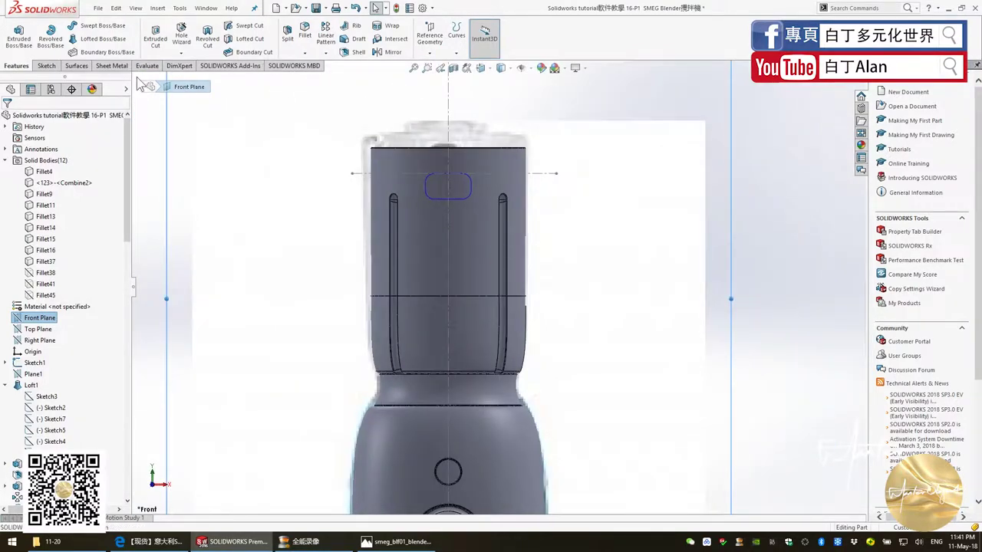
pyautogui.click(45, 65)
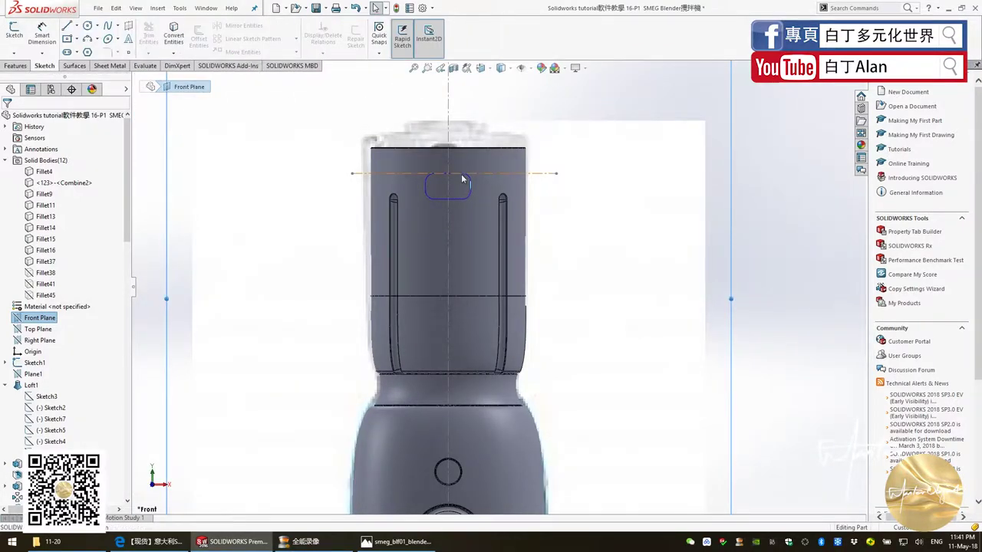
pyautogui.click(14, 31)
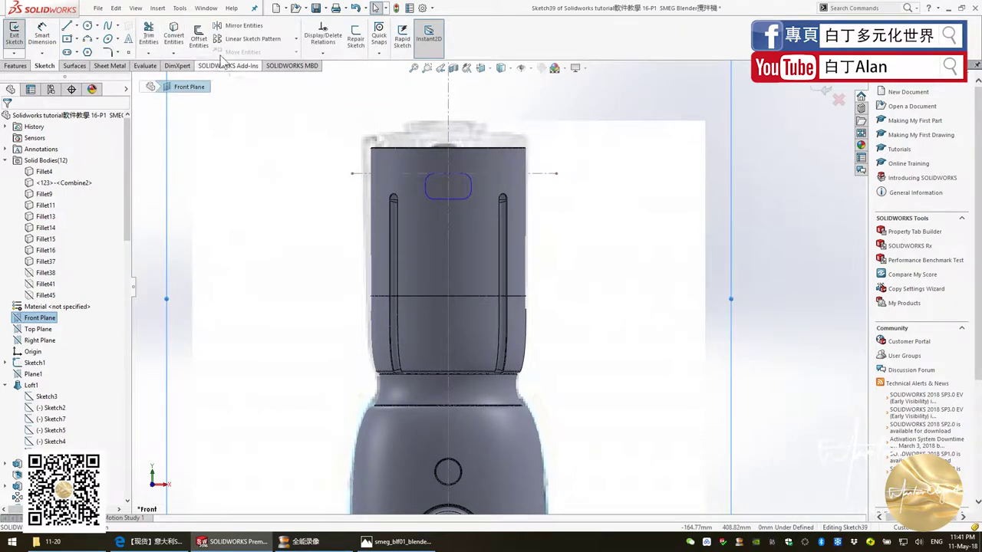
# Offset the projected rounded slot outline chain into Sketch39 at zero distance.
pyautogui.click(199, 38)
pyautogui.click(459, 197)
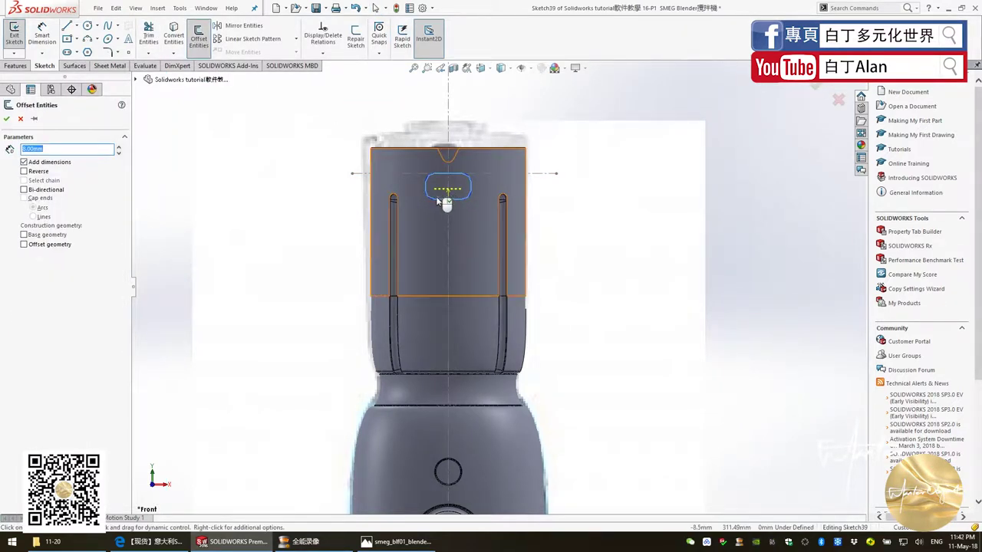
pyautogui.scroll(-3, 457, 205)
pyautogui.scroll(-2, 458, 204)
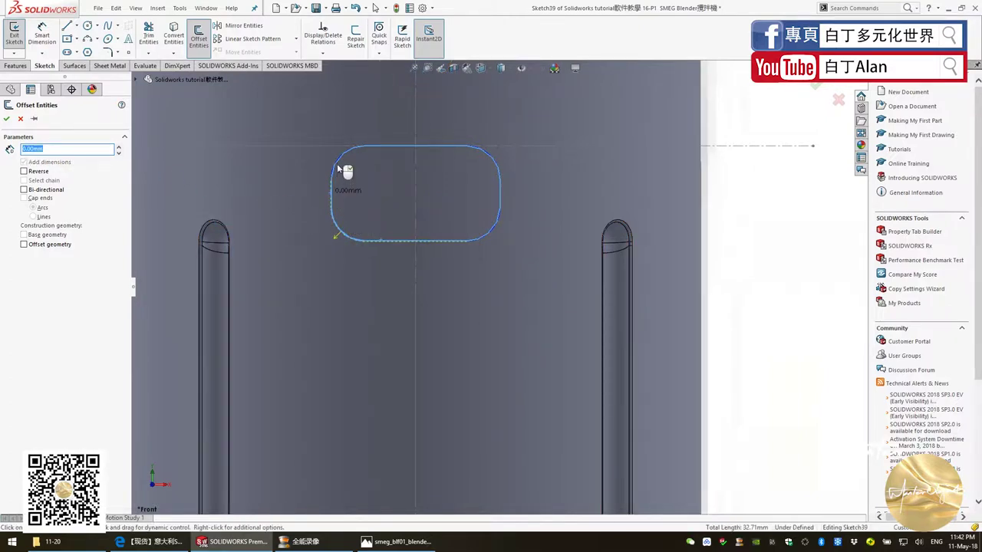
pyautogui.doubleClick(386, 145)
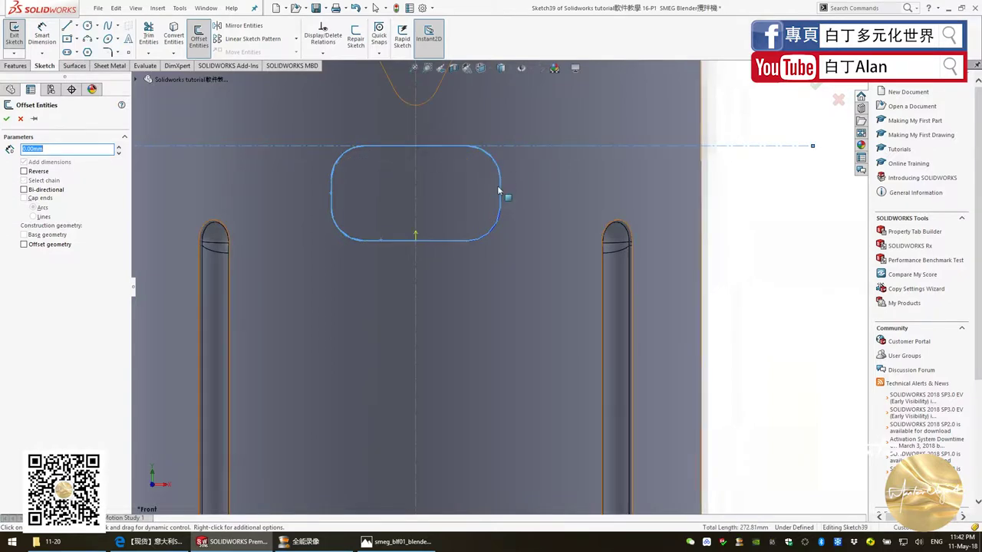
pyautogui.scroll(2, 493, 228)
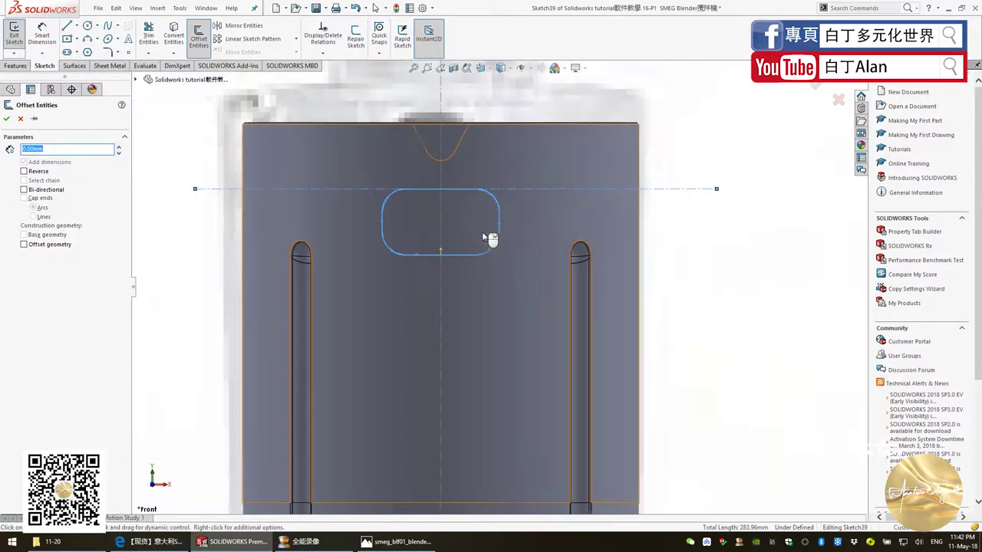
pyautogui.scroll(2, 481, 233)
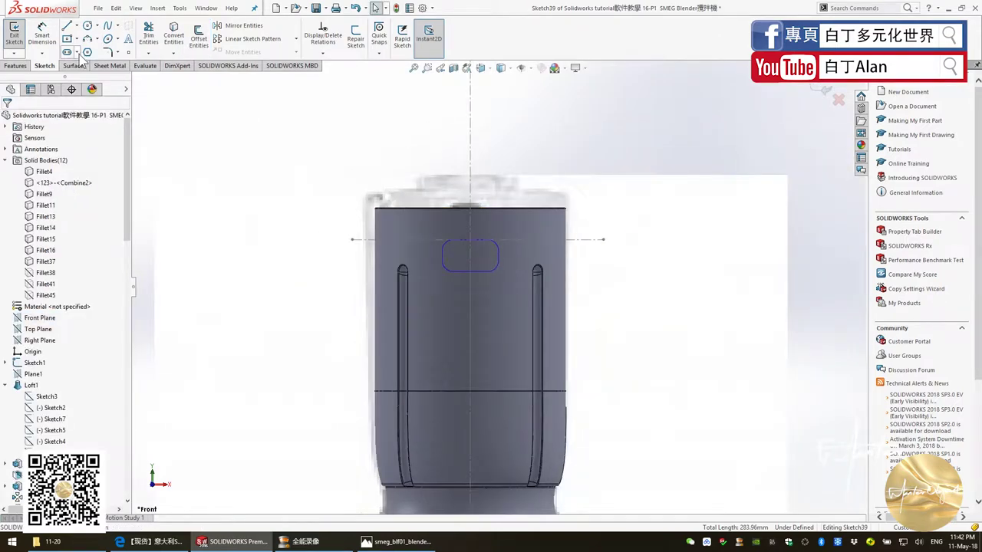
# Draw a centre rectangle below the slot.
pyautogui.press('r')
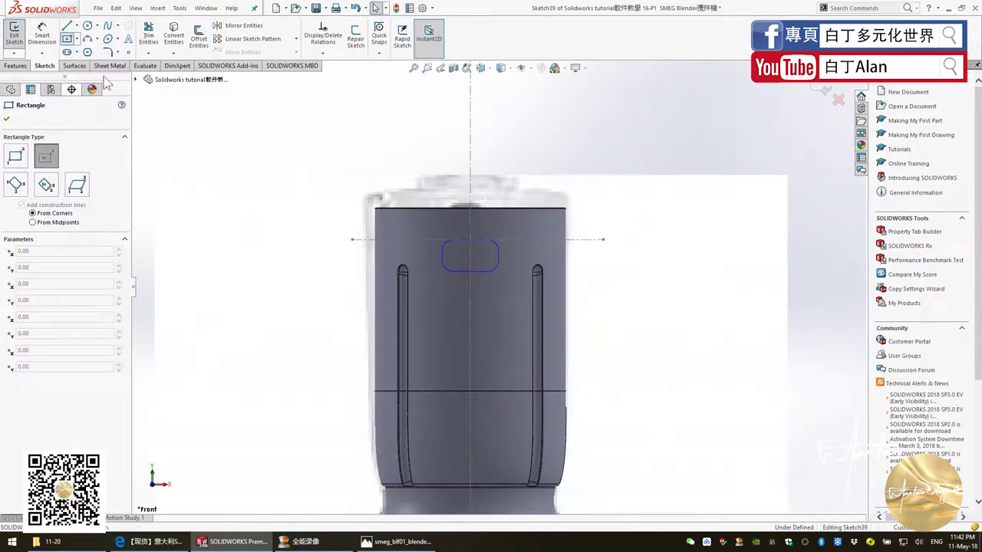
pyautogui.click(469, 407)
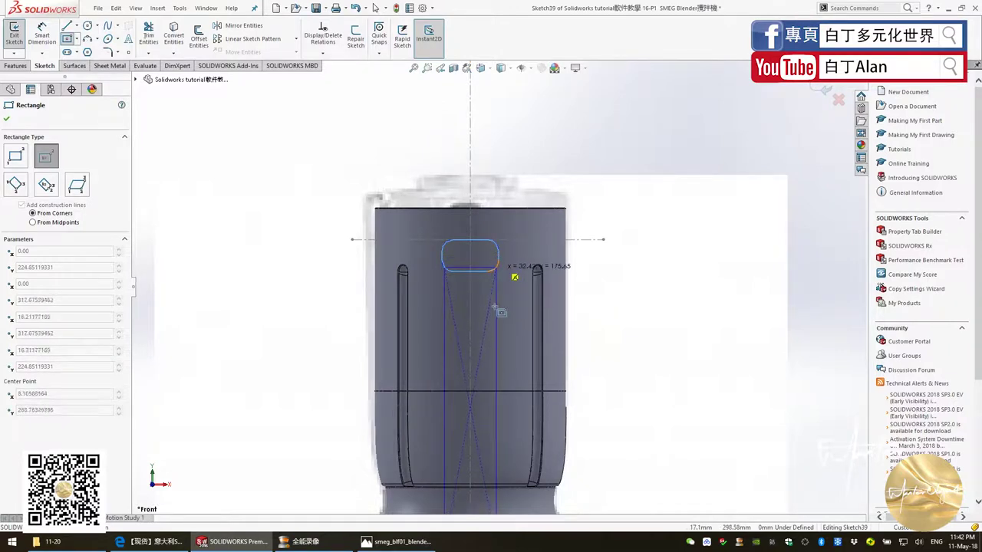
pyautogui.click(500, 363)
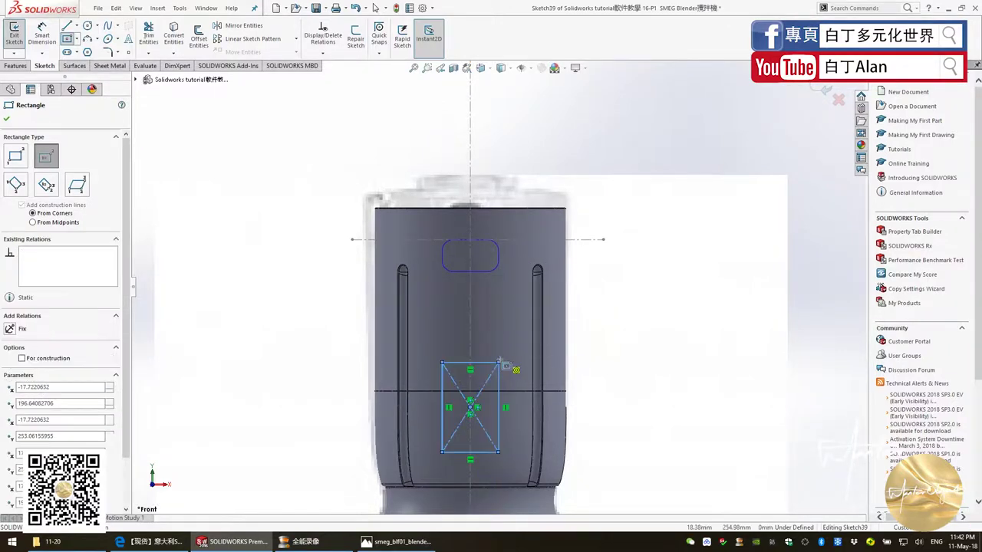
pyautogui.press('Escape')
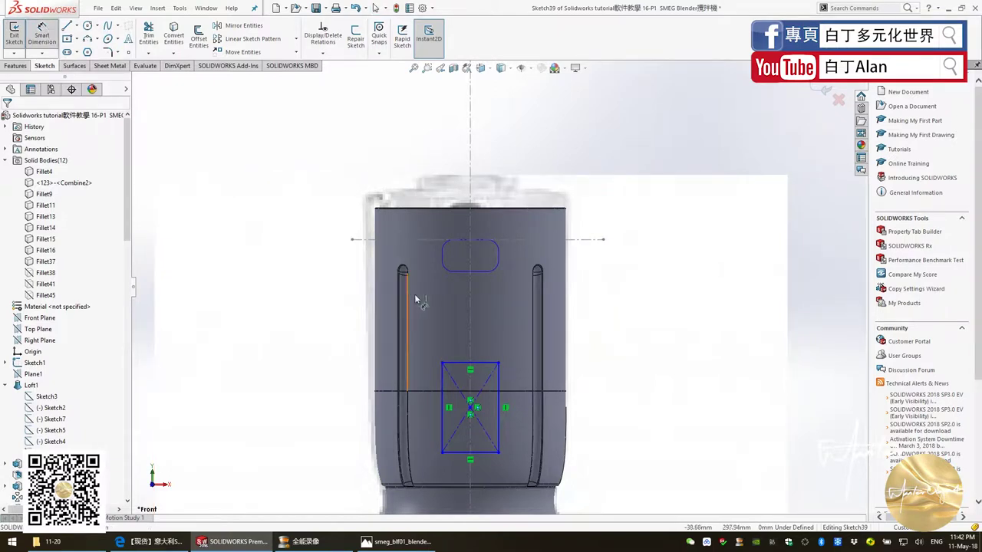
pyautogui.scroll(4, 565, 432)
pyautogui.scroll(-2, 520, 350)
pyautogui.scroll(-2, 468, 359)
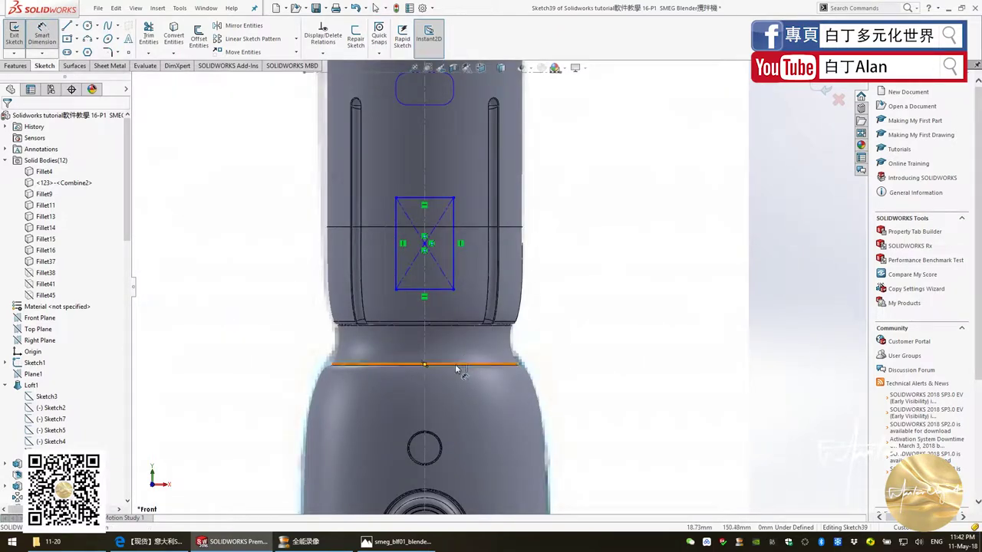
# Dimension the rectangle's distance to the lower body edge and its height.
pyautogui.click(456, 361)
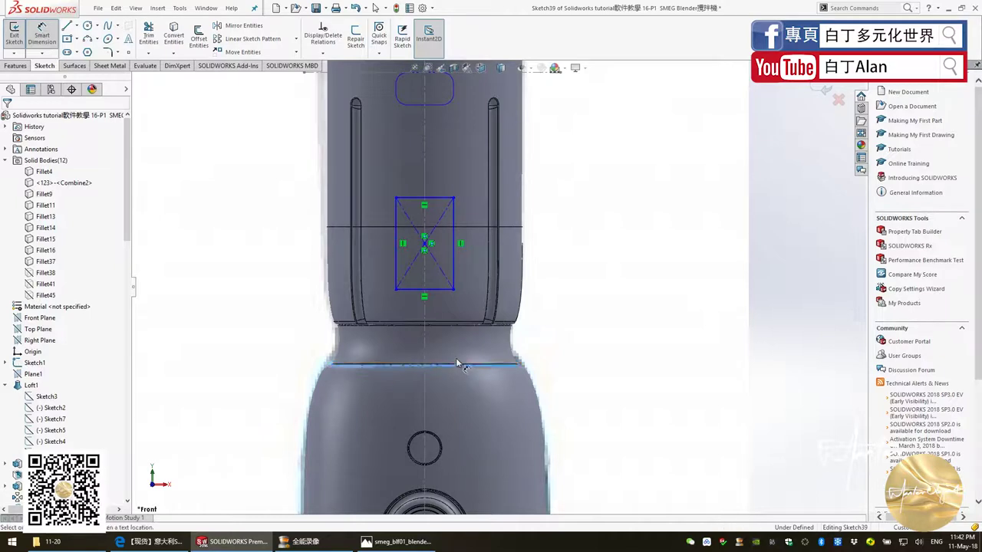
pyautogui.click(426, 244)
pyautogui.click(577, 267)
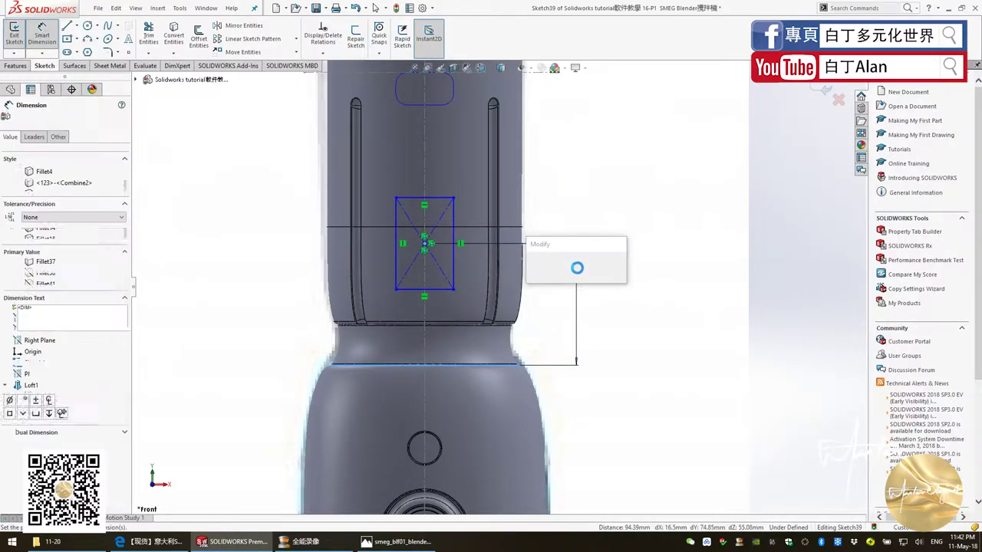
pyautogui.press('Return')
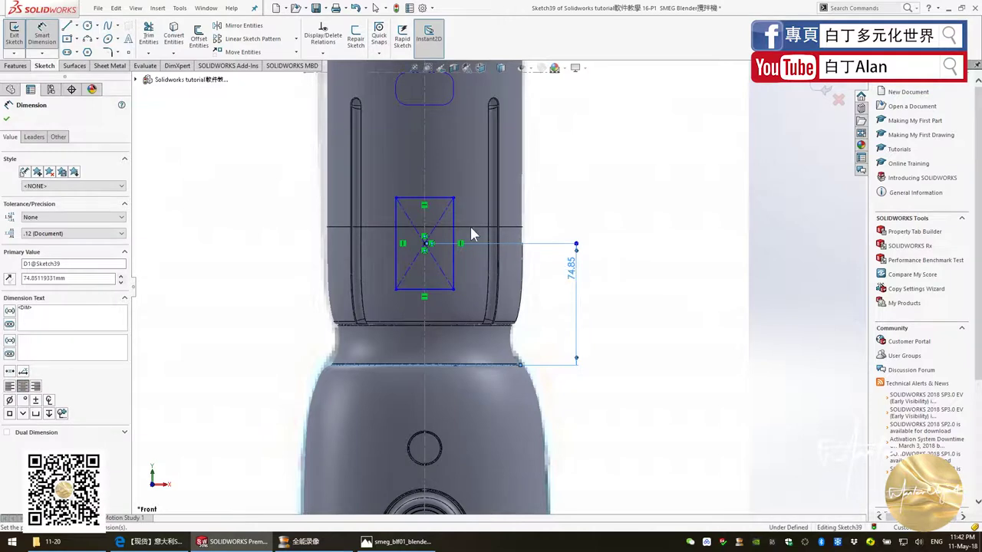
pyautogui.click(453, 266)
pyautogui.click(591, 274)
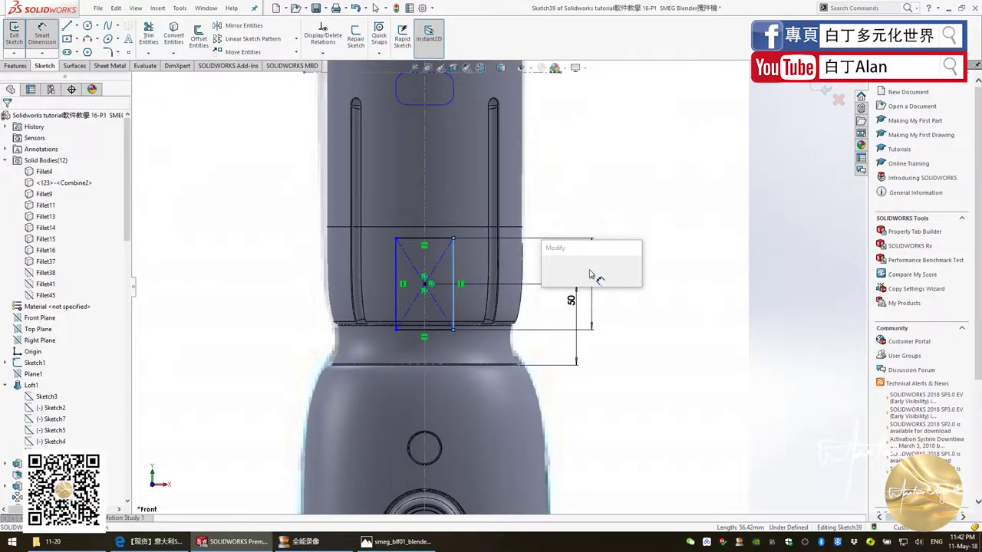
pyautogui.write('20')
pyautogui.press('Return')
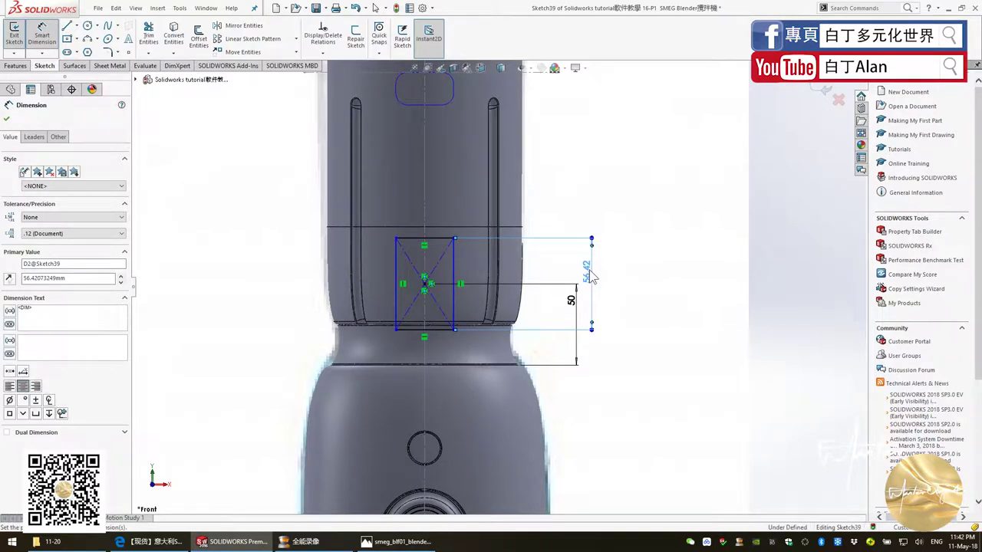
pyautogui.press('Escape')
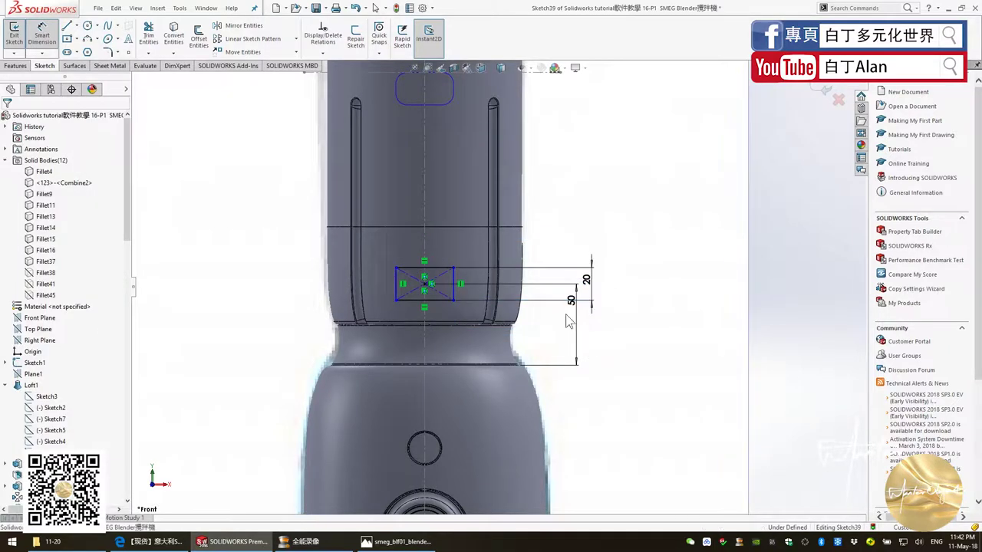
pyautogui.press('Escape')
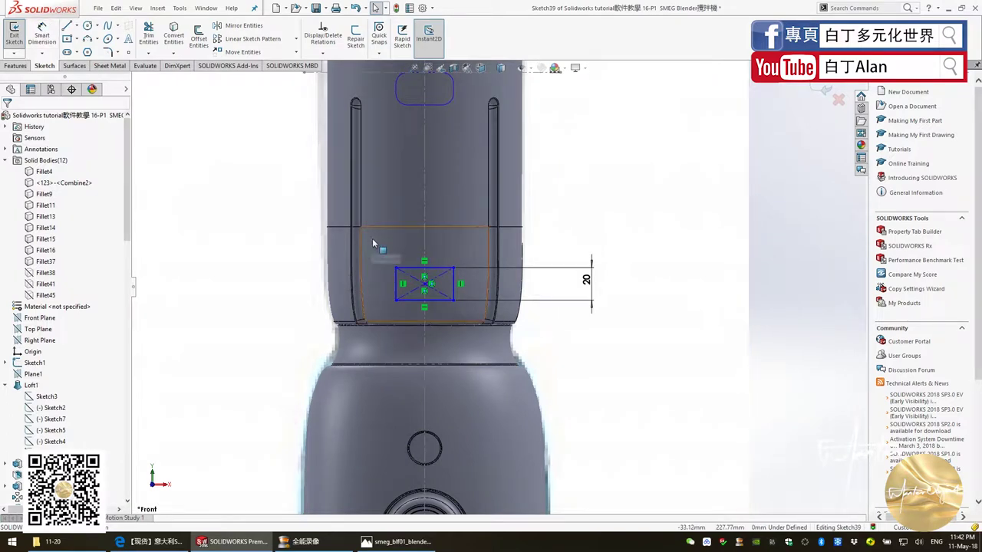
# Set the rectangle centre 50 mm from the cup's lower edge.
pyautogui.click(428, 285)
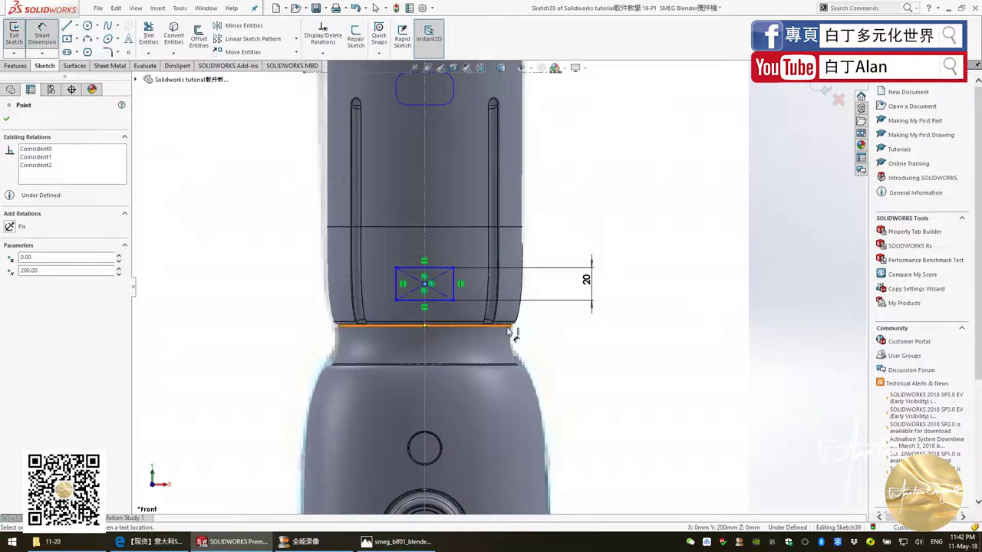
pyautogui.click(510, 325)
pyautogui.click(551, 330)
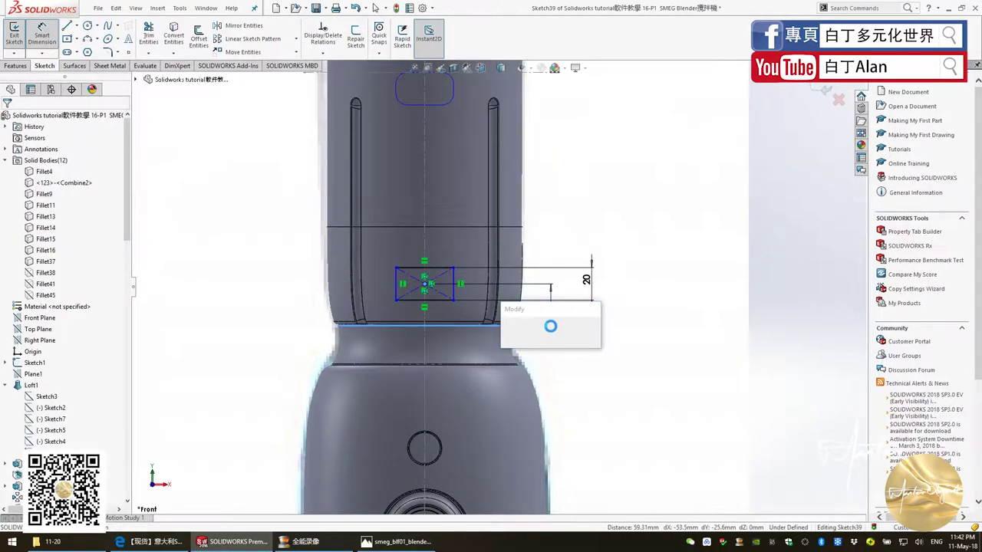
pyautogui.write('5')
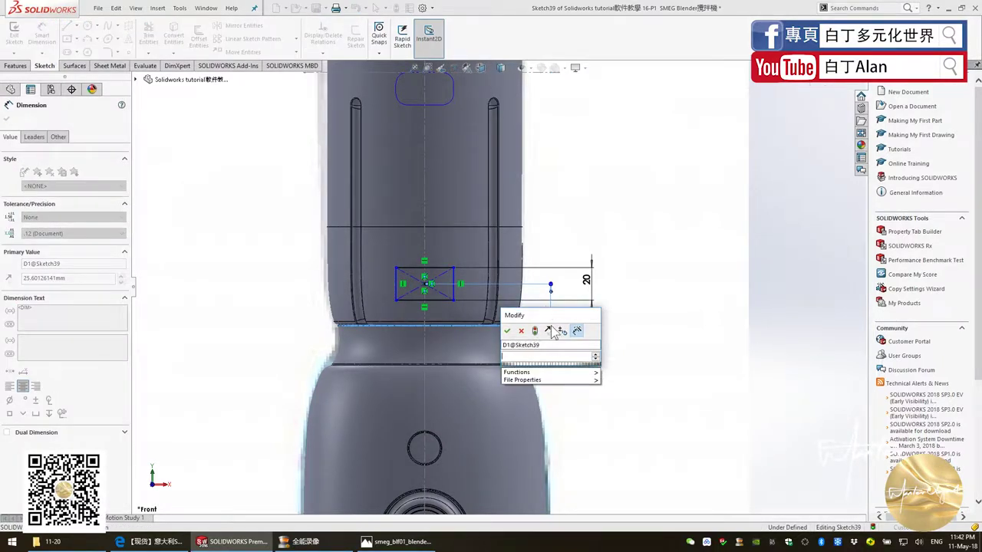
pyautogui.write('0')
pyautogui.press('Return')
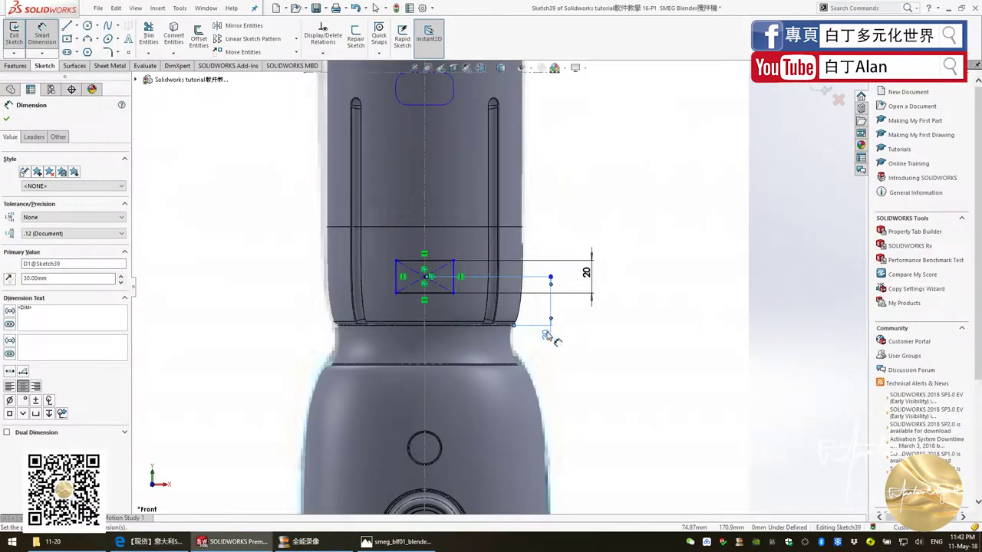
pyautogui.click(550, 323)
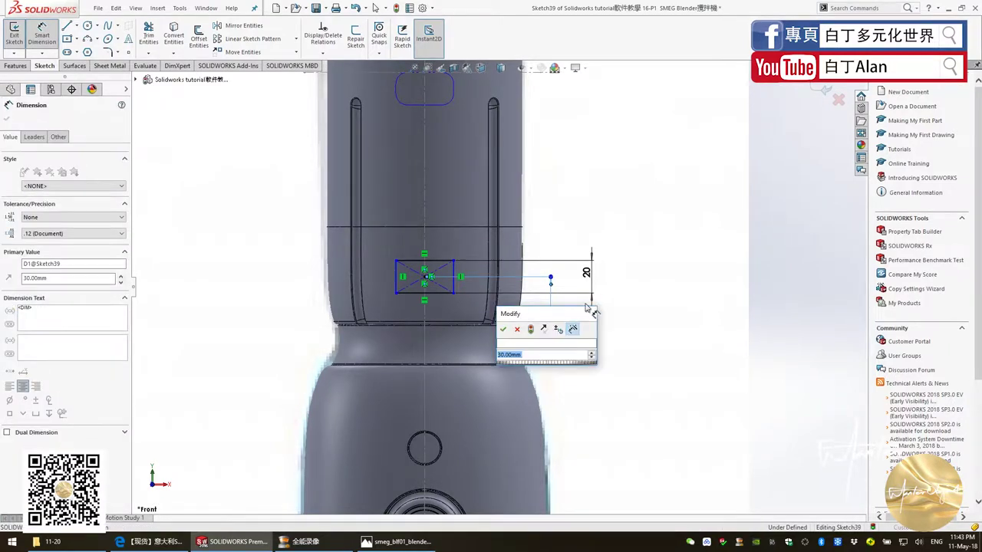
pyautogui.write('50')
pyautogui.press('Return')
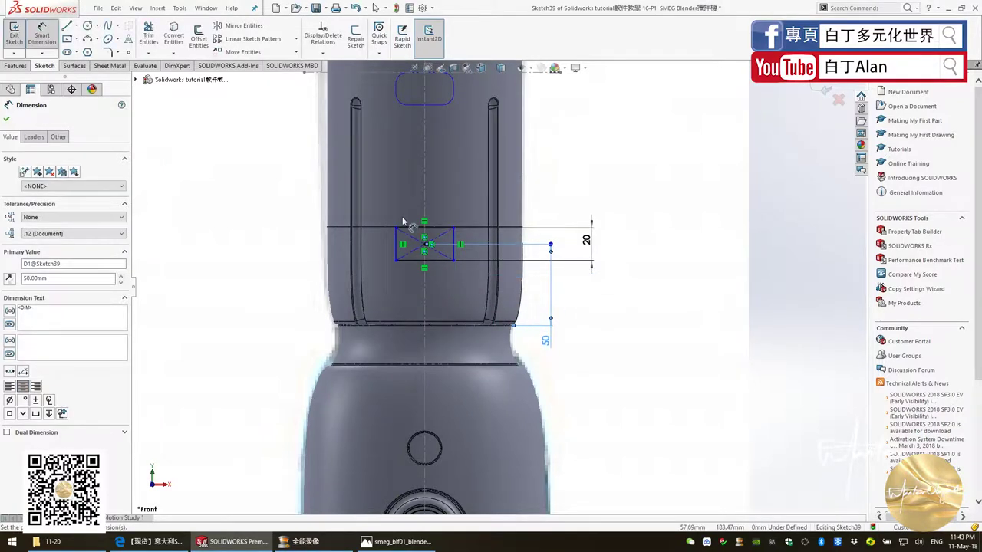
# Dimension the rectangle width to 35 mm.
pyautogui.scroll(-2, 453, 227)
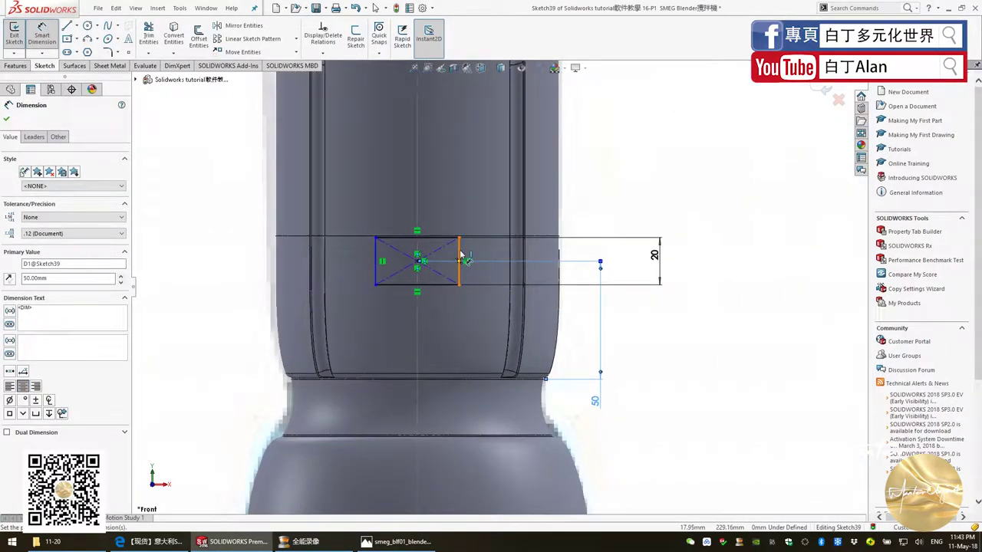
pyautogui.click(377, 259)
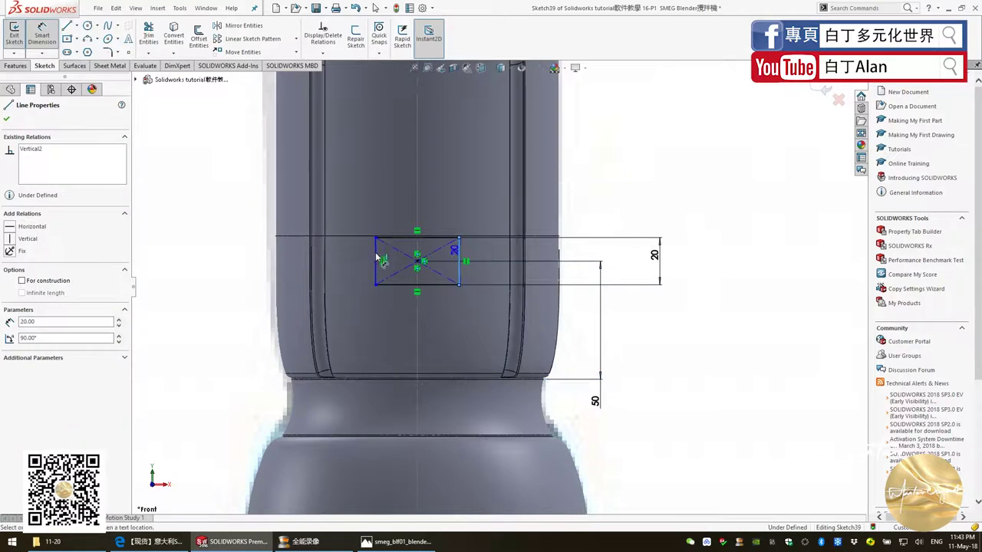
pyautogui.click(397, 318)
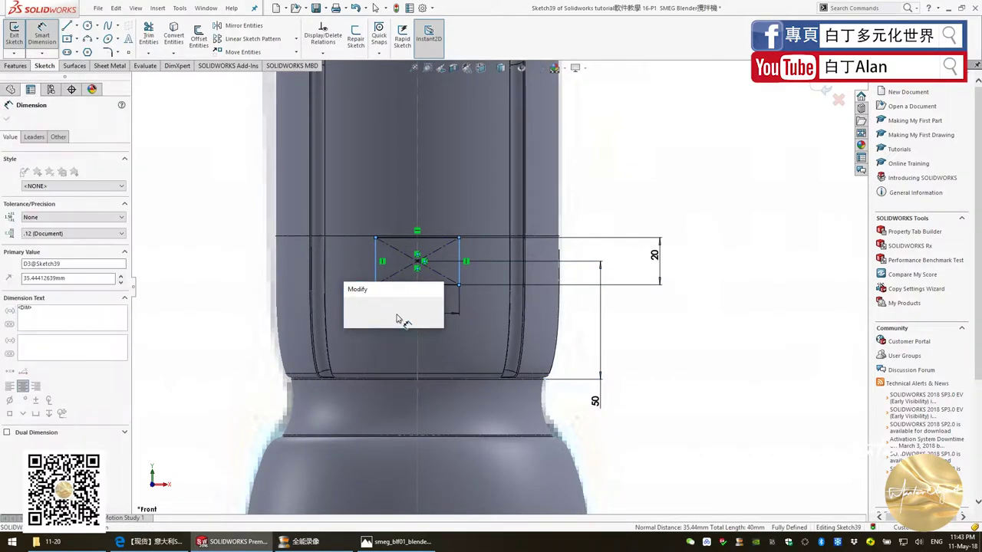
pyautogui.write('35')
pyautogui.press('Return')
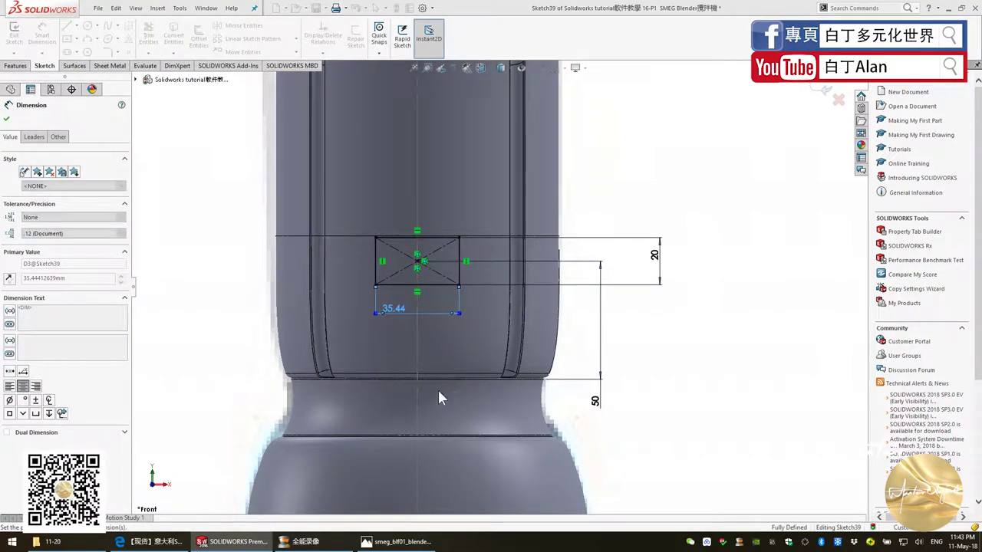
# Apply 7 mm sketch fillets to all four corners of the 35 × 20 rectangle.
pyautogui.click(247, 163)
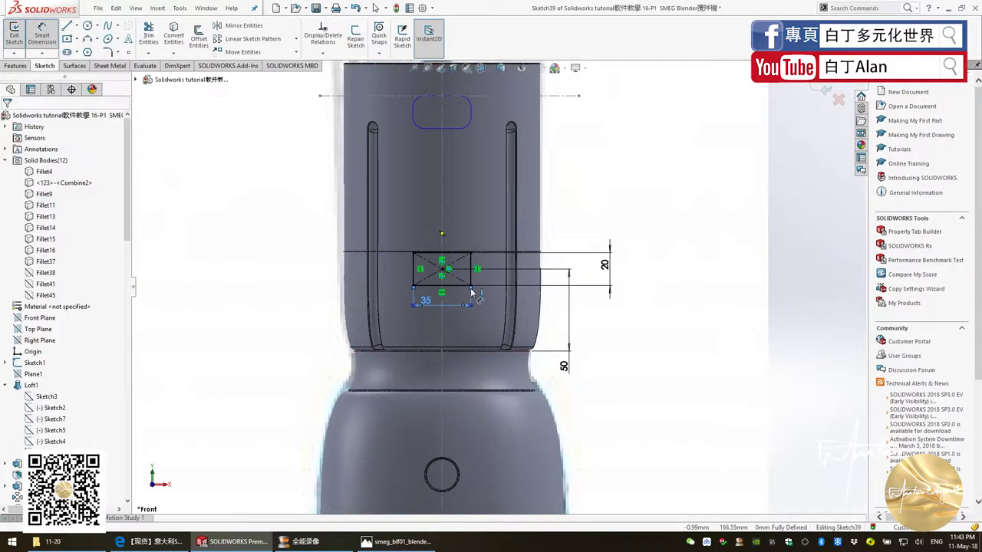
pyautogui.click(107, 52)
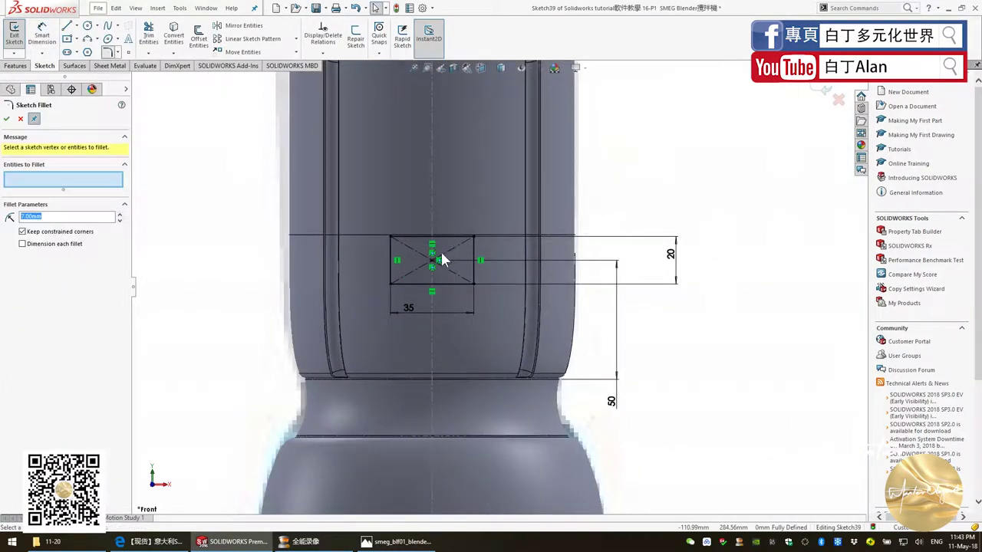
pyautogui.click(391, 240)
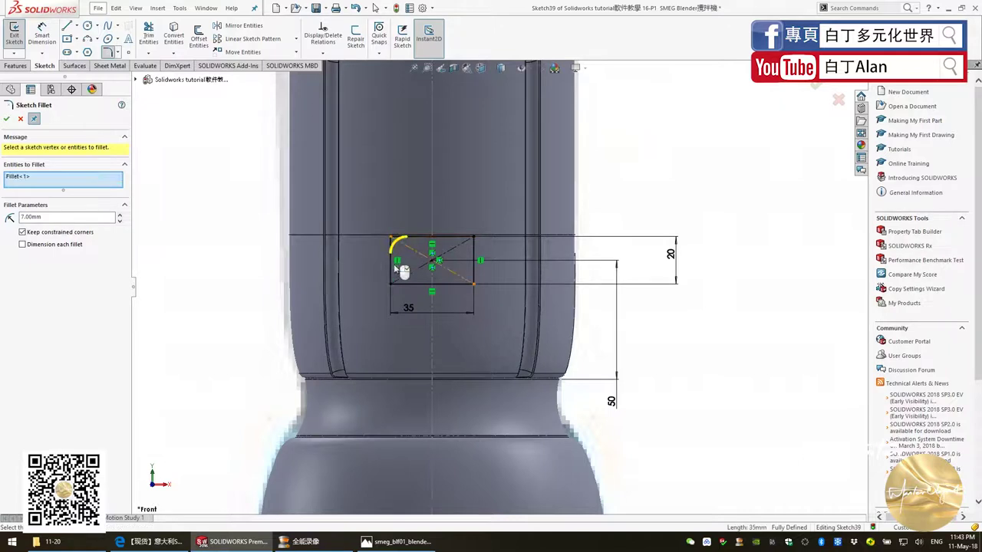
pyautogui.click(391, 281)
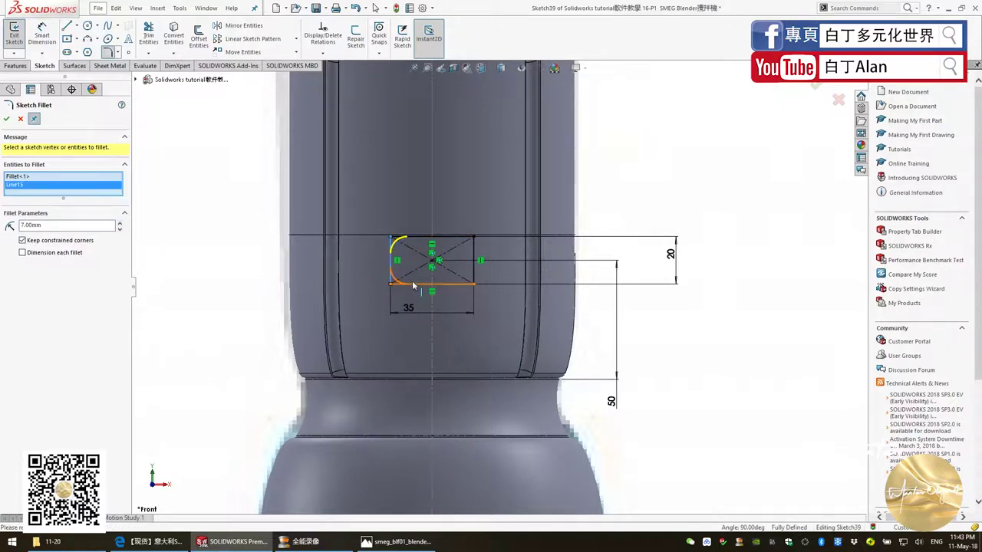
pyautogui.click(471, 282)
pyautogui.click(472, 282)
pyautogui.click(462, 239)
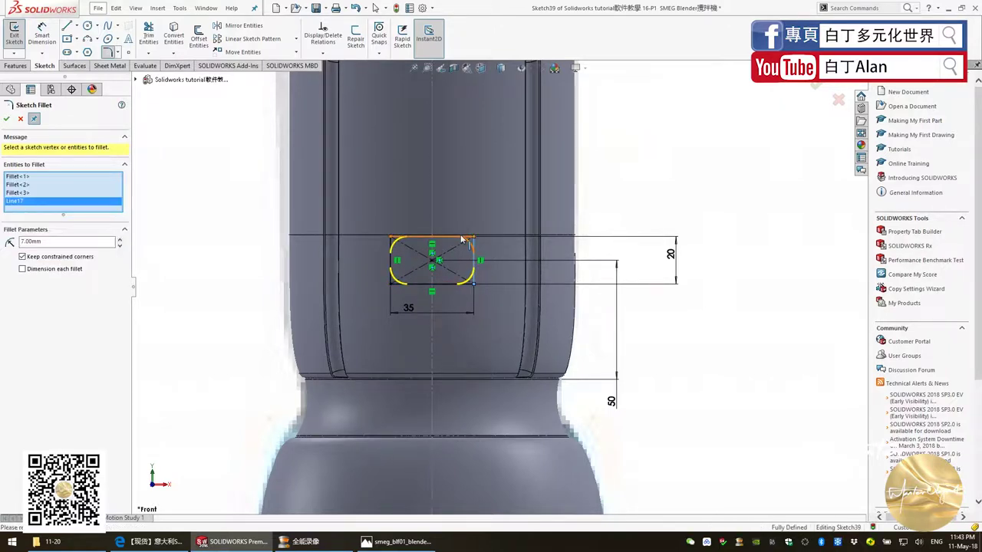
pyautogui.rightClick(463, 239)
pyautogui.click(462, 240)
pyautogui.click(7, 121)
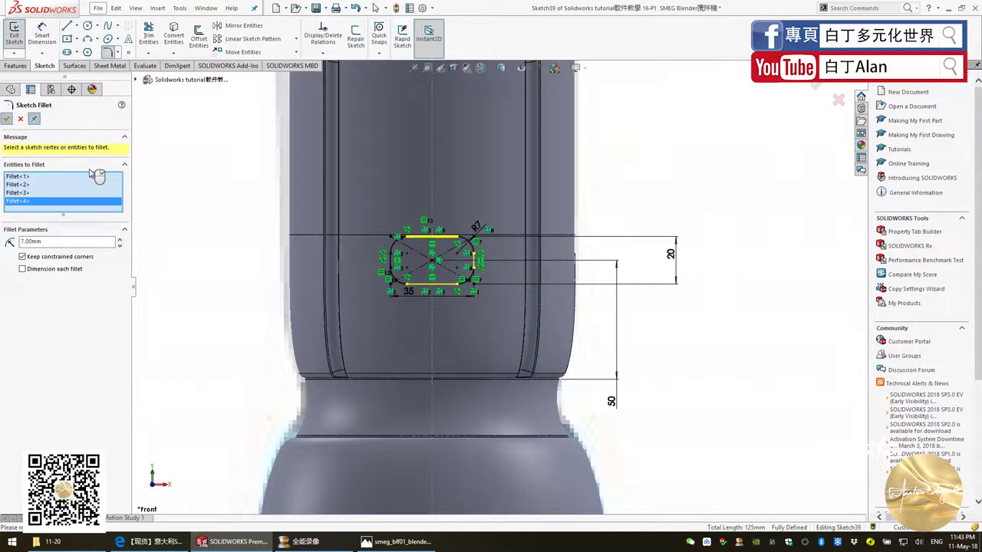
pyautogui.click(9, 119)
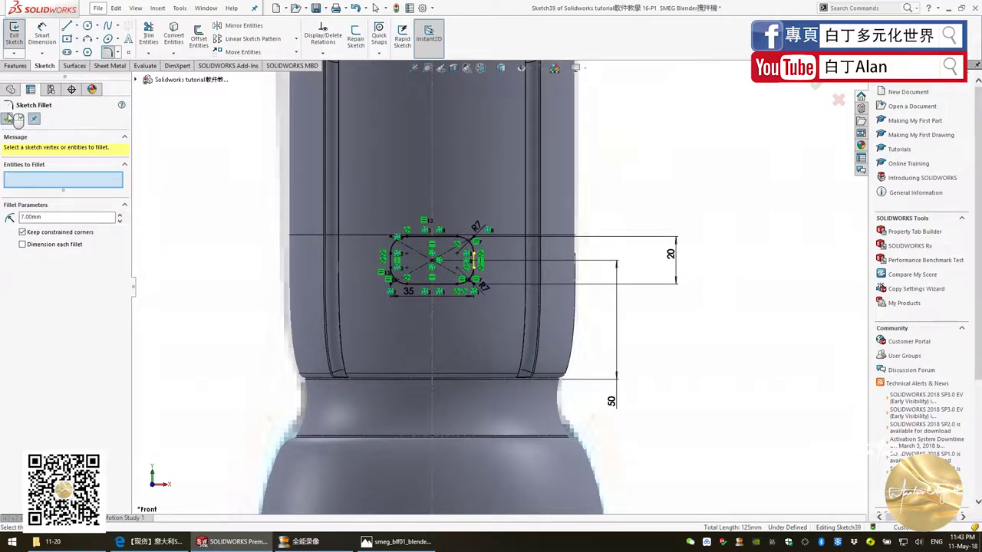
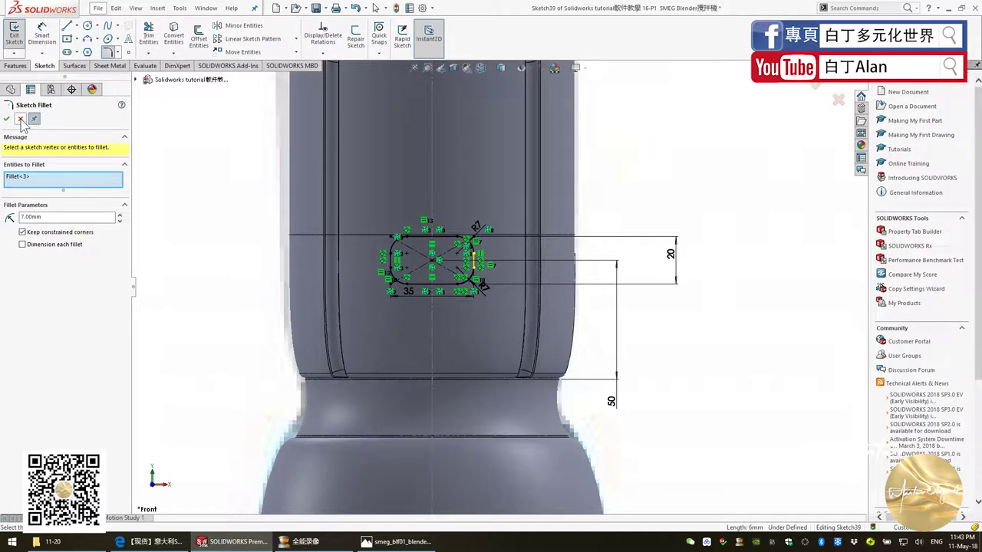
# Close the sketch fillet and tilt the view to look slightly down on the jar.
pyautogui.click(21, 121)
pyautogui.scroll(2, 439, 240)
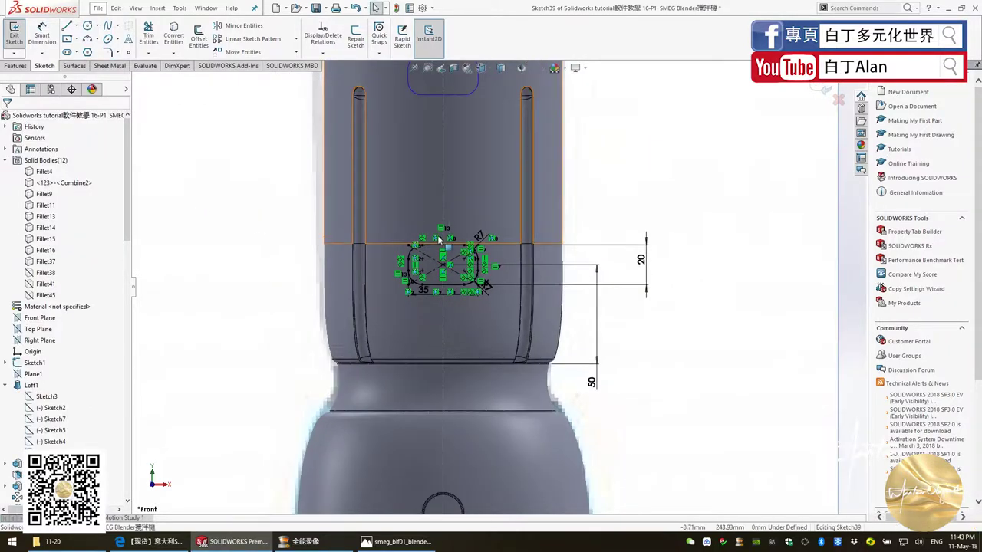
pyautogui.moveTo(439, 240); pyautogui.dragTo(441, 218, button='middle')
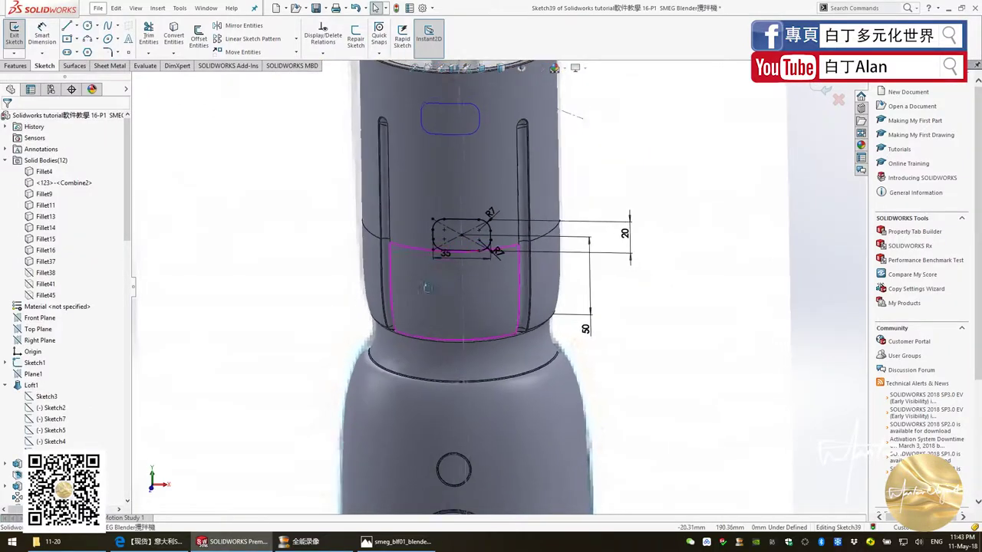
# Try projecting Sketch39 onto the lower and upper jar faces, then cancel the Project Curve.
pyautogui.click(26, 68)
pyautogui.click(456, 35)
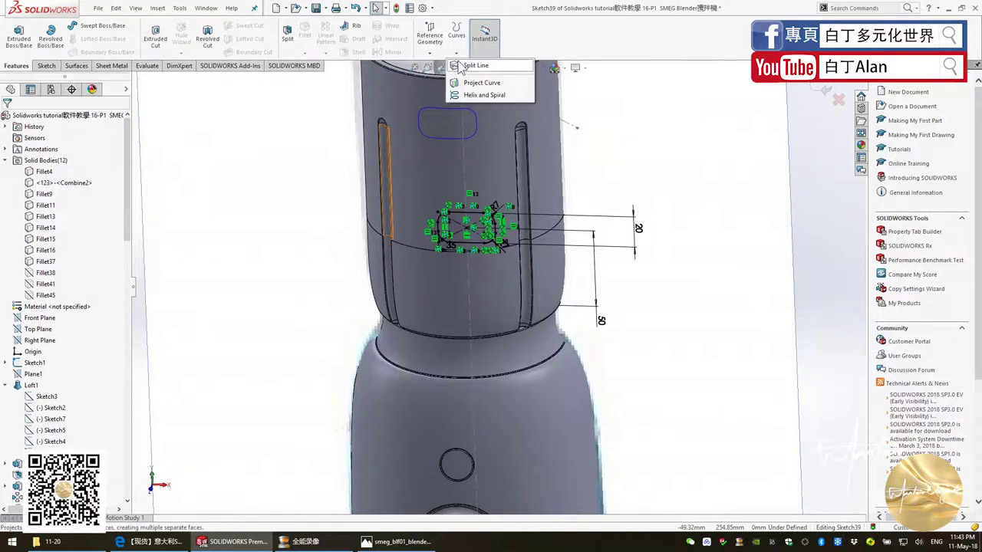
pyautogui.click(477, 82)
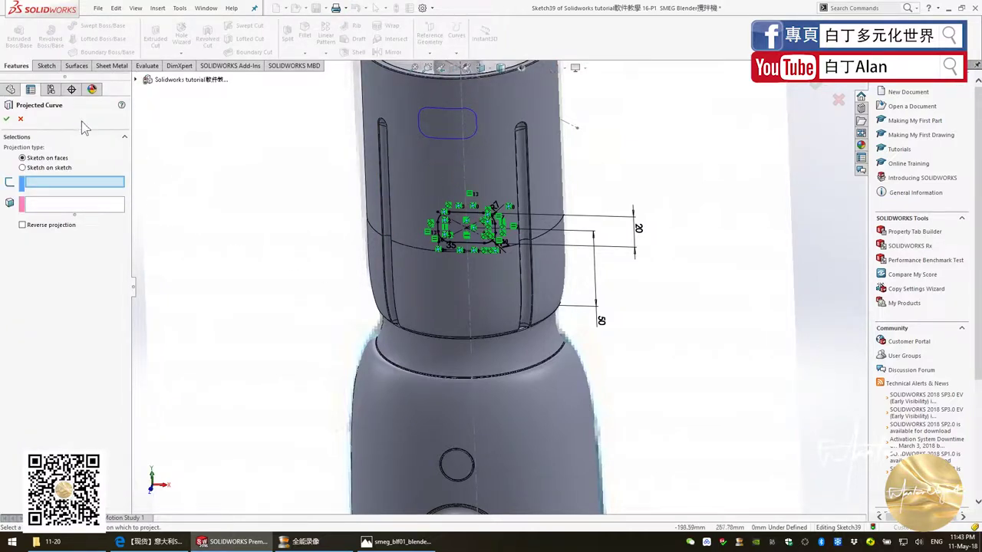
pyautogui.click(136, 79)
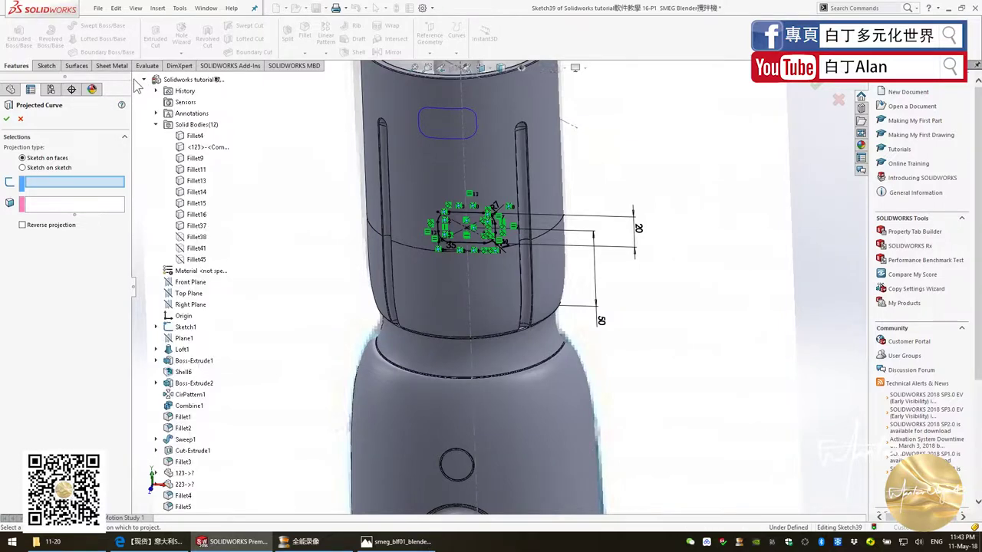
pyautogui.scroll(-10, 184, 491)
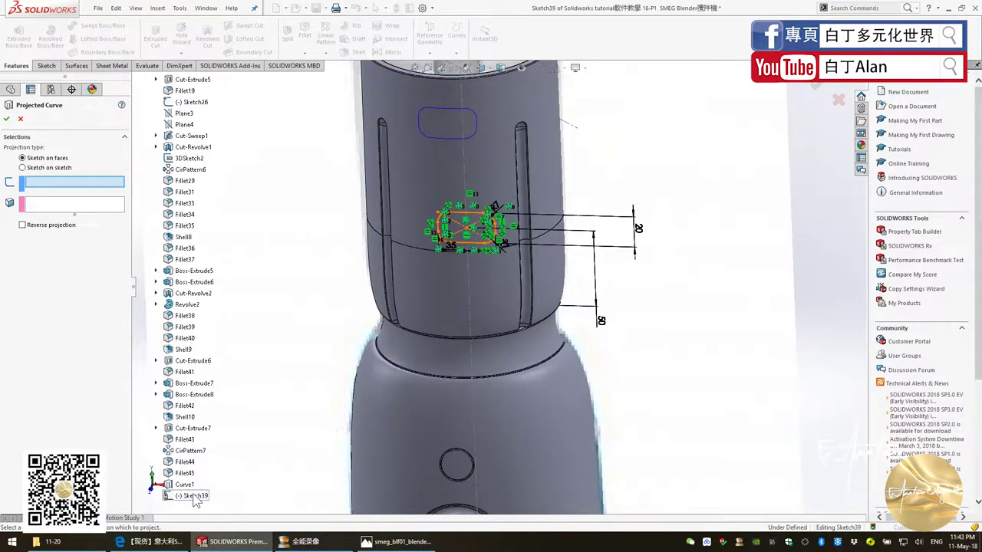
pyautogui.click(191, 496)
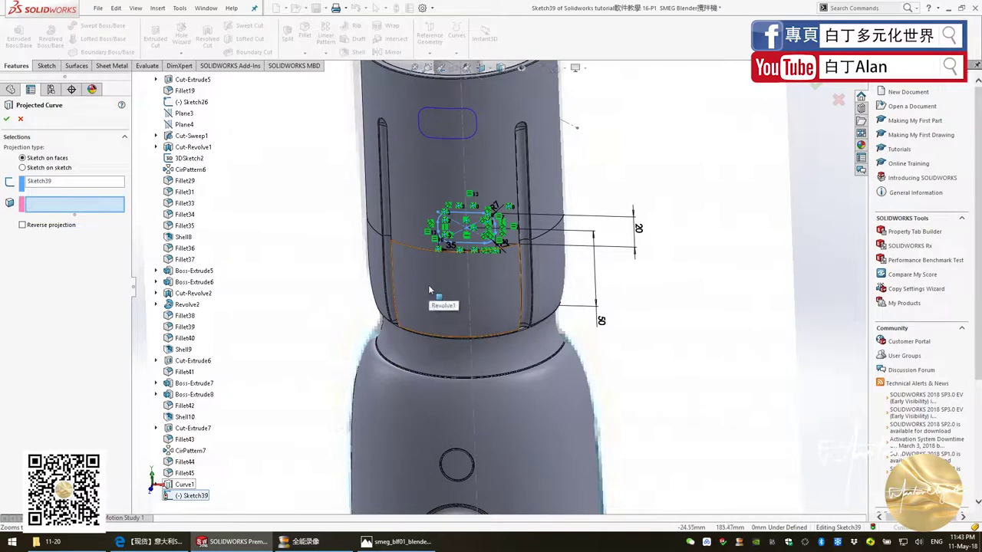
pyautogui.click(430, 290)
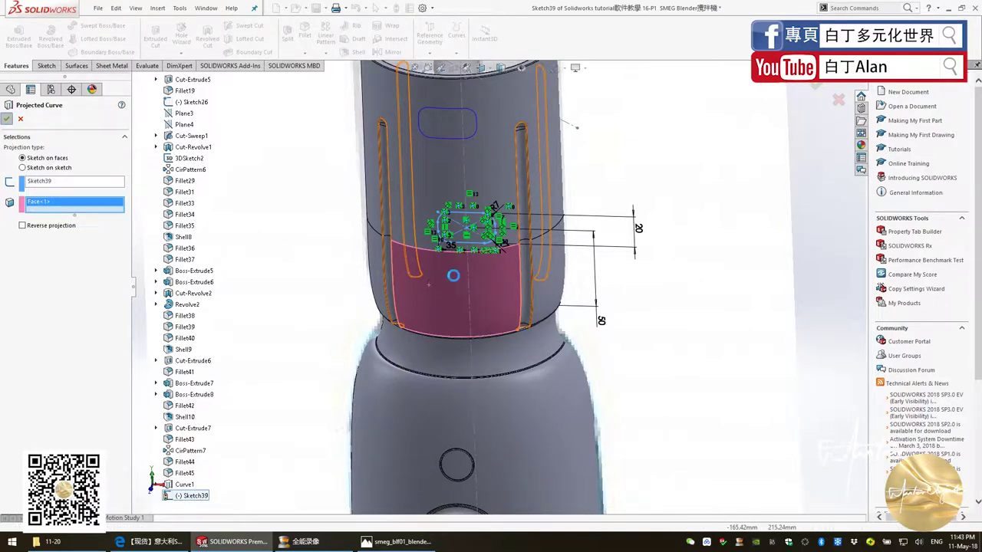
pyautogui.click(421, 228)
pyautogui.moveTo(423, 272); pyautogui.dragTo(490, 253, button='middle')
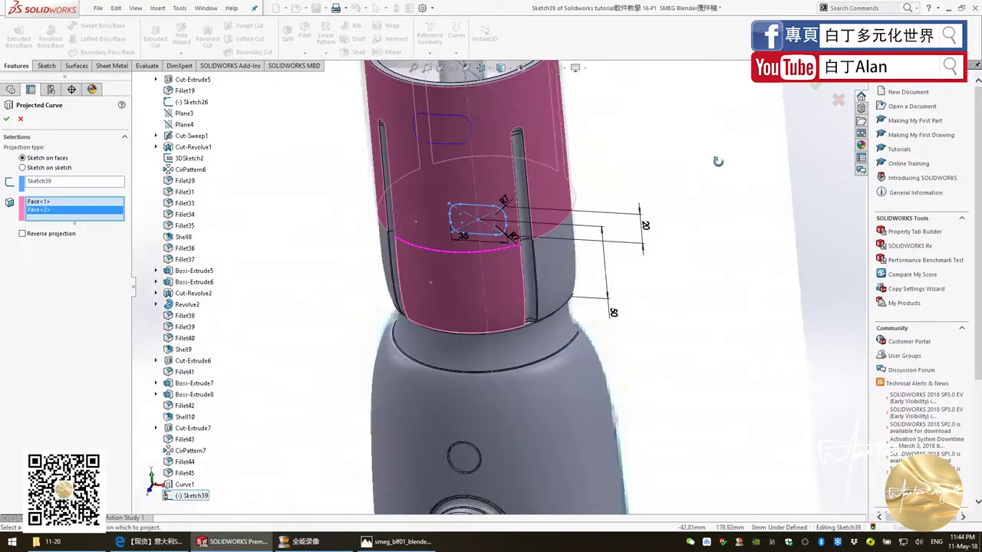
pyautogui.click(838, 100)
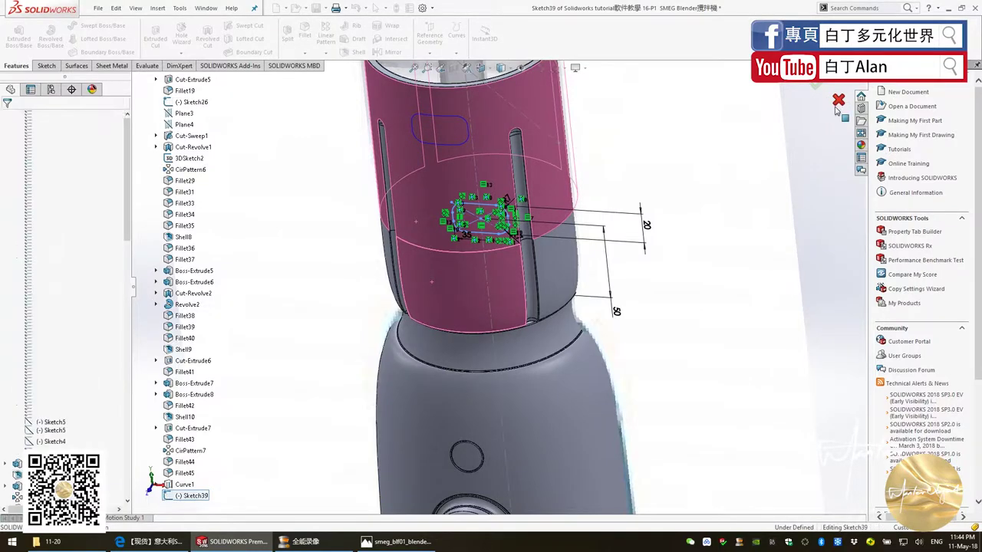
# Exit Sketch39 and retry Project Curve on the two jar faces, switching to sketch-on-sketch.
pyautogui.click(821, 92)
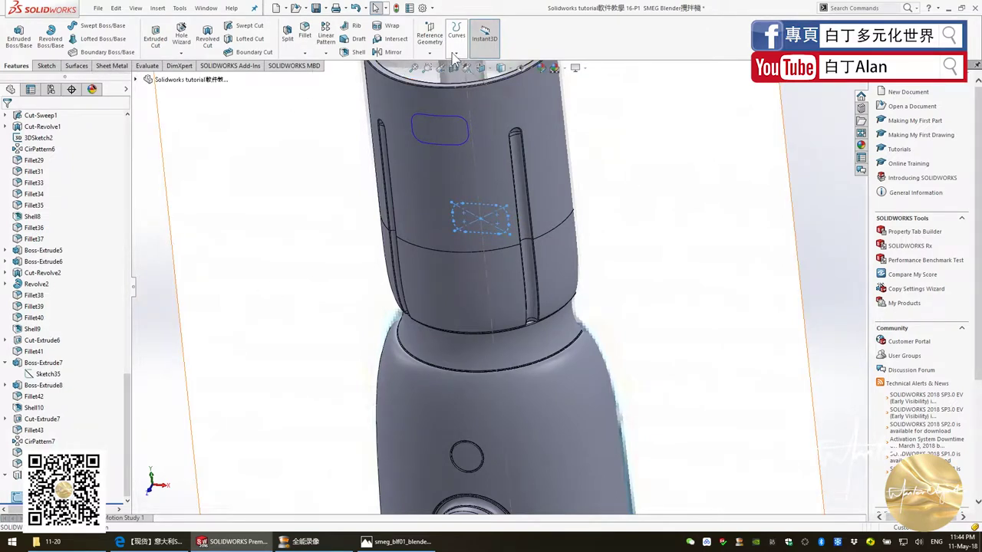
pyautogui.click(457, 52)
pyautogui.click(464, 83)
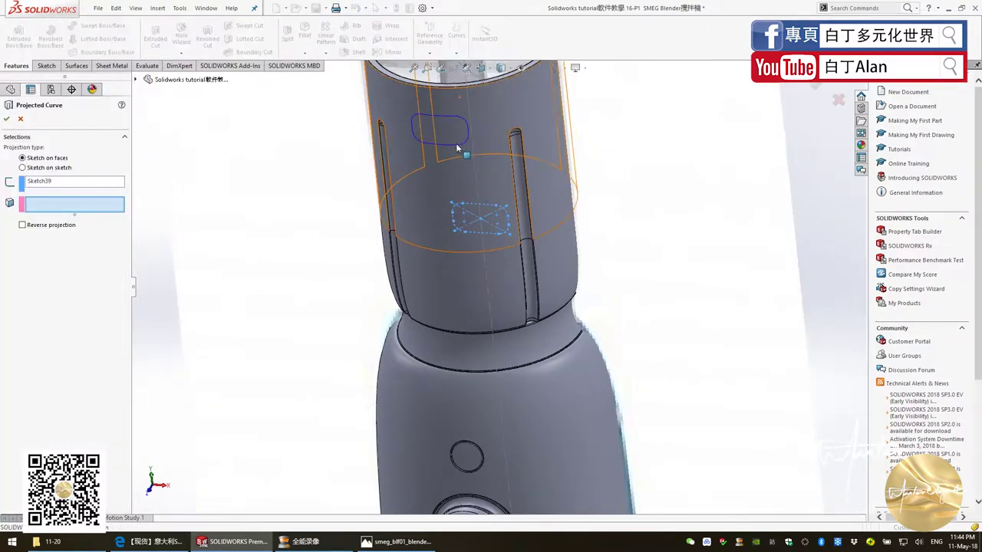
pyautogui.click(440, 299)
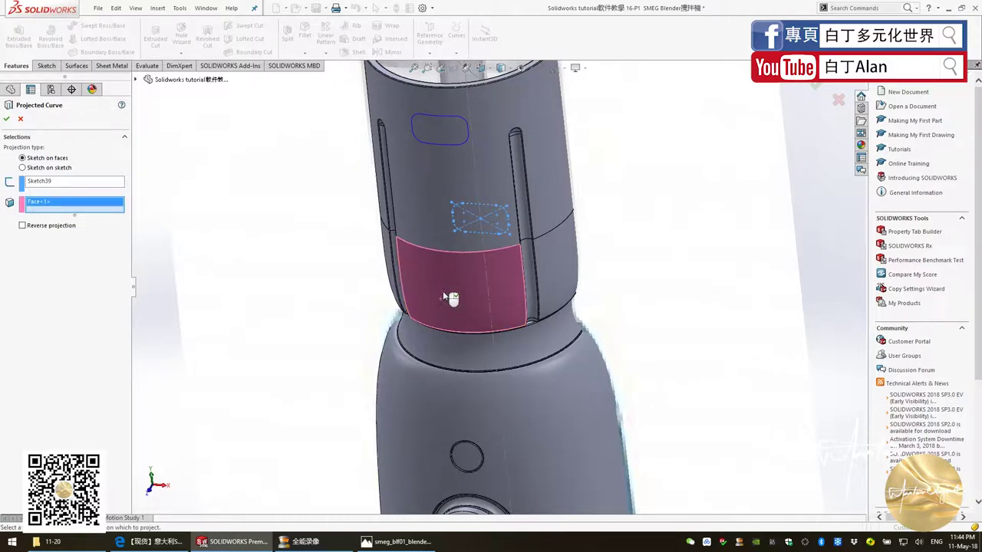
pyautogui.click(429, 227)
pyautogui.scroll(-5, 432, 230)
pyautogui.moveTo(432, 231)
pyautogui.mouseDown(button='middle')
pyautogui.moveTo(351, 225)
pyautogui.moveTo(500, 279)
pyautogui.mouseUp(button='middle')
pyautogui.scroll(4, 500, 278)
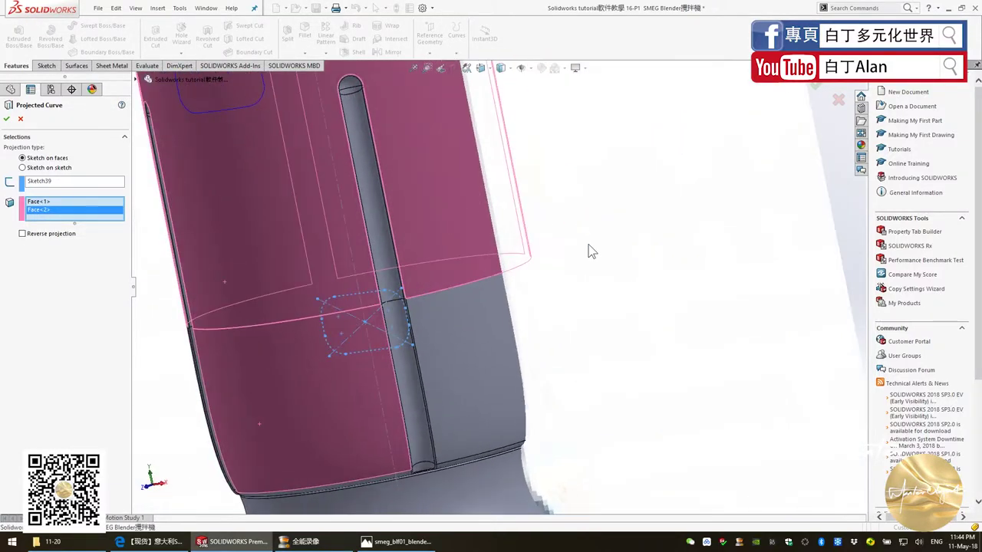
pyautogui.moveTo(587, 250); pyautogui.dragTo(621, 258, button='middle')
pyautogui.click(68, 168)
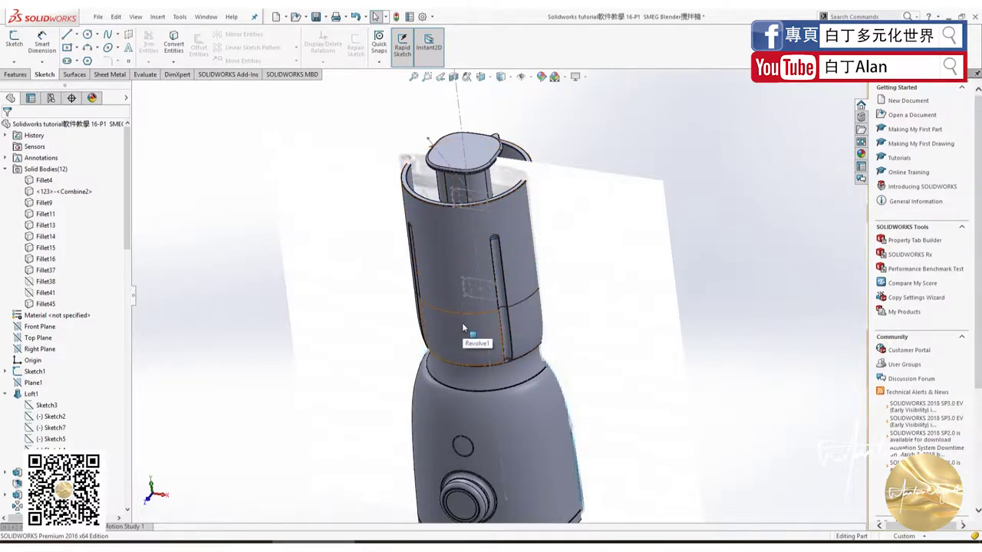
# Find Sketch35 in the feature tree and reveal its dimensions.
pyautogui.scroll(-2, 495, 288)
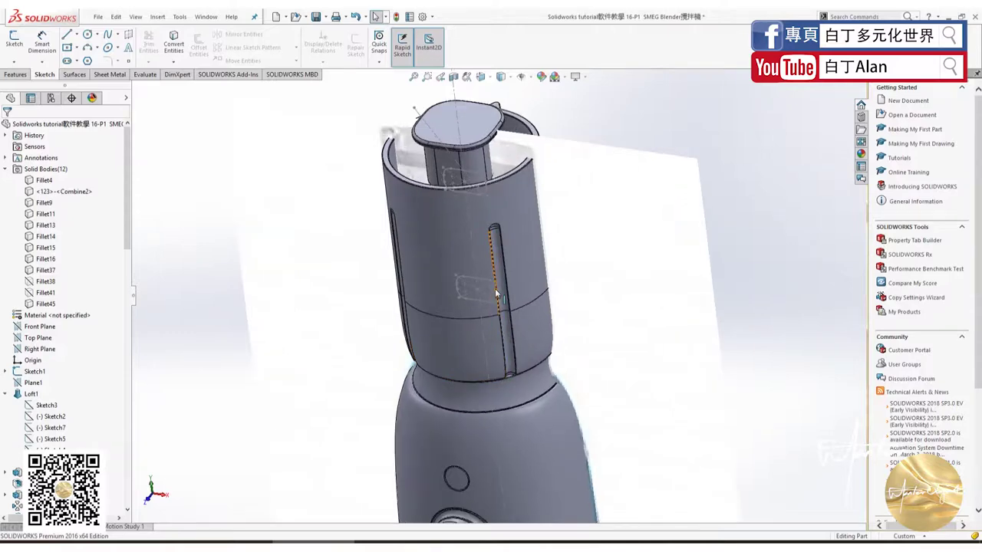
pyautogui.scroll(-3, 487, 284)
pyautogui.scroll(2, 488, 274)
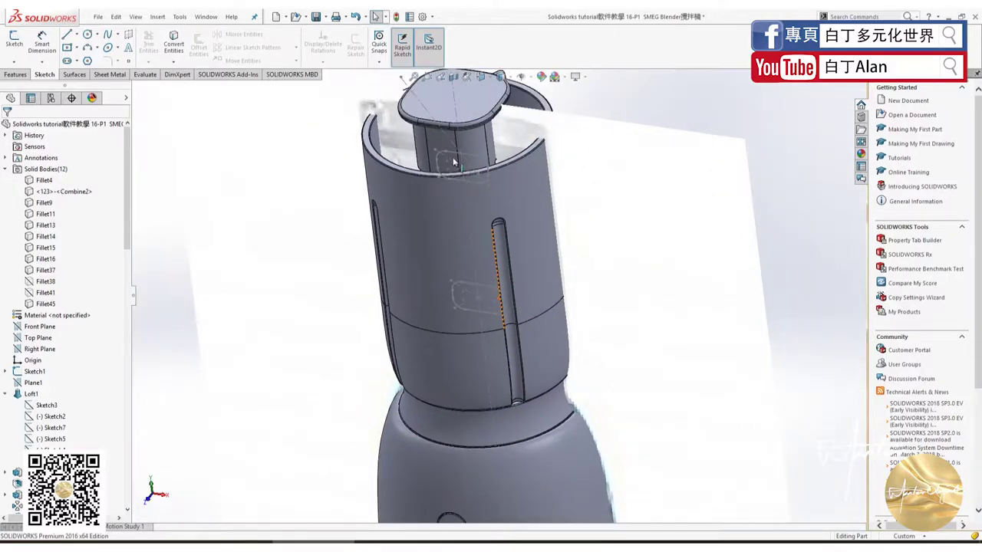
pyautogui.scroll(-5, 69, 307)
pyautogui.scroll(-5, 69, 307)
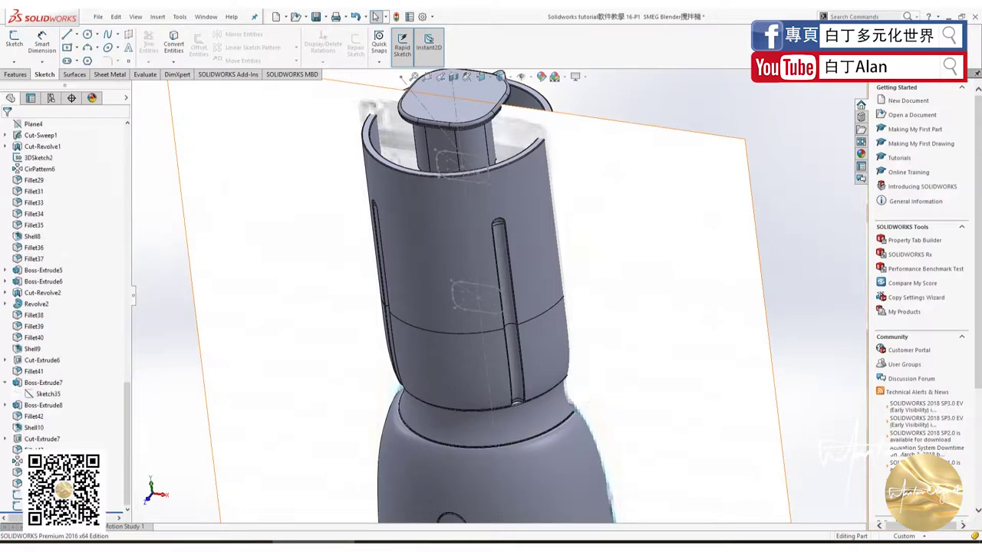
pyautogui.doubleClick(17, 495)
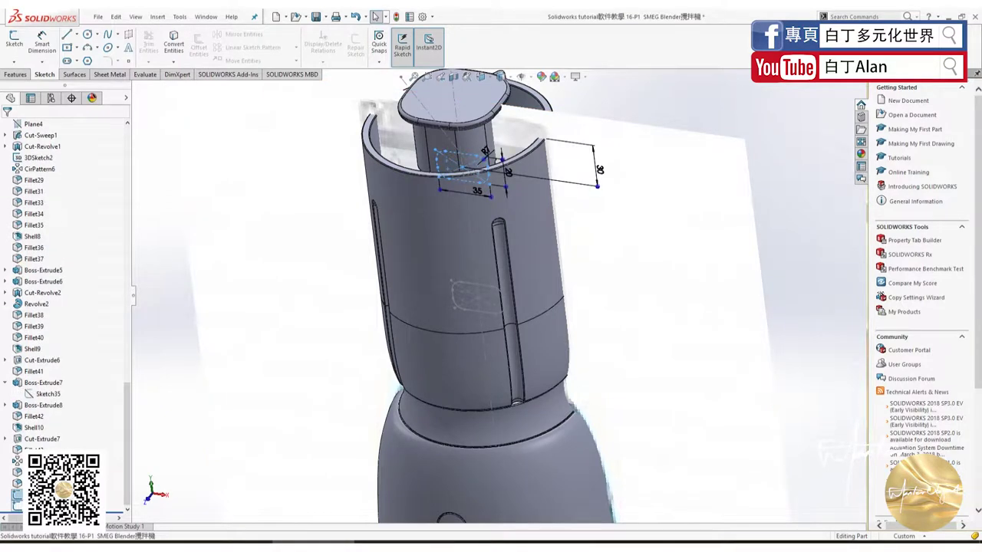
pyautogui.scroll(10, 89, 361)
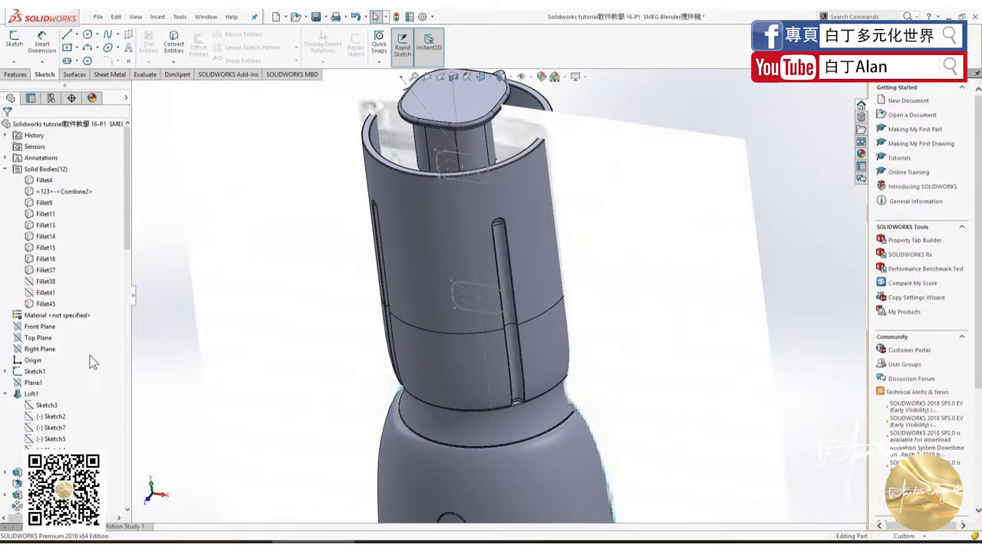
# View the Right Plane normal-to (Ctrl+8) and zoom in on the jar.
pyautogui.click(40, 349)
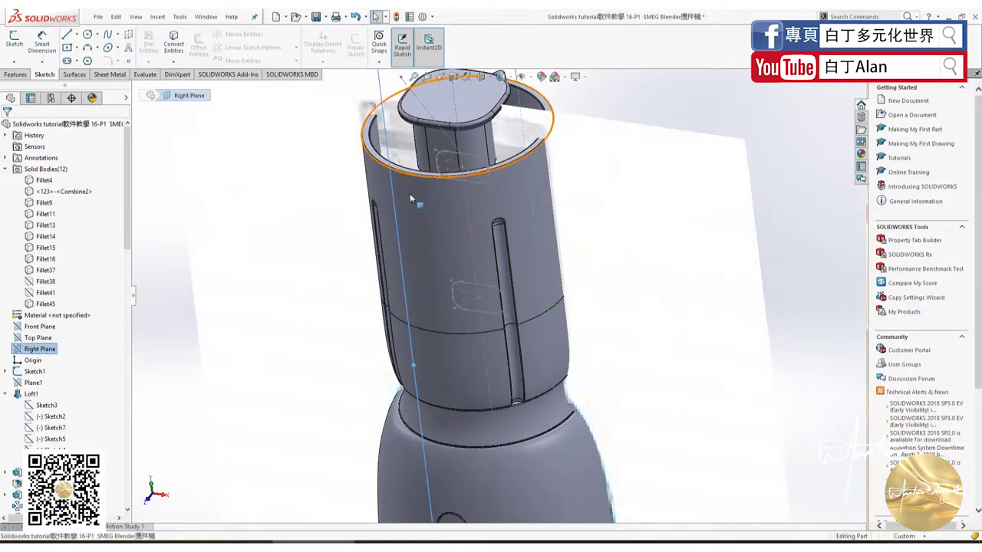
pyautogui.hotkey('ctrl', '8')
pyautogui.scroll(-2, 515, 248)
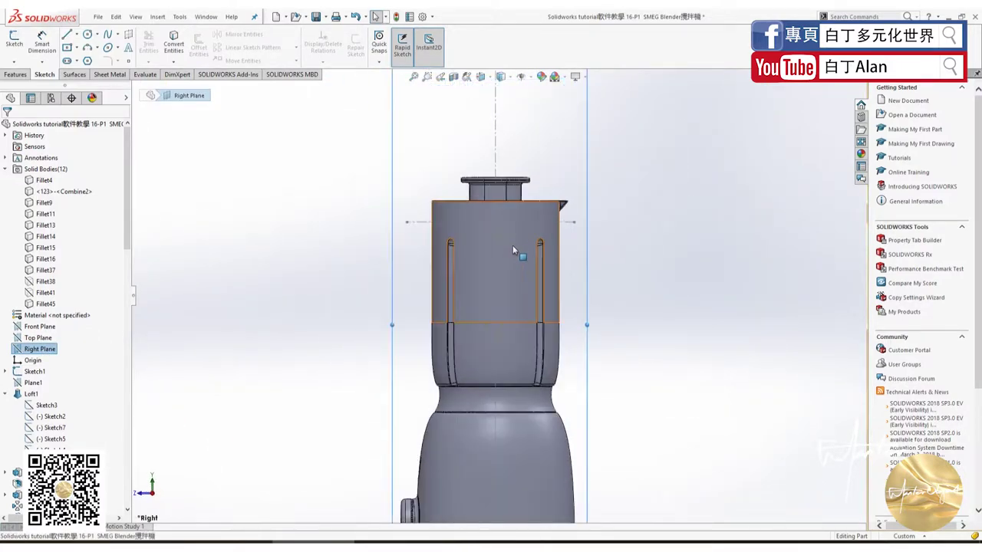
pyautogui.scroll(-2, 513, 245)
pyautogui.scroll(-3, 505, 255)
pyautogui.scroll(2, 504, 255)
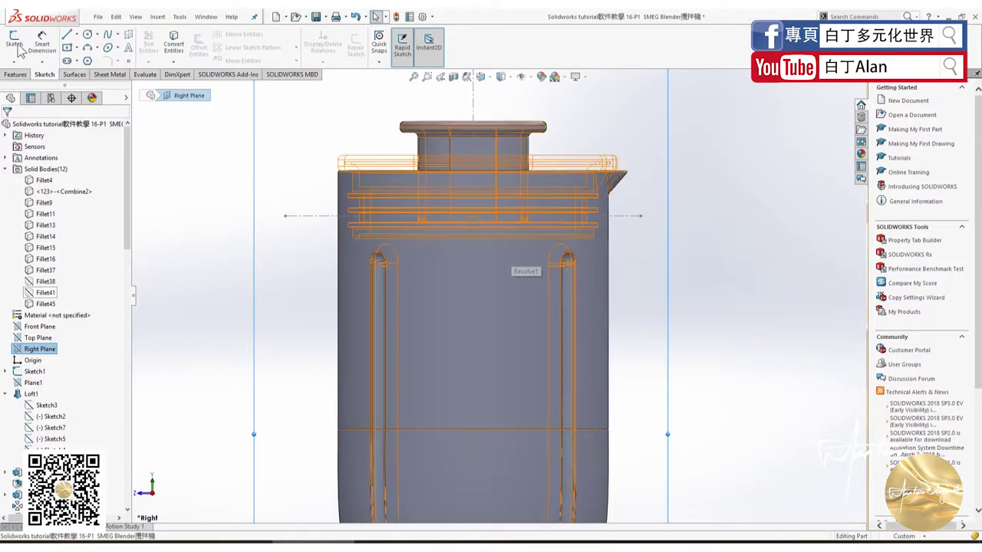
# Start a new sketch on the Right Plane and select the face inside the jar opening.
pyautogui.press('s')
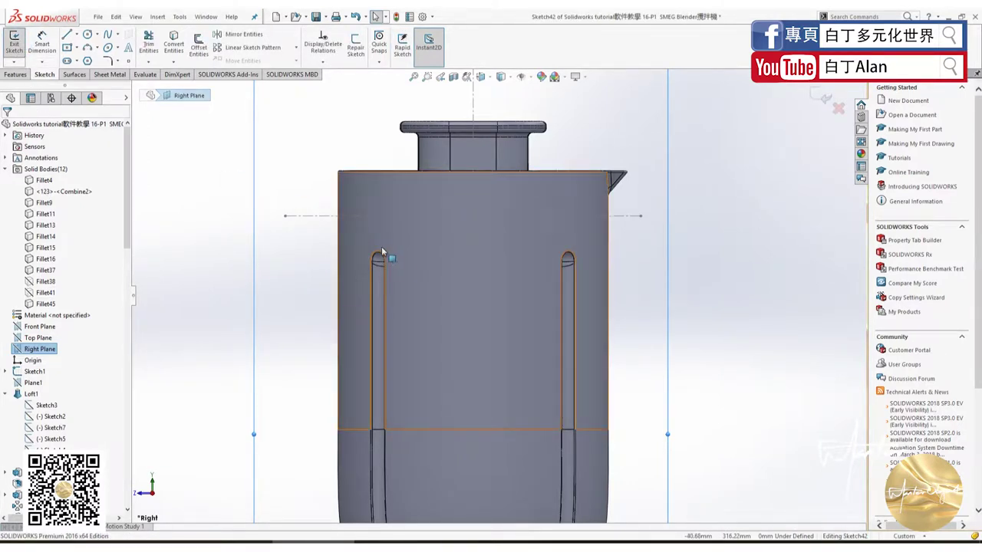
pyautogui.moveTo(382, 252)
pyautogui.mouseDown(button='middle')
pyautogui.moveTo(413, 371)
pyautogui.moveTo(404, 202)
pyautogui.mouseUp(button='middle')
pyautogui.scroll(-3, 435, 158)
pyautogui.scroll(-3, 435, 158)
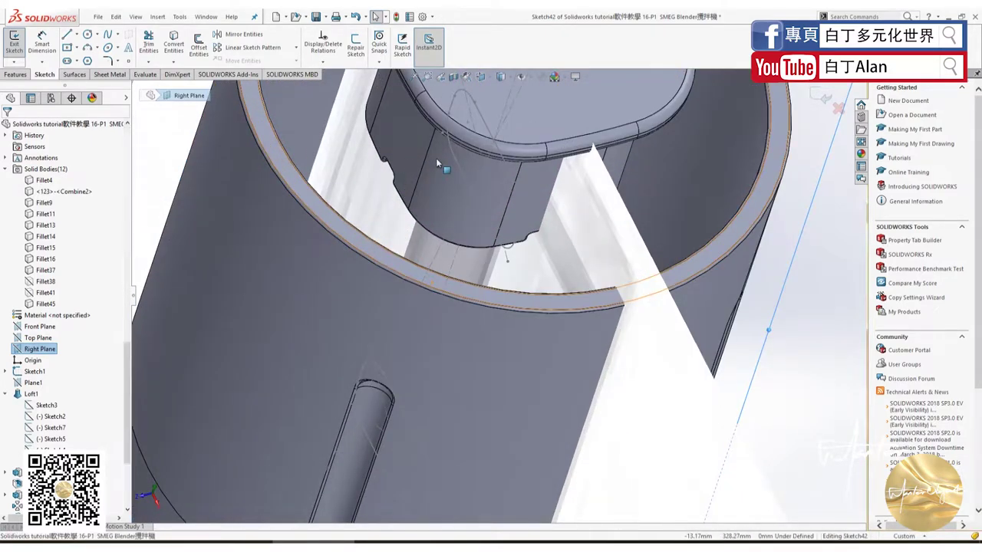
pyautogui.click(436, 158)
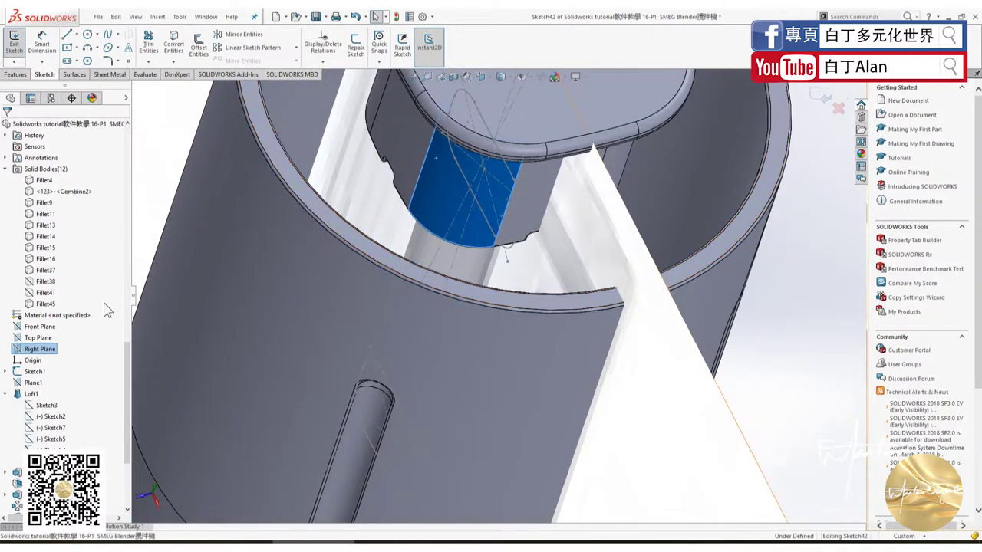
# Make the Fillet37 jar body transparent and delete the selected geometry.
pyautogui.rightClick(50, 305)
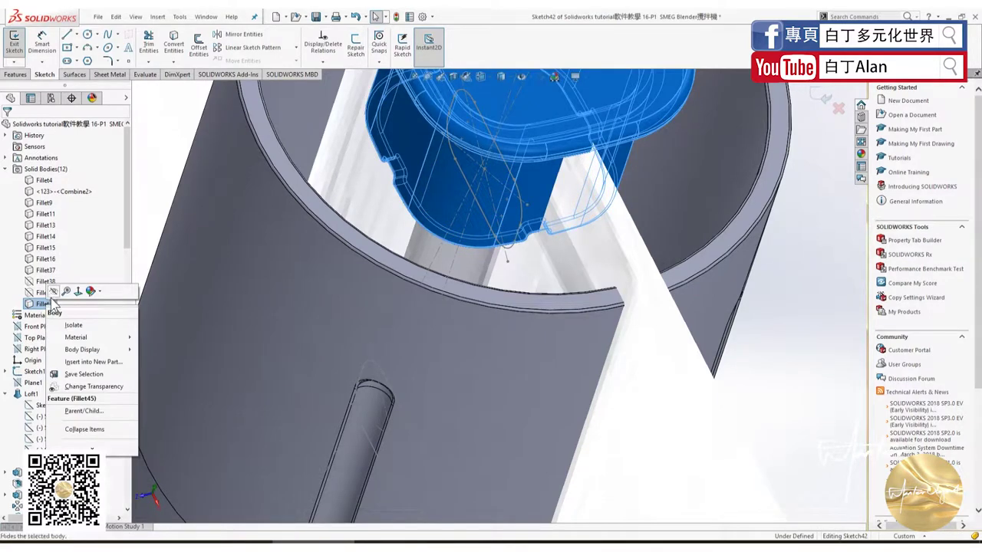
pyautogui.click(53, 298)
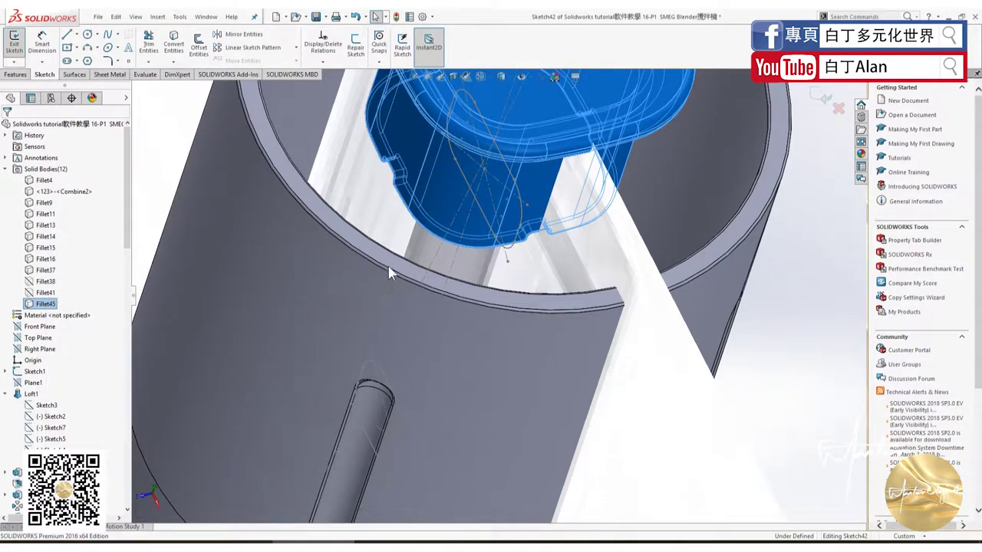
pyautogui.press('Escape')
pyautogui.click(332, 287)
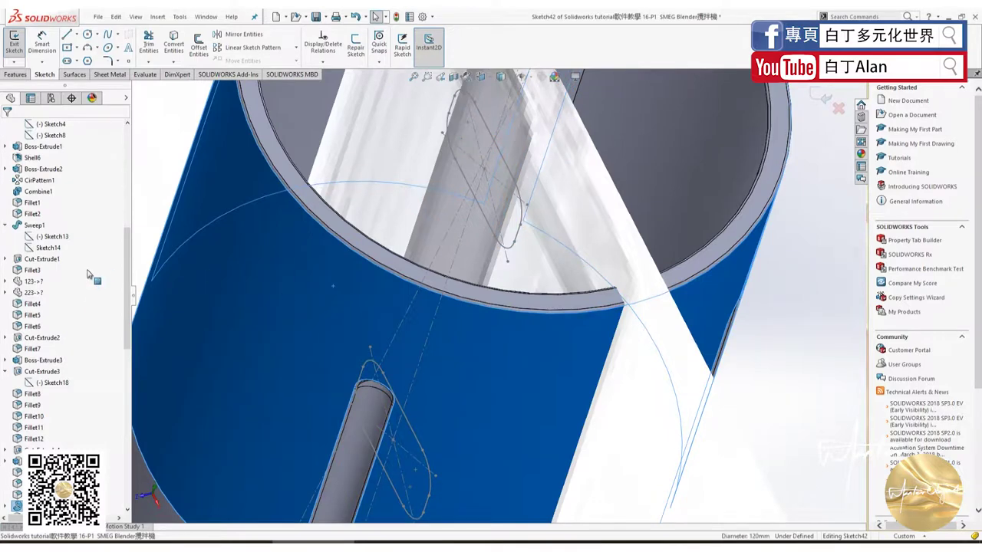
pyautogui.rightClick(55, 271)
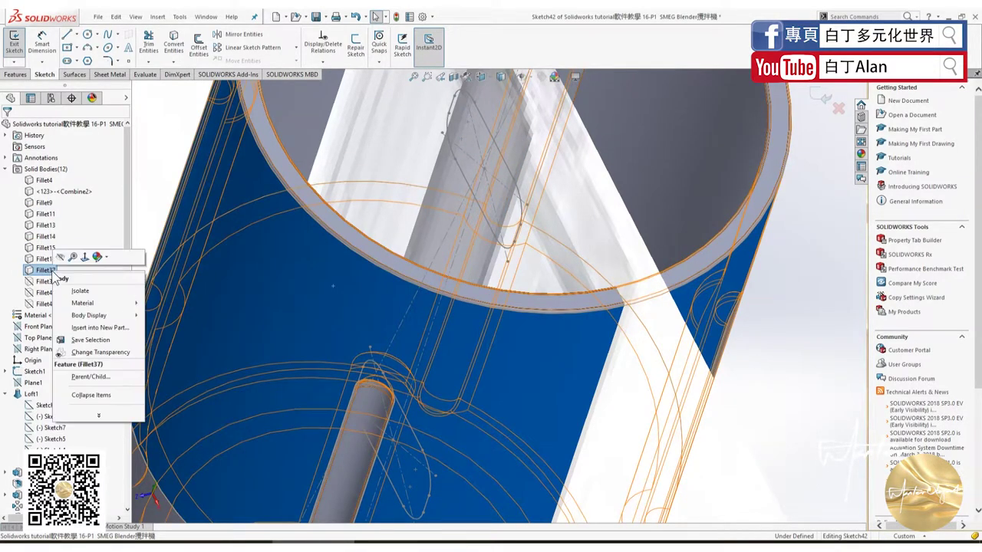
pyautogui.click(63, 258)
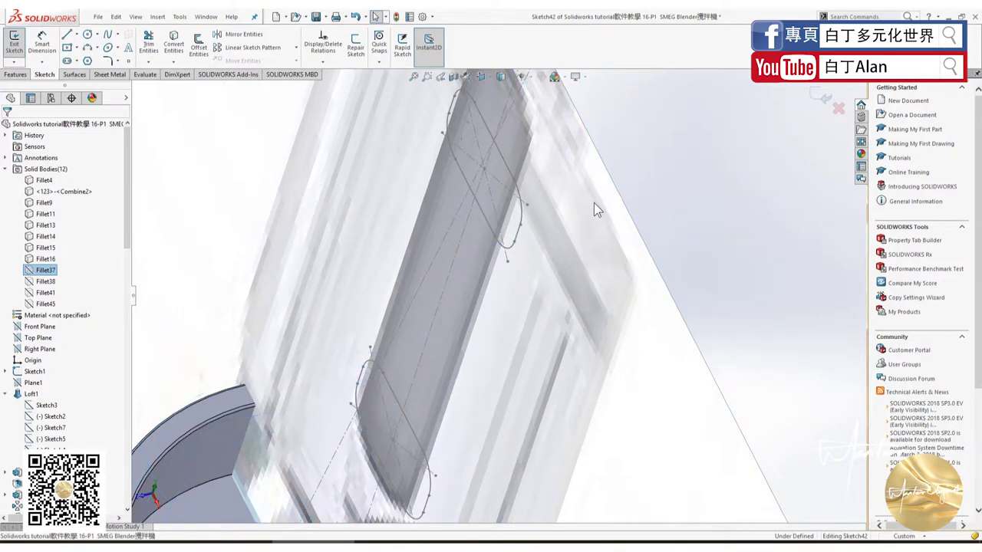
pyautogui.rightClick(596, 209)
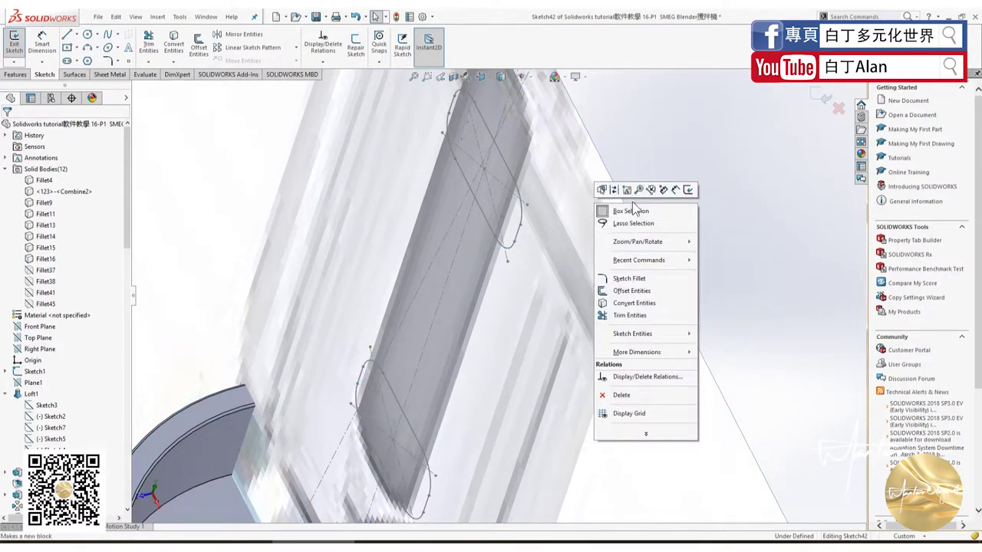
pyautogui.click(621, 395)
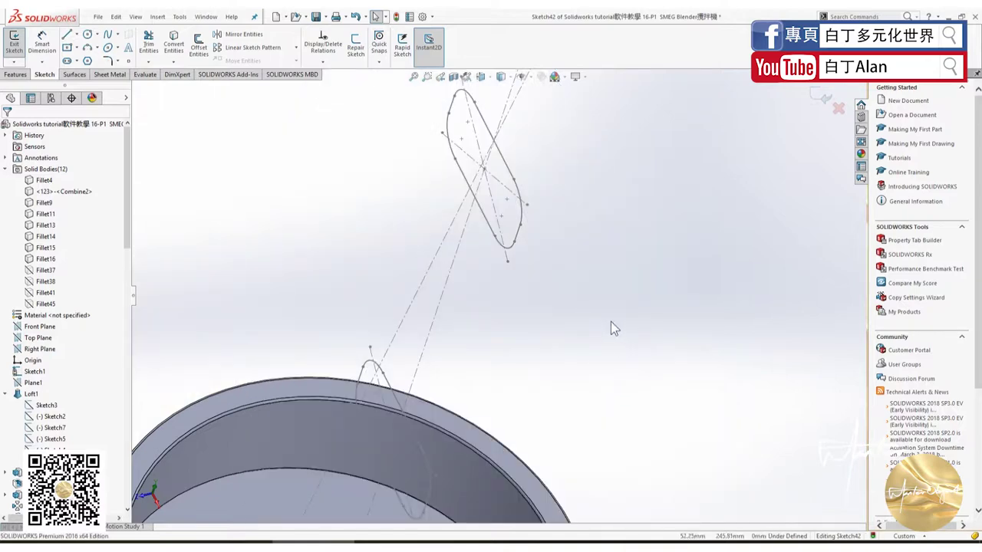
# In the Right view, draw a horizontal line leftward from the profile's sketch point.
pyautogui.moveTo(611, 322)
pyautogui.mouseDown(button='middle')
pyautogui.moveTo(558, 287)
pyautogui.moveTo(540, 300)
pyautogui.moveTo(302, 145)
pyautogui.mouseUp(button='middle')
pyautogui.moveTo(273, 238); pyautogui.dragTo(309, 263, button='middle')
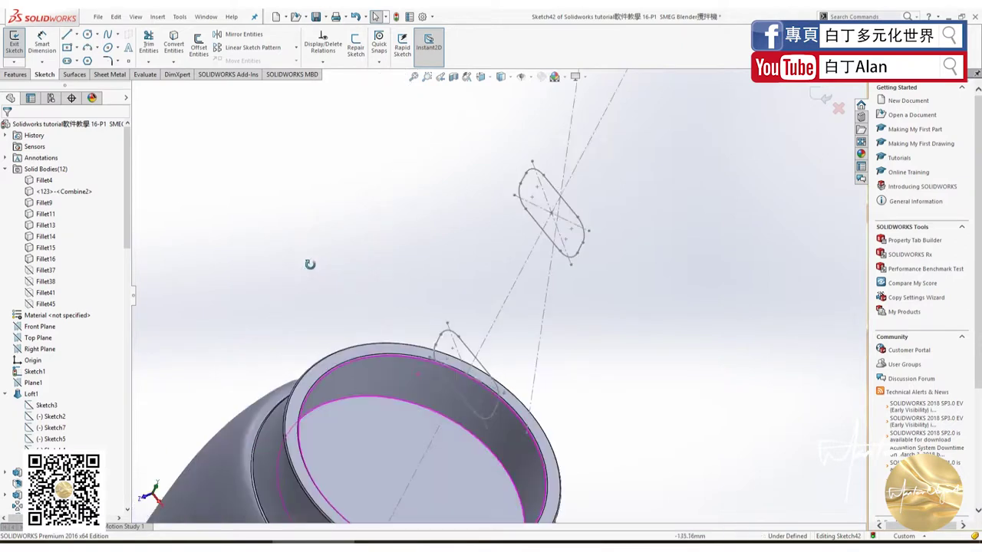
pyautogui.press('Escape')
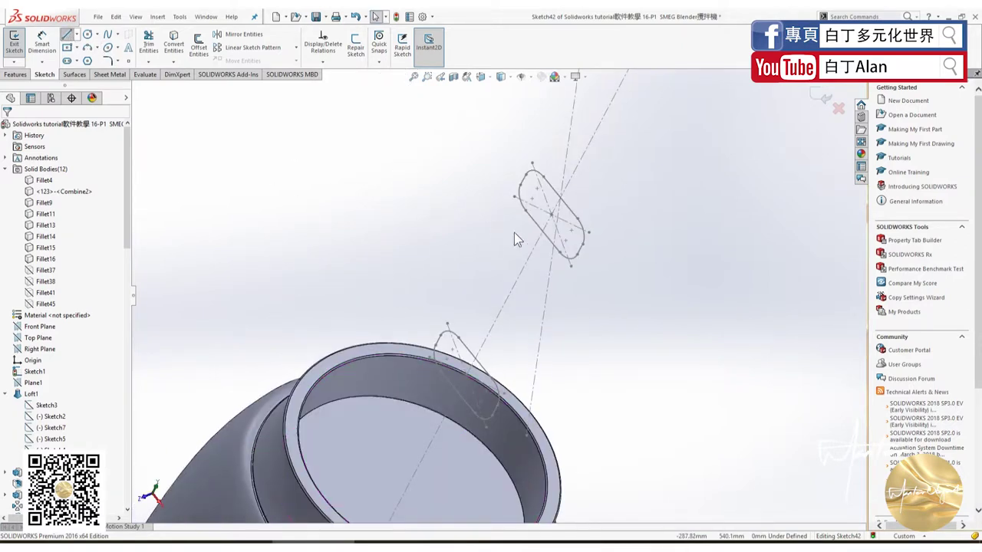
pyautogui.press('l')
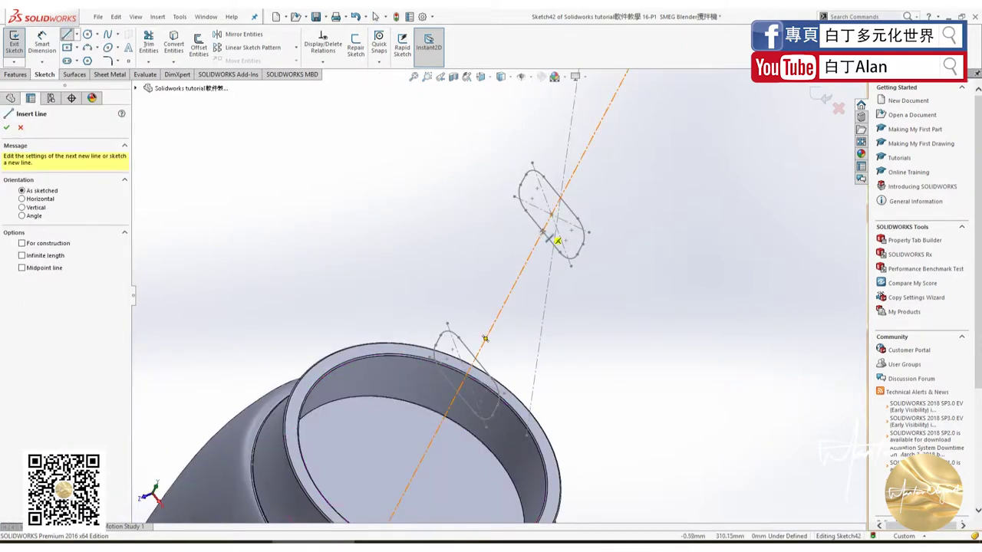
pyautogui.click(542, 232)
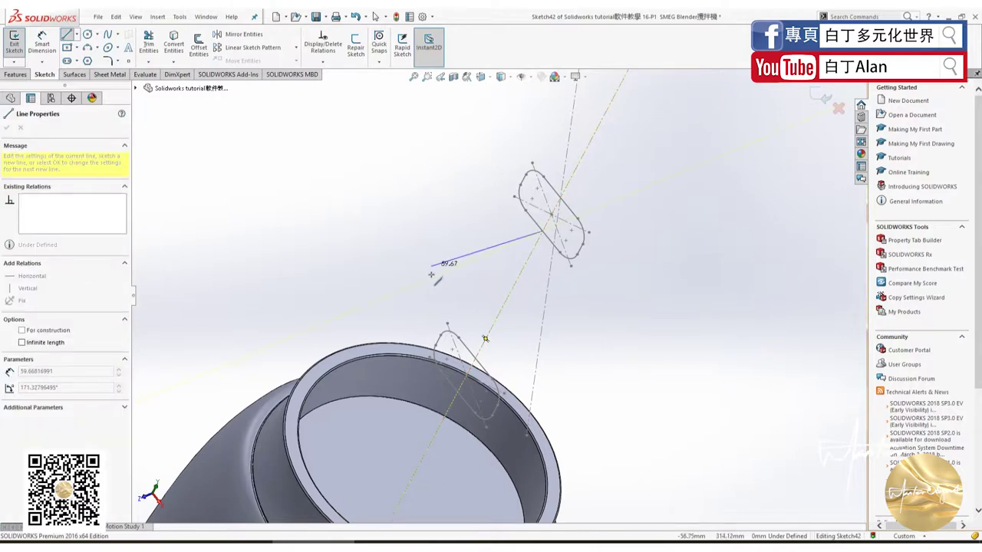
pyautogui.moveTo(405, 248); pyautogui.dragTo(370, 248, button='middle')
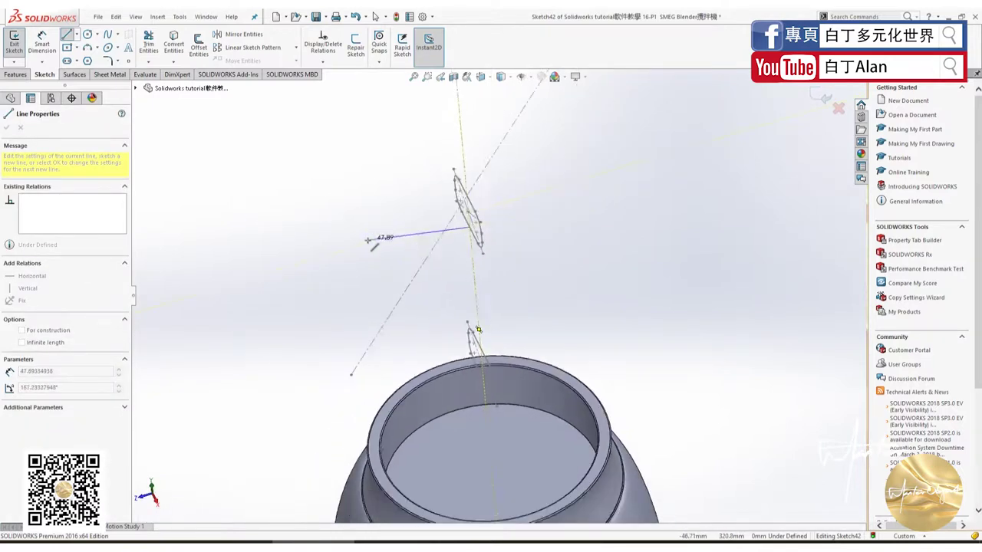
pyautogui.hotkey('ctrl', '4')
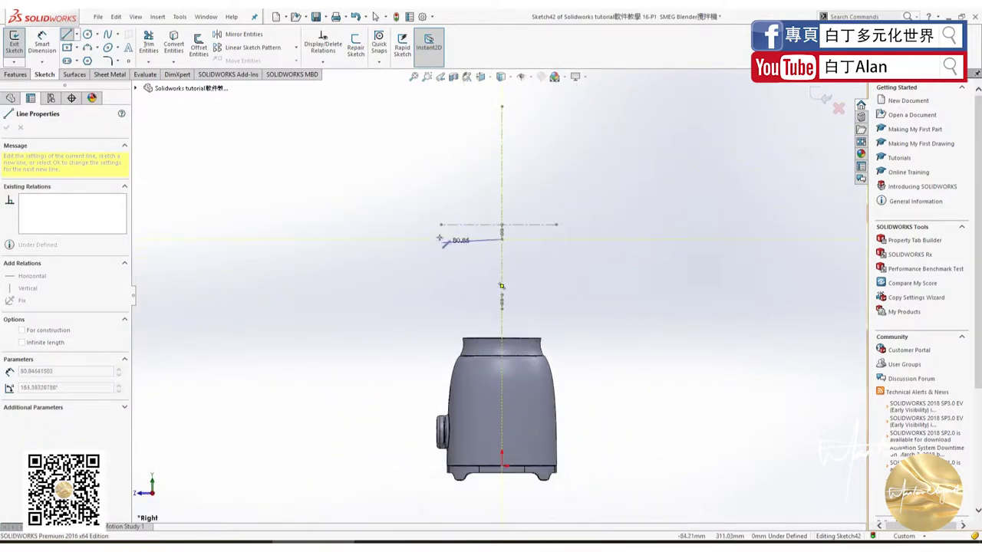
pyautogui.click(434, 239)
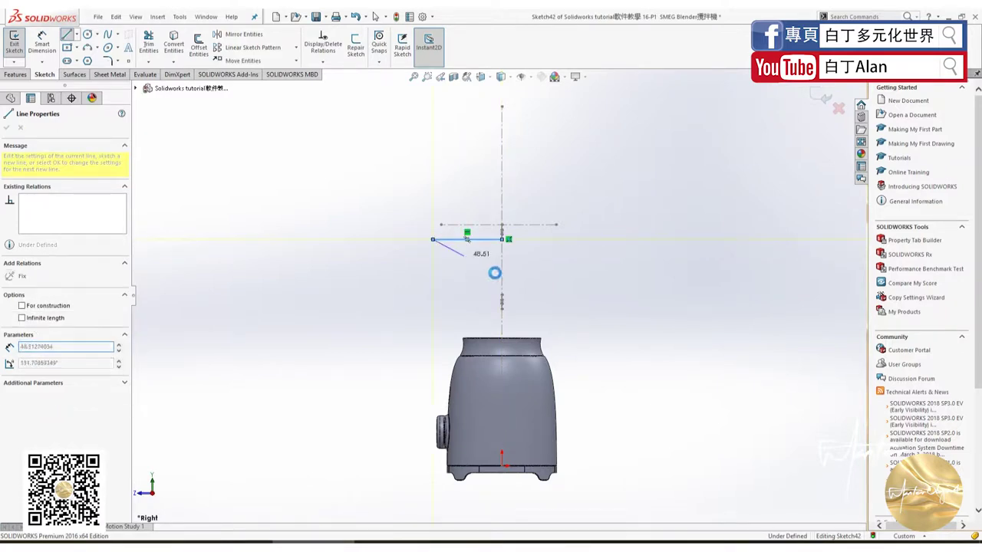
pyautogui.press('Escape')
pyautogui.scroll(-2, 489, 263)
pyautogui.press('Escape')
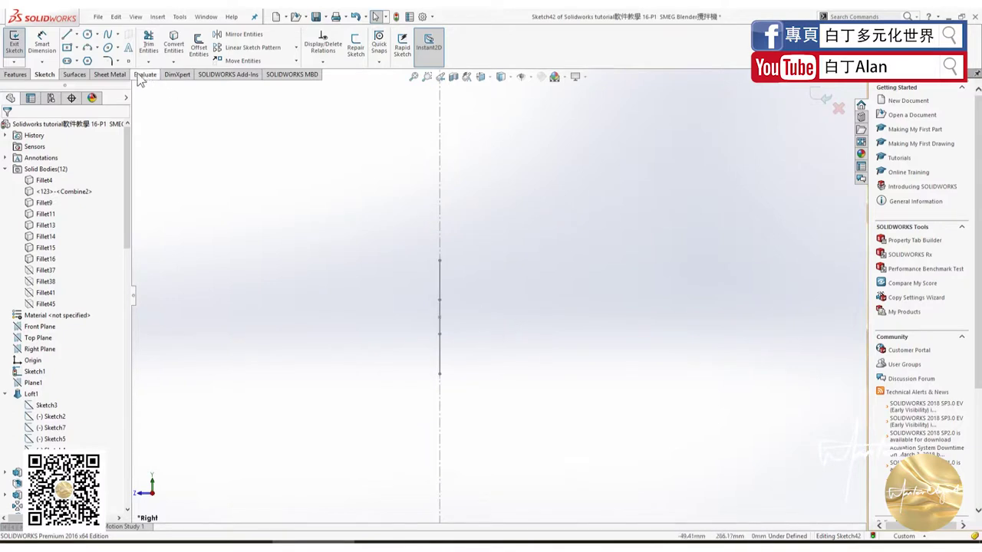
# Draw a second horizontal line leftward from the vertical line's top end.
pyautogui.click(76, 36)
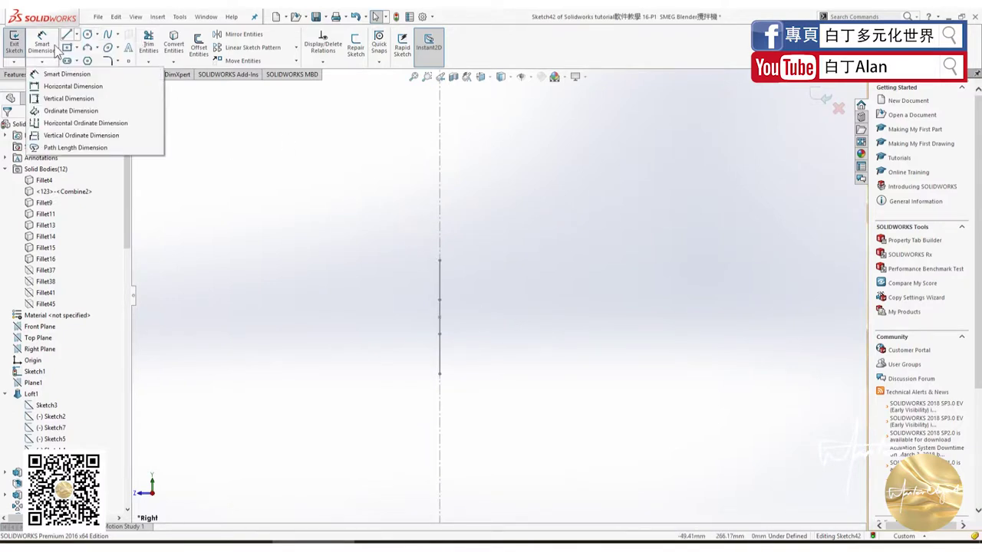
pyautogui.click(76, 36)
pyautogui.press('l')
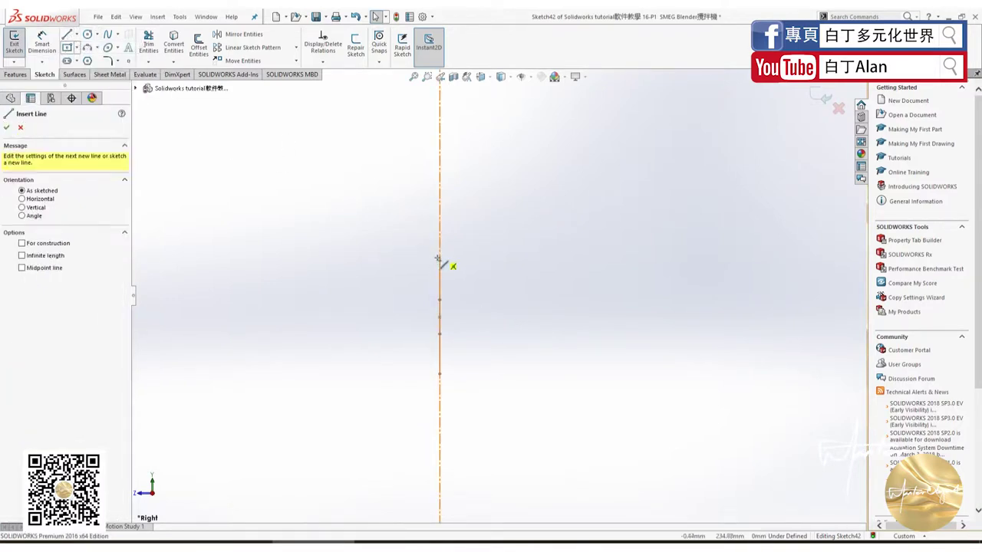
pyautogui.click(440, 259)
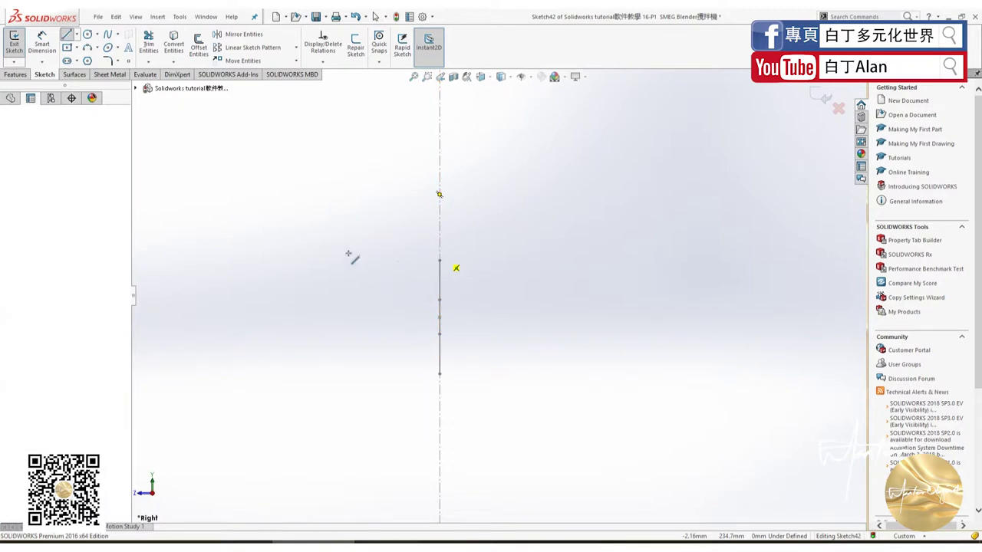
pyautogui.doubleClick(267, 259)
pyautogui.press('Escape')
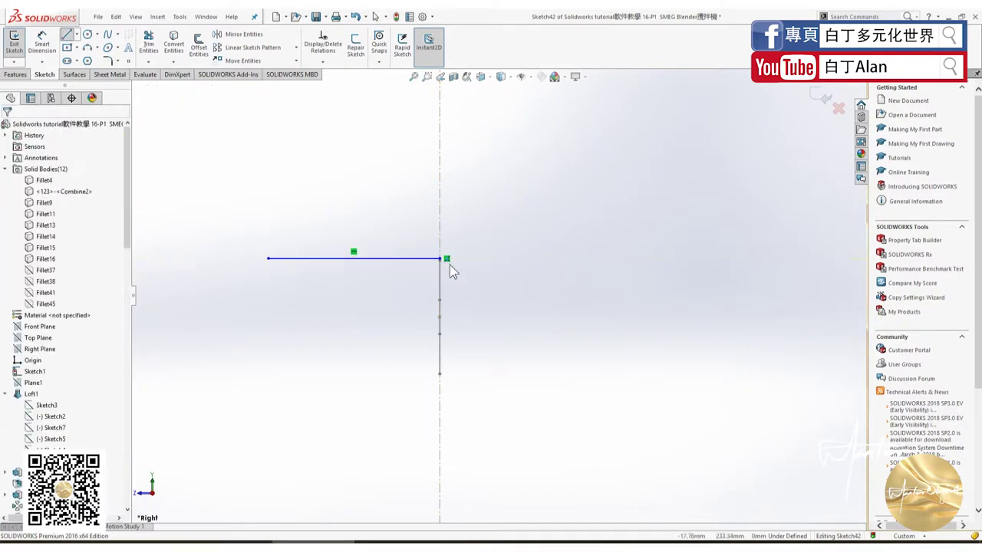
pyautogui.scroll(-2, 448, 265)
pyautogui.scroll(-2, 453, 266)
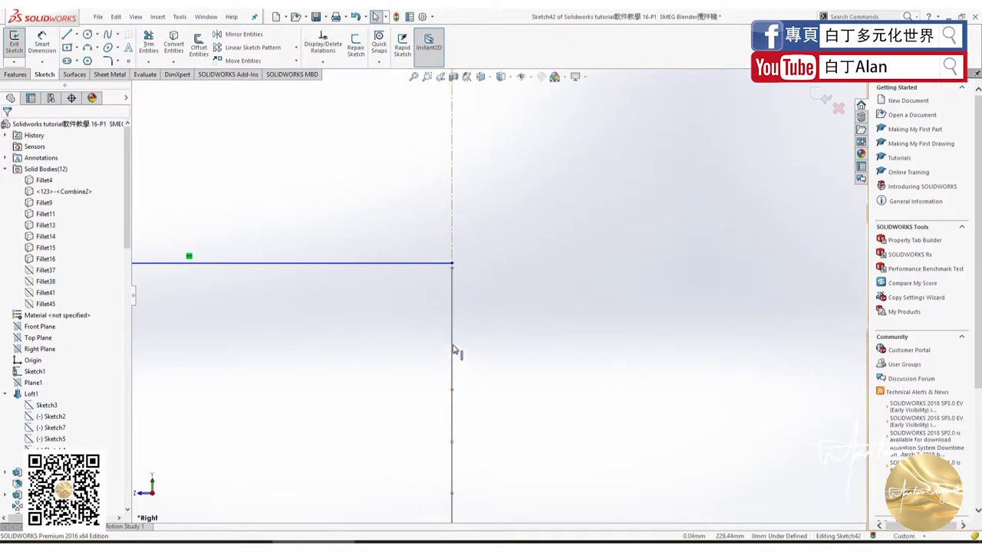
pyautogui.click(452, 292)
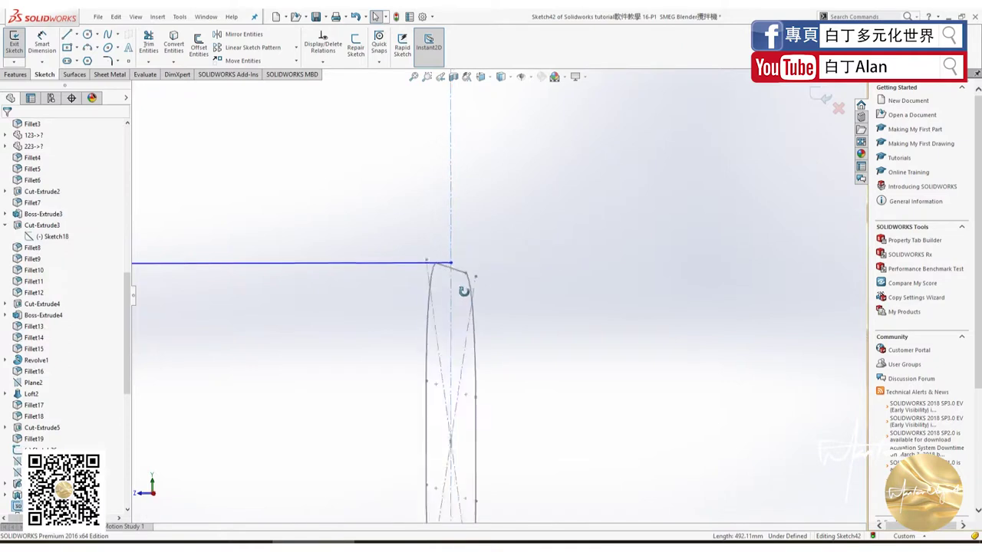
# Select the horizontal and sloped lines and the point where they meet.
pyautogui.keyDown('ctrl'); pyautogui.click(473, 285); pyautogui.keyUp('ctrl')
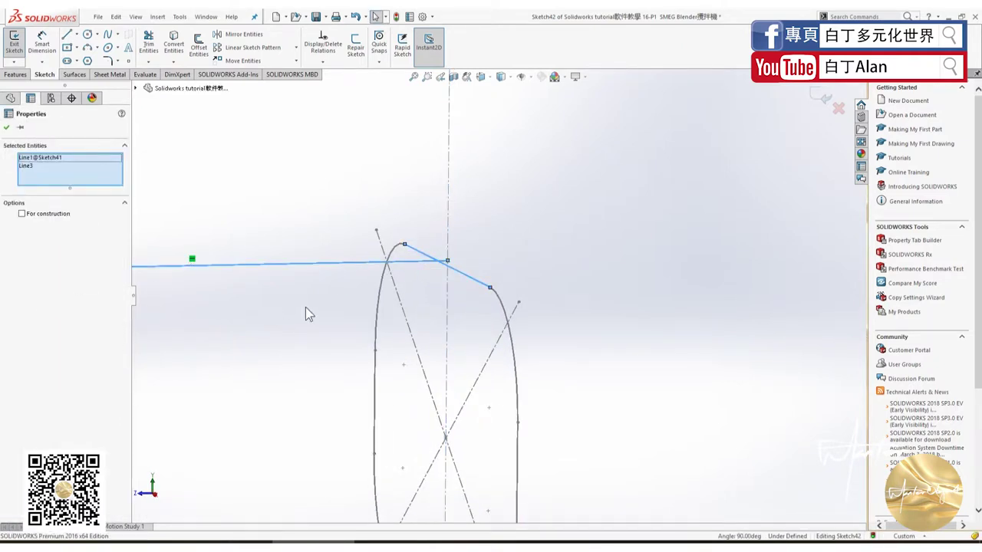
pyautogui.press('Escape')
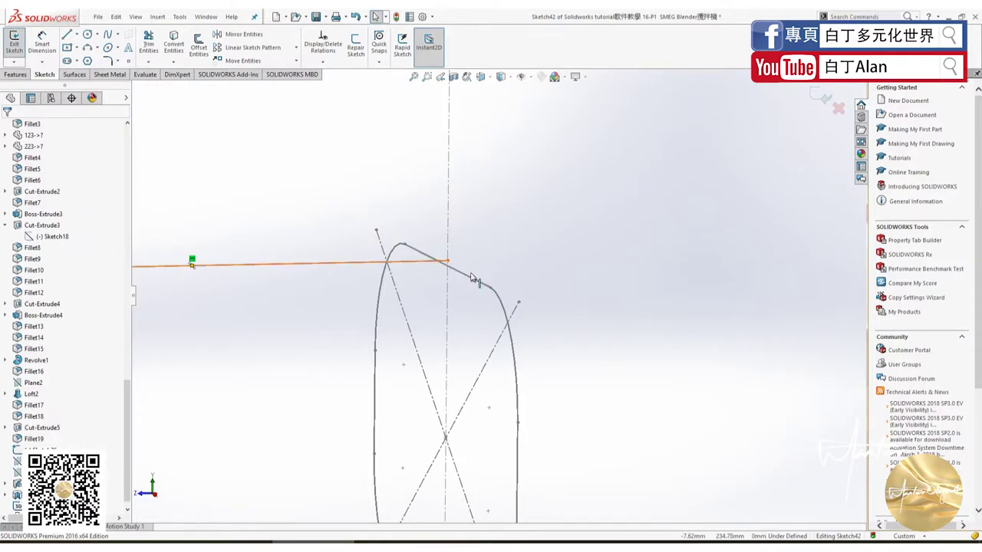
pyautogui.click(472, 278)
pyautogui.press('Escape')
pyautogui.keyDown('ctrl'); pyautogui.click(468, 280); pyautogui.keyUp('ctrl')
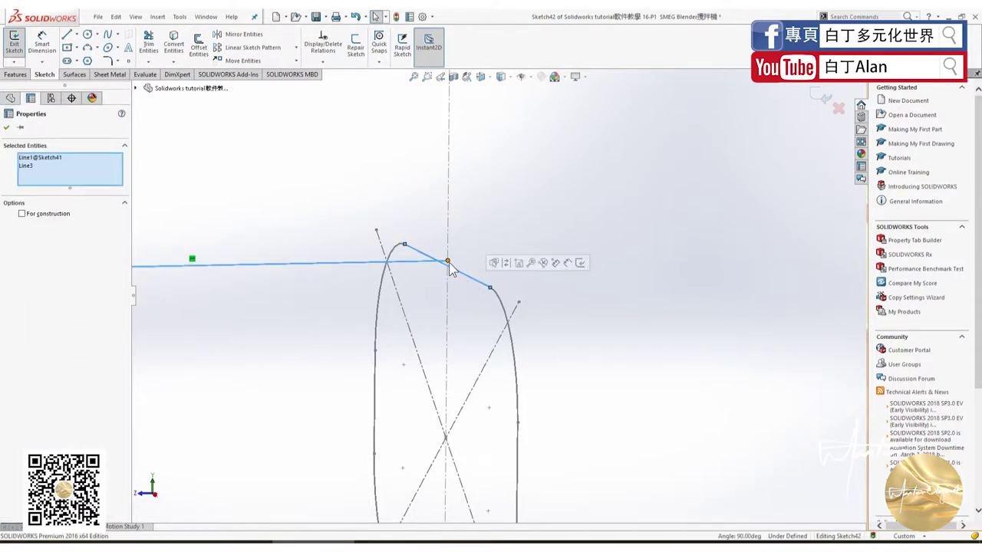
pyautogui.click(448, 262)
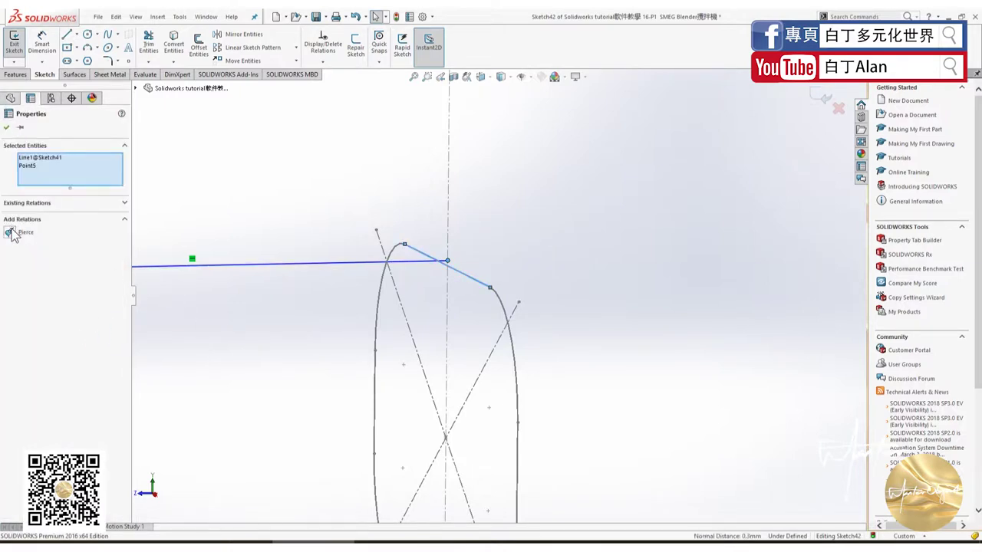
pyautogui.scroll(2, 478, 383)
pyautogui.scroll(2, 478, 379)
pyautogui.scroll(3, 479, 345)
pyautogui.scroll(2, 499, 245)
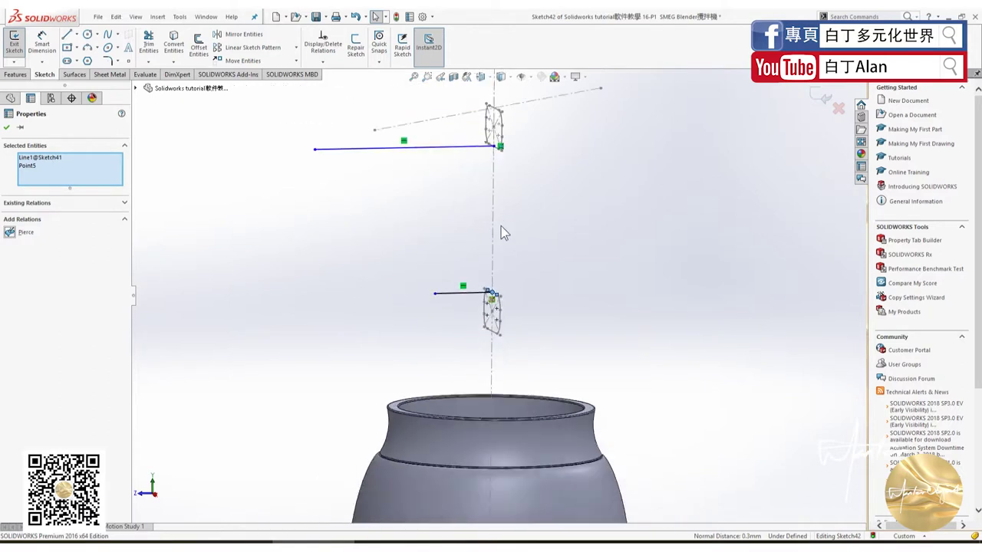
pyautogui.scroll(-3, 501, 219)
pyautogui.scroll(-3, 476, 230)
pyautogui.scroll(-2, 445, 249)
# Add a Pierce relation between the path line's end point and Line3@Sketch40.
pyautogui.click(440, 252)
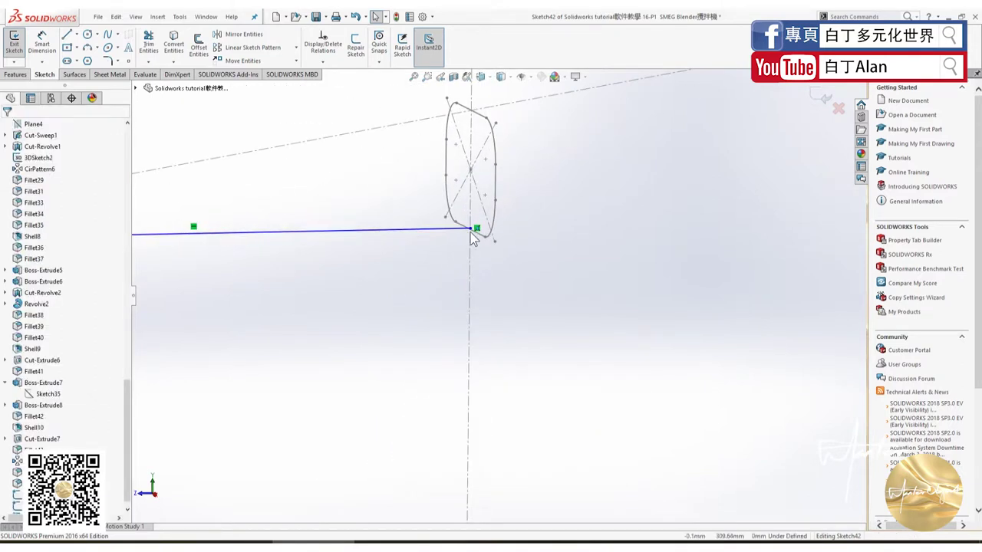
pyautogui.click(477, 229)
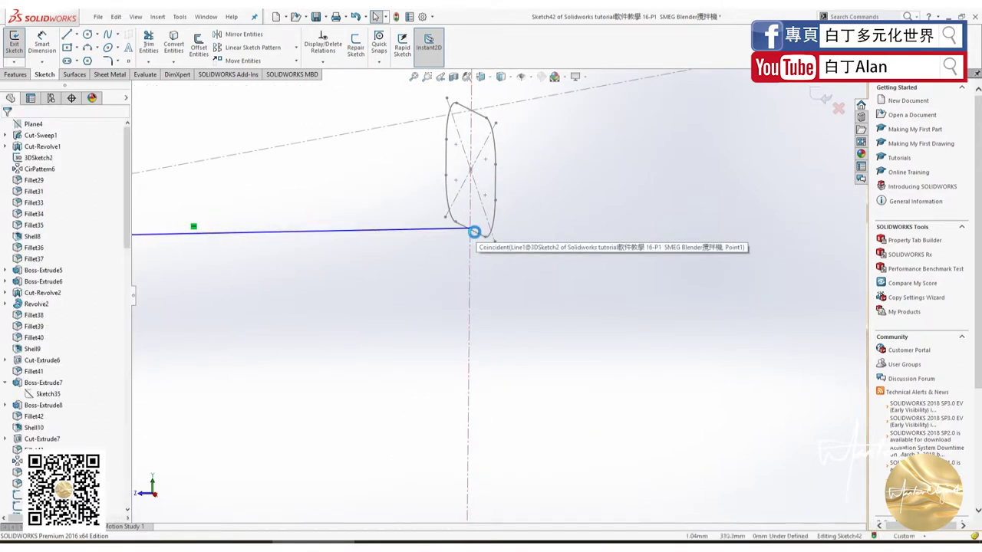
pyautogui.press('Escape')
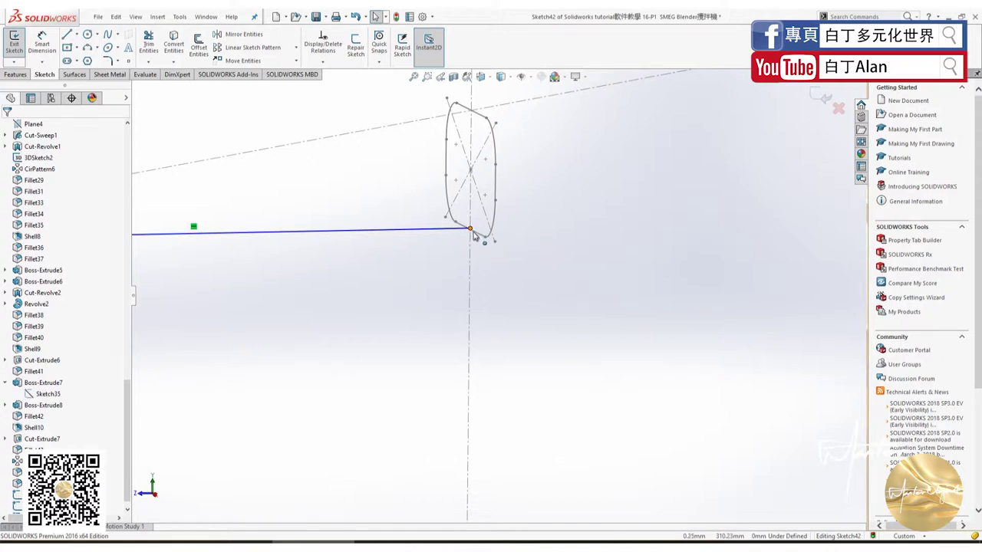
pyautogui.click(472, 230)
pyautogui.press('Escape')
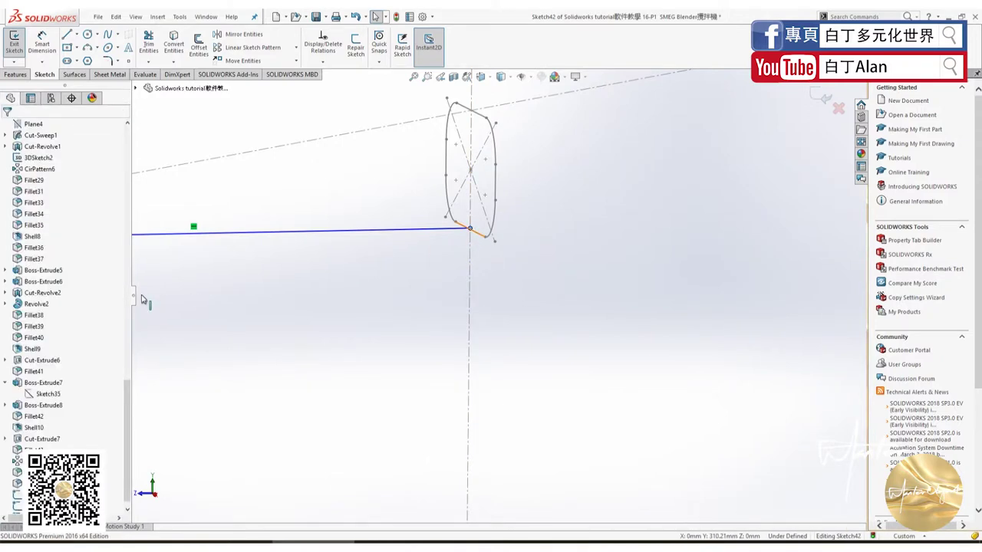
pyautogui.keyDown('ctrl'); pyautogui.click(53, 261); pyautogui.keyUp('ctrl')
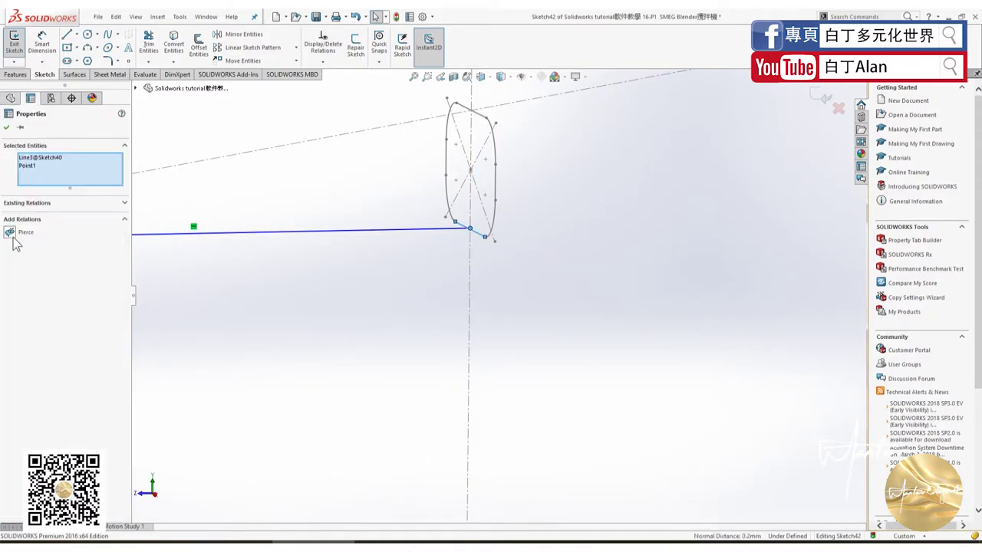
pyautogui.click(396, 316)
pyautogui.scroll(3, 397, 316)
pyautogui.scroll(2, 382, 336)
pyautogui.scroll(3, 86, 259)
pyautogui.scroll(3, 86, 258)
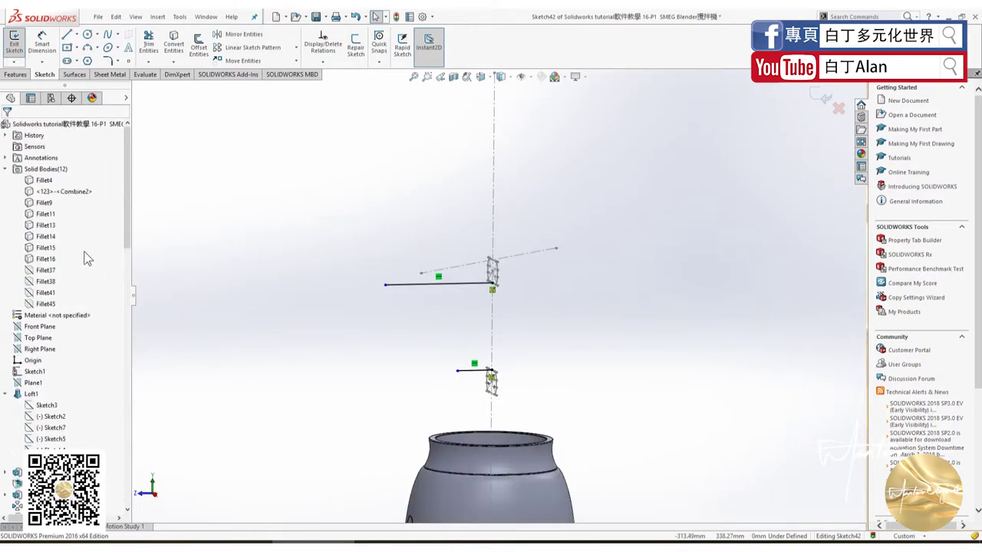
# Show the hidden Fillet37 jar body again.
pyautogui.click(46, 270)
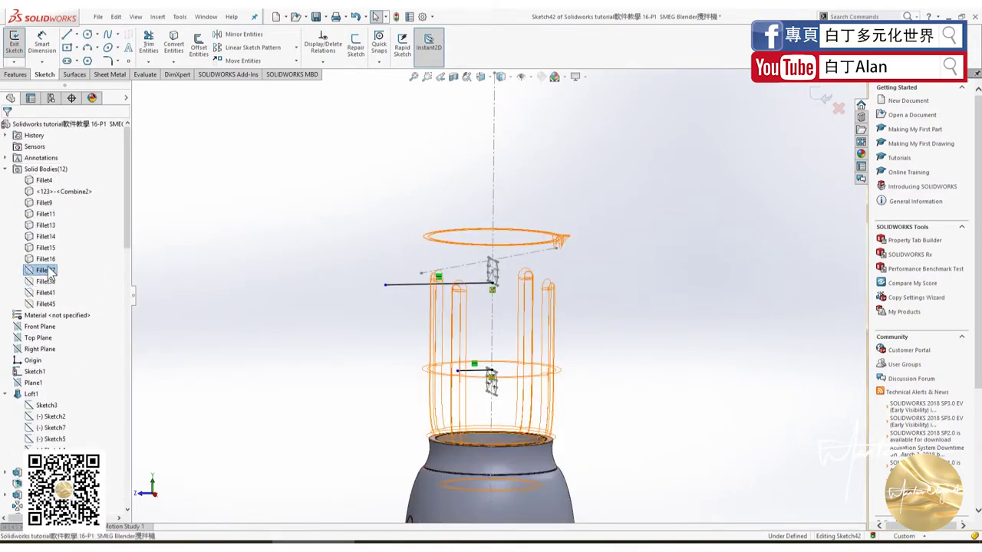
pyautogui.rightClick(50, 270)
pyautogui.press('Escape')
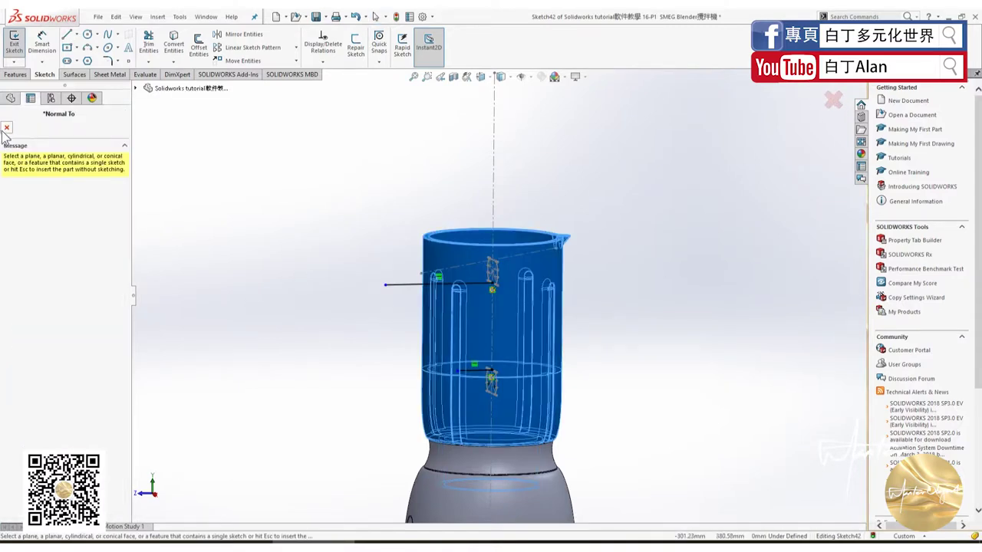
pyautogui.press('Escape')
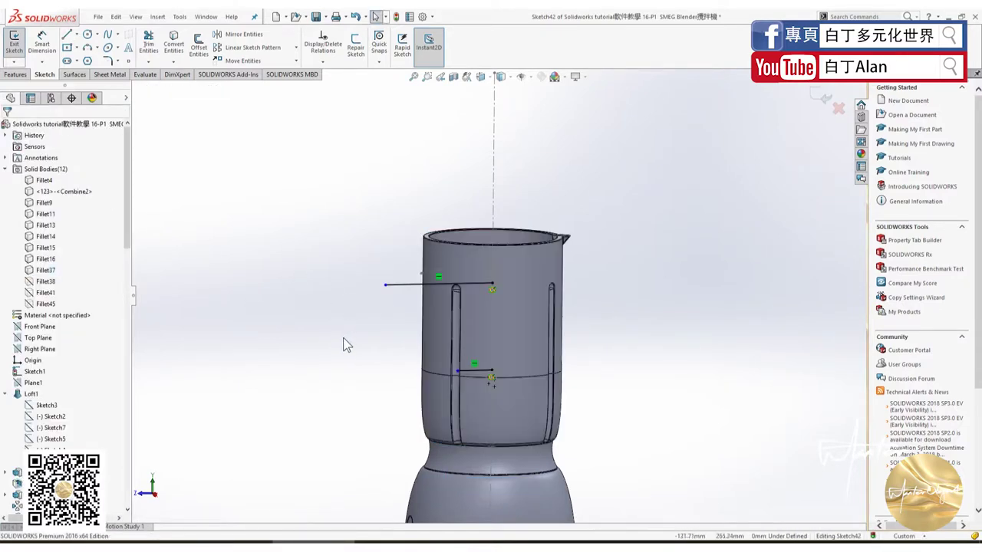
# In Right view, drag the lower line's end past the jar and shorten the upper line.
pyautogui.hotkey('ctrl', '4')
pyautogui.scroll(-3, 479, 300)
pyautogui.scroll(-2, 485, 324)
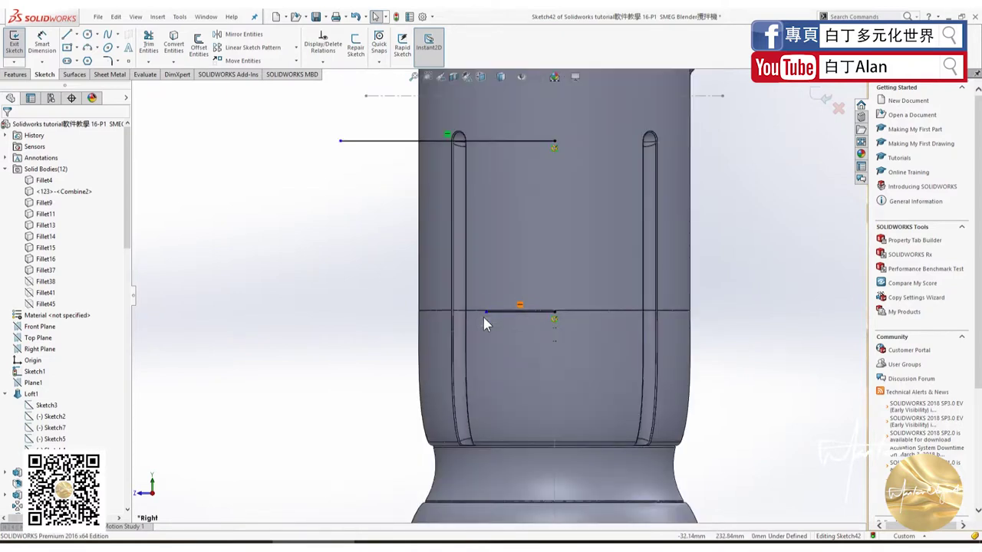
pyautogui.moveTo(485, 312); pyautogui.dragTo(340, 313)
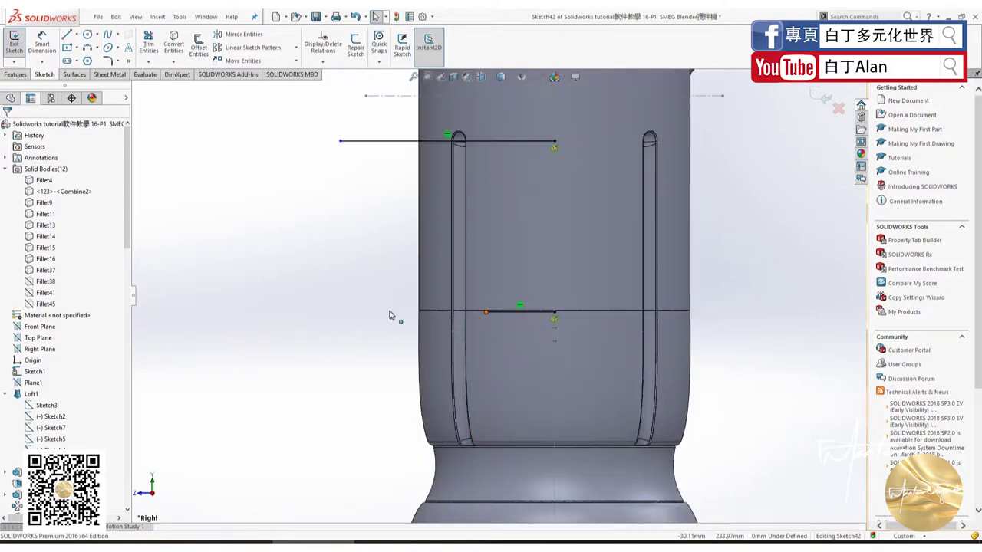
pyautogui.click(335, 331)
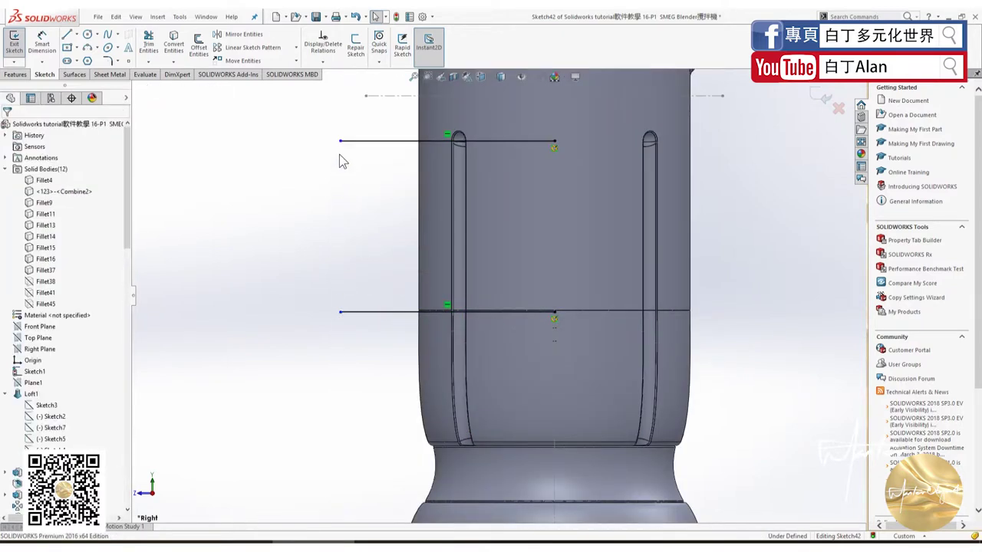
pyautogui.moveTo(341, 144); pyautogui.dragTo(381, 140)
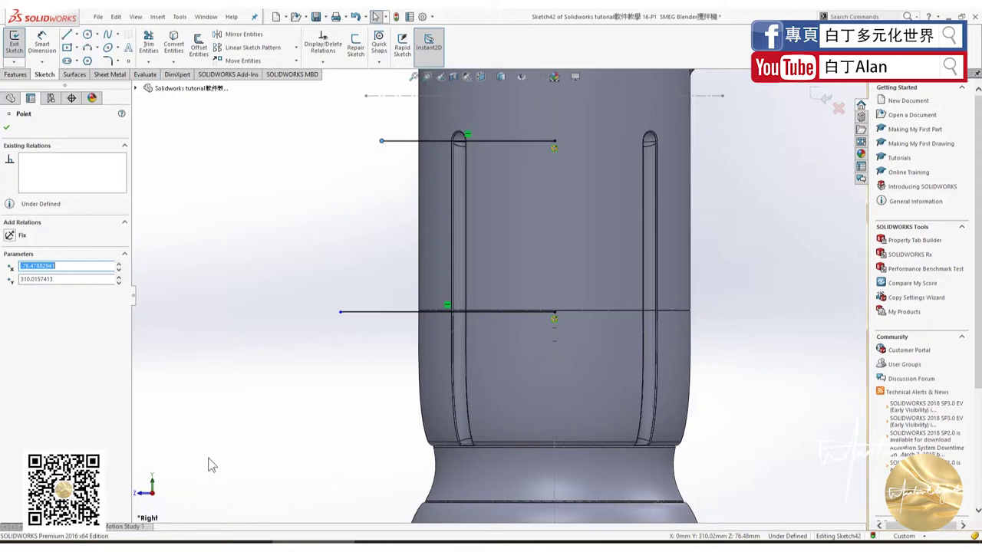
pyautogui.click(230, 540)
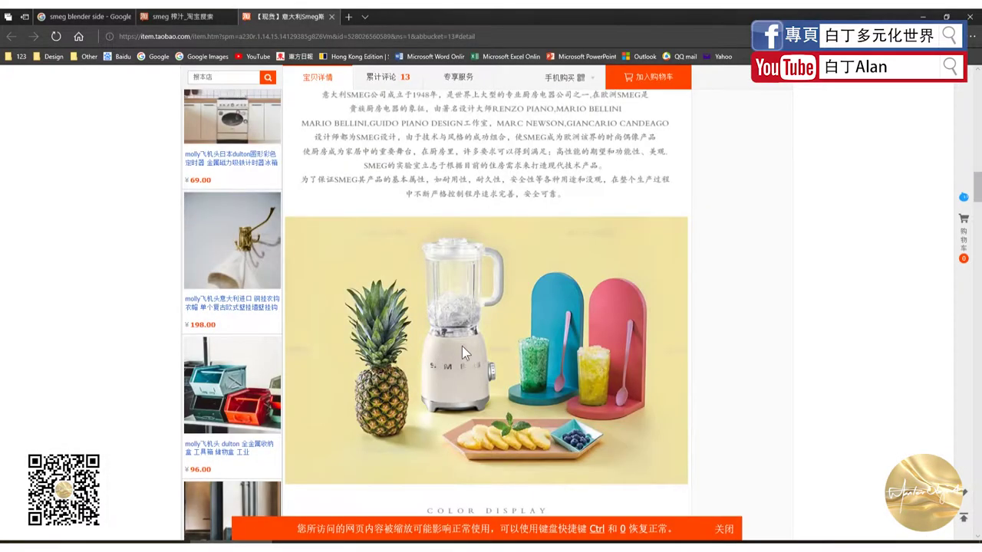
pyautogui.hotkey('alt', 'Tab')
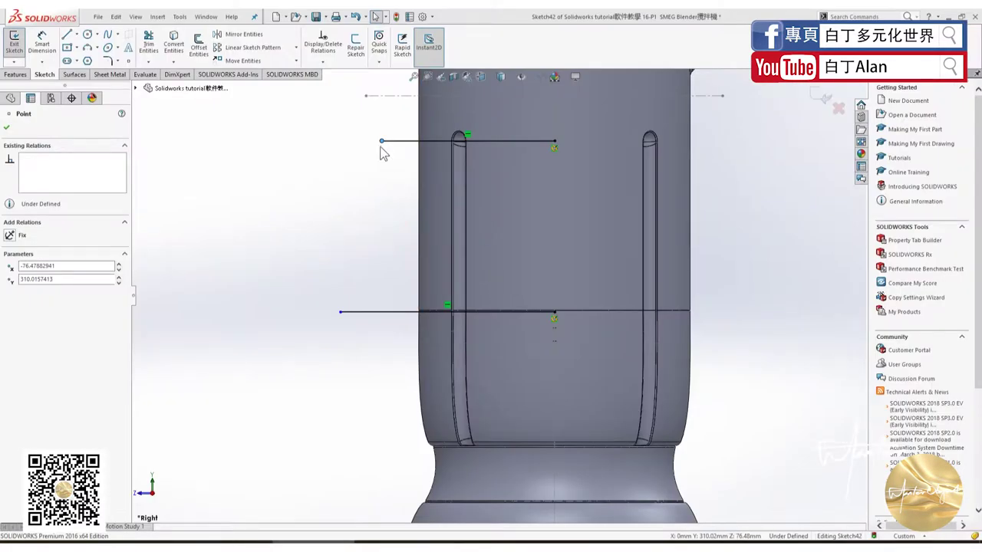
pyautogui.click(51, 55)
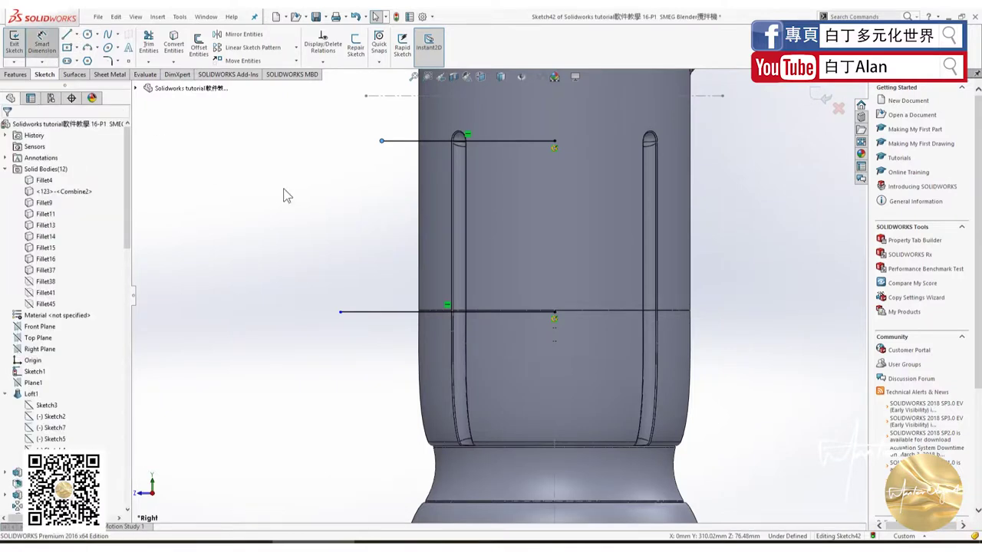
# Dimension the upper line's left end from the jar's side edge, changing 16.48 to 30 mm.
pyautogui.click(418, 198)
pyautogui.click(397, 215)
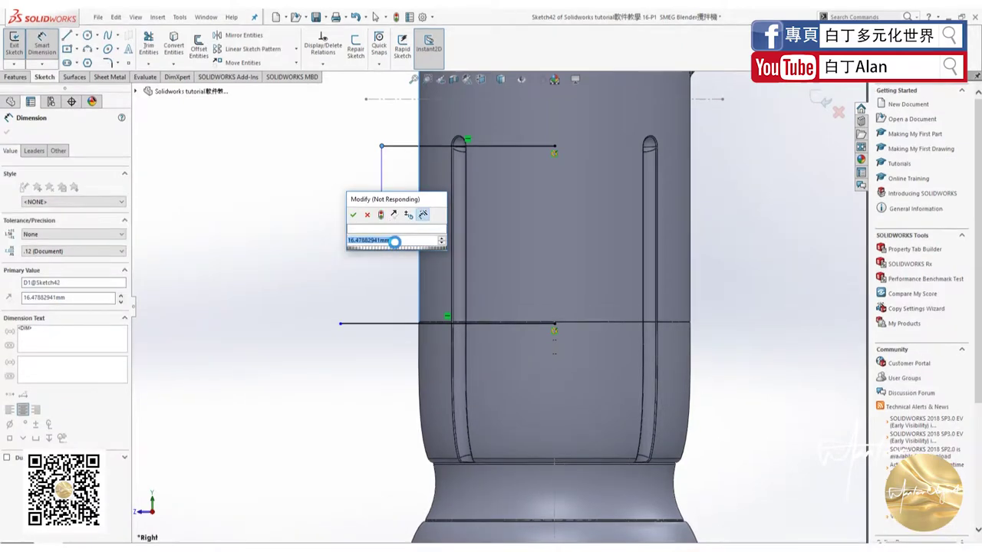
pyautogui.press('Return')
pyautogui.doubleClick(401, 223)
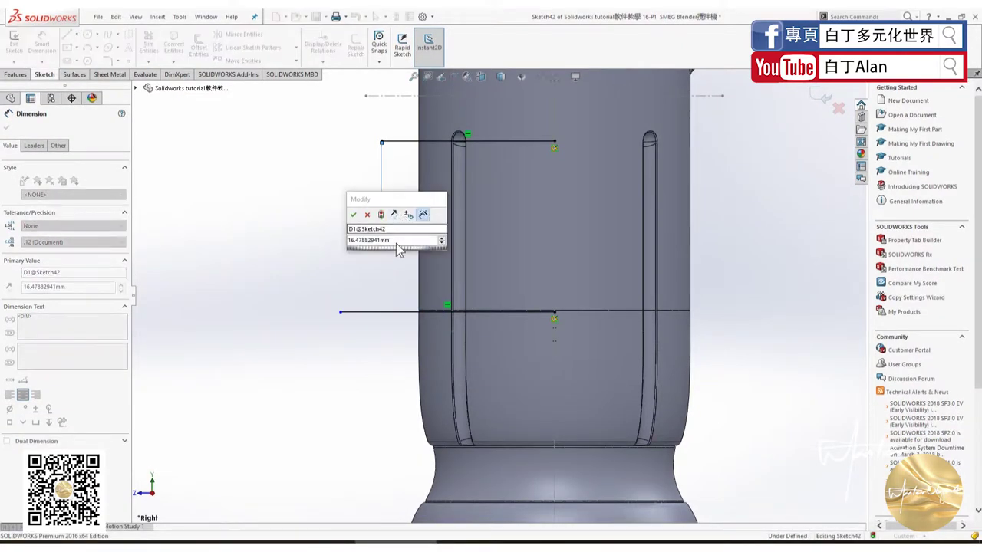
pyautogui.press('Return')
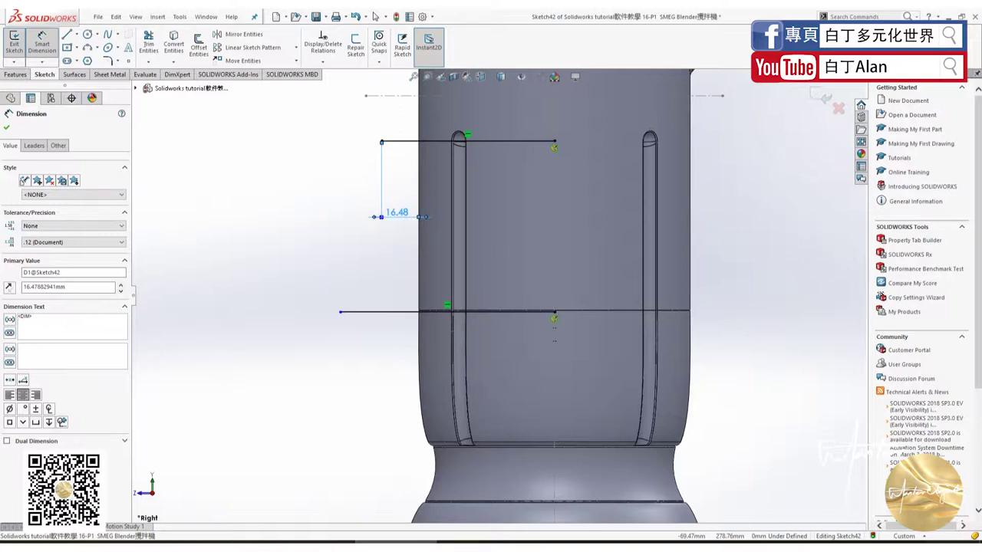
pyautogui.doubleClick(396, 213)
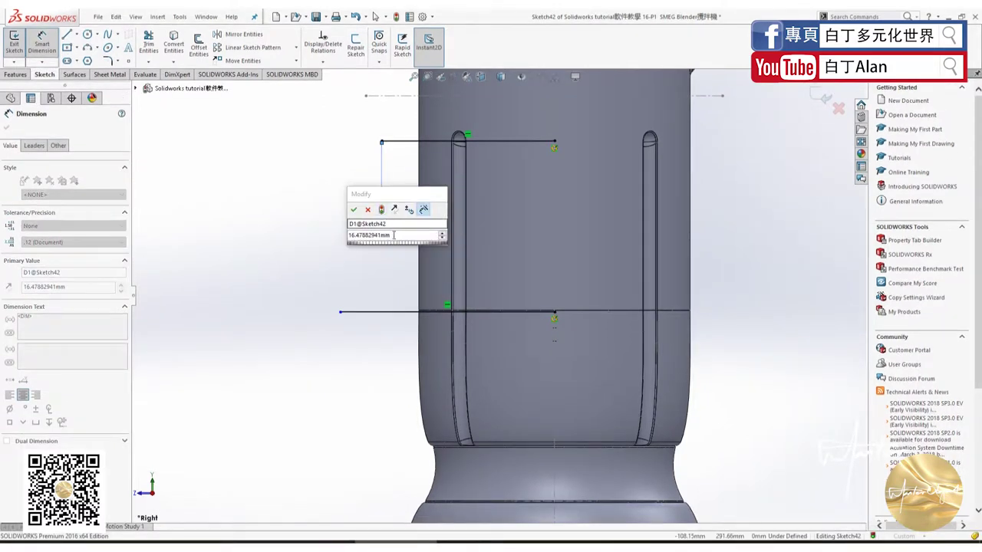
pyautogui.click(351, 235)
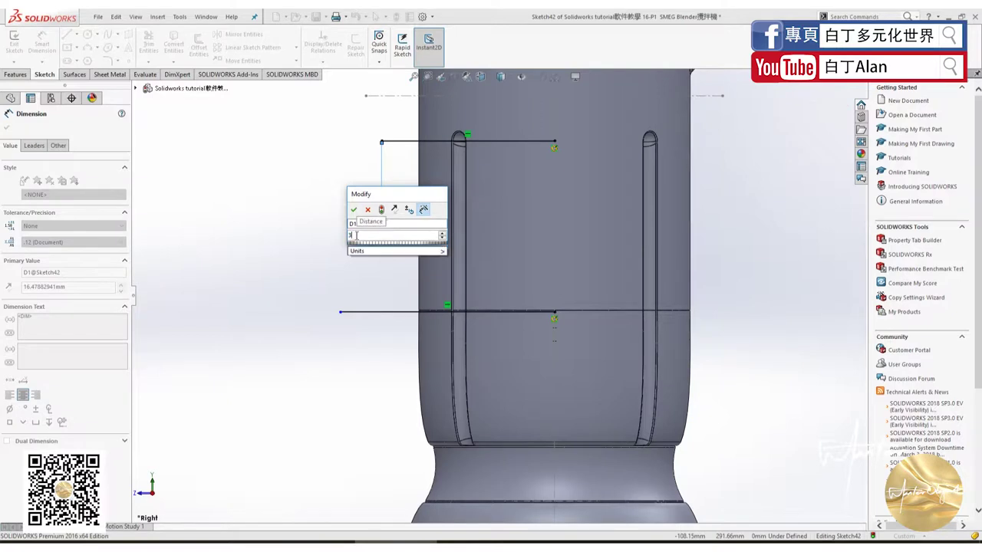
pyautogui.write('0')
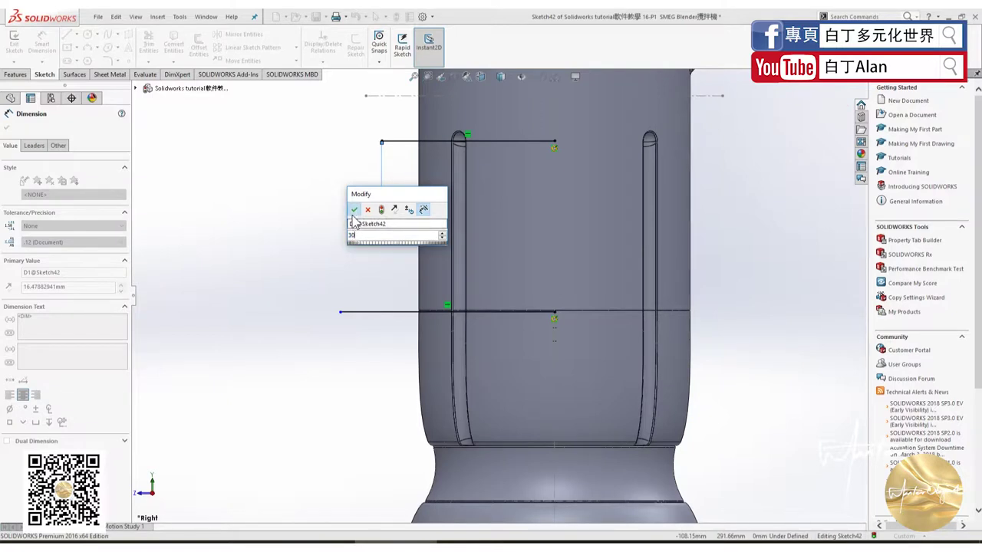
pyautogui.click(353, 214)
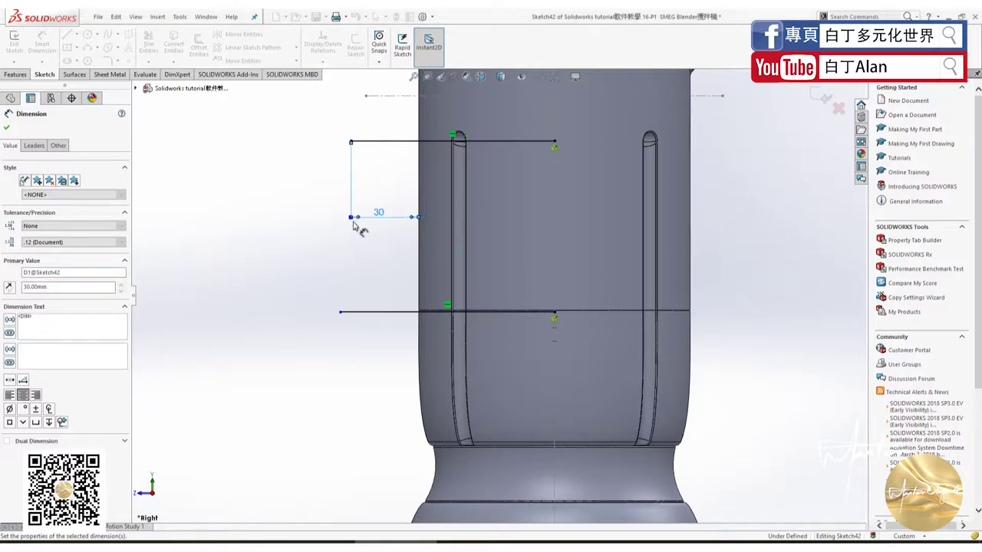
# Add a Vertical relation between the two handle lines' outer endpoints.
pyautogui.press('Escape')
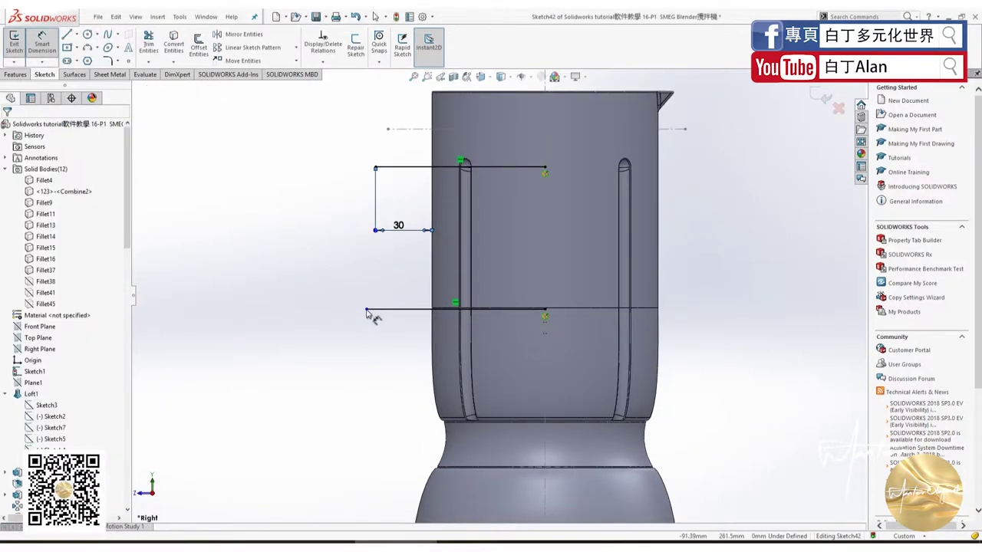
pyautogui.press('Escape')
pyautogui.click(375, 168)
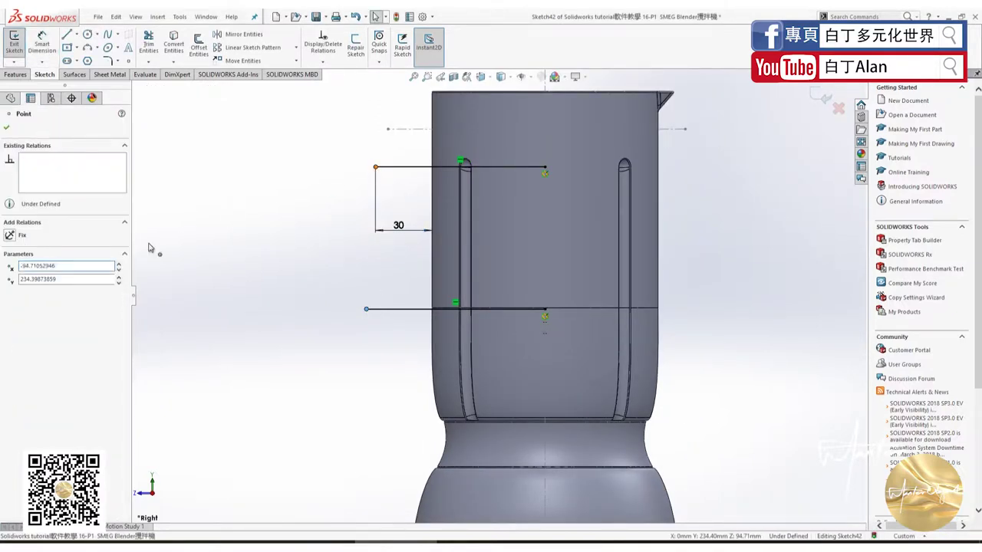
pyautogui.keyDown('ctrl'); pyautogui.click(366, 309); pyautogui.keyUp('ctrl')
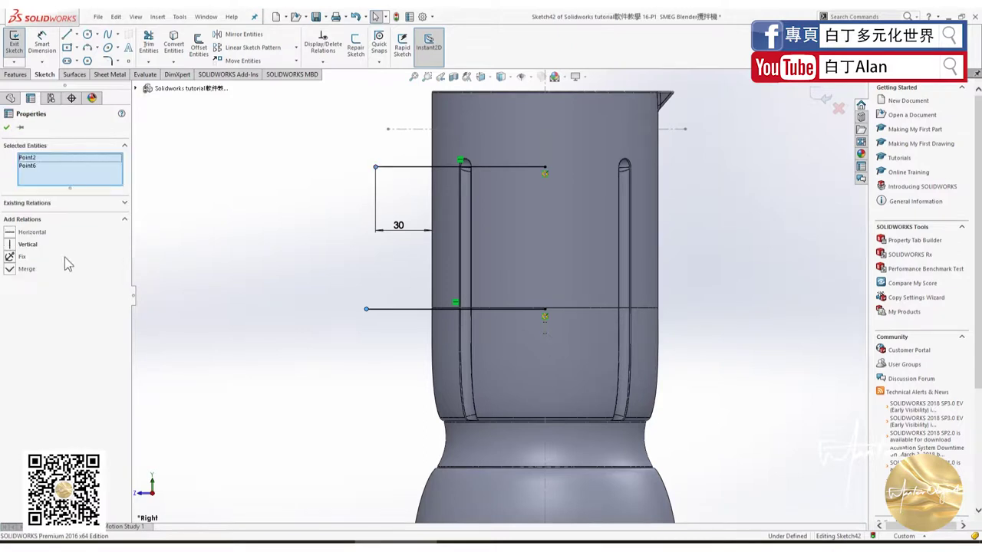
pyautogui.click(23, 245)
pyautogui.click(168, 290)
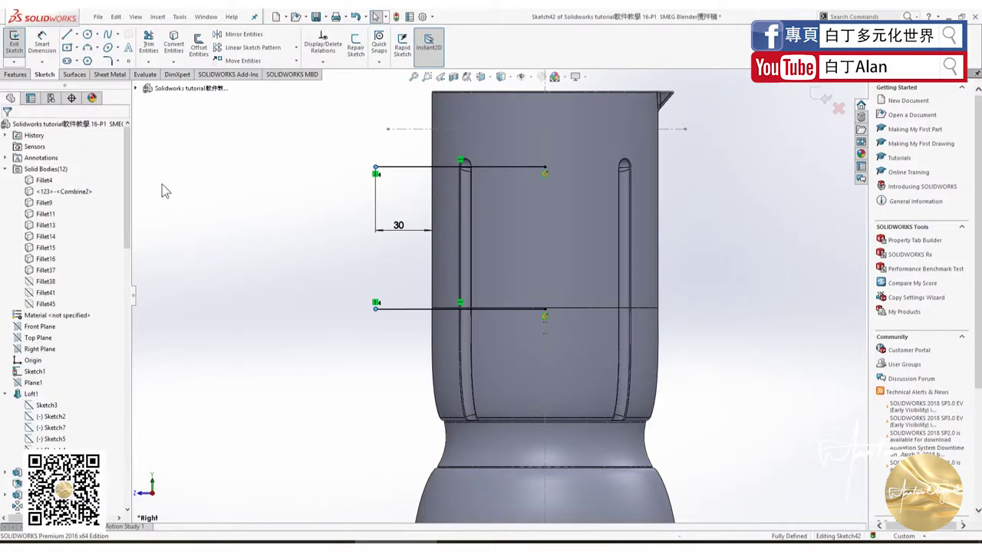
# Draw a vertical line joining the upper and lower outer endpoints.
pyautogui.click(67, 34)
pyautogui.click(376, 167)
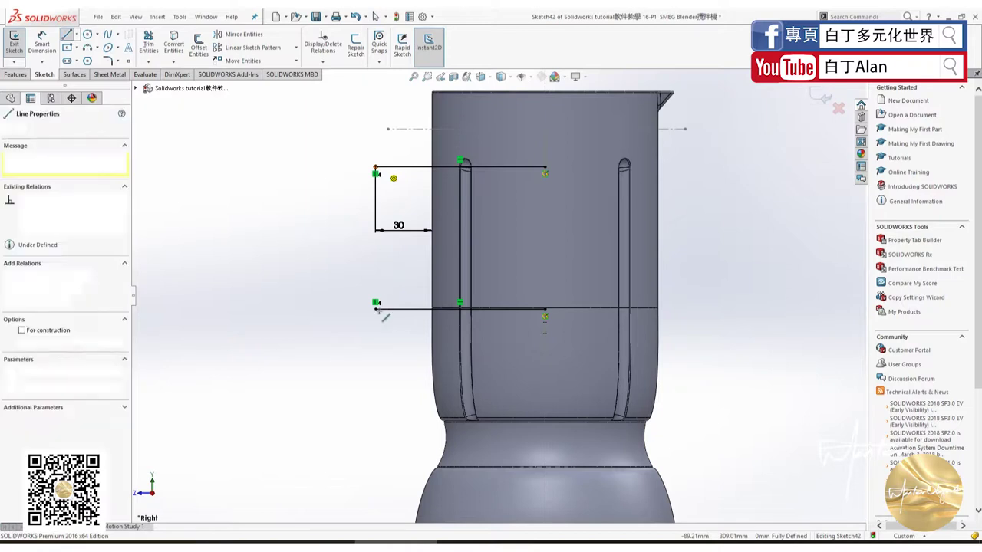
pyautogui.doubleClick(376, 308)
pyautogui.press('Escape')
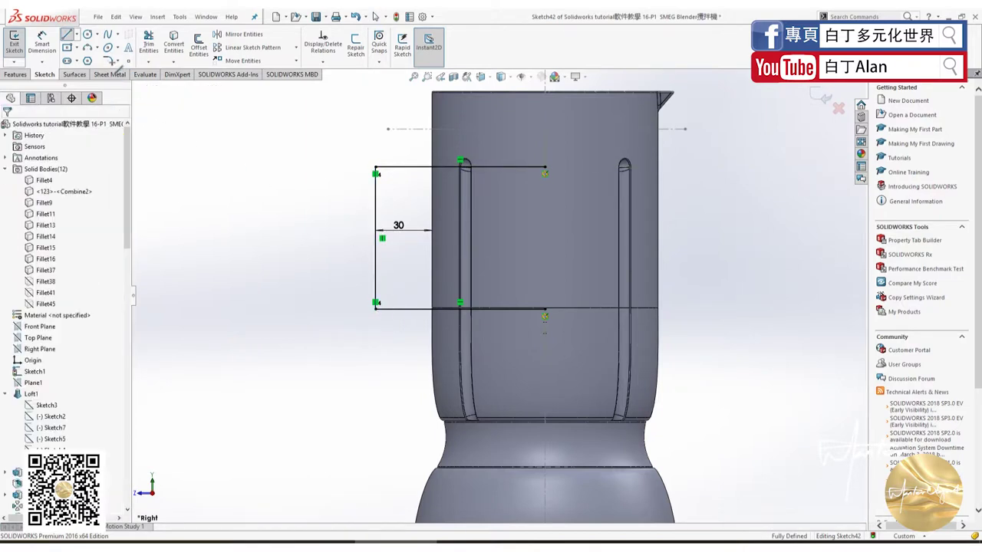
pyautogui.click(108, 60)
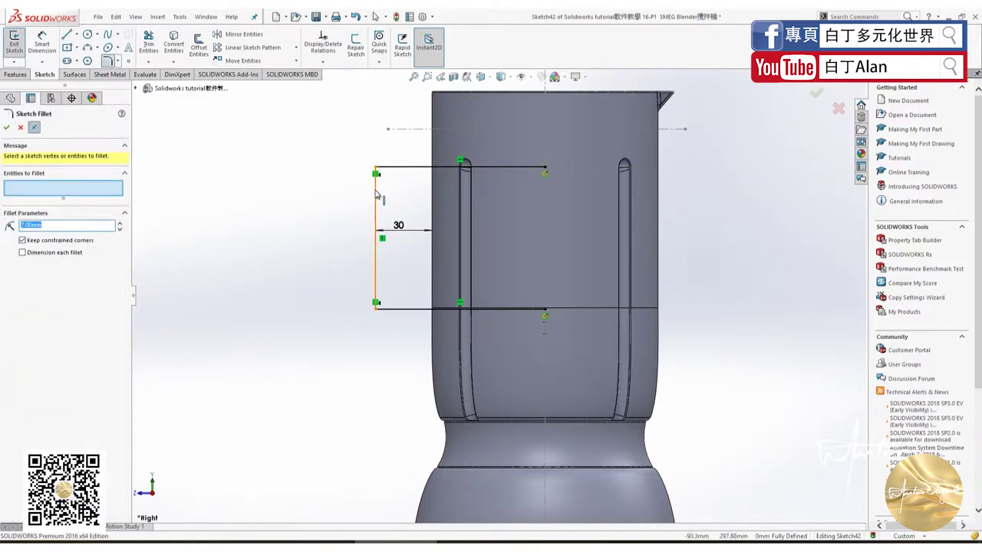
# Fillet the top-left and bottom-left handle corners with a 15 mm radius.
pyautogui.click(377, 194)
pyautogui.click(397, 172)
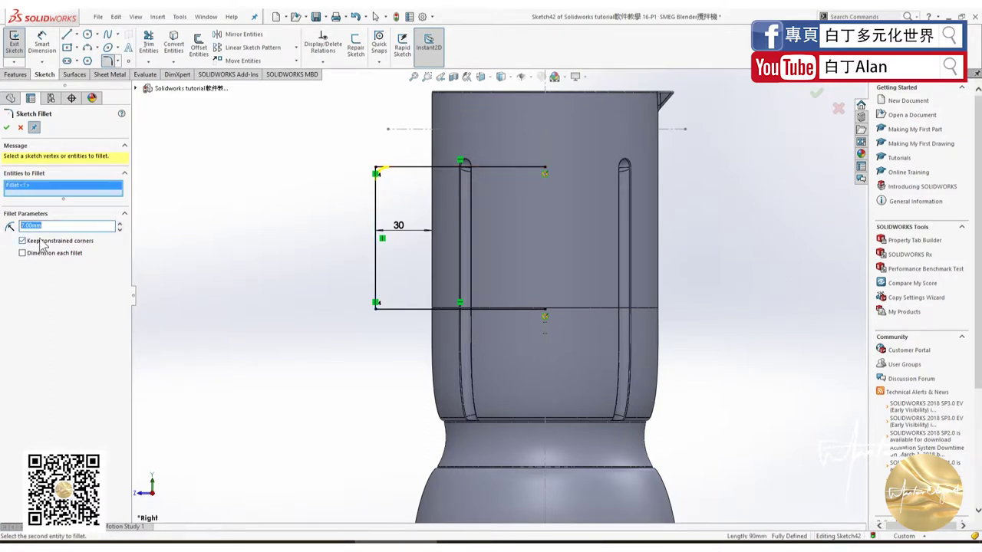
pyautogui.write('20')
pyautogui.press('BackSpace')
pyautogui.press('BackSpace')
pyautogui.write('10')
pyautogui.press('Return')
pyautogui.click(377, 302)
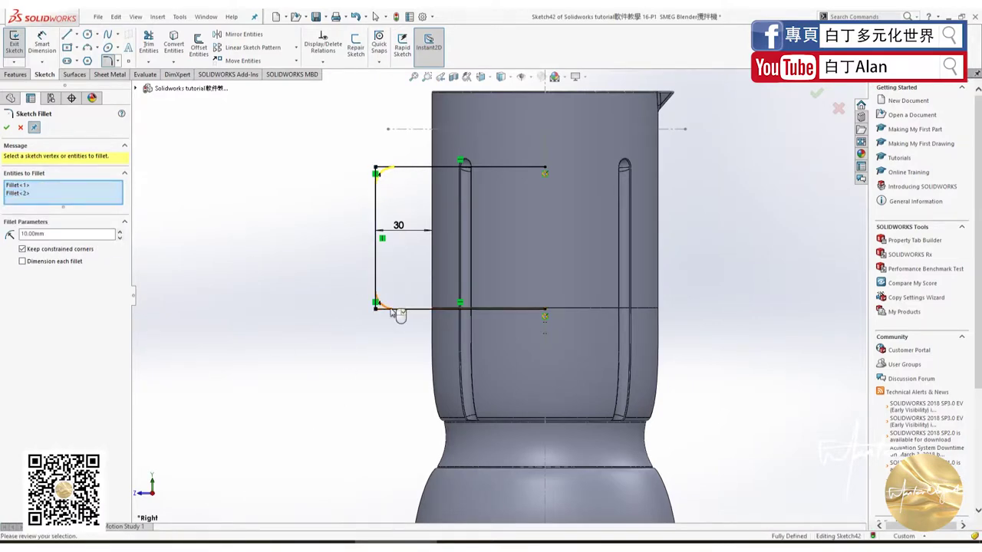
pyautogui.click(231, 544)
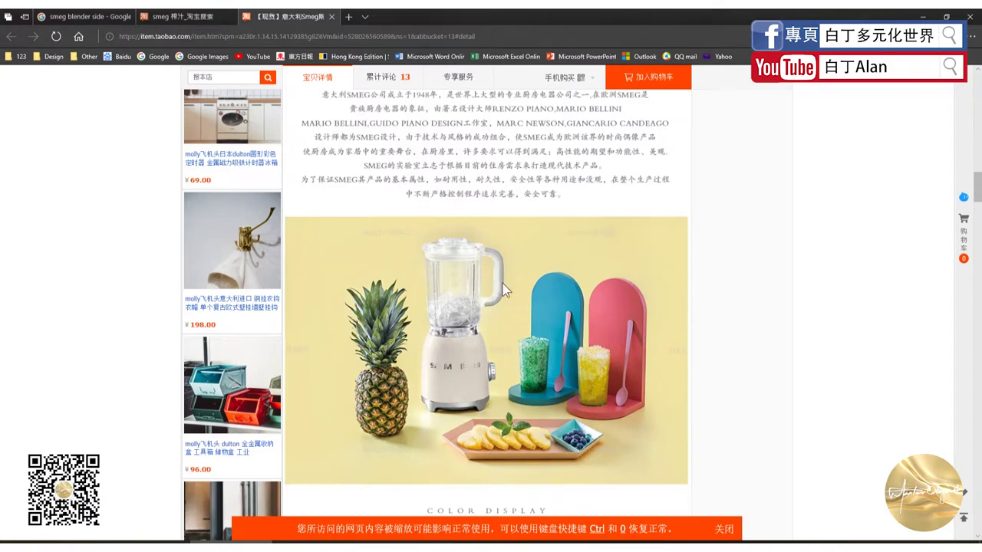
pyautogui.hotkey('alt', 'Tab')
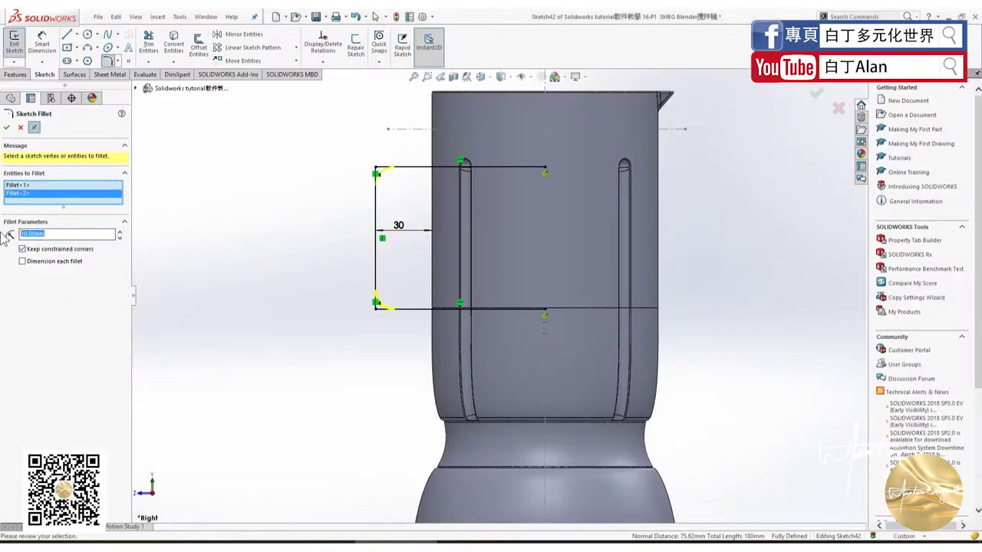
pyautogui.write('15')
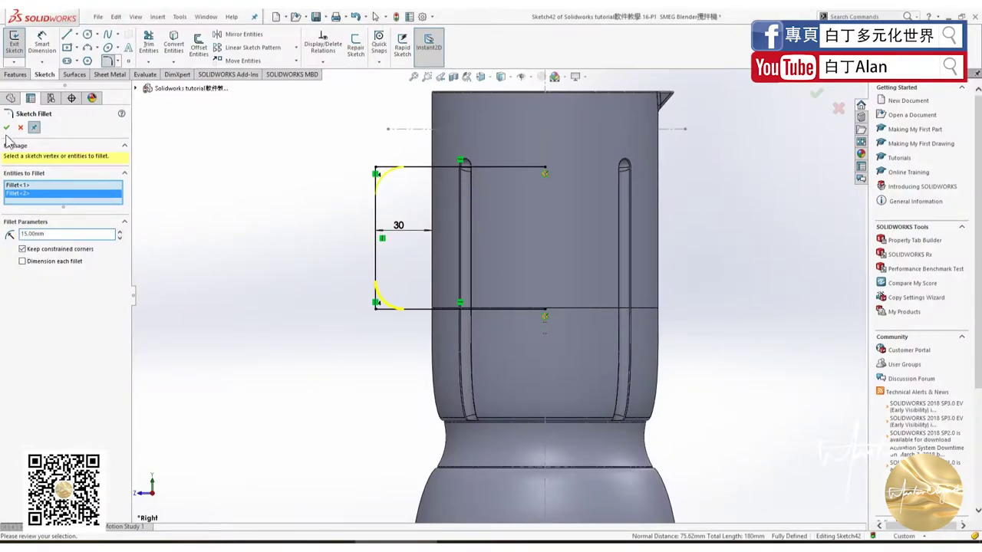
pyautogui.click(6, 127)
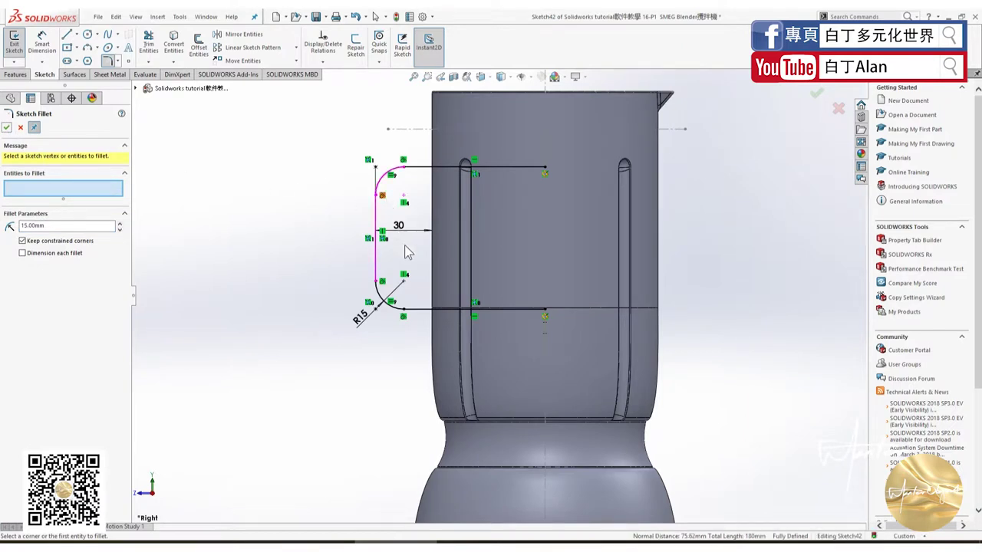
pyautogui.moveTo(379, 231); pyautogui.dragTo(767, 154, button='middle')
pyautogui.click(815, 93)
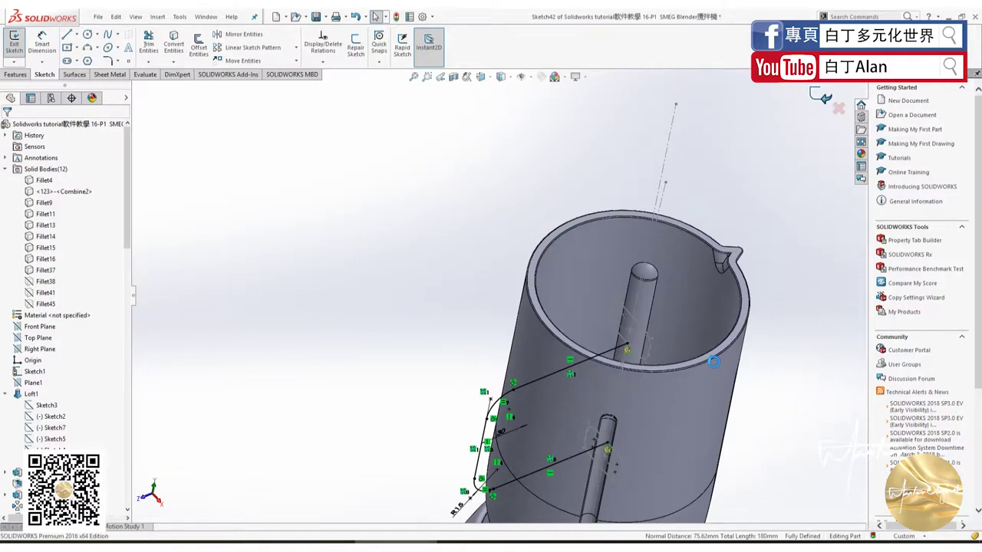
# Exit the handle path sketch and start a loft, dismissing the two-profiles warning and an antivirus popup.
pyautogui.hotkey('ctrl', 'b')
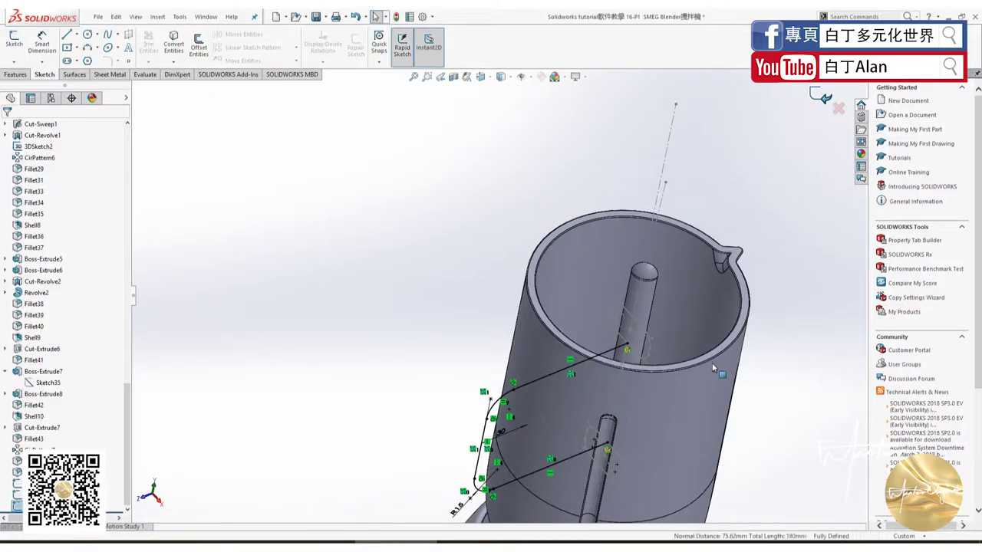
pyautogui.moveTo(702, 379); pyautogui.dragTo(663, 334, button='middle')
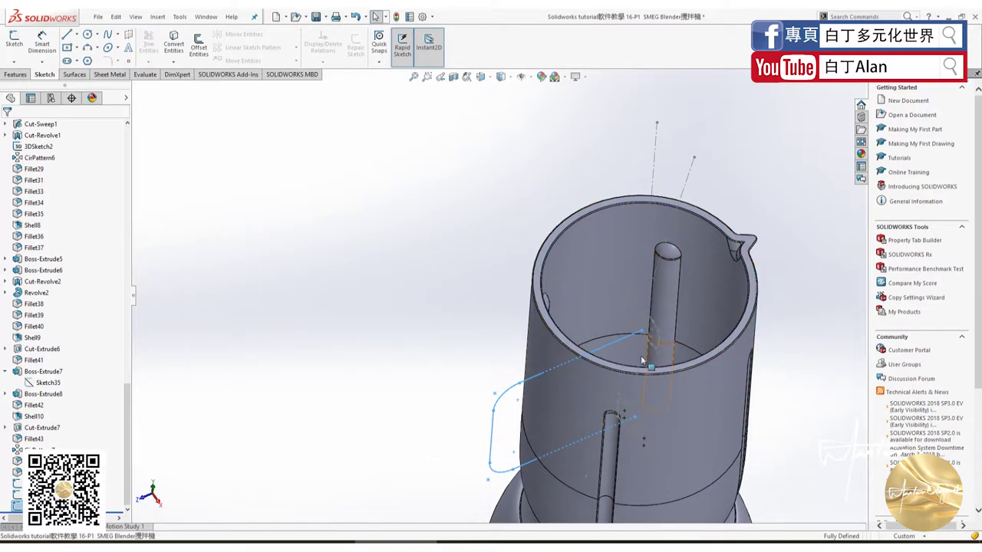
pyautogui.click(16, 75)
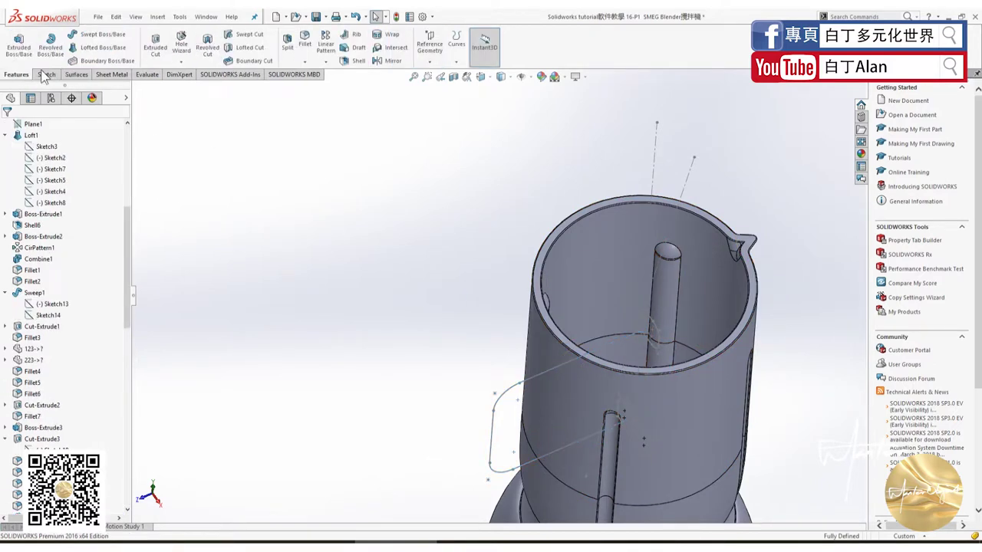
pyautogui.click(90, 49)
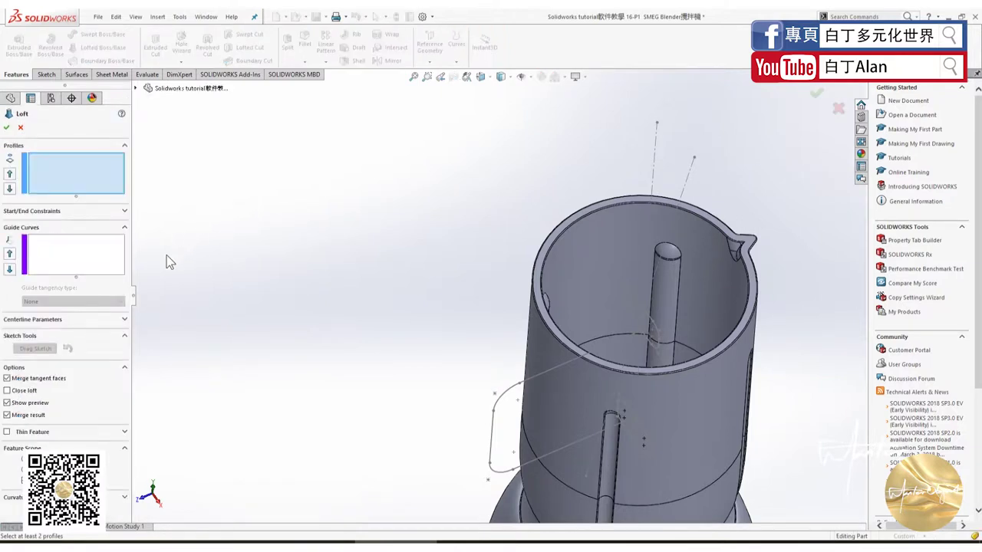
pyautogui.click(648, 316)
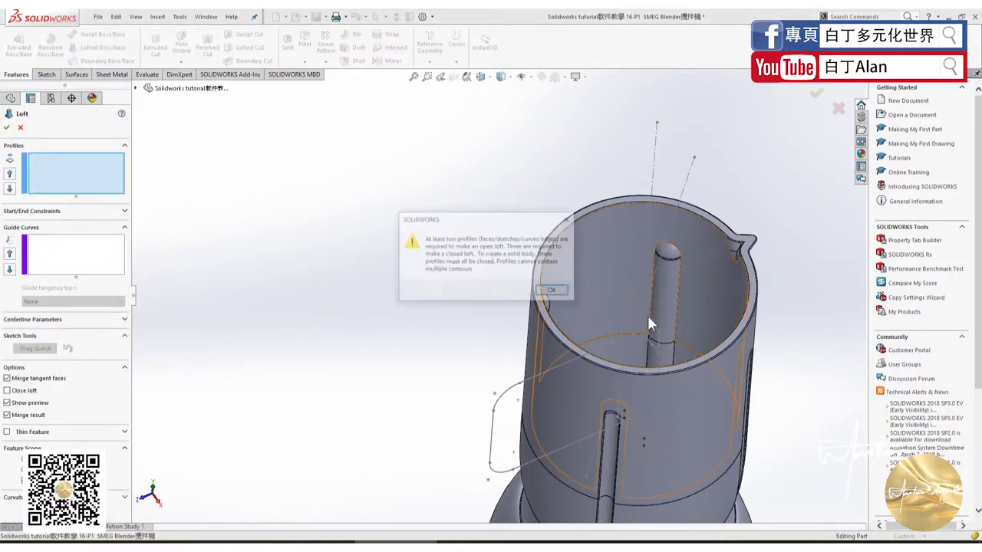
pyautogui.click(553, 291)
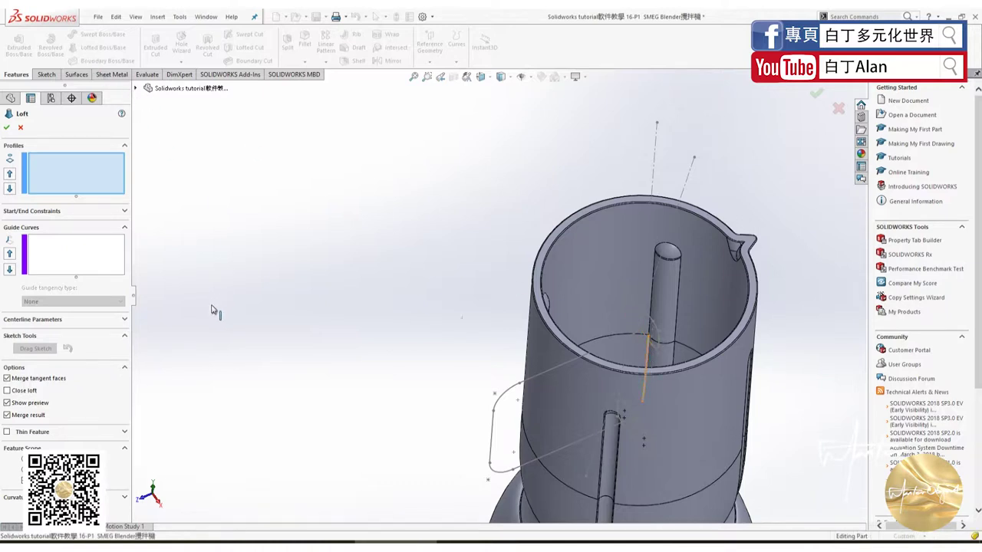
pyautogui.click(644, 323)
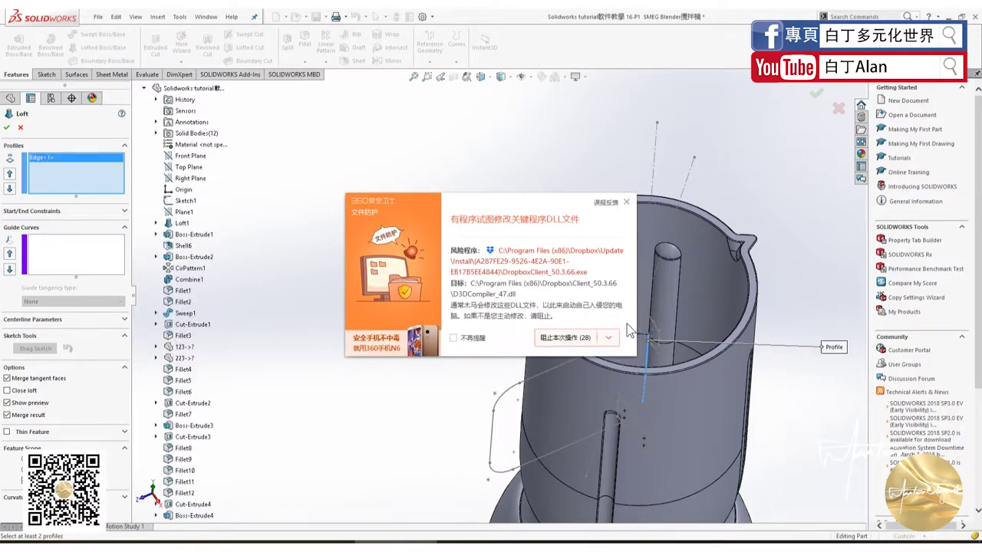
pyautogui.click(585, 342)
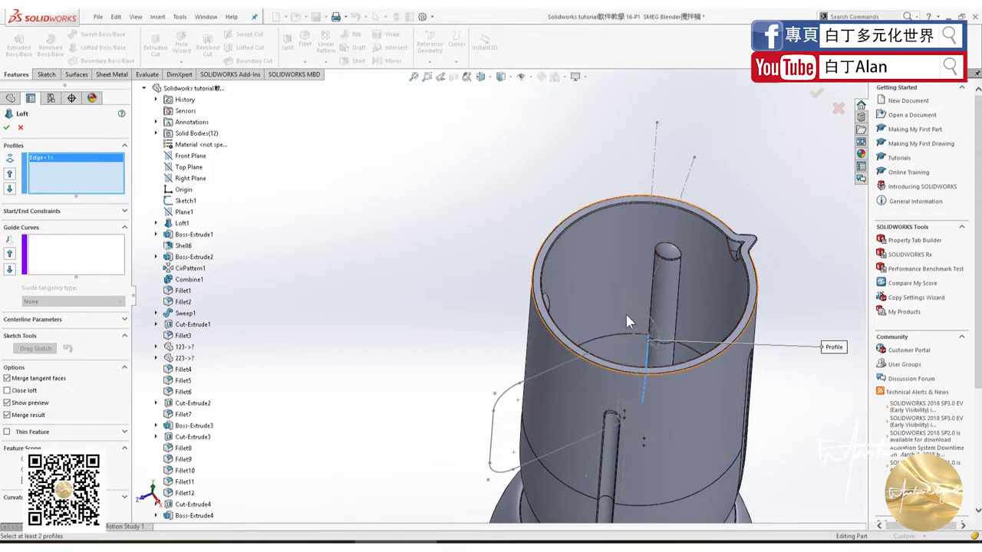
# Set Sketch41 and Sketch40 as the loft profiles, removing the stray Edge<1>.
pyautogui.scroll(-10, 181, 491)
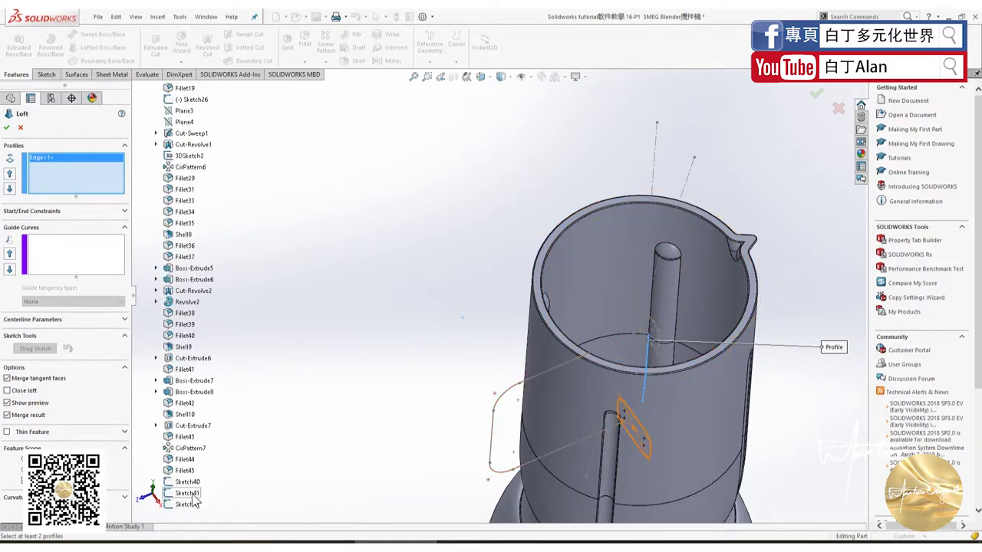
pyautogui.click(191, 494)
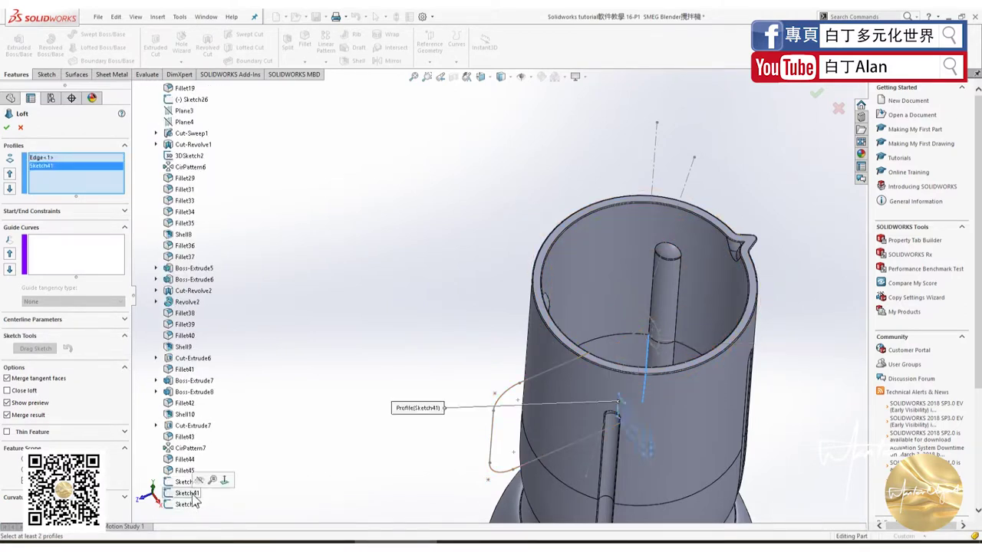
pyautogui.rightClick(43, 158)
pyautogui.press('Escape')
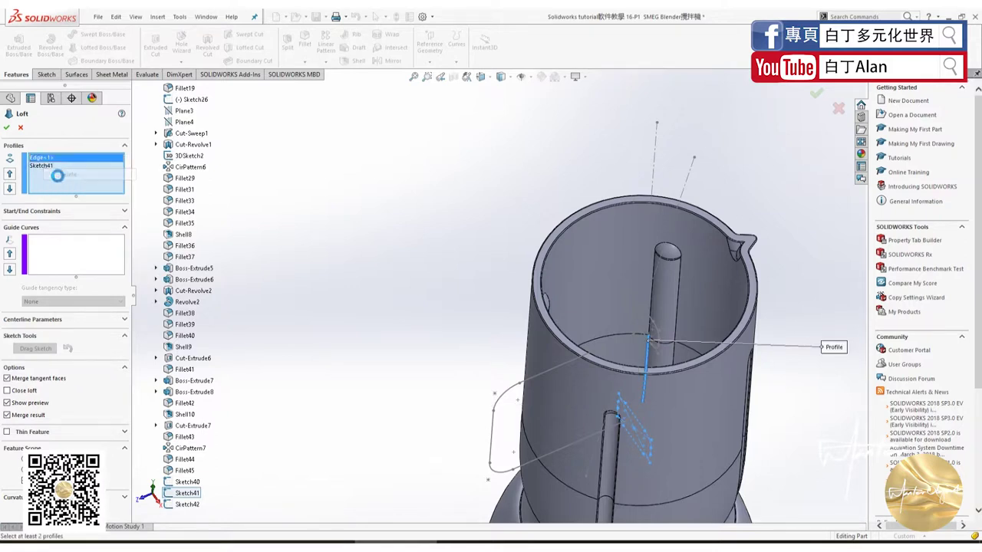
pyautogui.press('Delete')
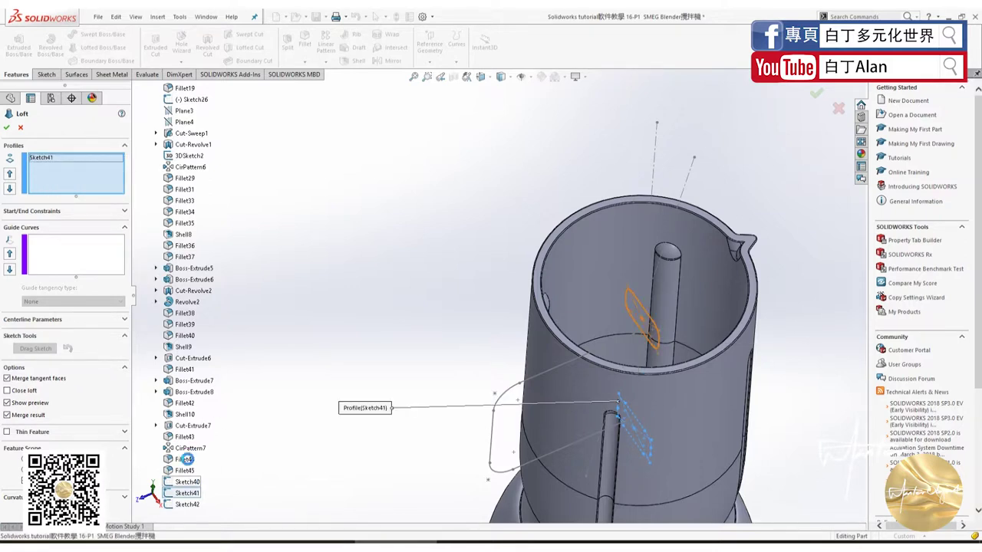
pyautogui.click(188, 483)
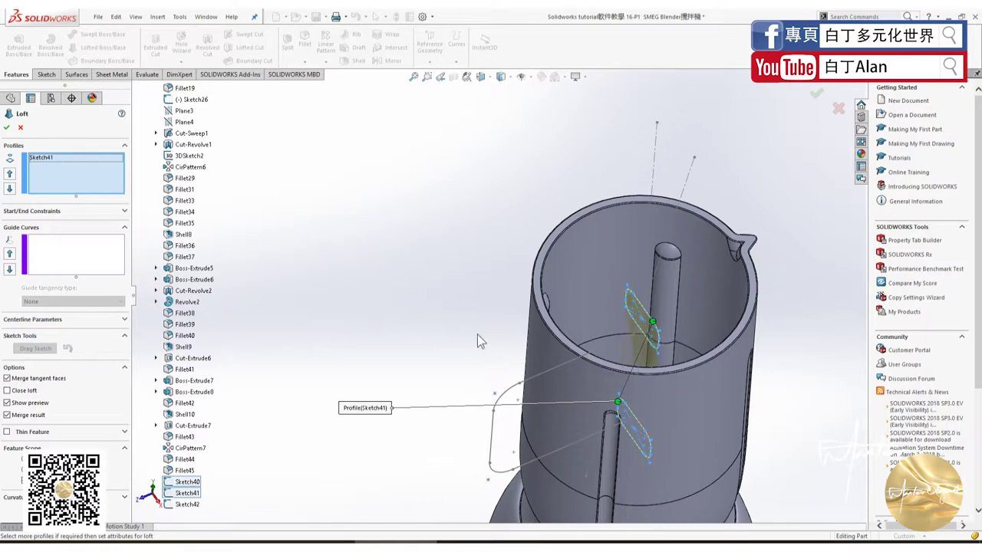
# Use Sketch42 as the loft guide curve and attempt the loft, which fails.
pyautogui.click(90, 261)
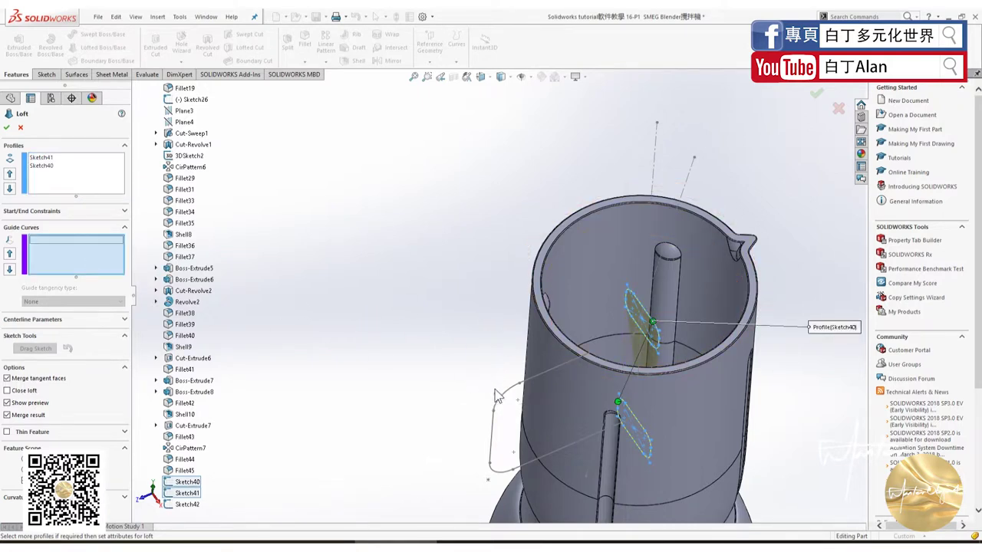
pyautogui.click(189, 507)
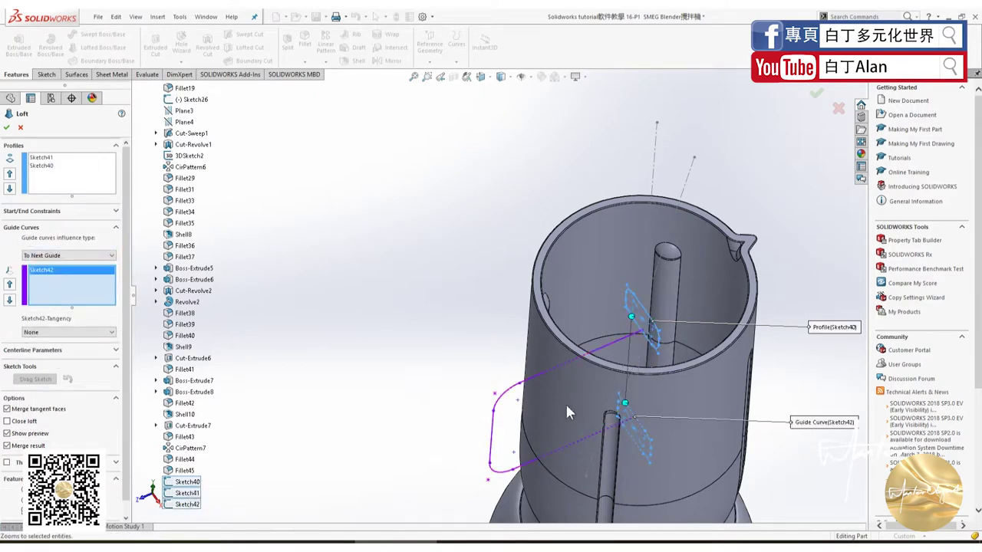
pyautogui.moveTo(566, 407); pyautogui.dragTo(574, 402, button='middle')
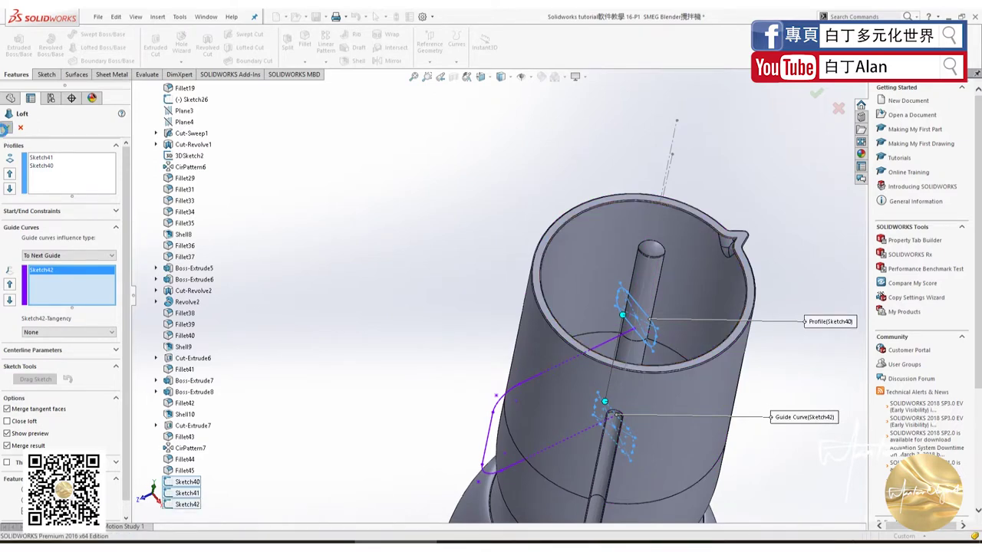
pyautogui.click(5, 129)
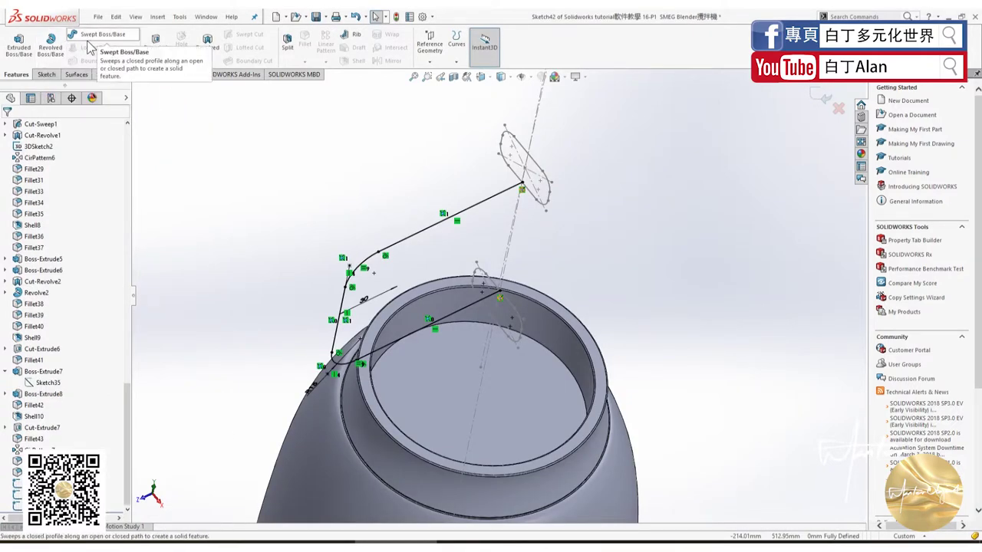
# Sweep the Sketch40 profile along the Sketch42 path to create the handle.
pyautogui.click(88, 47)
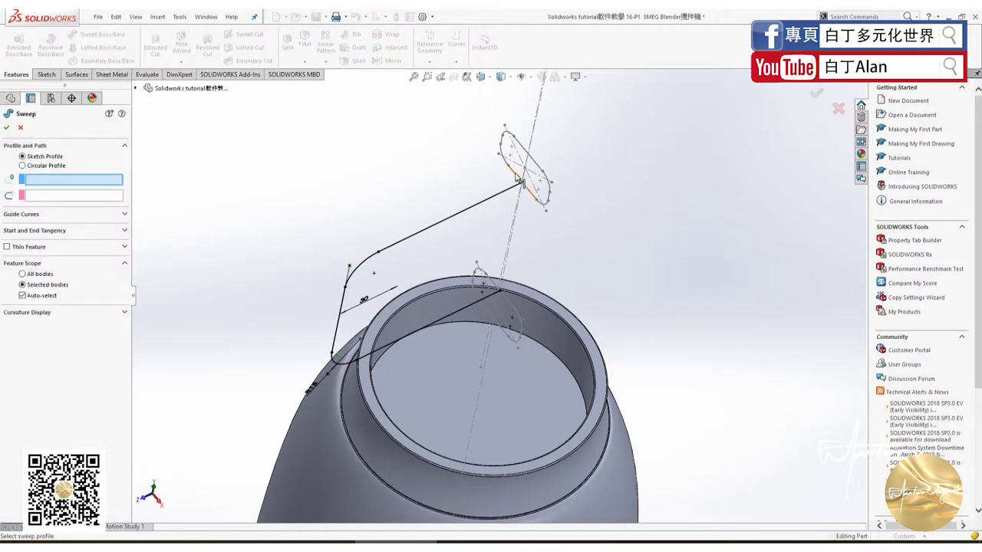
pyautogui.click(518, 178)
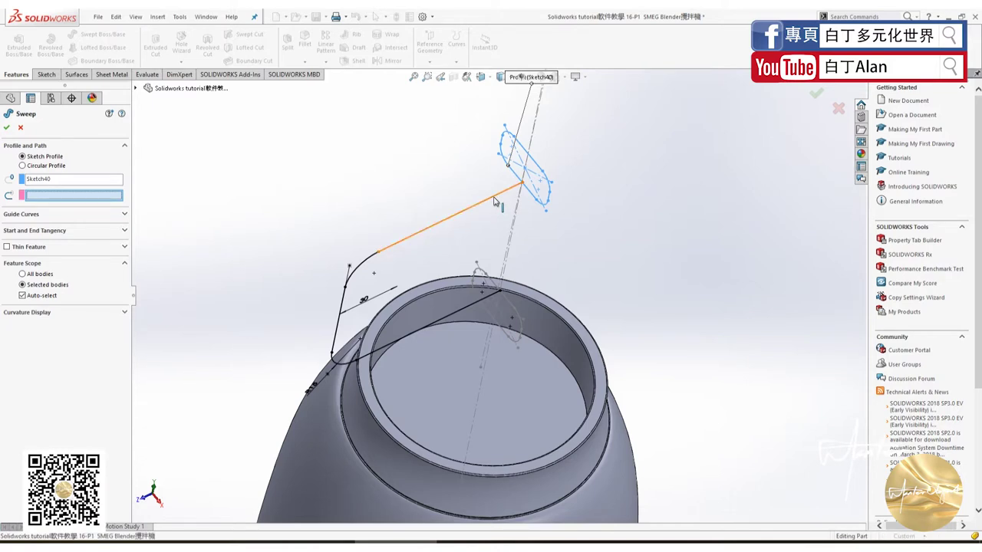
pyautogui.click(495, 198)
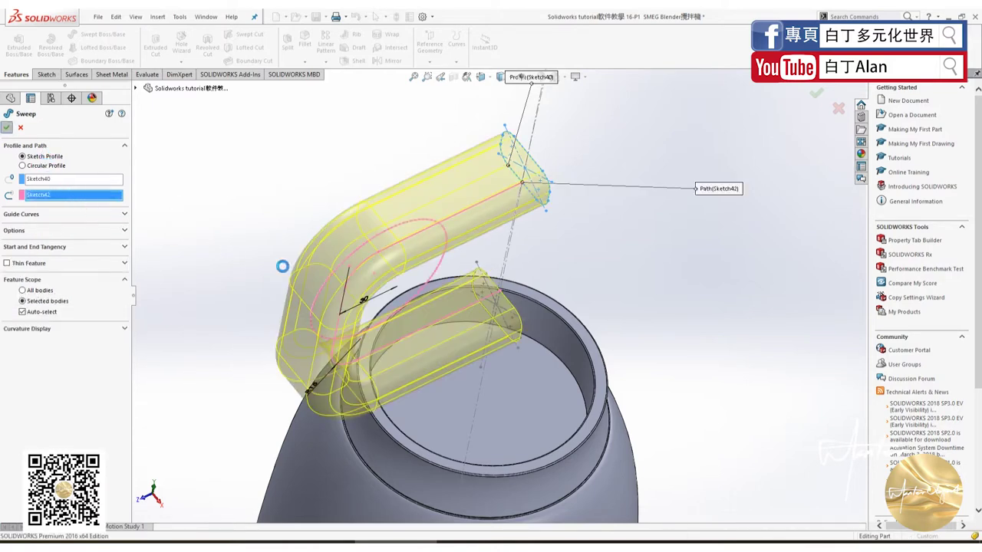
pyautogui.rightClick(357, 294)
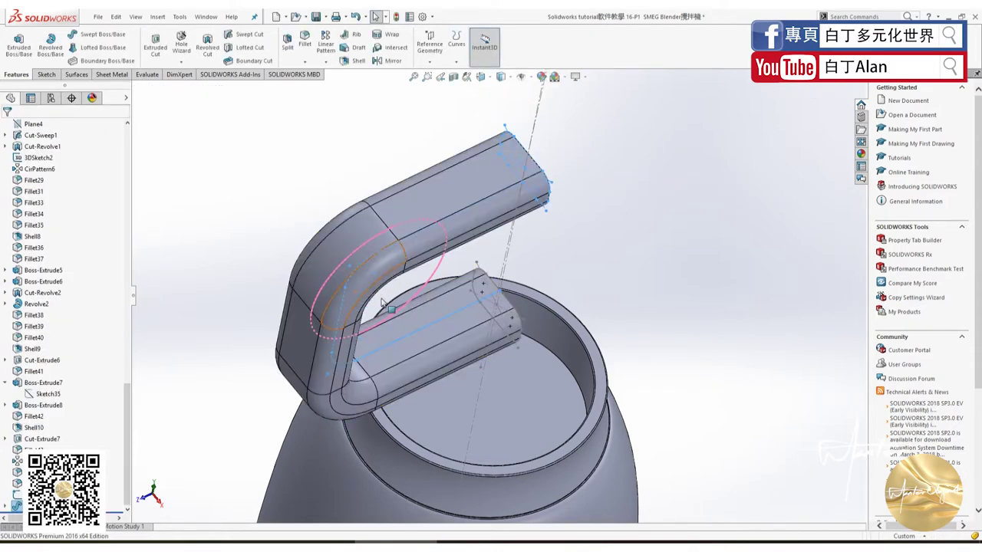
pyautogui.scroll(8, 78, 351)
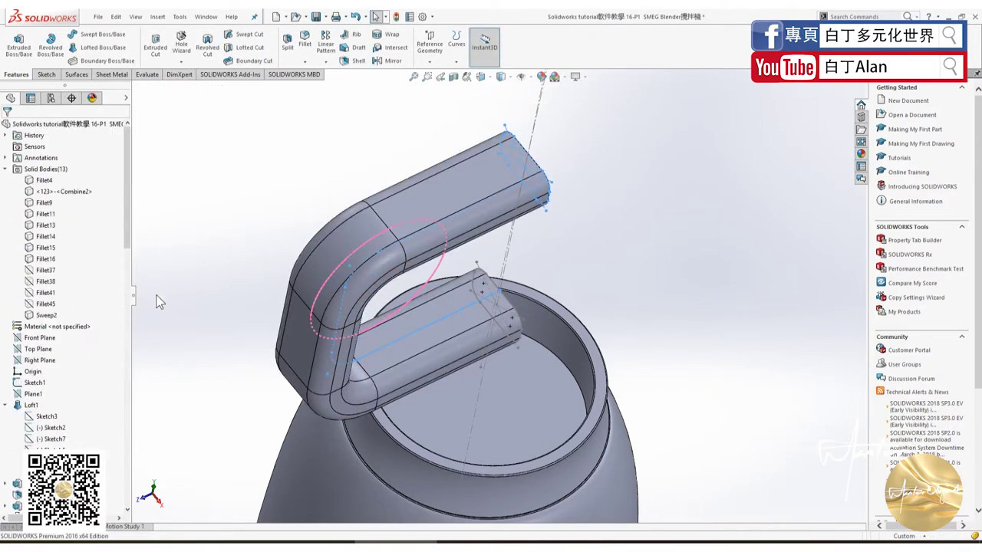
pyautogui.click(315, 537)
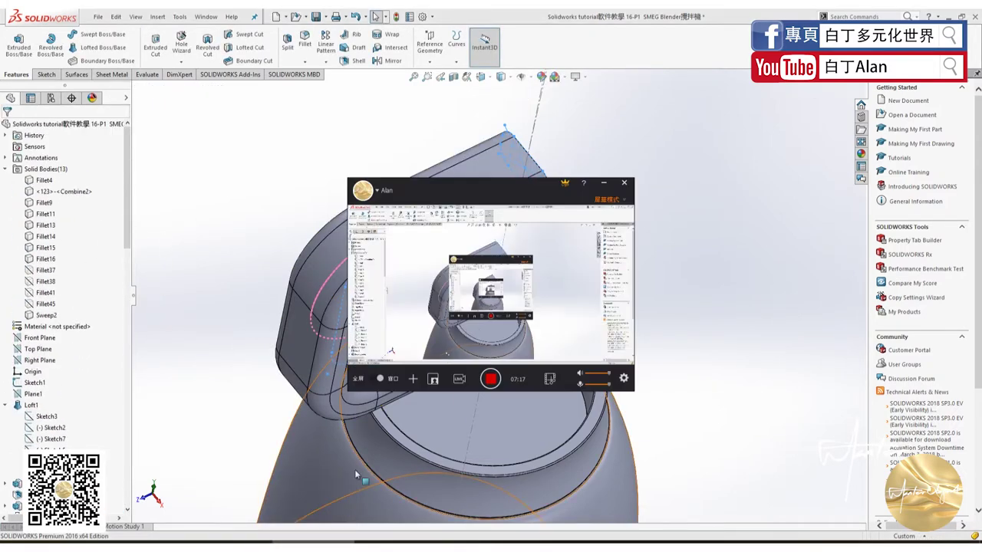
pyautogui.click(481, 378)
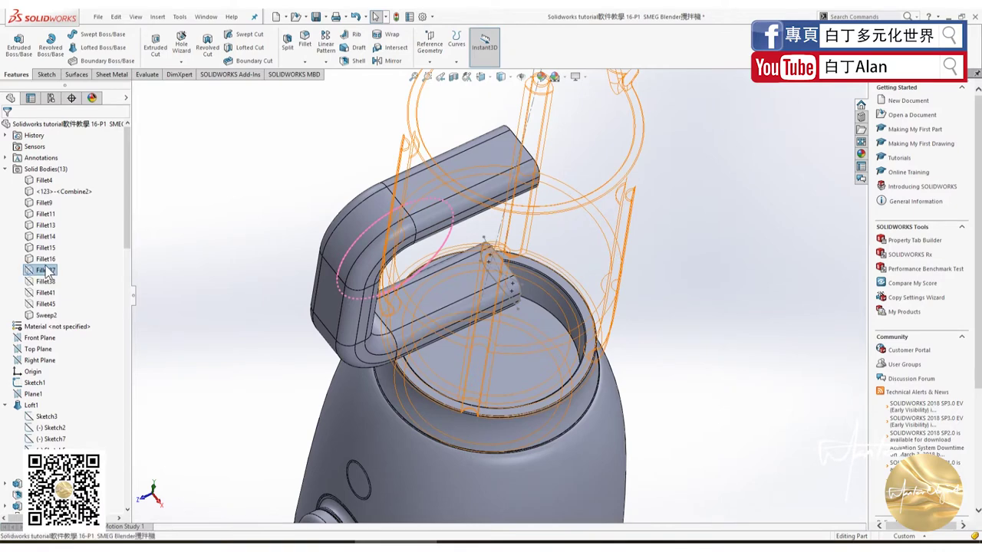
# Show the hidden Fillet37 jar body and reorient the view to look into the jug.
pyautogui.rightClick(48, 268)
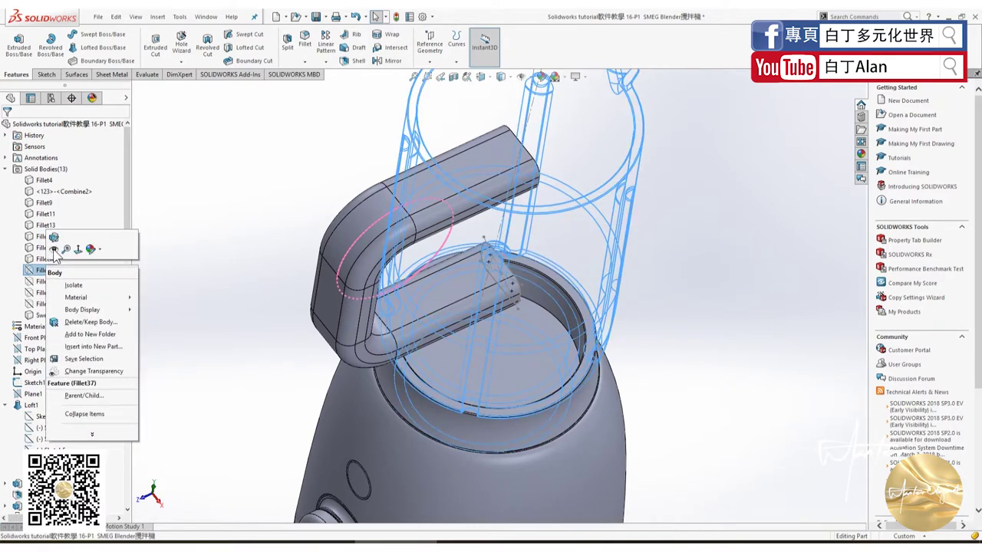
pyautogui.click(194, 268)
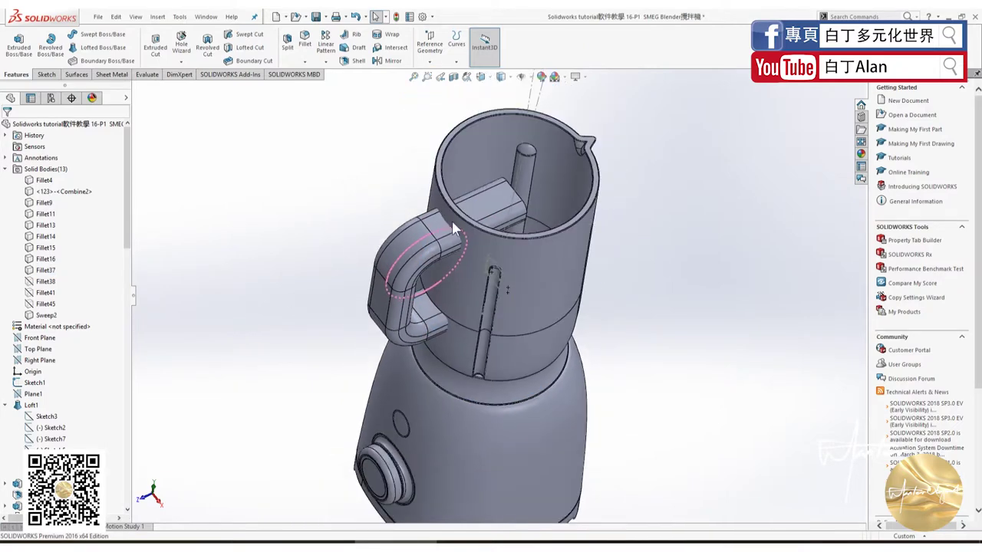
pyautogui.press('Up')
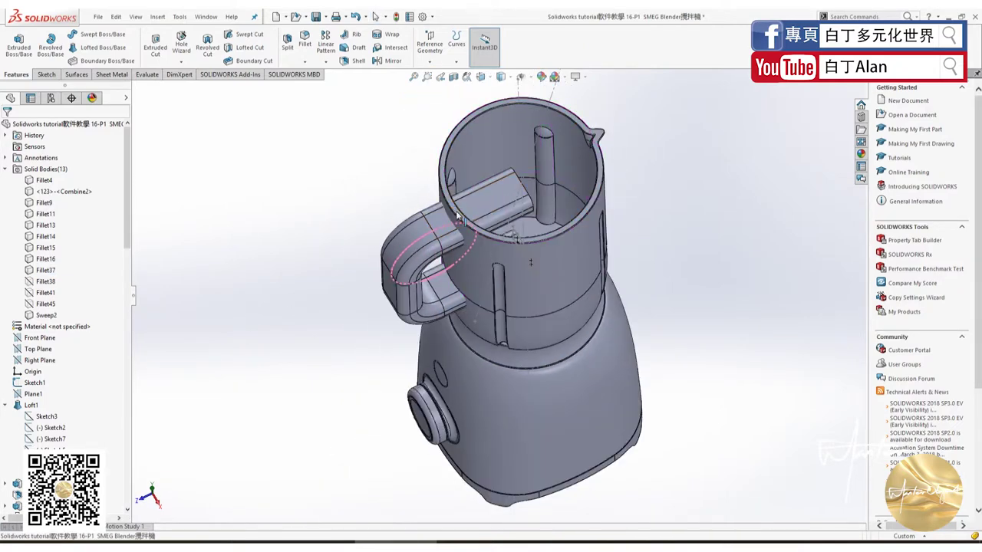
# On the jug's top rim face, draw an origin-centred circle of radius 57.96 matching the rim ring.
pyautogui.click(458, 219)
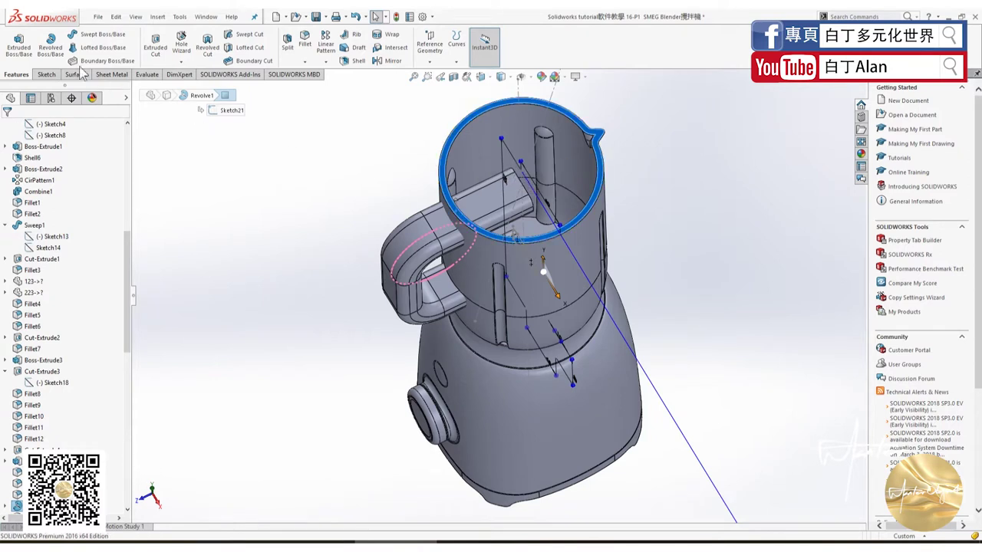
pyautogui.click(44, 74)
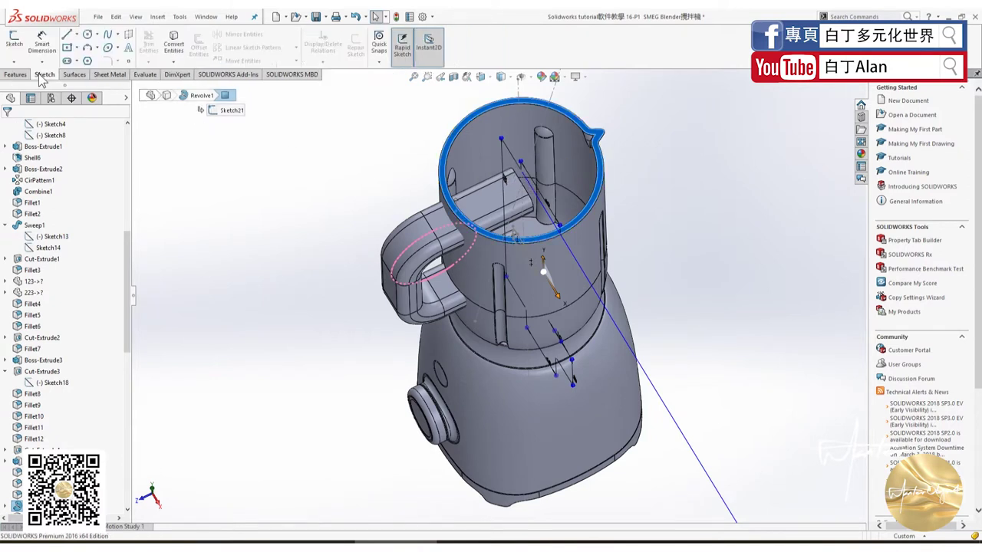
pyautogui.click(88, 36)
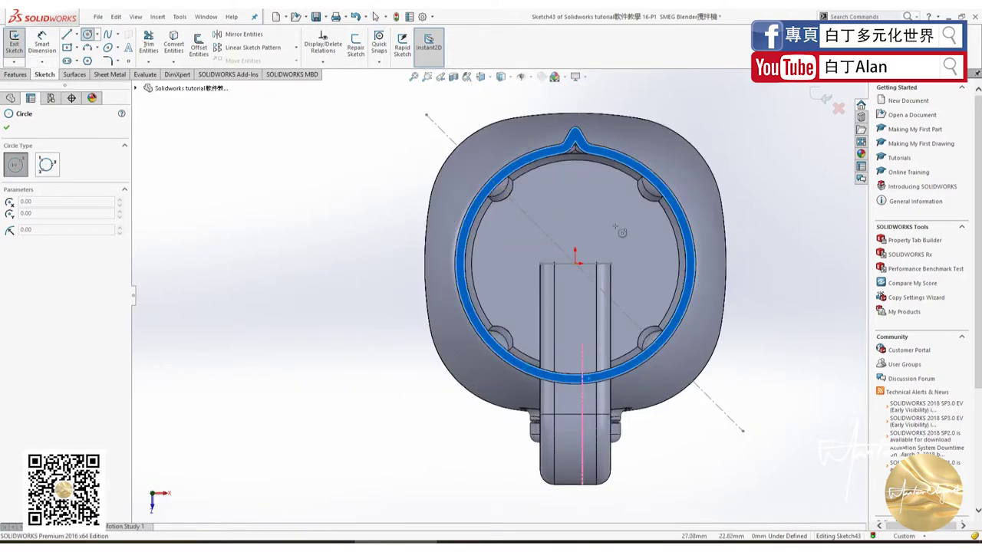
pyautogui.scroll(-2, 656, 192)
pyautogui.click(559, 278)
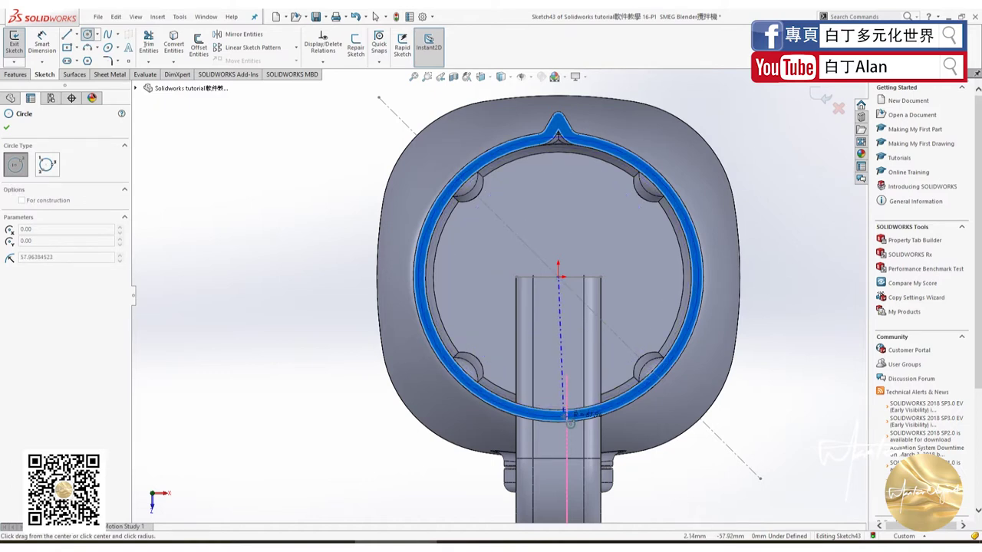
pyautogui.click(569, 420)
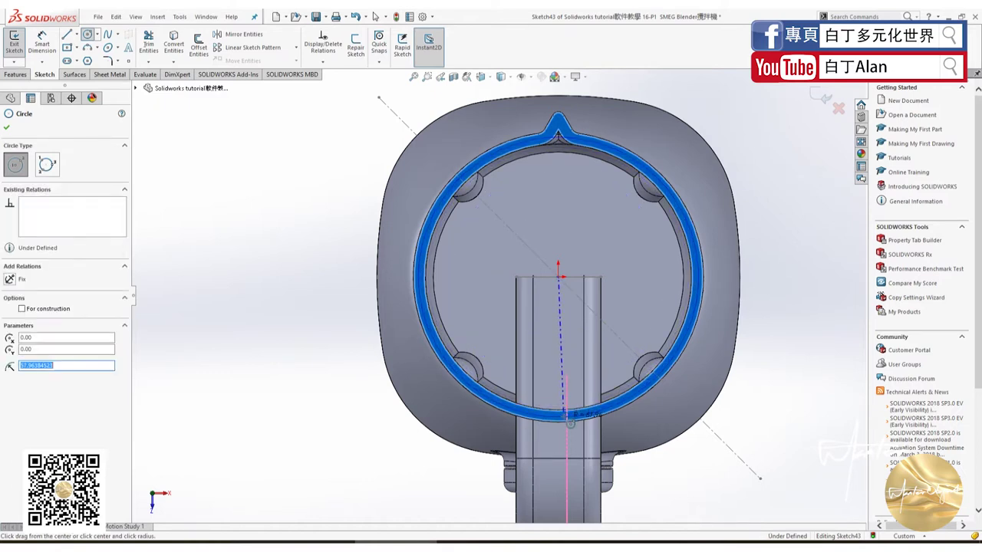
pyautogui.click(7, 127)
pyautogui.click(23, 77)
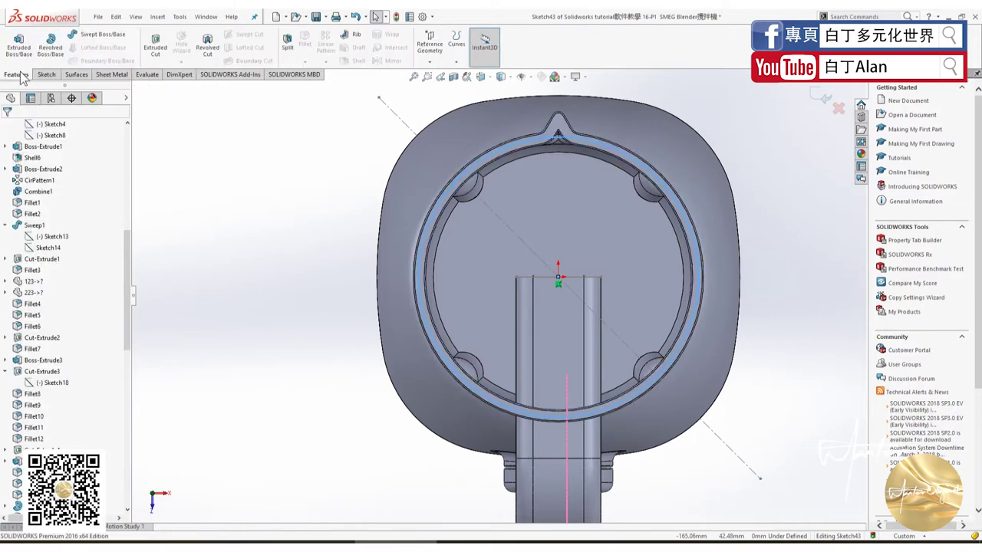
pyautogui.click(19, 43)
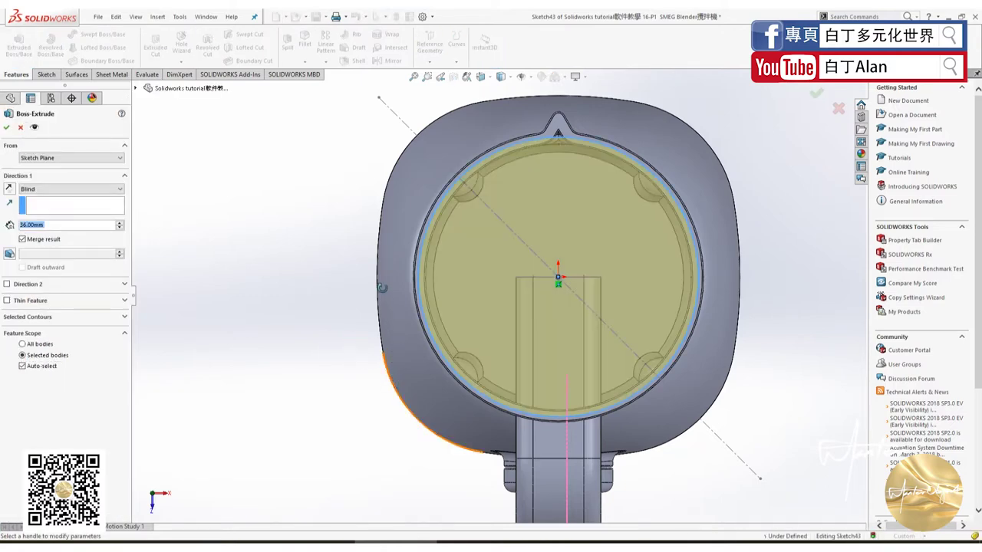
# Extrude the Sketch43 circle 171 mm into the jar as a separate, unmerged cylinder body.
pyautogui.moveTo(383, 312); pyautogui.dragTo(391, 288, button='middle')
pyautogui.scroll(2, 415, 314)
pyautogui.scroll(2, 485, 227)
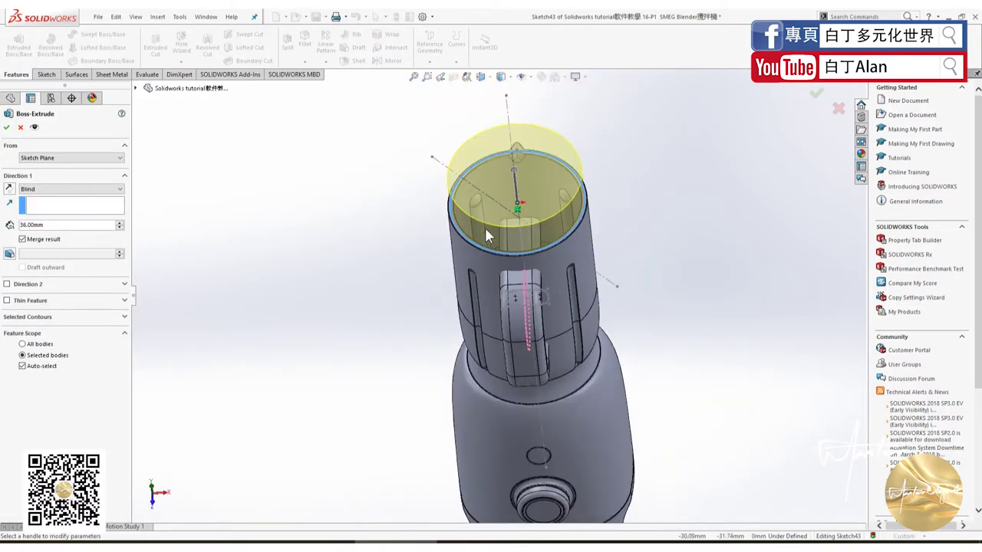
pyautogui.click(513, 177)
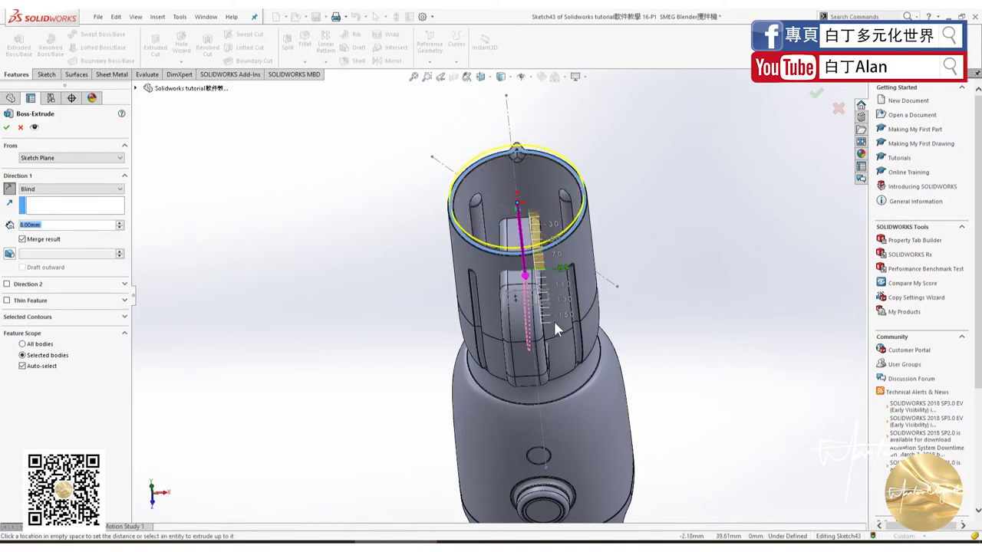
pyautogui.click(559, 331)
pyautogui.moveTo(560, 332); pyautogui.dragTo(457, 315, button='middle')
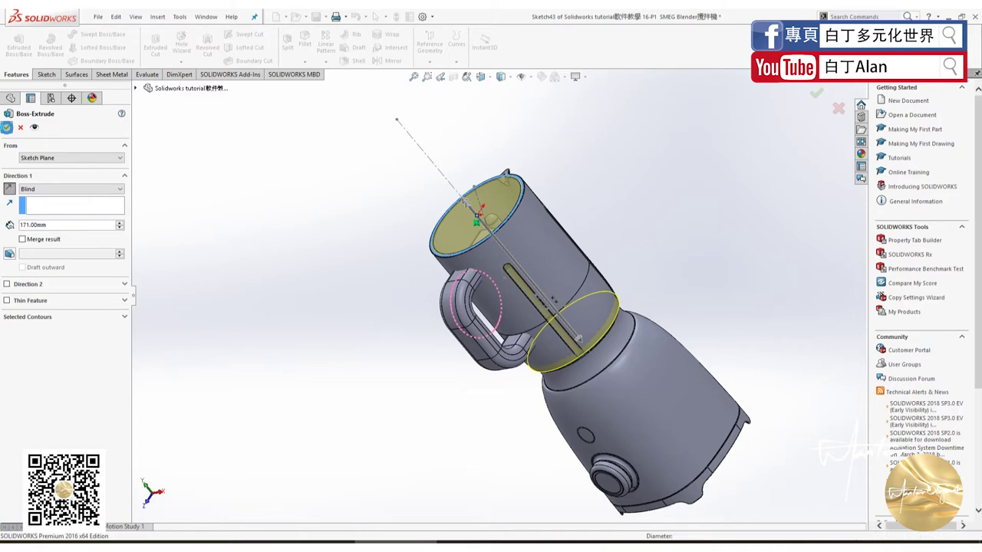
pyautogui.click(7, 128)
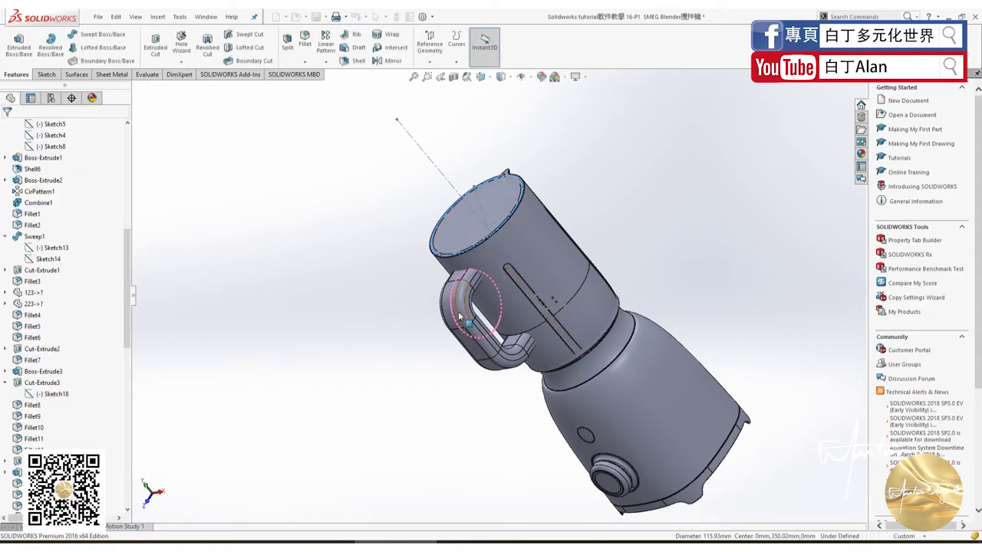
# Combine with Subtract: remove the Boss-Extrude9 cylinder from the Sweep2 handle body.
pyautogui.click(174, 18)
pyautogui.click(173, 18)
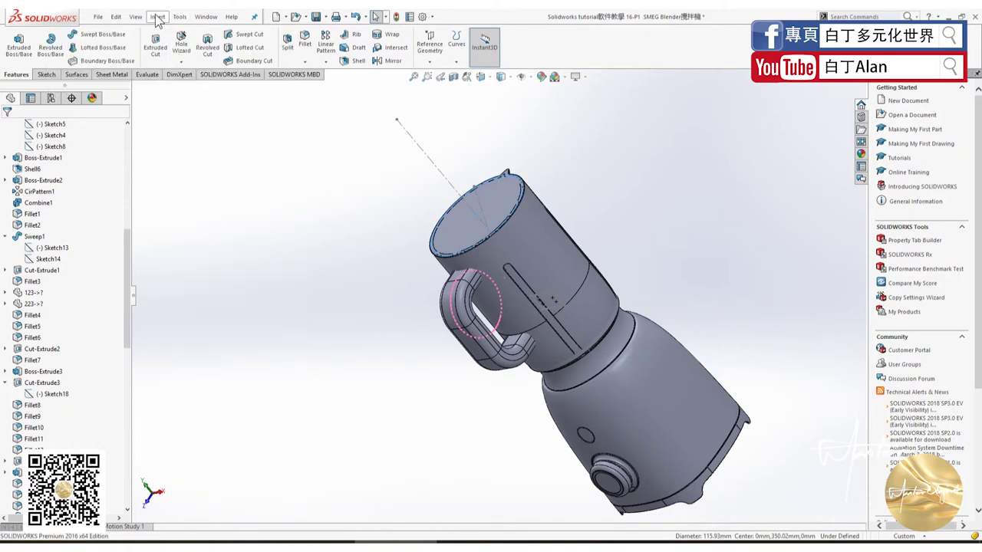
pyautogui.click(157, 18)
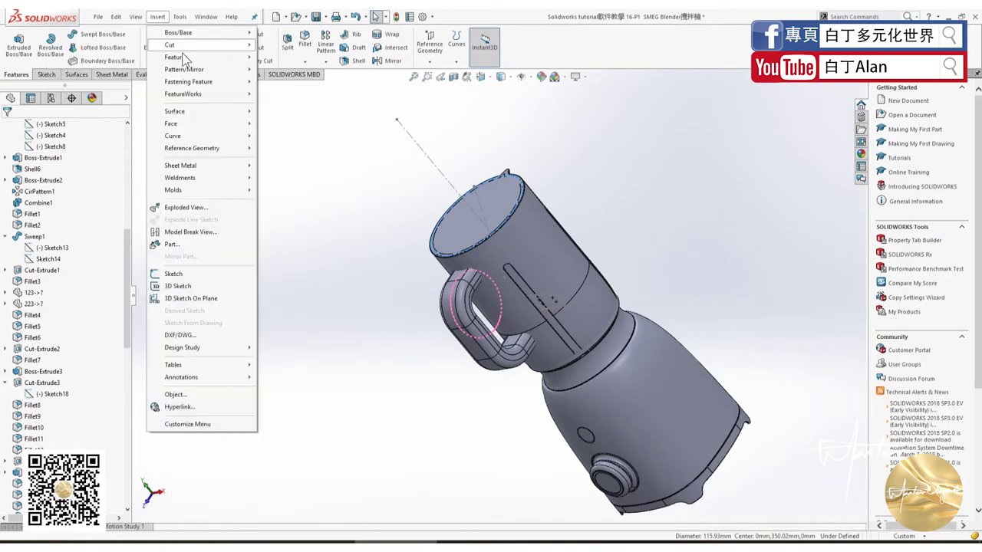
pyautogui.moveTo(175, 56)
pyautogui.click(74, 282)
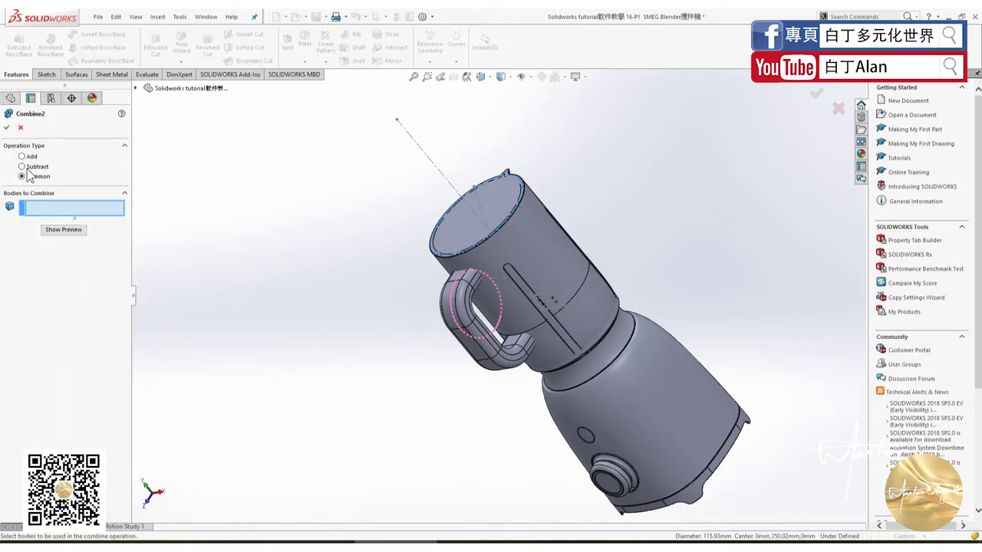
pyautogui.click(23, 166)
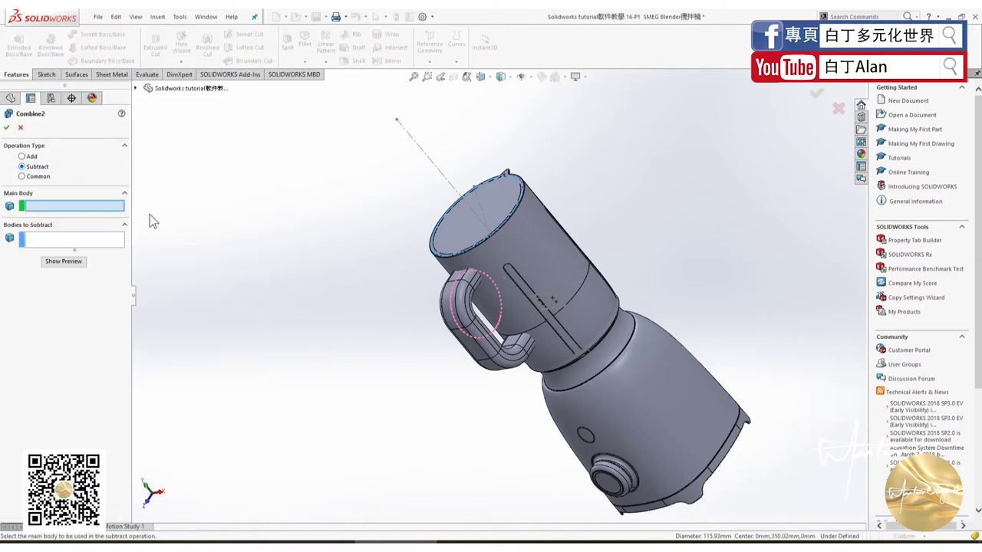
pyautogui.click(453, 323)
pyautogui.click(462, 220)
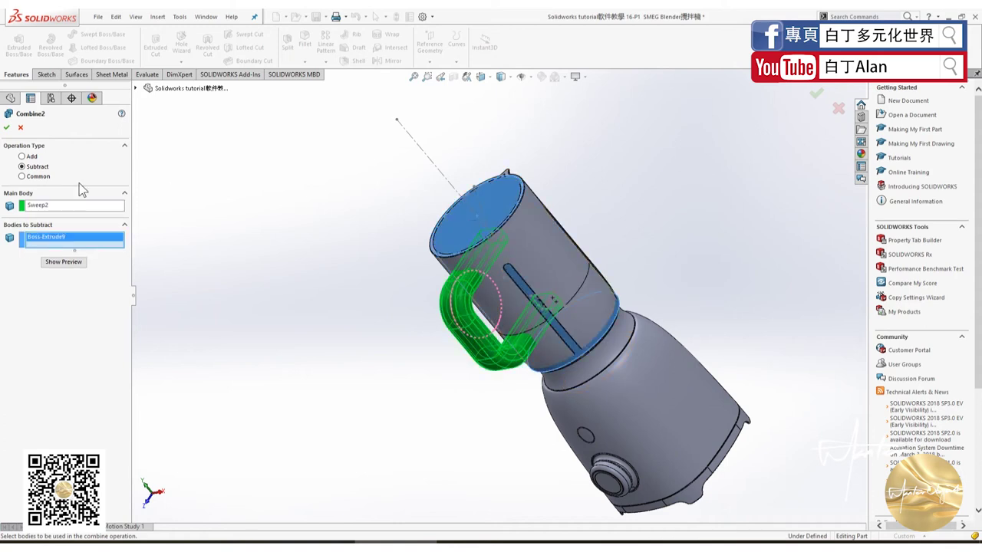
pyautogui.click(7, 128)
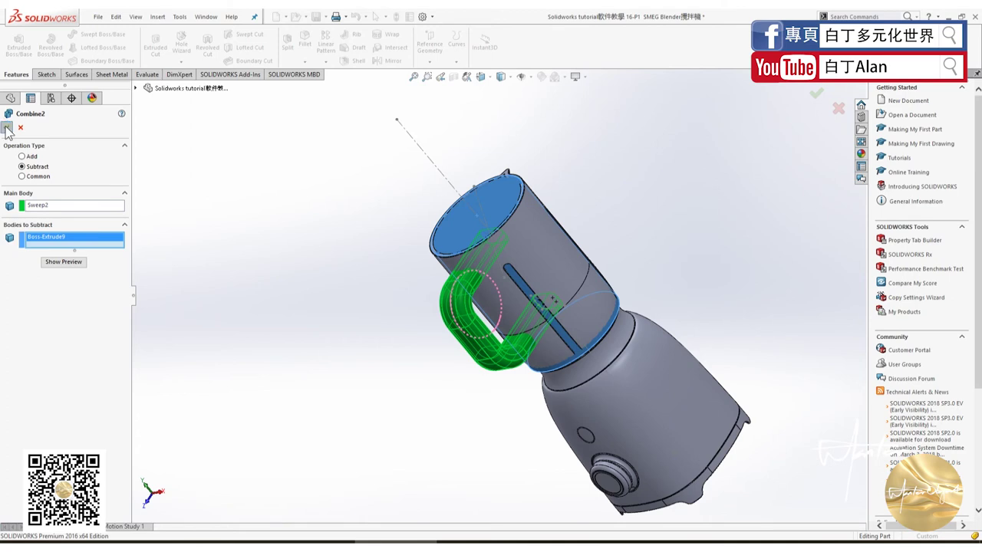
pyautogui.click(7, 128)
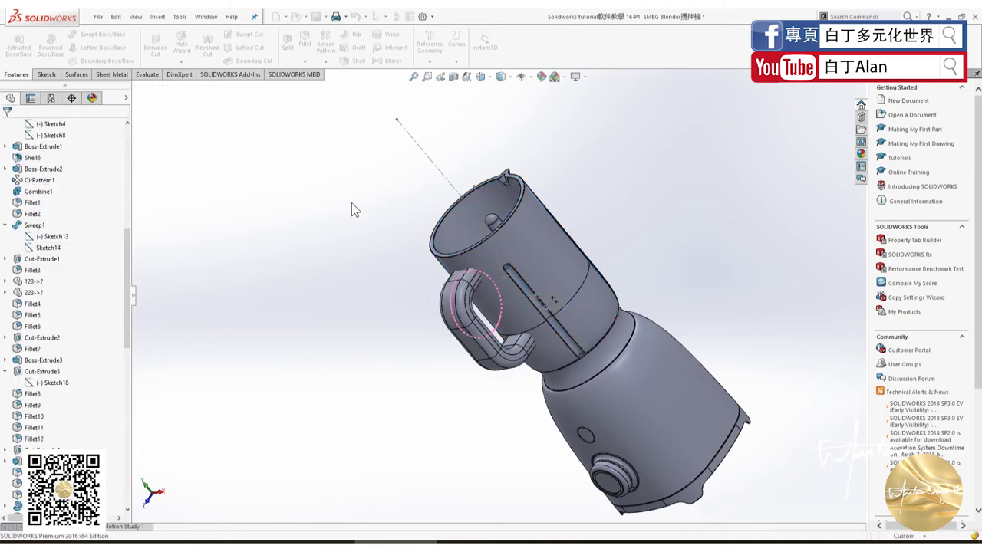
# Combine with Add: merge the Fillet37 jar and Combine2 handle bodies into one.
pyautogui.click(156, 18)
pyautogui.moveTo(176, 57)
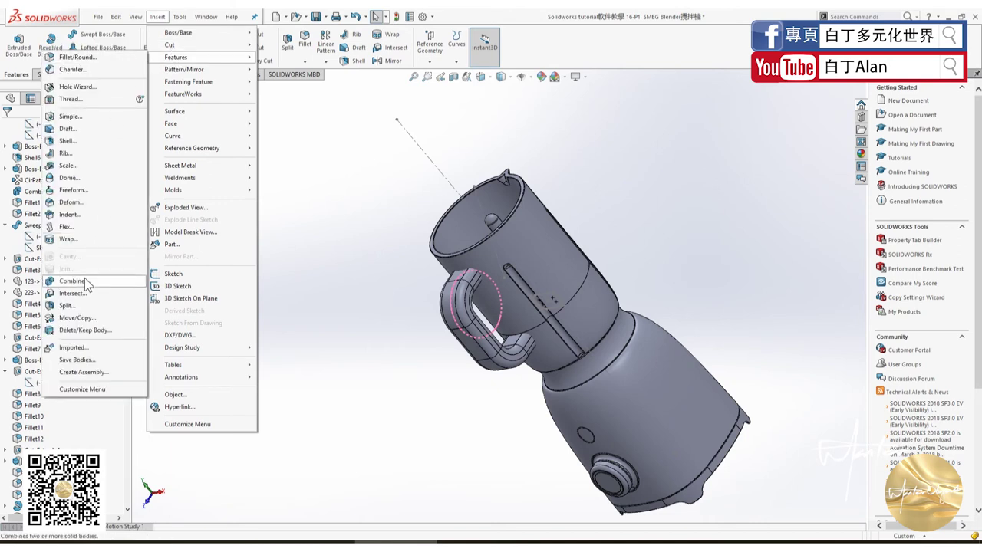
pyautogui.click(72, 281)
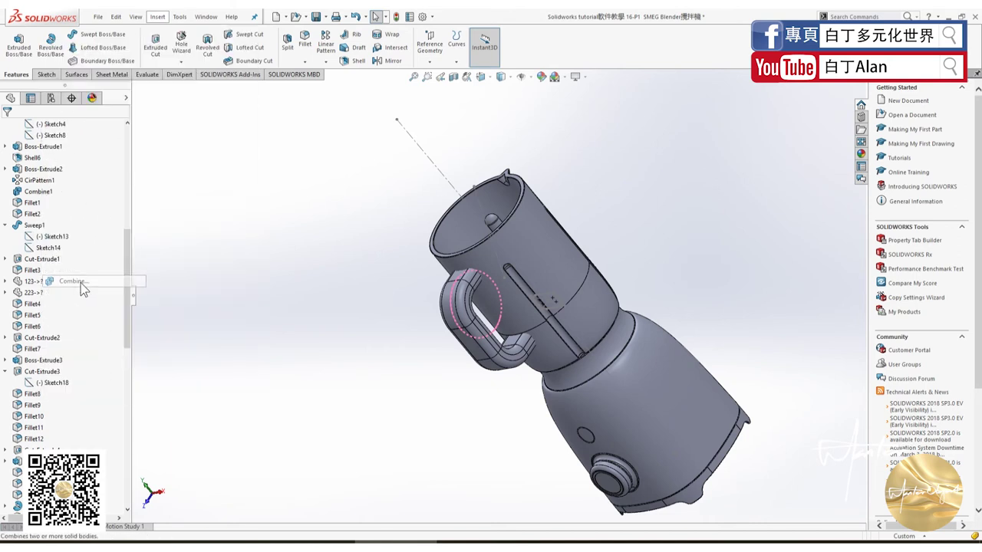
pyautogui.click(461, 299)
pyautogui.click(487, 245)
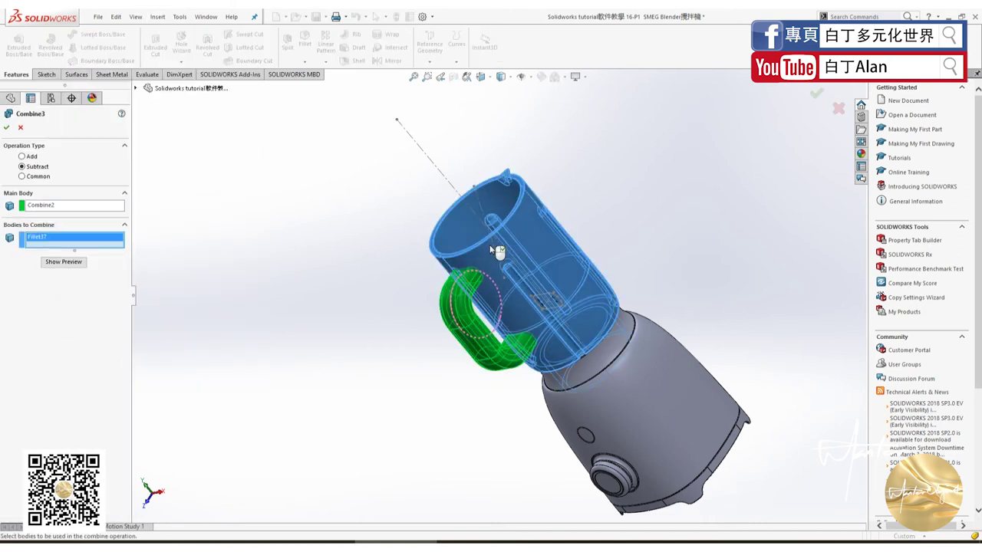
pyautogui.click(30, 158)
pyautogui.click(8, 129)
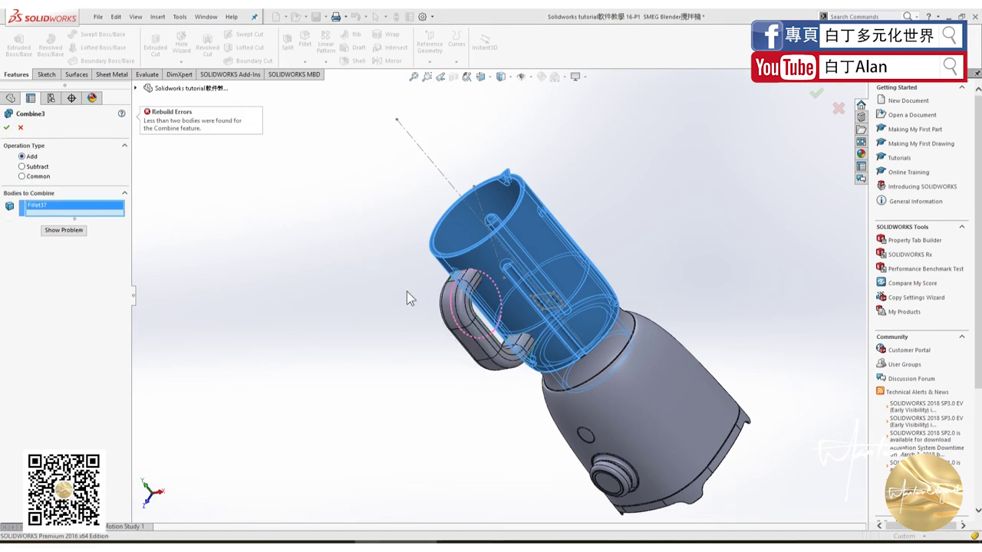
pyautogui.click(462, 306)
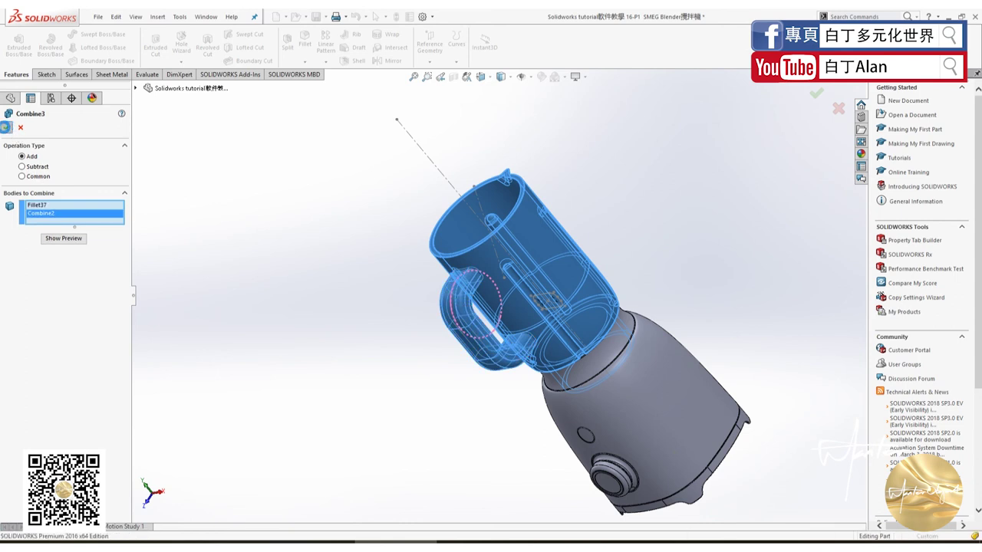
pyautogui.click(7, 128)
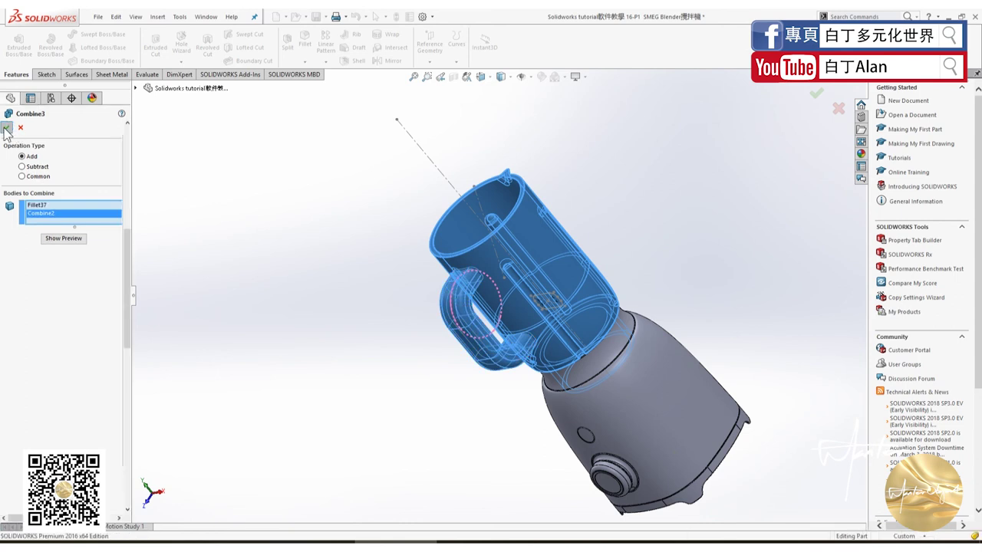